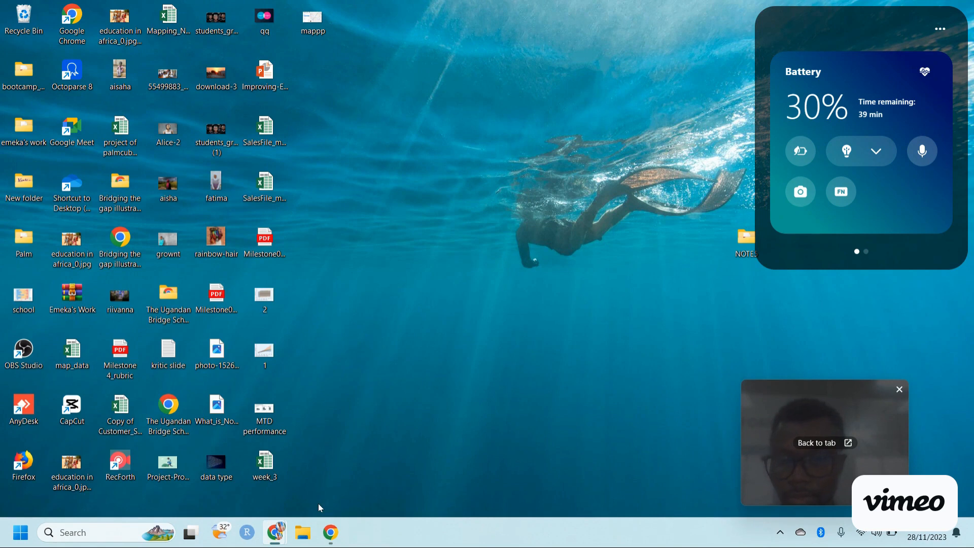
# Search the Start menu for 'excel' and launch Excel 2013
pyautogui.click(21, 541)
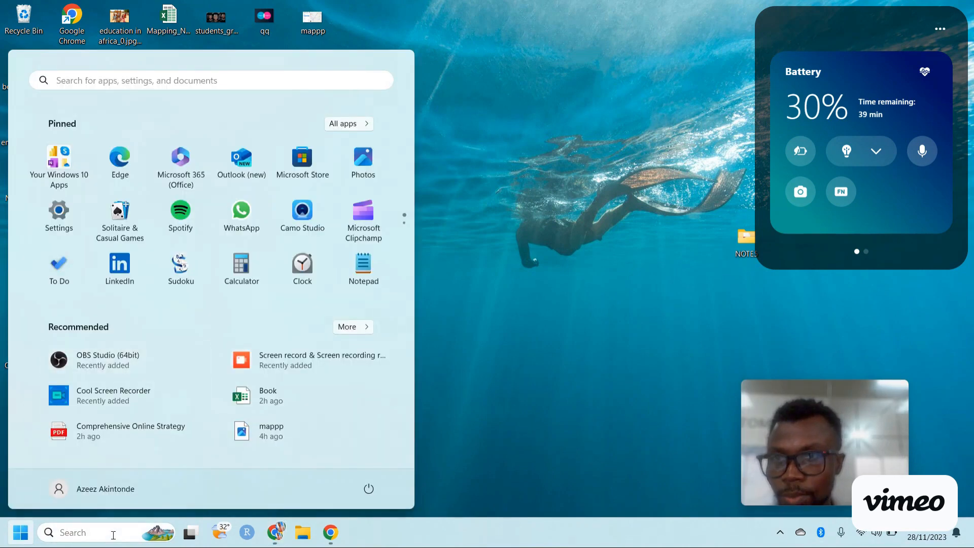
pyautogui.click(113, 535)
pyautogui.write('excel')
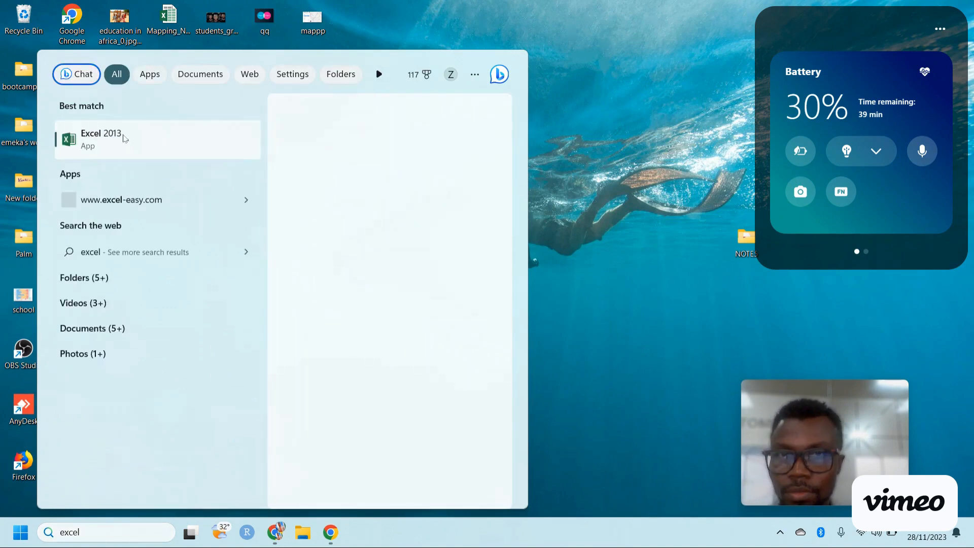
pyautogui.click(123, 139)
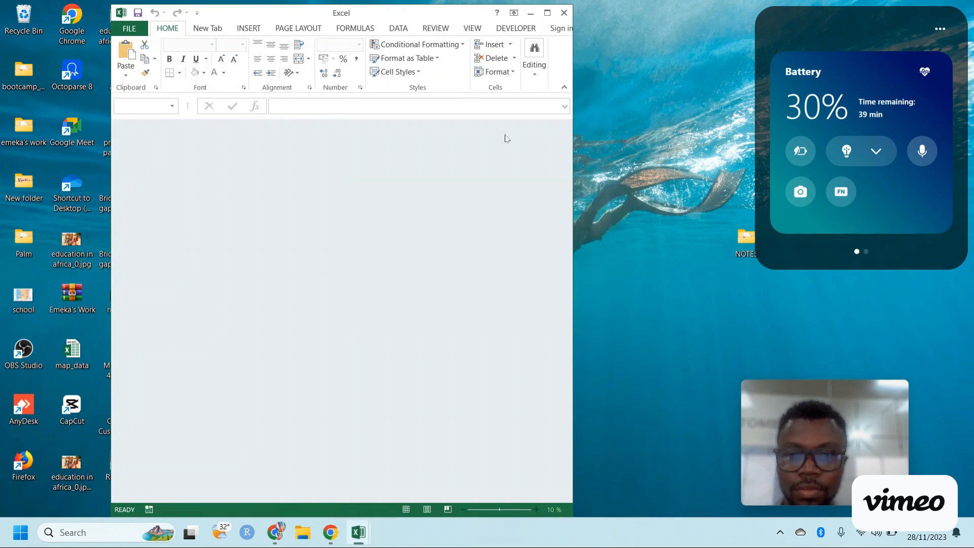
# Switch to the extra Excel window and close it
pyautogui.moveTo(364, 545)
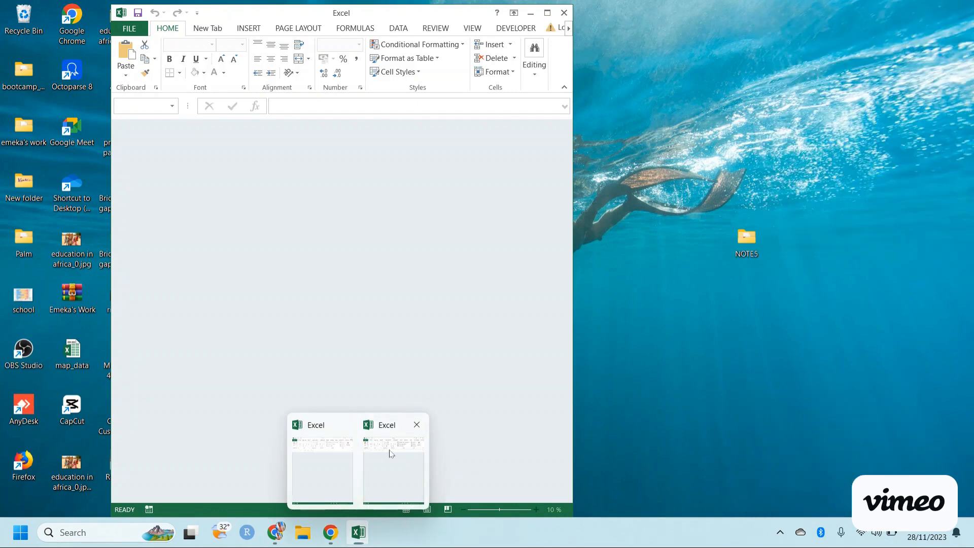
pyautogui.click(391, 454)
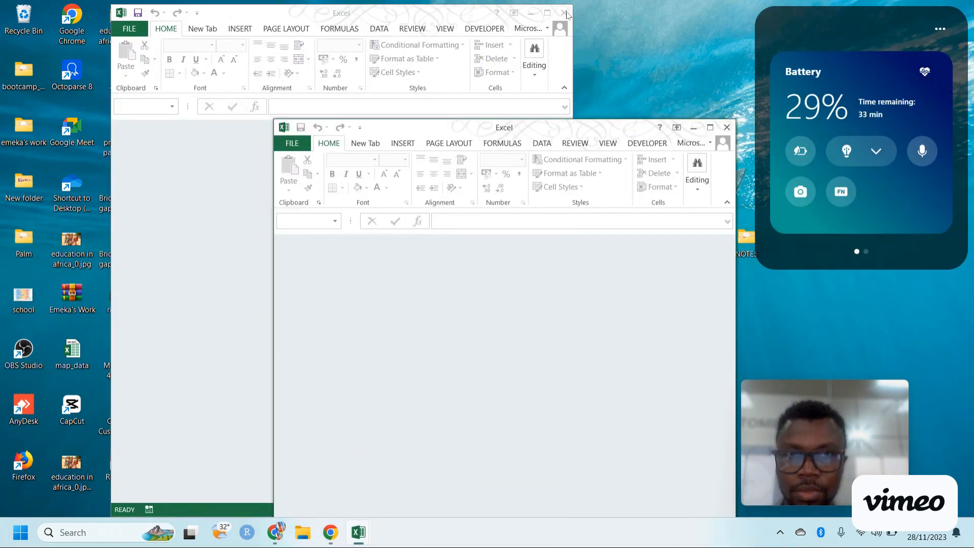
pyautogui.click(567, 14)
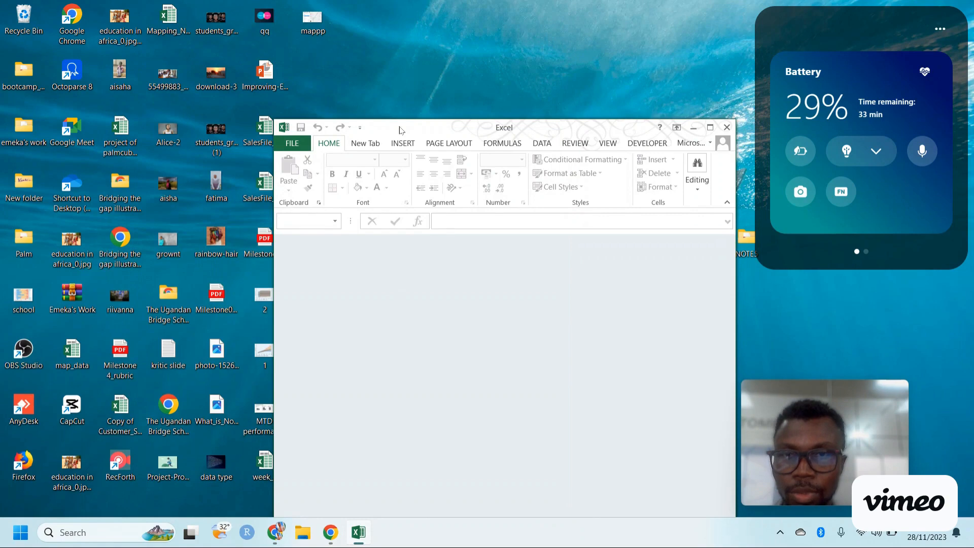
# Create a new blank workbook and maximize its window
pyautogui.click(307, 147)
pyautogui.click(308, 193)
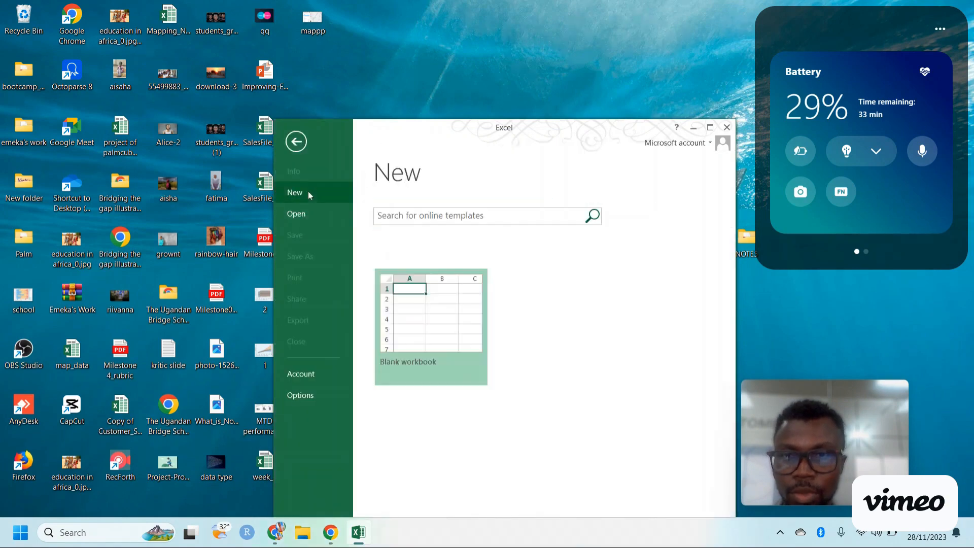
pyautogui.click(427, 335)
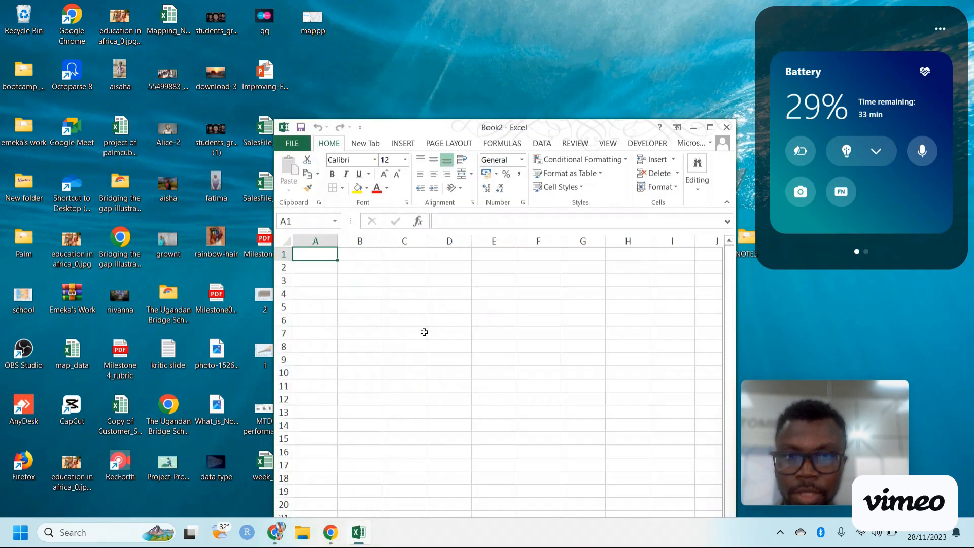
pyautogui.click(711, 128)
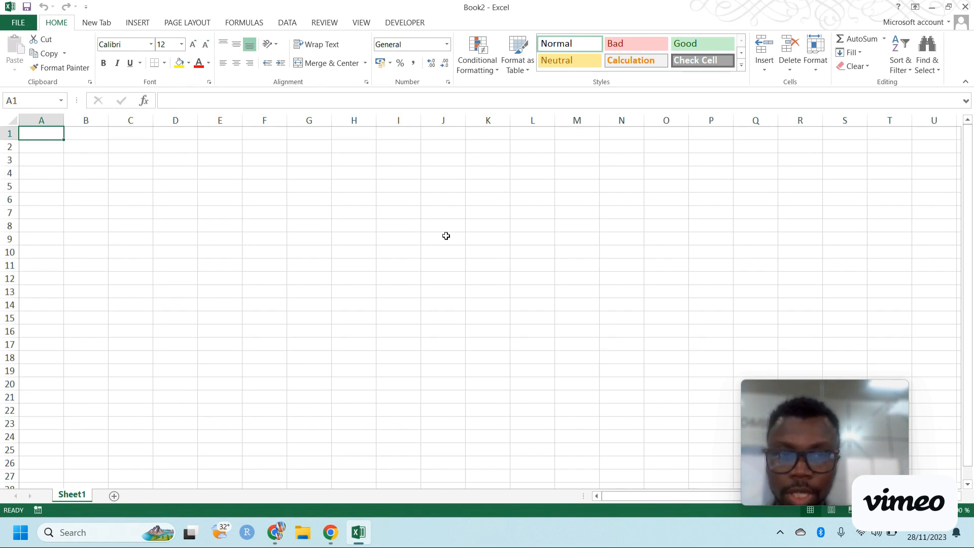
# Enter 1, 2, 3 in A1:A3 and extend the series down to 15 in A15
pyautogui.write('+')
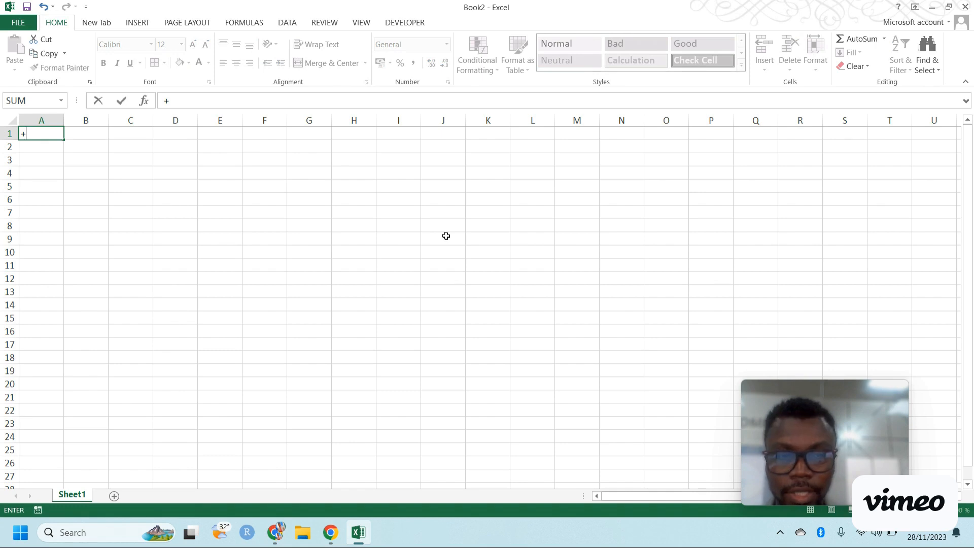
pyautogui.press('Escape')
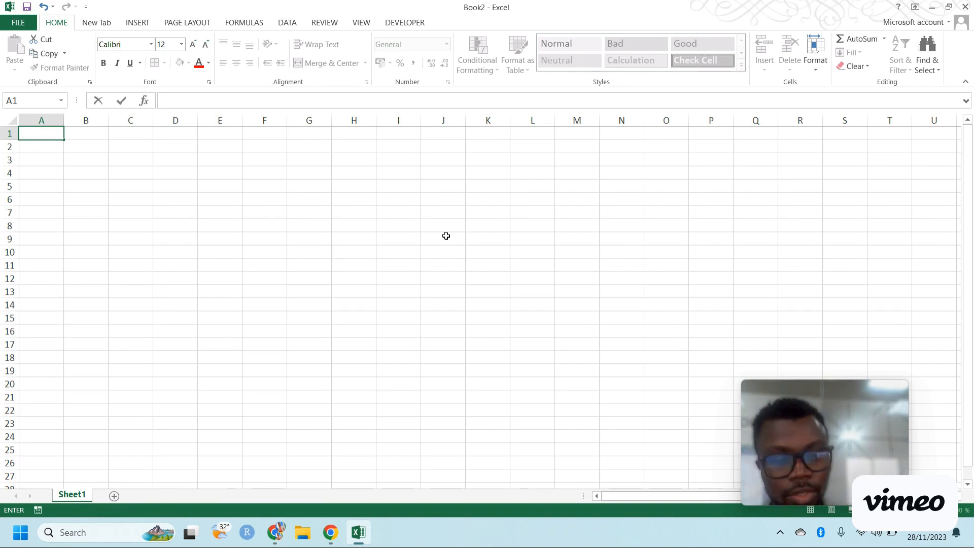
pyautogui.write('1')
pyautogui.press('Return')
pyautogui.write('2')
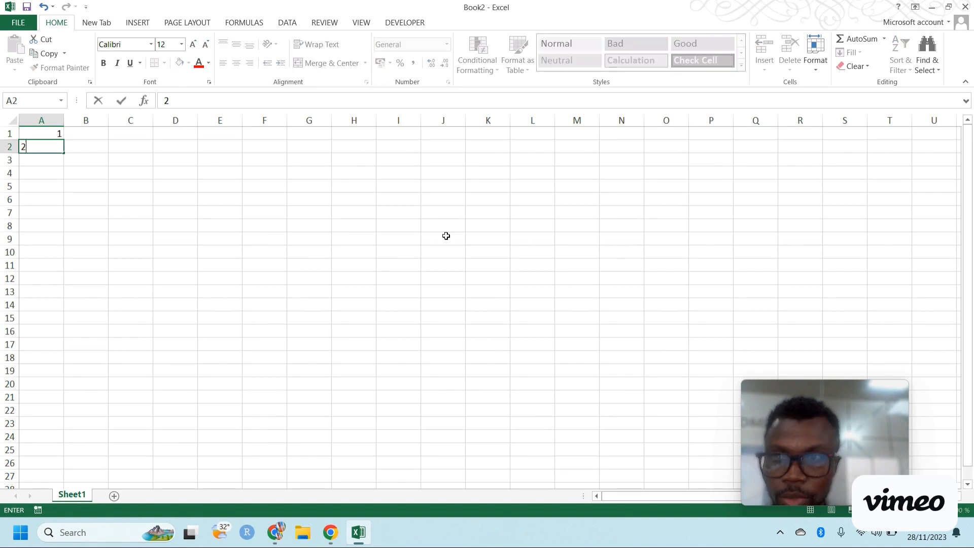
pyautogui.press('Return')
pyautogui.write('3')
pyautogui.press('Return')
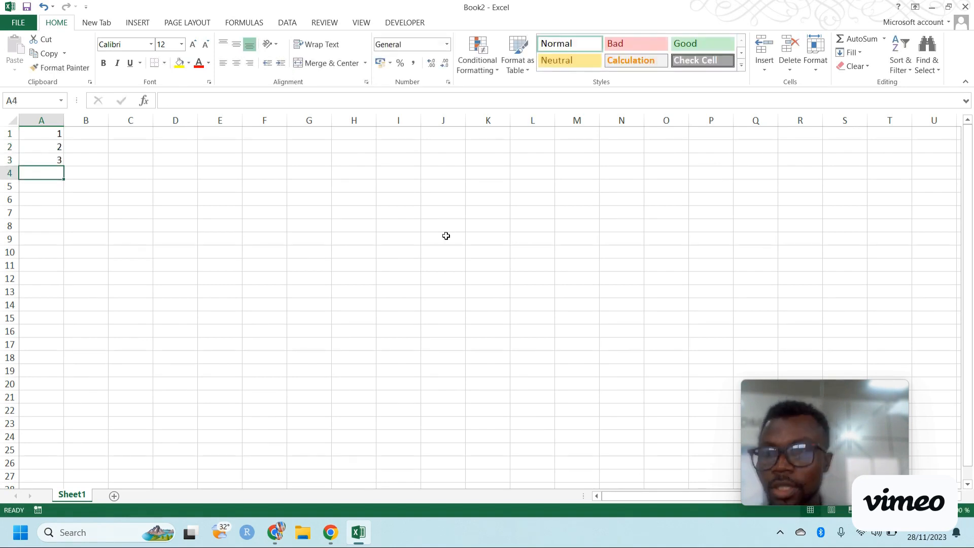
pyautogui.moveTo(51, 134); pyautogui.dragTo(63, 325)
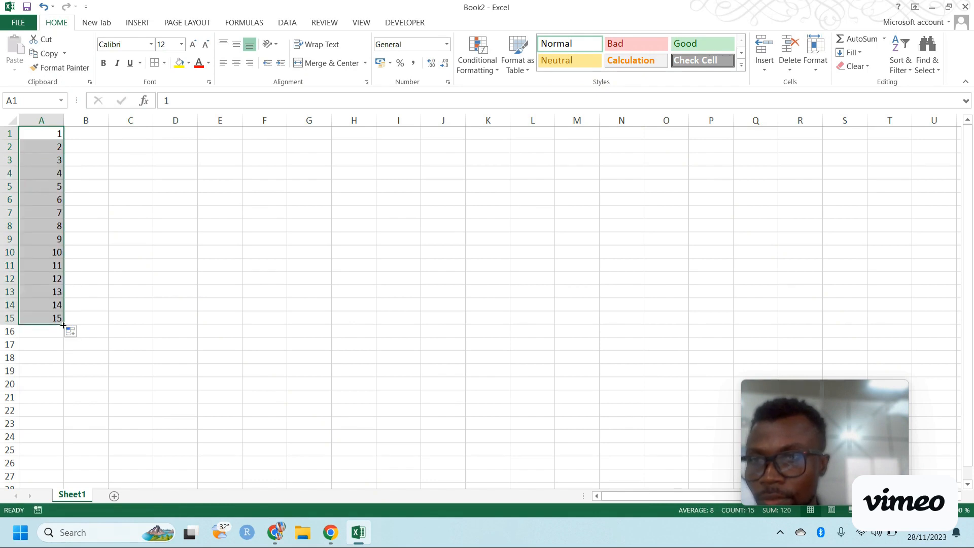
# Copy 2–15 from A2:A15 and paste them transposed into B1:O1
pyautogui.click(41, 146)
pyautogui.moveTo(41, 146); pyautogui.dragTo(43, 316)
pyautogui.hotkey('ctrl', 'c')
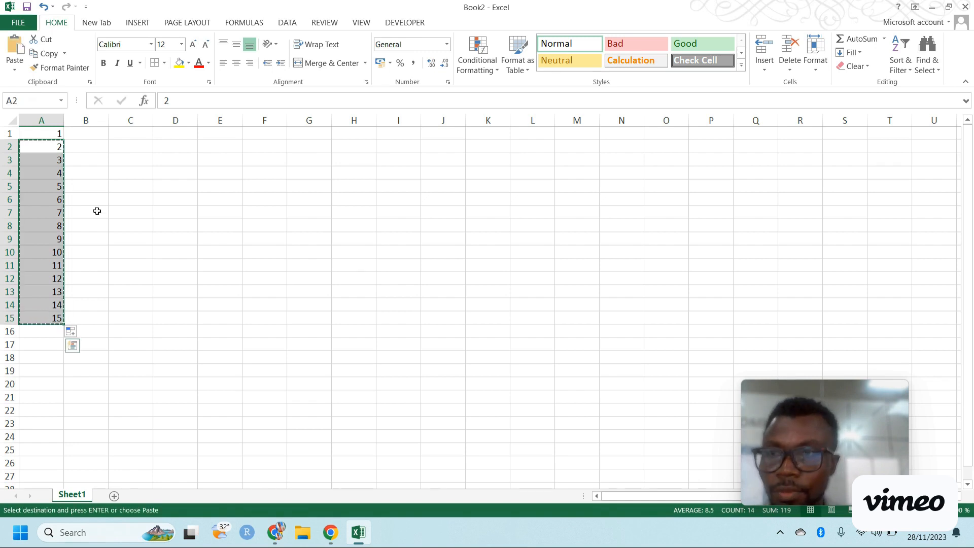
pyautogui.click(88, 135)
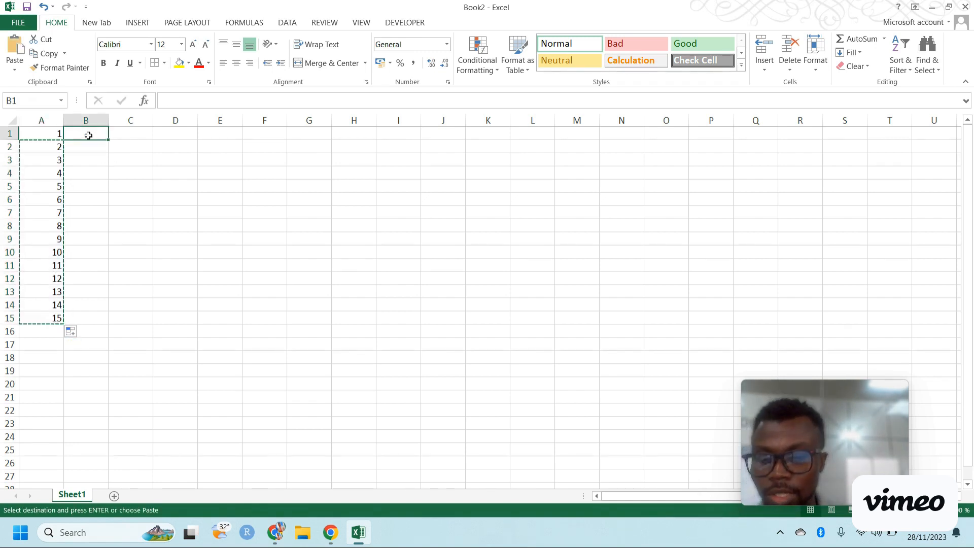
pyautogui.hotkey('ctrl', 'v')
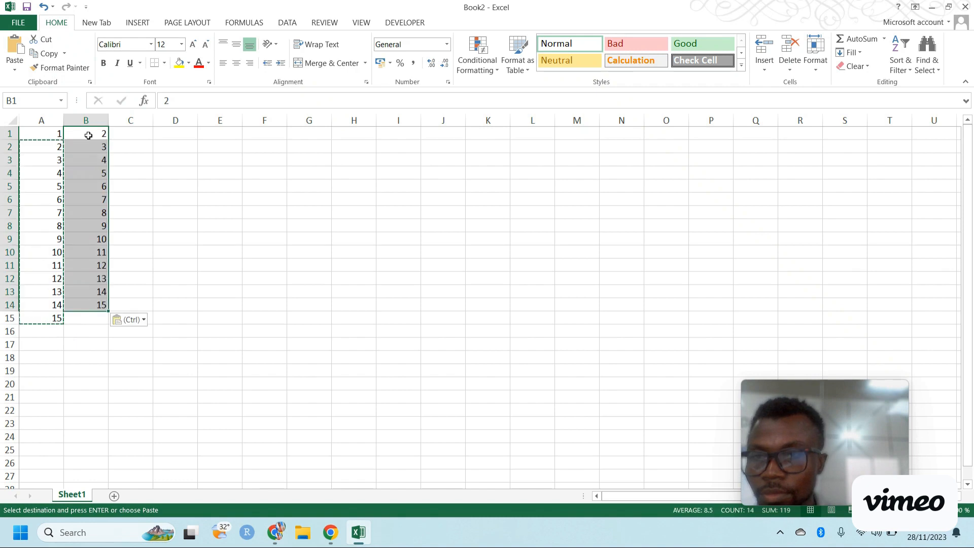
pyautogui.press('ctrl')
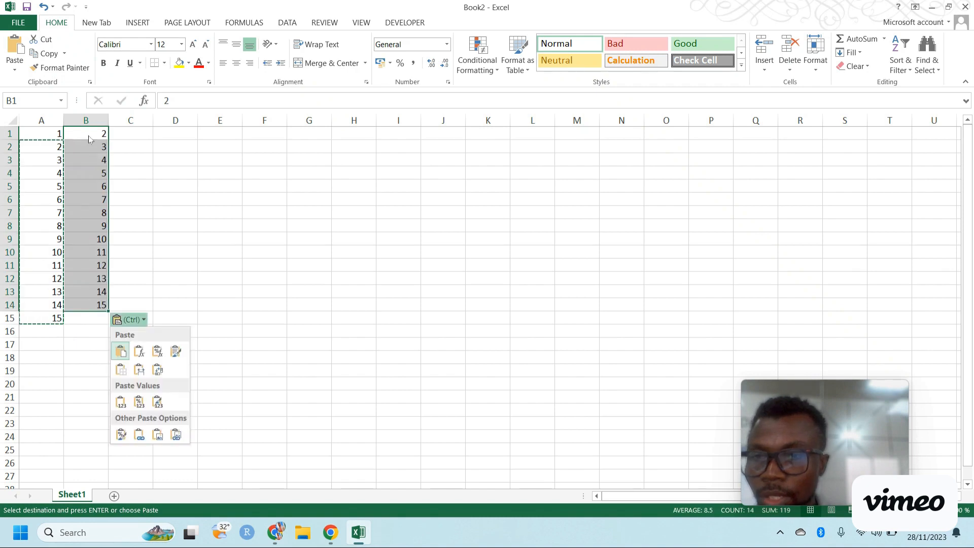
pyautogui.click(158, 369)
pyautogui.click(88, 151)
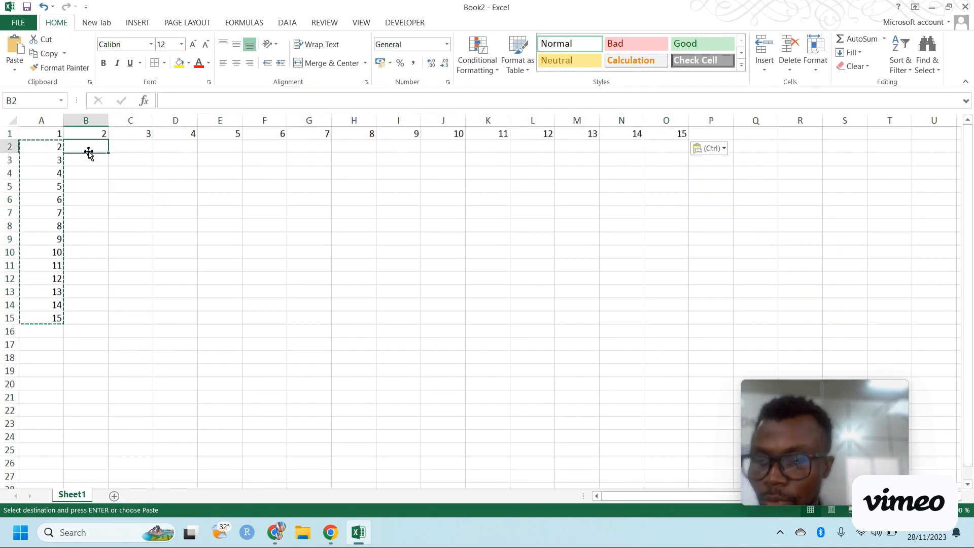
pyautogui.press('Escape')
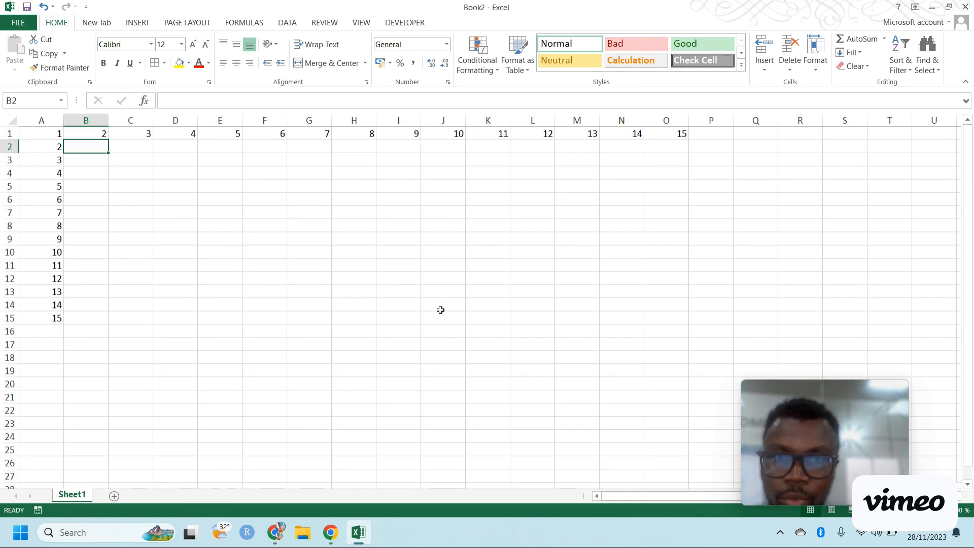
# Enter =A2*B1 in B2 and fill it down to B15
pyautogui.click(676, 319)
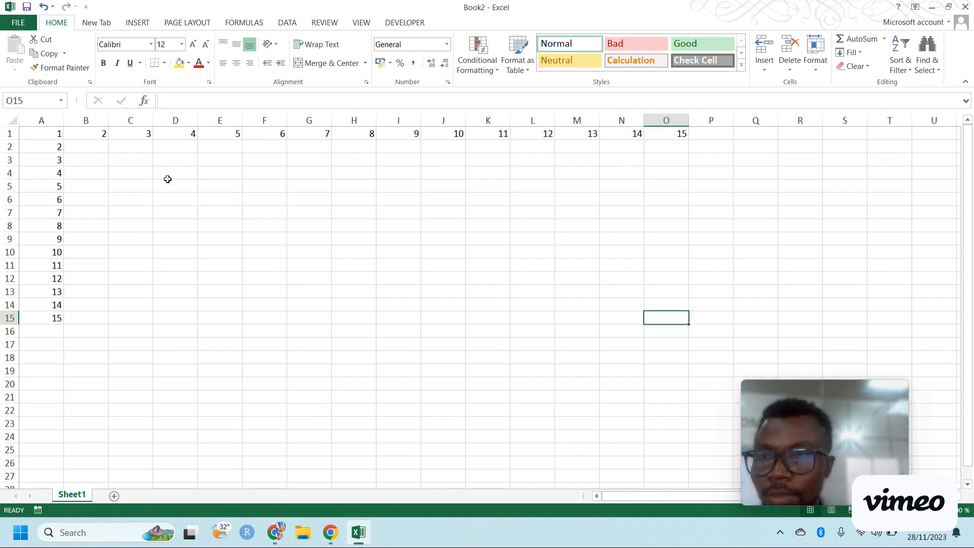
pyautogui.click(89, 147)
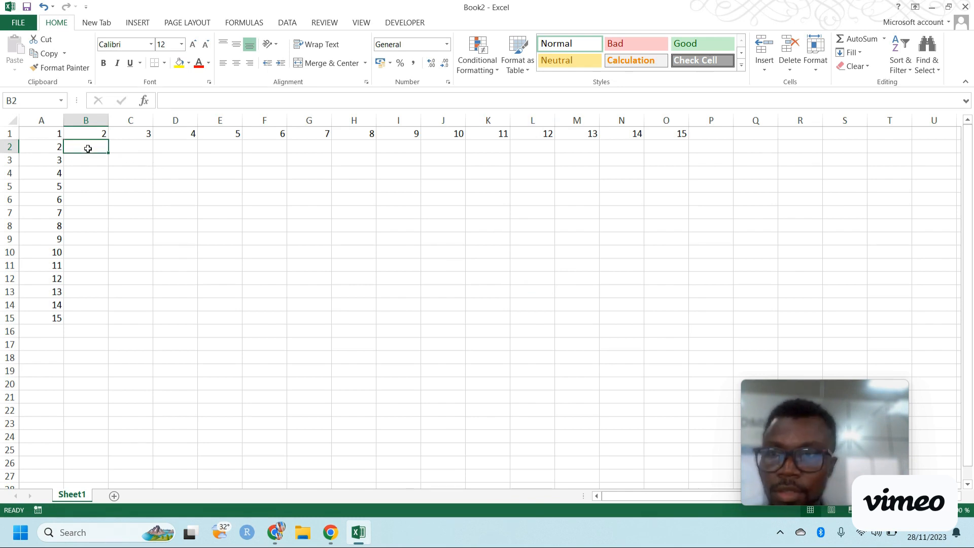
pyautogui.write('=')
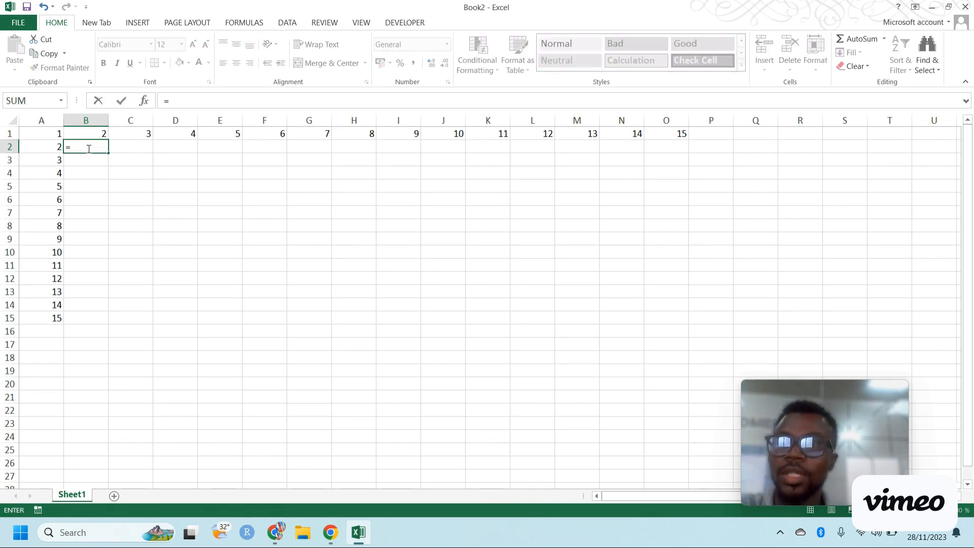
pyautogui.click(46, 147)
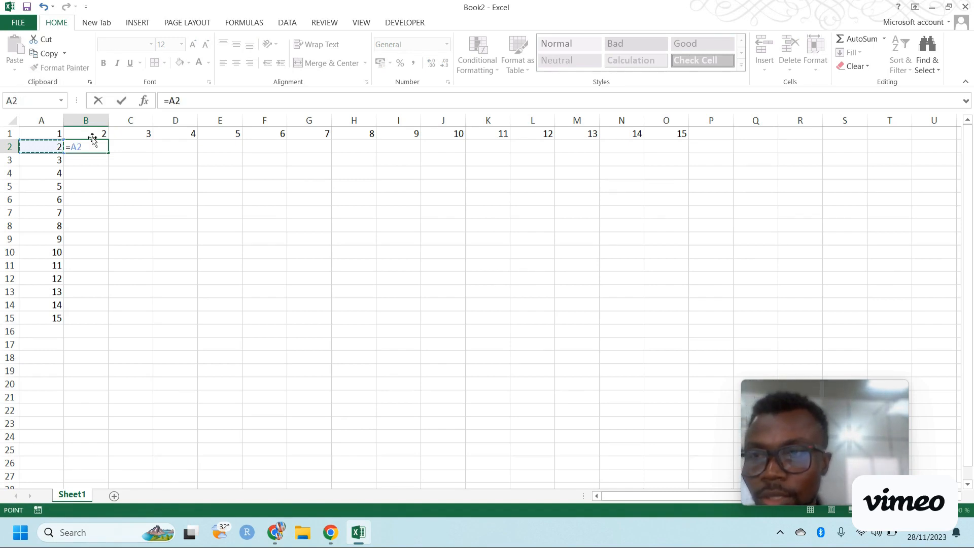
pyautogui.write('*')
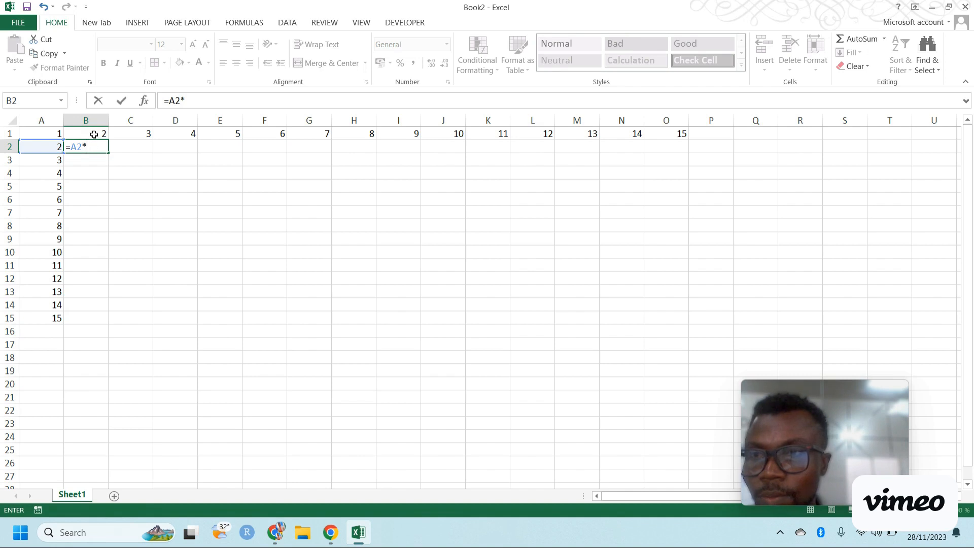
pyautogui.click(94, 135)
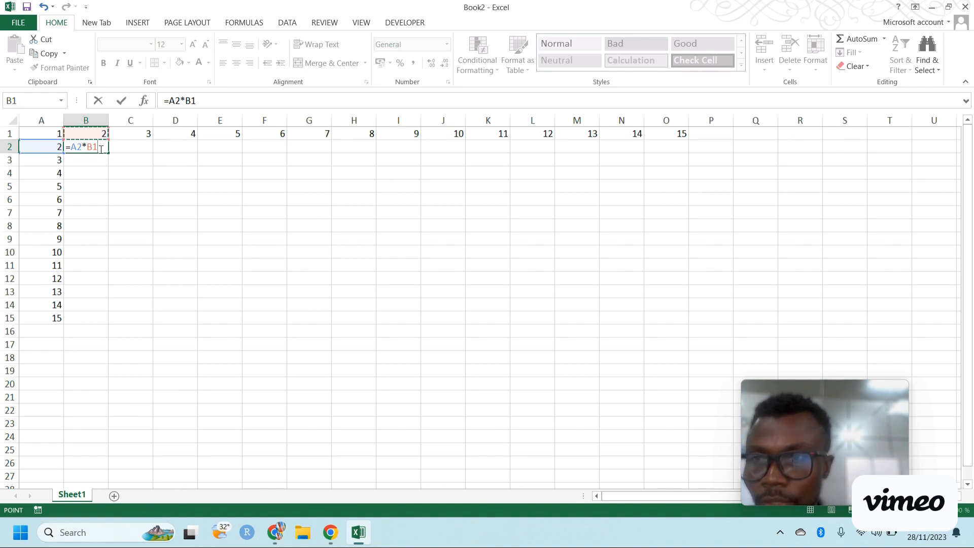
pyautogui.press('Return')
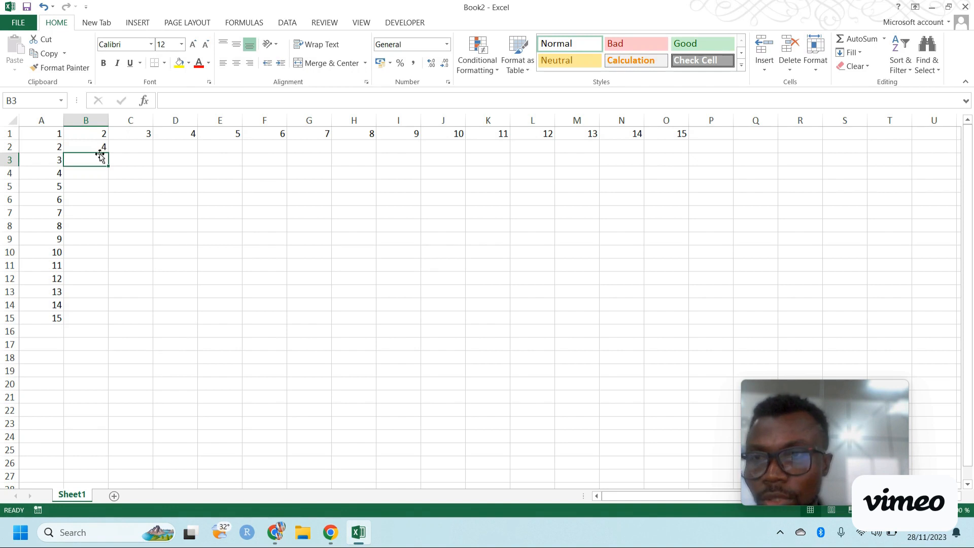
pyautogui.click(93, 147)
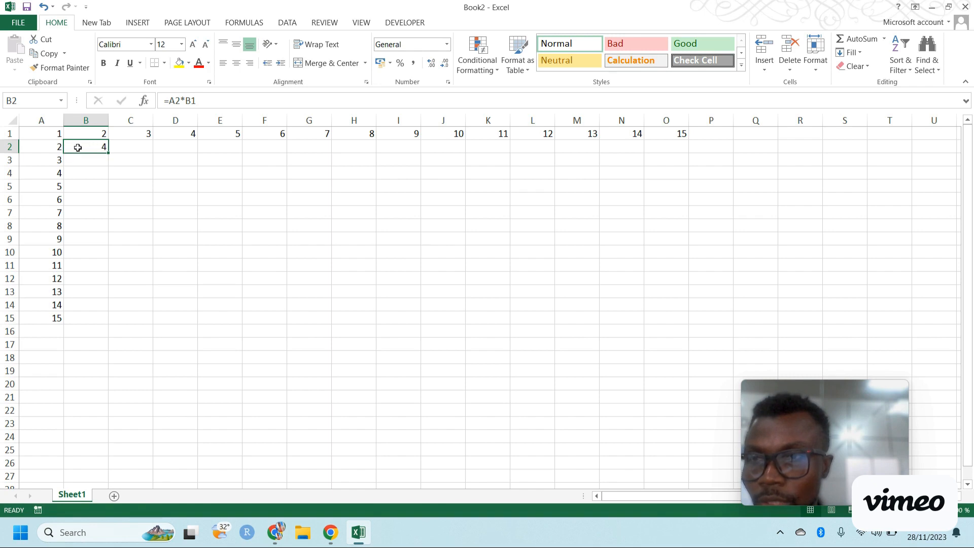
pyautogui.moveTo(108, 153); pyautogui.dragTo(101, 318)
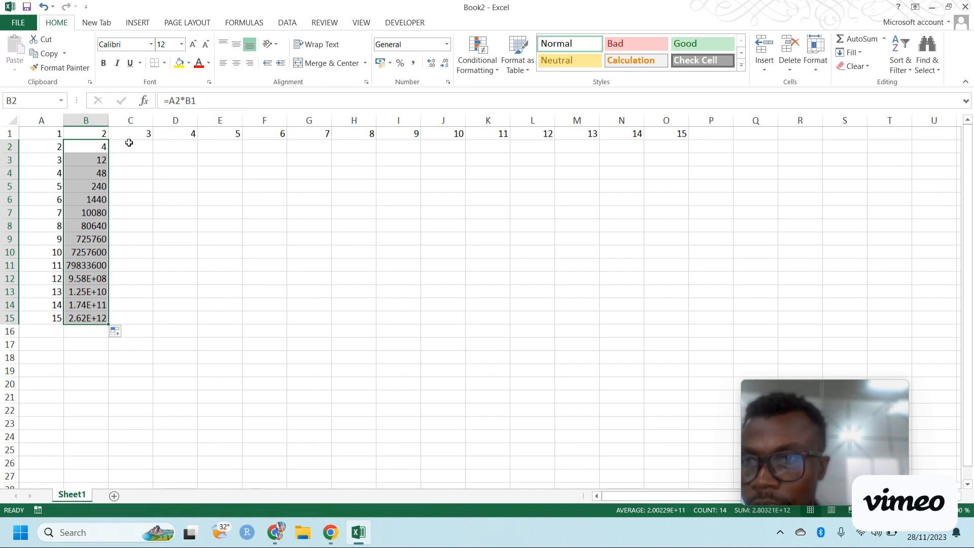
# Inspect B3's copied formula, then delete the wrong results in B3:B15
pyautogui.click(93, 161)
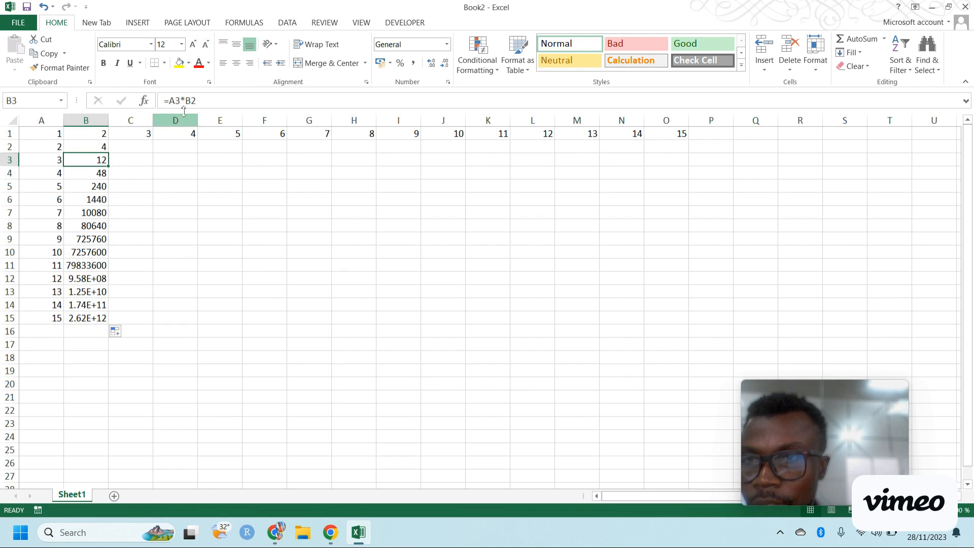
pyautogui.click(205, 100)
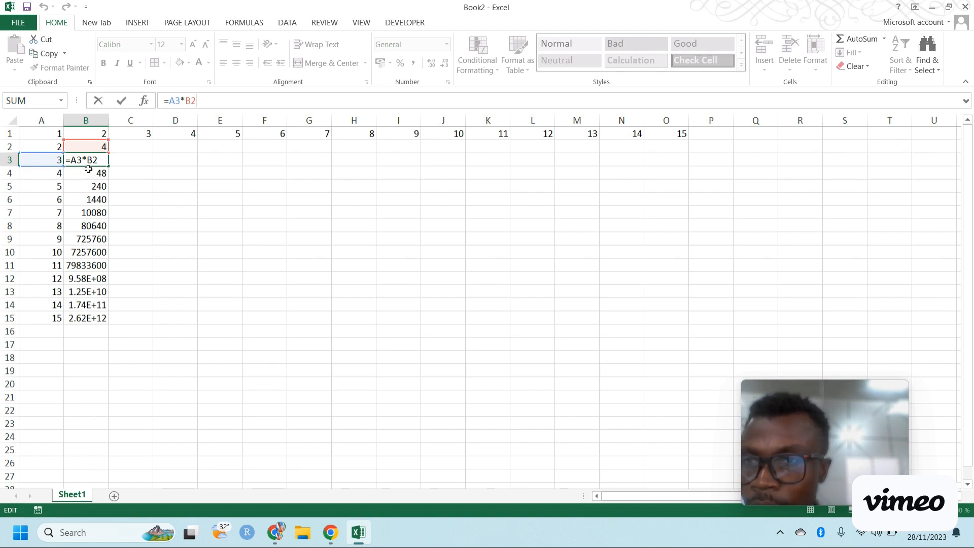
pyautogui.hotkey('ctrl', 'Return')
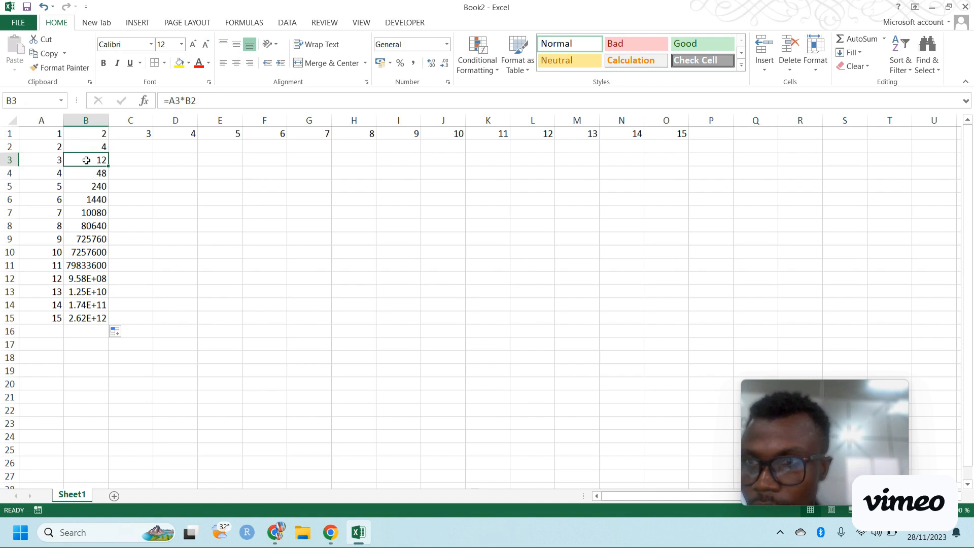
pyautogui.moveTo(87, 160); pyautogui.dragTo(99, 315)
pyautogui.press('Delete')
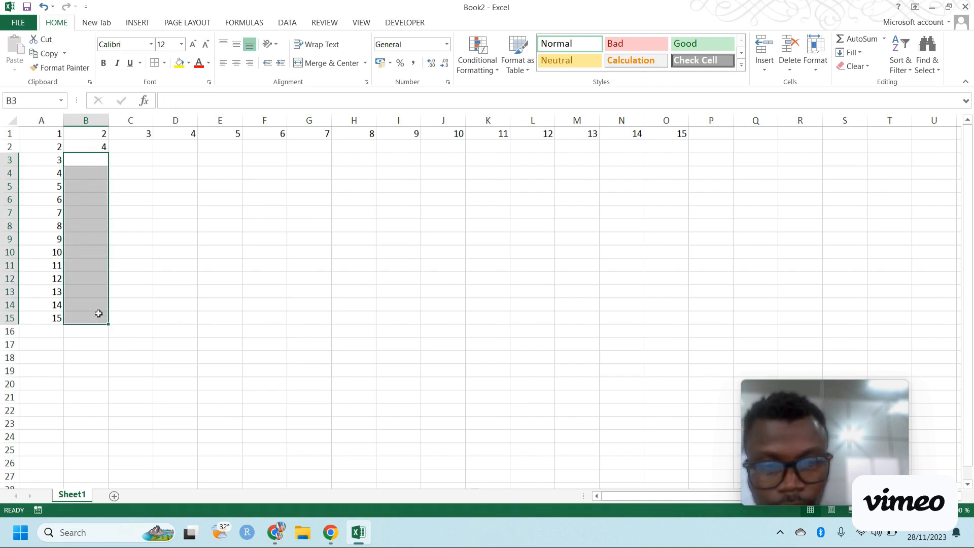
# Review B2's =A2*B1 formula against column A and row 1
pyautogui.click(94, 146)
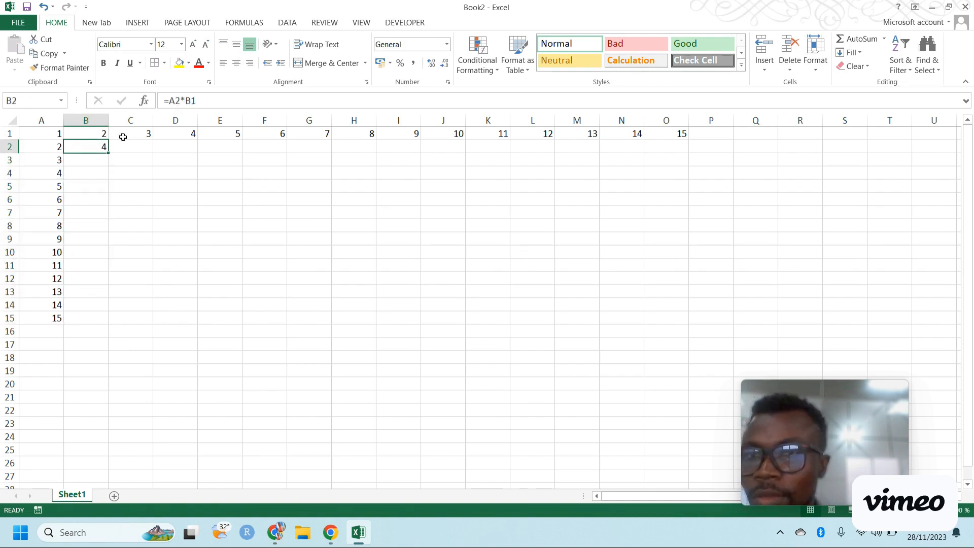
pyautogui.click(48, 118)
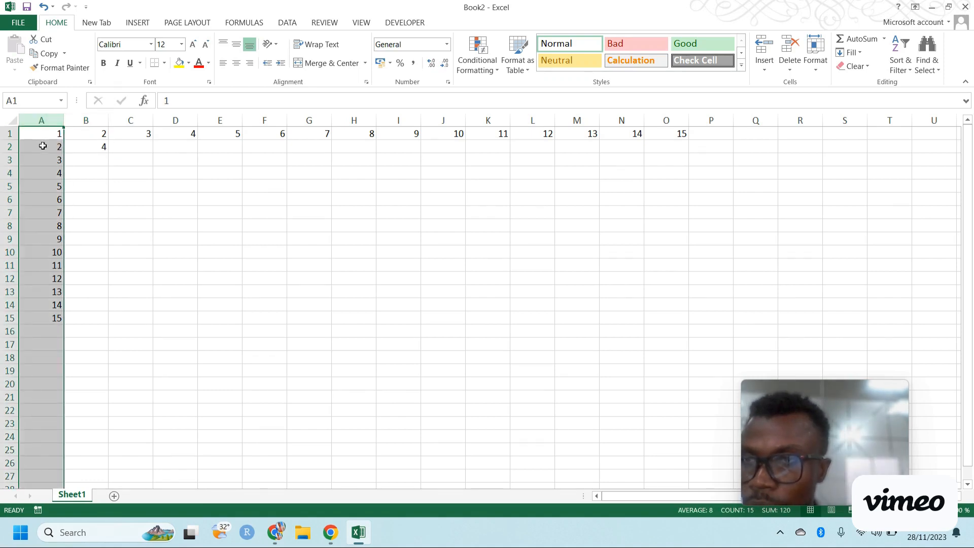
pyautogui.click(10, 133)
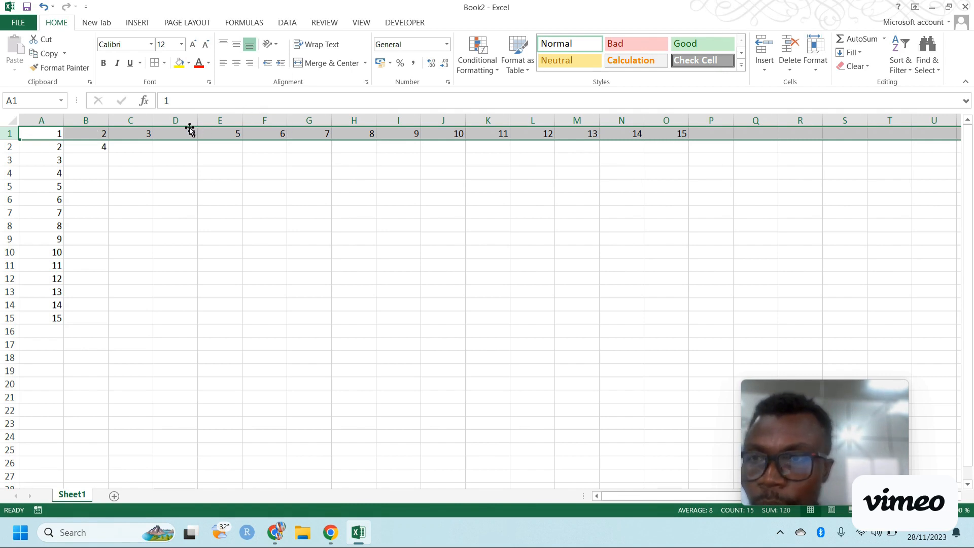
pyautogui.click(97, 149)
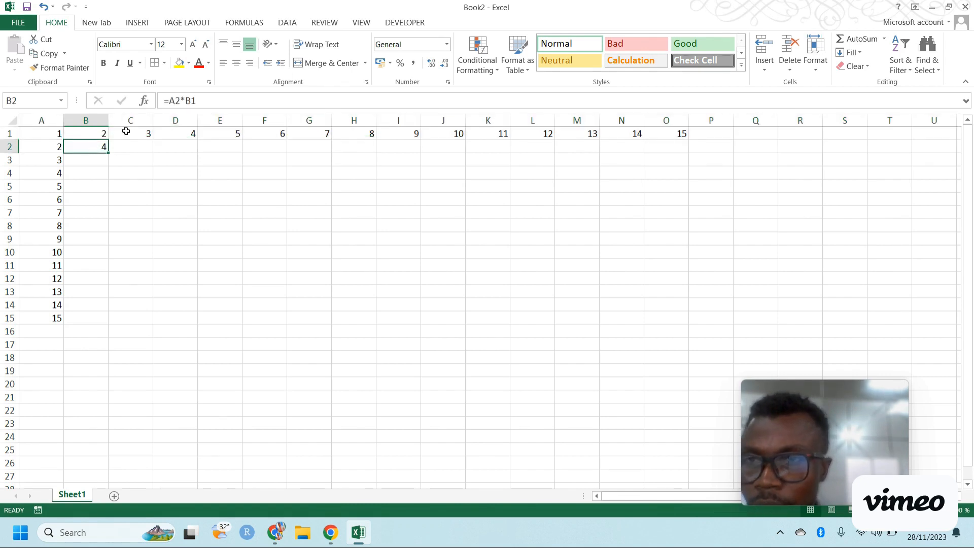
# Change the B2 formula to the mixed reference =$A2*B$1
pyautogui.click(176, 101)
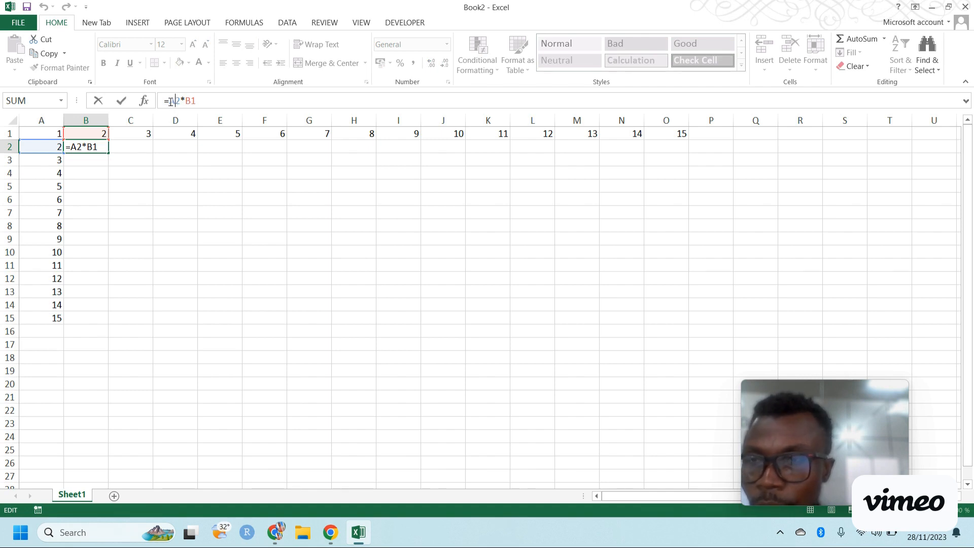
pyautogui.click(171, 101)
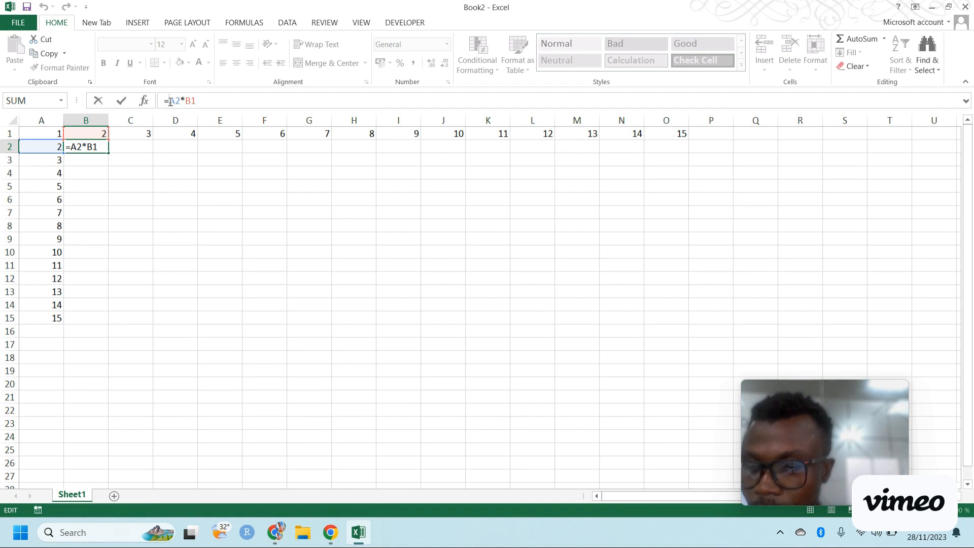
pyautogui.write('$')
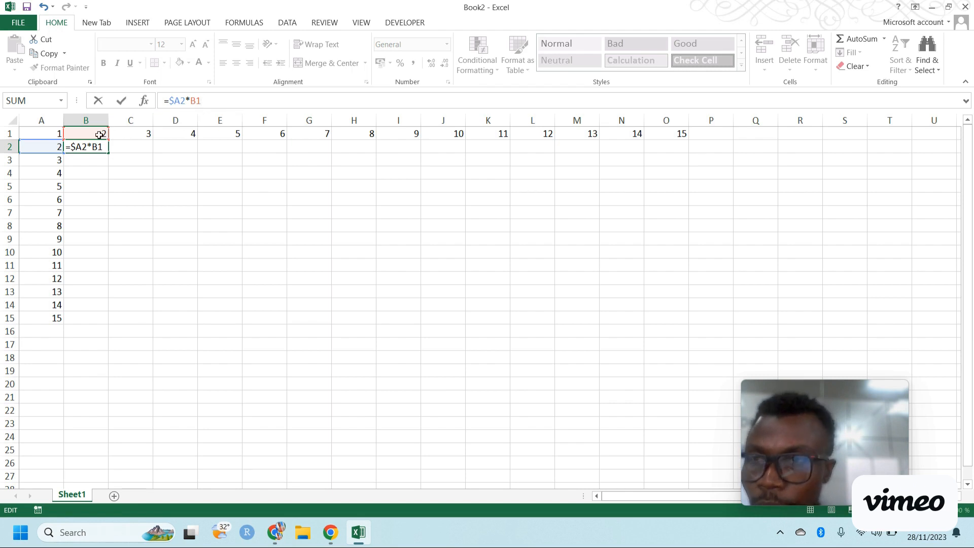
pyautogui.click(198, 101)
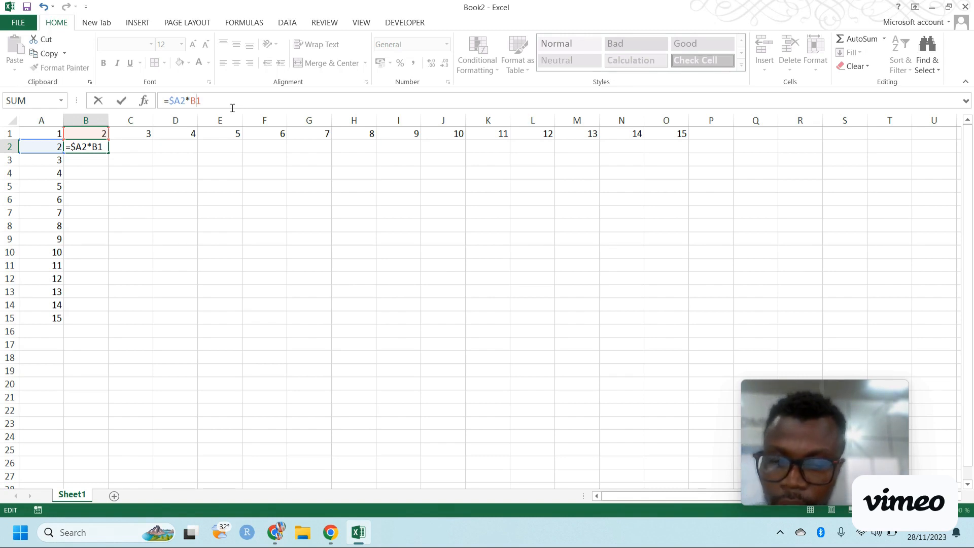
pyautogui.write('$')
pyautogui.press('Return')
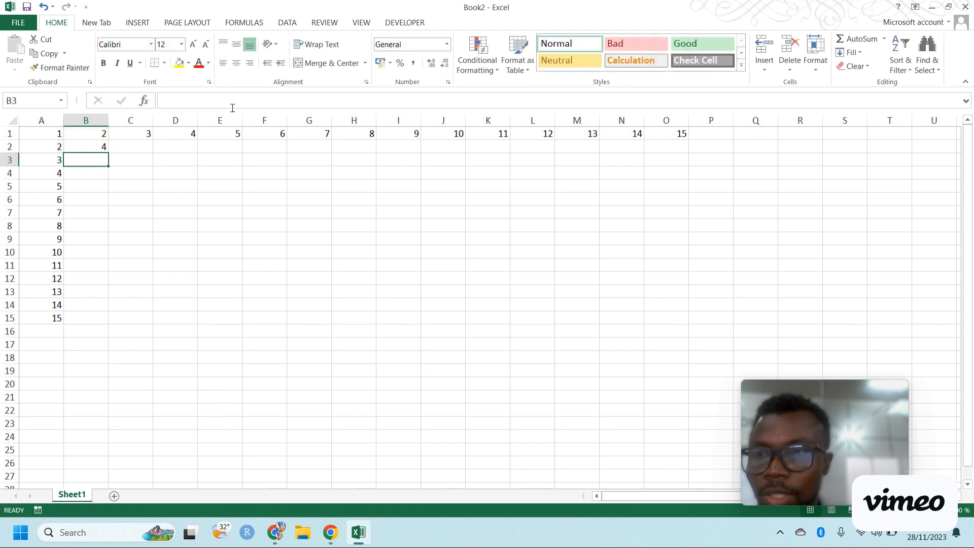
pyautogui.click(98, 146)
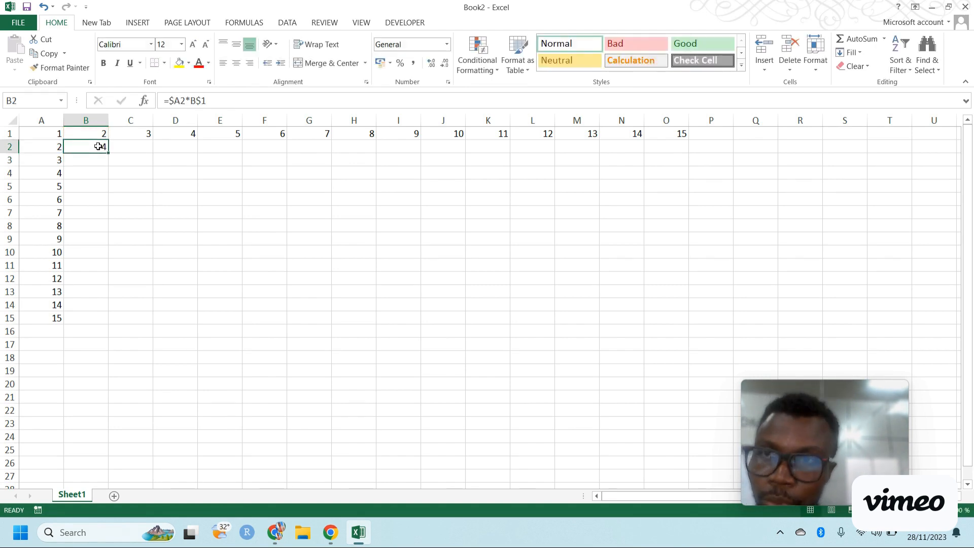
pyautogui.click(217, 100)
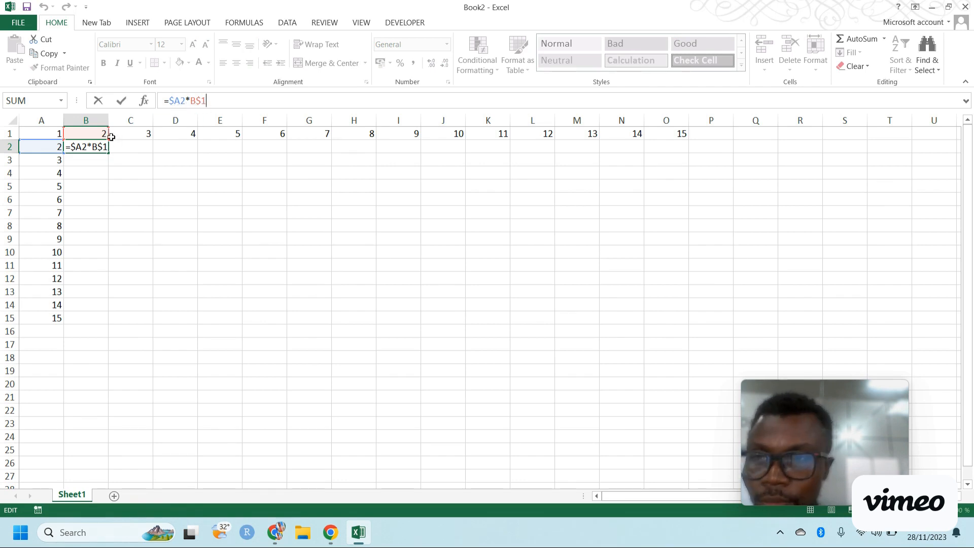
pyautogui.hotkey('ctrl', 'Return')
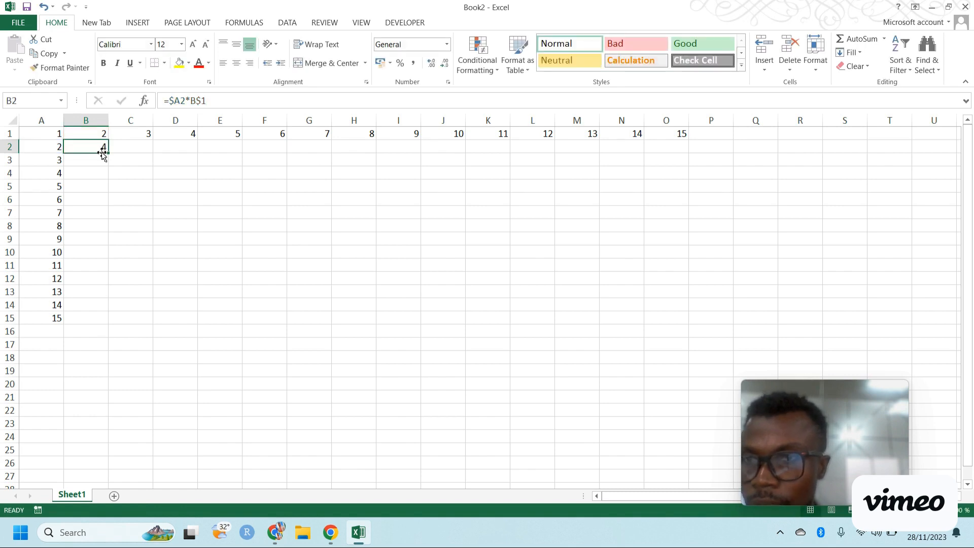
# Fill =$A2*B$1 down to B15 and across to column O, ending at 225
pyautogui.moveTo(108, 154); pyautogui.dragTo(116, 324)
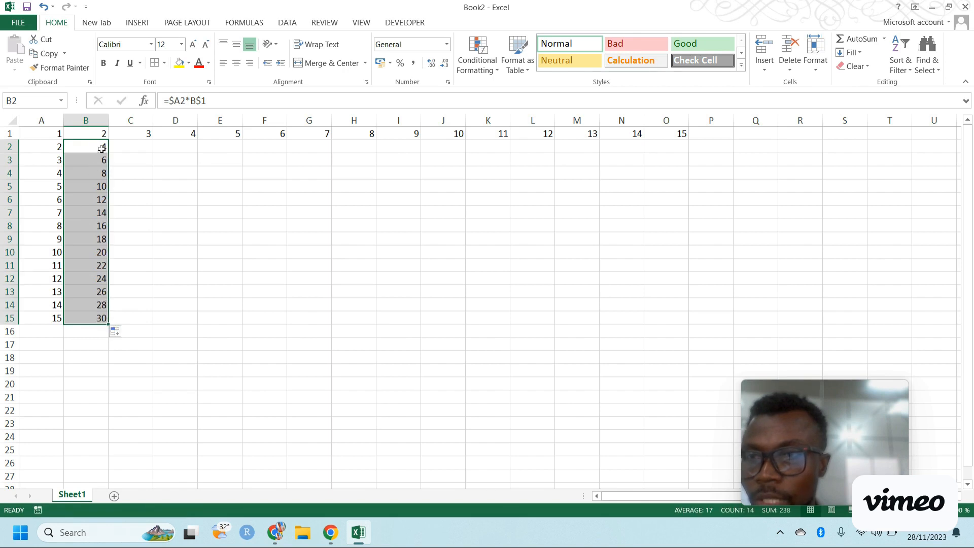
pyautogui.click(77, 318)
pyautogui.moveTo(84, 146); pyautogui.dragTo(102, 318)
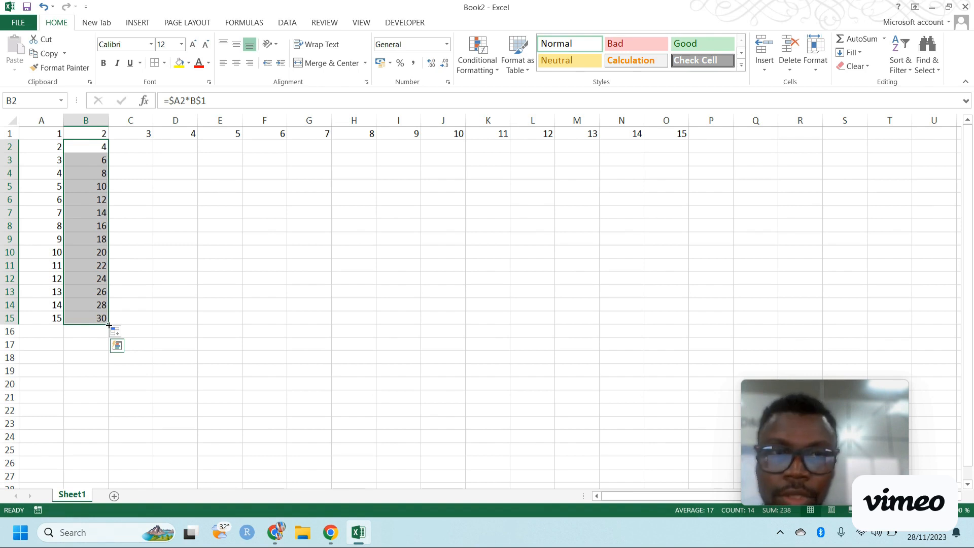
pyautogui.moveTo(109, 325); pyautogui.dragTo(109, 325)
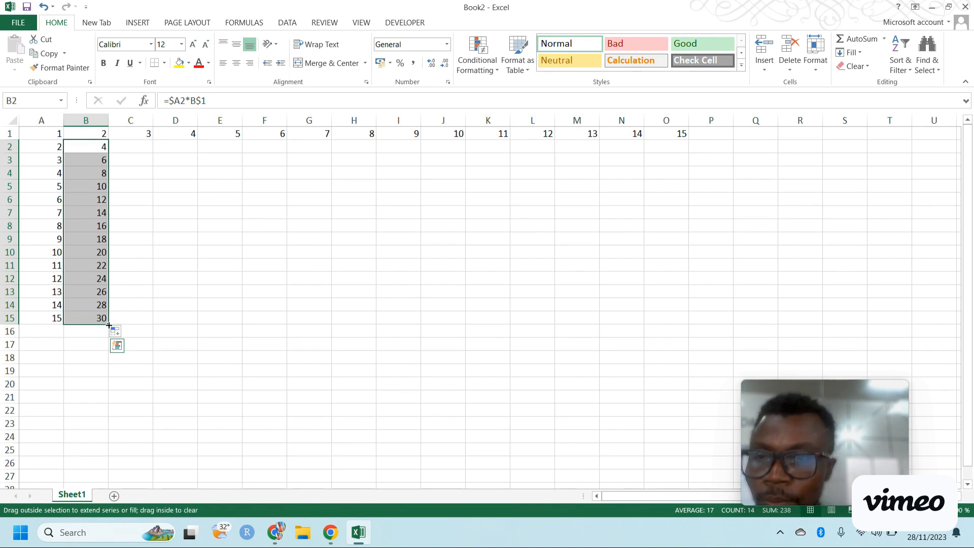
pyautogui.moveTo(175, 325); pyautogui.dragTo(683, 319)
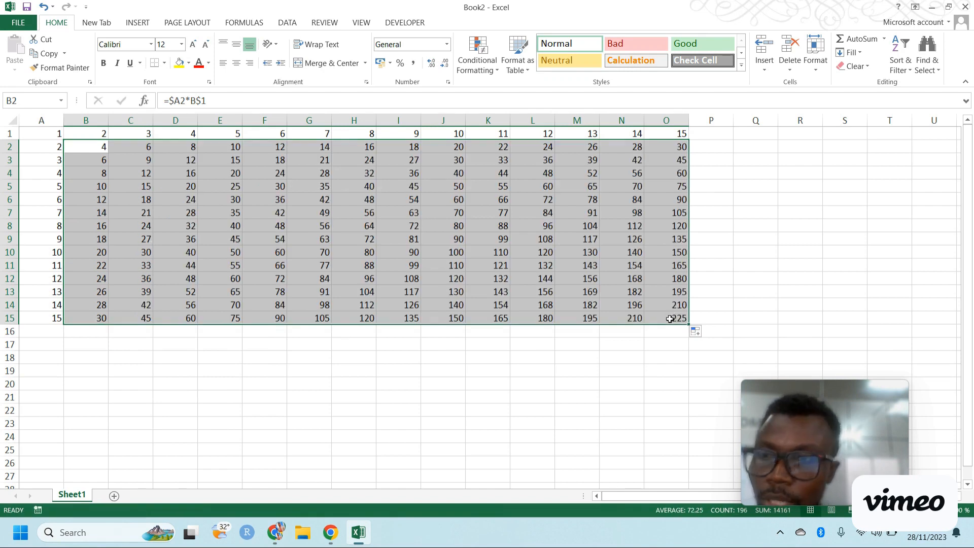
pyautogui.click(670, 319)
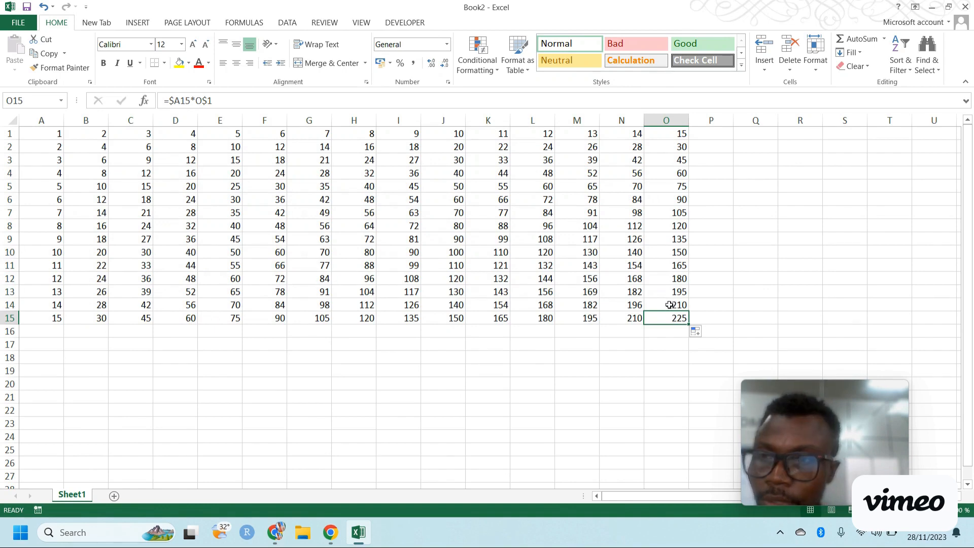
pyautogui.click(3, 252)
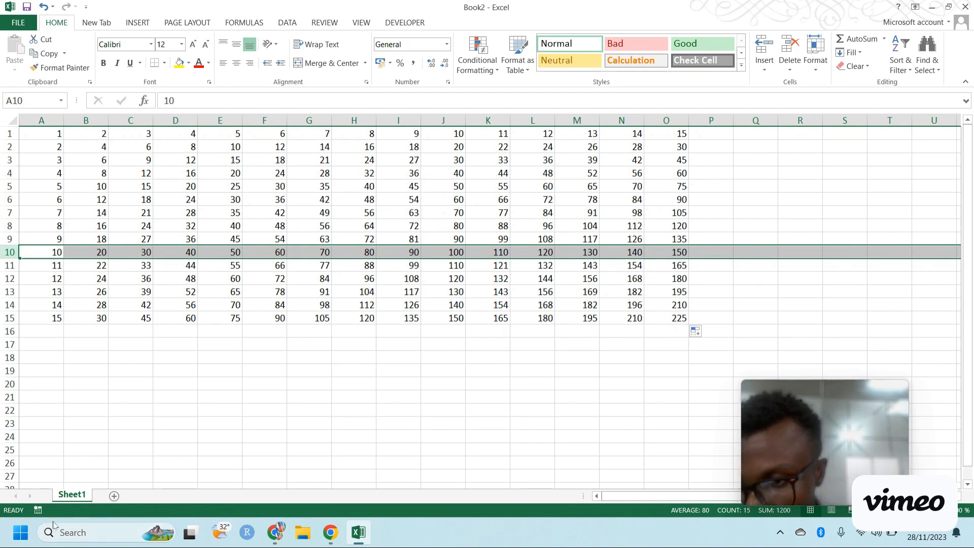
# Rename Sheet1 to 'multiplcation table_1'
pyautogui.doubleClick(76, 496)
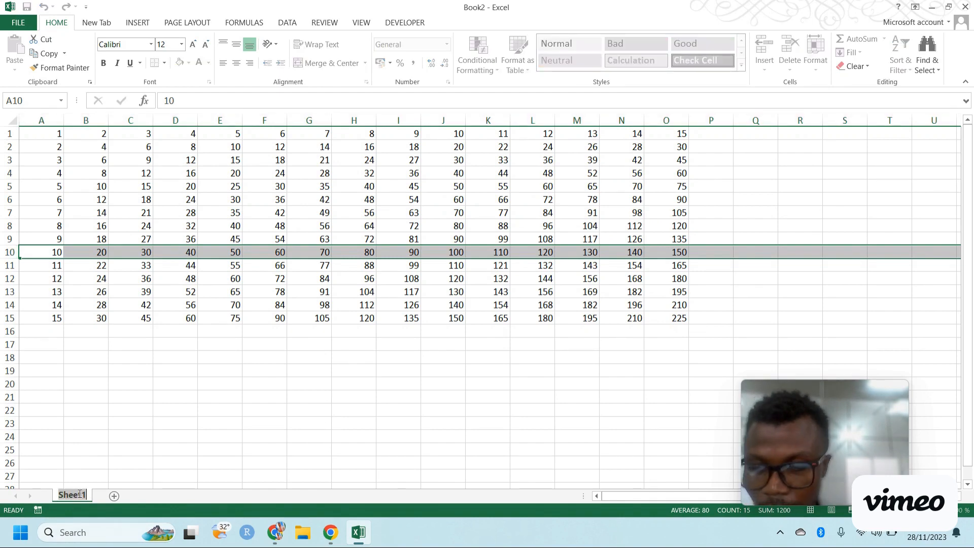
pyautogui.write('multi')
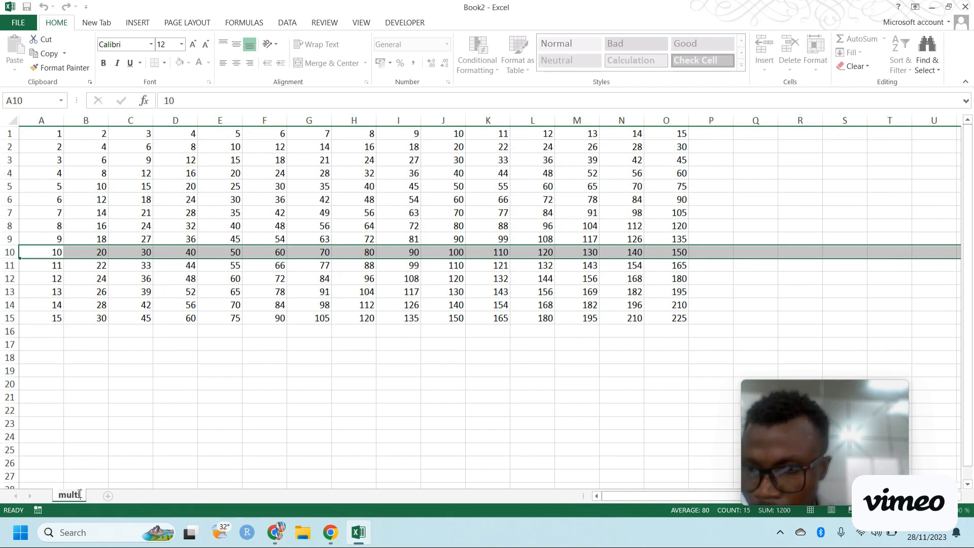
pyautogui.write('plca')
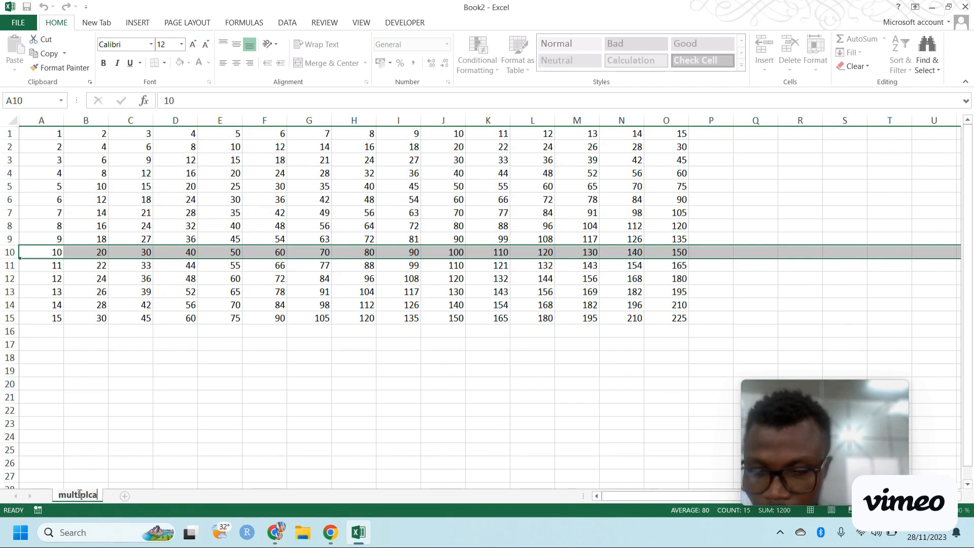
pyautogui.write('tion tab')
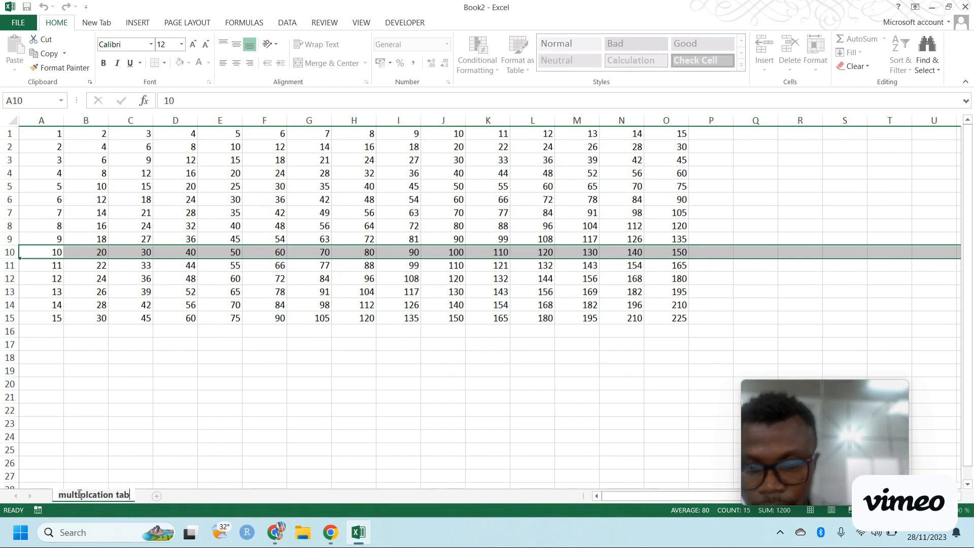
pyautogui.write('le_')
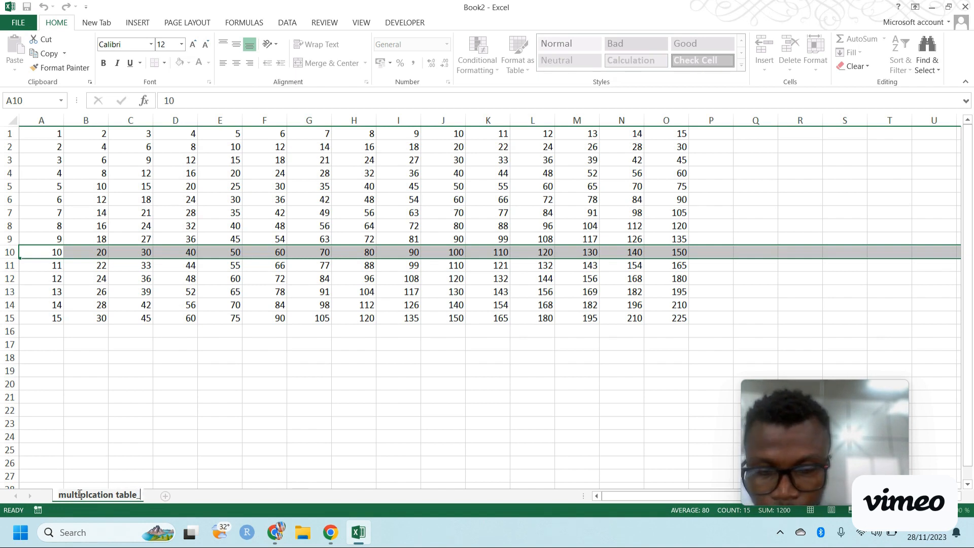
pyautogui.write('1')
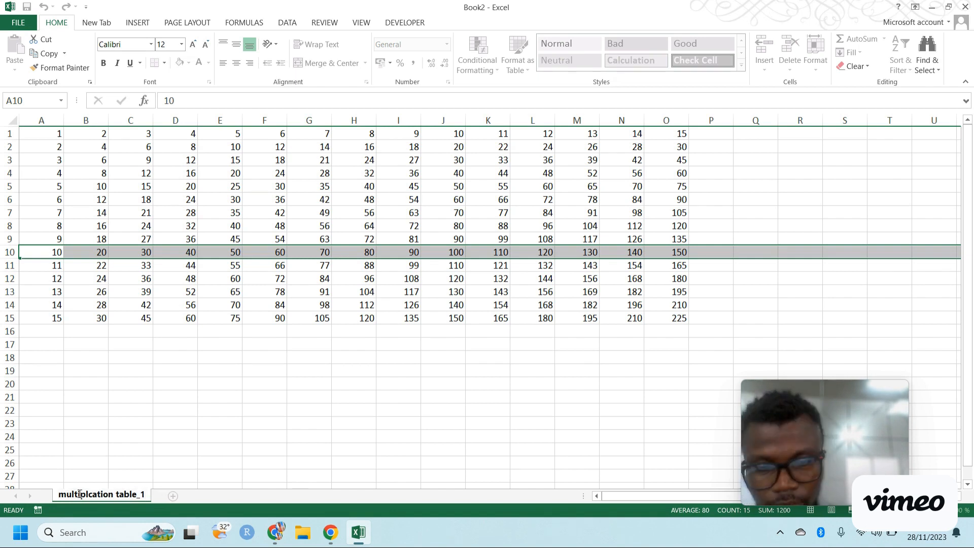
pyautogui.press('Return')
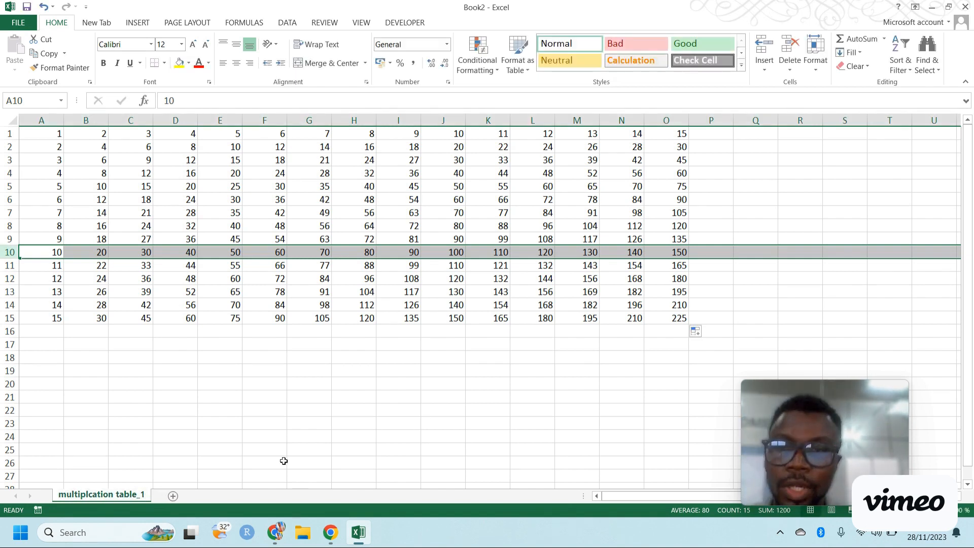
pyautogui.click(391, 320)
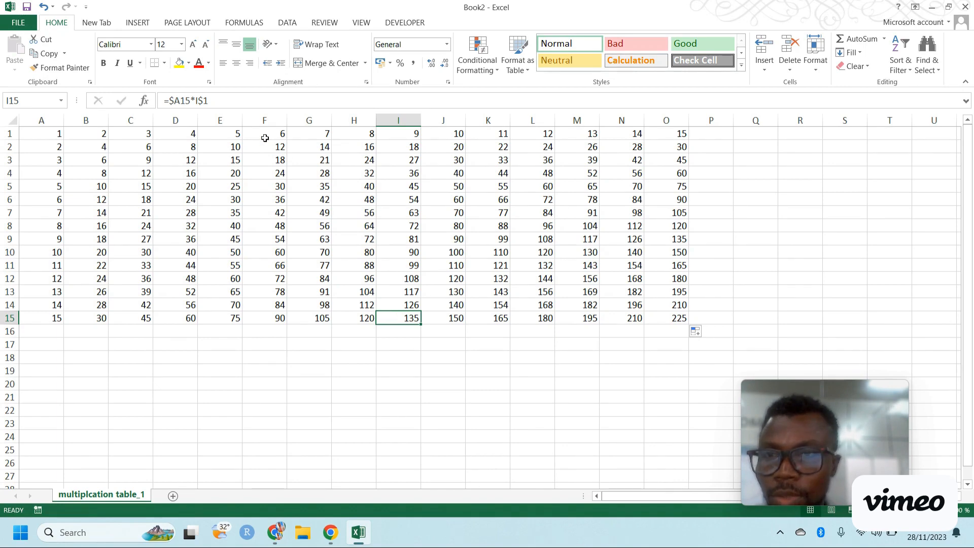
pyautogui.click(213, 105)
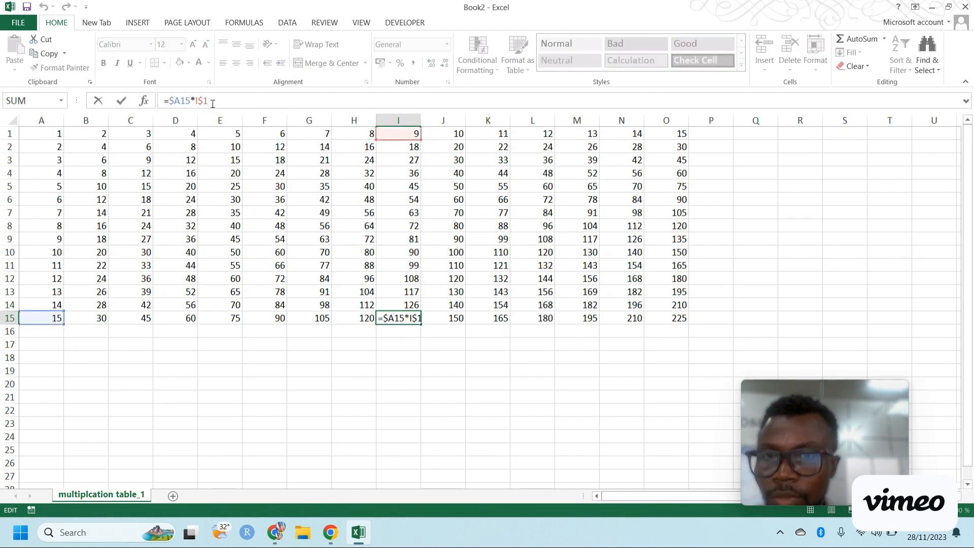
pyautogui.press('Return')
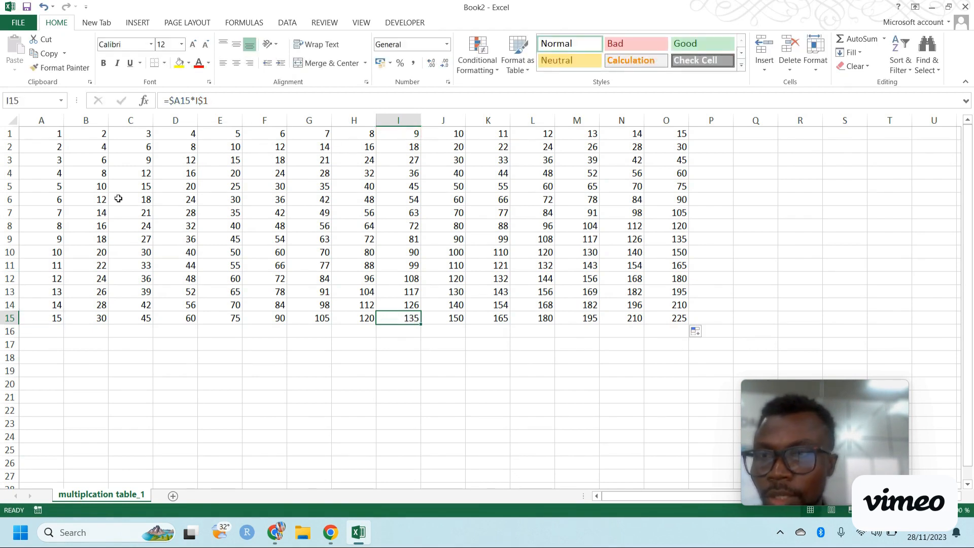
pyautogui.click(97, 147)
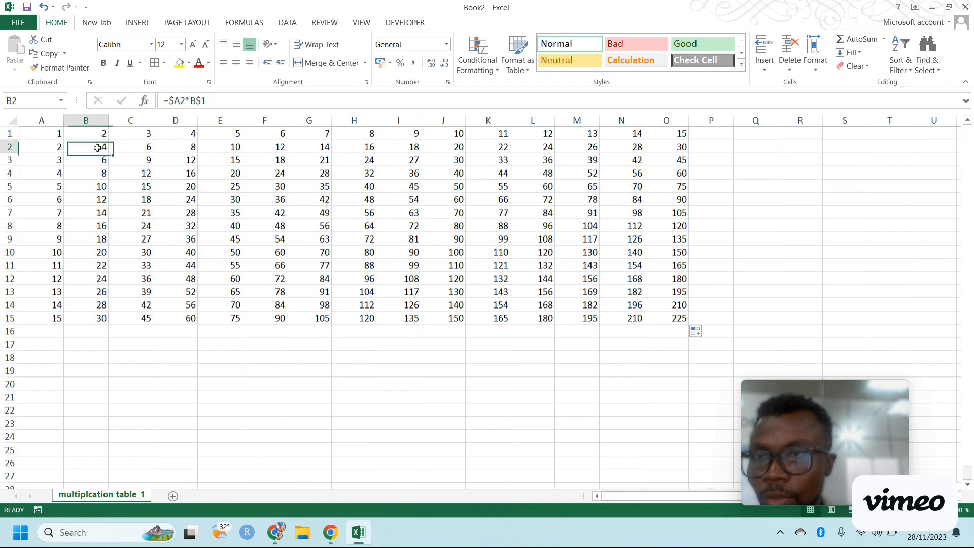
pyautogui.click(217, 100)
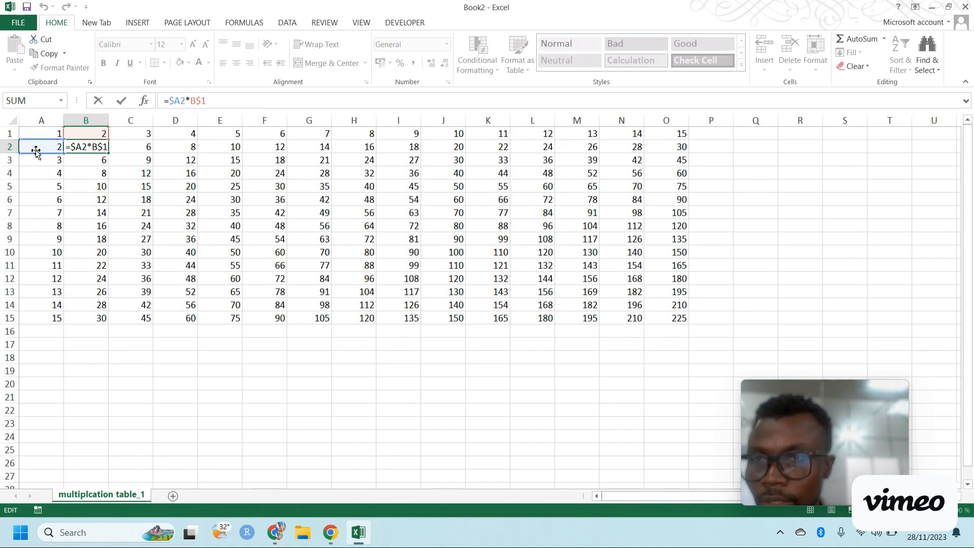
pyautogui.hotkey('ctrl', 'Return')
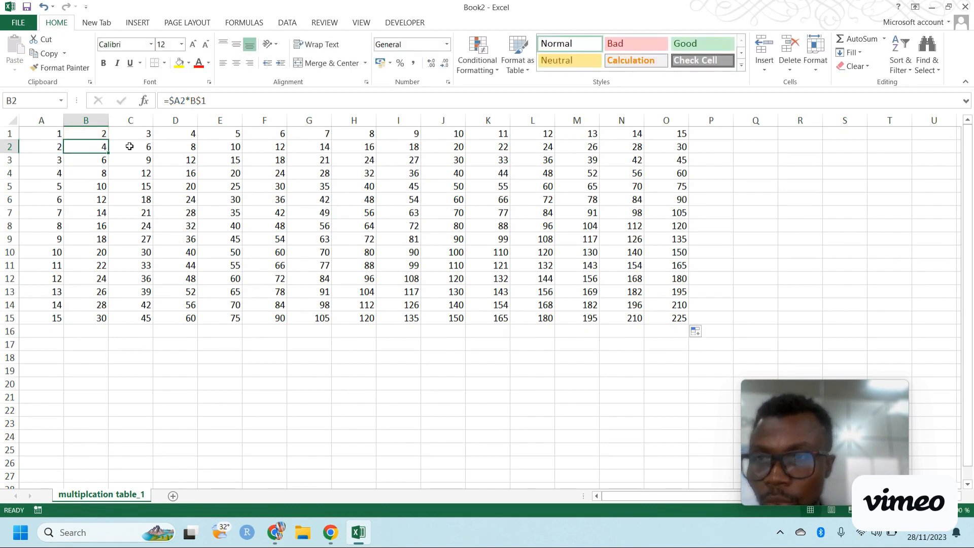
pyautogui.click(129, 146)
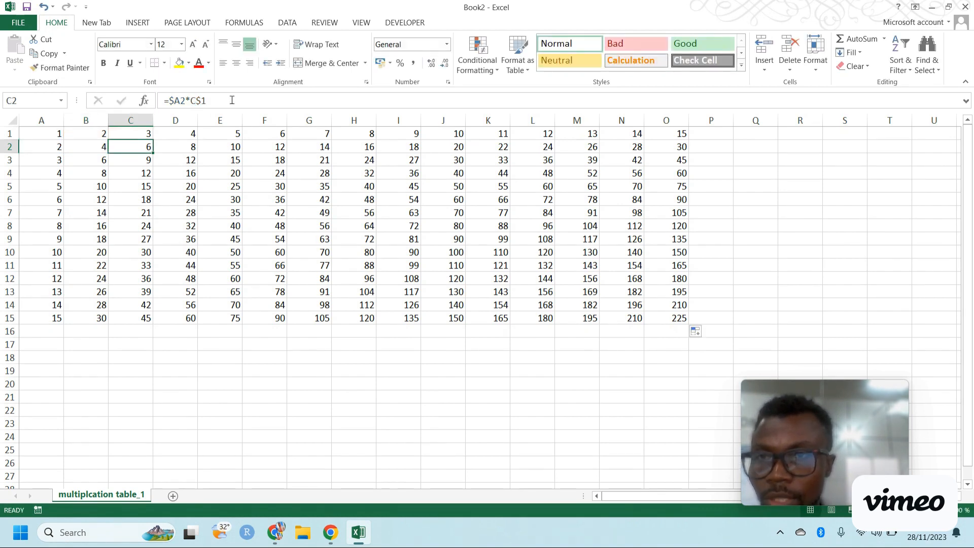
pyautogui.click(232, 100)
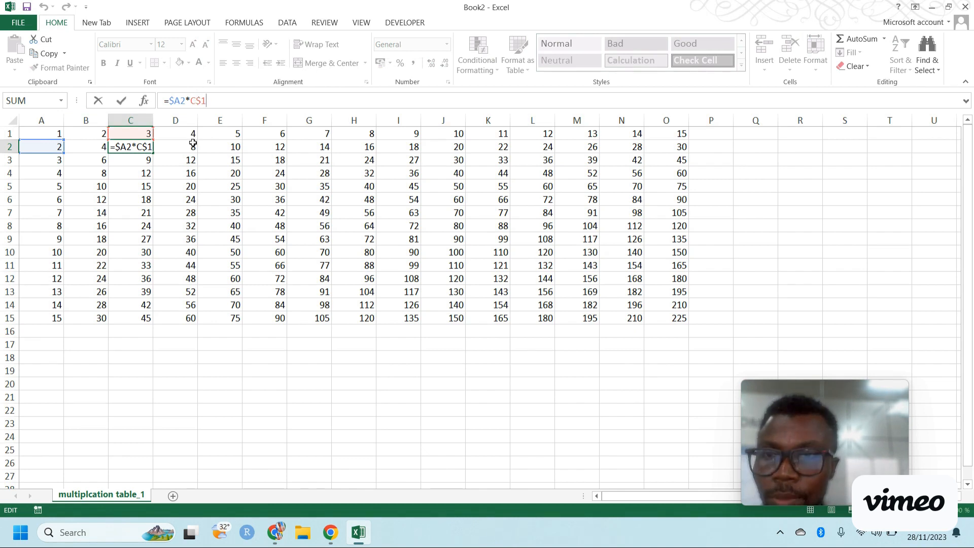
pyautogui.hotkey('ctrl', 'Return')
pyautogui.click(174, 151)
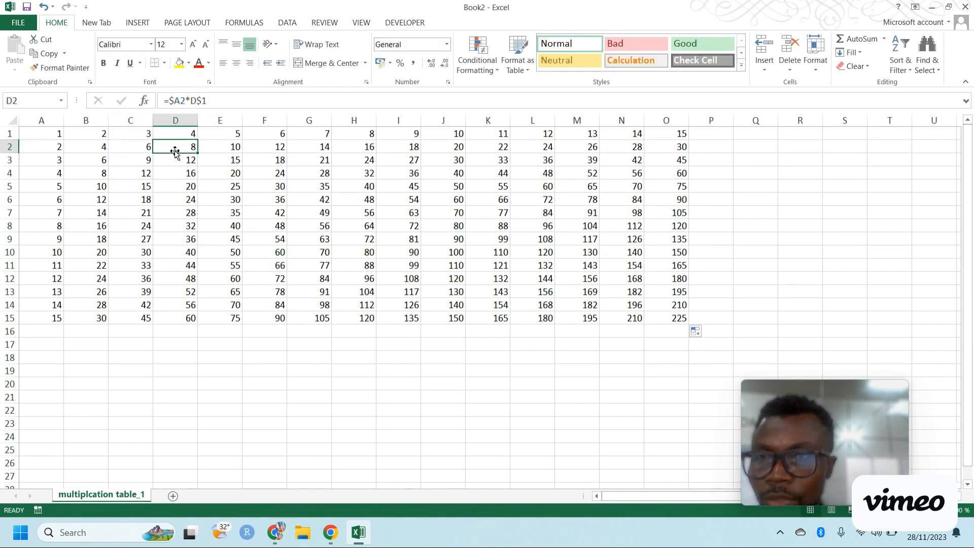
pyautogui.click(232, 100)
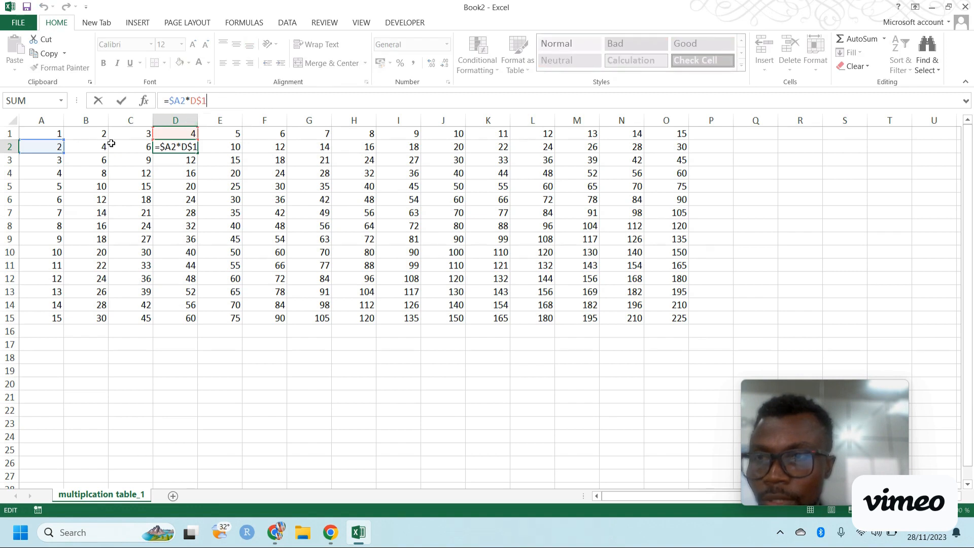
pyautogui.click(10, 148)
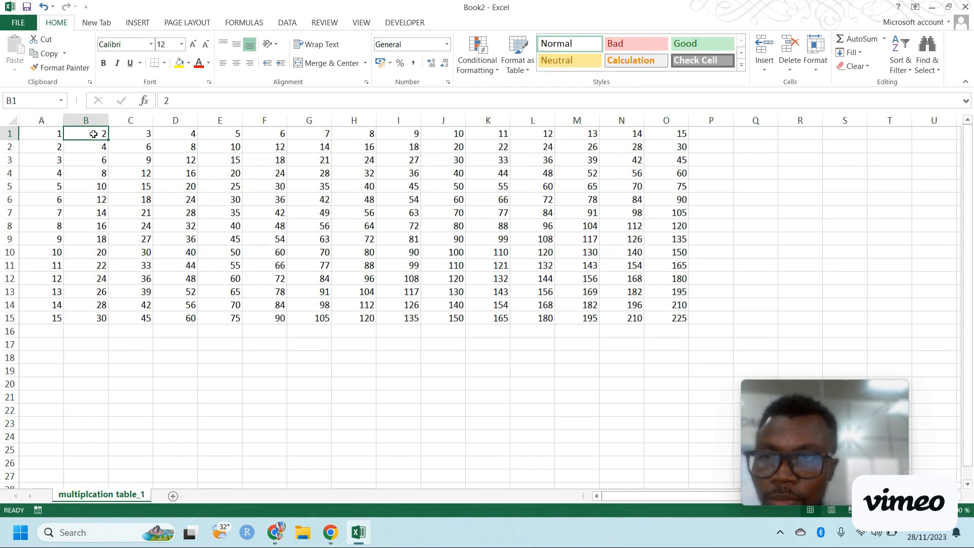
pyautogui.click(126, 135)
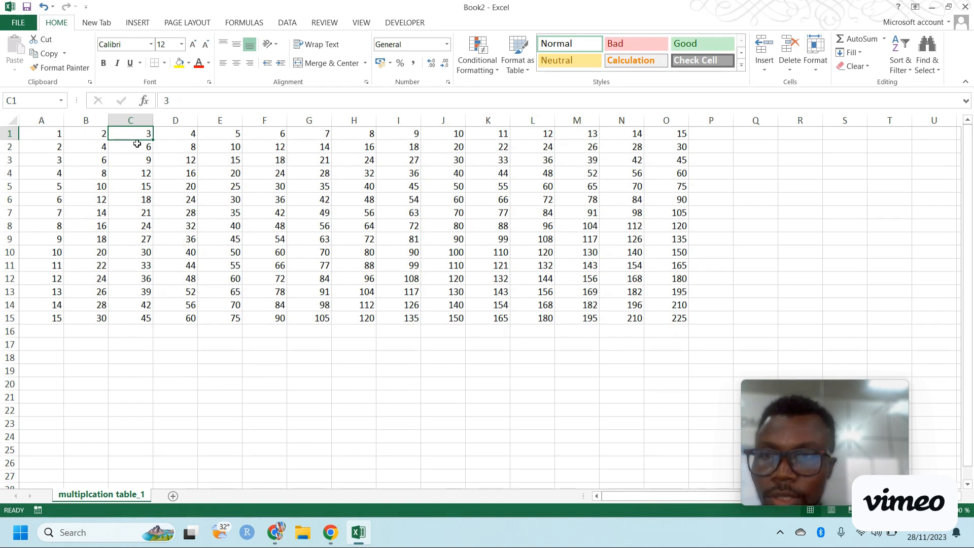
pyautogui.click(134, 252)
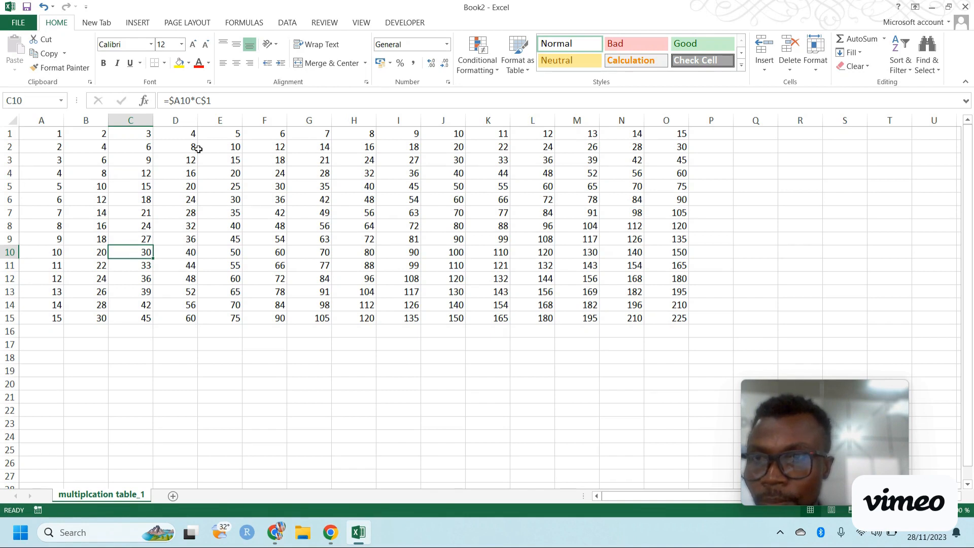
pyautogui.click(217, 100)
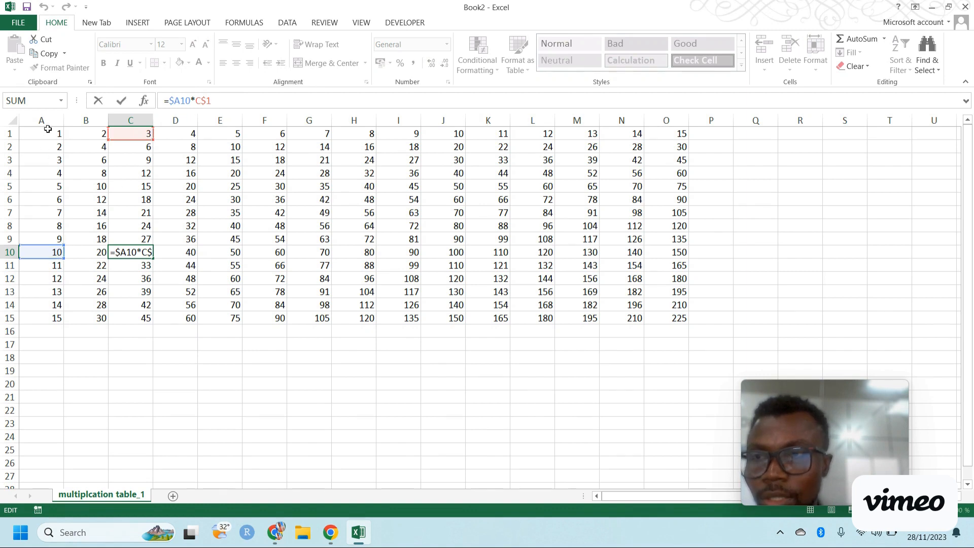
pyautogui.press('Escape')
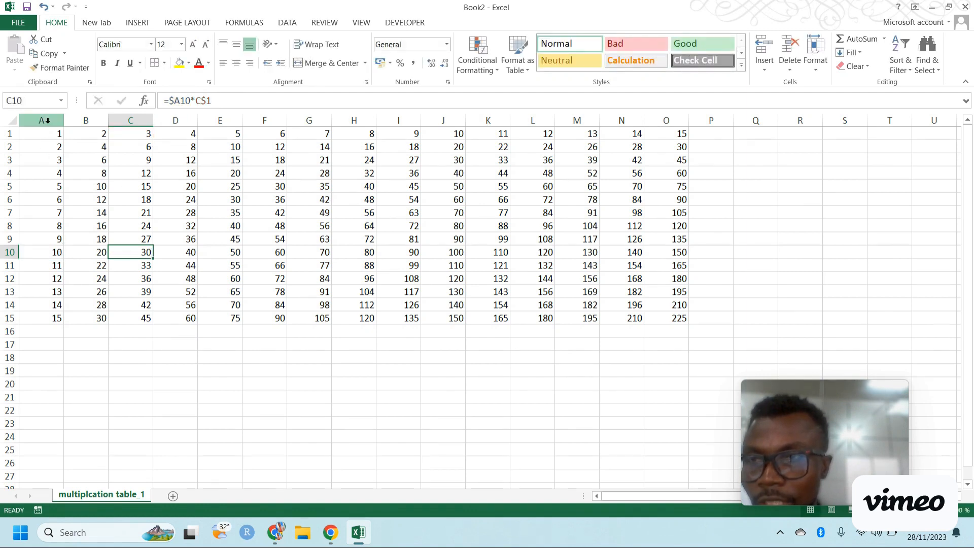
pyautogui.click(48, 121)
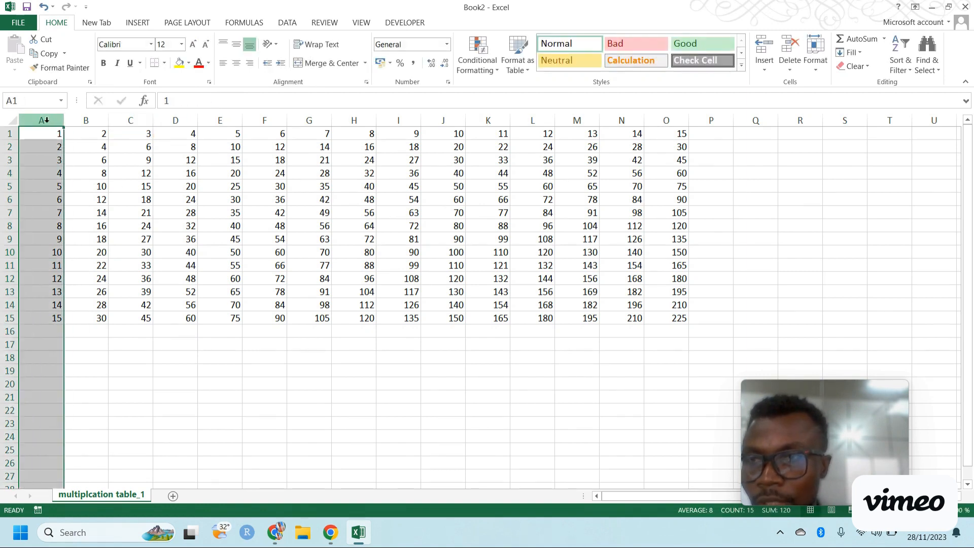
pyautogui.click(4, 133)
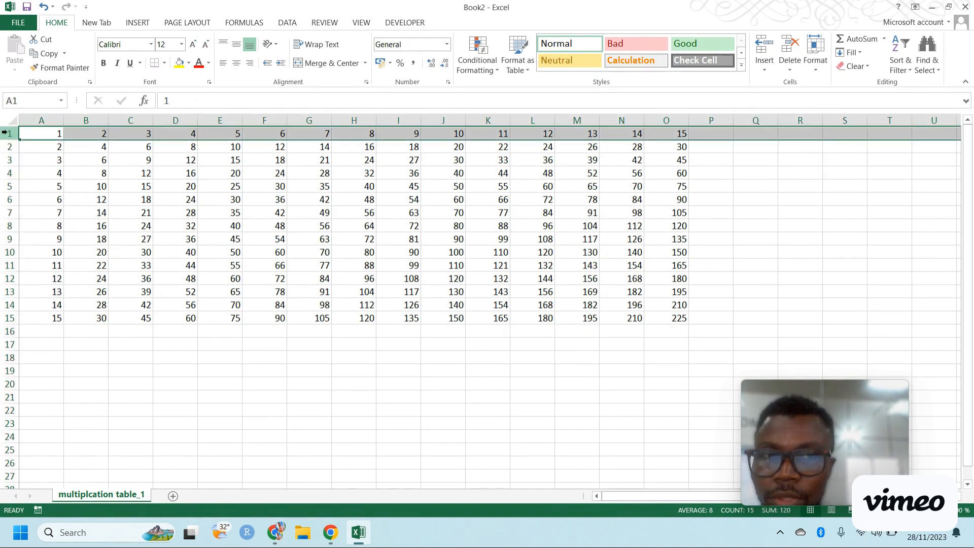
pyautogui.click(678, 317)
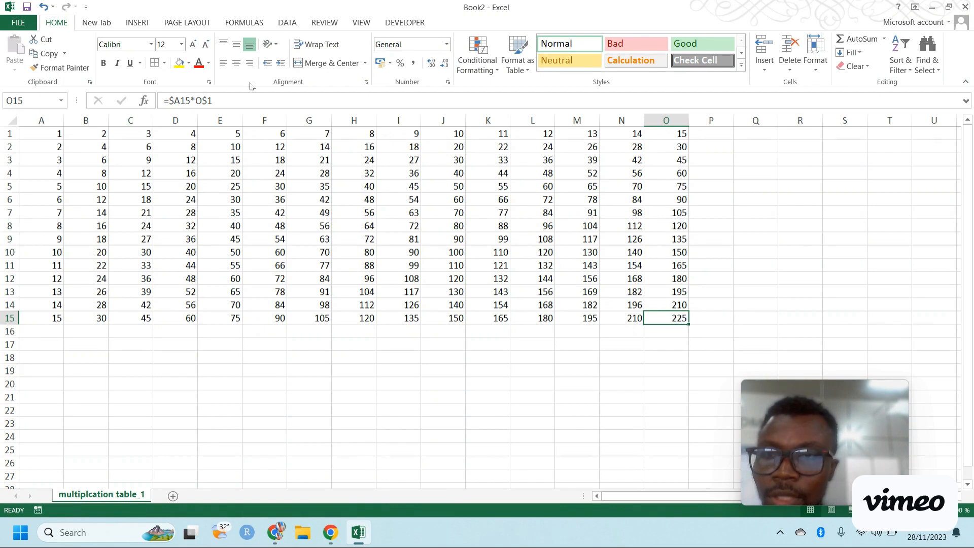
pyautogui.click(250, 100)
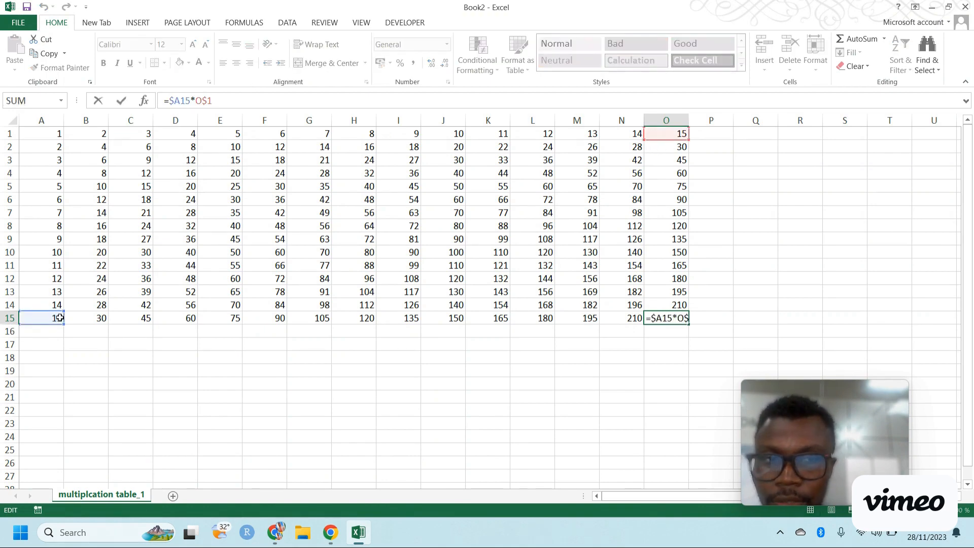
pyautogui.hotkey('ctrl', 'Return')
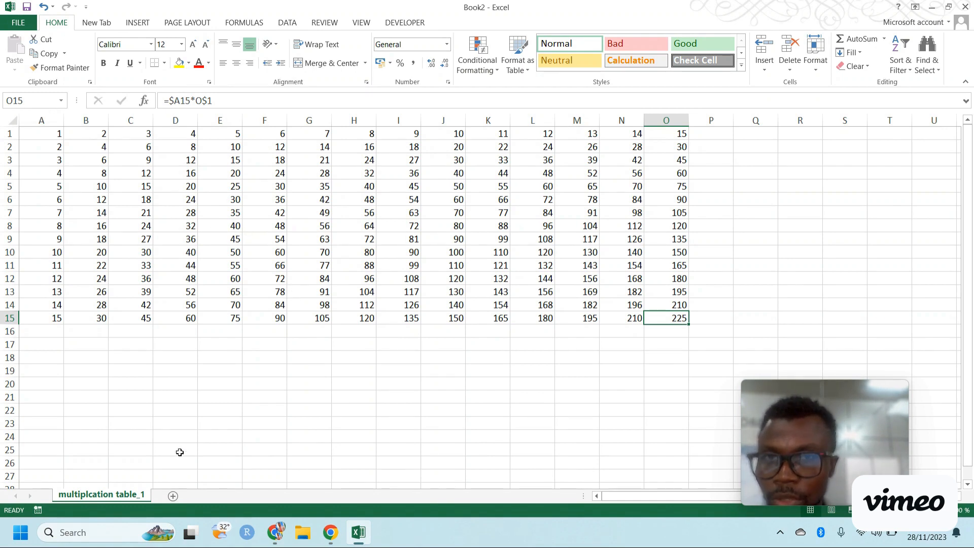
# Add a new sheet named 'conditional formating' and return to multiplcation table_1
pyautogui.click(173, 496)
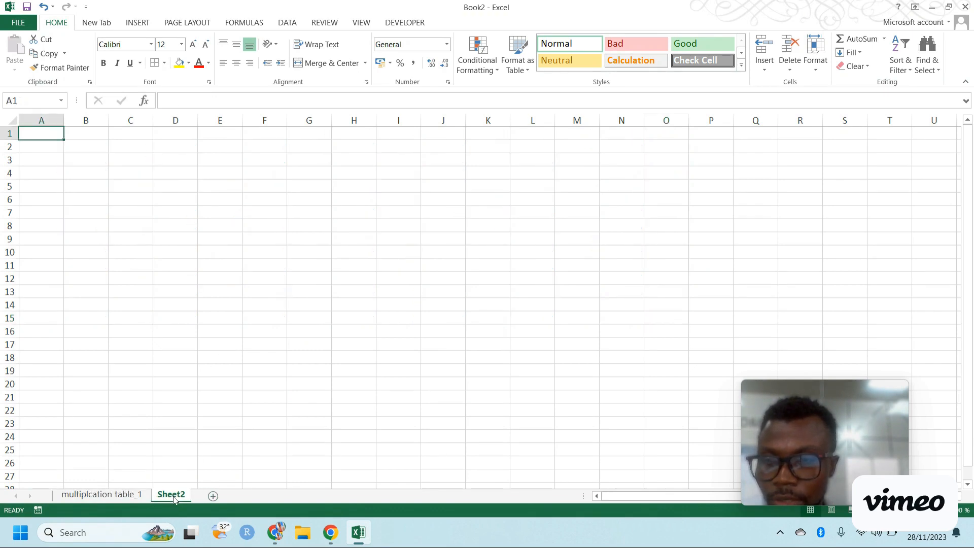
pyautogui.doubleClick(172, 496)
pyautogui.write('con')
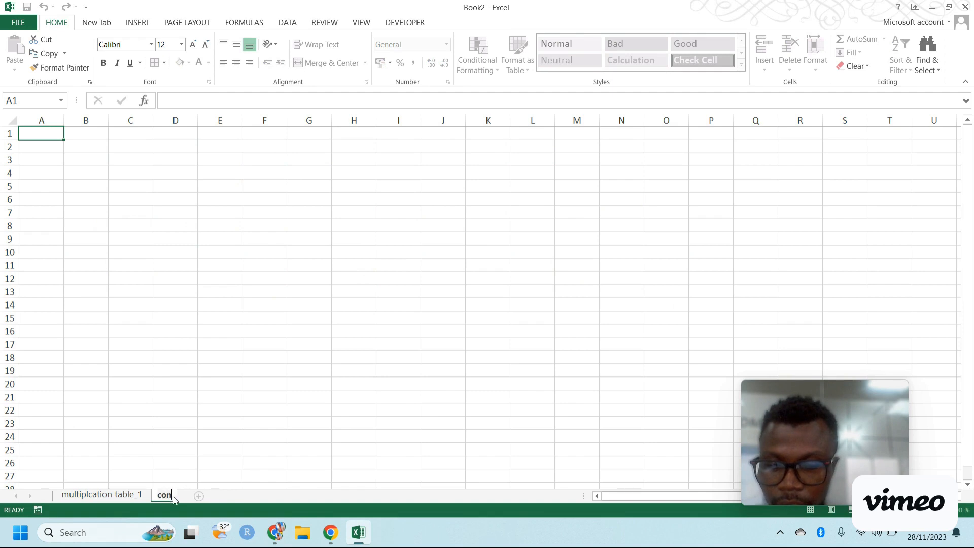
pyautogui.write('ditional')
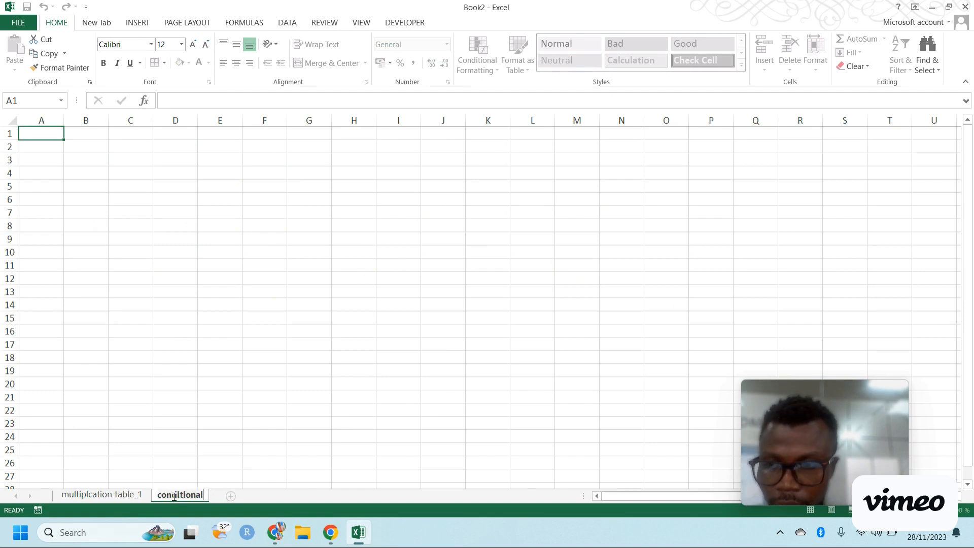
pyautogui.write(' formation')
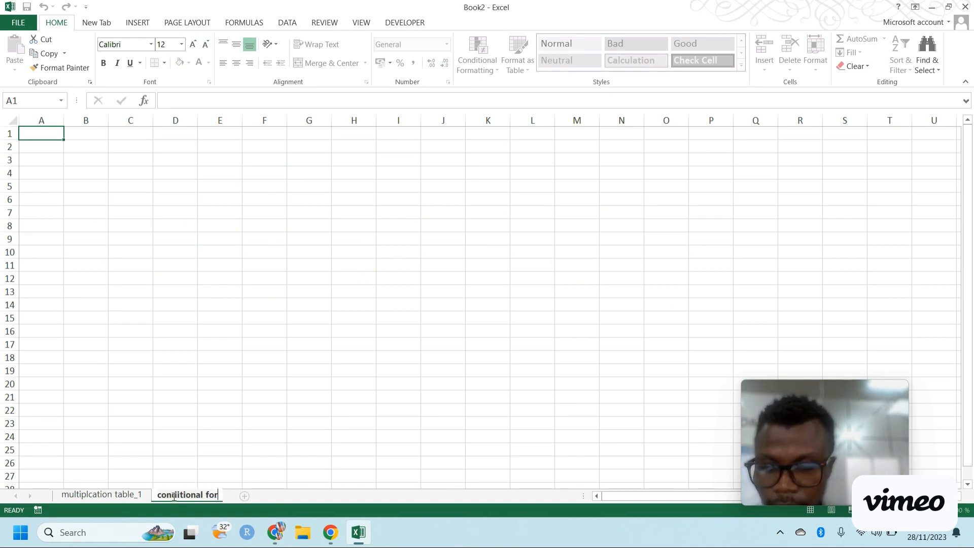
pyautogui.press('BackSpace')
pyautogui.press('BackSpace')
pyautogui.press('BackSpace')
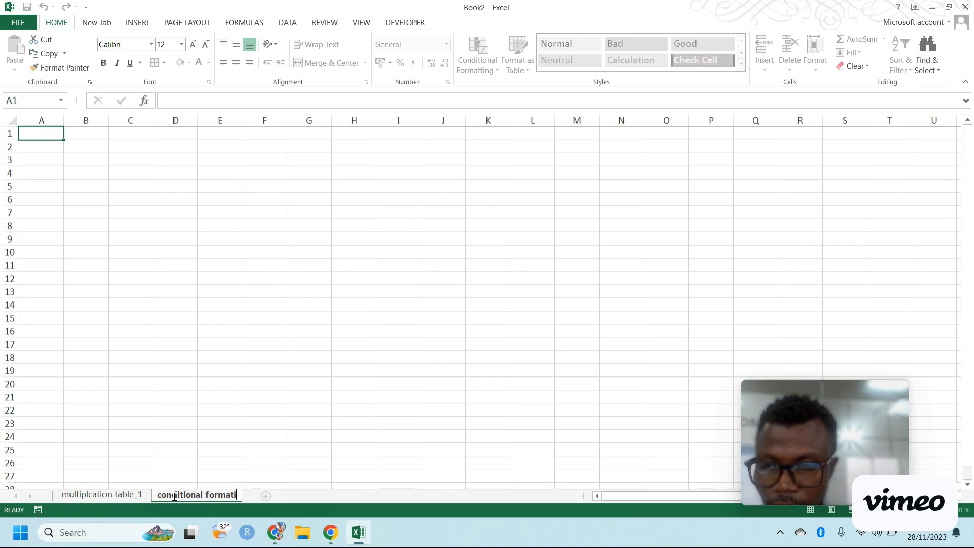
pyautogui.write('ing')
pyautogui.press('Return')
pyautogui.click(102, 495)
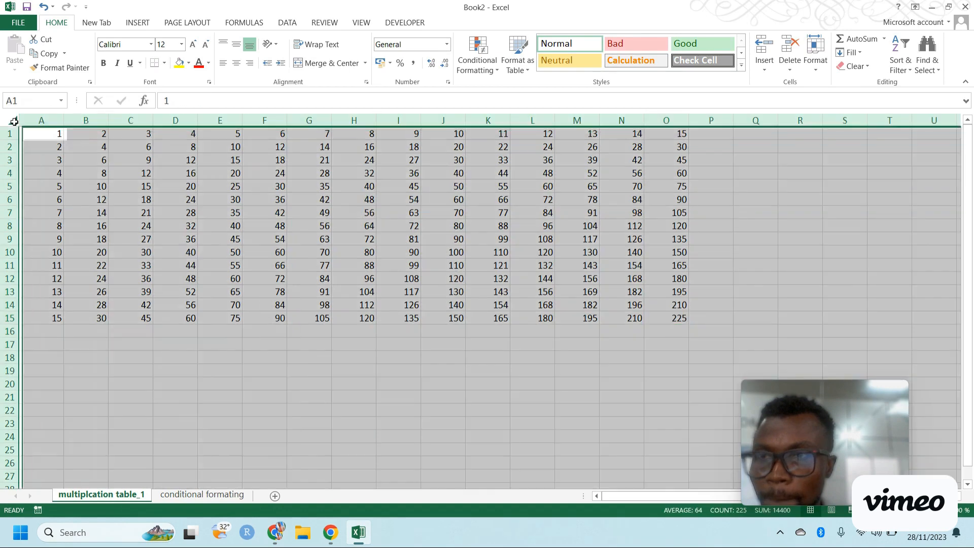
# Copy the whole multiplication table sheet and paste it into 'conditional formating'
pyautogui.click(14, 121)
pyautogui.hotkey('ctrl', 'c')
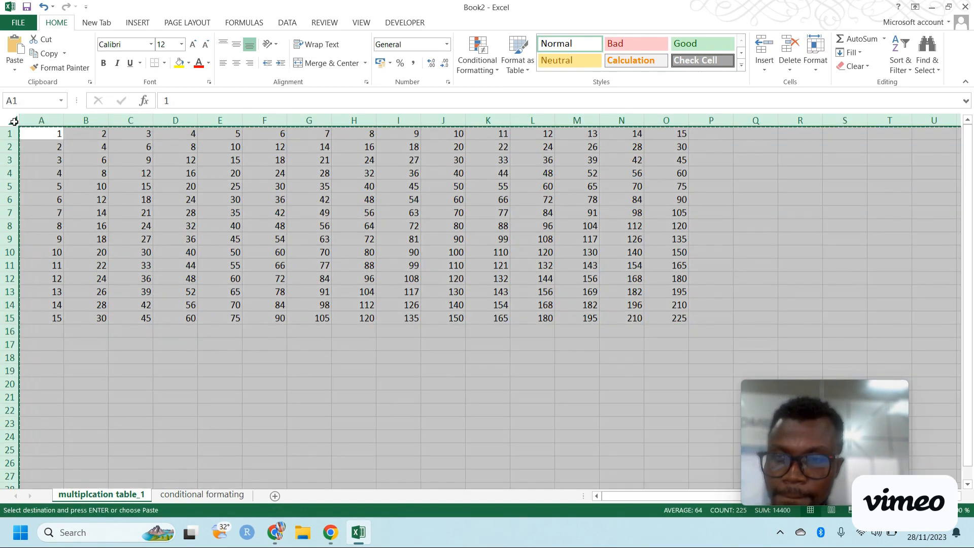
pyautogui.click(205, 497)
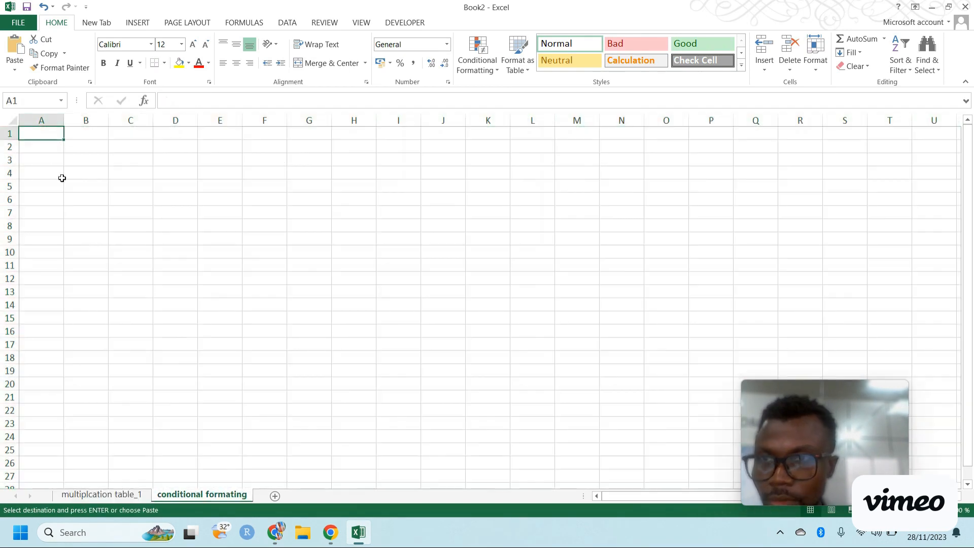
pyautogui.click(13, 122)
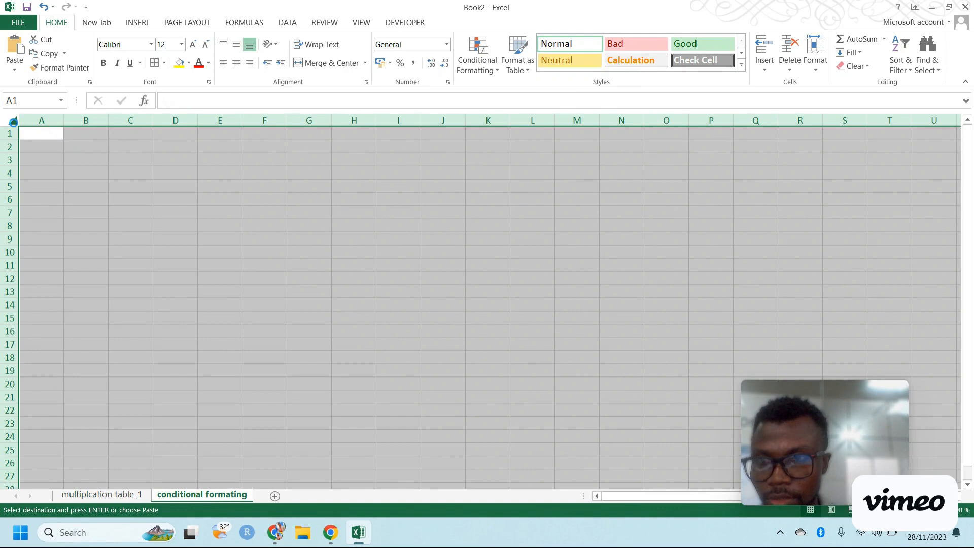
pyautogui.hotkey('ctrl', 'v')
pyautogui.click(217, 208)
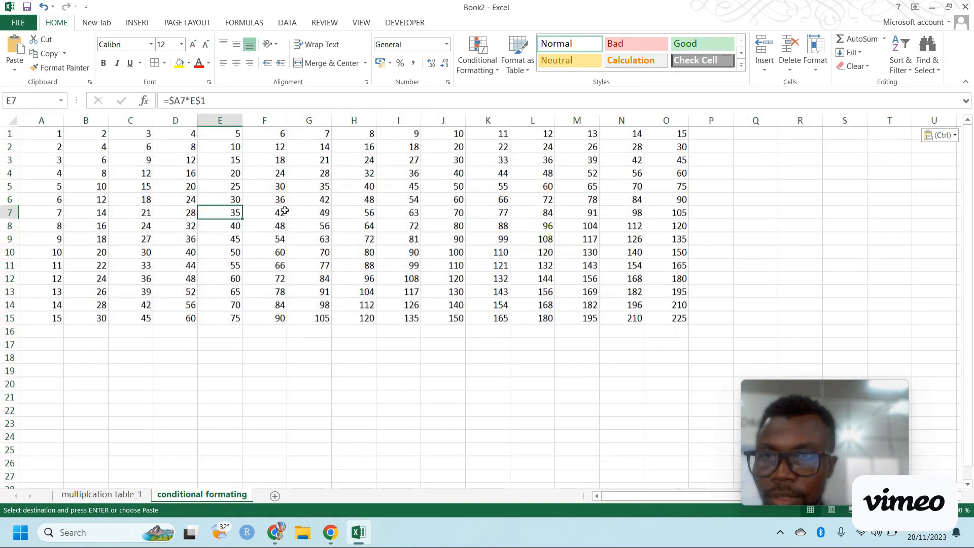
pyautogui.click(226, 103)
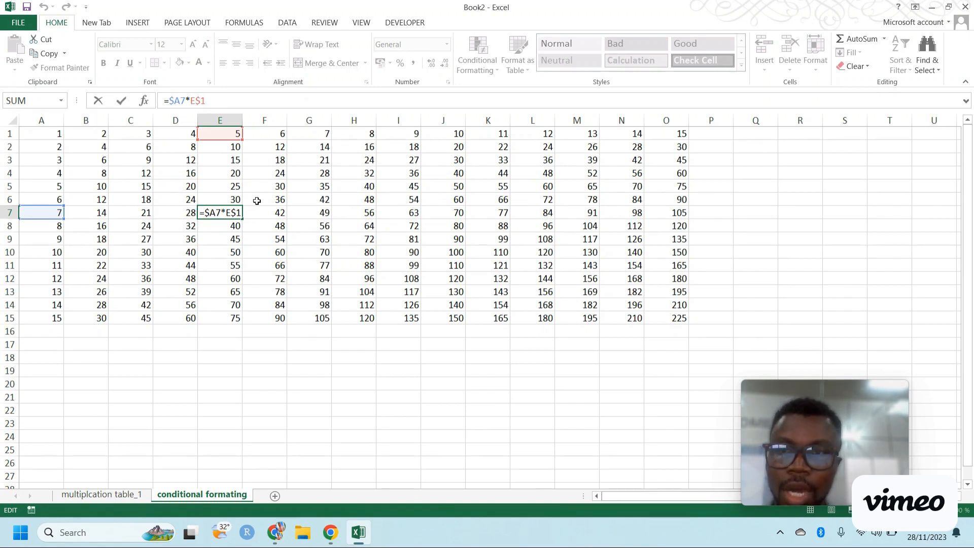
pyautogui.press('Escape')
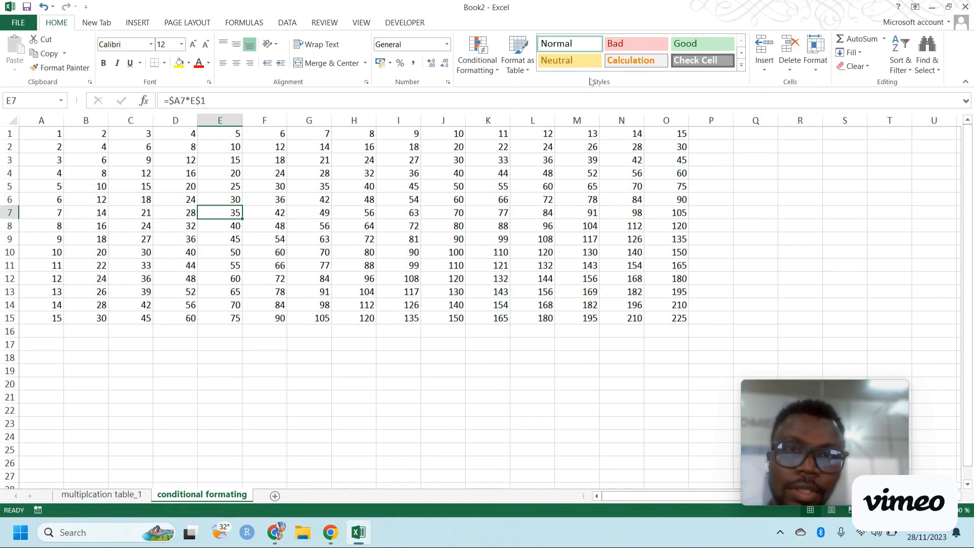
pyautogui.click(491, 74)
pyautogui.click(491, 74)
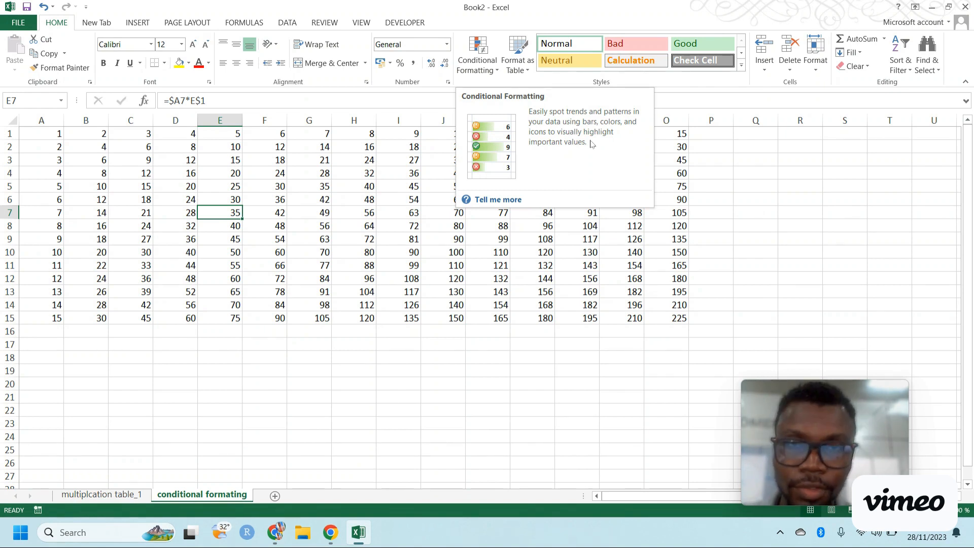
pyautogui.click(492, 74)
pyautogui.moveTo(515, 93)
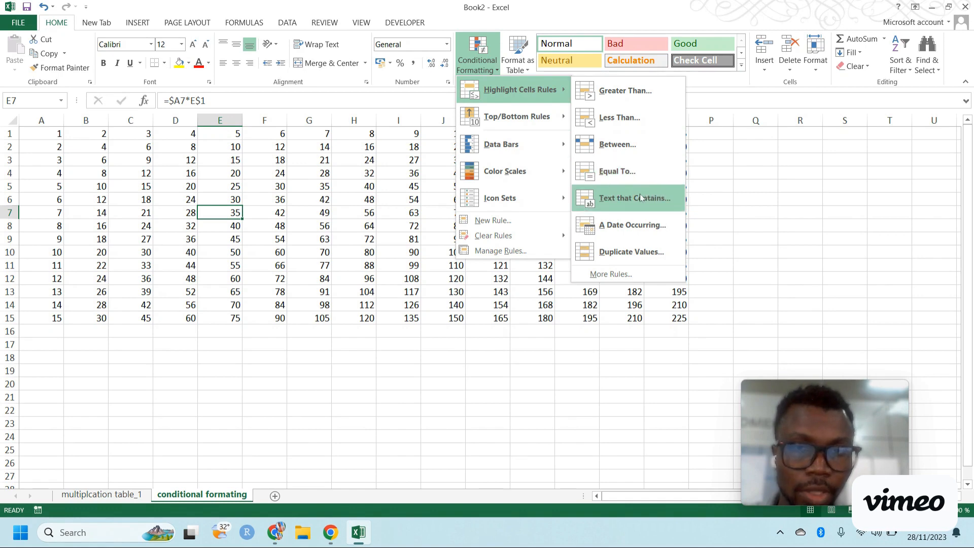
pyautogui.moveTo(542, 120)
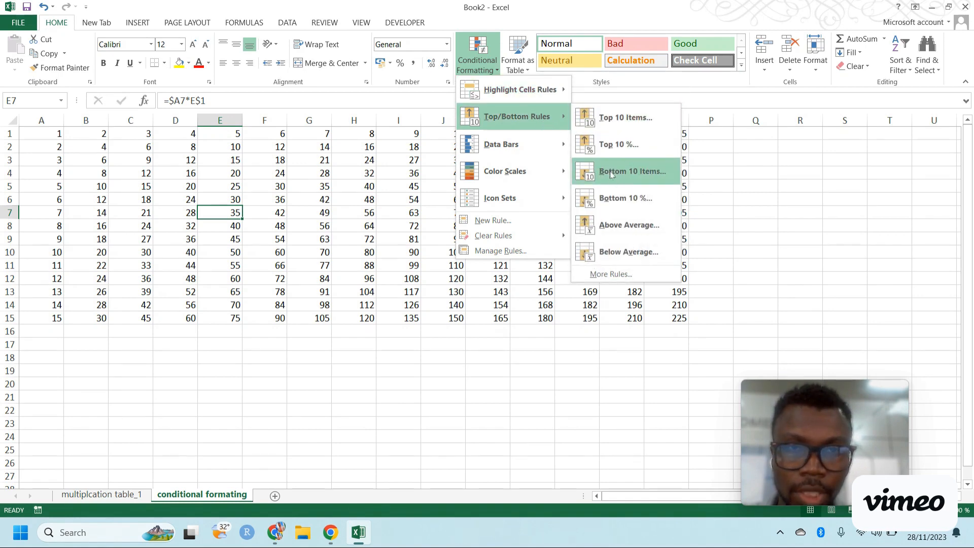
pyautogui.moveTo(518, 167)
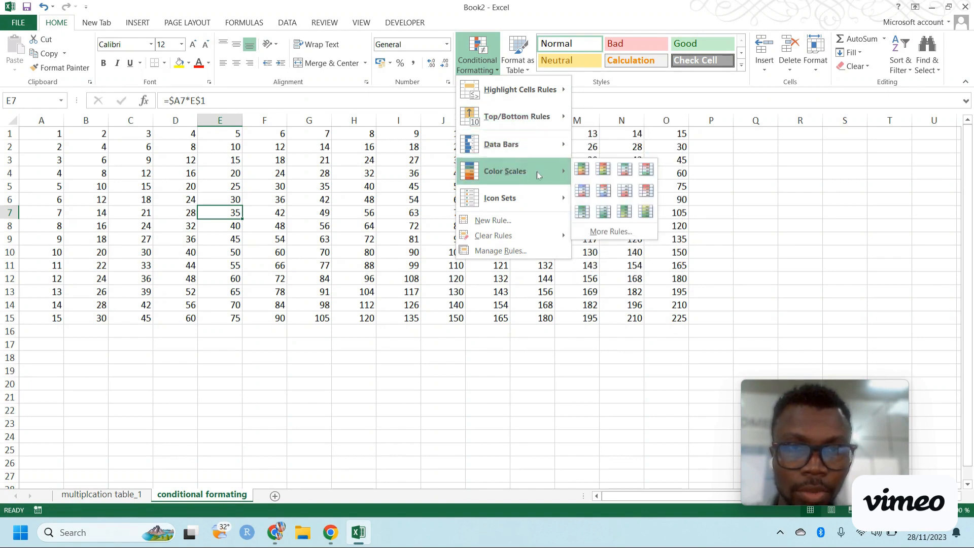
pyautogui.moveTo(536, 193)
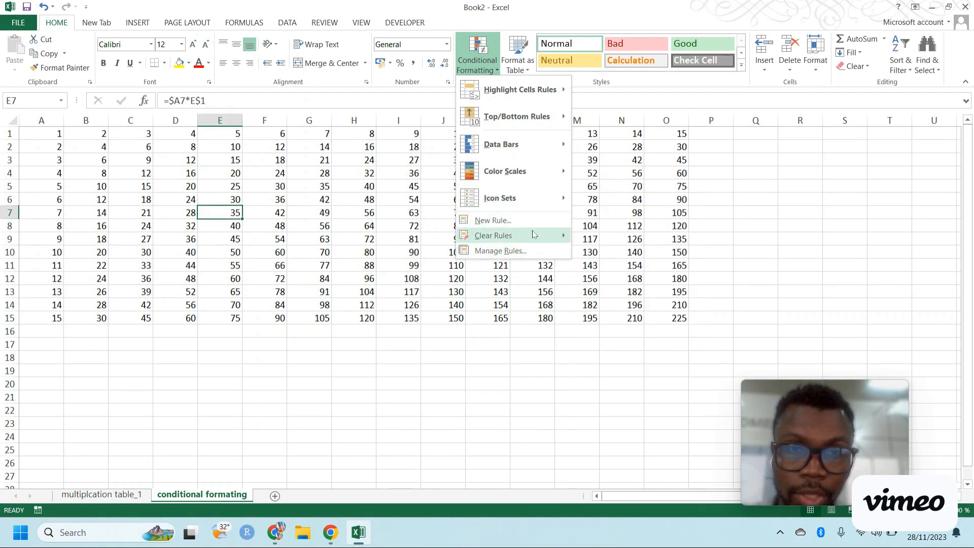
pyautogui.moveTo(533, 235)
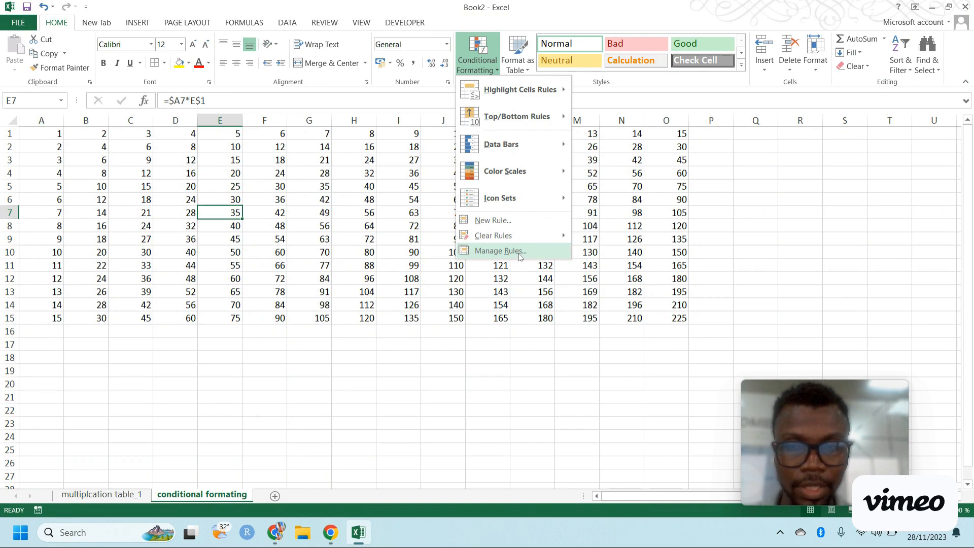
pyautogui.click(378, 216)
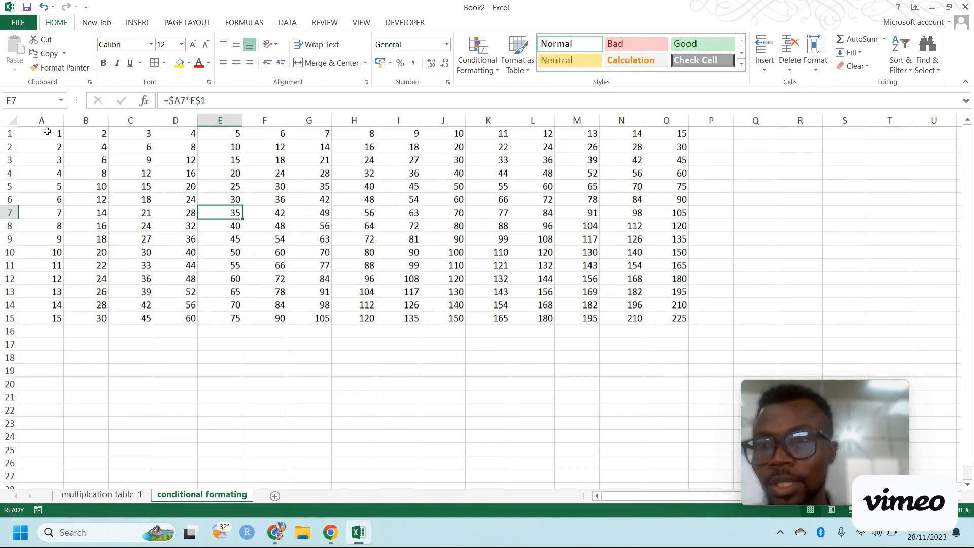
# Select the table A1:O15 and start a Greater Than 100 highlight rule with a custom format
pyautogui.moveTo(40, 135); pyautogui.dragTo(670, 319)
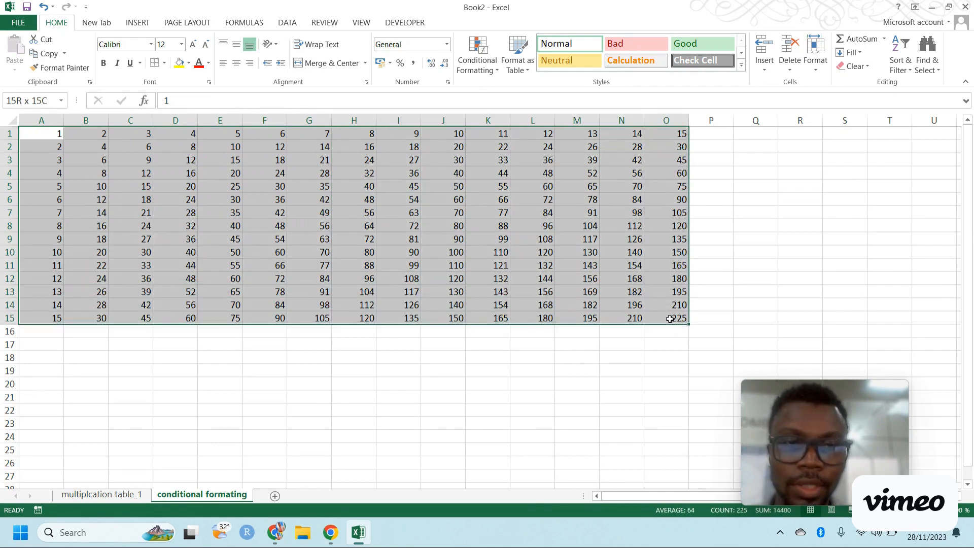
pyautogui.click(491, 71)
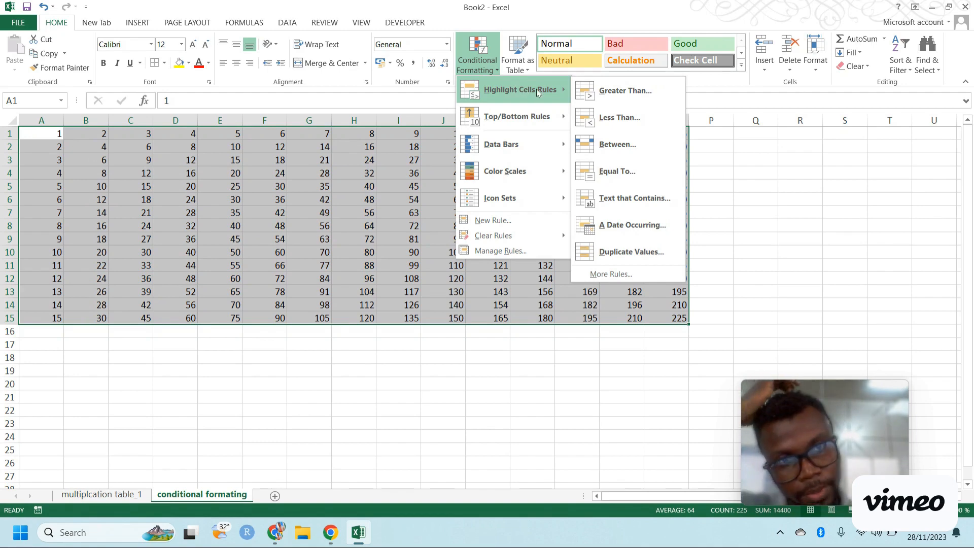
pyautogui.click(594, 91)
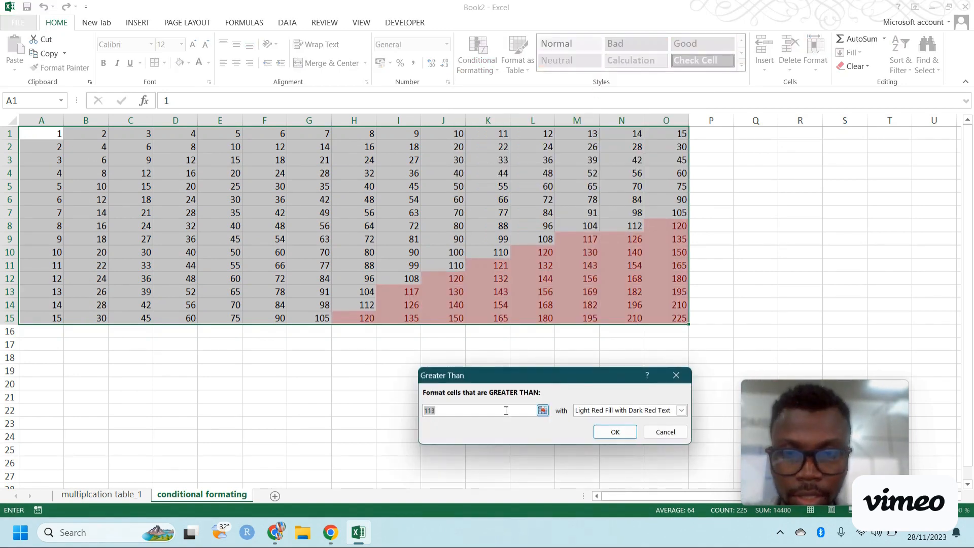
pyautogui.press('BackSpace')
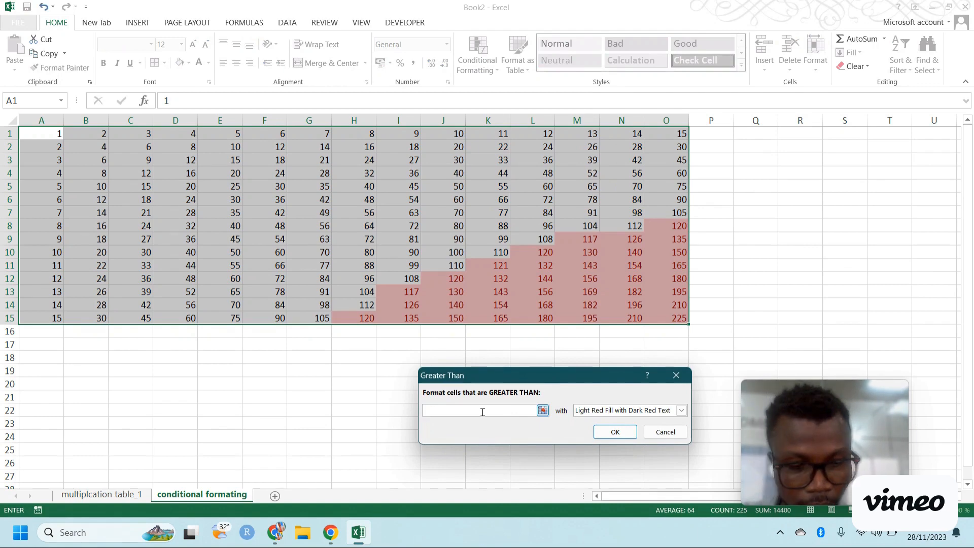
pyautogui.write('100')
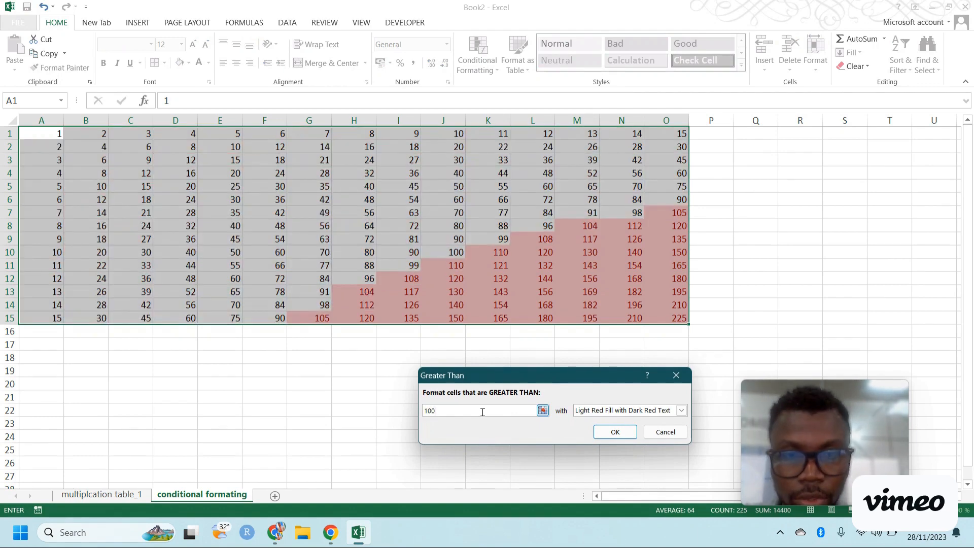
pyautogui.click(682, 411)
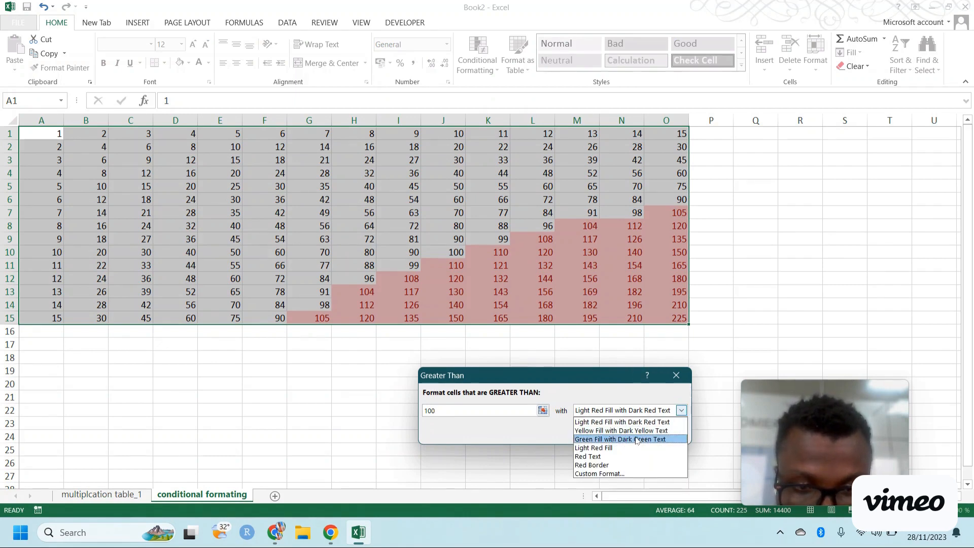
pyautogui.click(623, 475)
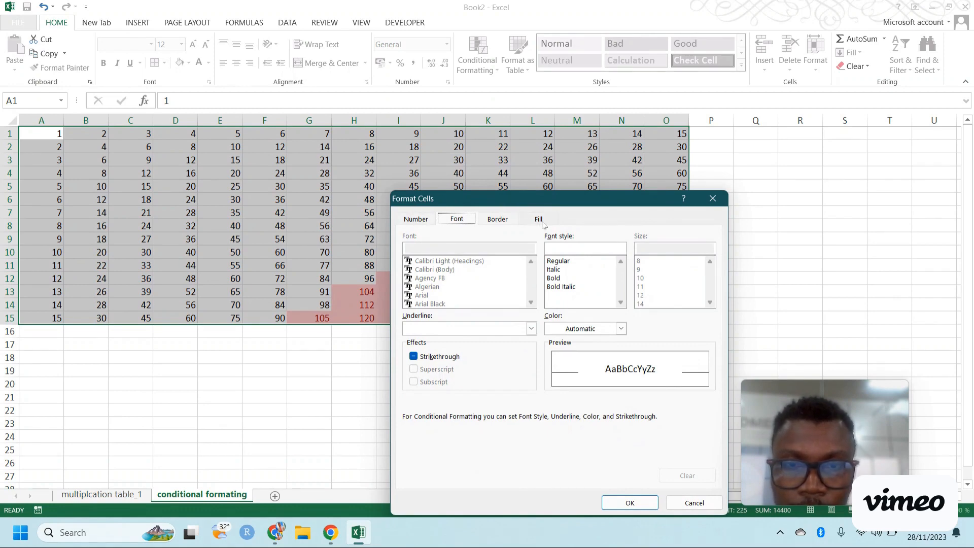
# Format values above 100 with white text, gold fill and a thick outline border, and apply the rule
pyautogui.click(620, 328)
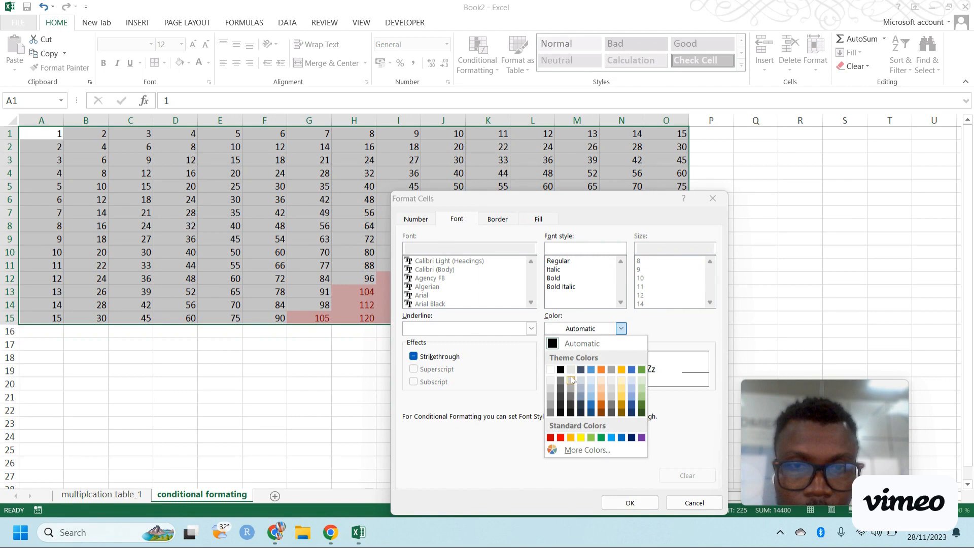
pyautogui.click(551, 370)
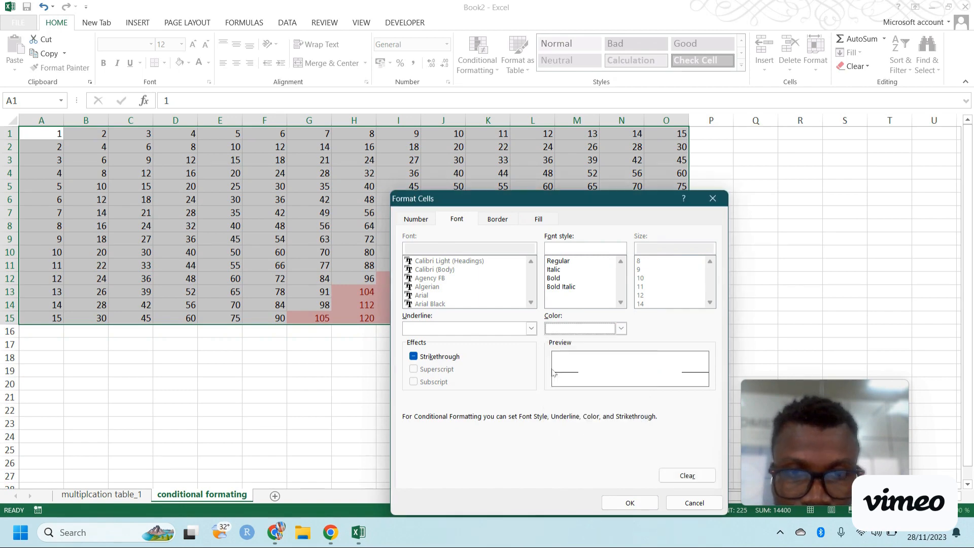
pyautogui.click(540, 220)
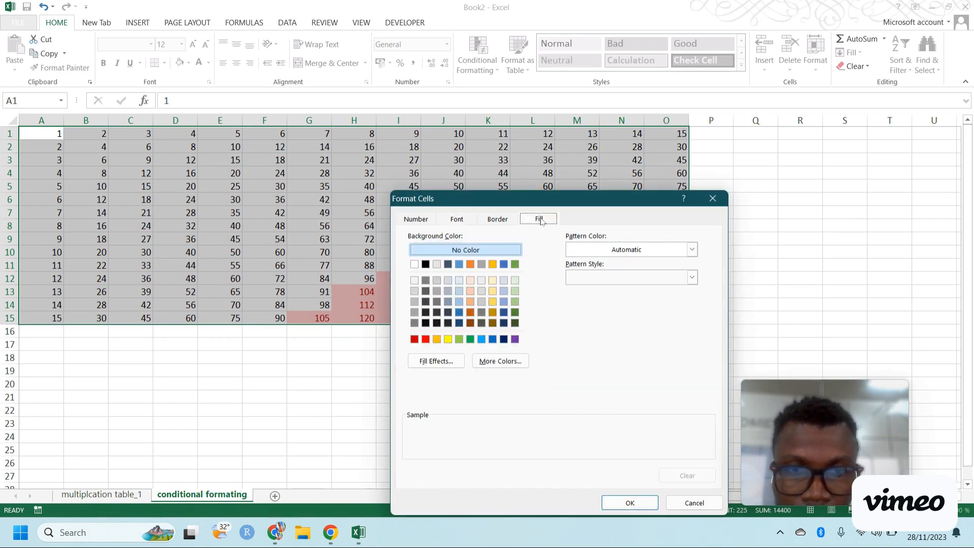
pyautogui.click(493, 264)
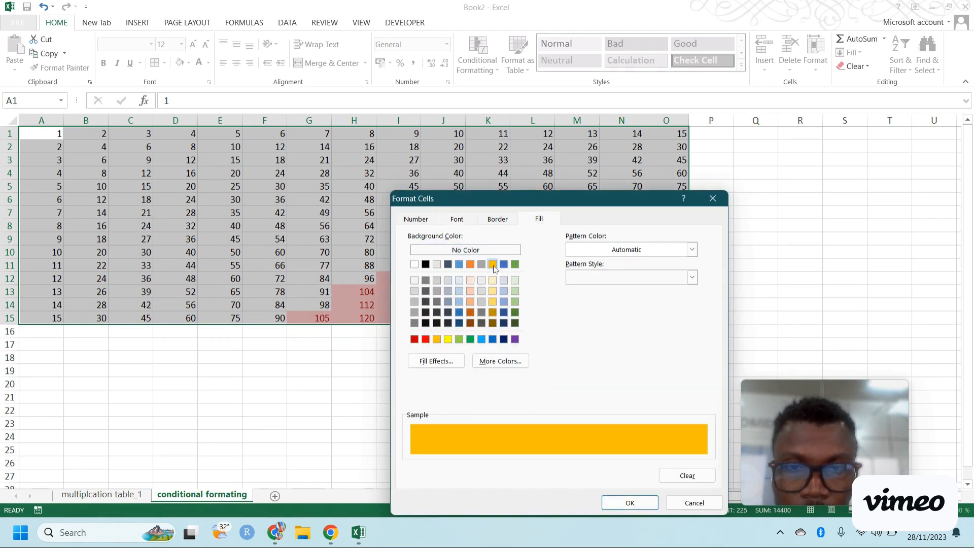
pyautogui.click(491, 220)
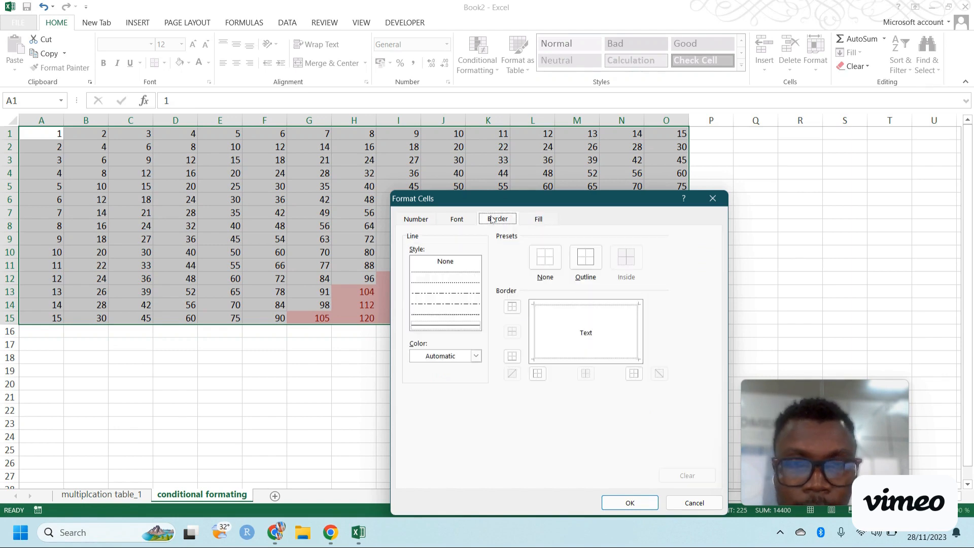
pyautogui.click(447, 327)
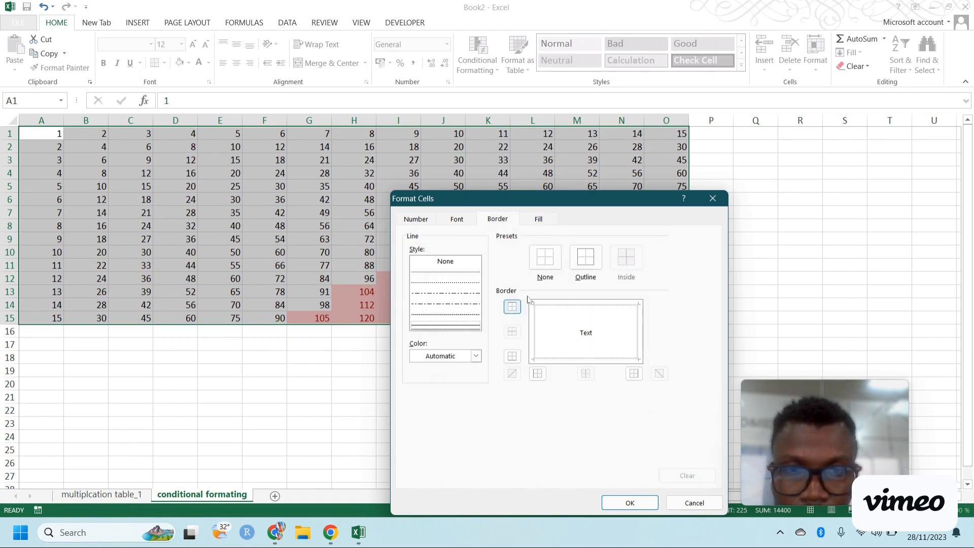
pyautogui.click(585, 258)
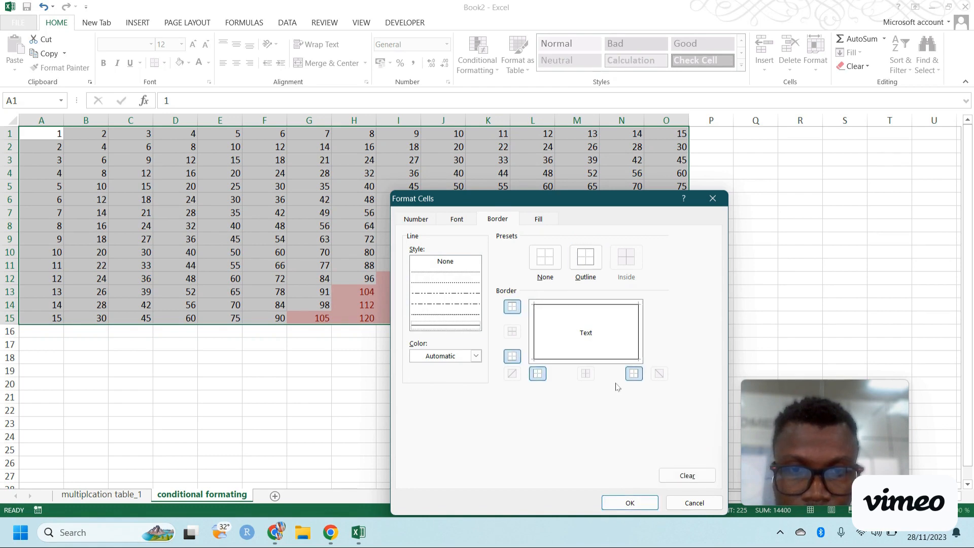
pyautogui.click(643, 503)
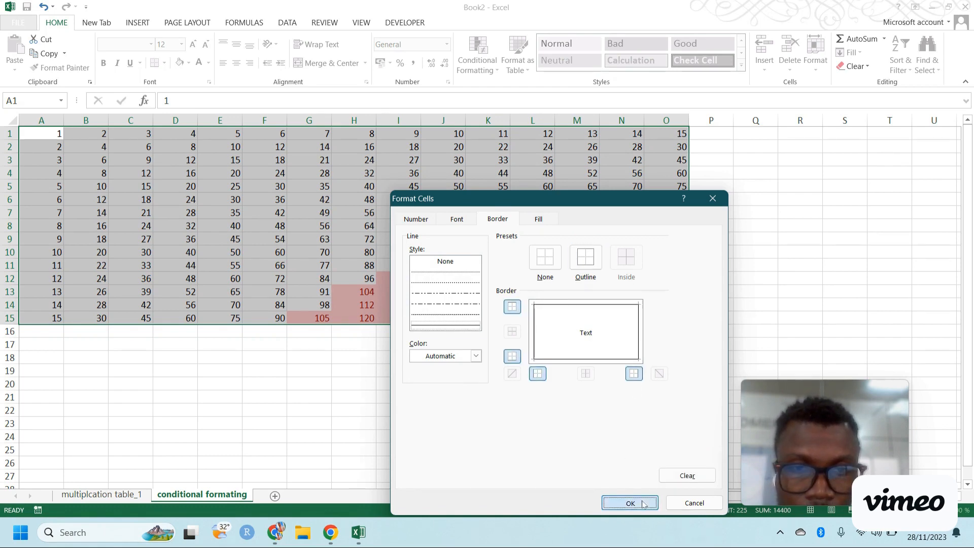
pyautogui.click(624, 433)
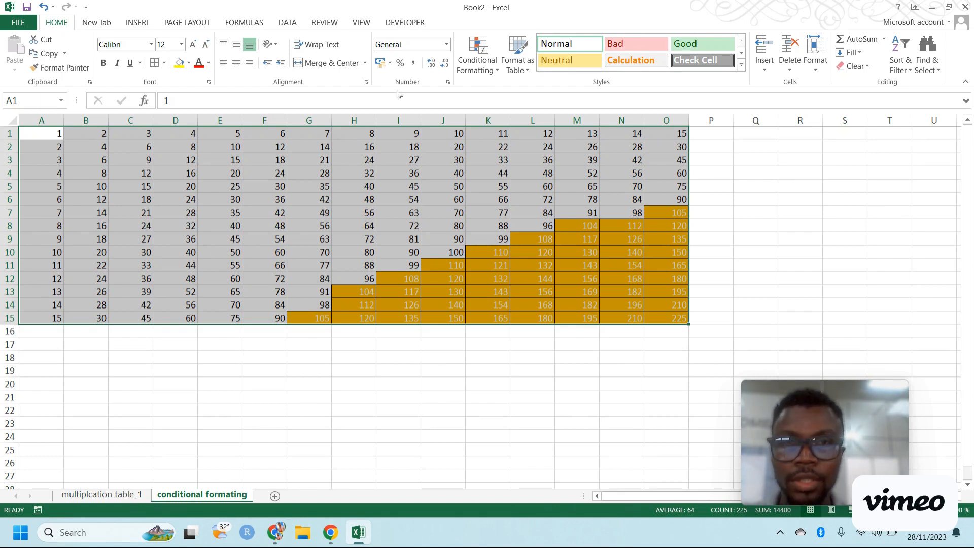
# Start a Less Than 50 highlight rule and choose a custom format for it
pyautogui.click(475, 65)
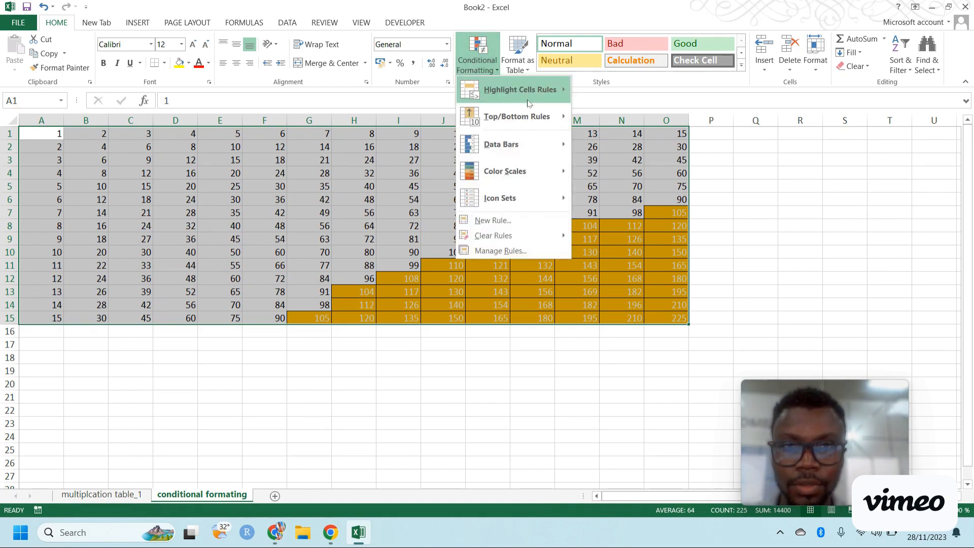
pyautogui.moveTo(531, 103)
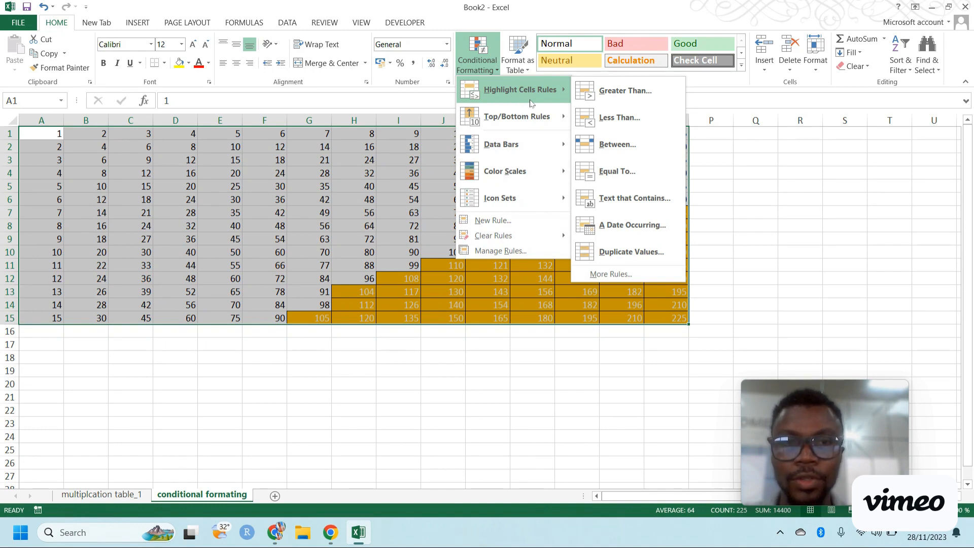
pyautogui.click(626, 118)
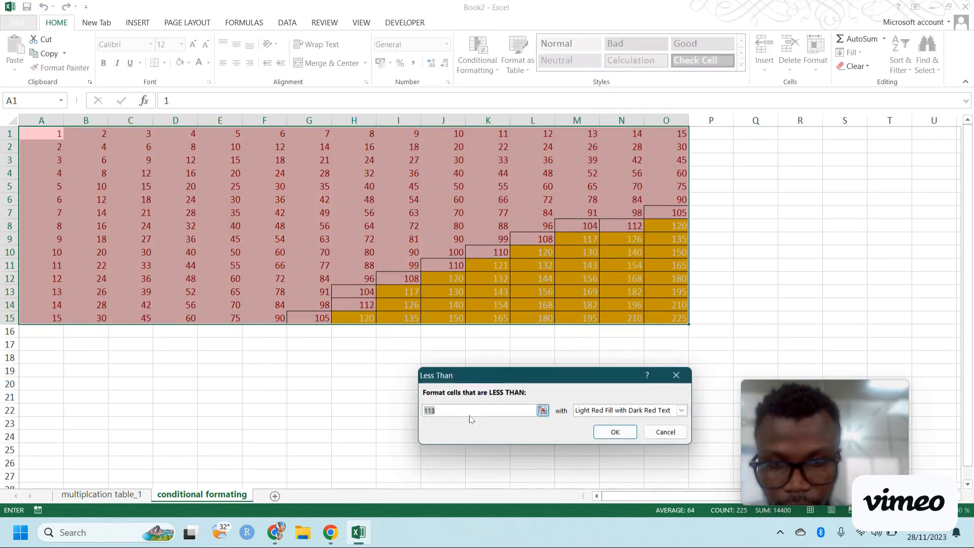
pyautogui.write('50')
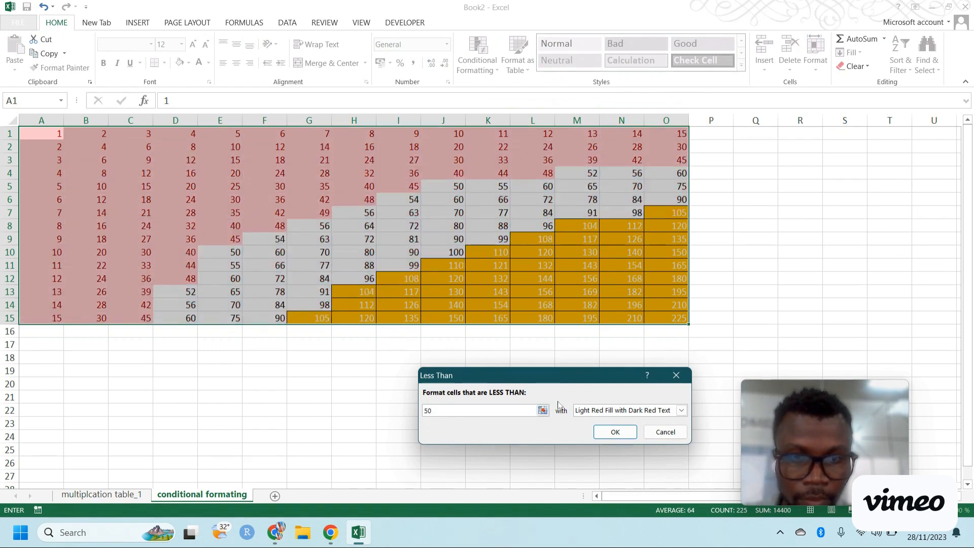
pyautogui.click(682, 411)
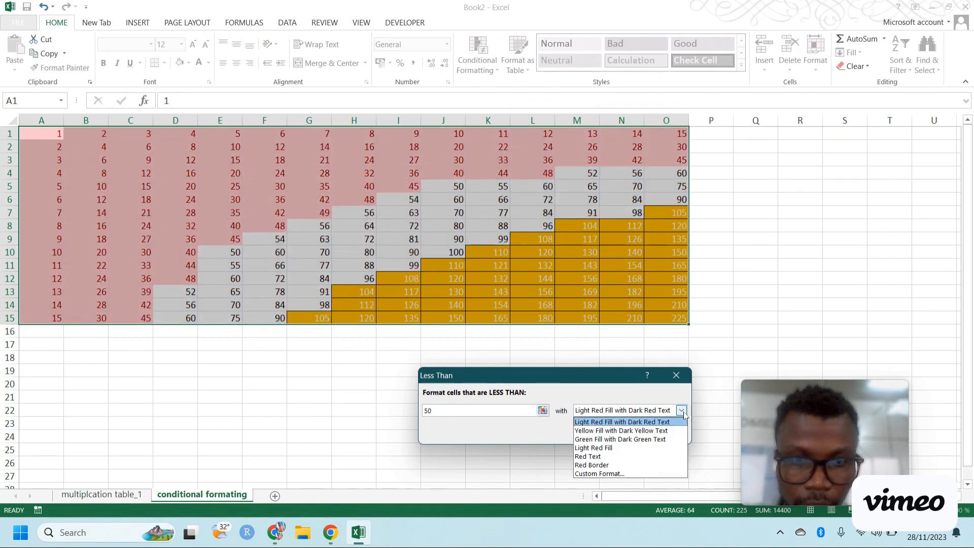
pyautogui.click(623, 475)
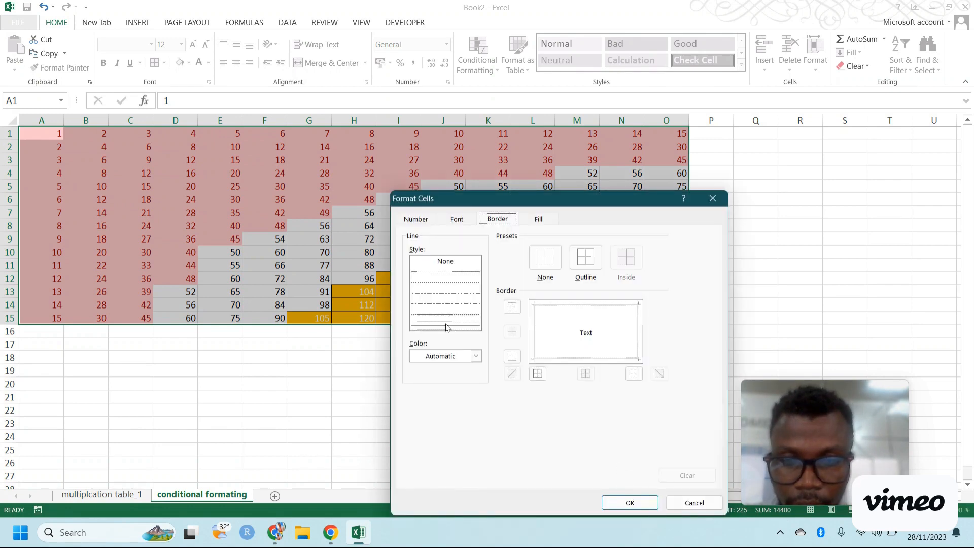
# Give the below-50 format a dash-dot outline border
pyautogui.click(440, 308)
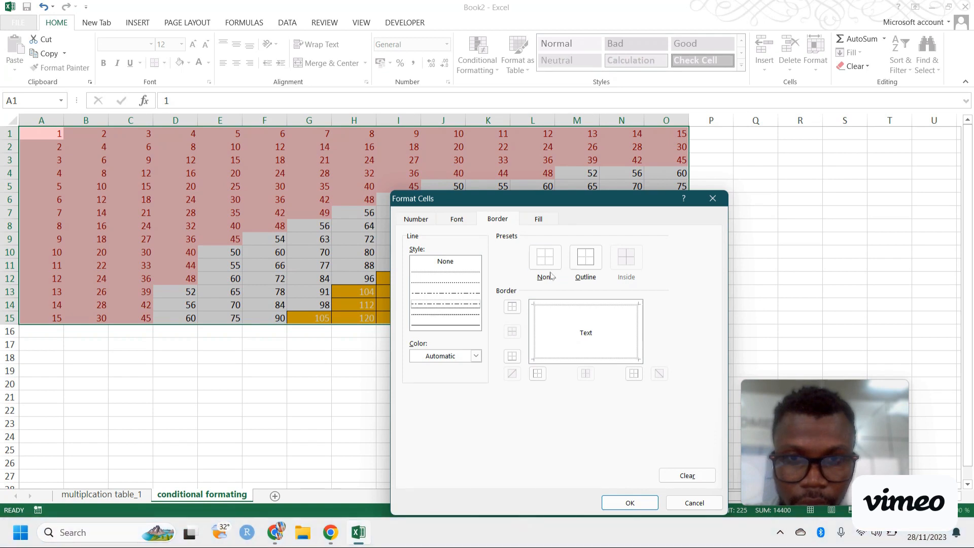
pyautogui.click(586, 268)
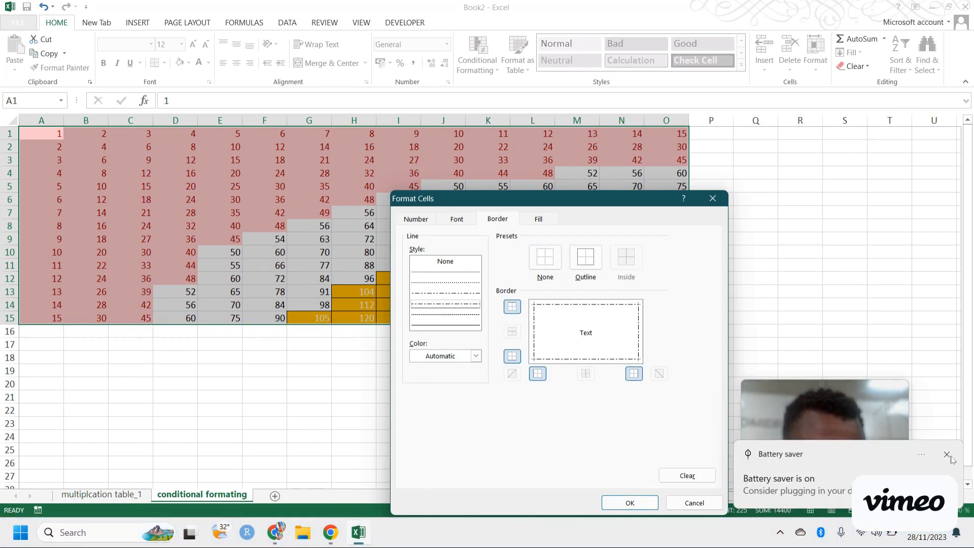
pyautogui.click(947, 455)
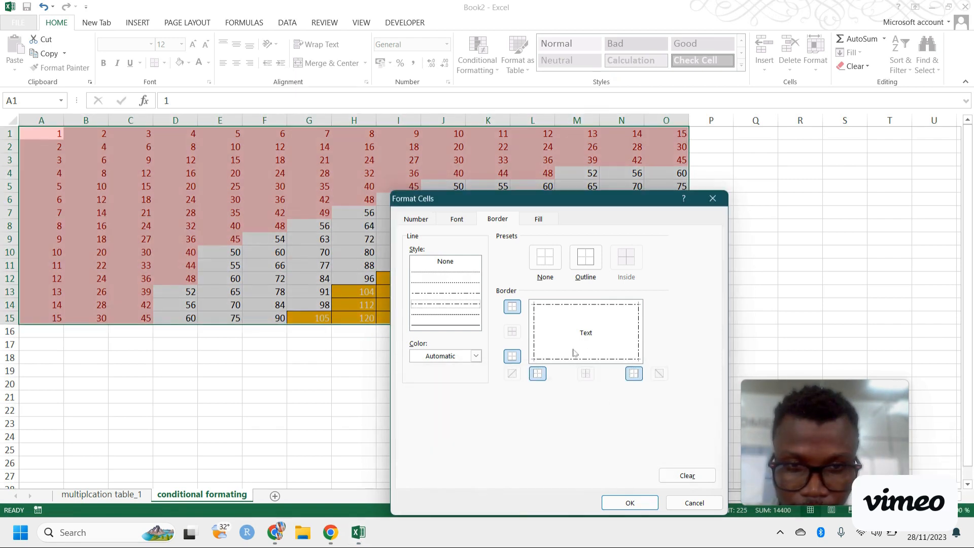
pyautogui.click(589, 265)
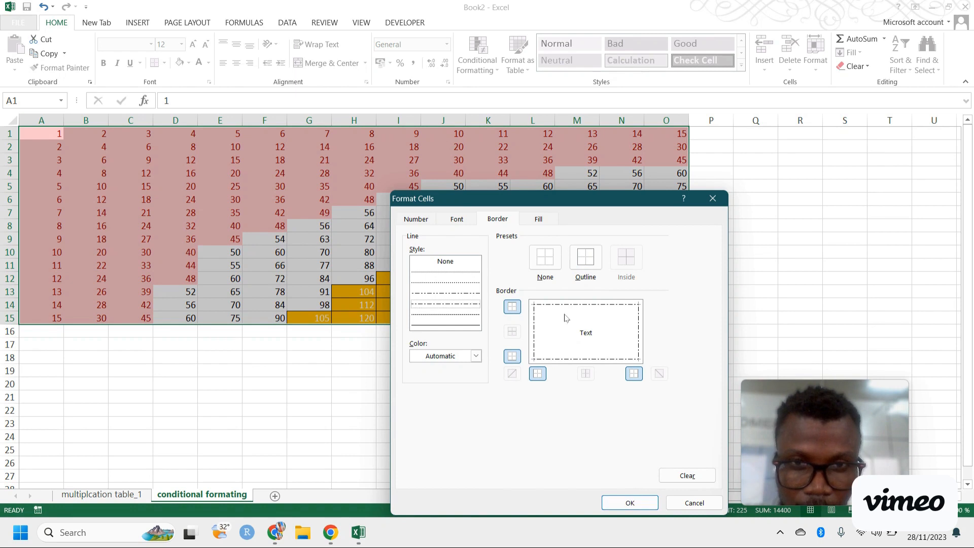
# Add an orange fill and blue text colour, then confirm the custom format
pyautogui.click(540, 221)
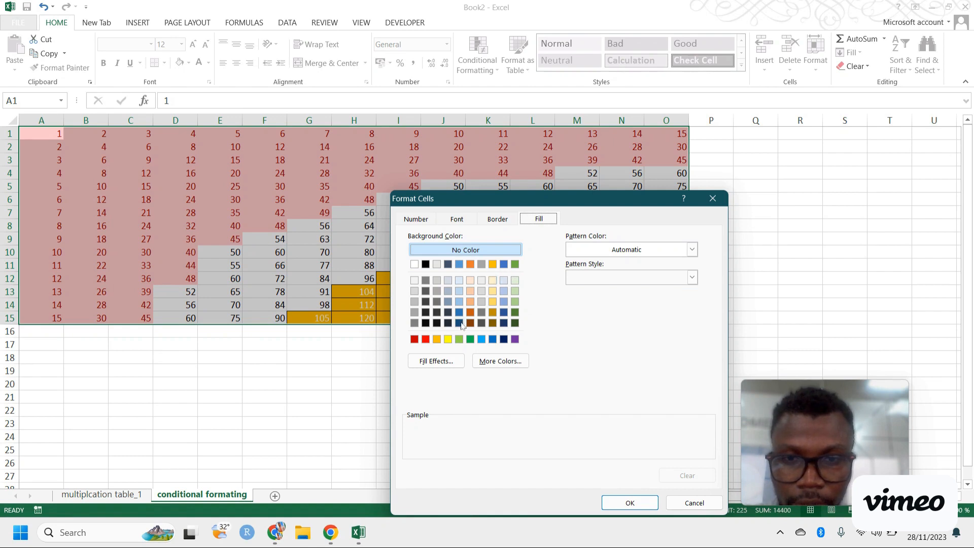
pyautogui.click(470, 265)
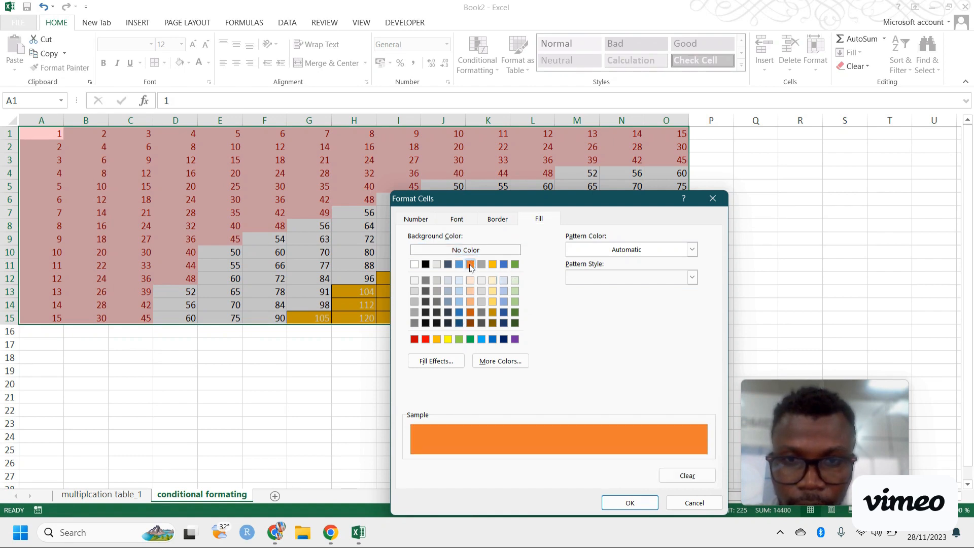
pyautogui.click(456, 219)
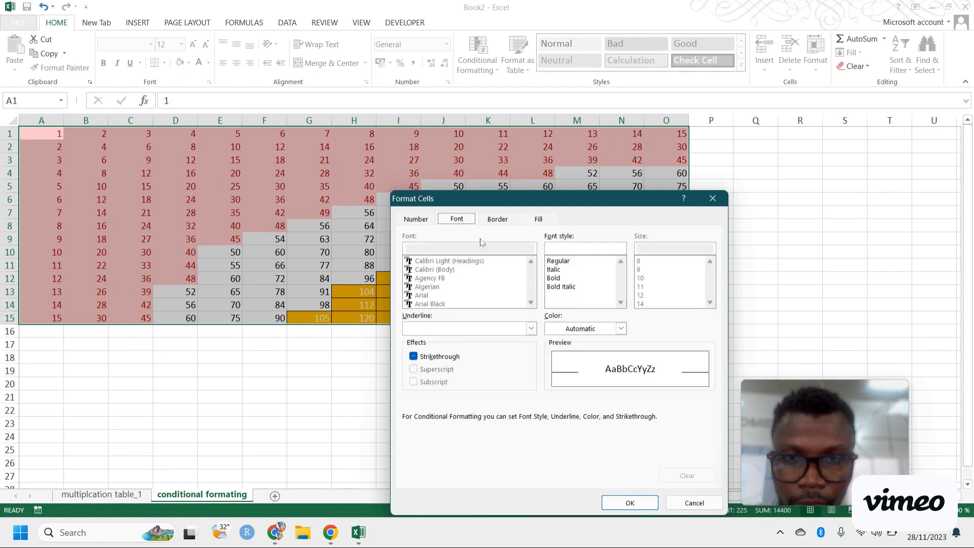
pyautogui.click(621, 329)
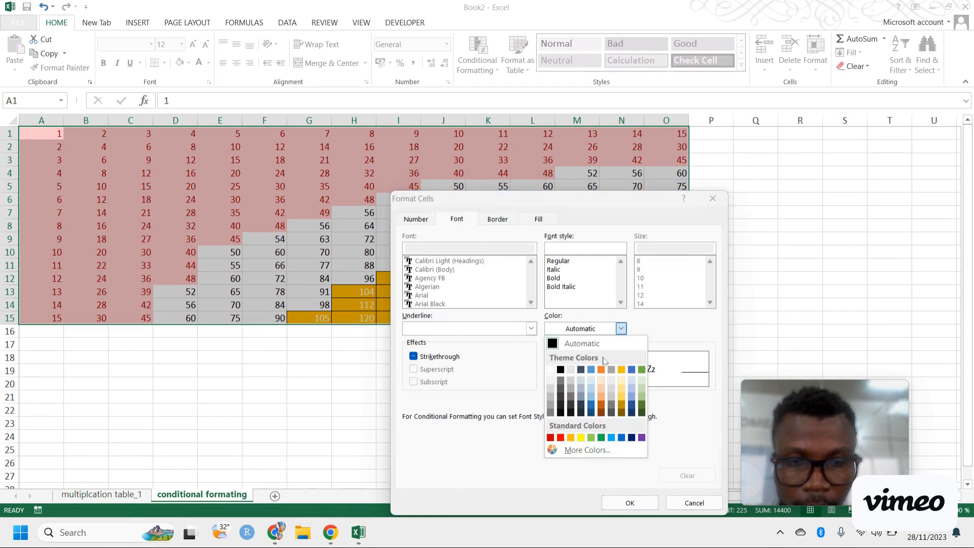
pyautogui.click(591, 370)
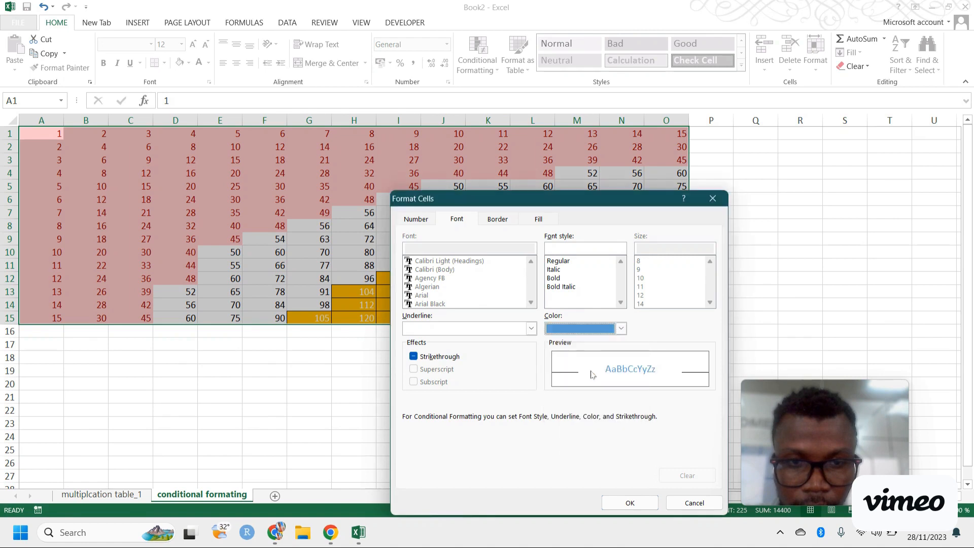
pyautogui.click(539, 221)
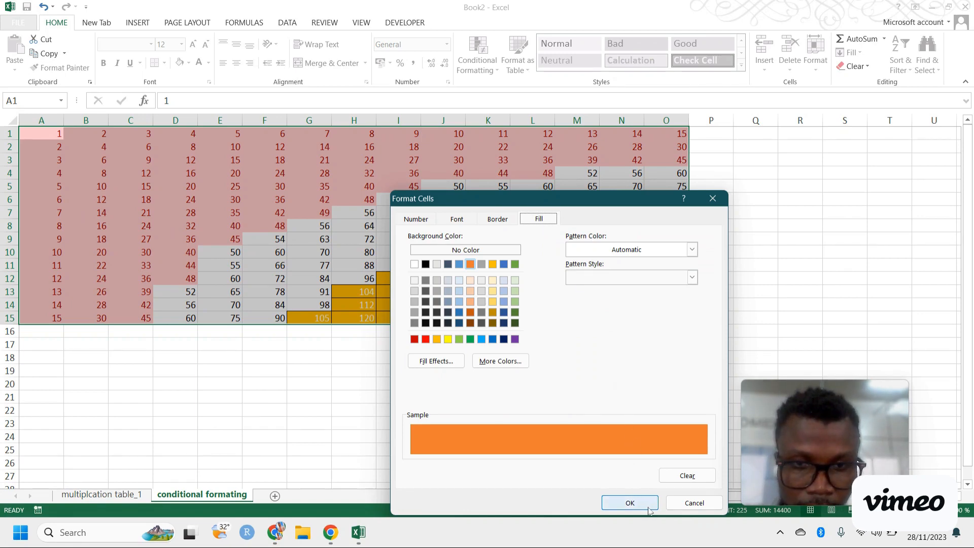
pyautogui.click(630, 503)
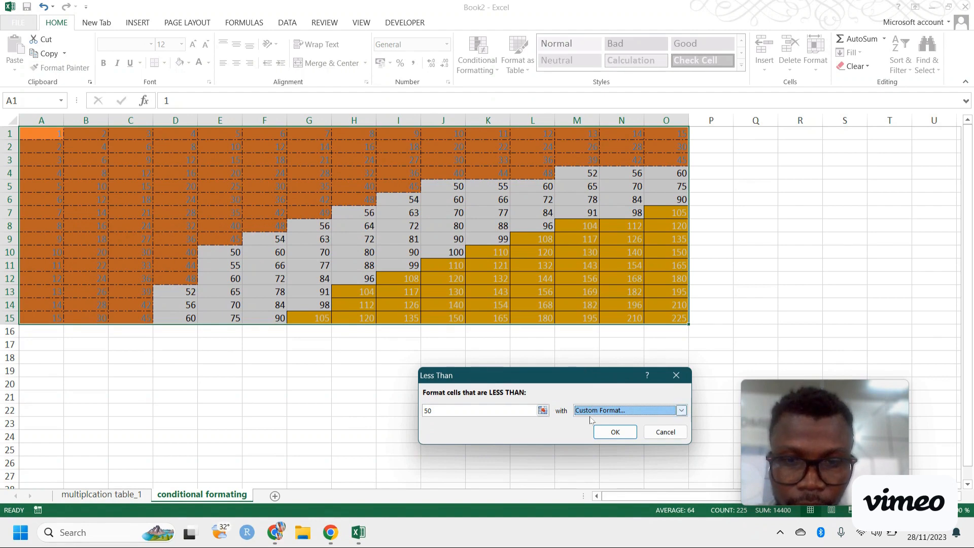
# Redefine the less-than-50 custom format with gold text
pyautogui.click(681, 410)
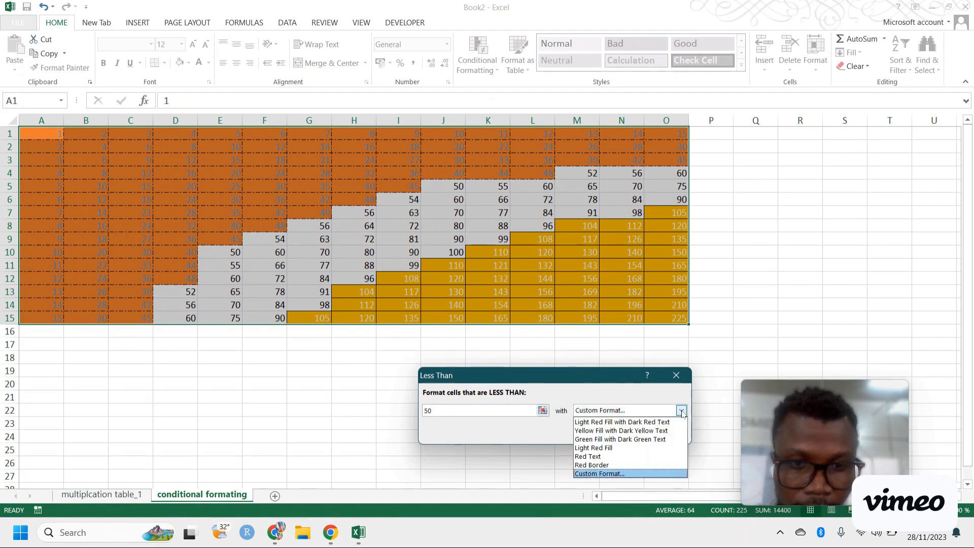
pyautogui.click(615, 474)
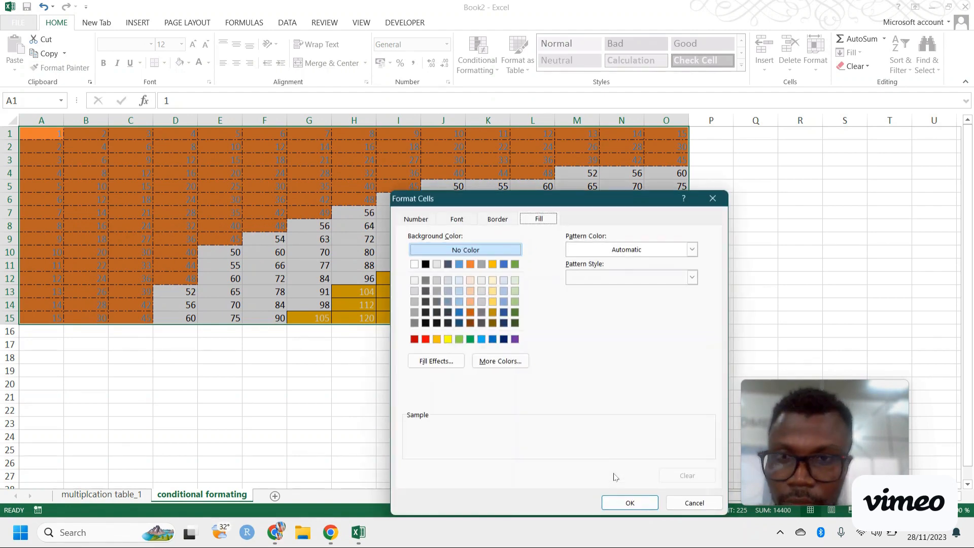
pyautogui.click(458, 221)
pyautogui.click(621, 329)
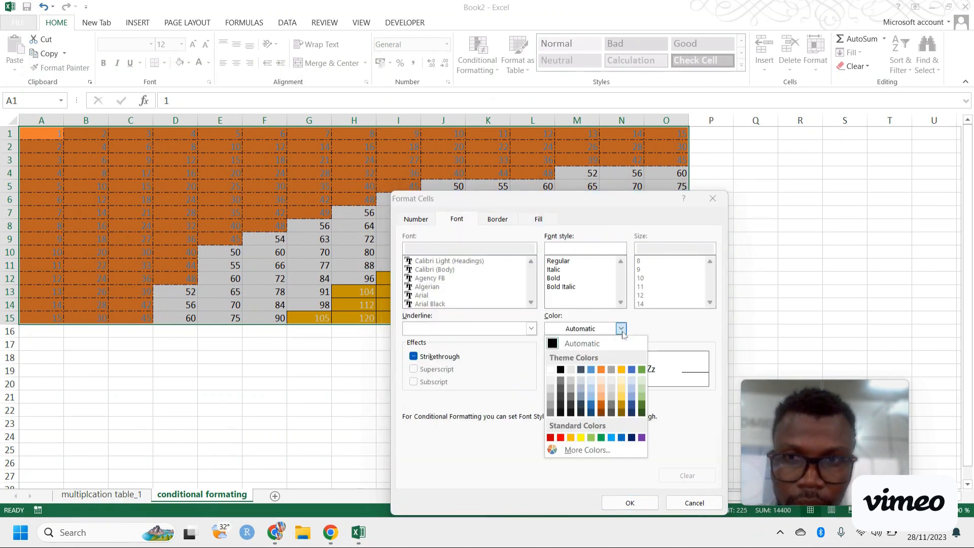
pyautogui.click(622, 393)
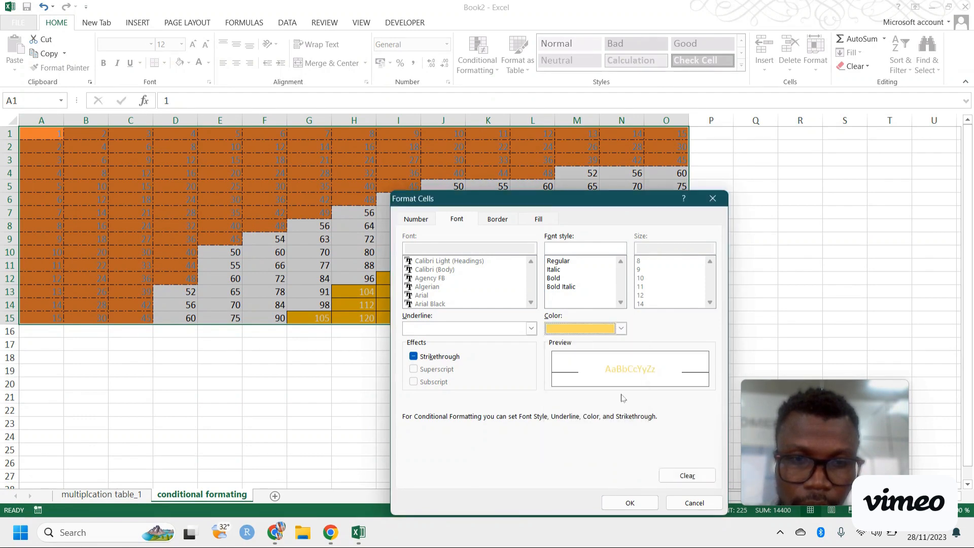
pyautogui.click(643, 504)
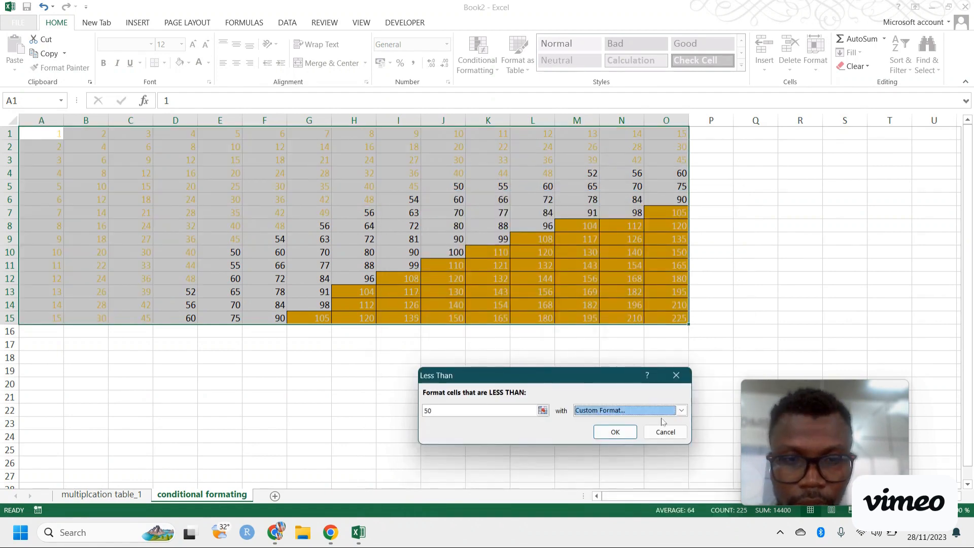
# Change the format to orange fill, green text and dash-dot outline, then apply the less-than-50 rule
pyautogui.click(680, 412)
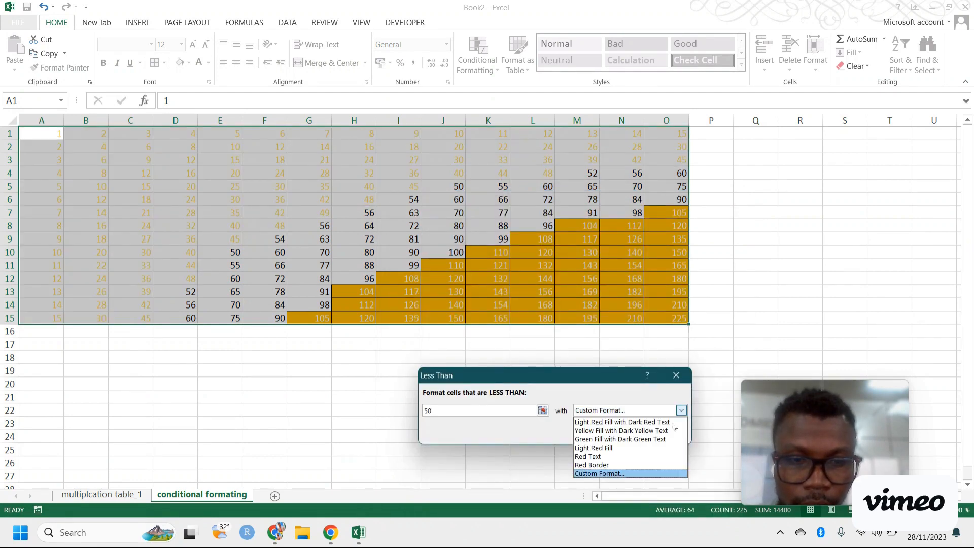
pyautogui.click(623, 474)
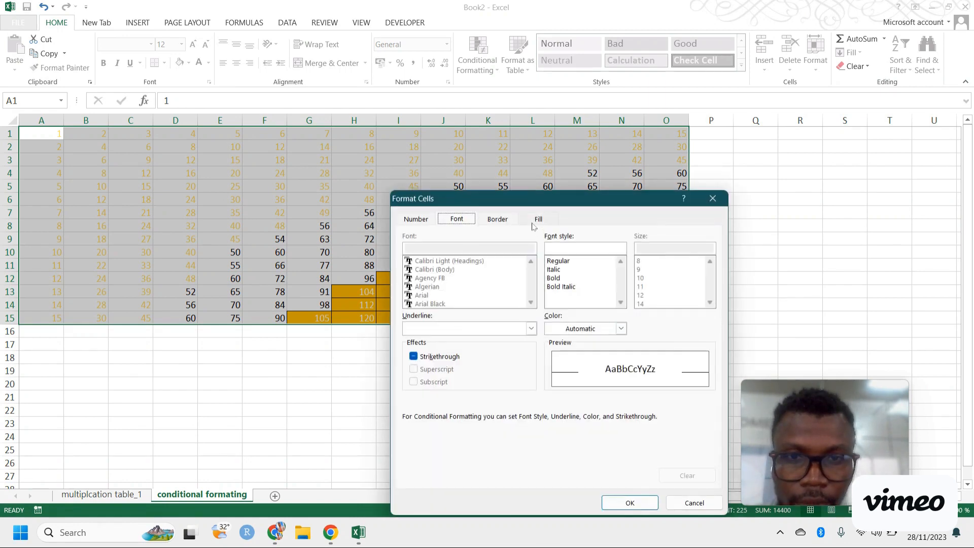
pyautogui.click(533, 224)
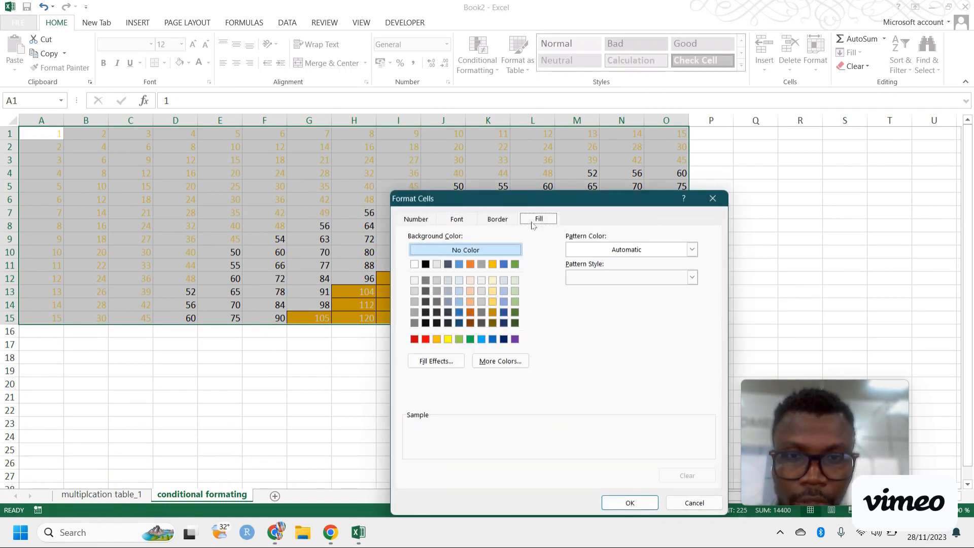
pyautogui.click(471, 264)
pyautogui.click(456, 219)
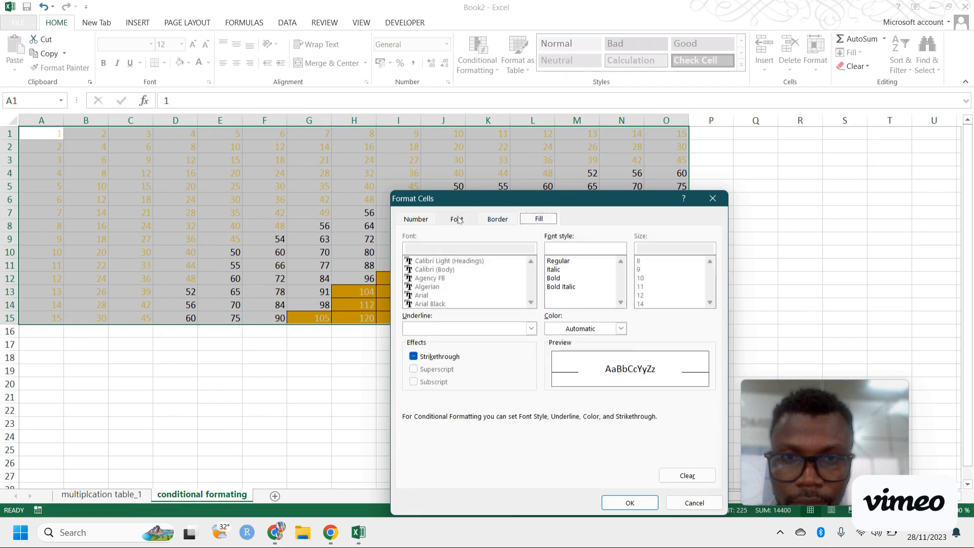
pyautogui.click(620, 330)
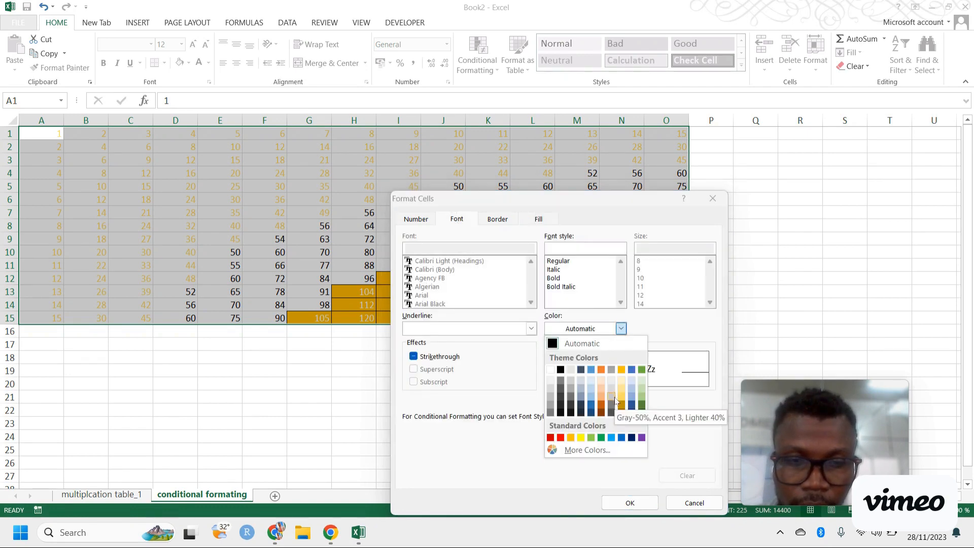
pyautogui.click(642, 370)
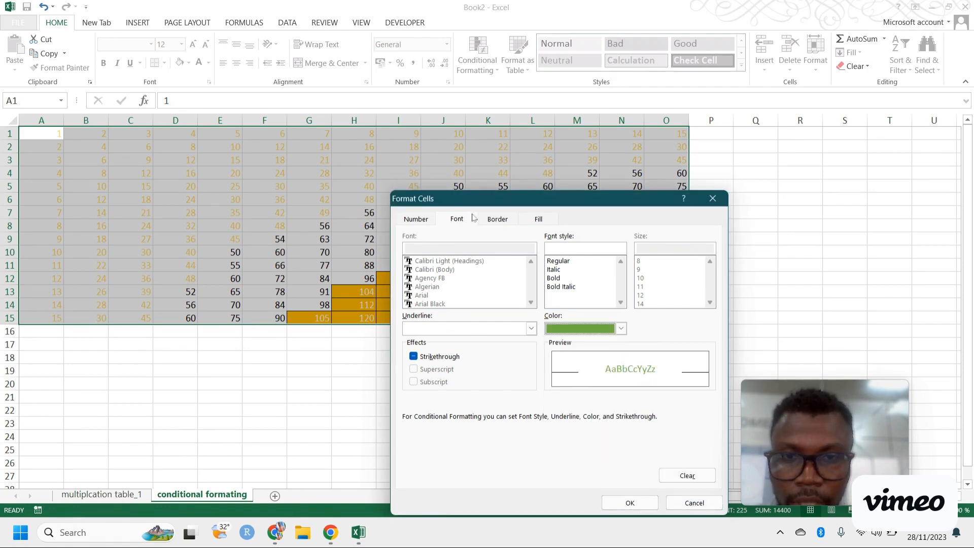
pyautogui.click(488, 221)
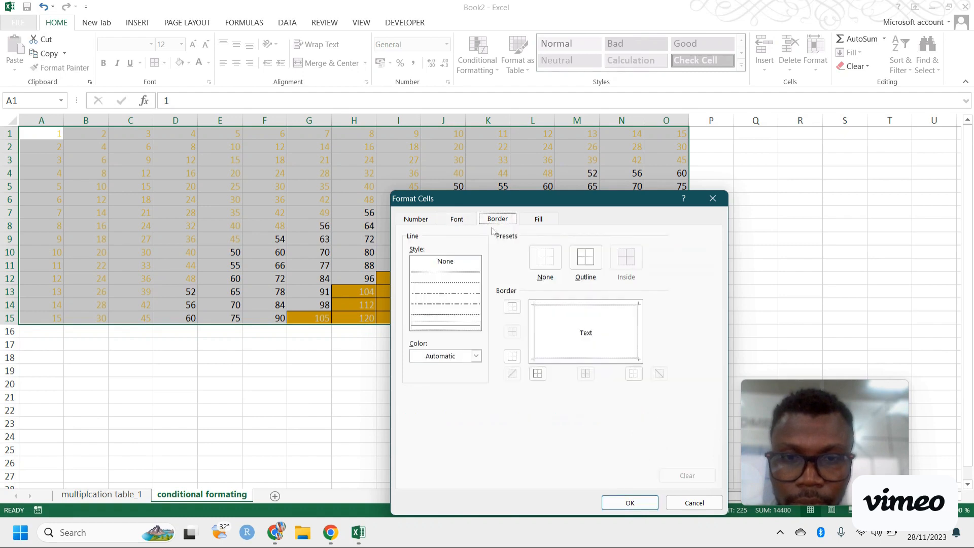
pyautogui.click(456, 315)
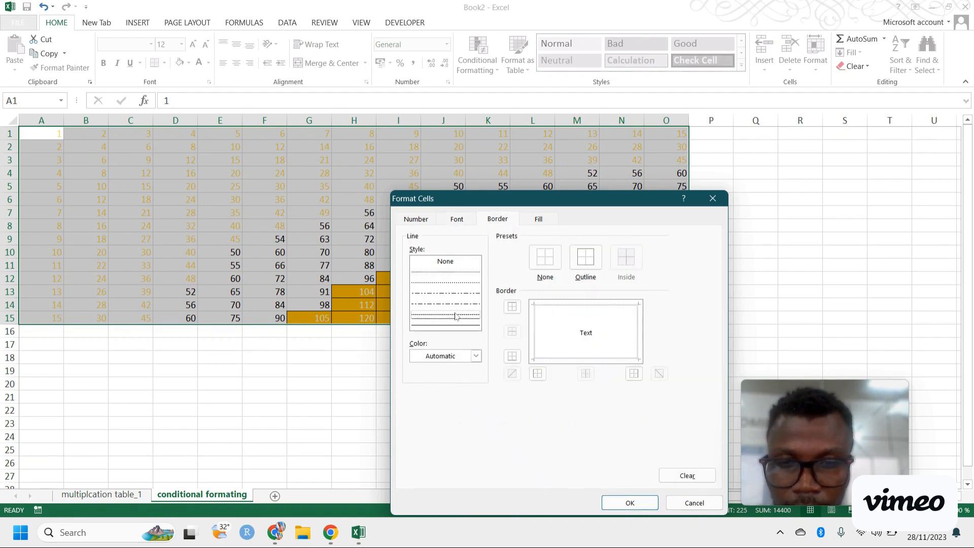
pyautogui.click(591, 263)
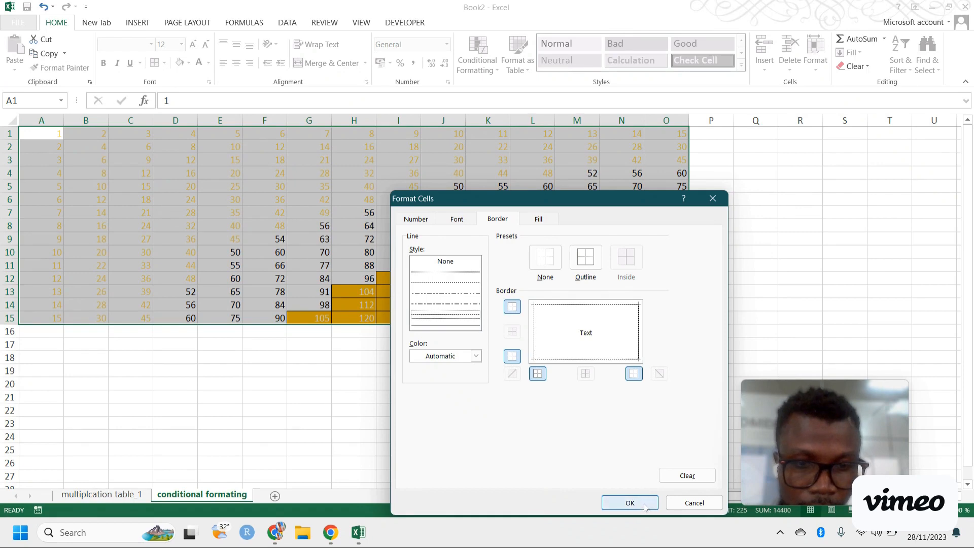
pyautogui.click(628, 502)
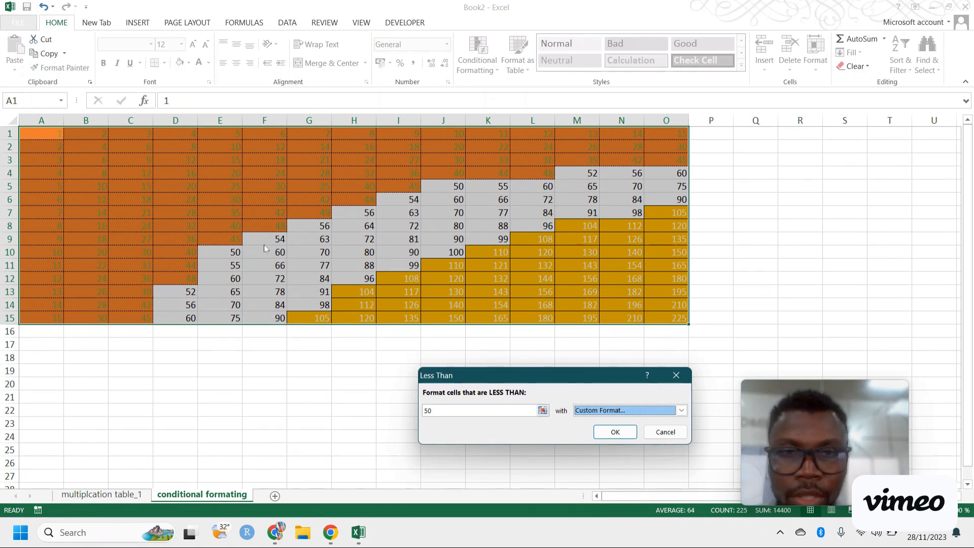
pyautogui.click(630, 435)
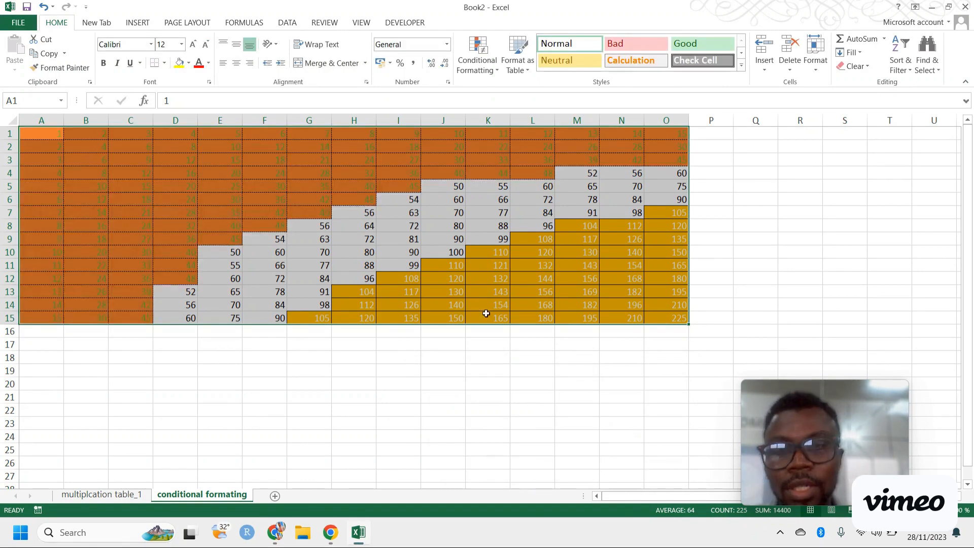
# Start a Between highlight rule with a lower bound of 50 and an upper bound of 100
pyautogui.click(477, 69)
pyautogui.moveTo(523, 100)
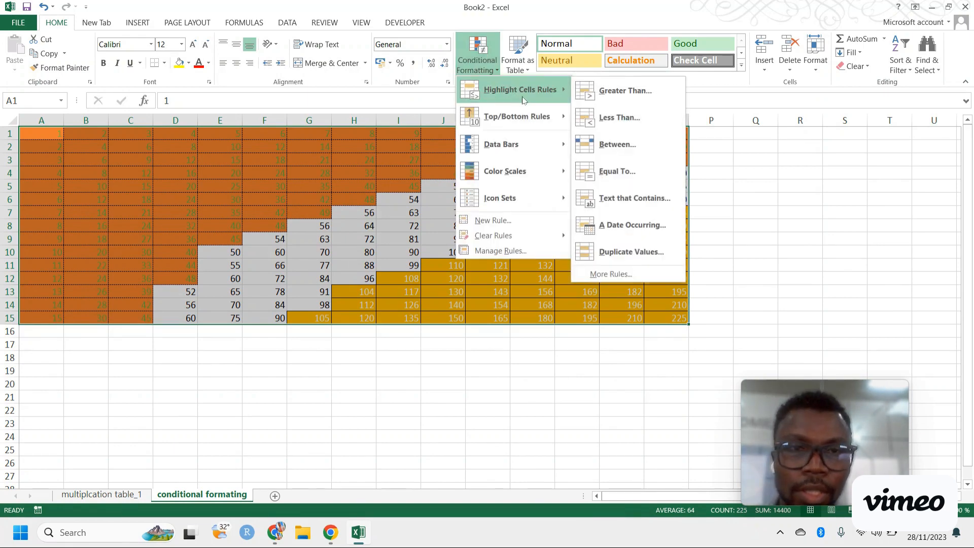
pyautogui.click(611, 143)
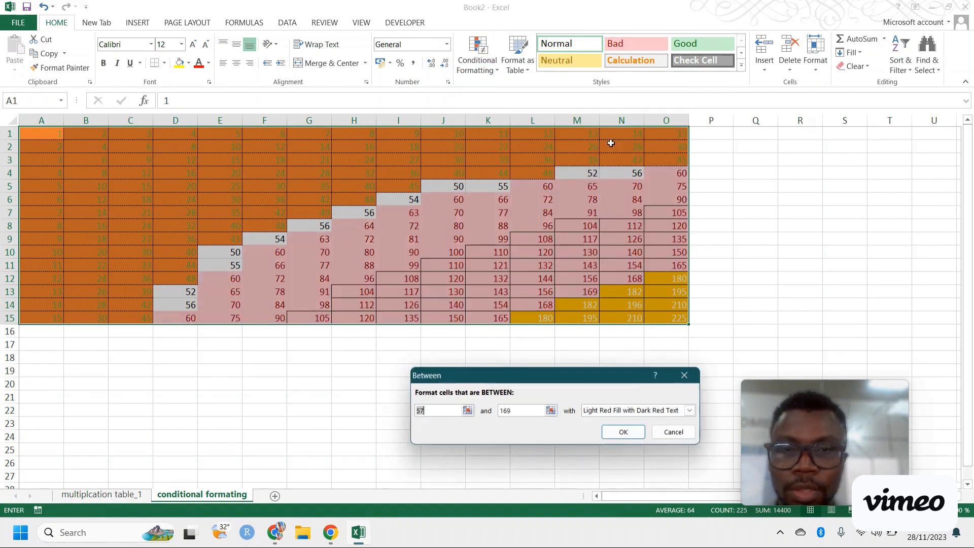
pyautogui.click(441, 411)
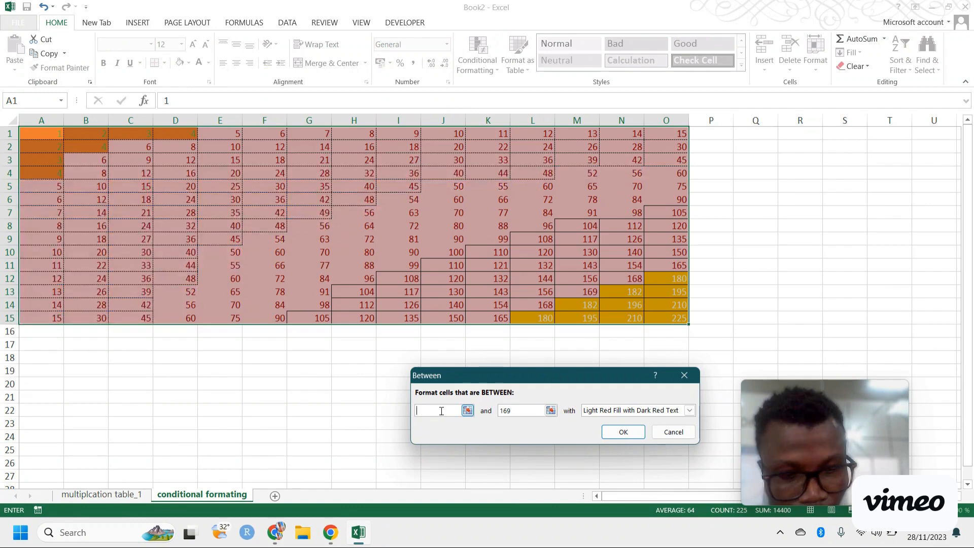
pyautogui.write('1')
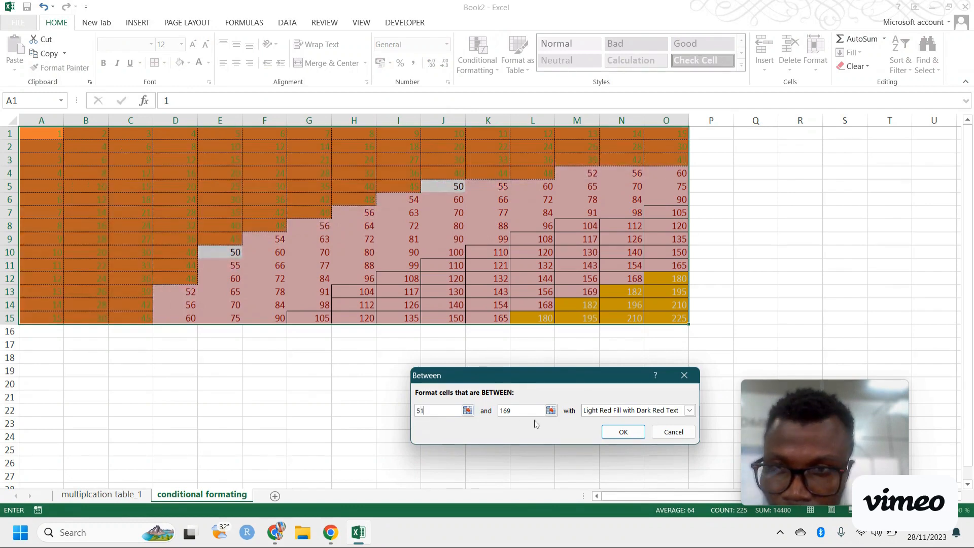
pyautogui.press('BackSpace')
pyautogui.write('0')
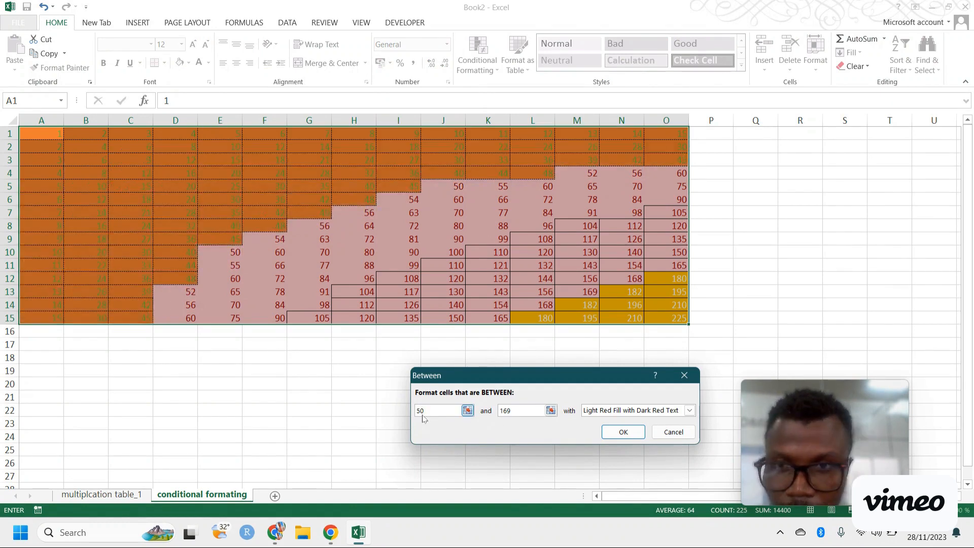
pyautogui.click(526, 410)
pyautogui.press('BackSpace')
pyautogui.press('BackSpace')
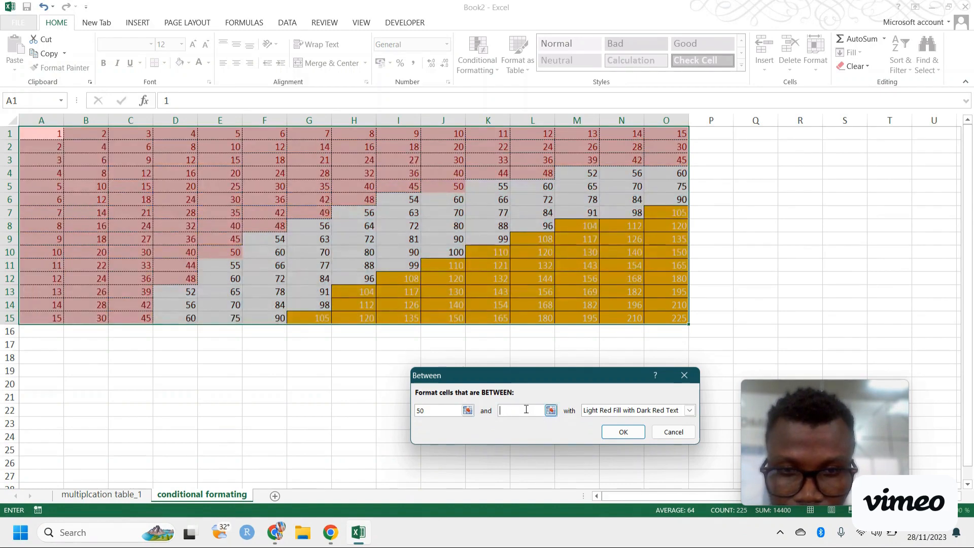
pyautogui.write('00')
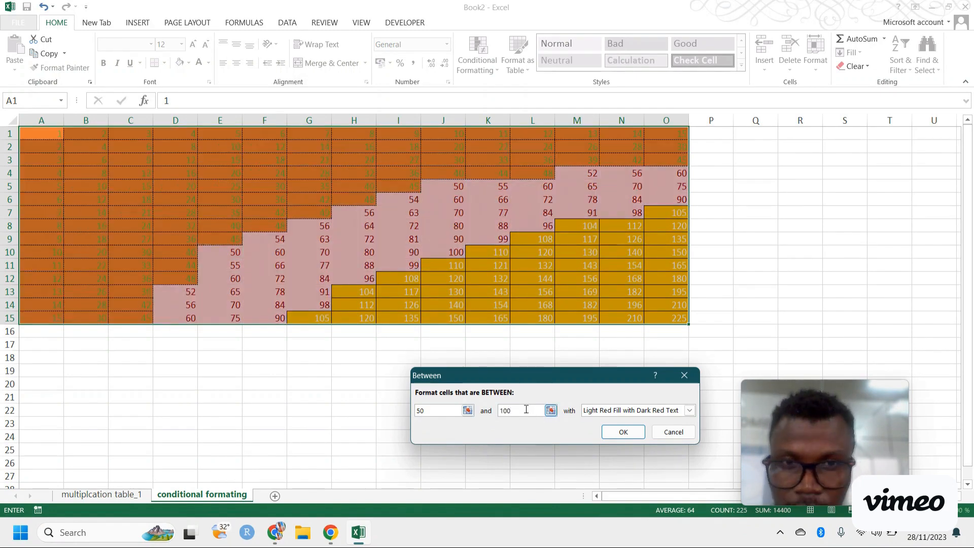
pyautogui.click(690, 411)
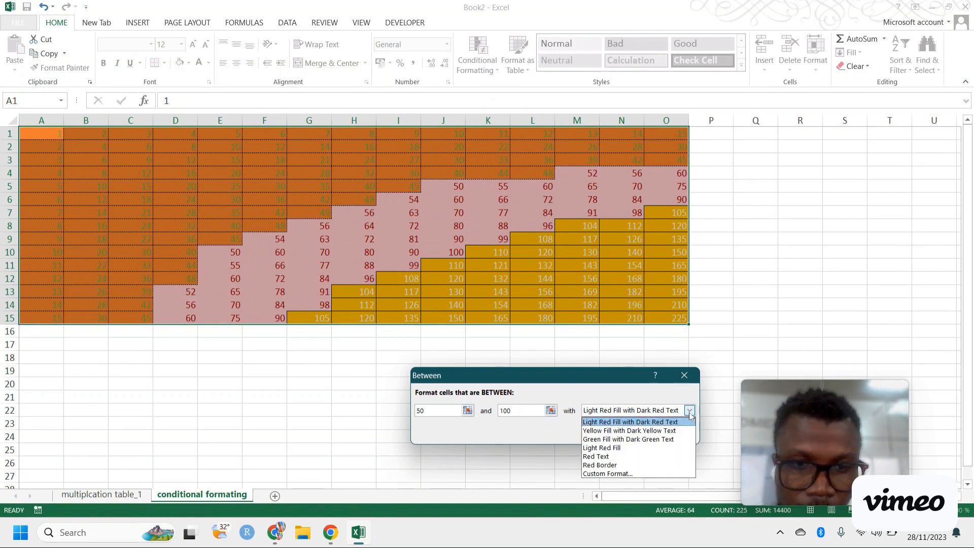
# Define a custom Between format of black text on a blue cell fill, with no border
pyautogui.click(605, 474)
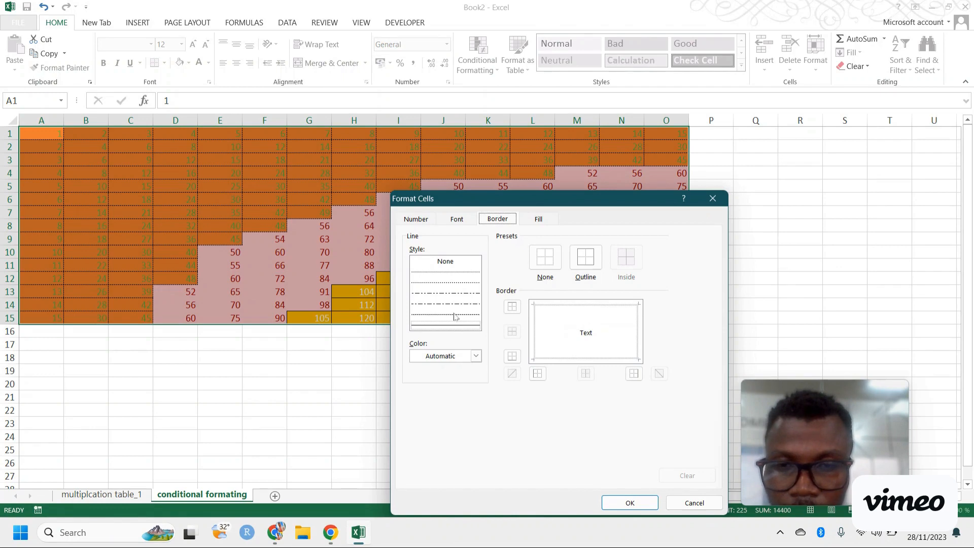
pyautogui.click(442, 278)
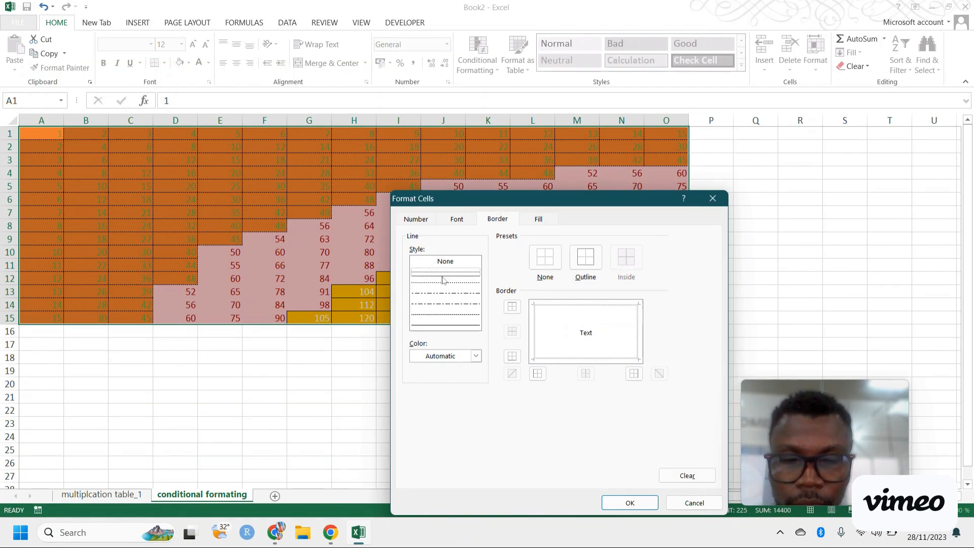
pyautogui.click(445, 261)
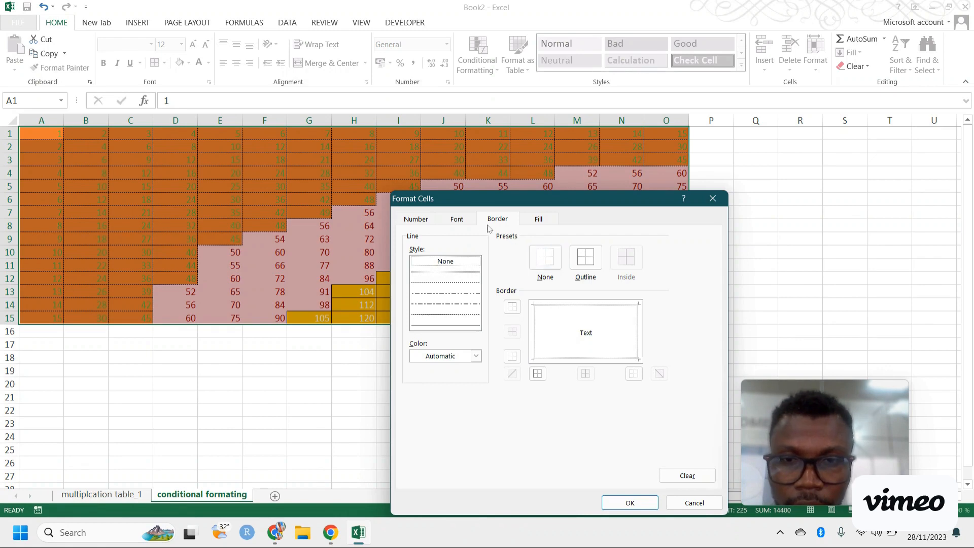
pyautogui.click(457, 219)
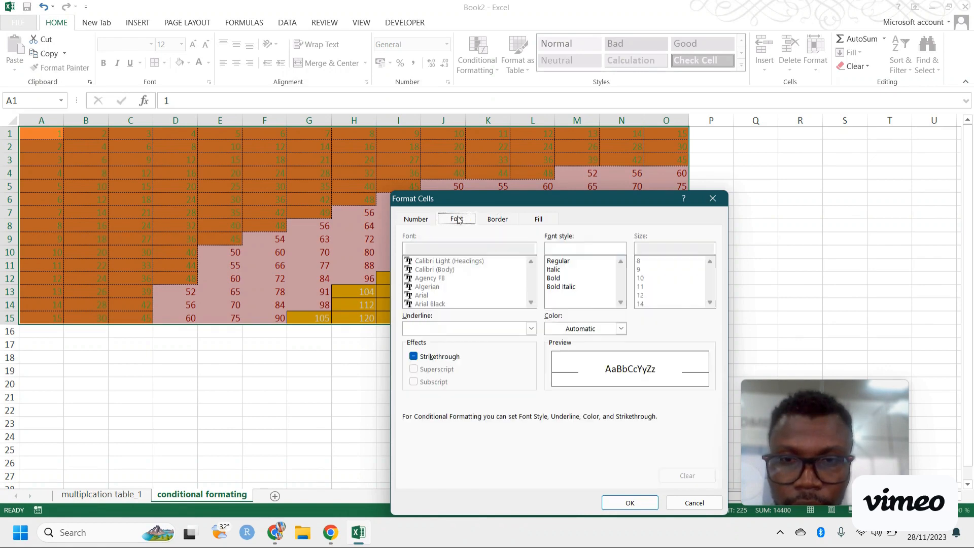
pyautogui.click(622, 329)
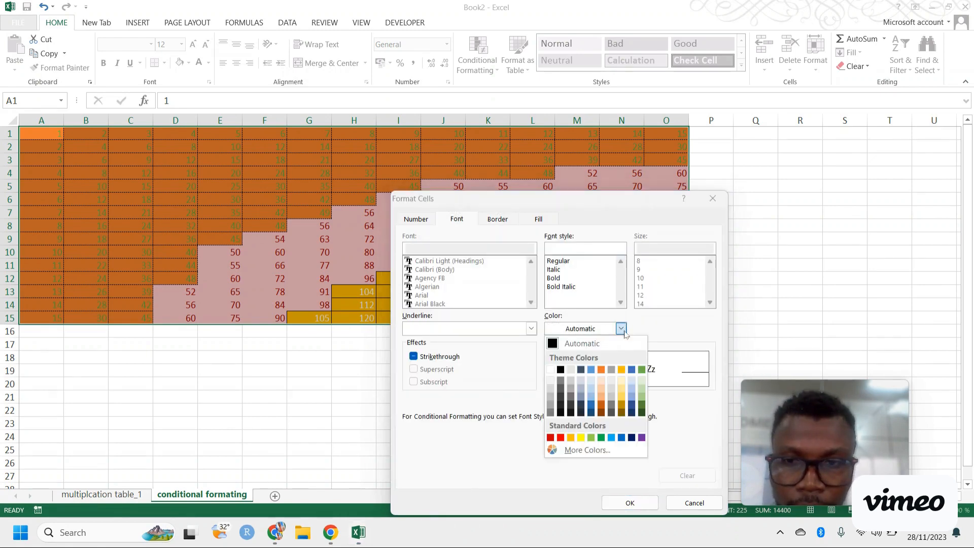
pyautogui.click(561, 370)
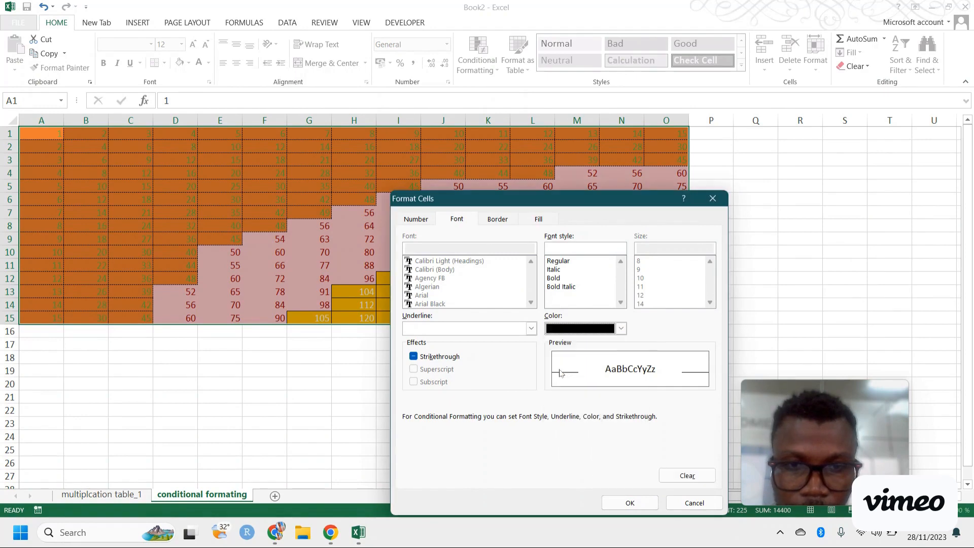
pyautogui.click(543, 218)
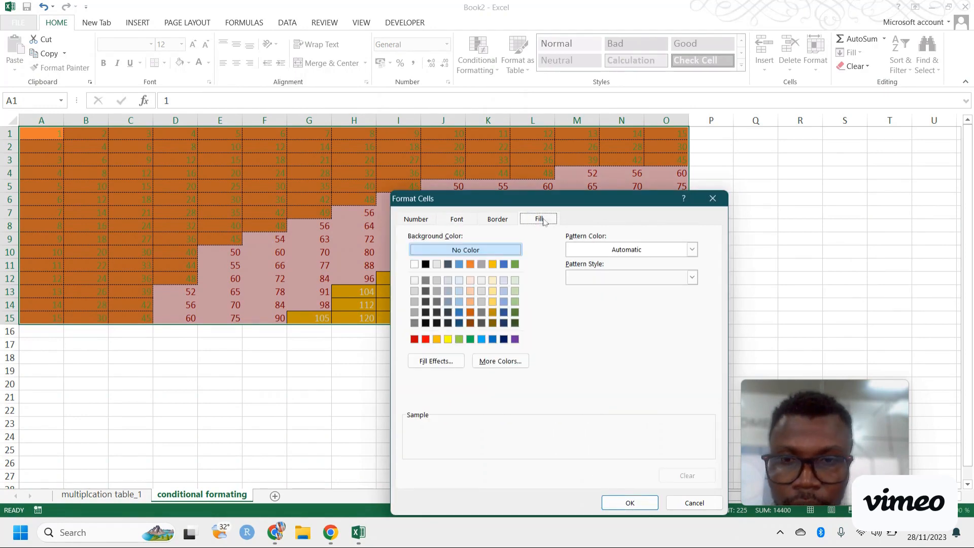
pyautogui.click(504, 264)
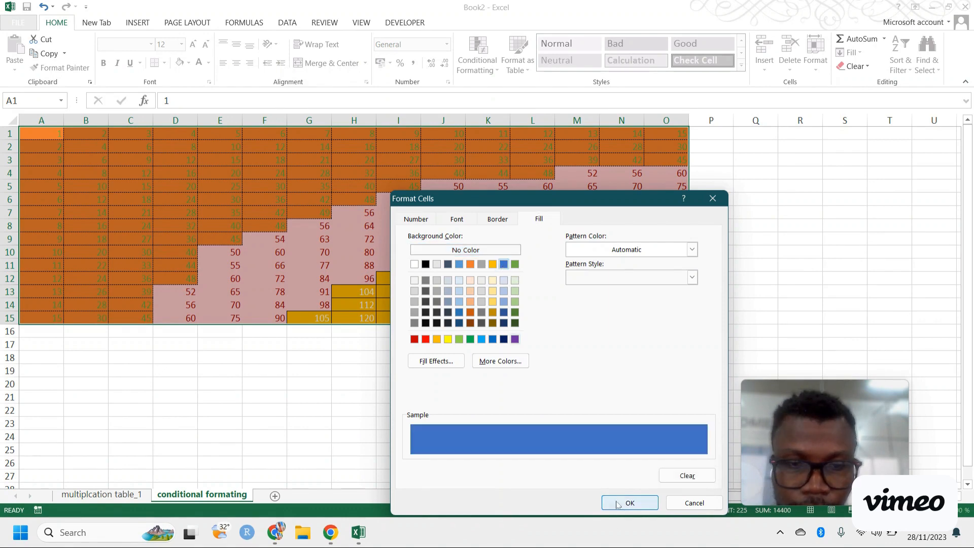
pyautogui.click(462, 220)
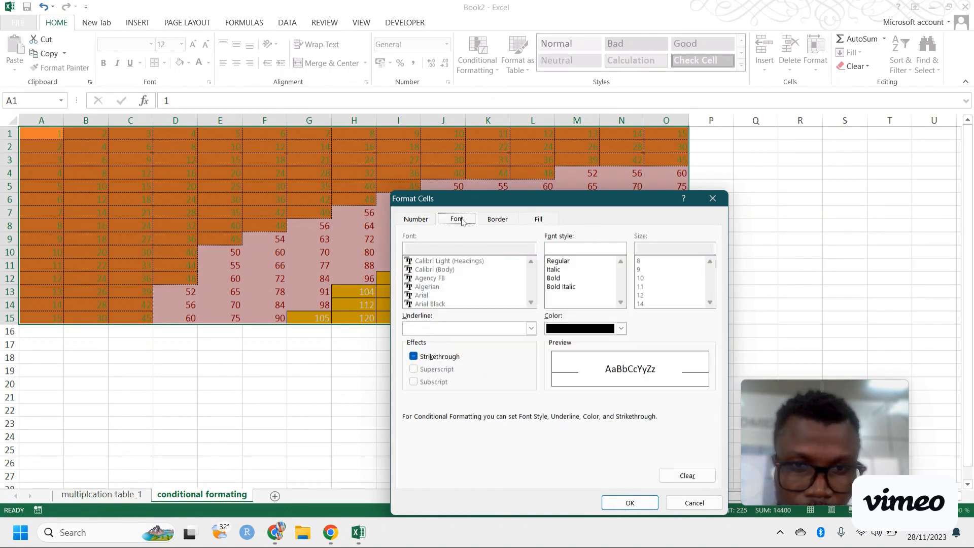
pyautogui.click(539, 219)
pyautogui.click(630, 503)
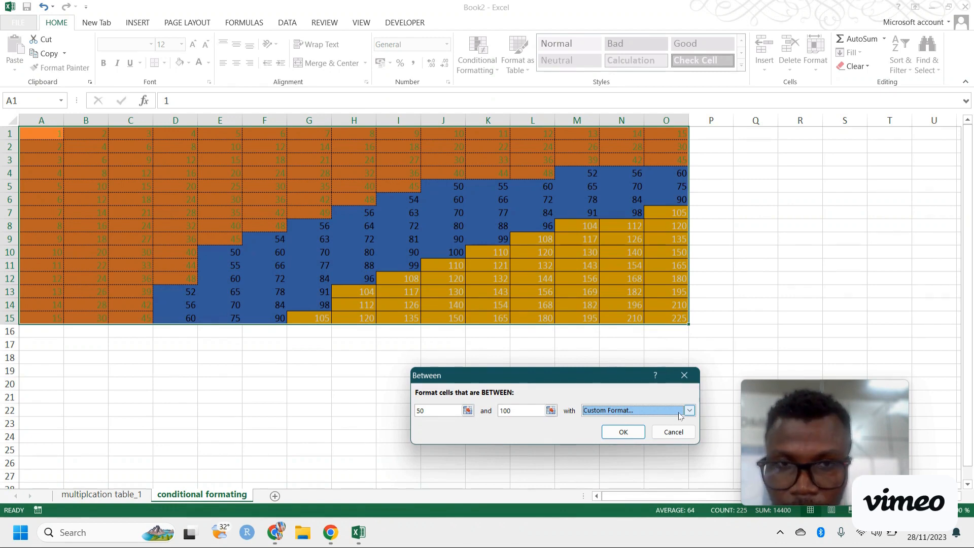
# Apply the 50–100 rule, then test it by entering 100 and then 101 in C4
pyautogui.click(624, 433)
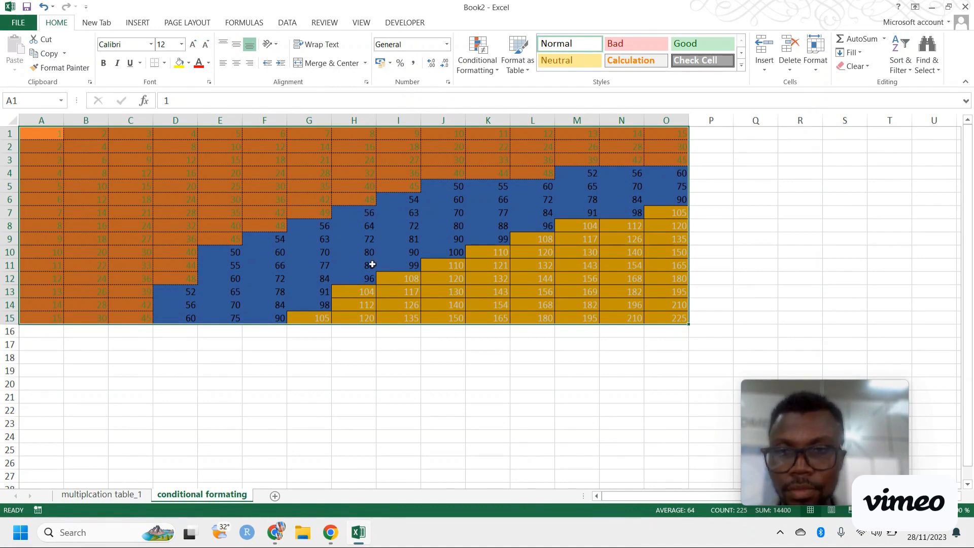
pyautogui.click(234, 225)
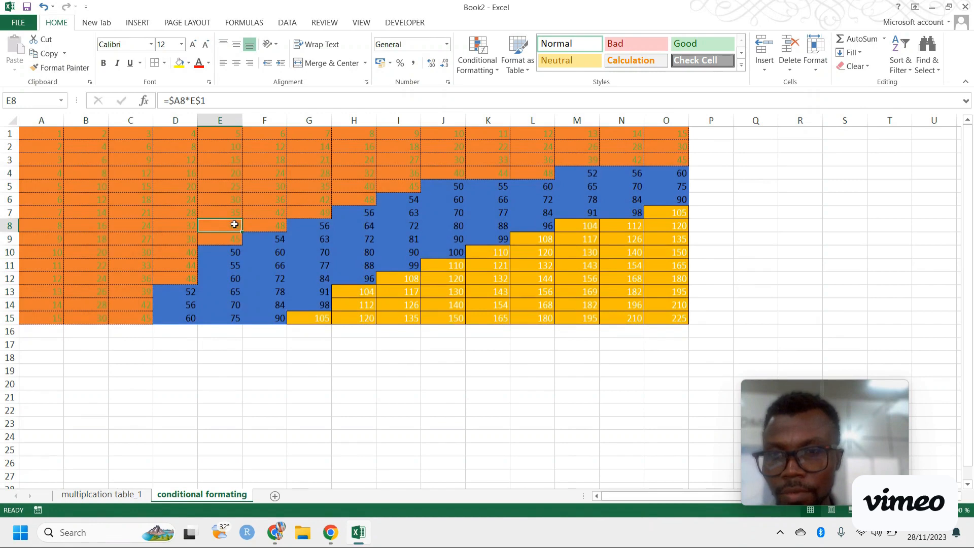
pyautogui.click(132, 175)
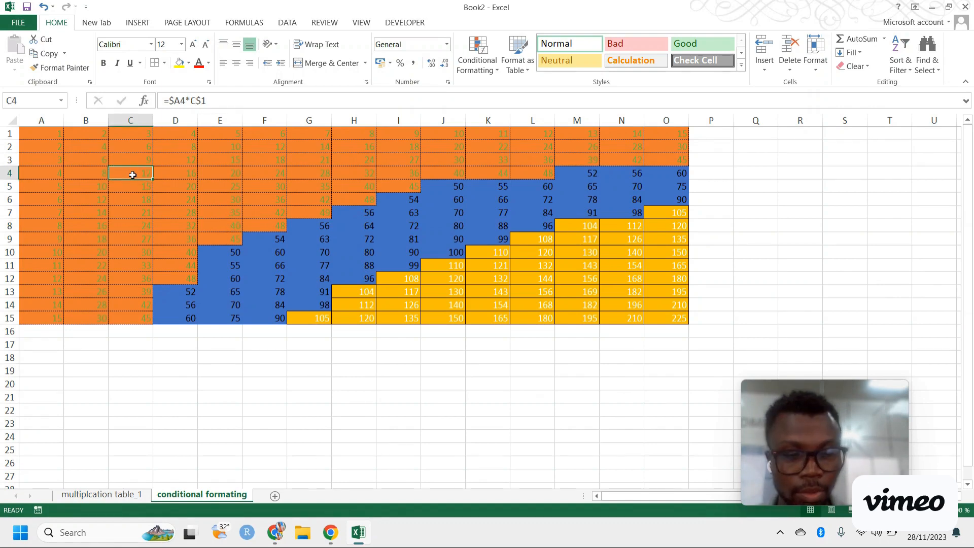
pyautogui.write('100')
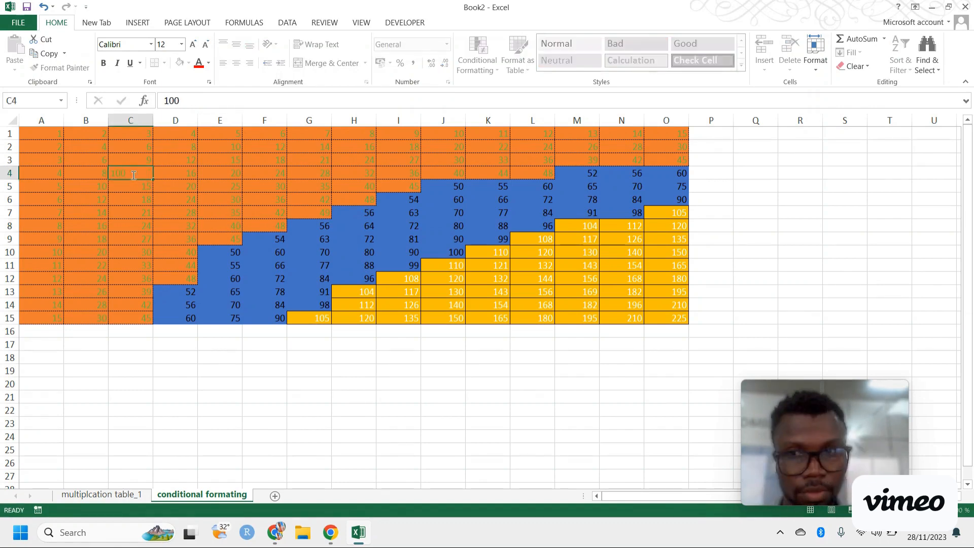
pyautogui.press('Return')
pyautogui.click(138, 174)
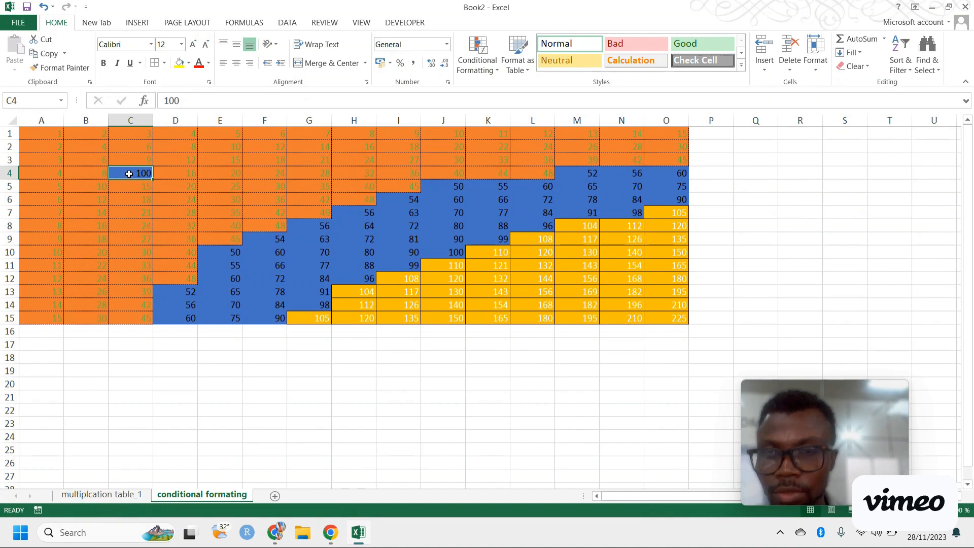
pyautogui.write('101')
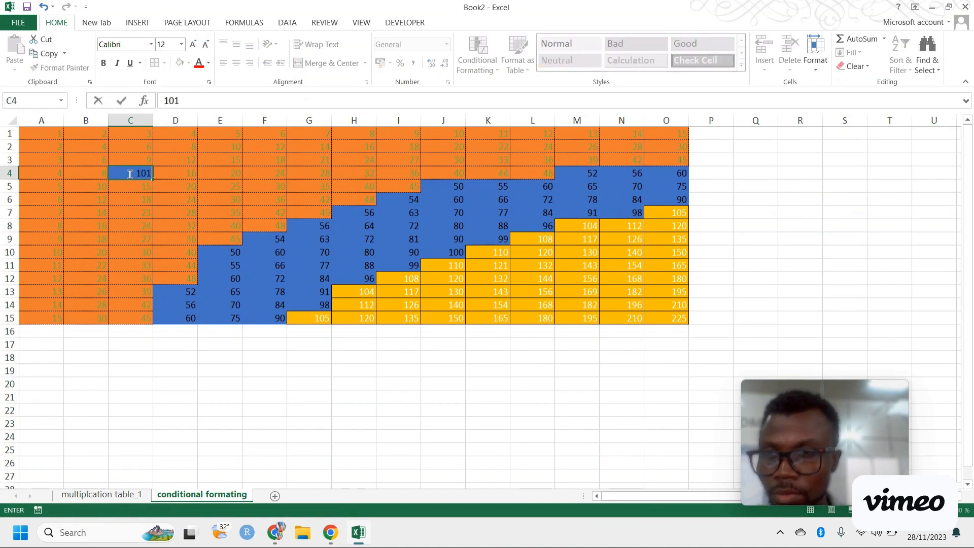
pyautogui.press('Return')
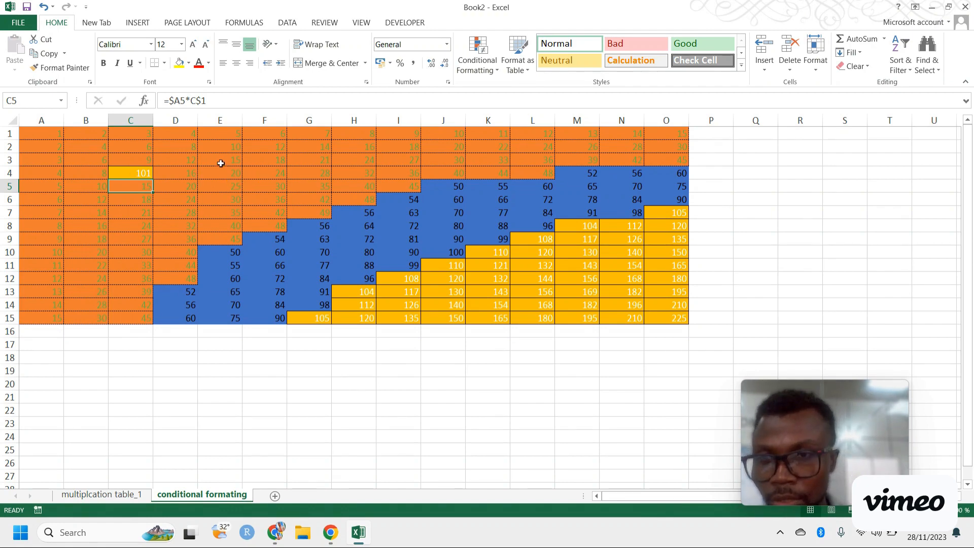
# Enter 50 in M12 and 10 in J6 to test the rule colours
pyautogui.click(568, 280)
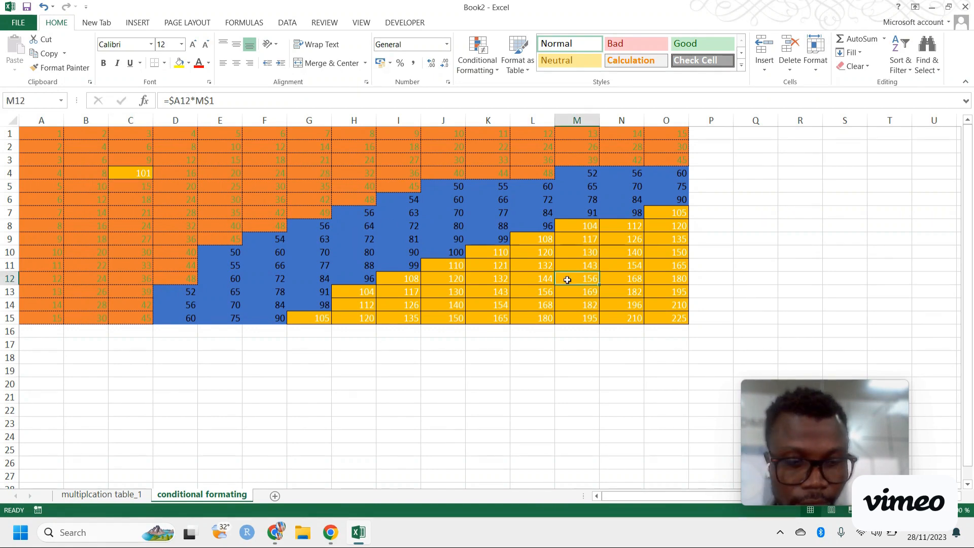
pyautogui.write('50')
pyautogui.press('Return')
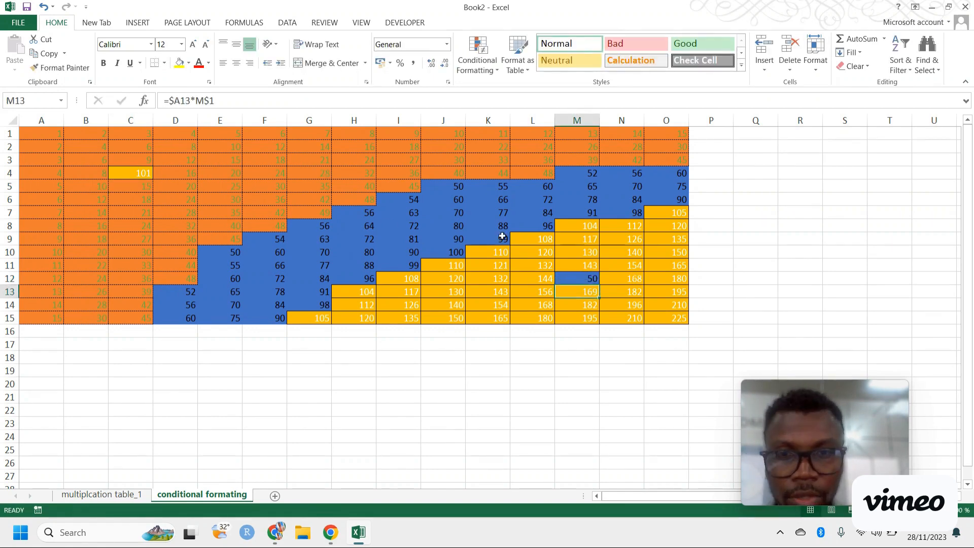
pyautogui.click(437, 200)
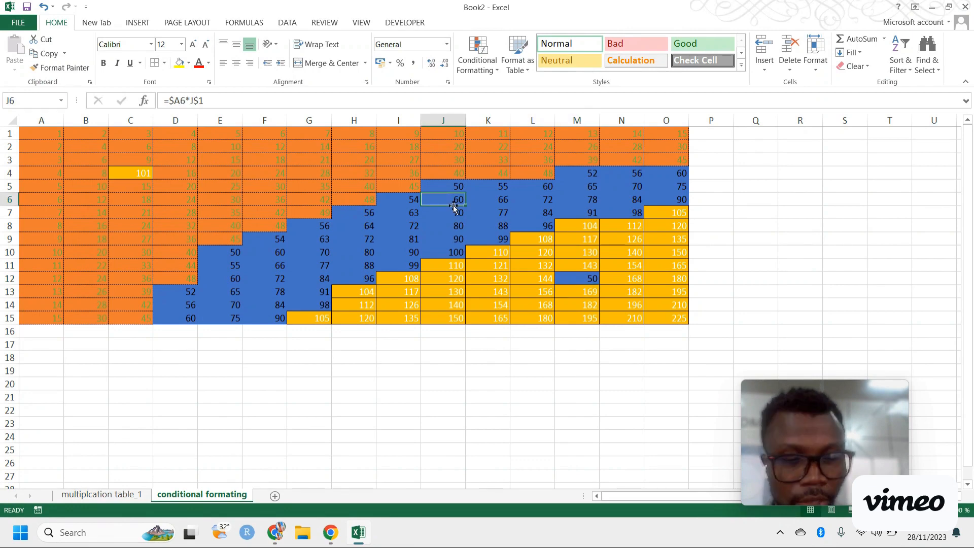
pyautogui.write('10')
pyautogui.press('Return')
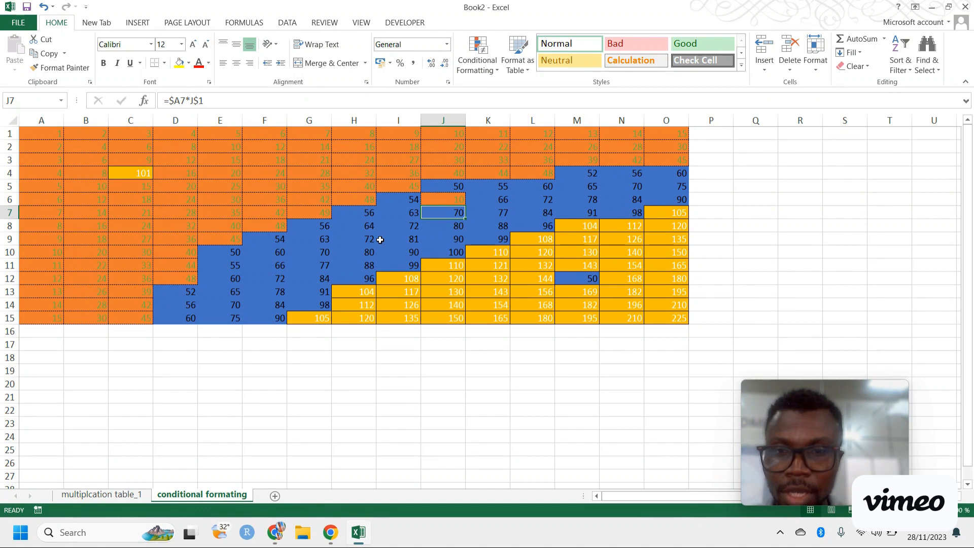
# On a new sheet, add the s/n heading in A1 and fill 122329 into A2:A4
pyautogui.click(274, 496)
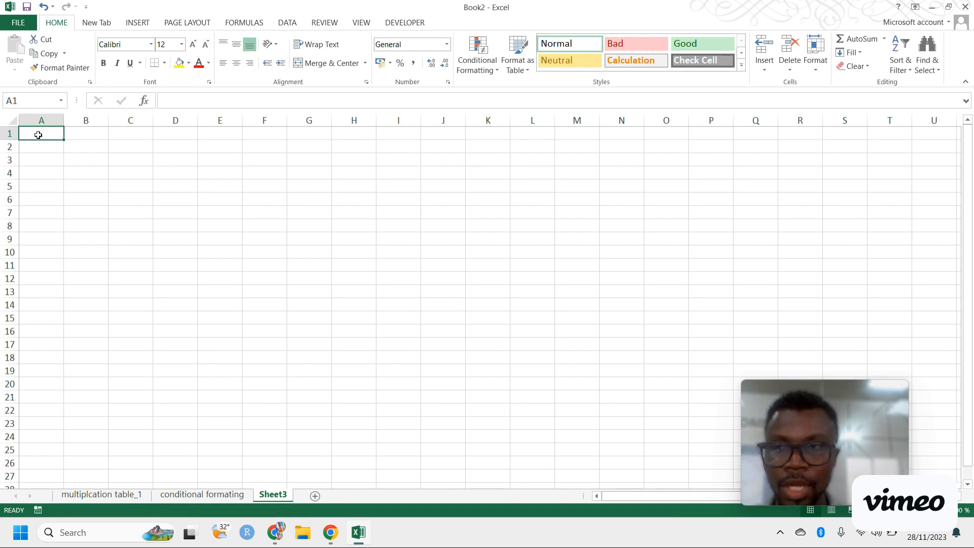
pyautogui.write('s/')
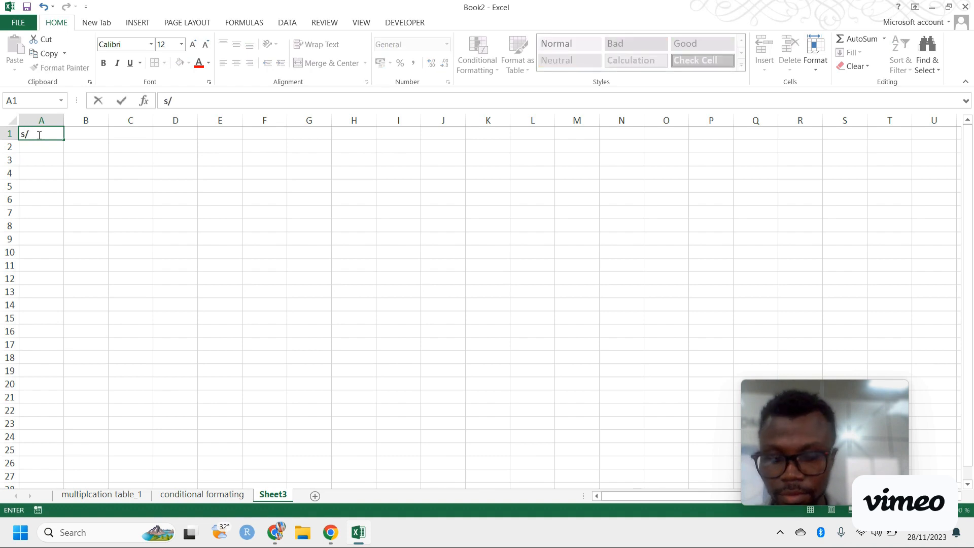
pyautogui.write('n')
pyautogui.press('Return')
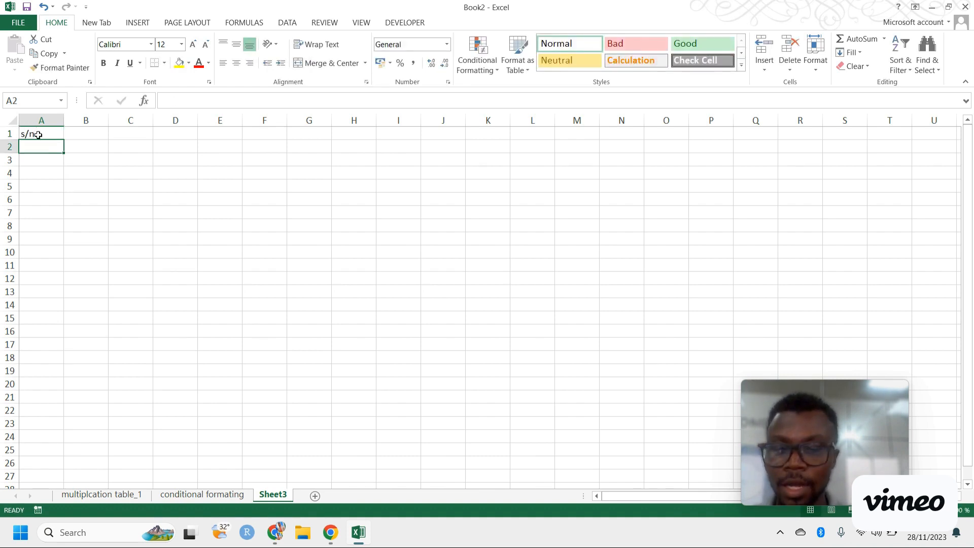
pyautogui.write('1223')
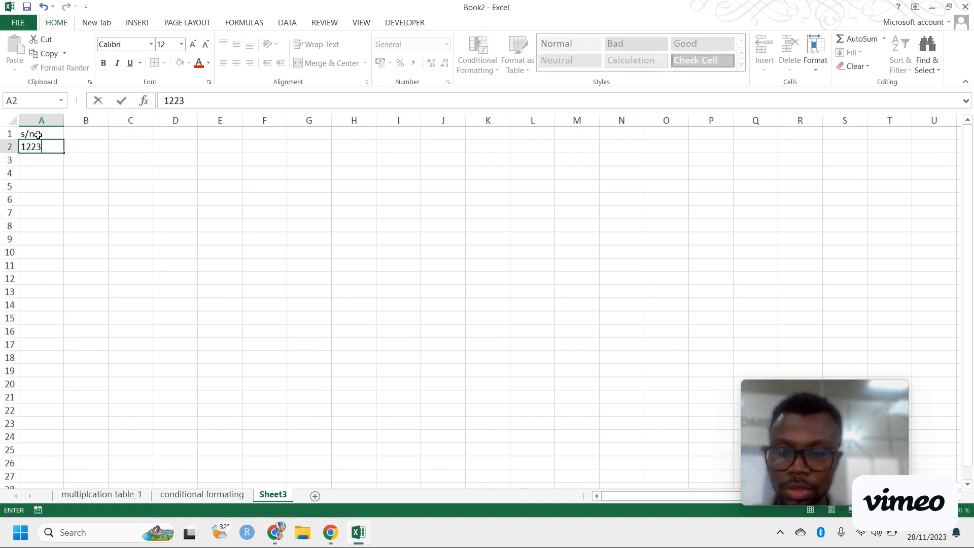
pyautogui.write('29')
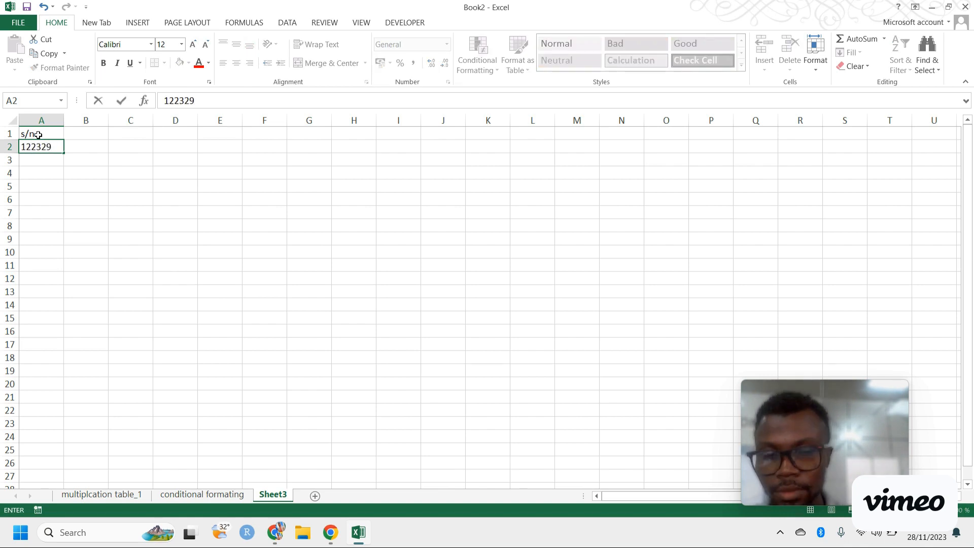
pyautogui.press('Return')
pyautogui.click(53, 147)
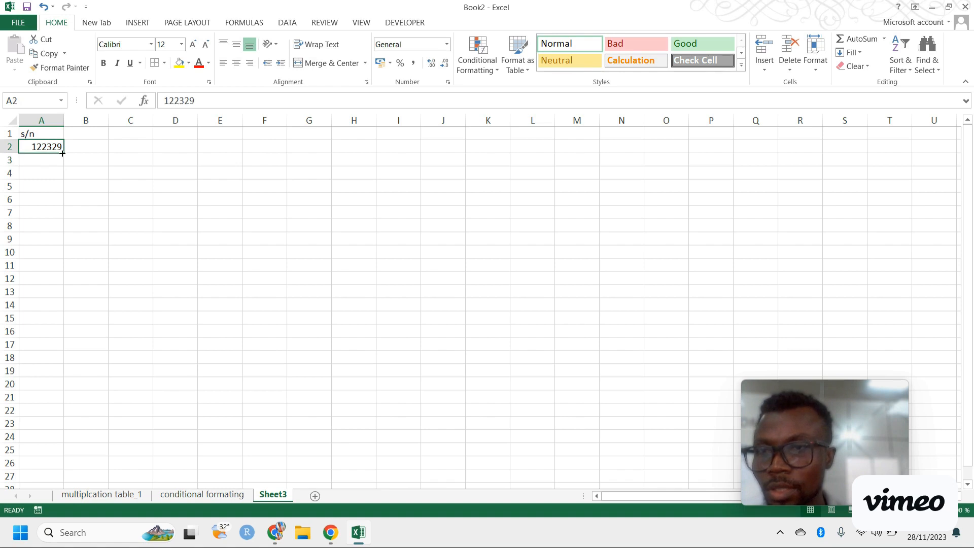
pyautogui.moveTo(62, 154); pyautogui.dragTo(65, 175)
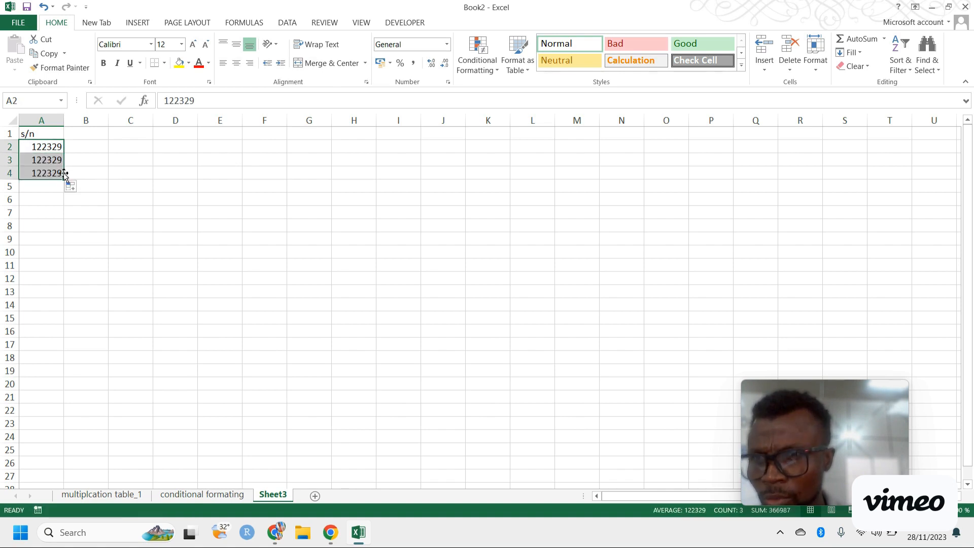
# Change A3 and A4 to 122345 and extend the A2:A4 series down to A10
pyautogui.click(53, 172)
pyautogui.click(44, 159)
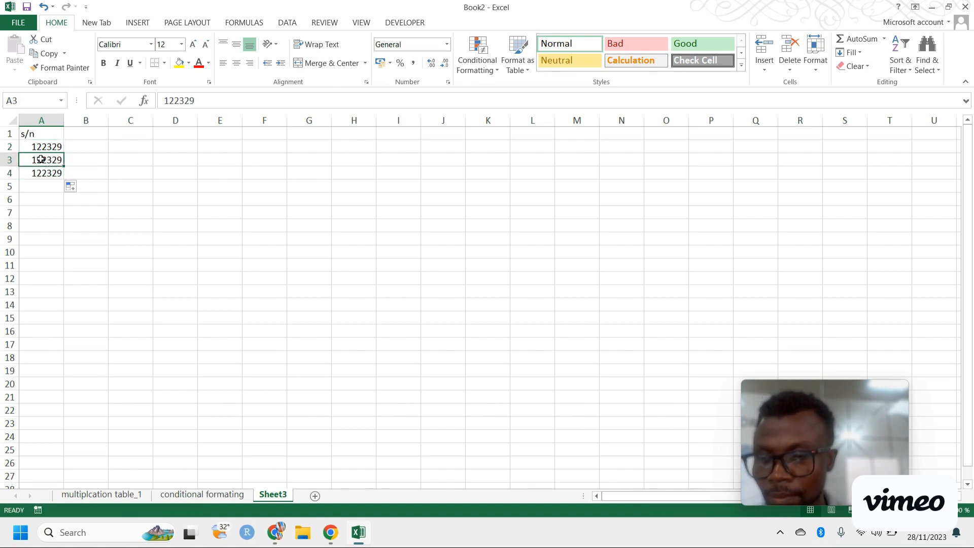
pyautogui.write('122')
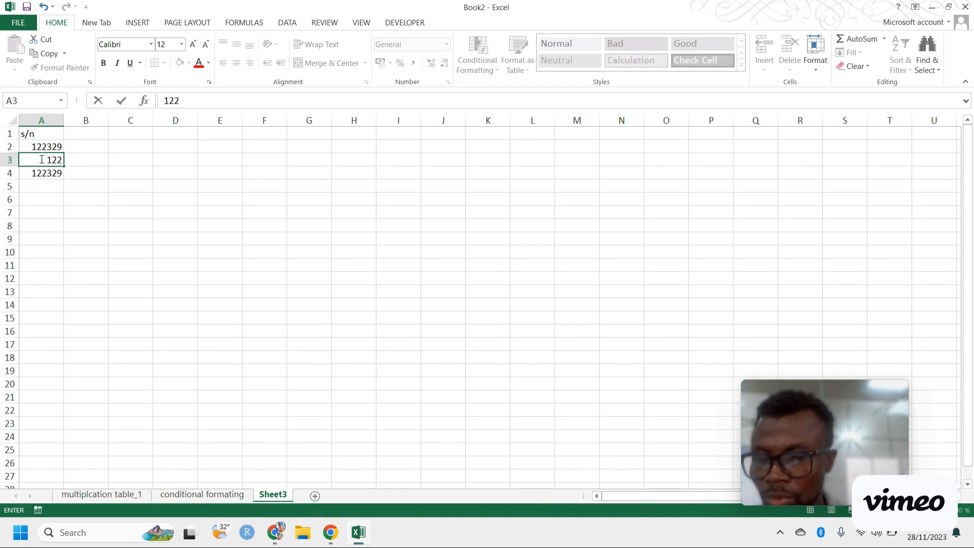
pyautogui.write('34')
pyautogui.write('5')
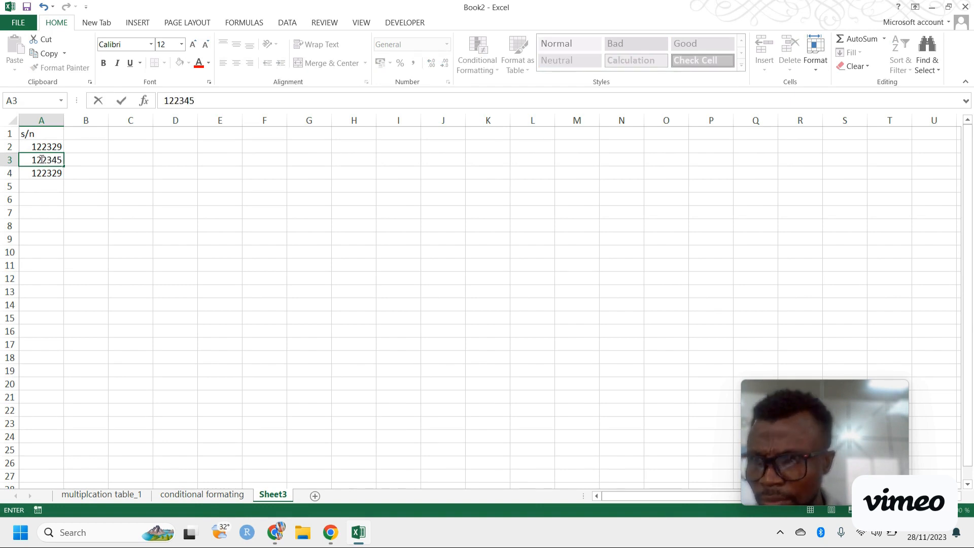
pyautogui.press('Return')
pyautogui.write('122345')
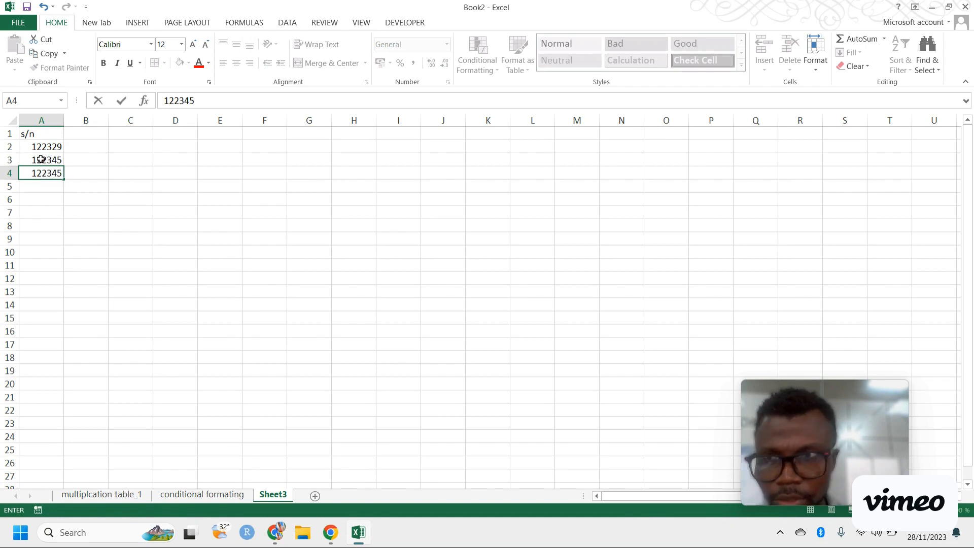
pyautogui.press('Return')
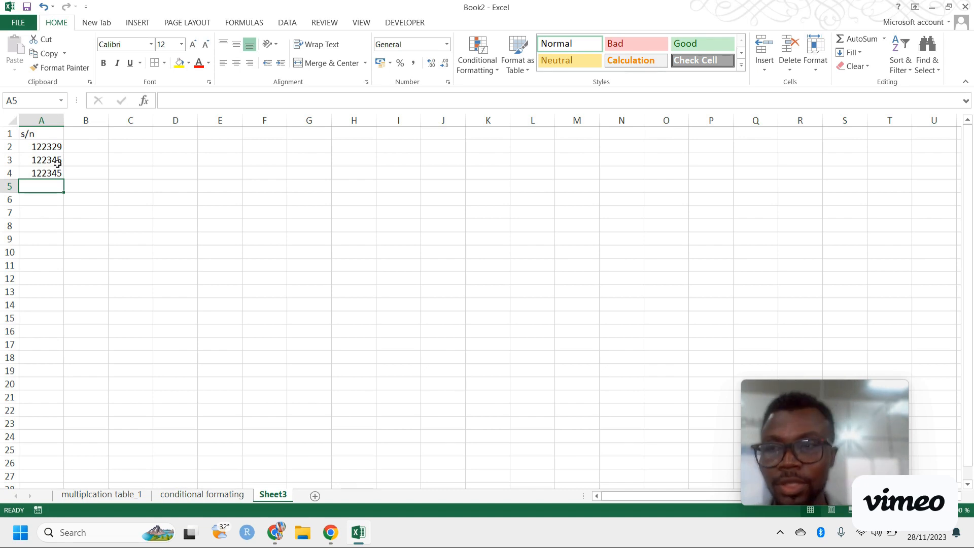
pyautogui.moveTo(49, 150); pyautogui.dragTo(57, 256)
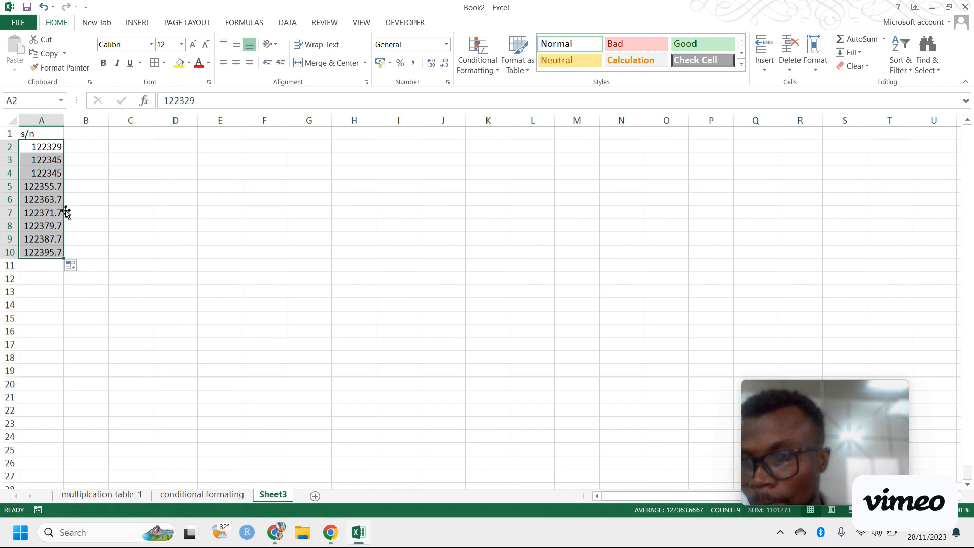
pyautogui.click(41, 120)
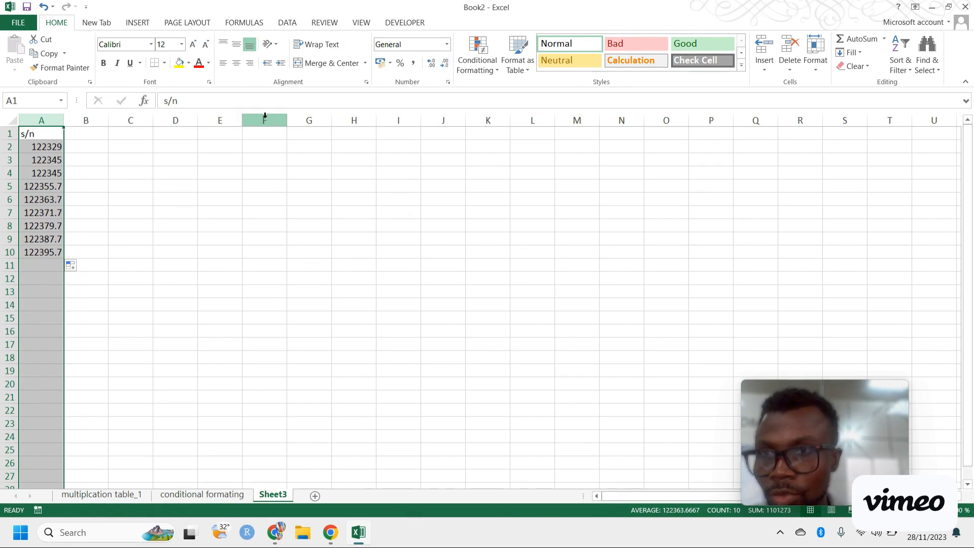
# Format column A as Number with 0 decimal places so the serials show as whole numbers
pyautogui.hotkey('ctrl', '1')
pyautogui.click(418, 280)
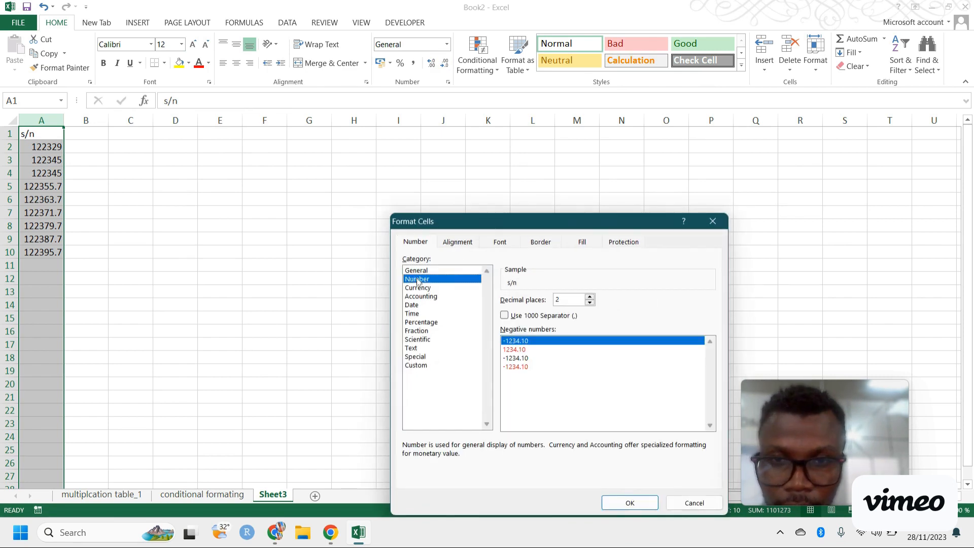
pyautogui.doubleClick(590, 303)
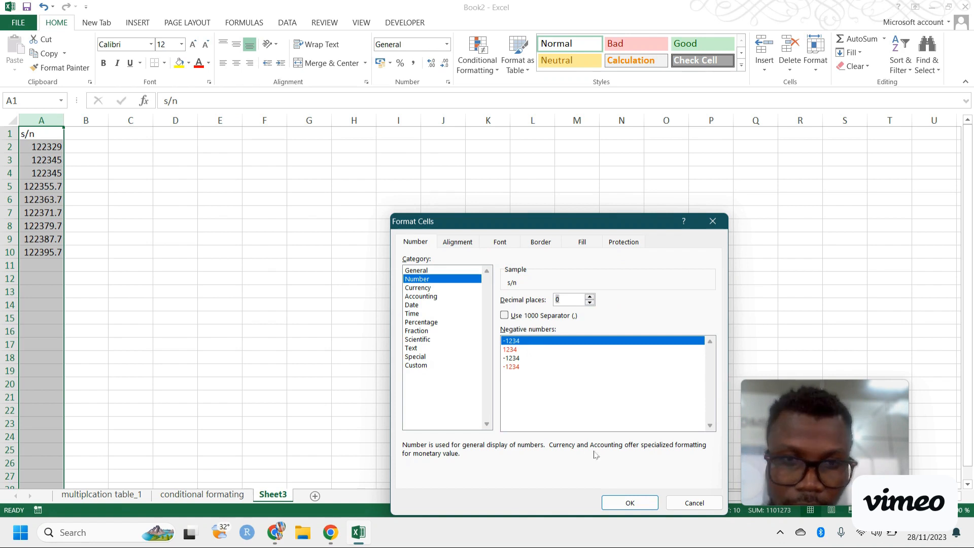
pyautogui.click(630, 503)
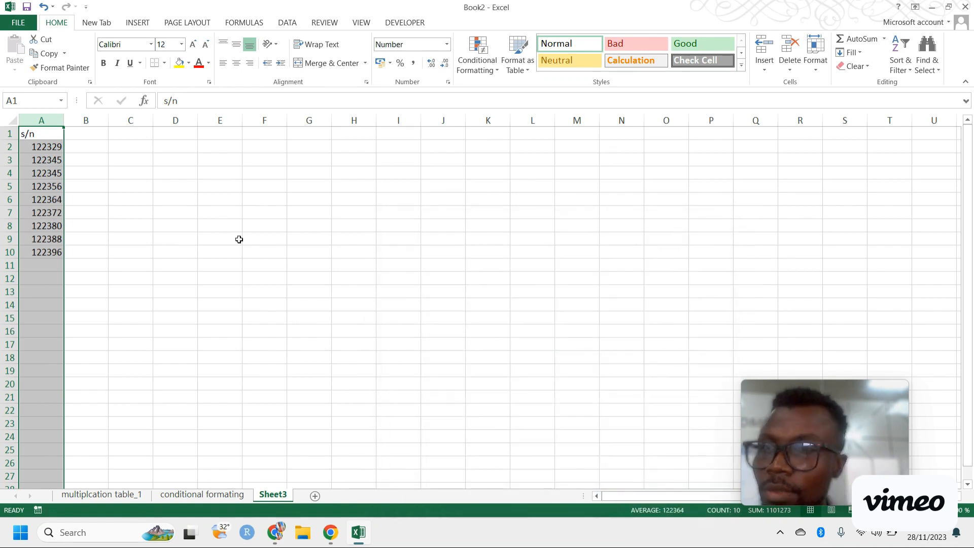
pyautogui.click(85, 136)
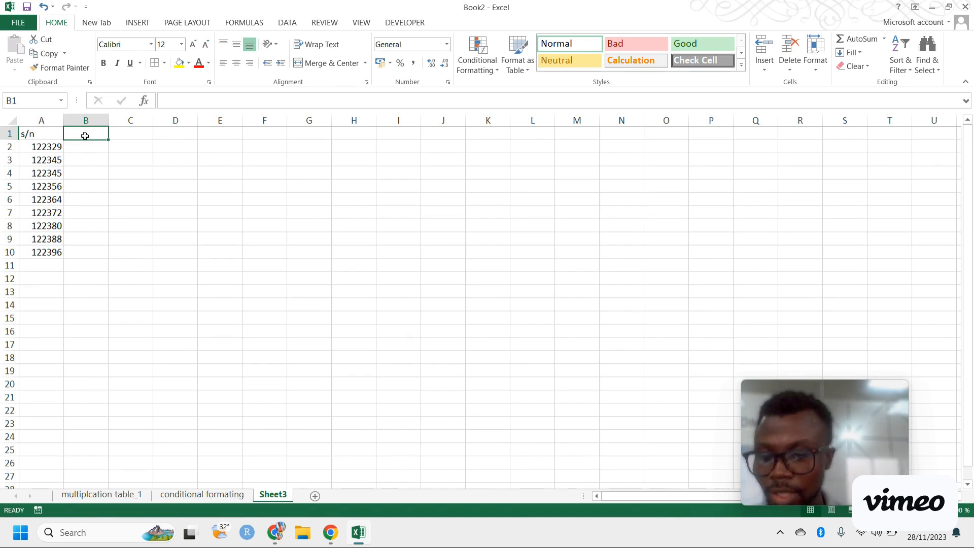
# Enter the heading 'Class' in cell B1
pyautogui.write('Clsaa')
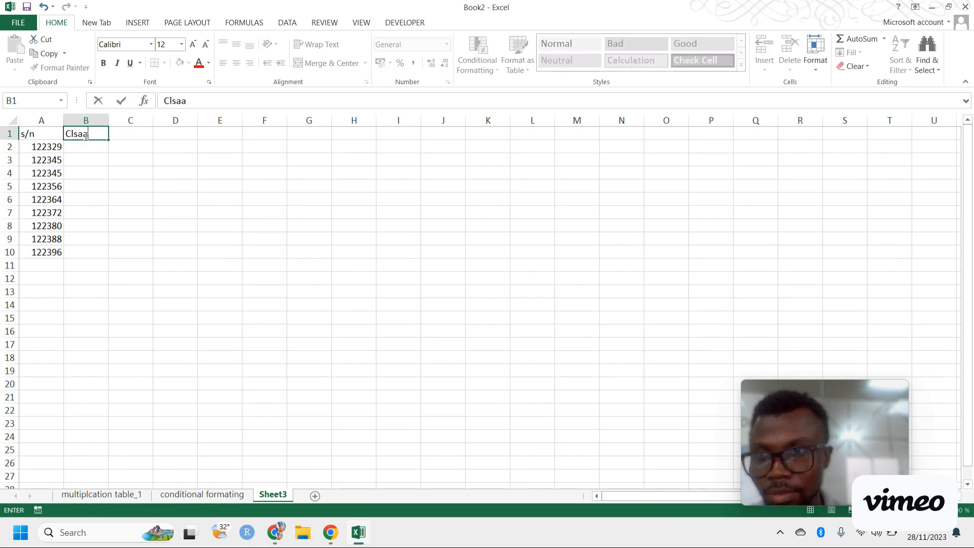
pyautogui.press('BackSpace')
pyautogui.press('BackSpace')
pyautogui.press('BackSpace')
pyautogui.write('ass')
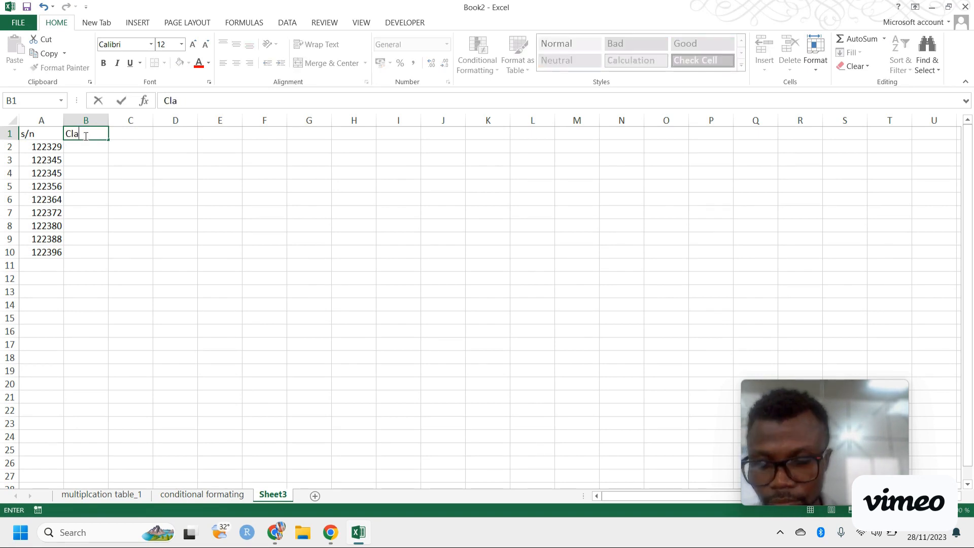
pyautogui.press('Return')
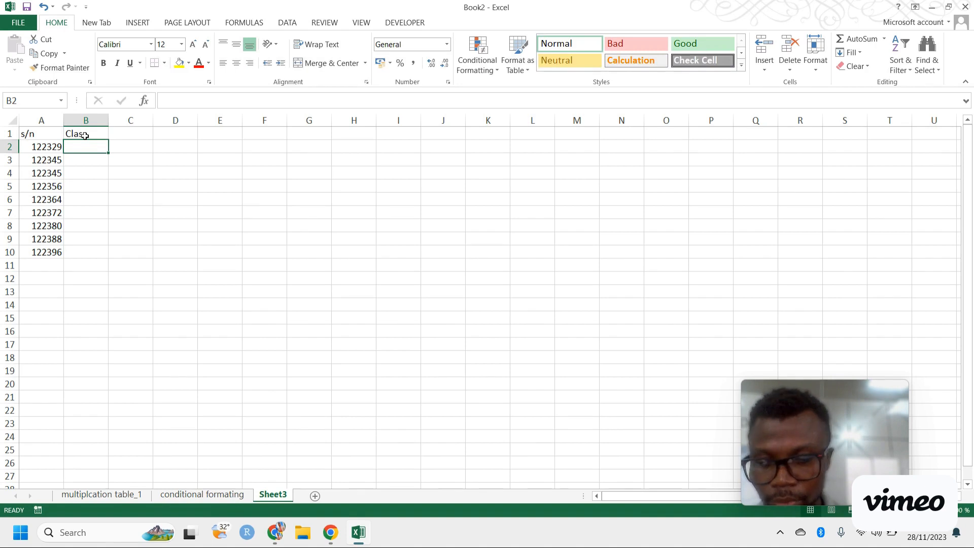
# Enter JSS1 in B2 and fill it down to B10
pyautogui.write('J')
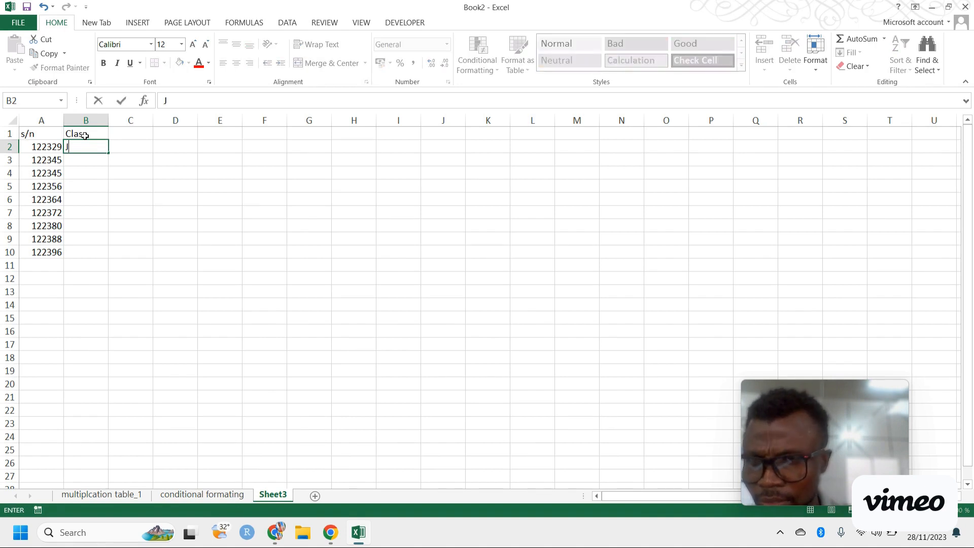
pyautogui.write('SS!')
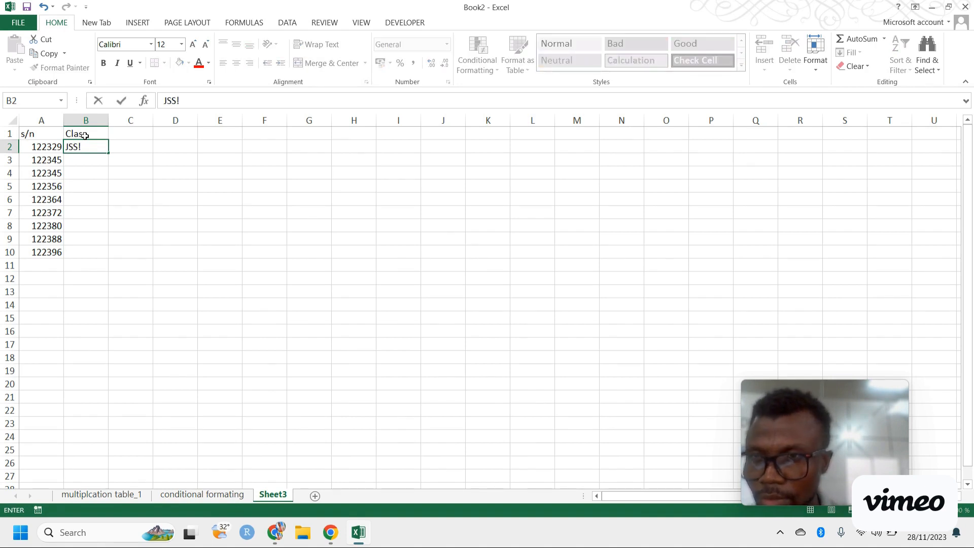
pyautogui.press('BackSpace')
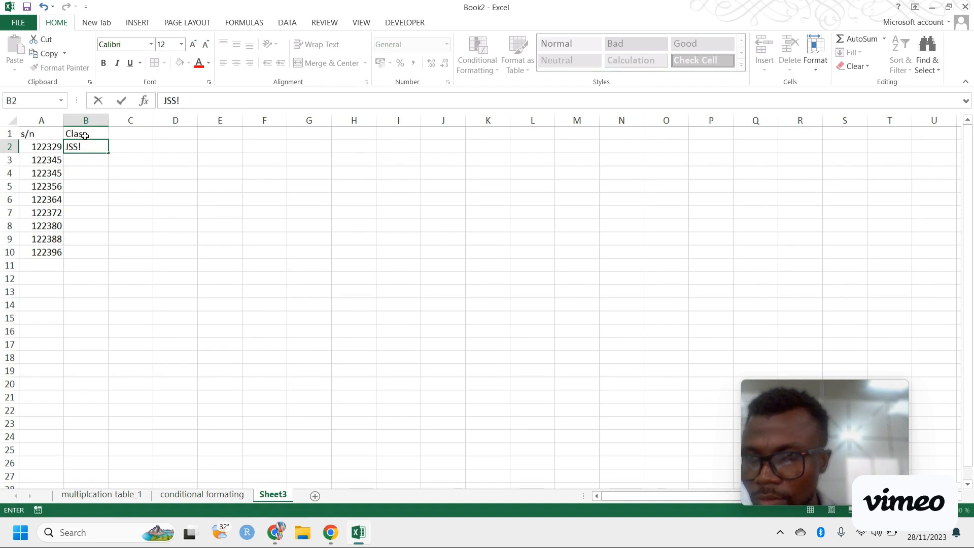
pyautogui.press('Return')
pyautogui.click(88, 146)
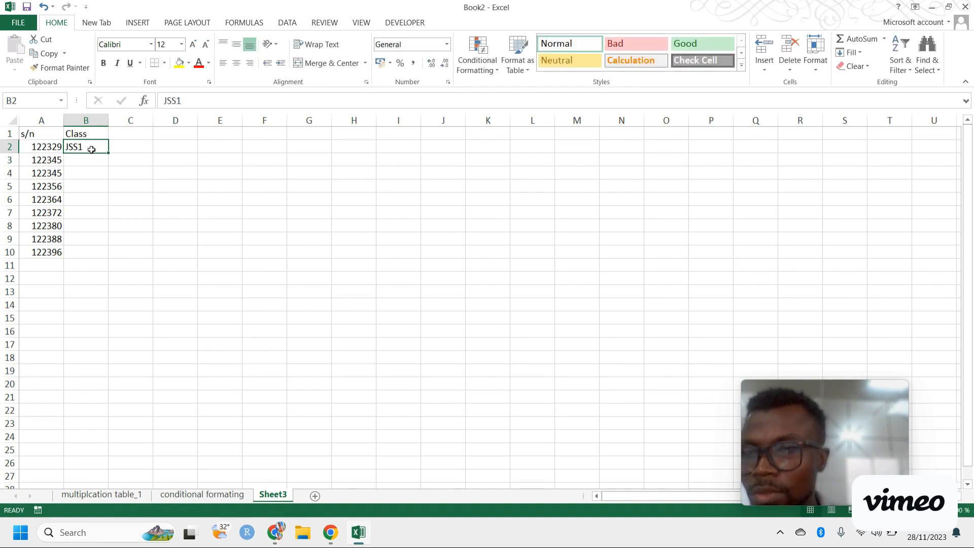
pyautogui.moveTo(108, 153); pyautogui.dragTo(112, 258)
# Copy JSS1 from B2 and select B3:B10 as the paste target
pyautogui.click(81, 148)
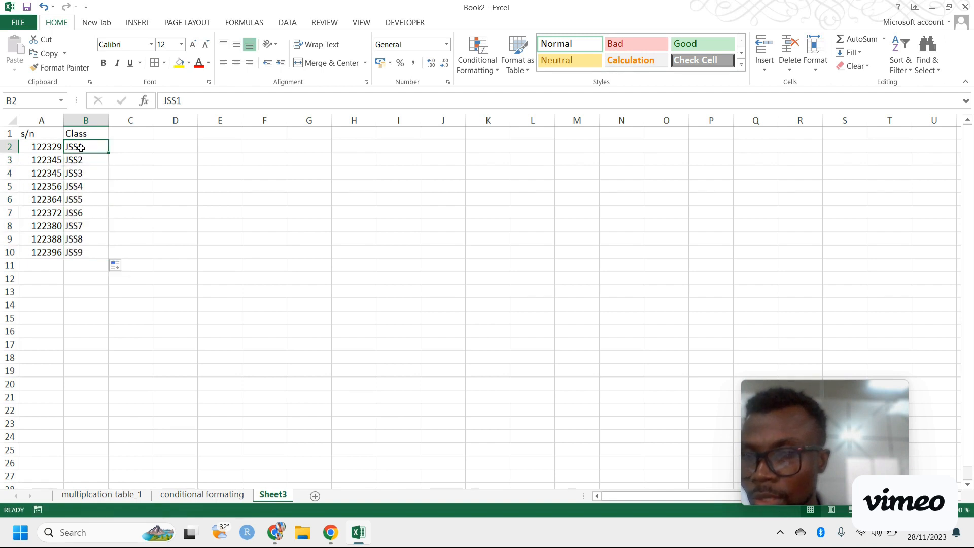
pyautogui.hotkey('ctrl', 'c')
pyautogui.moveTo(81, 159); pyautogui.dragTo(91, 253)
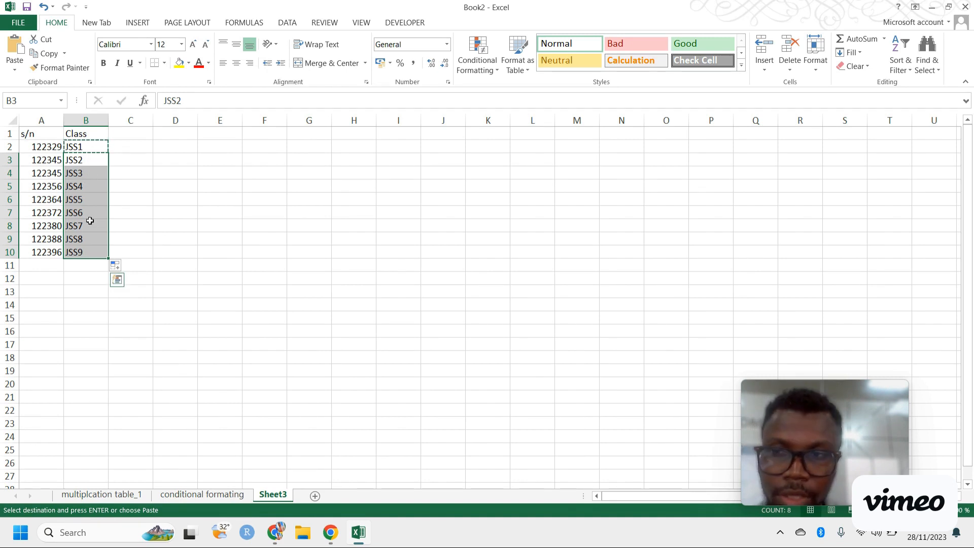
# Paste JSS1 into B3:B10 and change A3's serial number to 122370
pyautogui.hotkey('ctrl', 'v')
pyautogui.click(61, 163)
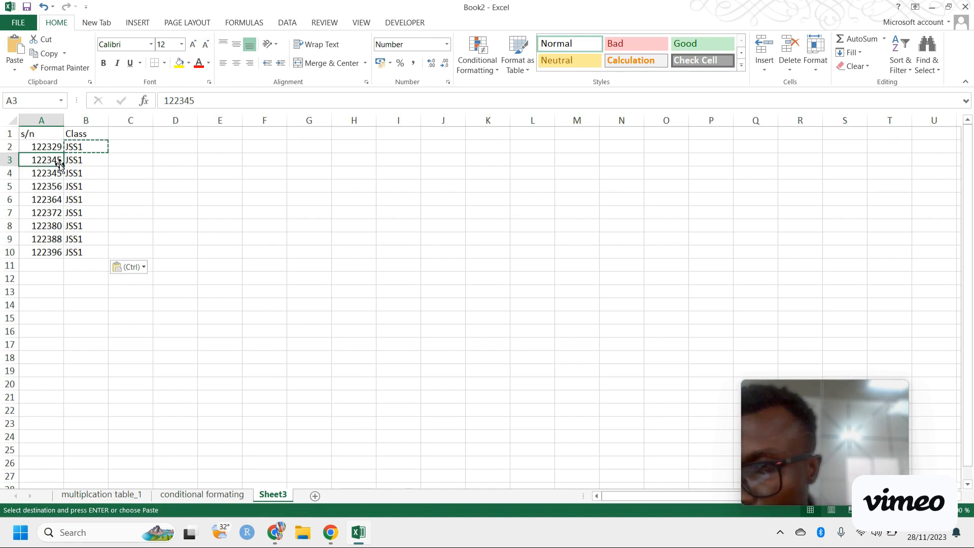
pyautogui.doubleClick(60, 165)
pyautogui.doubleClick(57, 160)
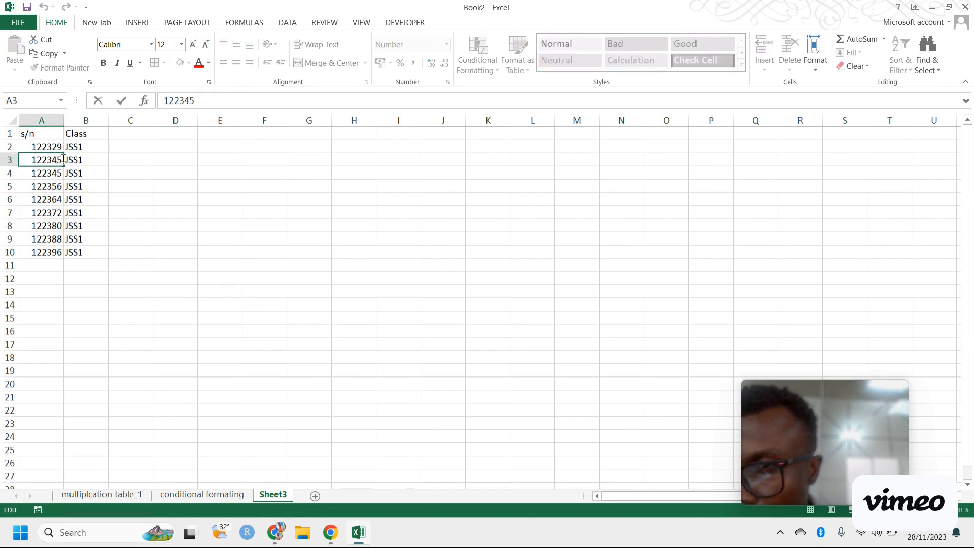
pyautogui.press('BackSpace')
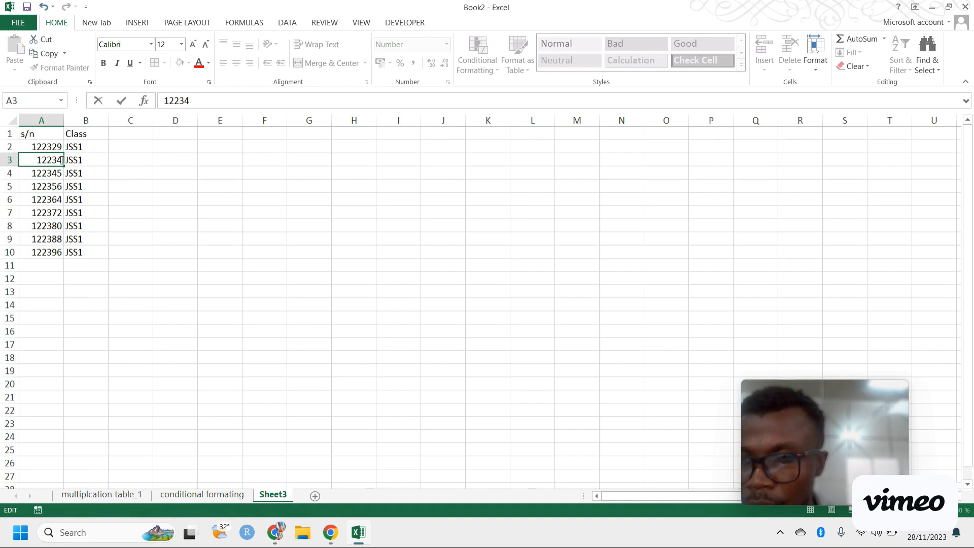
pyautogui.press('BackSpace')
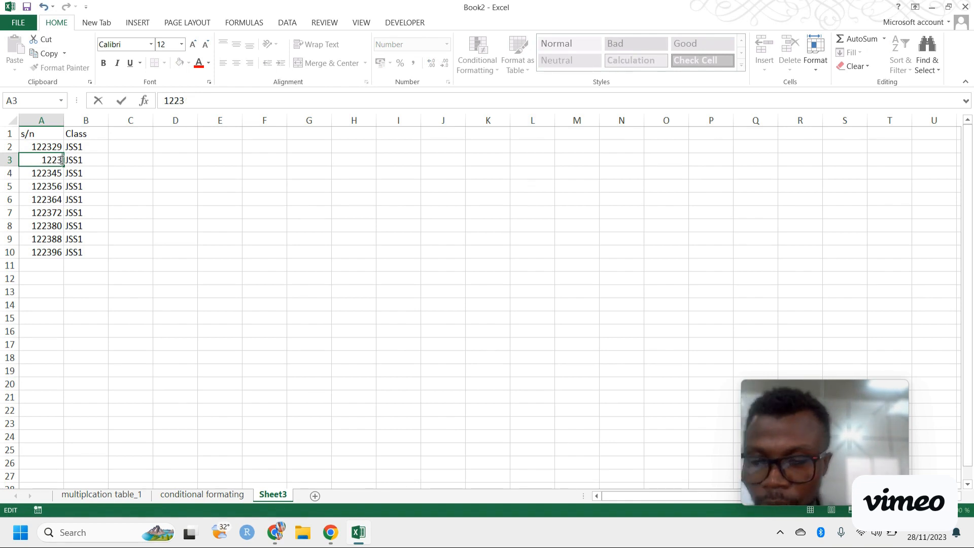
pyautogui.write('70')
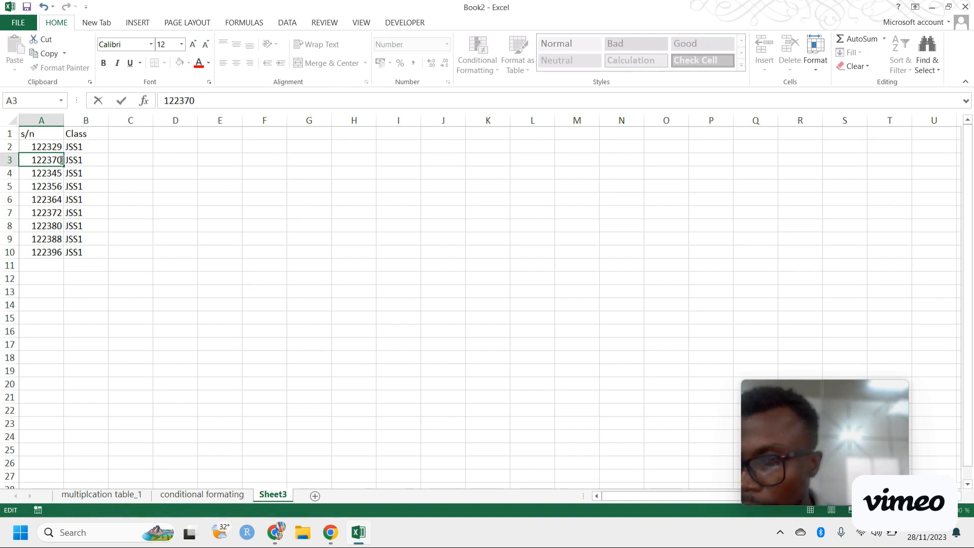
pyautogui.press('Return')
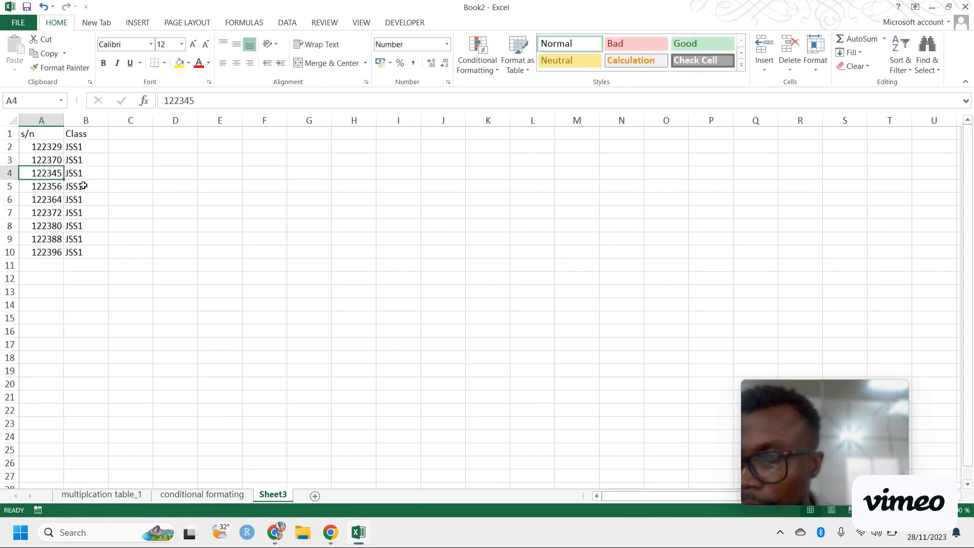
pyautogui.click(134, 134)
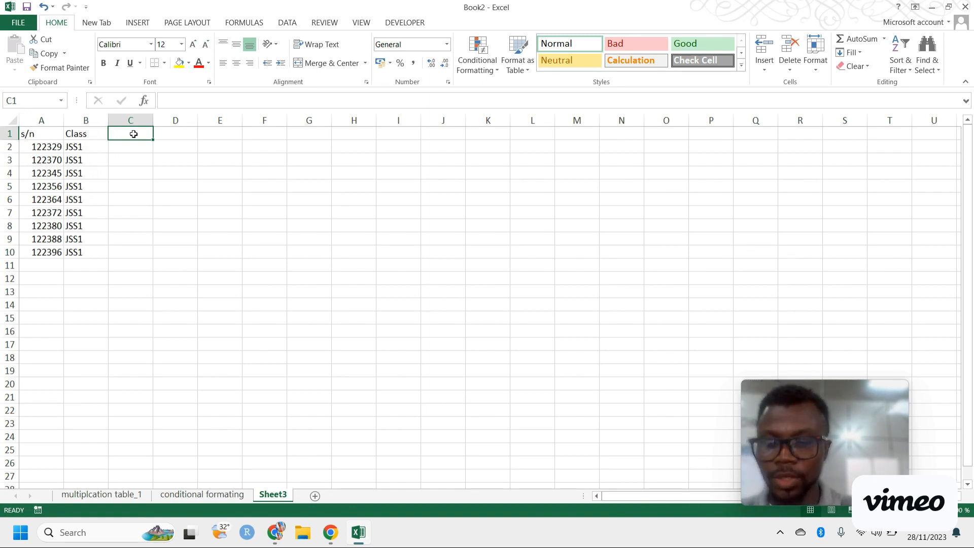
# Enter the heading 'Addmission No.' in cell C1
pyautogui.write('Addmissi')
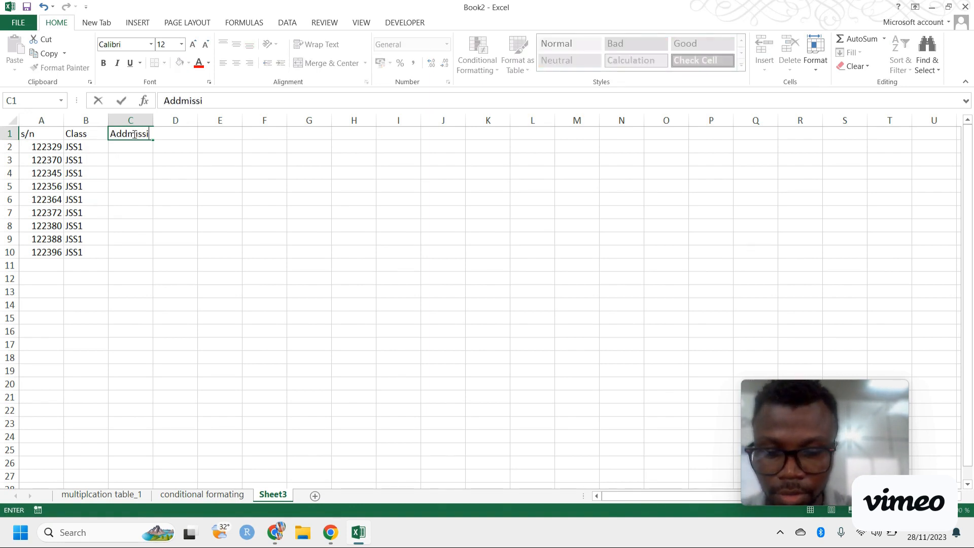
pyautogui.write('on')
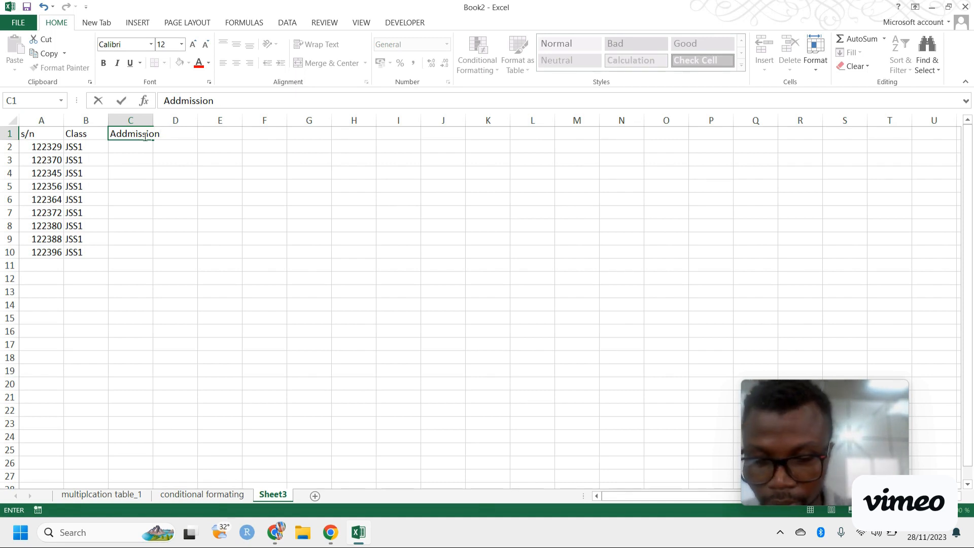
pyautogui.write('No.')
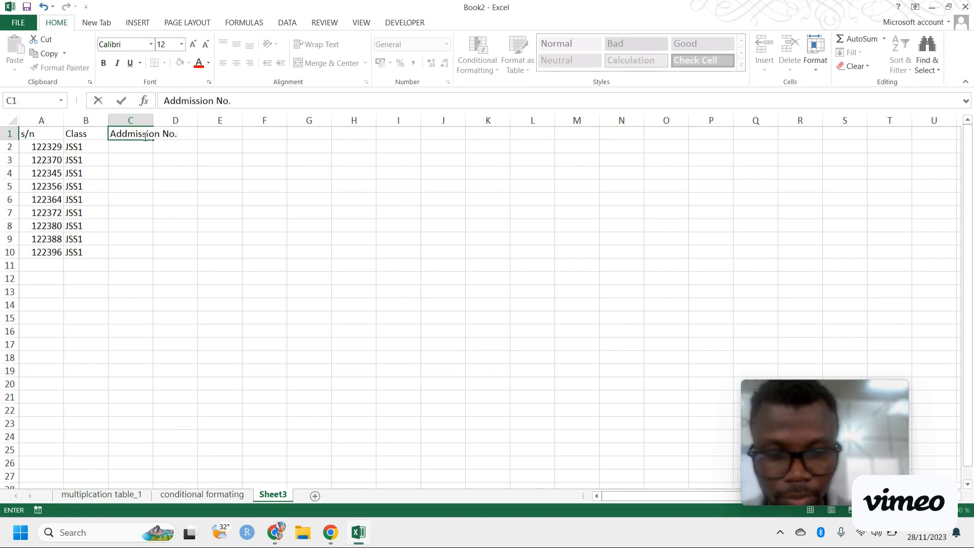
pyautogui.press('Return')
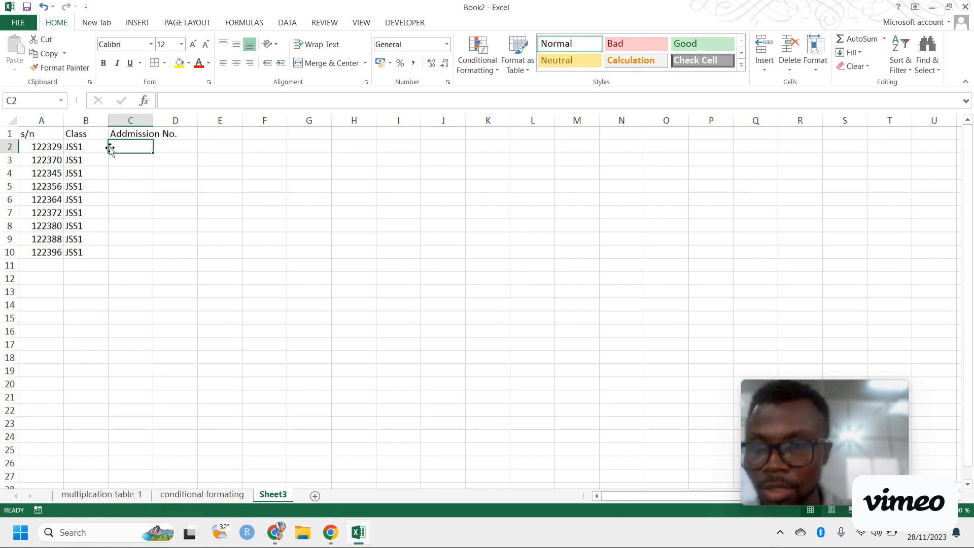
# Enter JSS1/122329 in C2 and autofit column C to its header
pyautogui.write('J')
pyautogui.press('capslock')
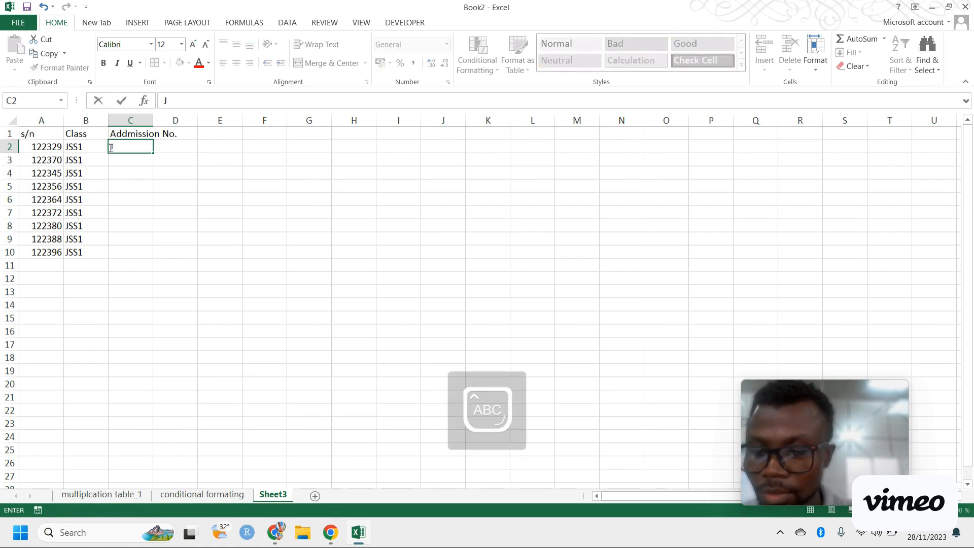
pyautogui.write('SS1')
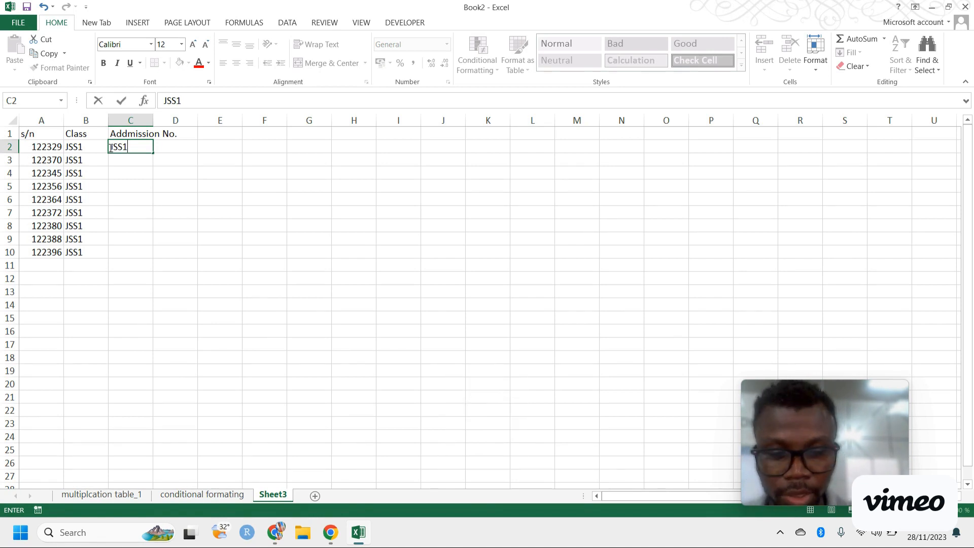
pyautogui.write('/122')
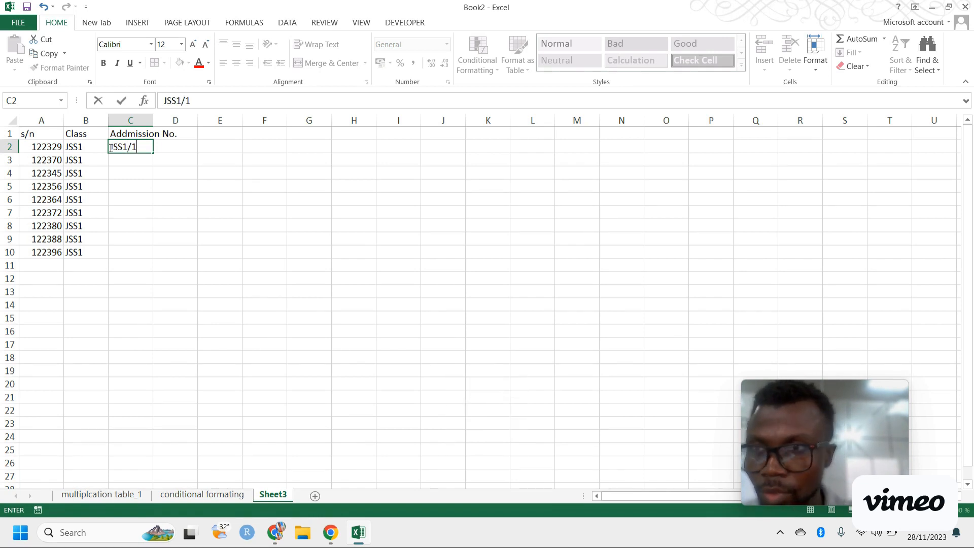
pyautogui.write('32')
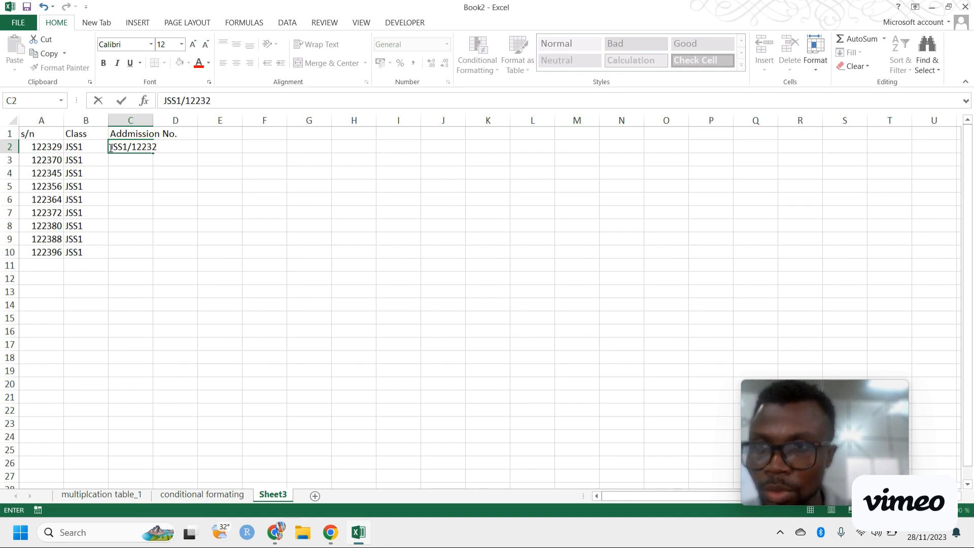
pyautogui.write('9')
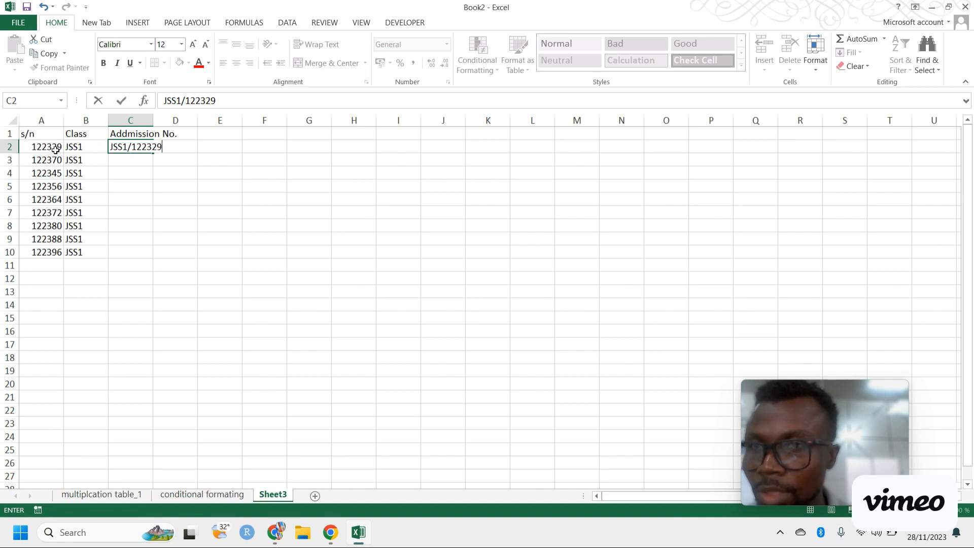
pyautogui.press('Return')
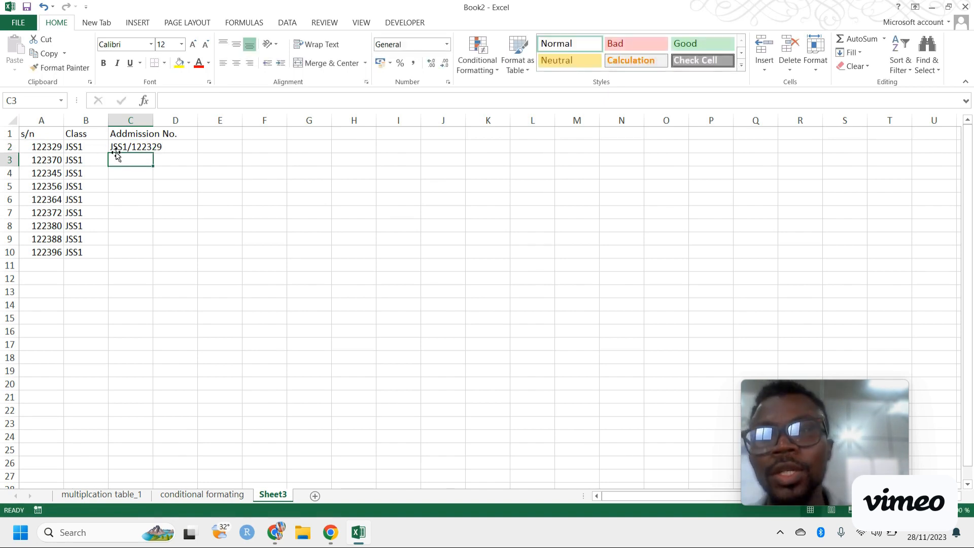
pyautogui.doubleClick(153, 120)
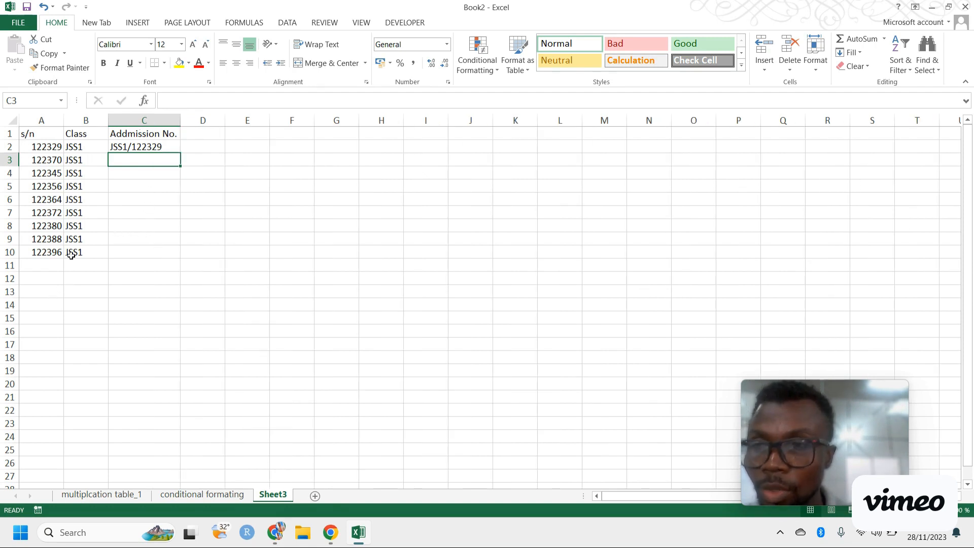
# Replace C2 with the formula =CONCATENATE(B2,A2)
pyautogui.click(136, 146)
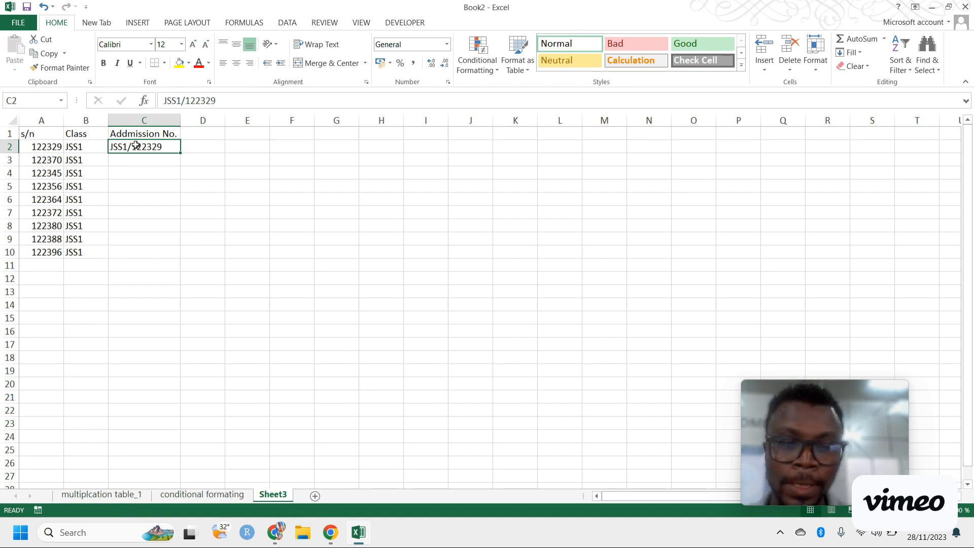
pyautogui.write('=CONC')
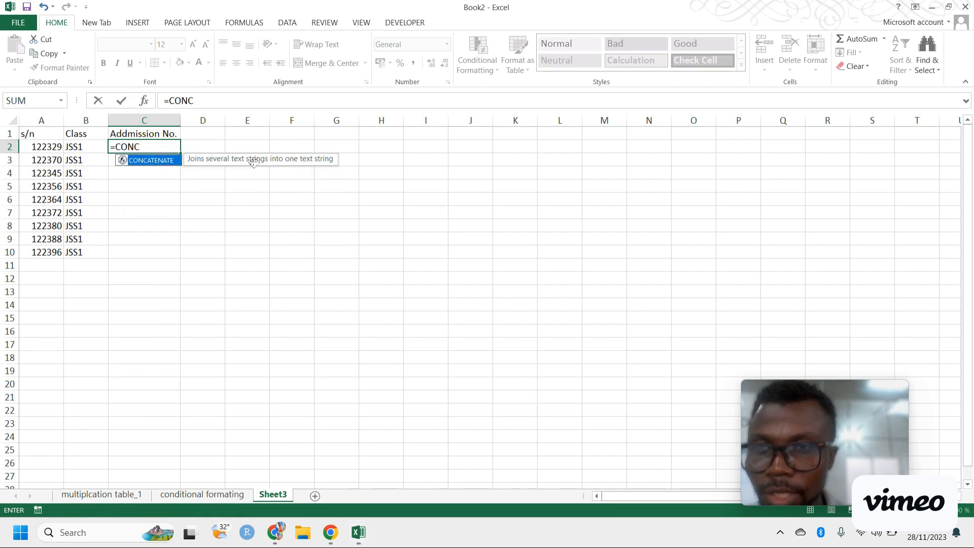
pyautogui.doubleClick(157, 161)
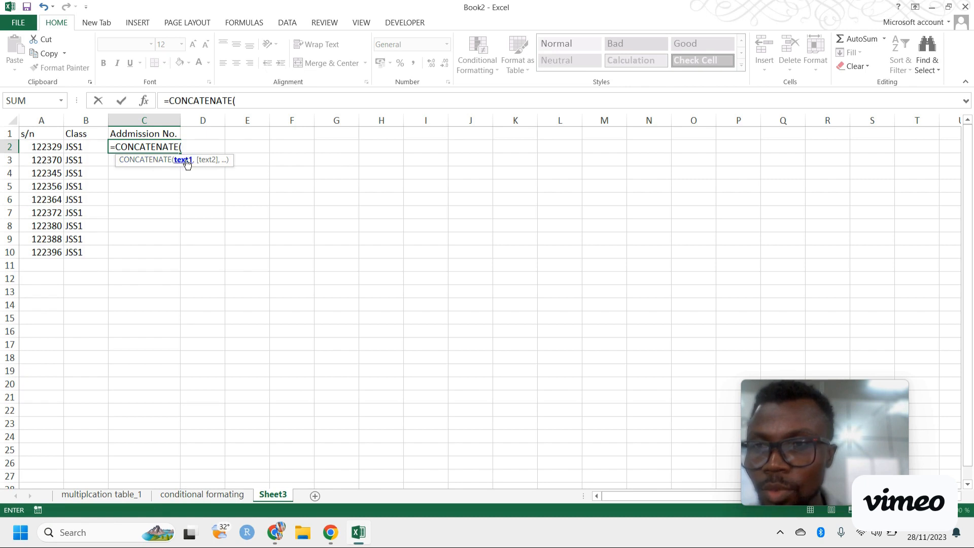
pyautogui.click(84, 147)
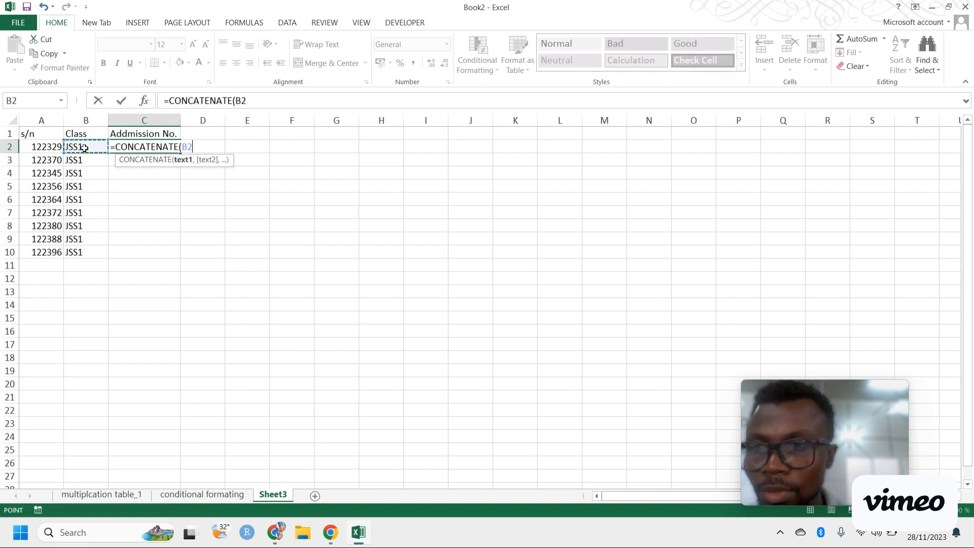
pyautogui.write(',')
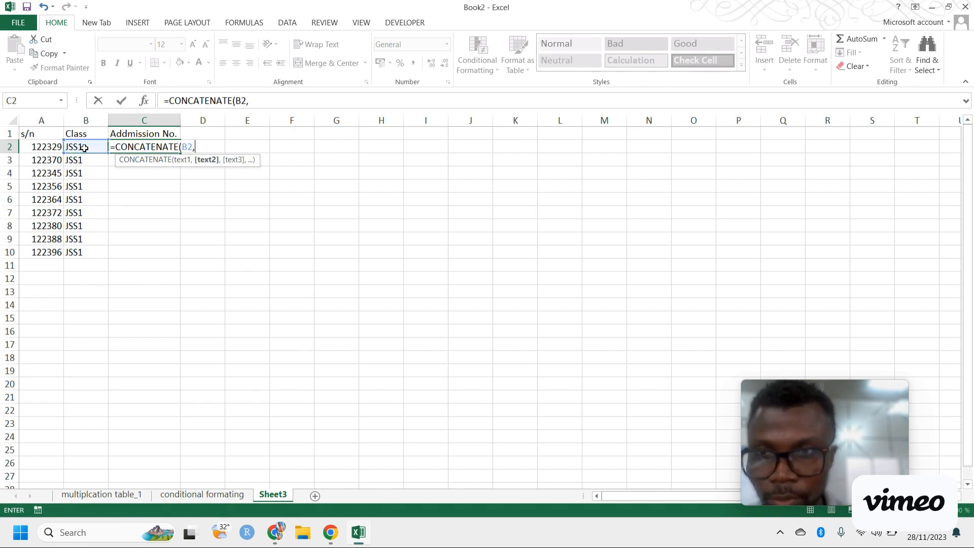
pyautogui.click(44, 148)
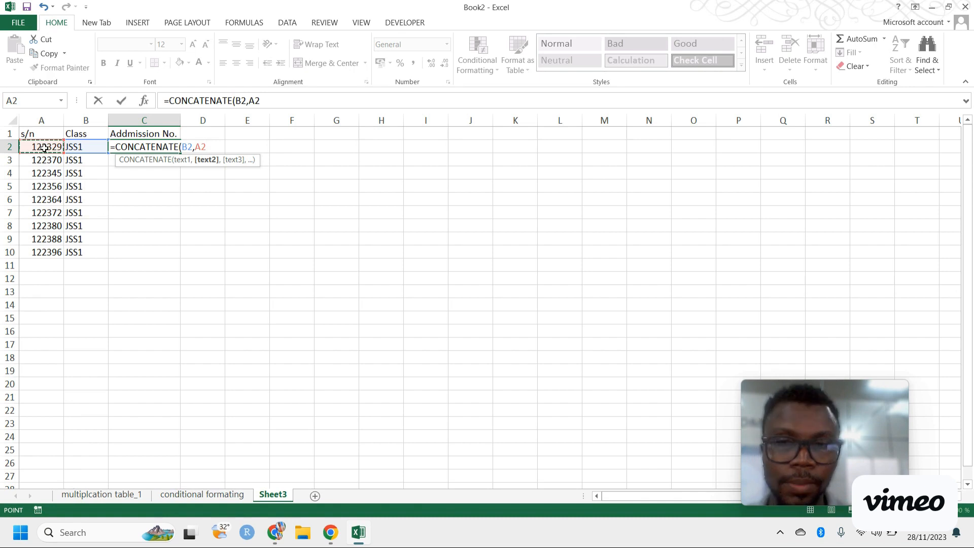
pyautogui.press('Return')
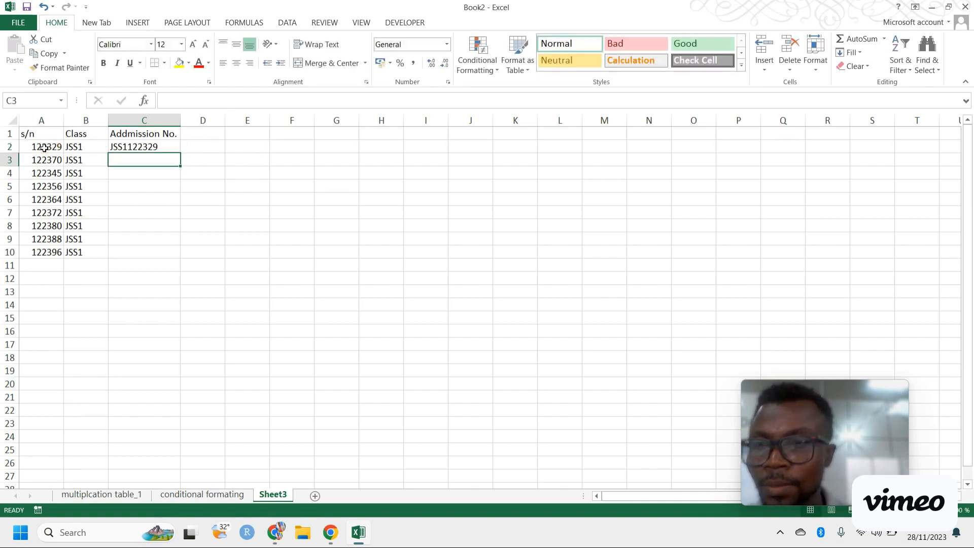
# Clear C2 and start retyping the formula as =CONCATENATE(B2,
pyautogui.click(145, 147)
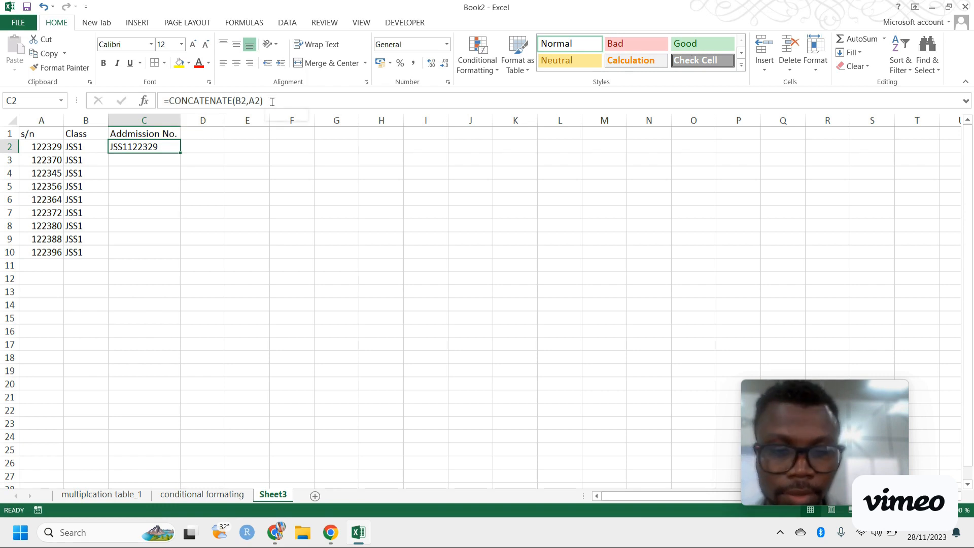
pyautogui.press('Delete')
pyautogui.write('=')
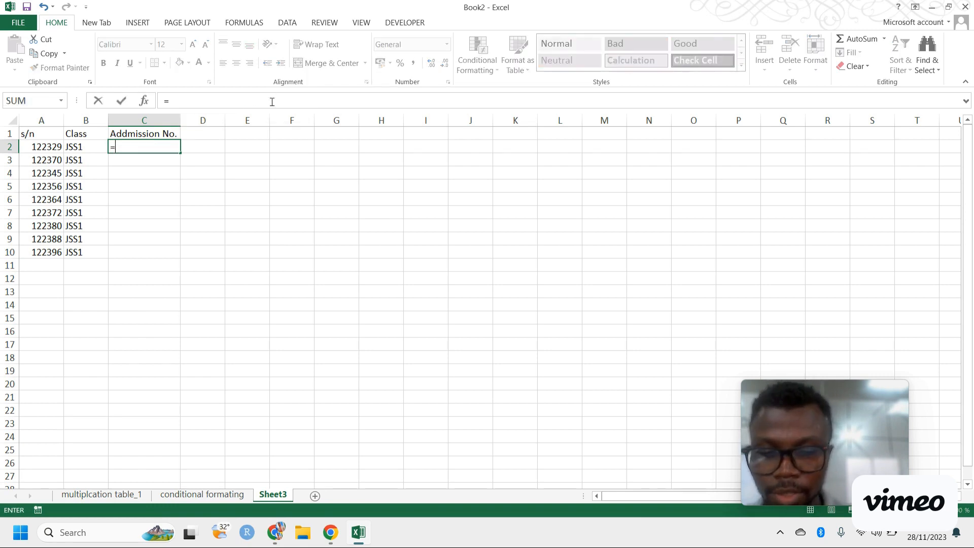
pyautogui.write('CON')
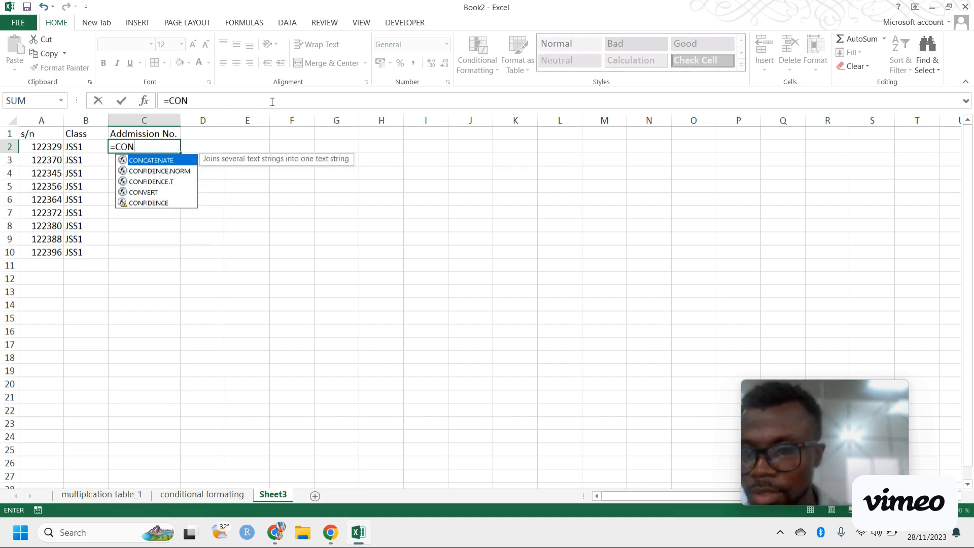
pyautogui.doubleClick(162, 161)
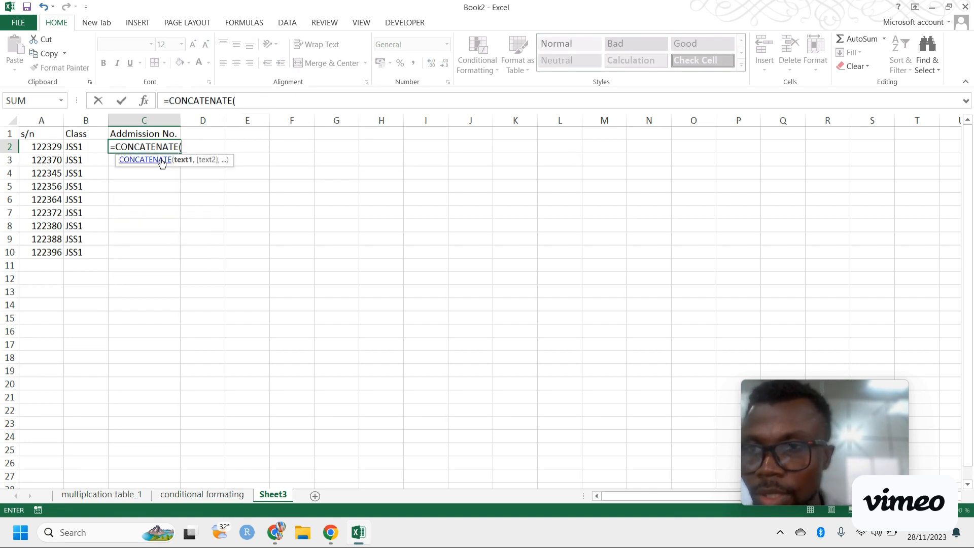
pyautogui.click(84, 148)
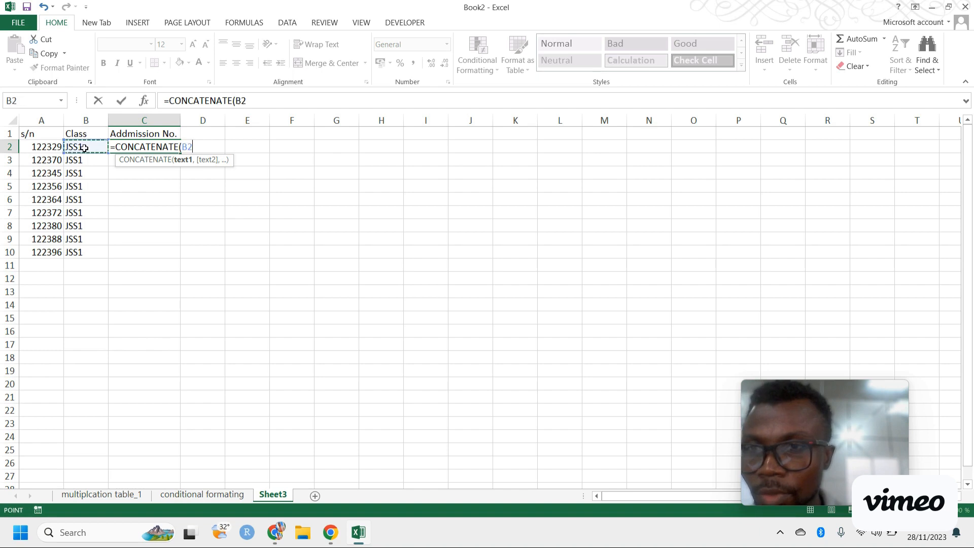
pyautogui.write(',"/",')
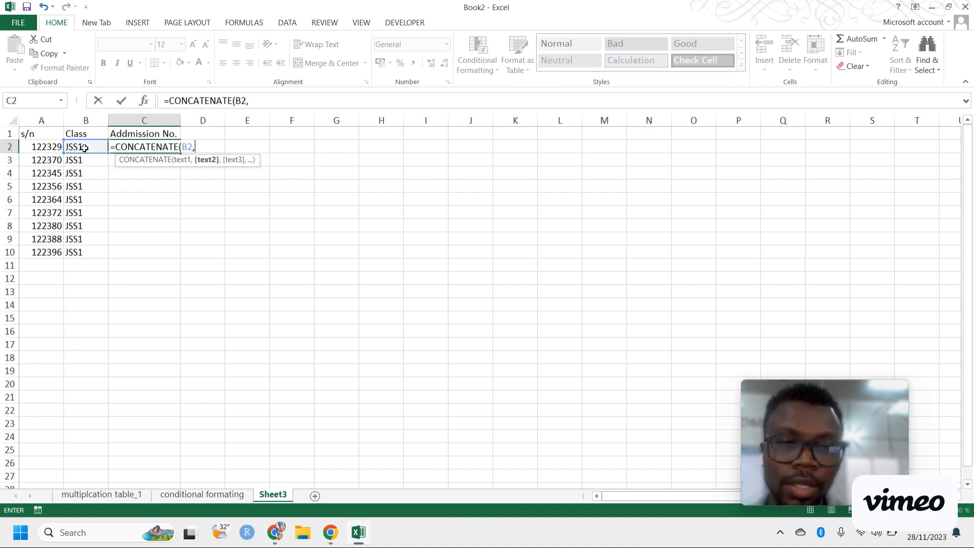
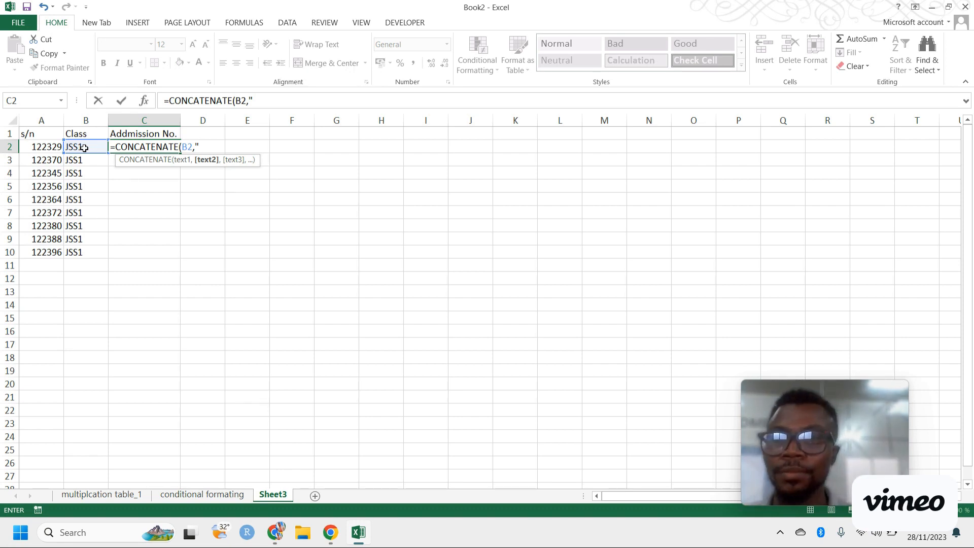
# Complete =CONCATENATE(B2,"/",A2) in C2 so it shows the admission number JSS1/122320
pyautogui.write('/')
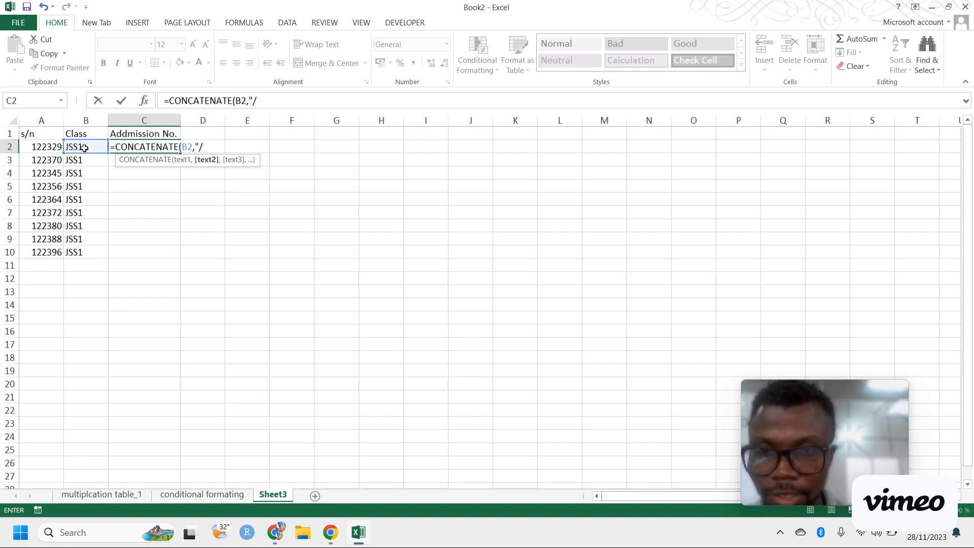
pyautogui.write('",')
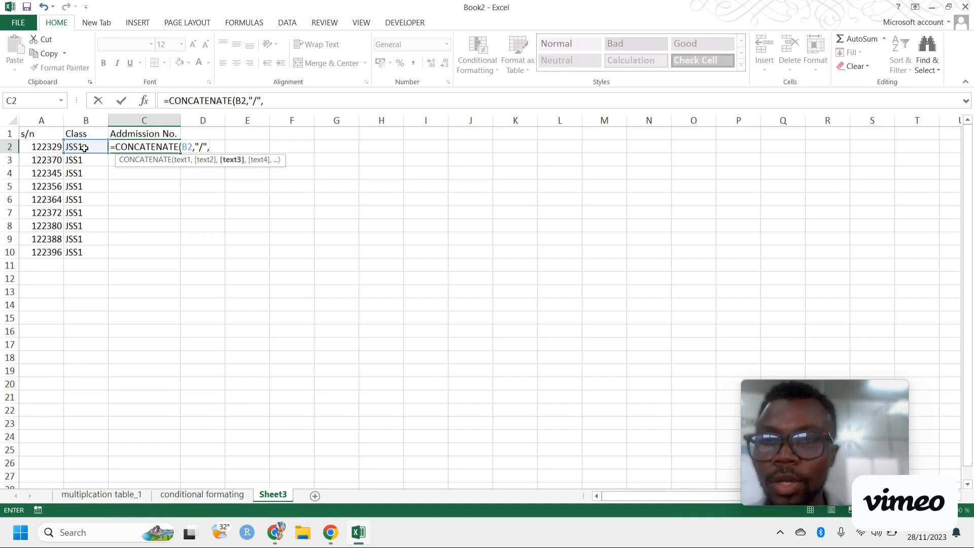
pyautogui.click(45, 148)
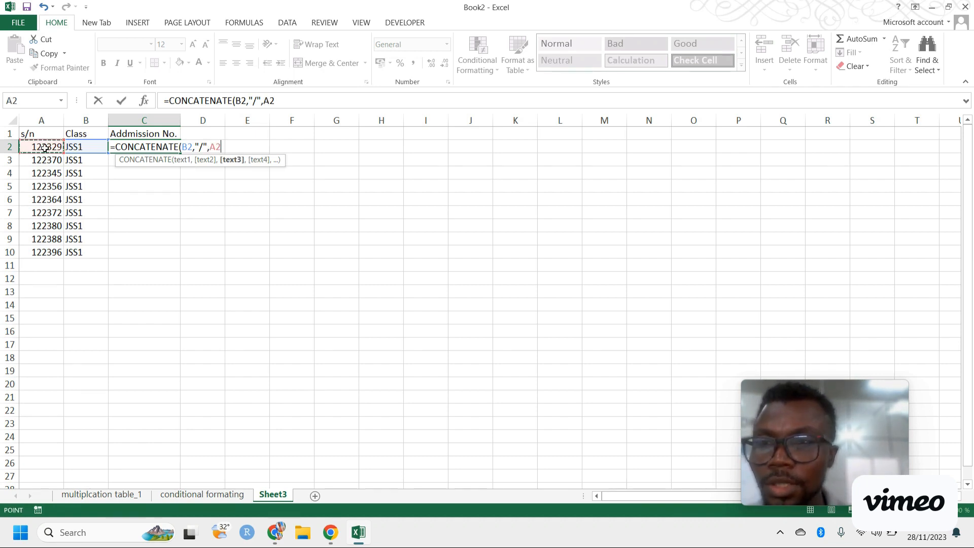
pyautogui.write(')')
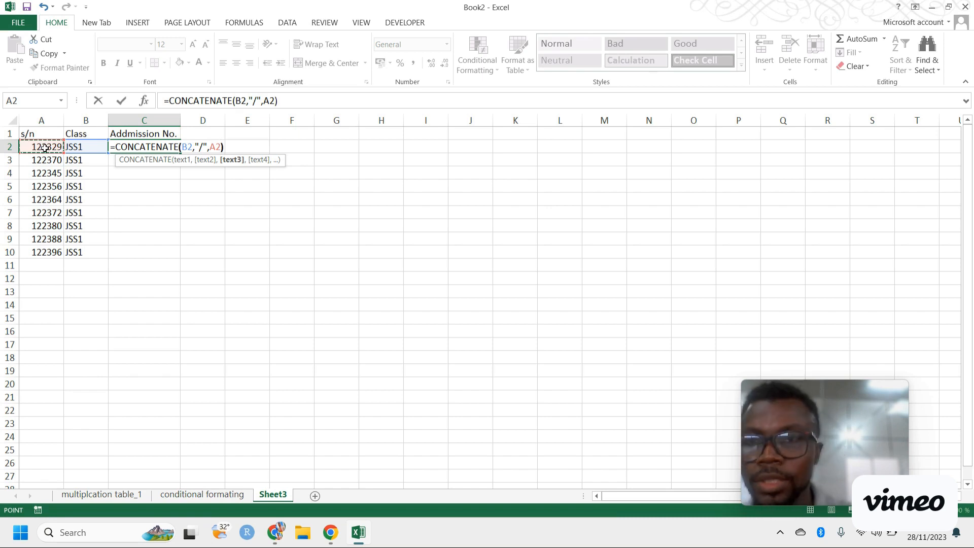
pyautogui.press('Return')
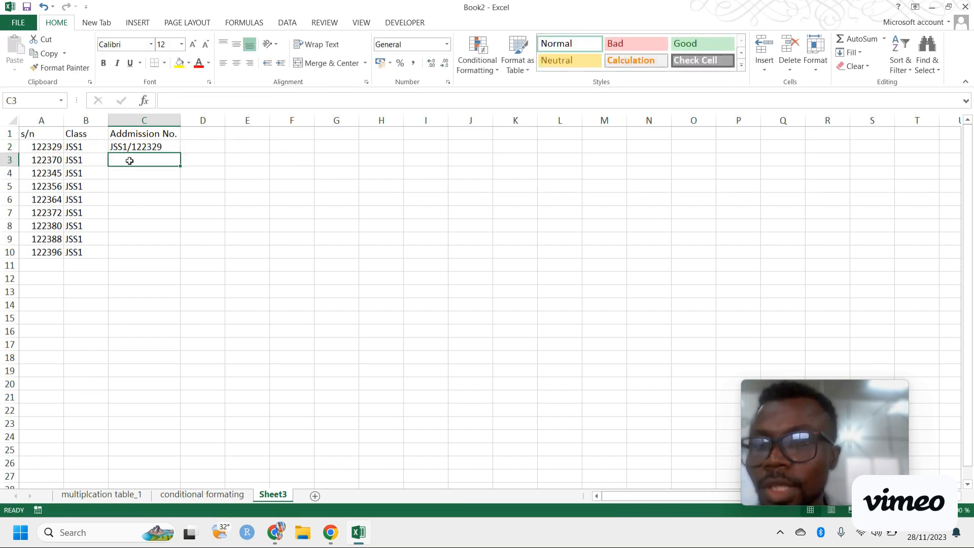
pyautogui.click(145, 150)
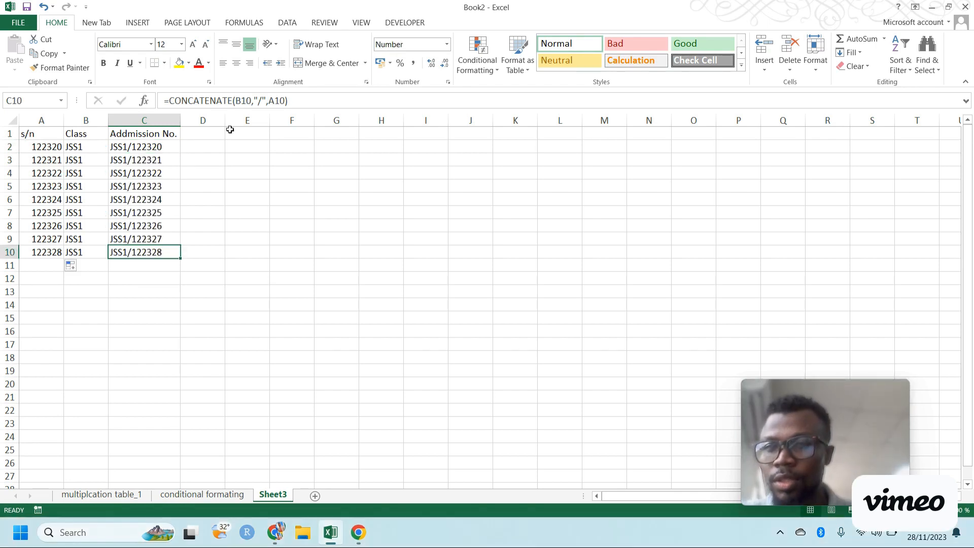
pyautogui.click(219, 135)
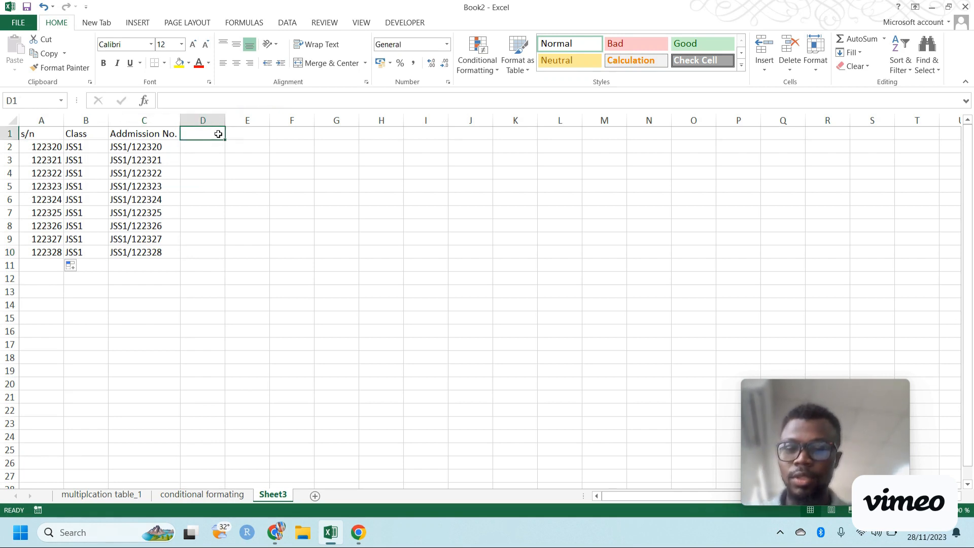
pyautogui.write('First')
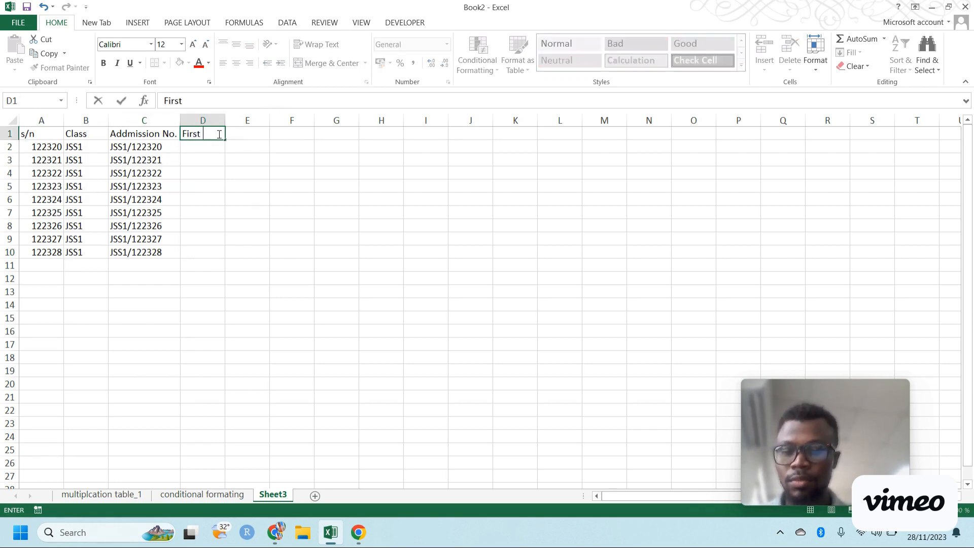
pyautogui.write(' name')
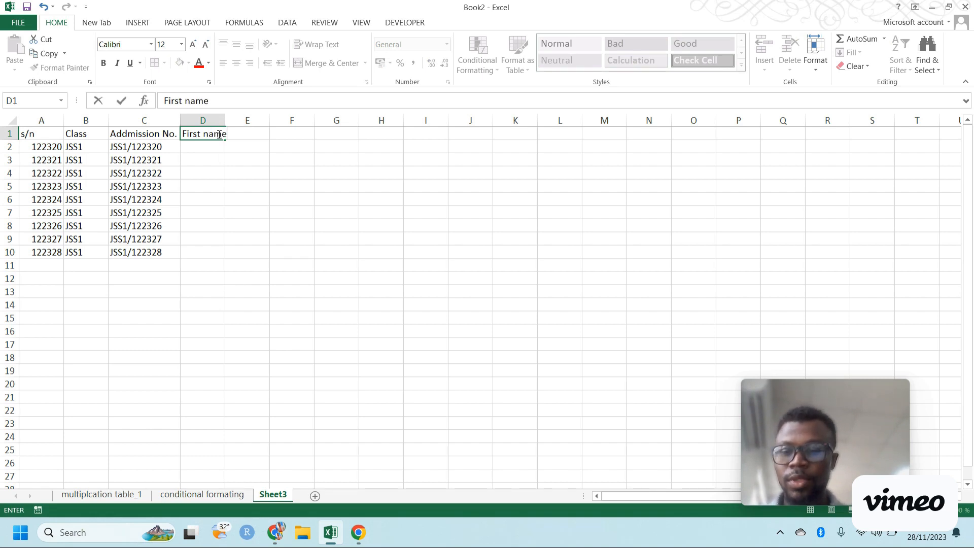
pyautogui.press('Tab')
pyautogui.write('Surname')
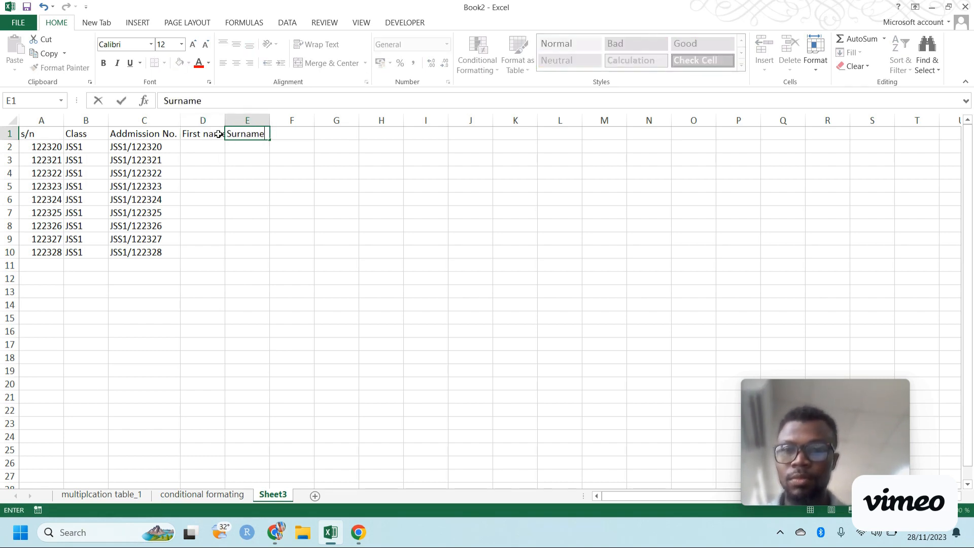
pyautogui.press('Return')
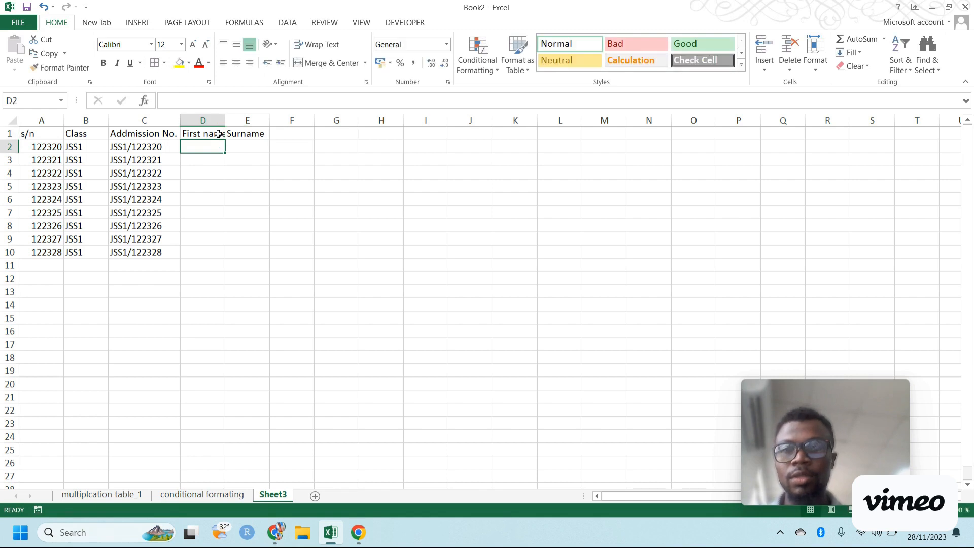
pyautogui.write('Azeez')
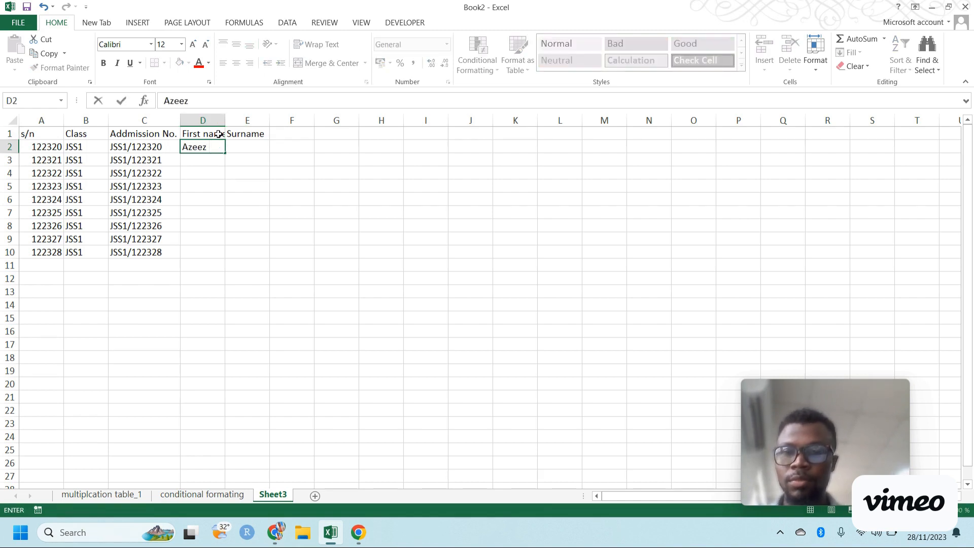
pyautogui.press('Tab')
pyautogui.write('A')
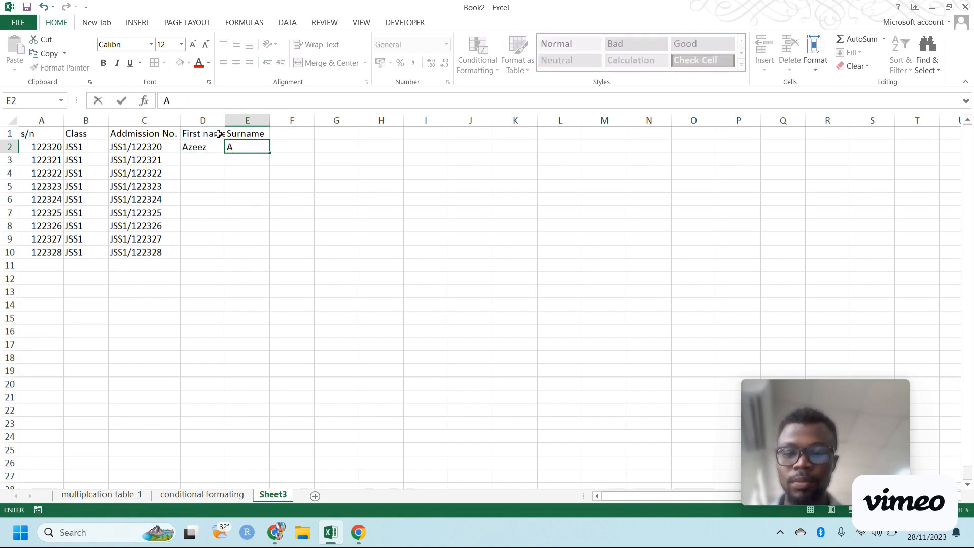
pyautogui.write('kintonde')
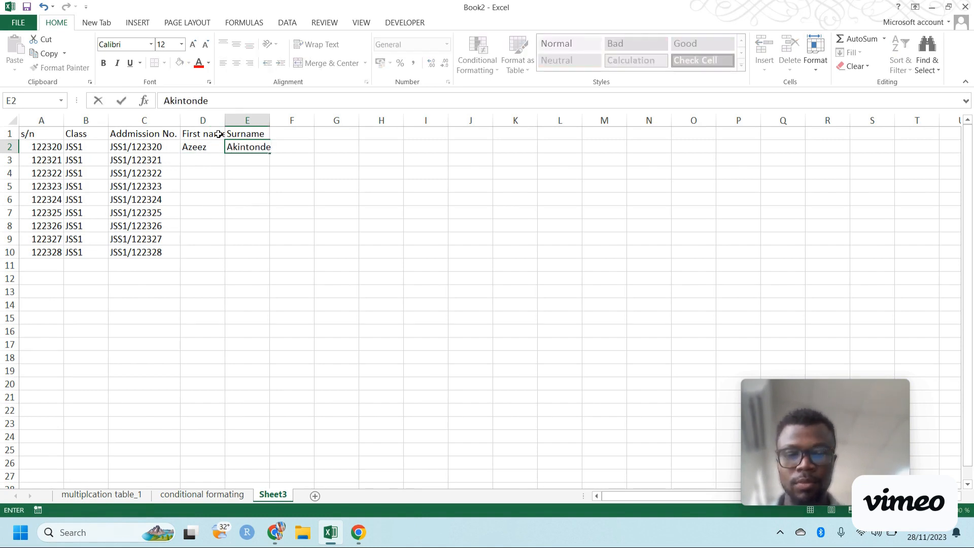
pyautogui.press('Return')
pyautogui.write('AB')
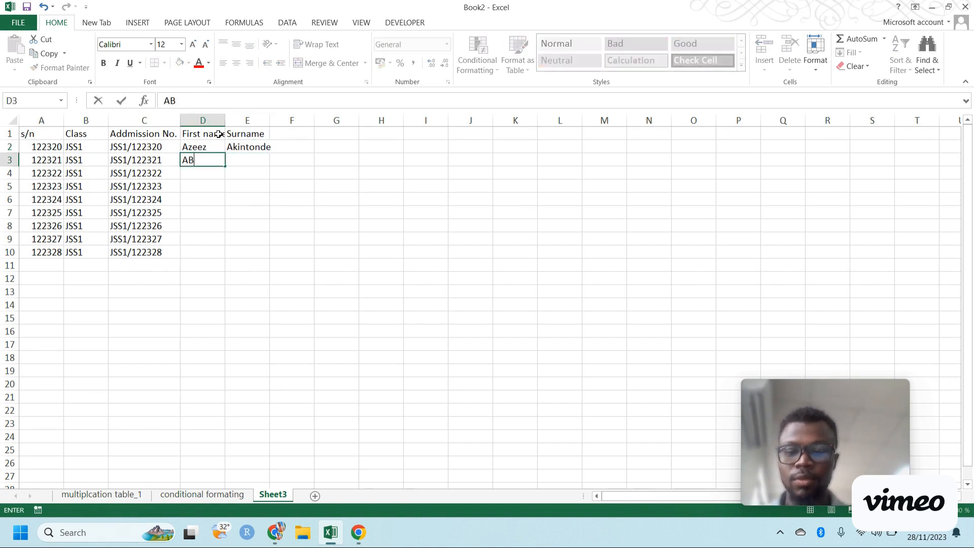
pyautogui.press('BackSpace')
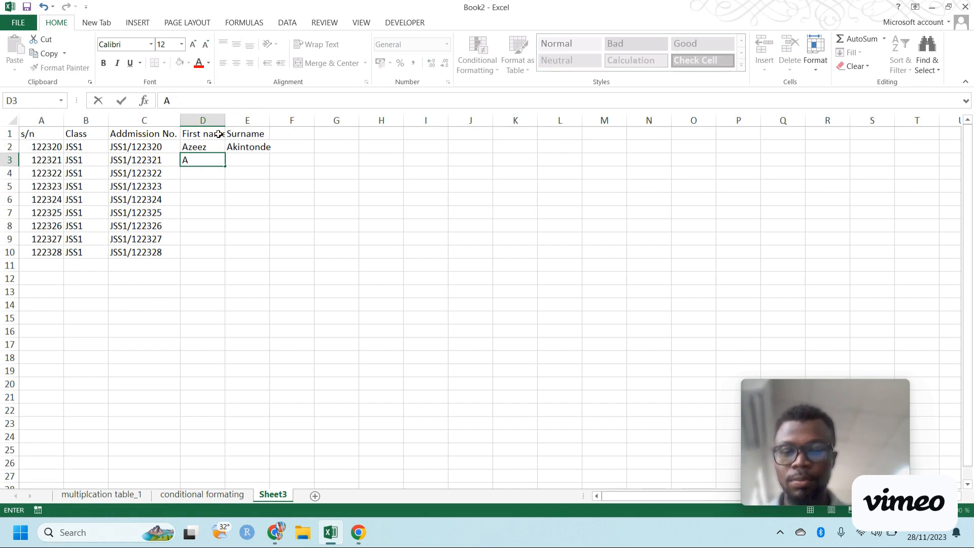
pyautogui.write('biola')
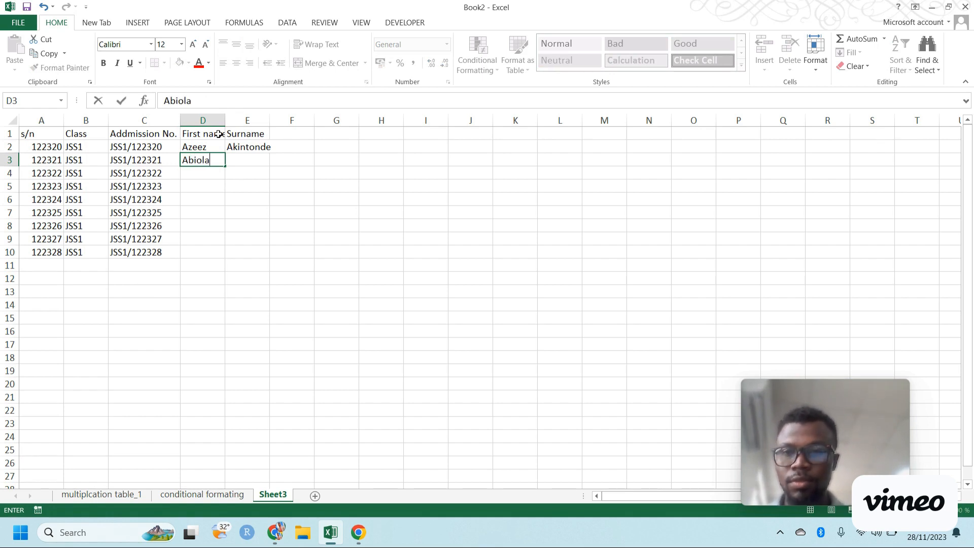
pyautogui.press('Tab')
pyautogui.write('S')
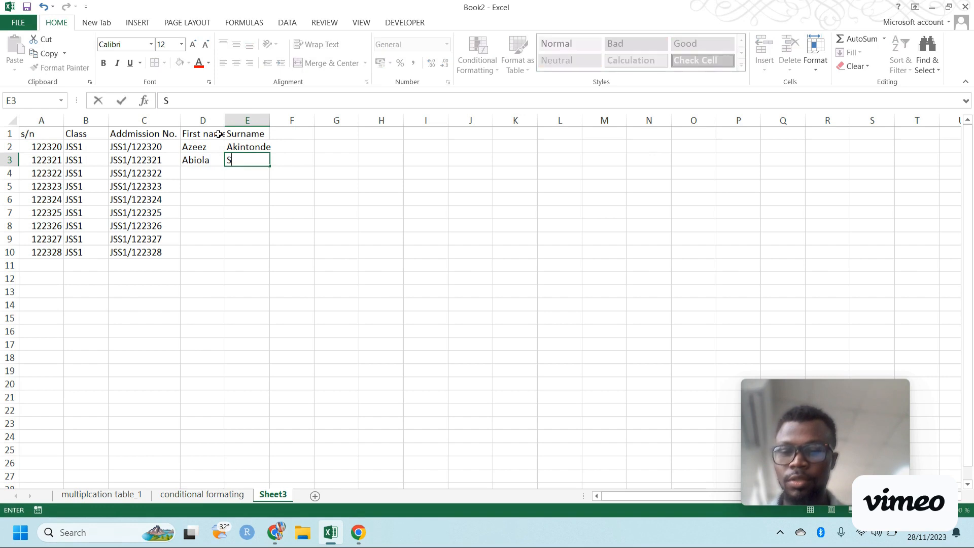
pyautogui.write('odiq')
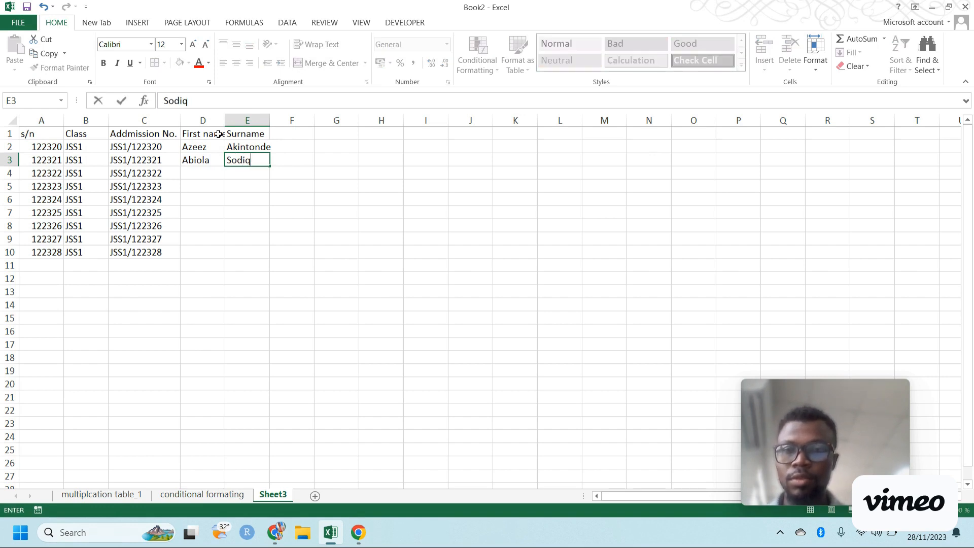
pyautogui.press('Return')
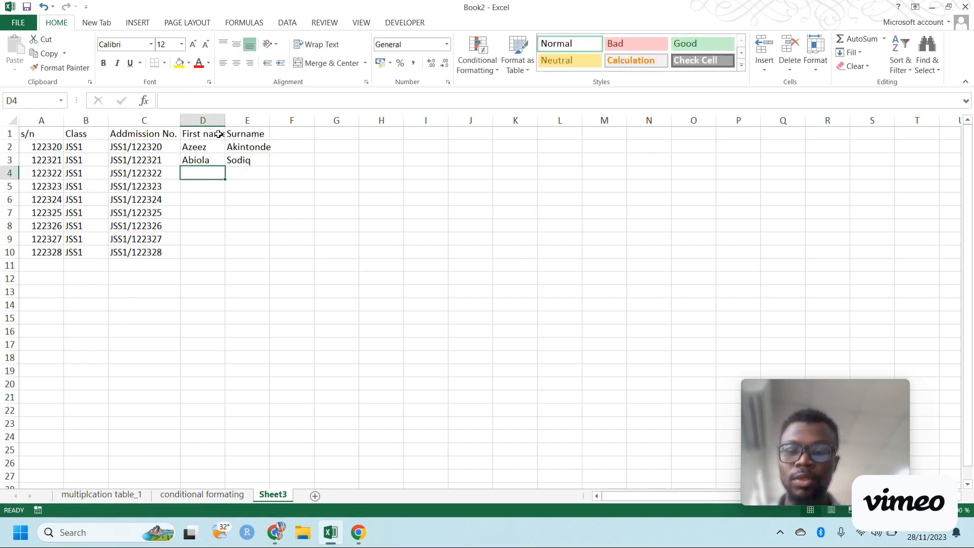
pyautogui.write('Joy')
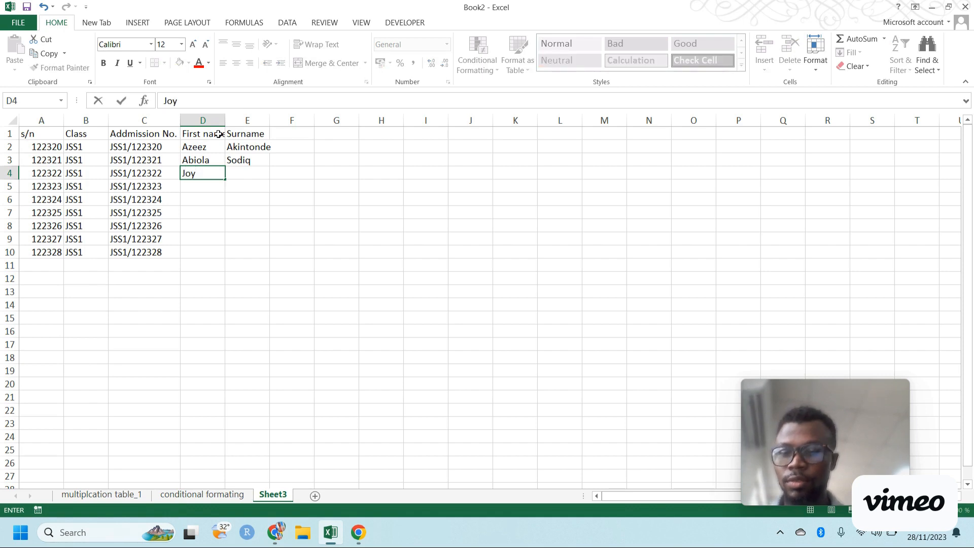
pyautogui.press('Tab')
pyautogui.write('Ri')
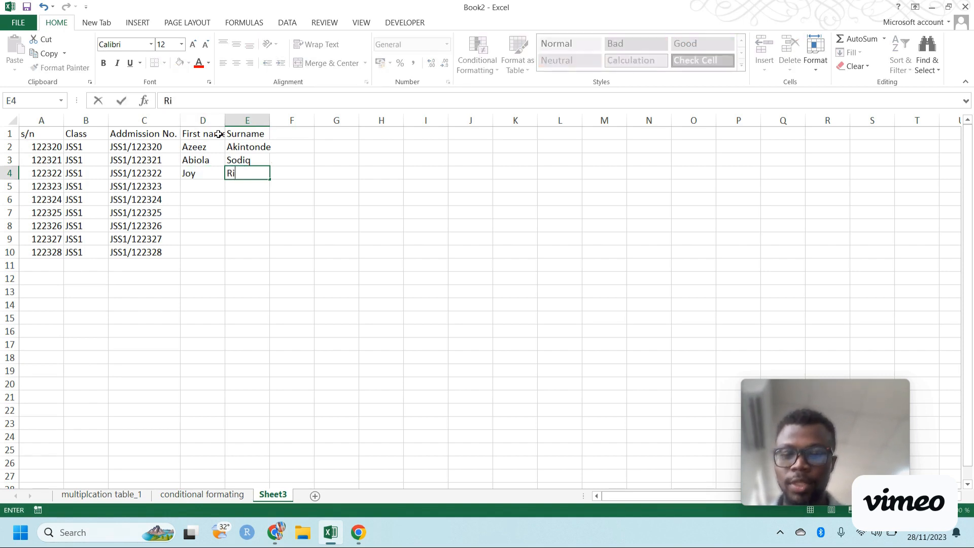
pyautogui.write('chman')
pyautogui.press('Return')
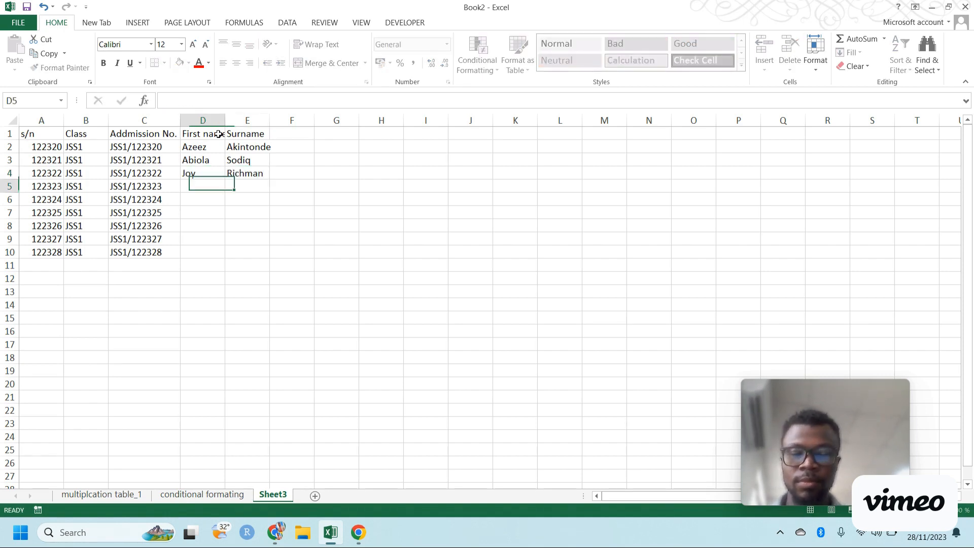
pyautogui.write('Anoth')
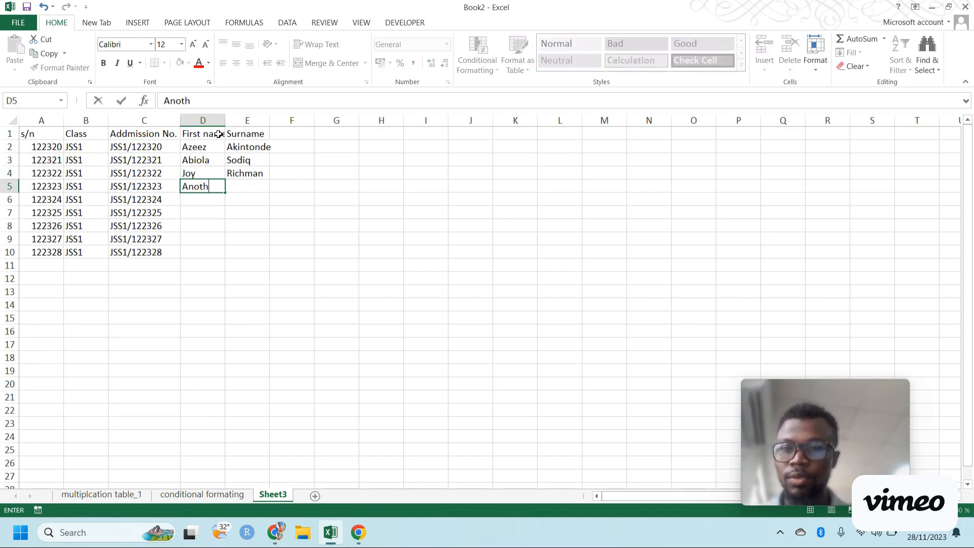
pyautogui.press('BackSpace')
pyautogui.press('BackSpace')
pyautogui.press('BackSpace')
pyautogui.write('th')
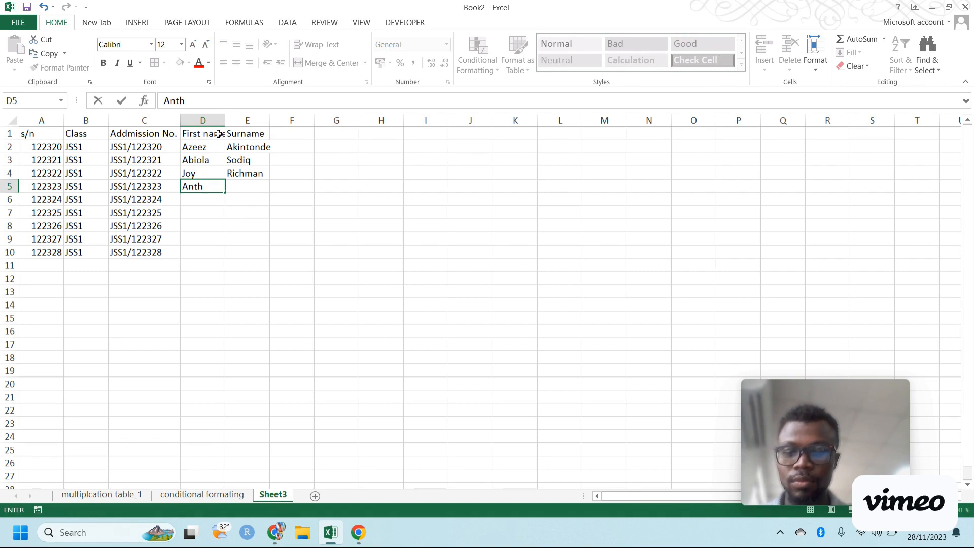
pyautogui.write('ony')
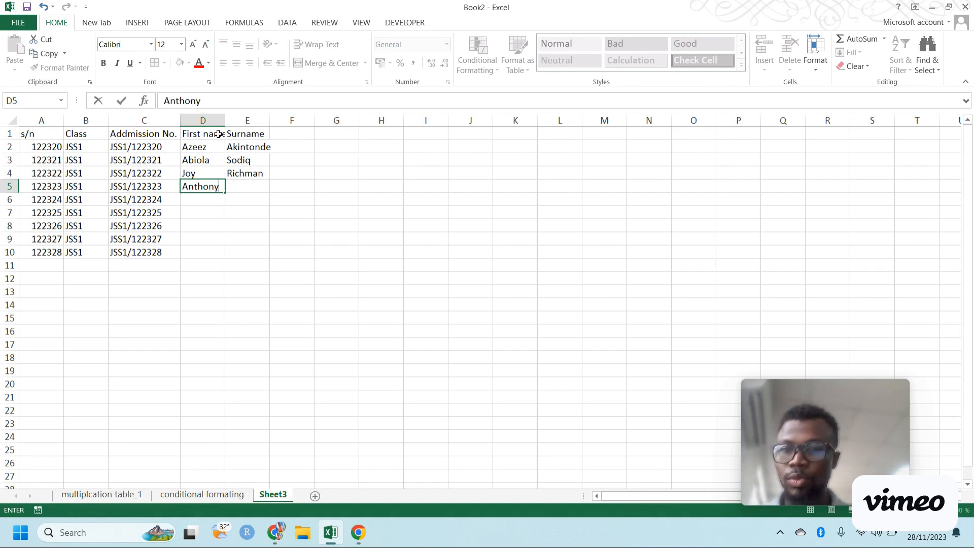
pyautogui.press('Tab')
pyautogui.write('B')
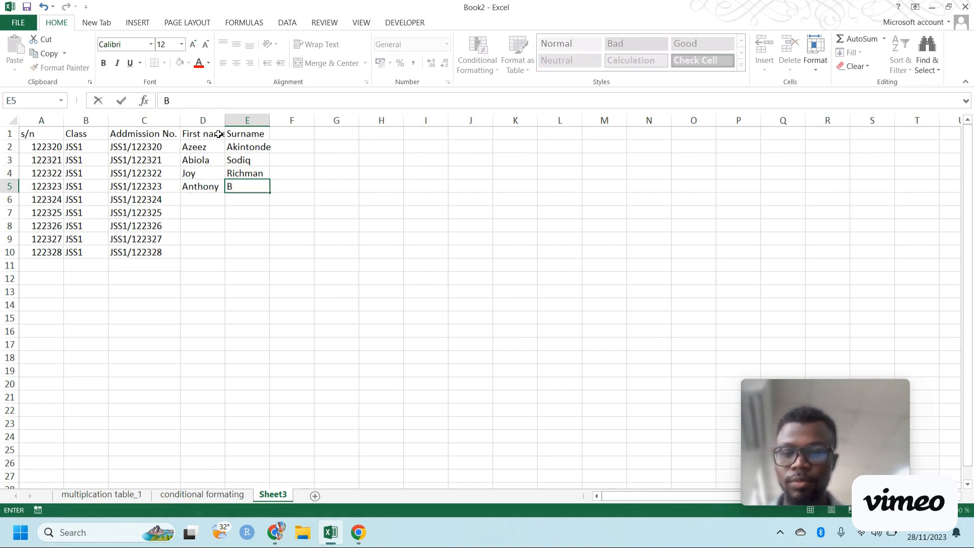
pyautogui.write('oss')
pyautogui.press('Return')
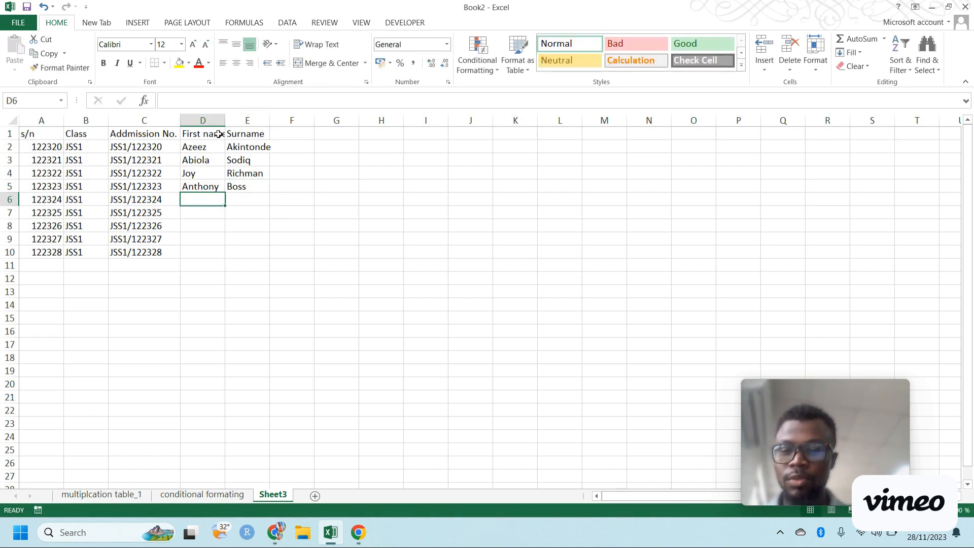
pyautogui.write('Wale')
pyautogui.press('Tab')
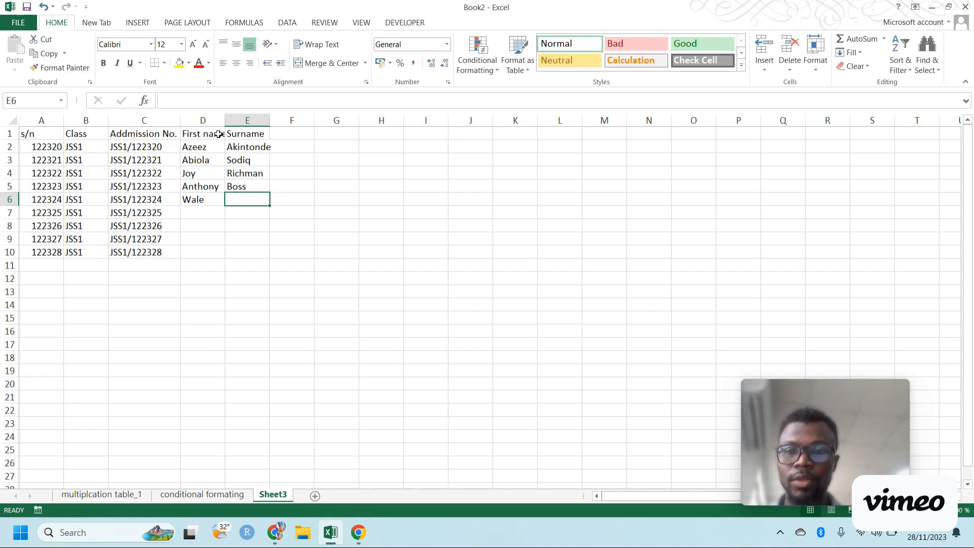
pyautogui.write('Ade')
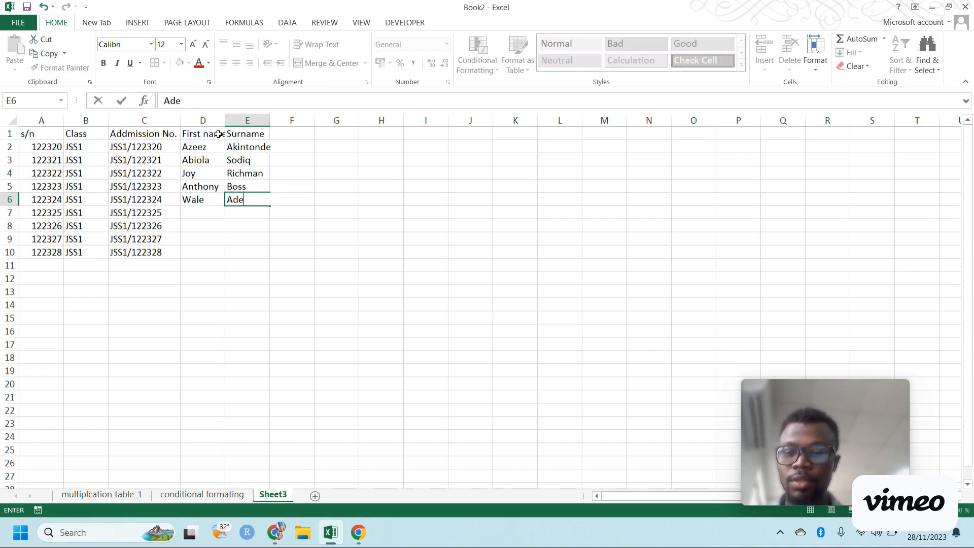
pyautogui.write('yemi')
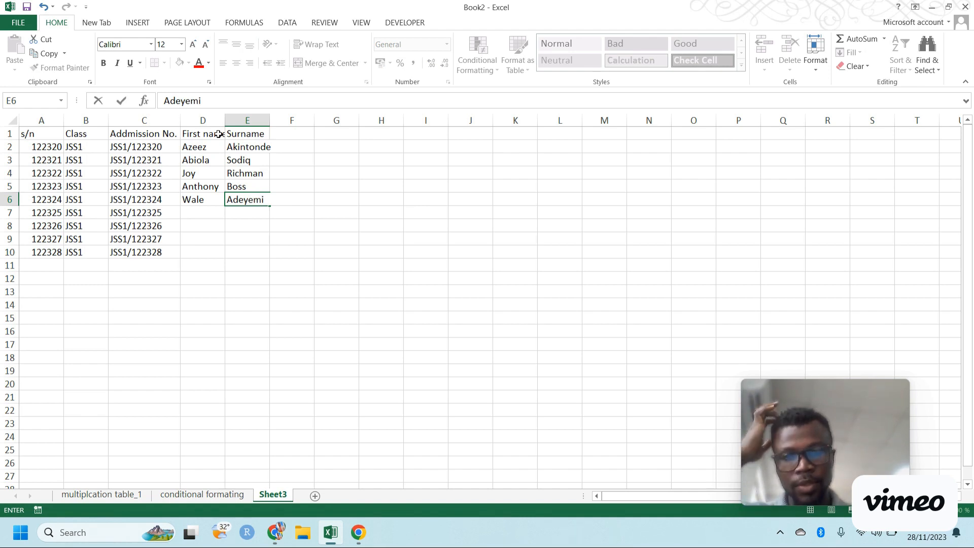
pyautogui.press('Return')
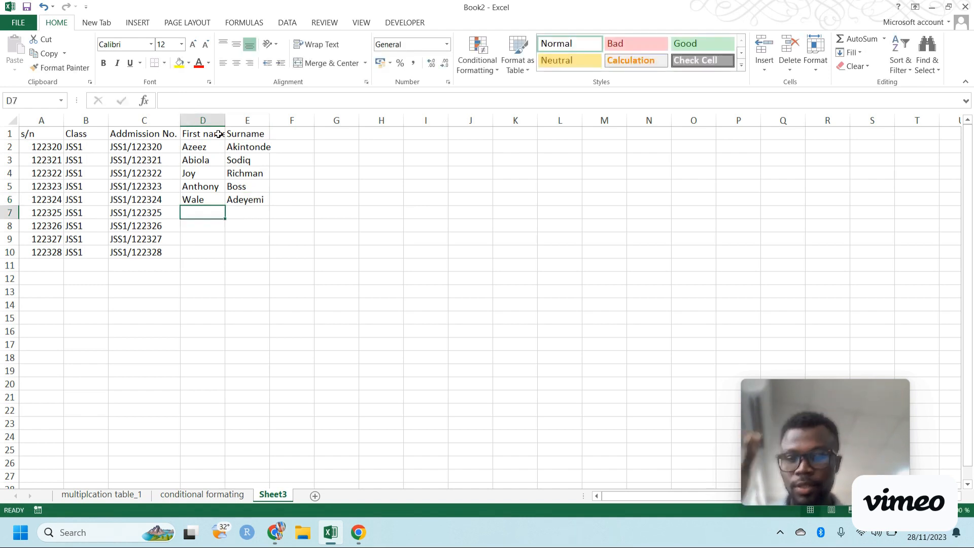
pyautogui.write('Sah')
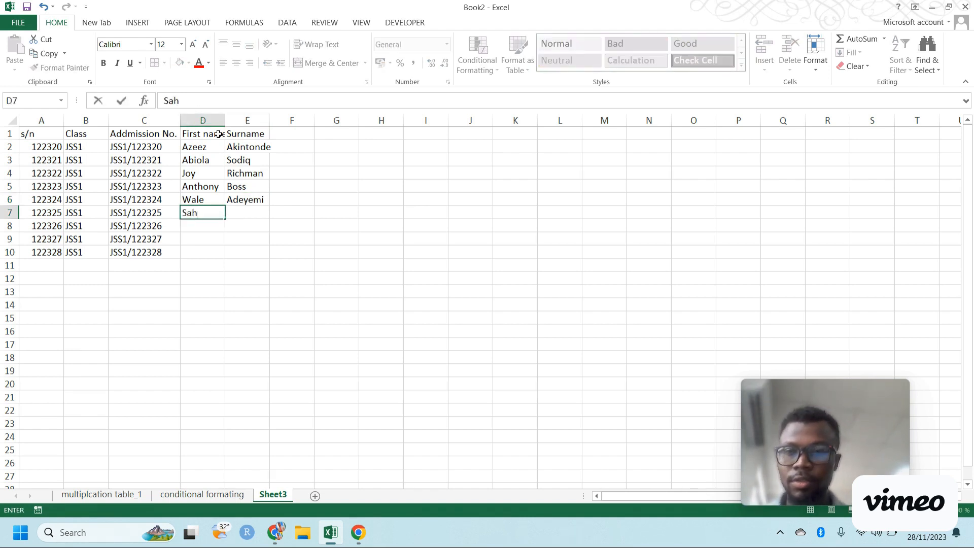
pyautogui.press('BackSpace')
pyautogui.press('BackSpace')
pyautogui.write('hi')
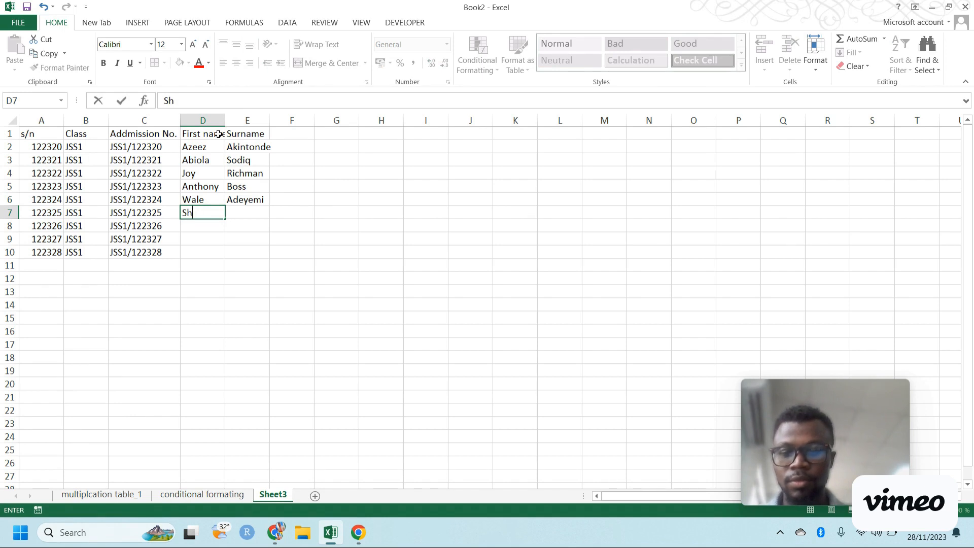
pyautogui.write('ra')
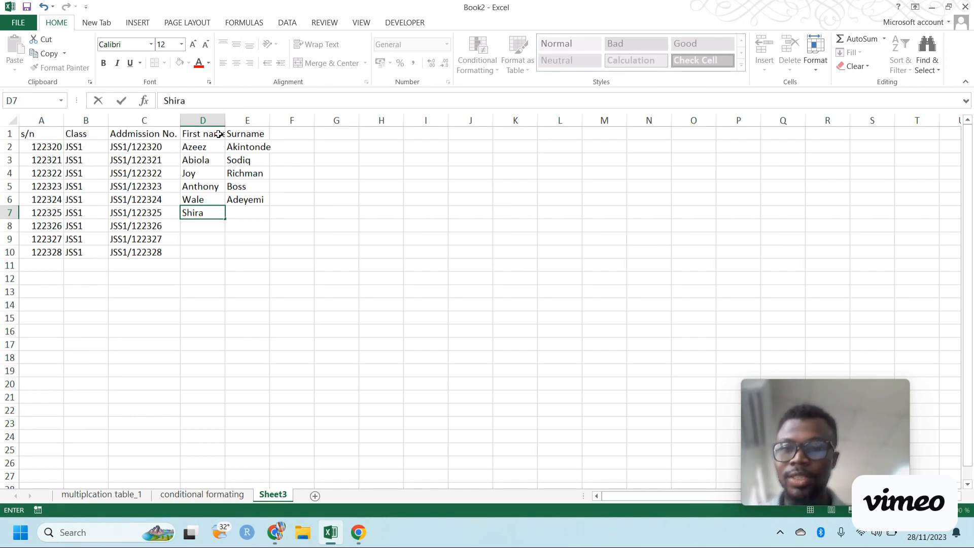
pyautogui.press('BackSpace')
pyautogui.press('BackSpace')
pyautogui.press('BackSpace')
pyautogui.write('akira')
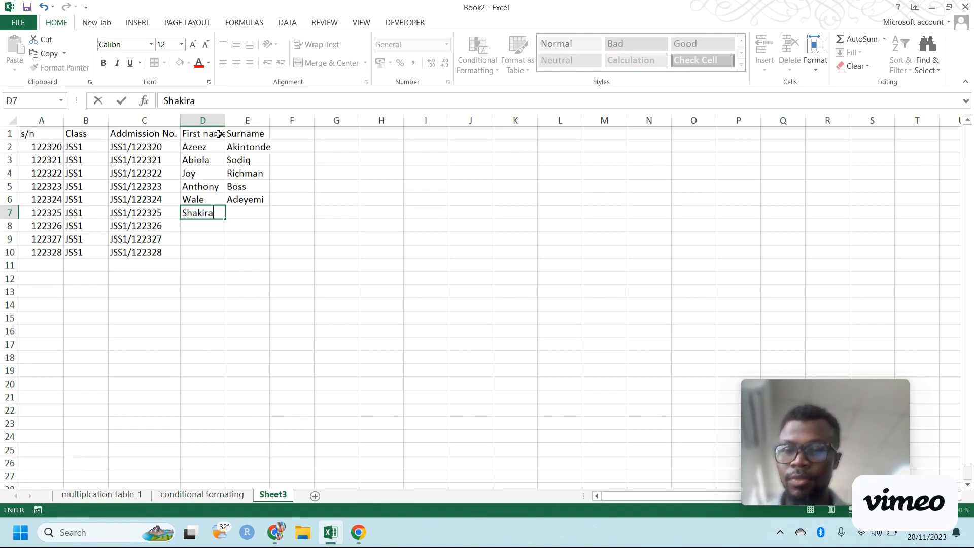
pyautogui.press('Tab')
pyautogui.write('Abi')
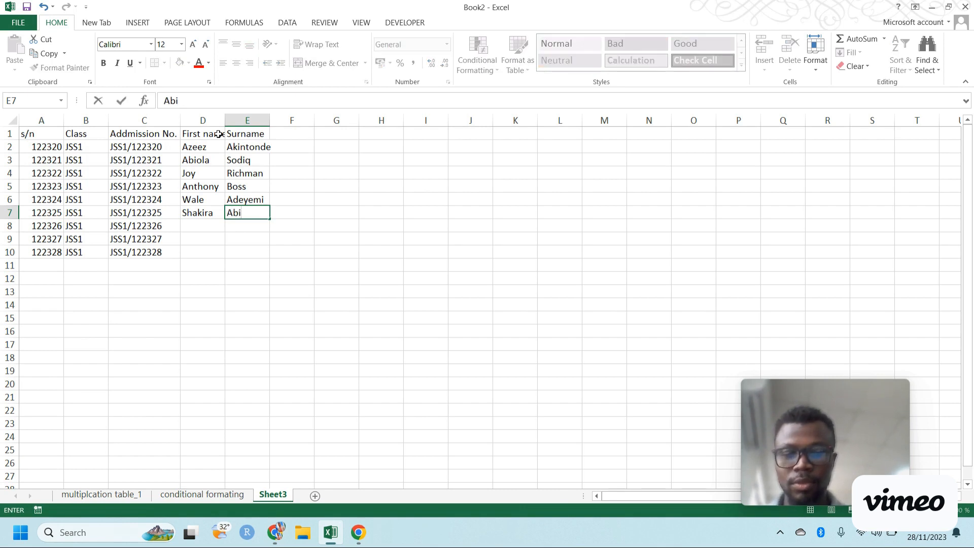
pyautogui.press('BackSpace')
pyautogui.write('bey')
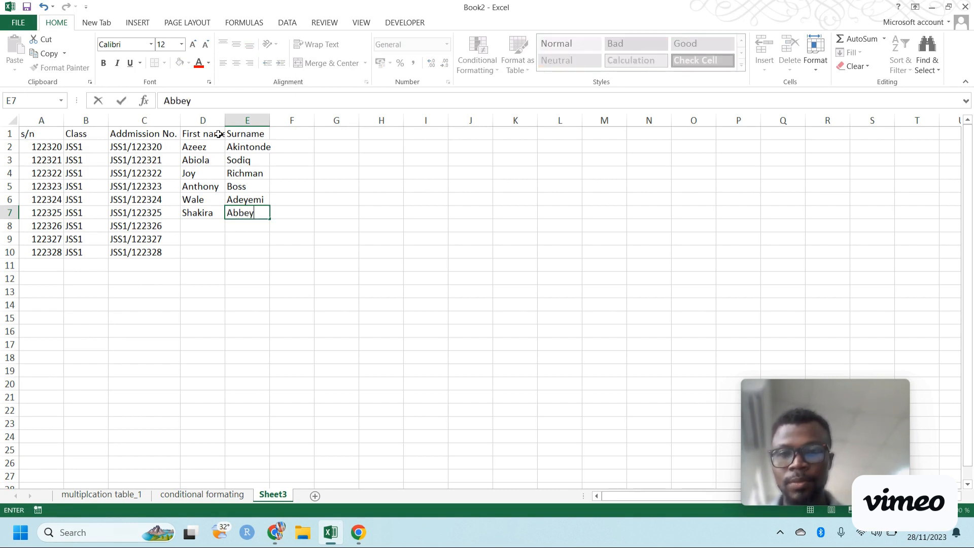
pyautogui.press('Return')
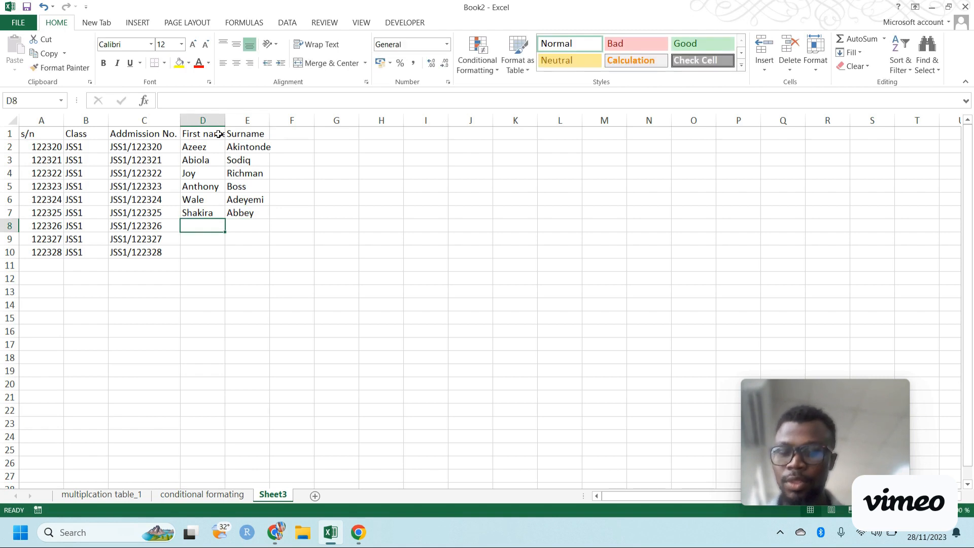
pyautogui.write('Tem')
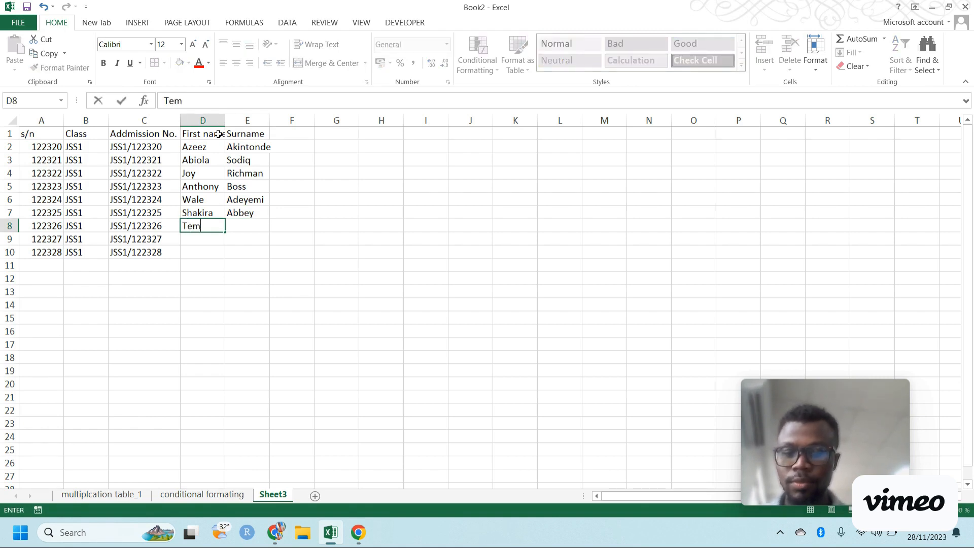
pyautogui.write('itop')
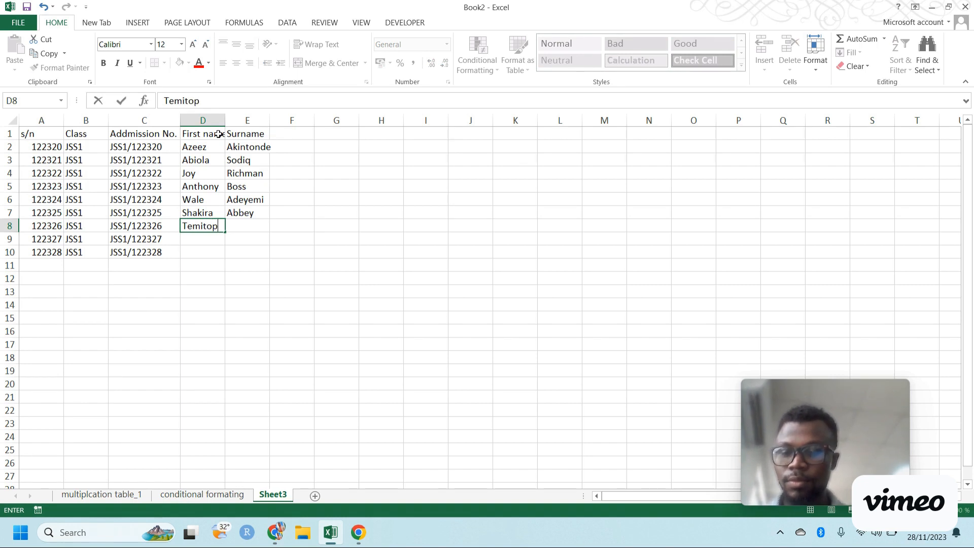
pyautogui.write('e')
pyautogui.press('Tab')
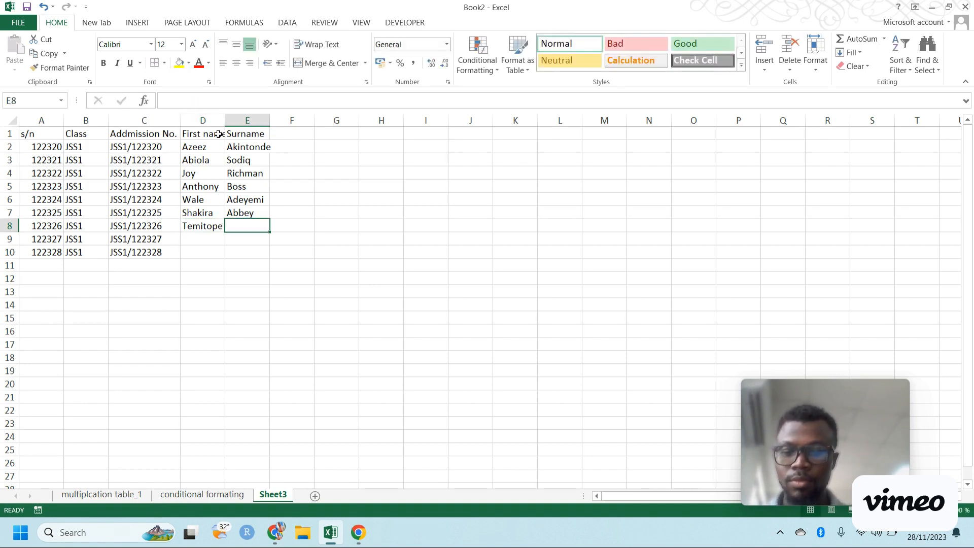
pyautogui.write('Ol')
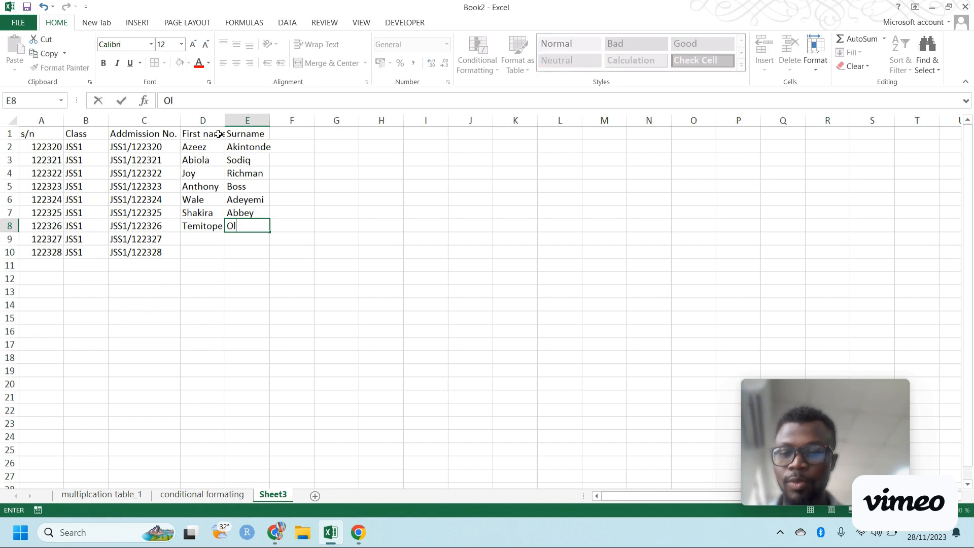
pyautogui.write('awale')
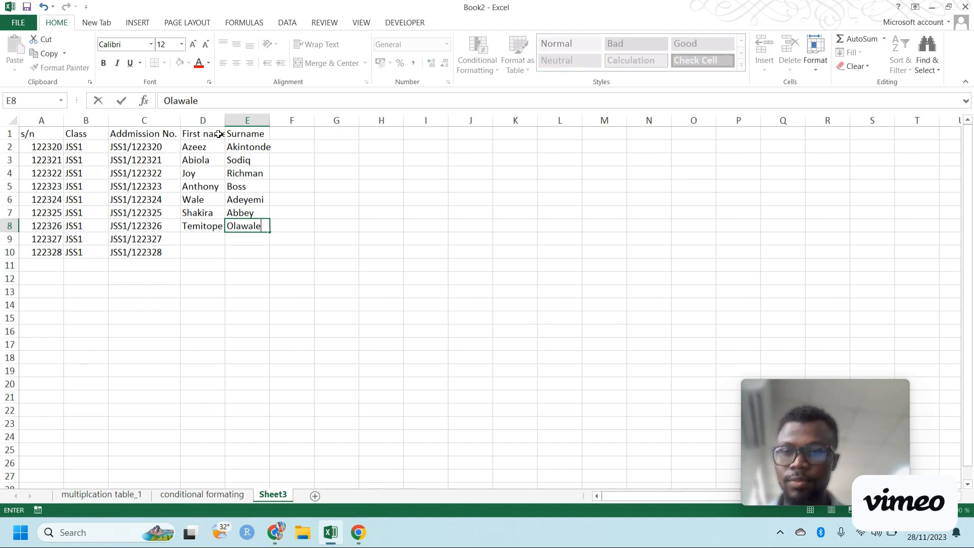
pyautogui.press('Return')
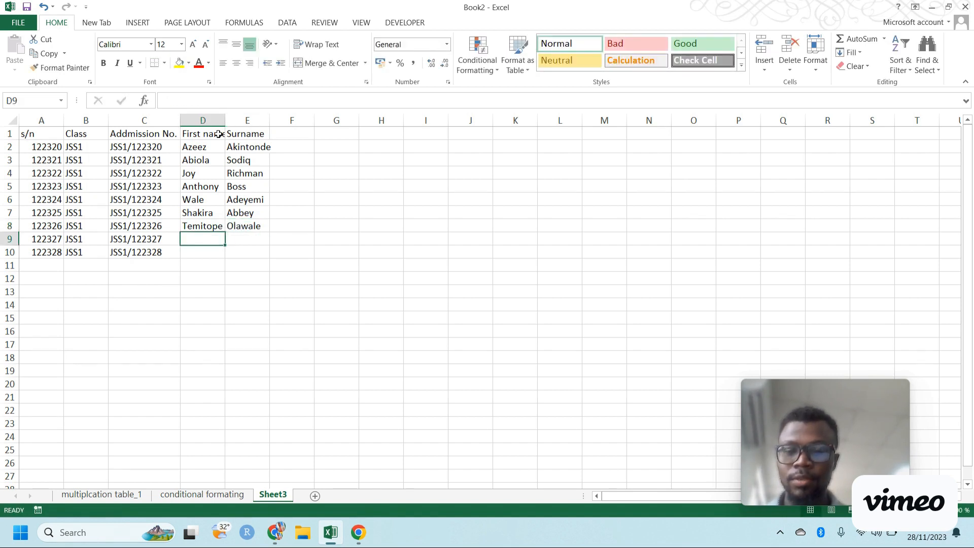
pyautogui.write('yus')
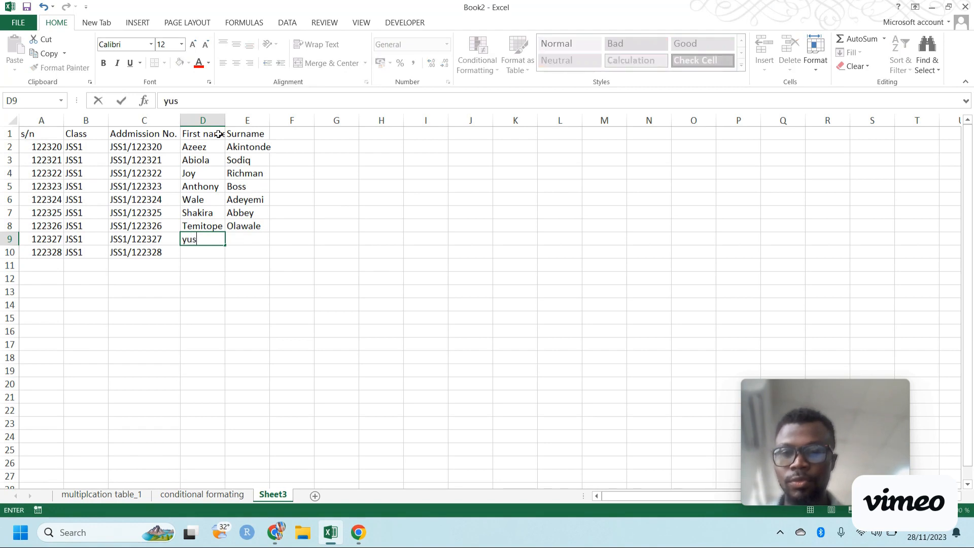
pyautogui.write('uf')
pyautogui.press('BackSpace')
pyautogui.press('BackSpace')
pyautogui.press('BackSpace')
pyautogui.press('BackSpace')
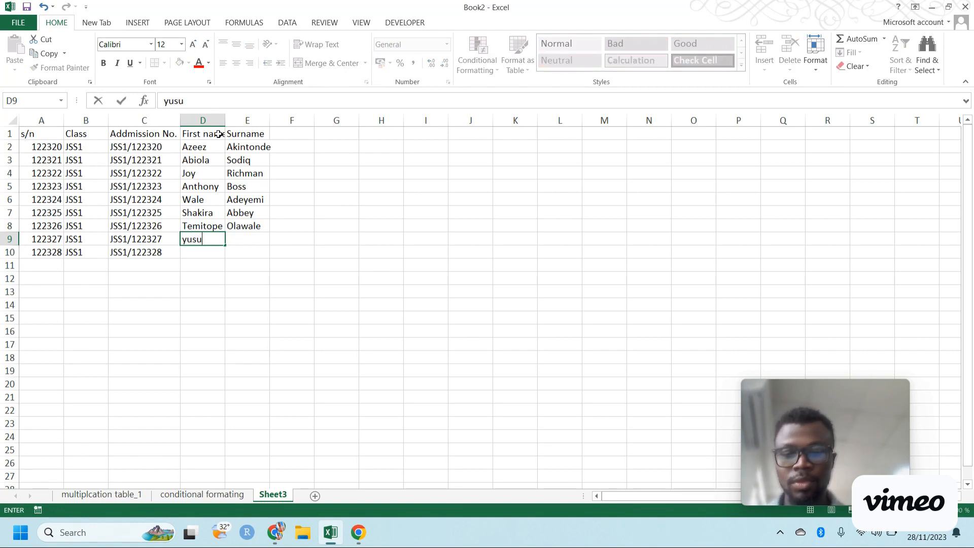
pyautogui.press('BackSpace')
pyautogui.write('y')
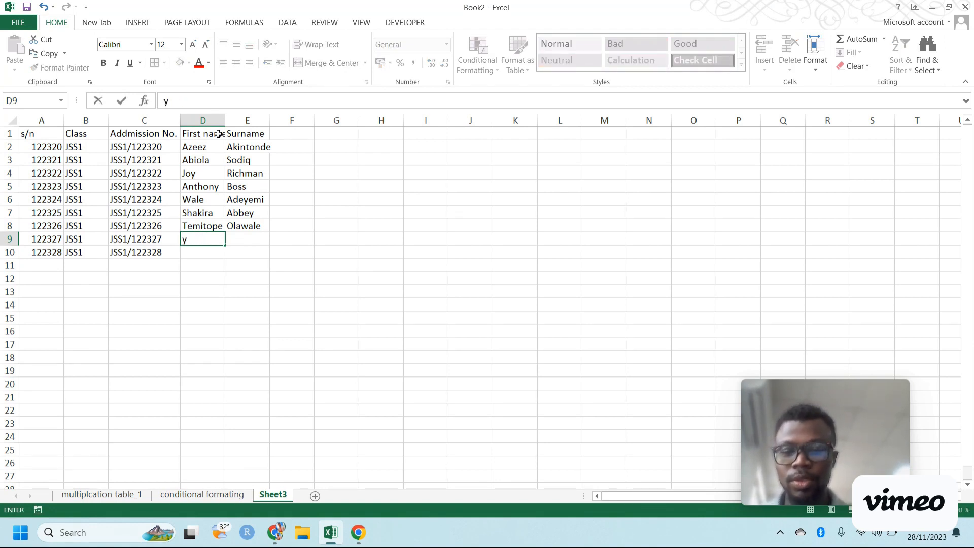
pyautogui.write('usuf')
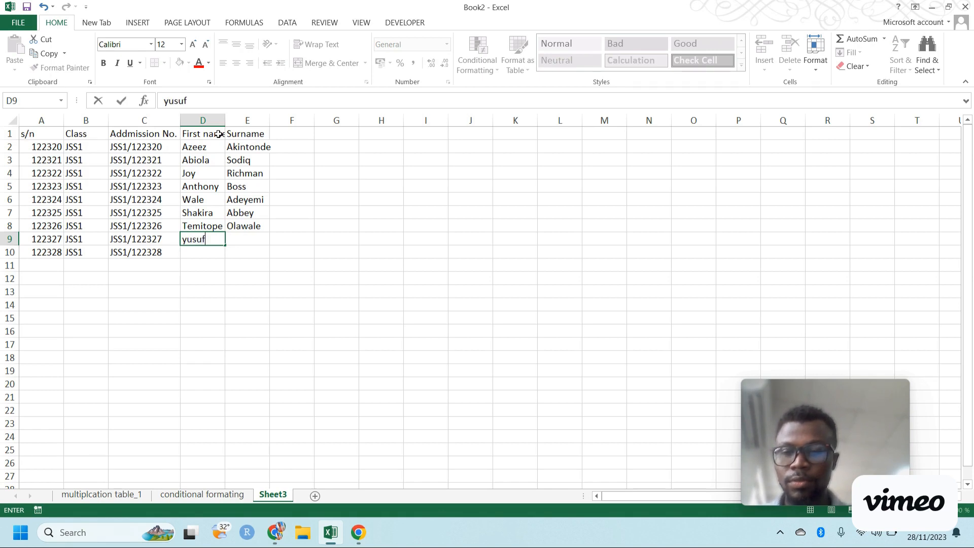
pyautogui.press('Tab')
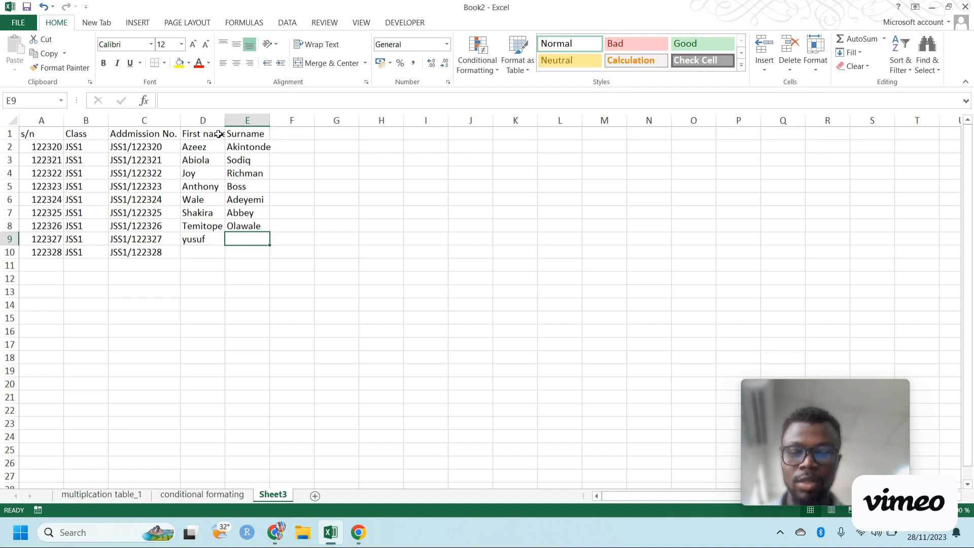
pyautogui.write('akinola')
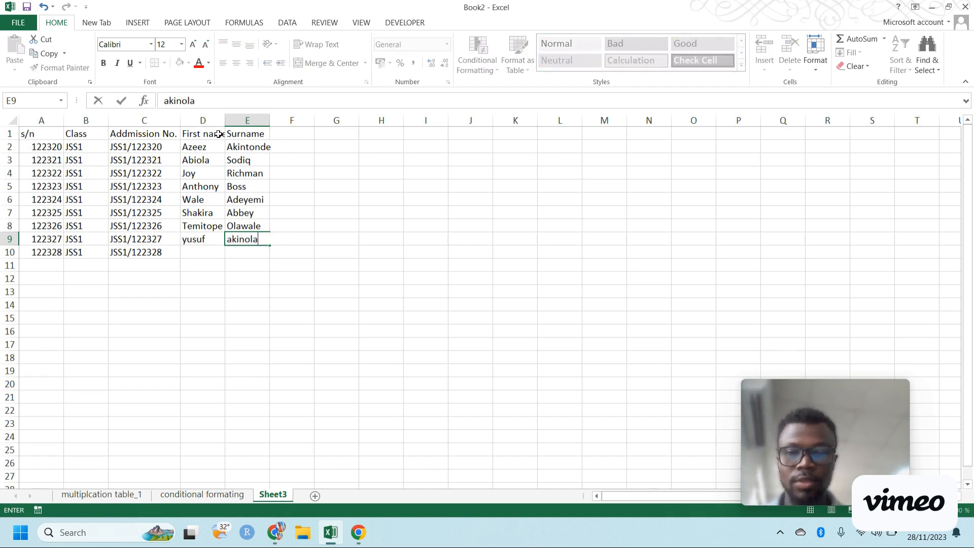
pyautogui.press('Return')
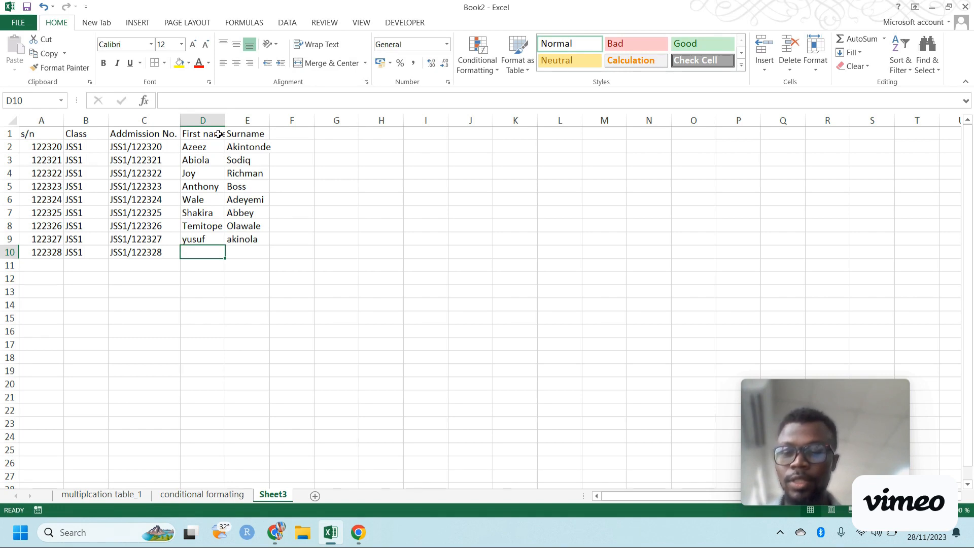
pyautogui.write('Eze')
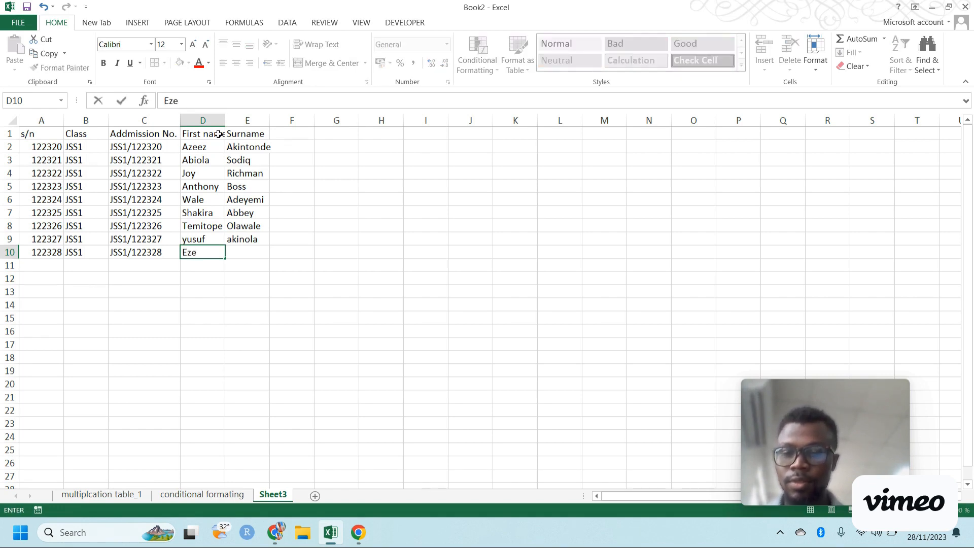
pyautogui.press('Tab')
pyautogui.write('Chris')
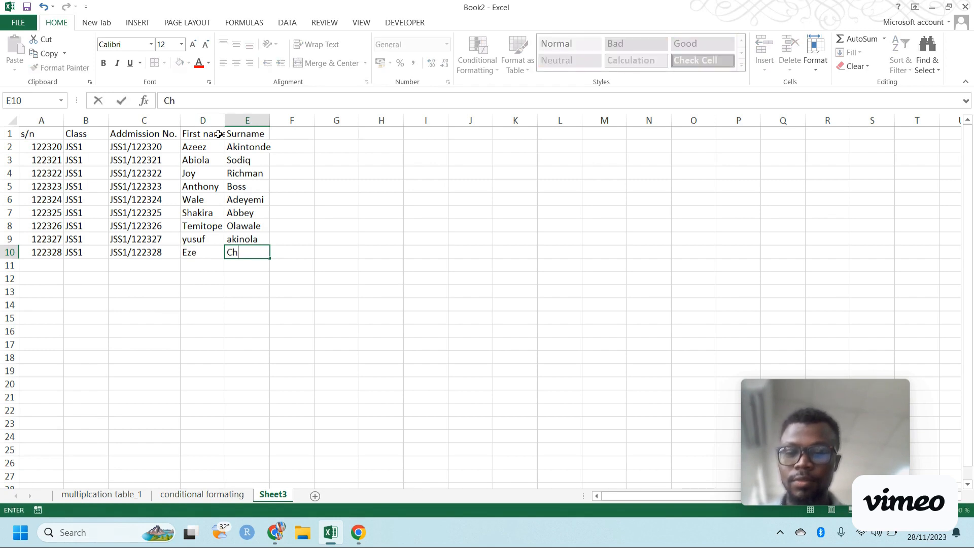
pyautogui.click(305, 169)
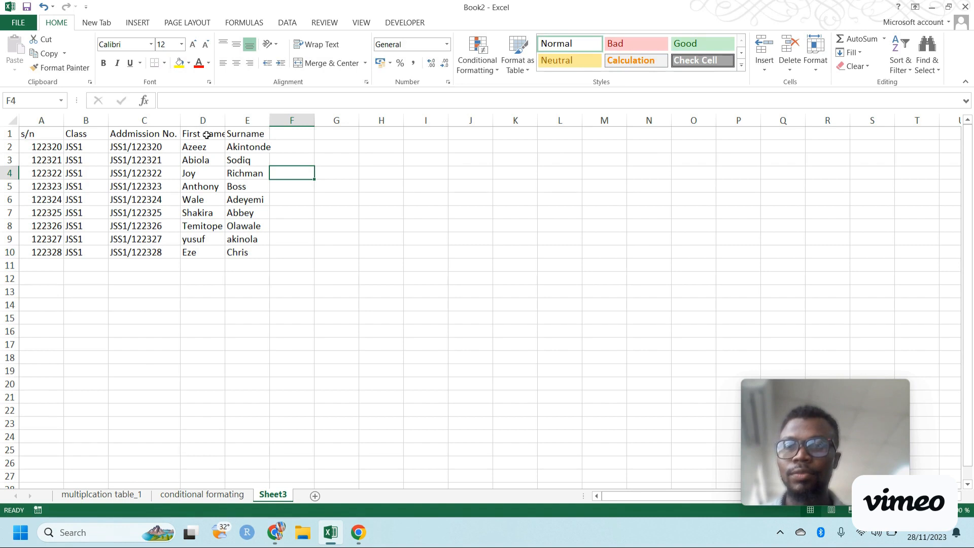
# Autofit columns D and E and add the header Full_Name in F1
pyautogui.doubleClick(225, 120)
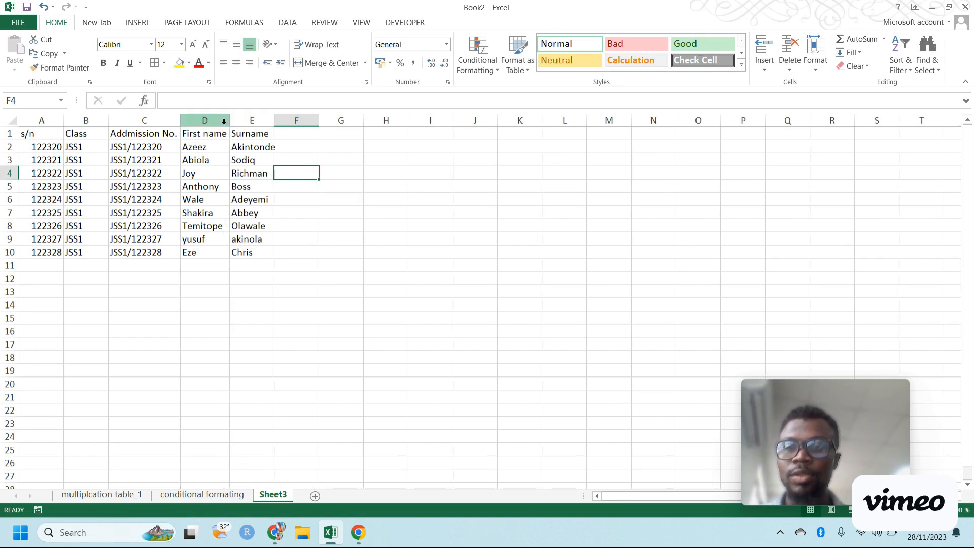
pyautogui.doubleClick(274, 120)
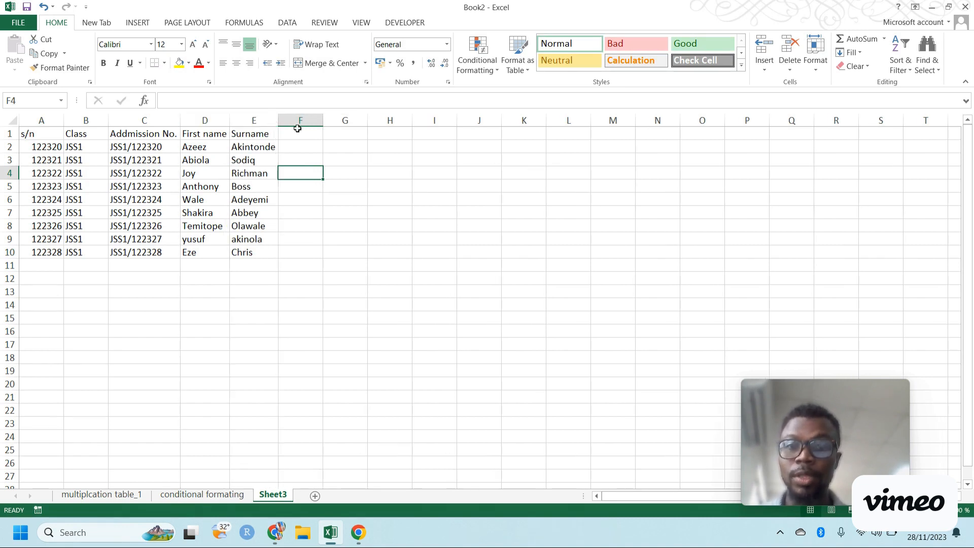
pyautogui.click(312, 133)
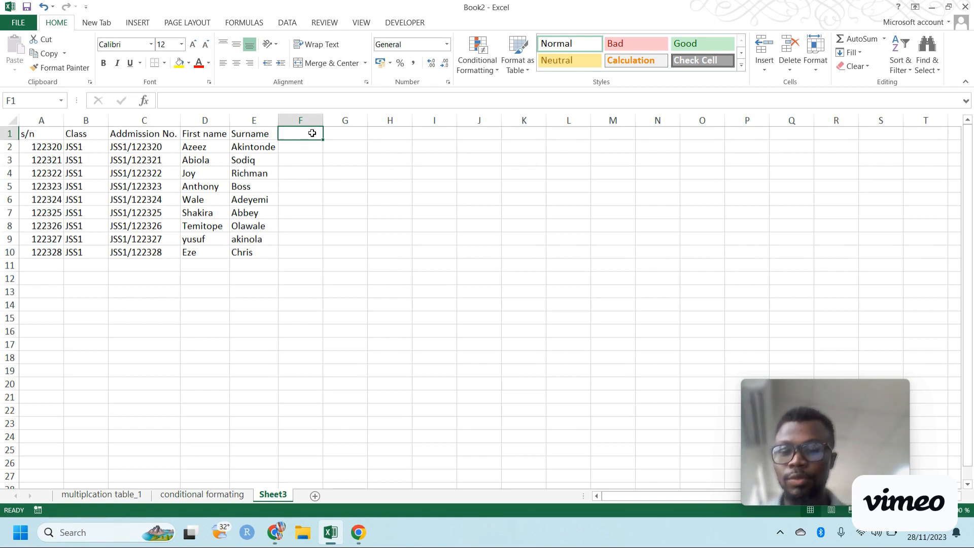
pyautogui.write('Full')
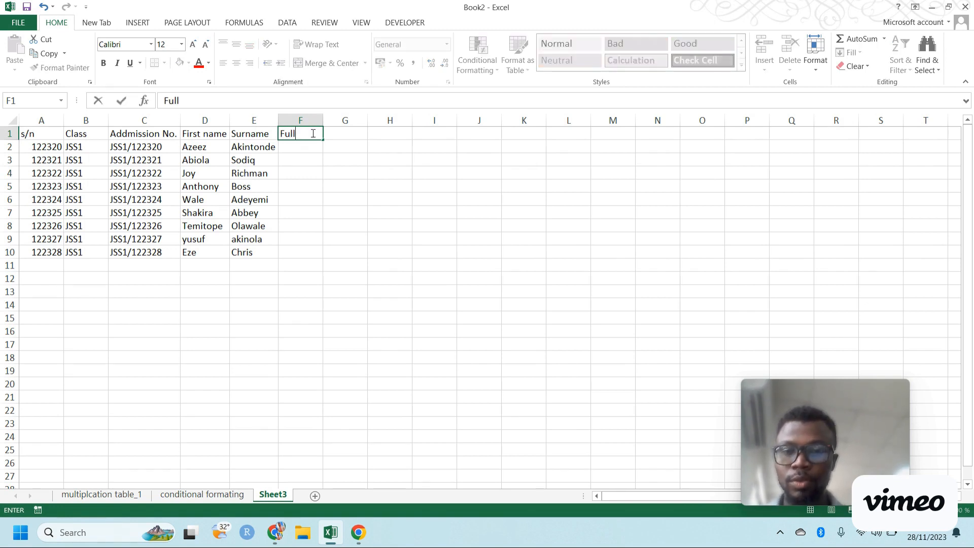
pyautogui.write('_nam')
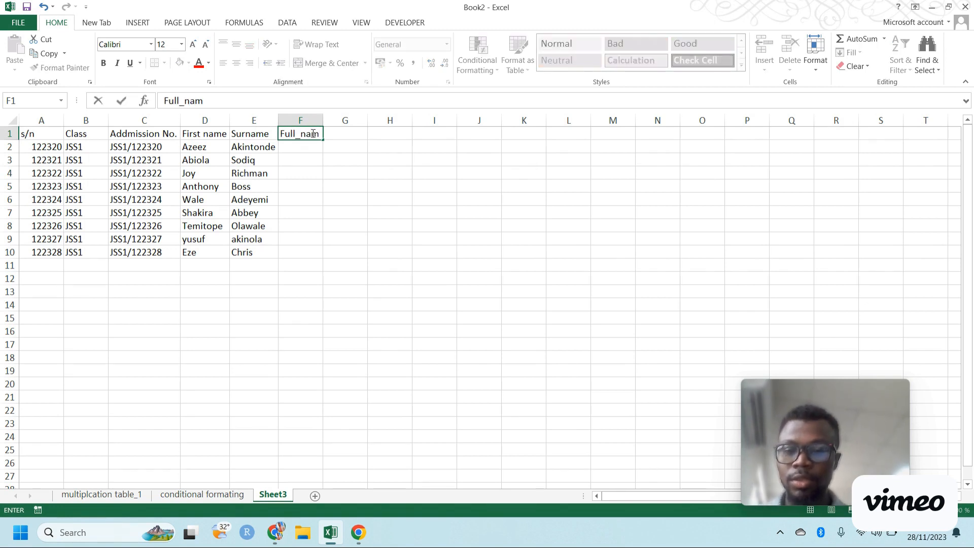
pyautogui.press('BackSpace')
pyautogui.press('BackSpace')
pyautogui.press('BackSpace')
pyautogui.write('N')
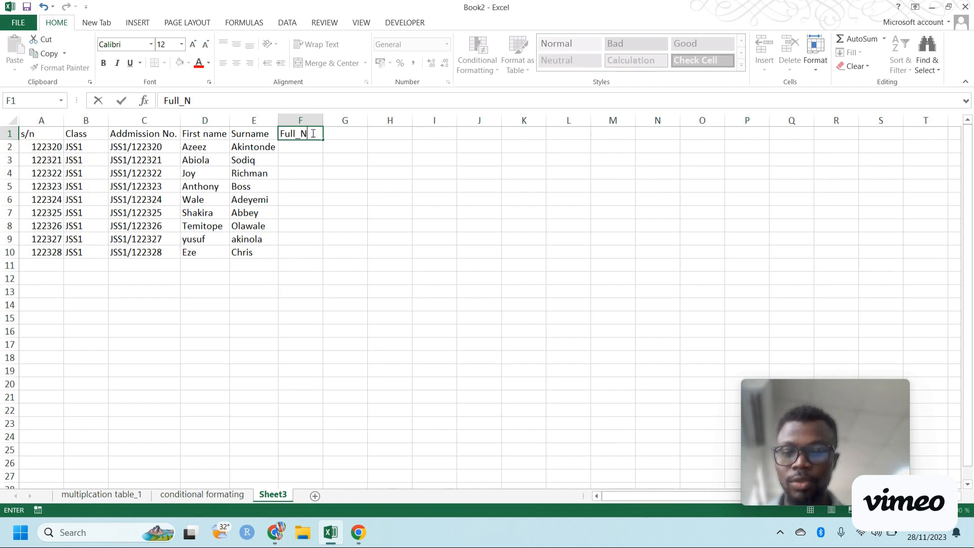
pyautogui.write('ame')
pyautogui.press('Return')
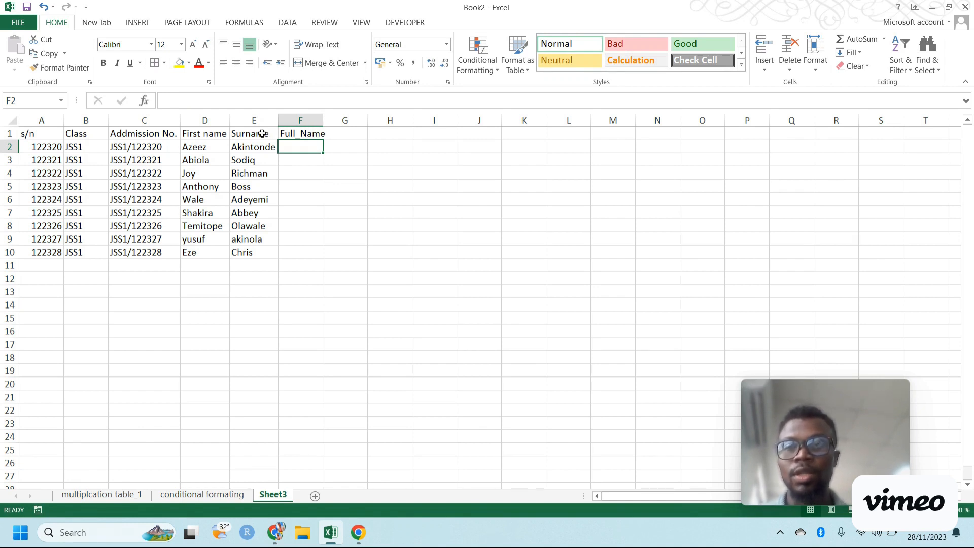
# Enter =D2&E2 in F2, autofit column F, and fill it down to F10
pyautogui.click(139, 148)
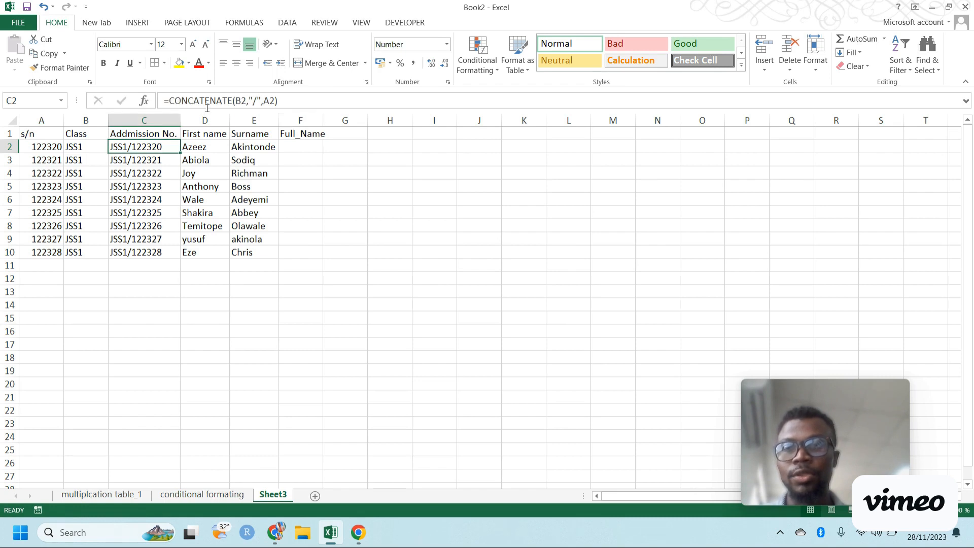
pyautogui.click(297, 151)
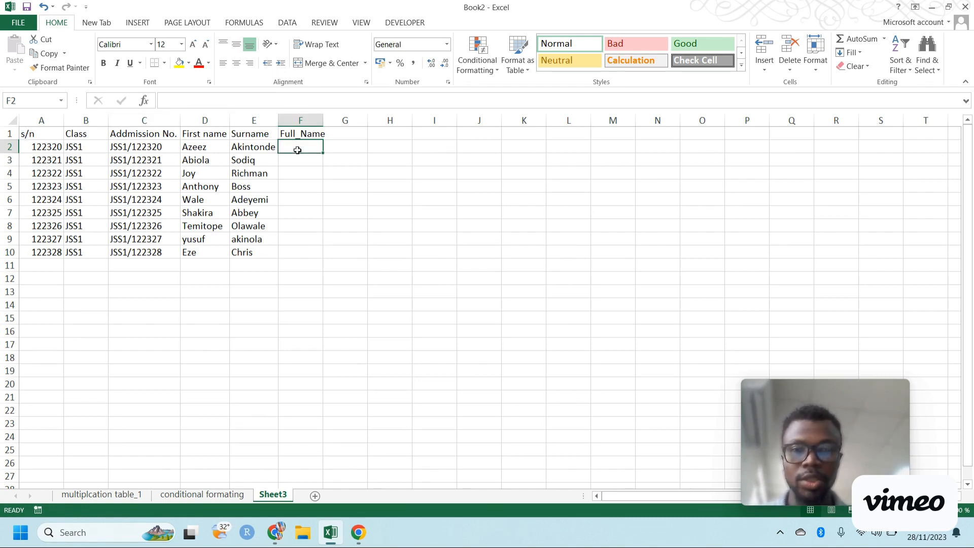
pyautogui.write('=')
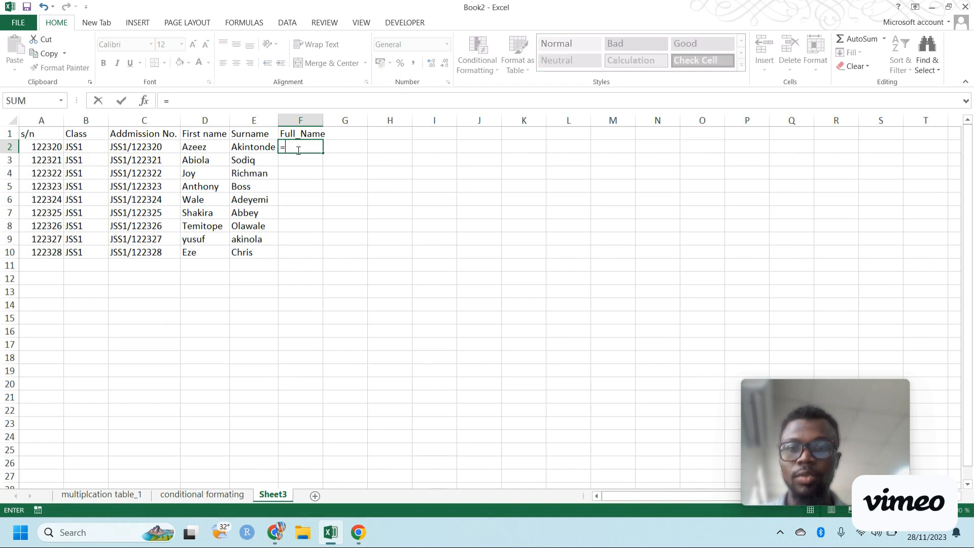
pyautogui.click(211, 149)
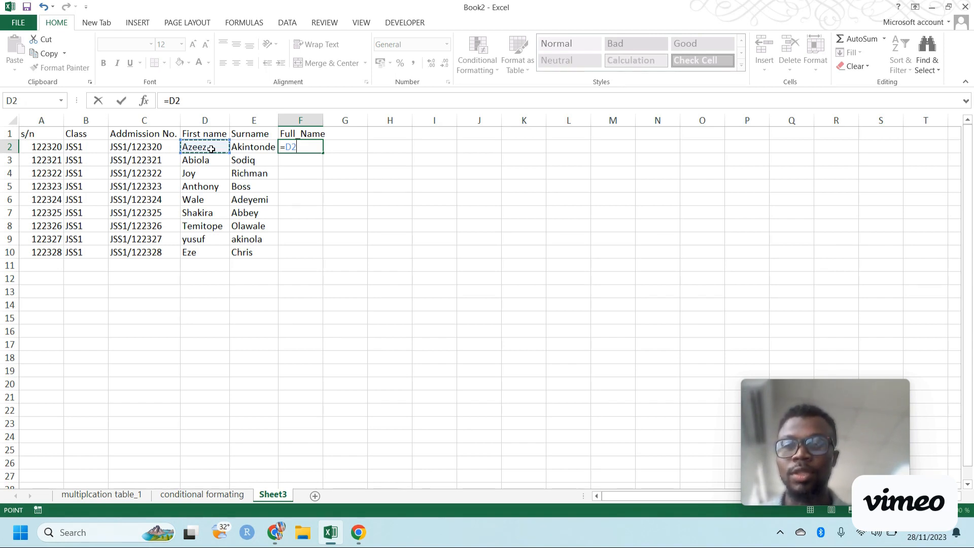
pyautogui.write('&')
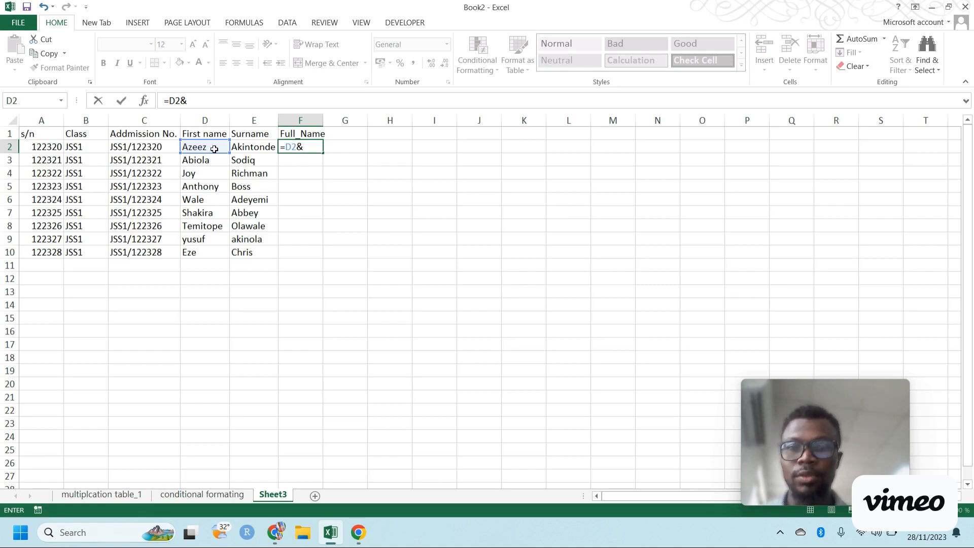
pyautogui.click(253, 148)
pyautogui.press('Return')
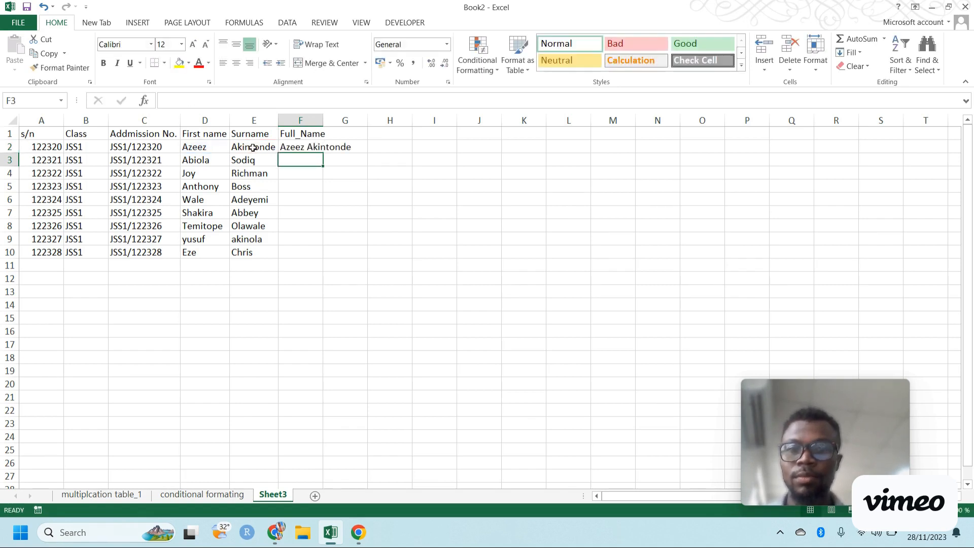
pyautogui.doubleClick(323, 121)
pyautogui.click(317, 150)
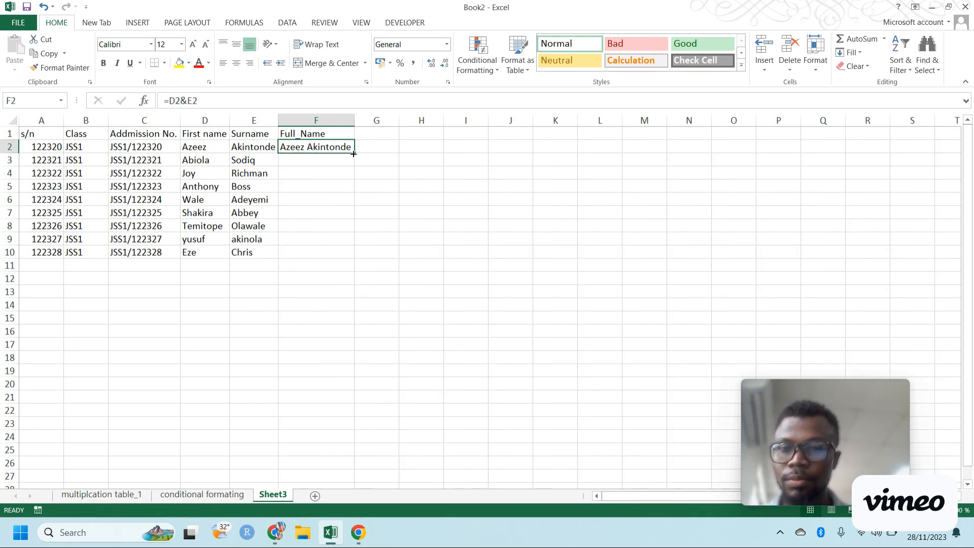
pyautogui.moveTo(354, 154); pyautogui.dragTo(346, 255)
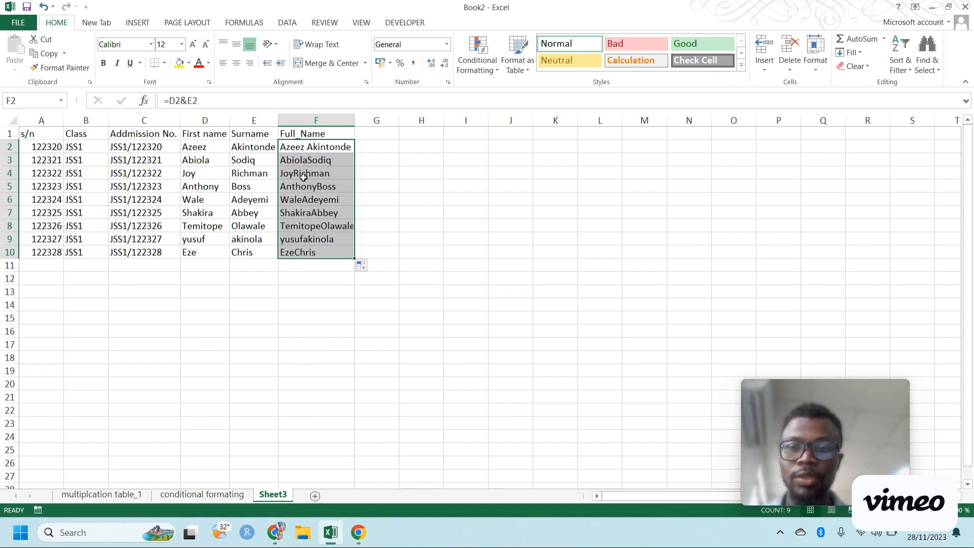
pyautogui.click(329, 146)
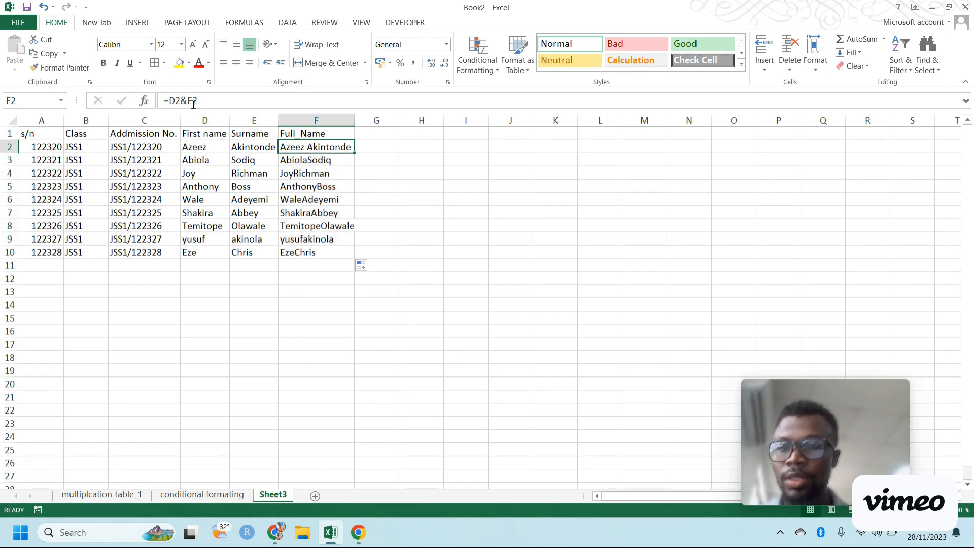
pyautogui.click(160, 147)
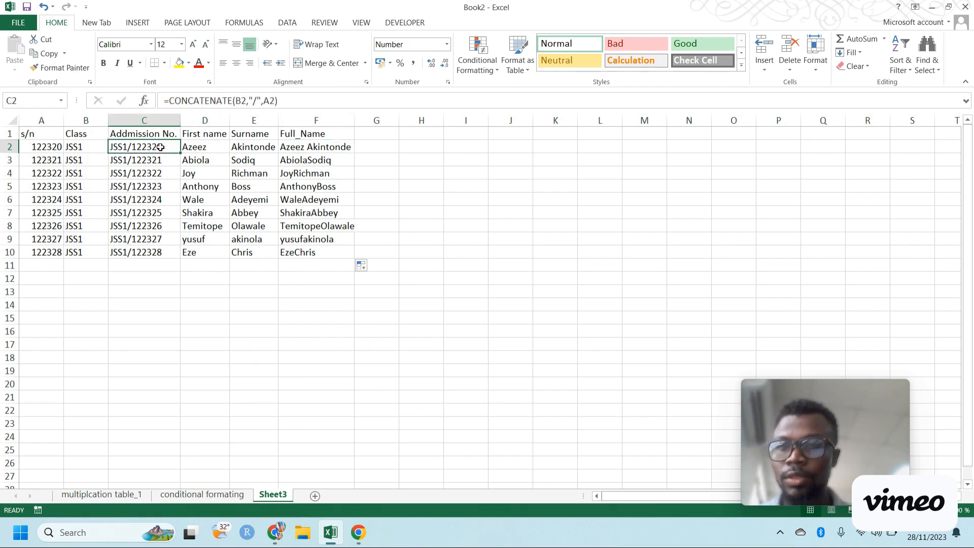
# Change F2 to =D2&" "&E2 and refill it down to F10
pyautogui.click(299, 149)
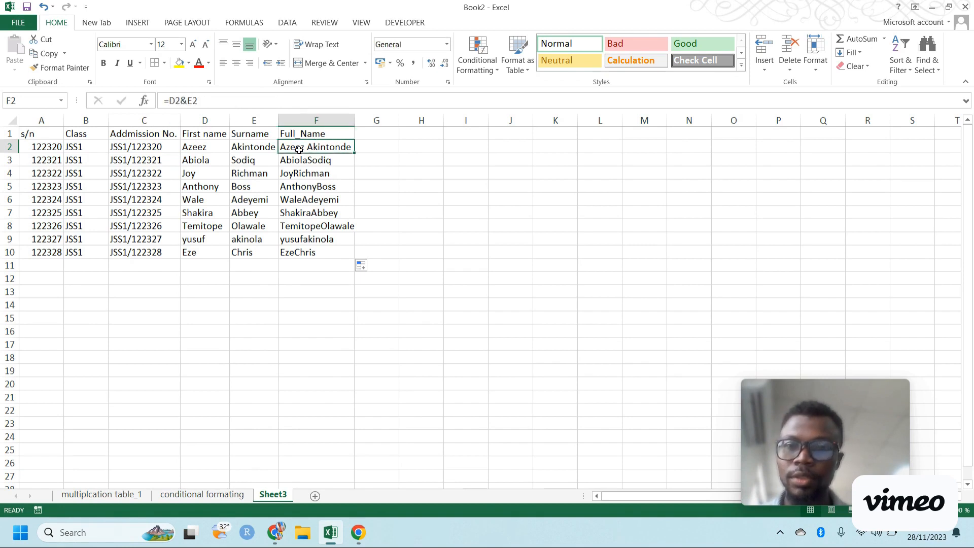
pyautogui.click(188, 102)
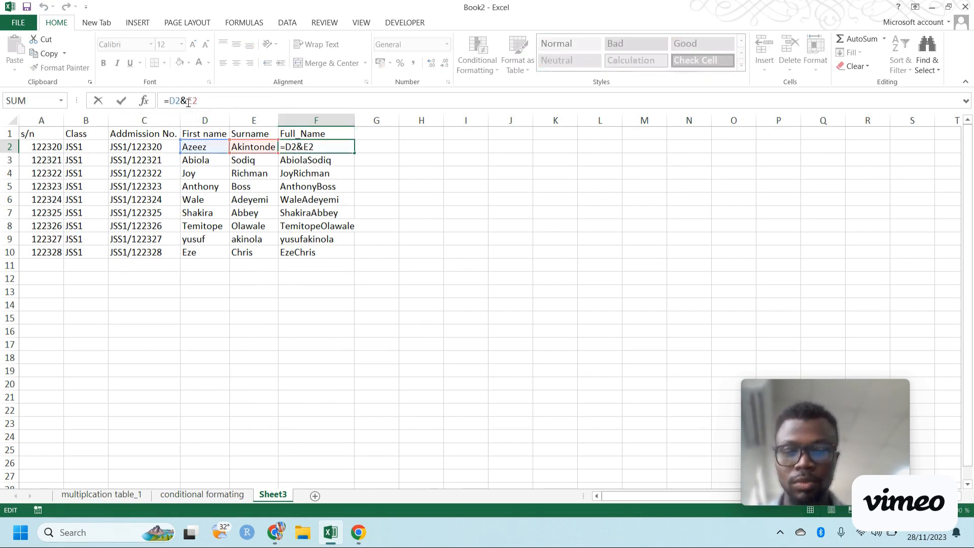
pyautogui.write('""')
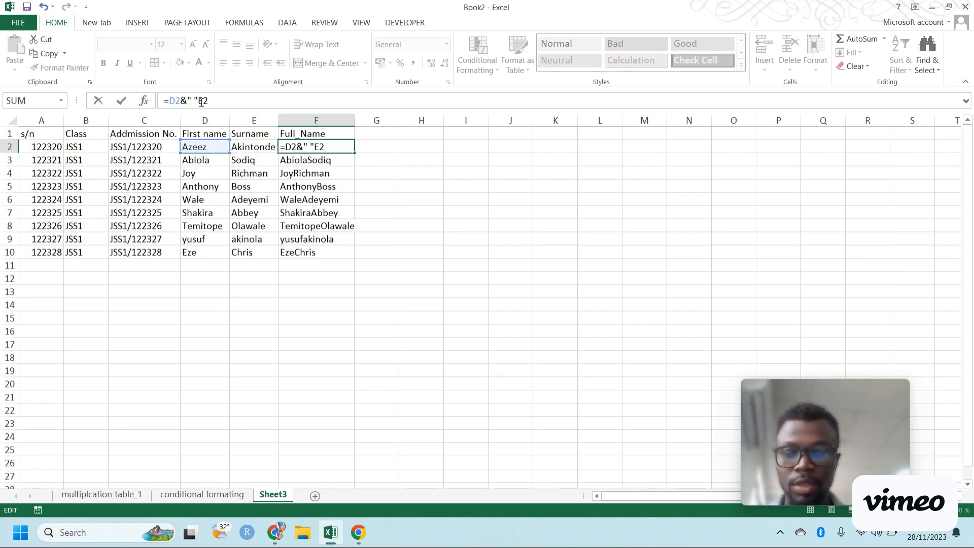
pyautogui.write(' &')
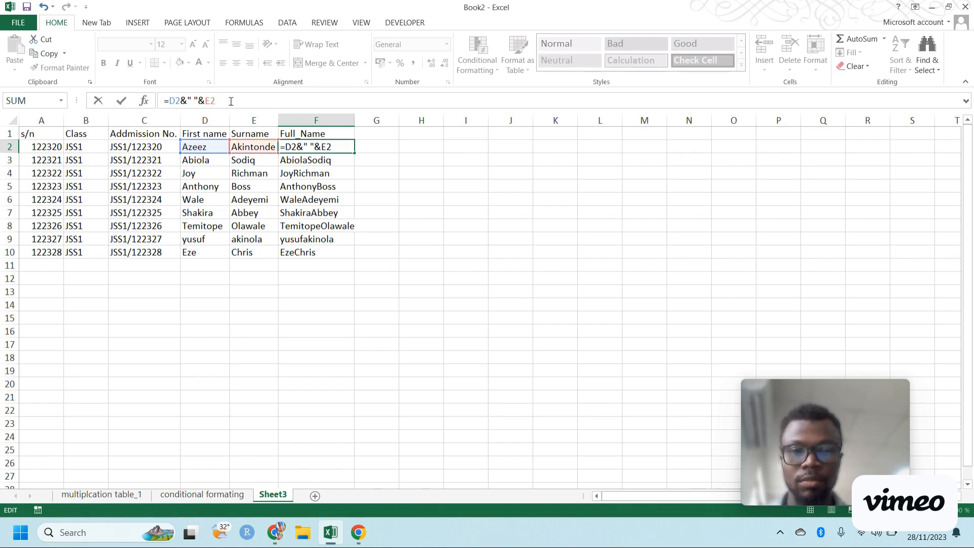
pyautogui.press('Return')
pyautogui.click(344, 149)
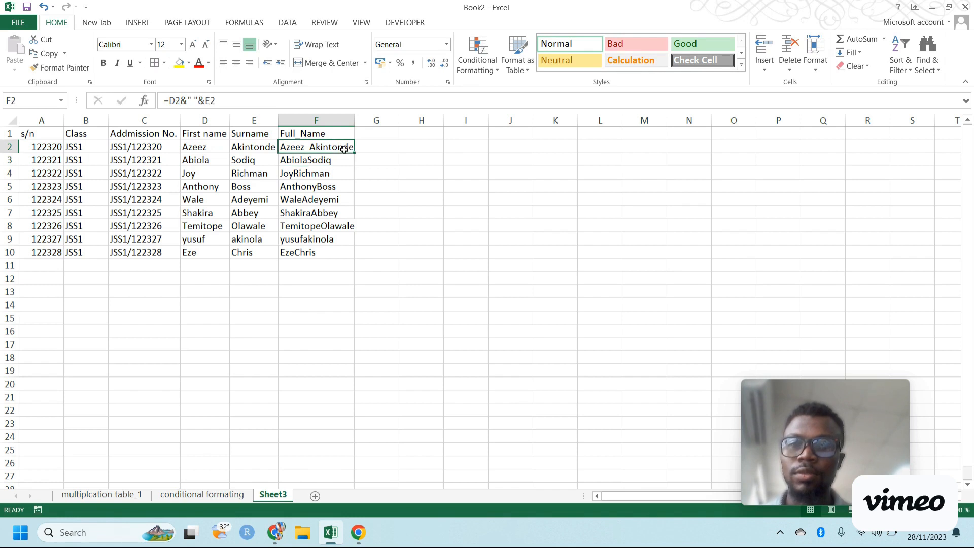
pyautogui.moveTo(354, 152); pyautogui.dragTo(353, 260)
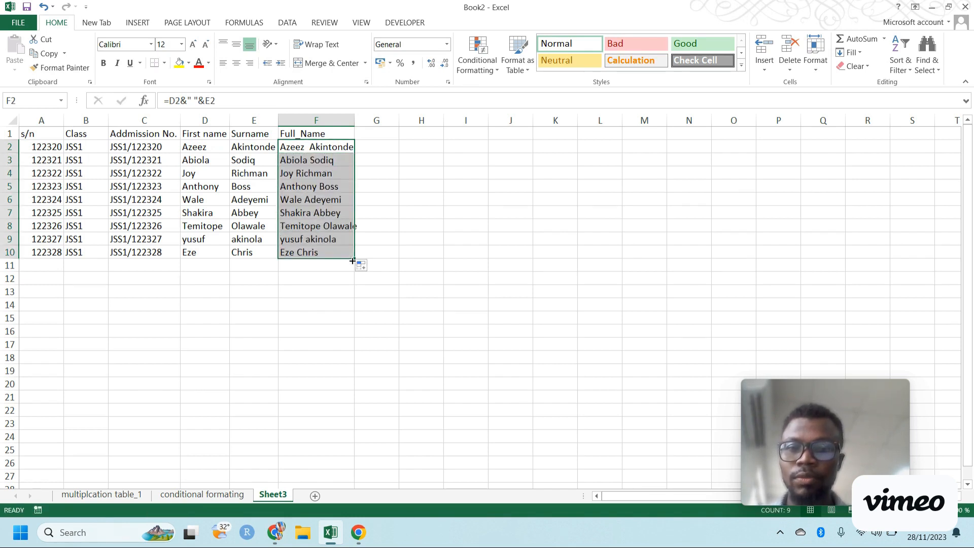
pyautogui.click(375, 135)
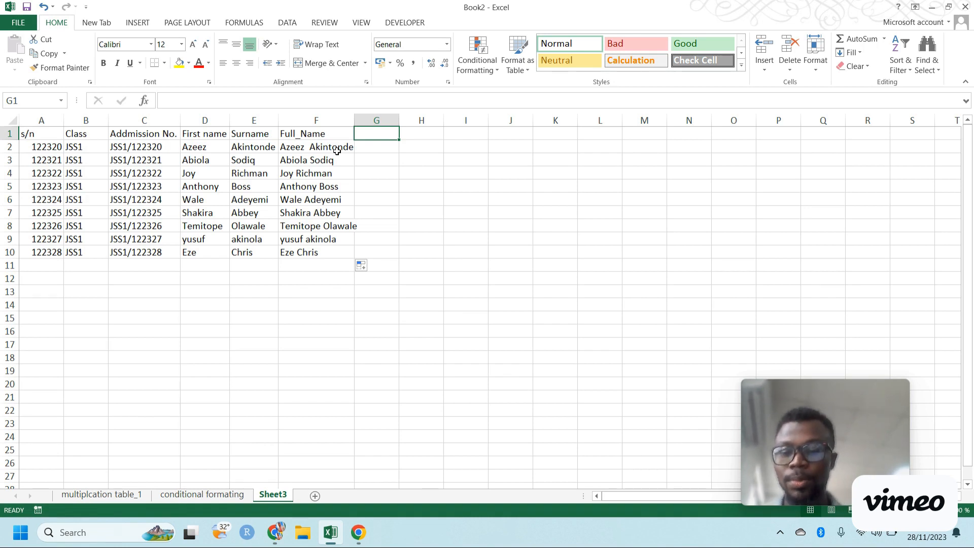
# Head column G 'CAP' and fill =UPPER(F2) from G2 down to G10, widening the column
pyautogui.press('capslock')
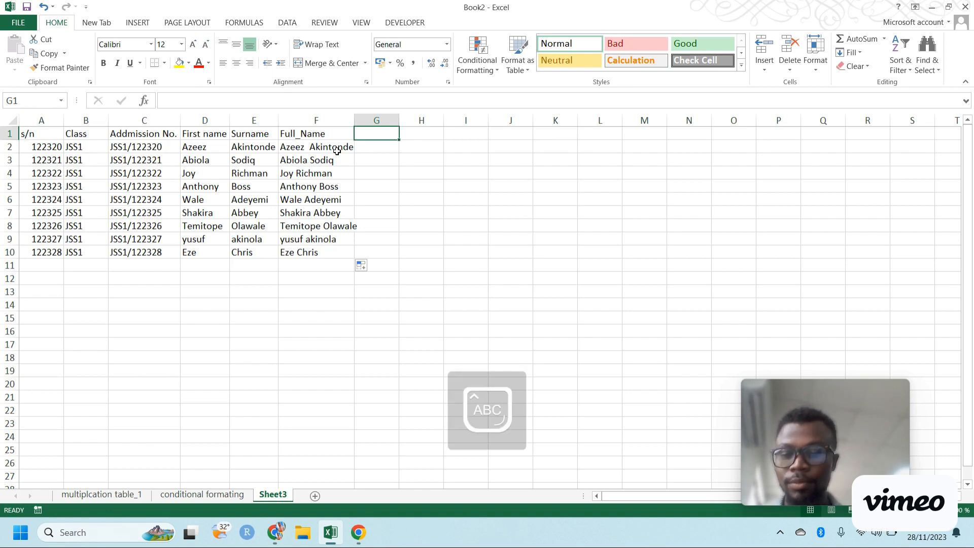
pyautogui.write('CAP')
pyautogui.press('Return')
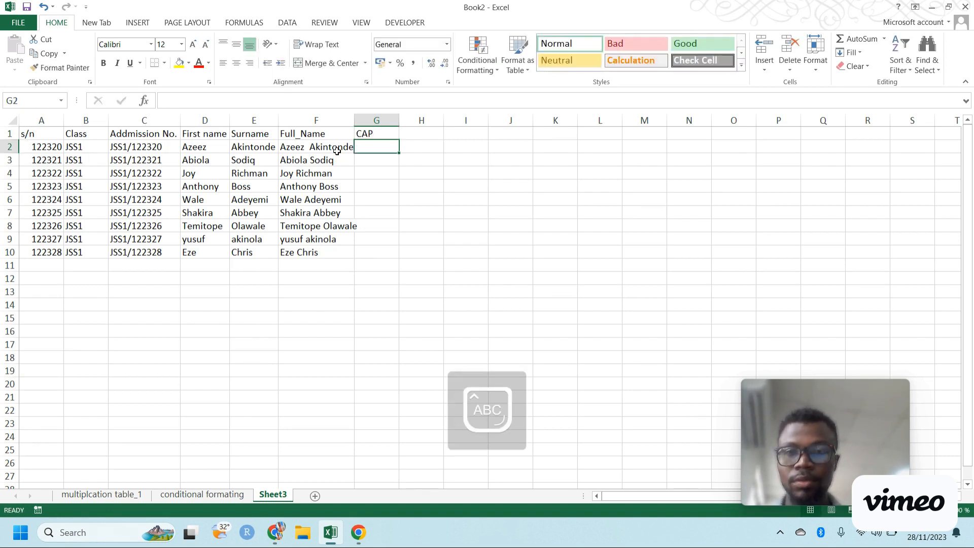
pyautogui.write('=')
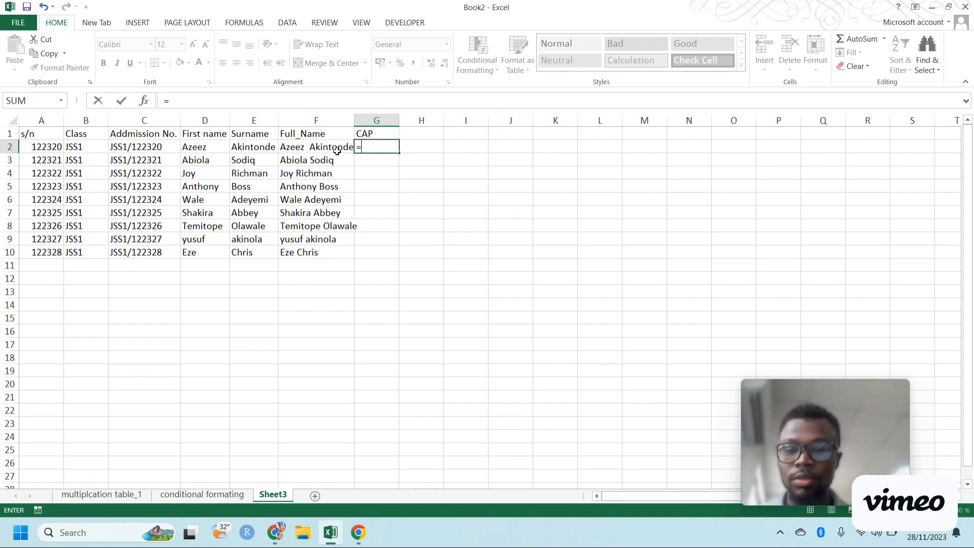
pyautogui.write('UPP')
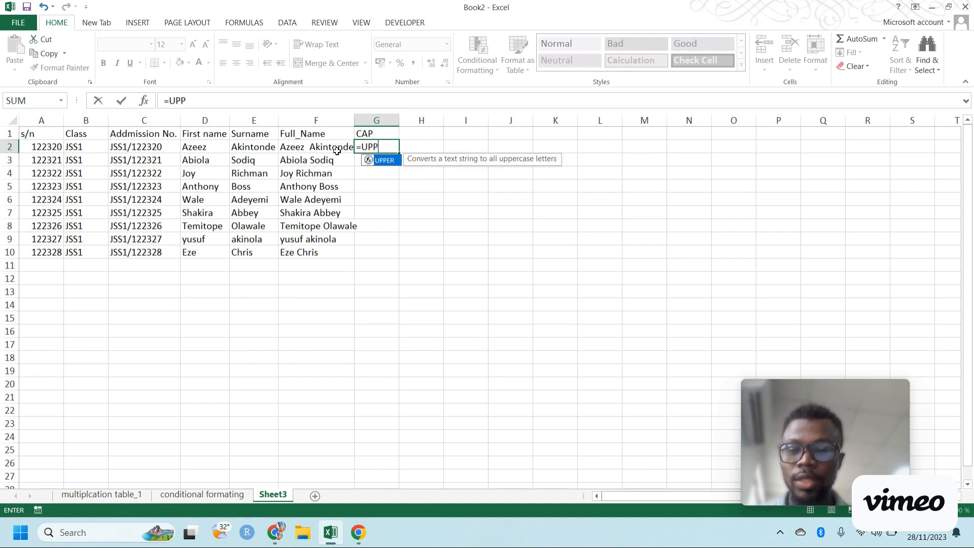
pyautogui.write('ER(')
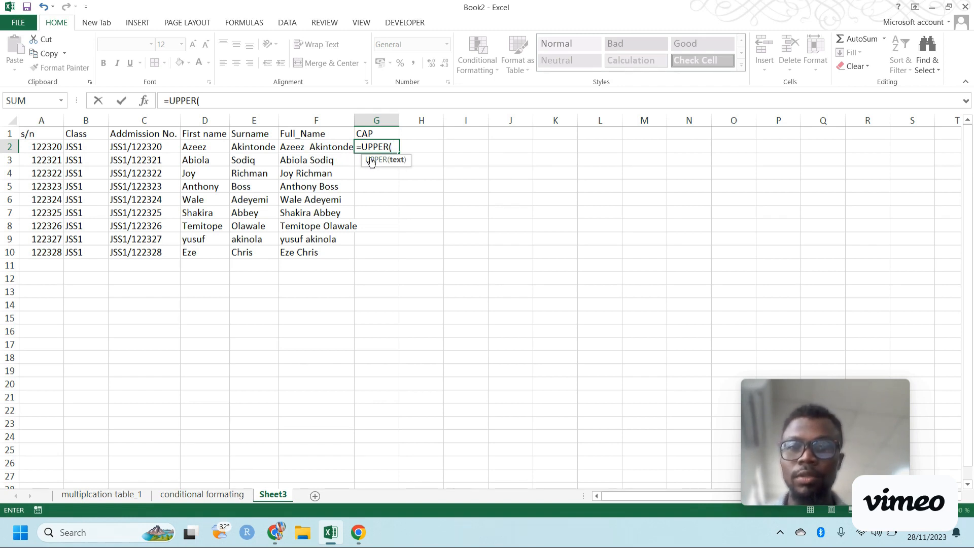
pyautogui.click(309, 149)
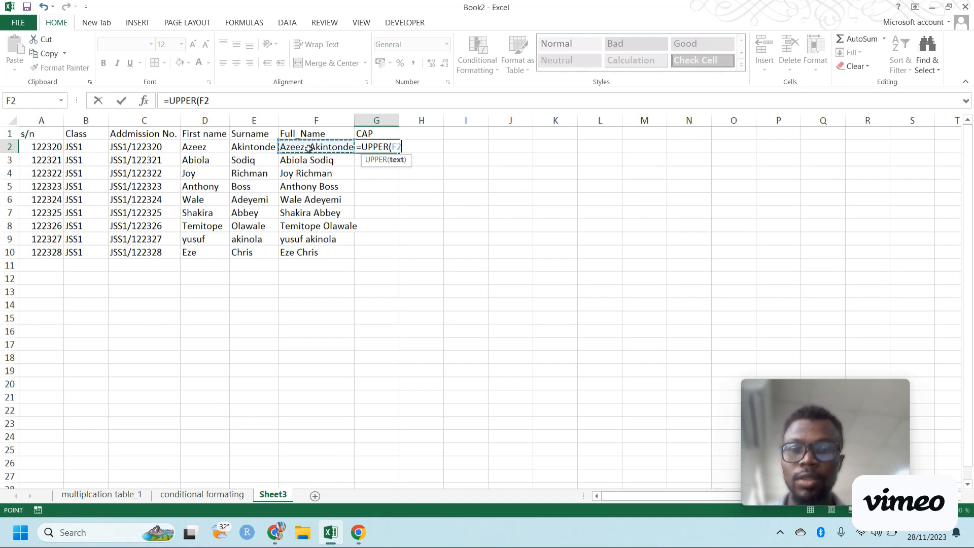
pyautogui.write(')')
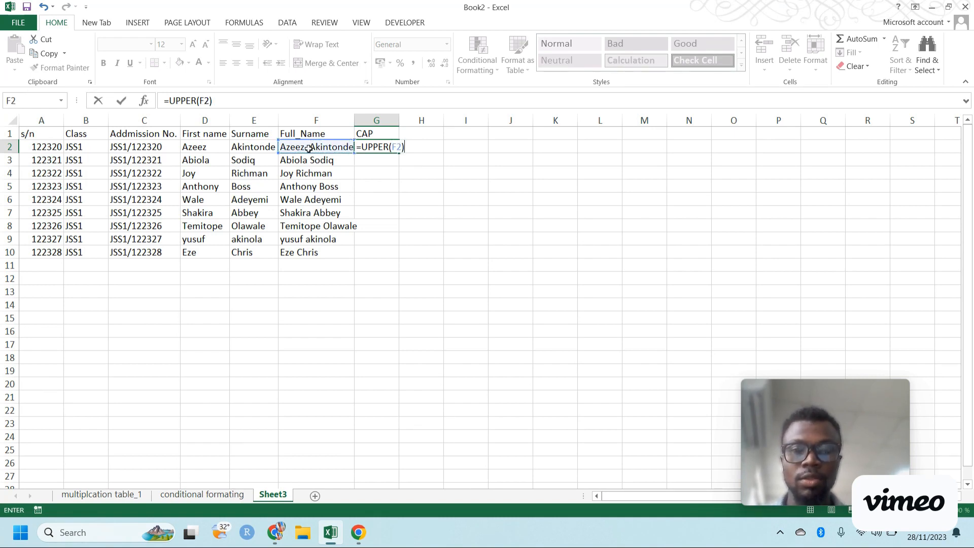
pyautogui.press('Return')
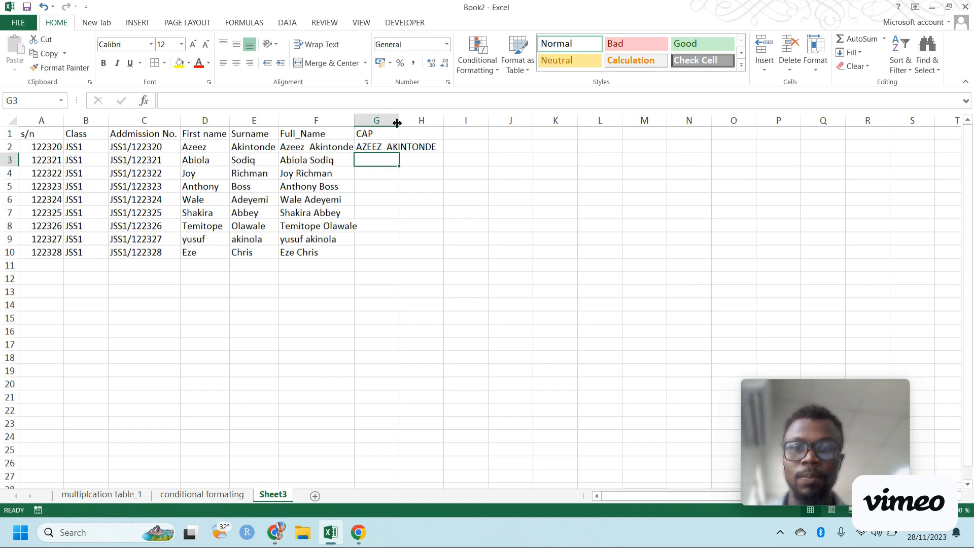
pyautogui.moveTo(397, 122); pyautogui.dragTo(440, 122)
pyautogui.click(421, 146)
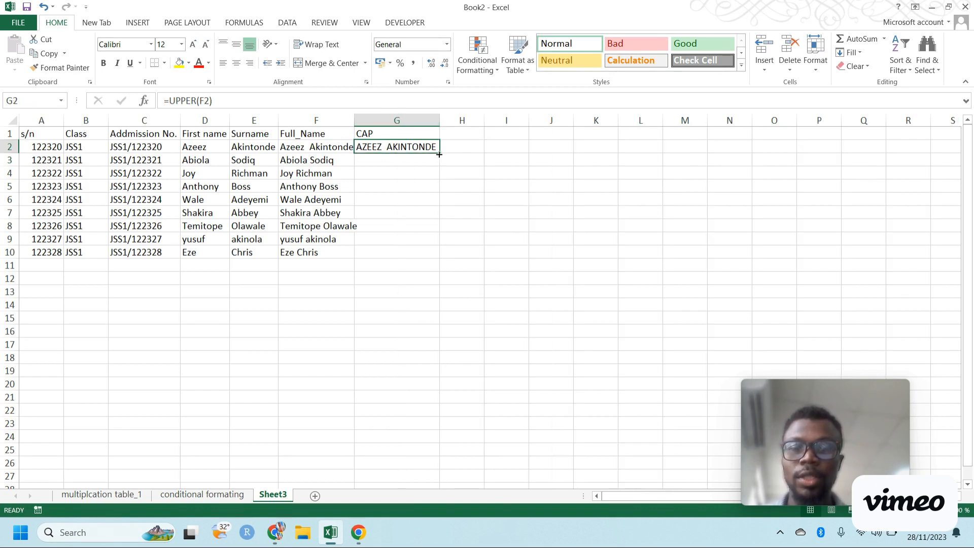
pyautogui.doubleClick(440, 153)
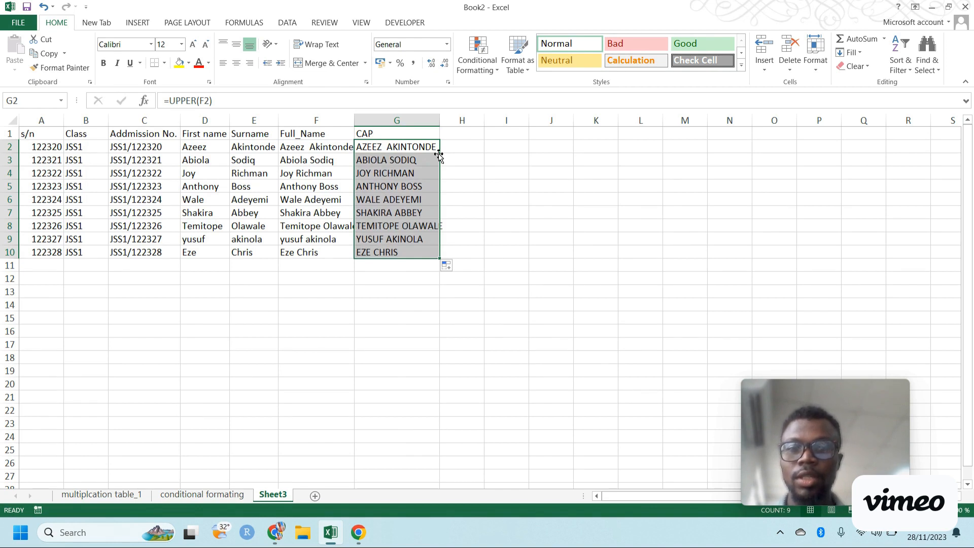
pyautogui.click(461, 136)
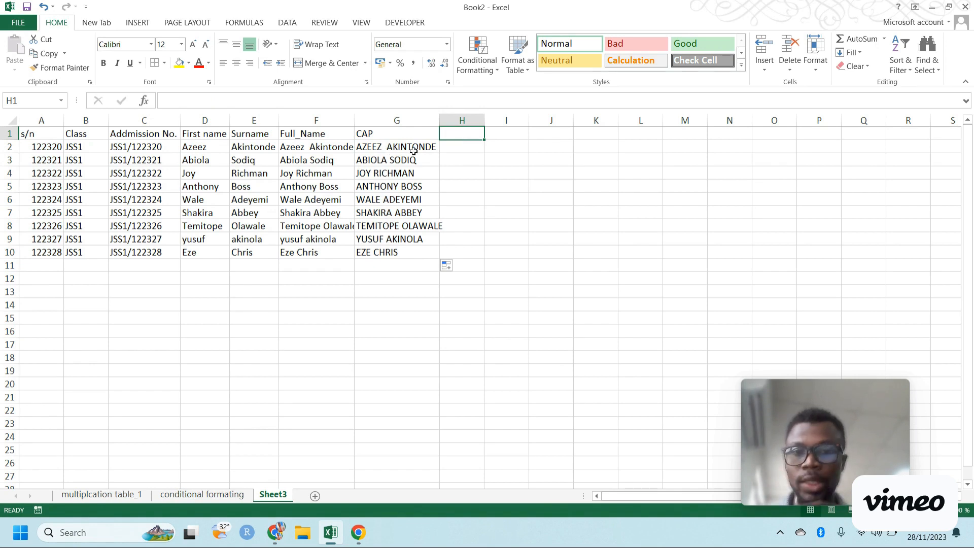
# Head column H 'LOWER' and fill =LOWER(G2) down to H10, autofitting H and widening G
pyautogui.write('LOWER')
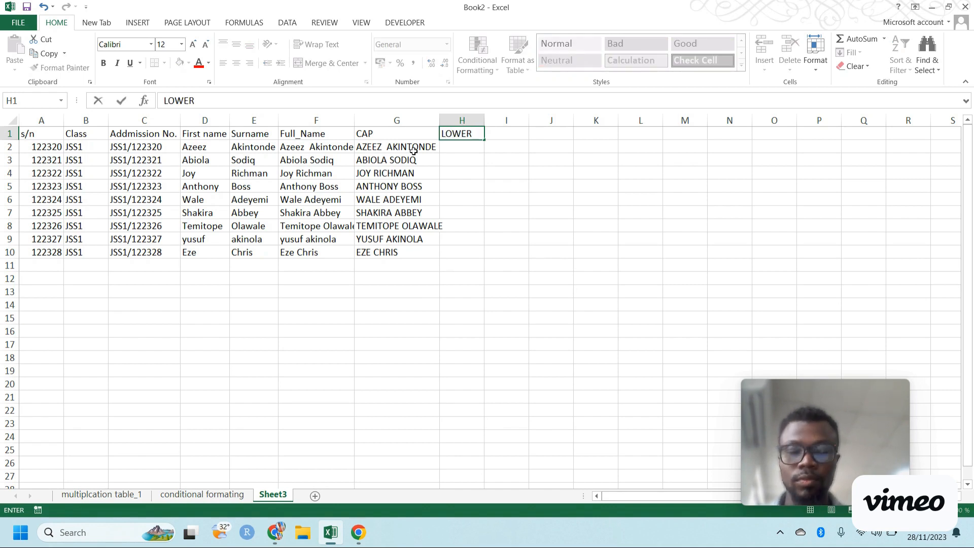
pyautogui.press('Return')
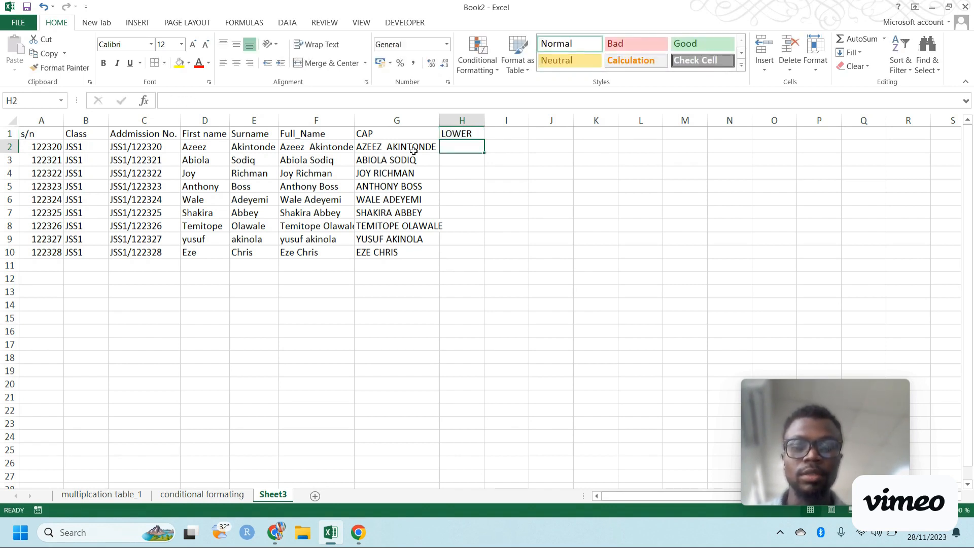
pyautogui.write('=')
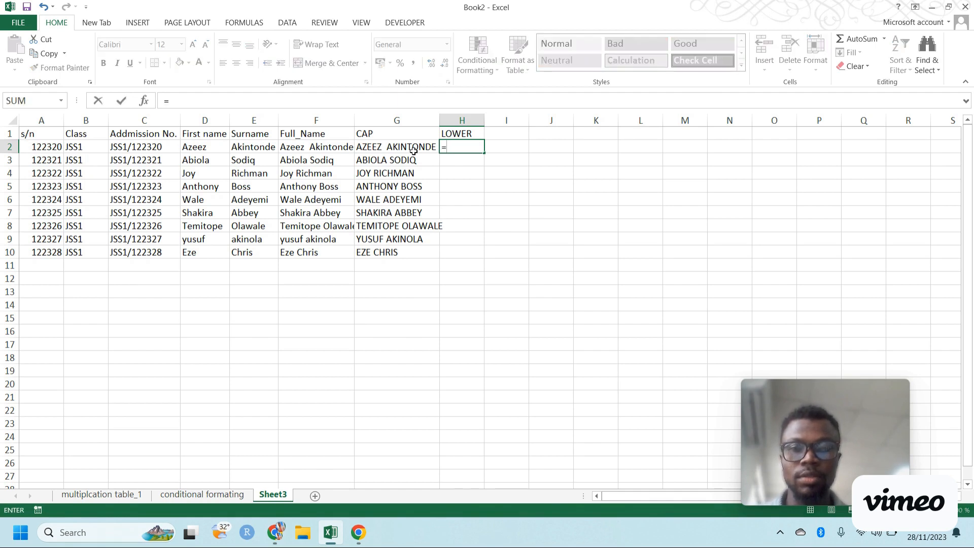
pyautogui.write('LOW')
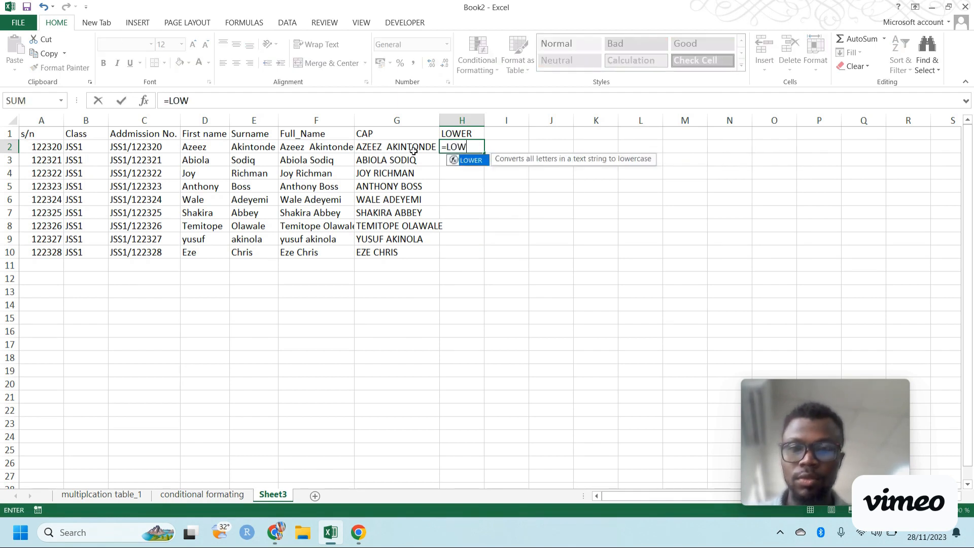
pyautogui.write('ER(')
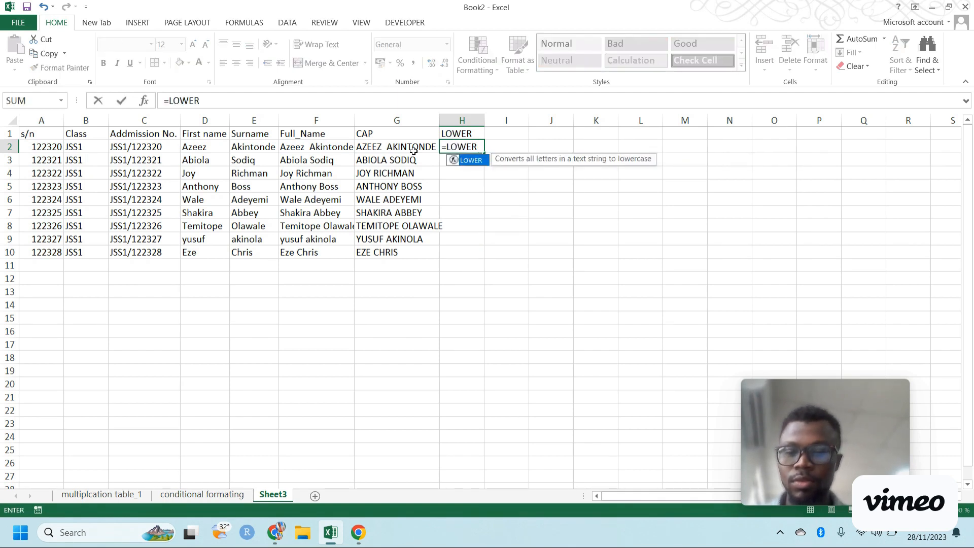
pyautogui.click(385, 148)
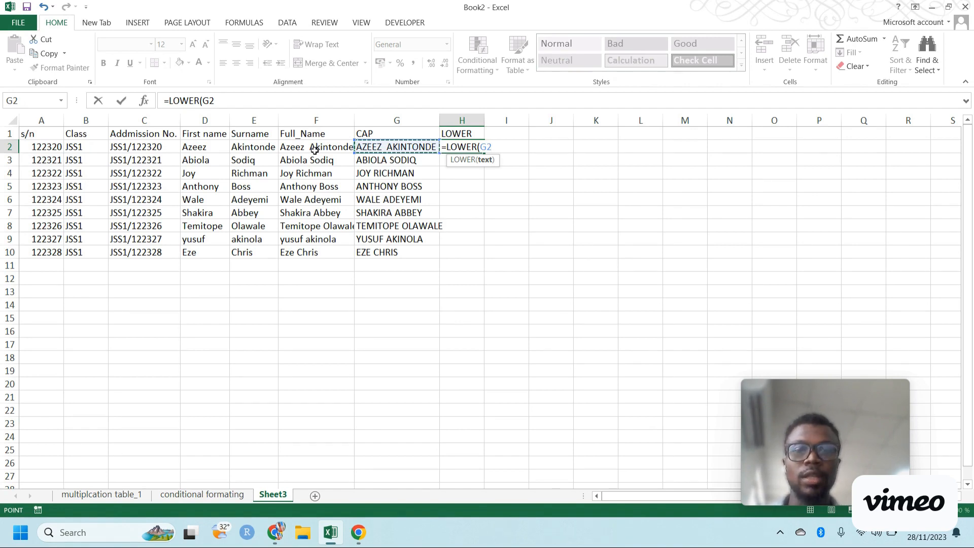
pyautogui.write(')')
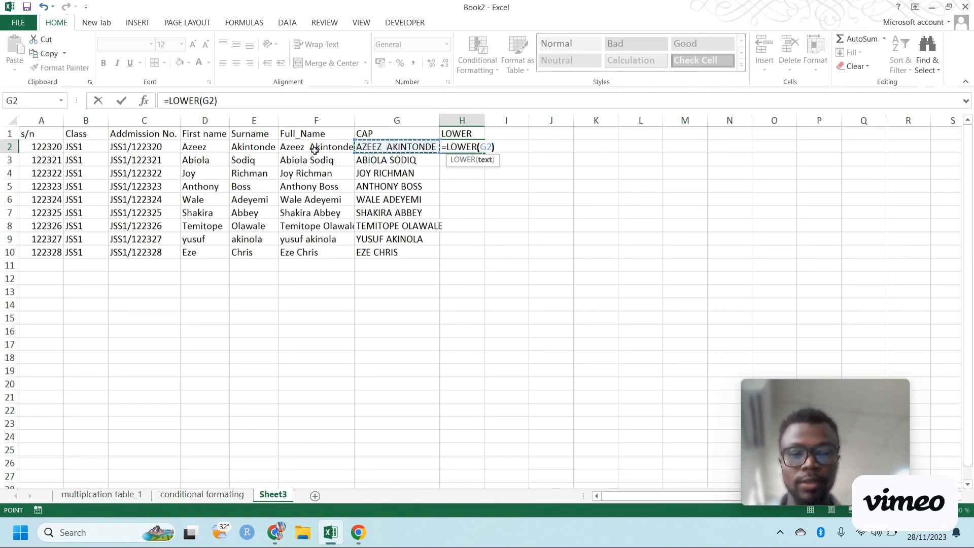
pyautogui.press('Return')
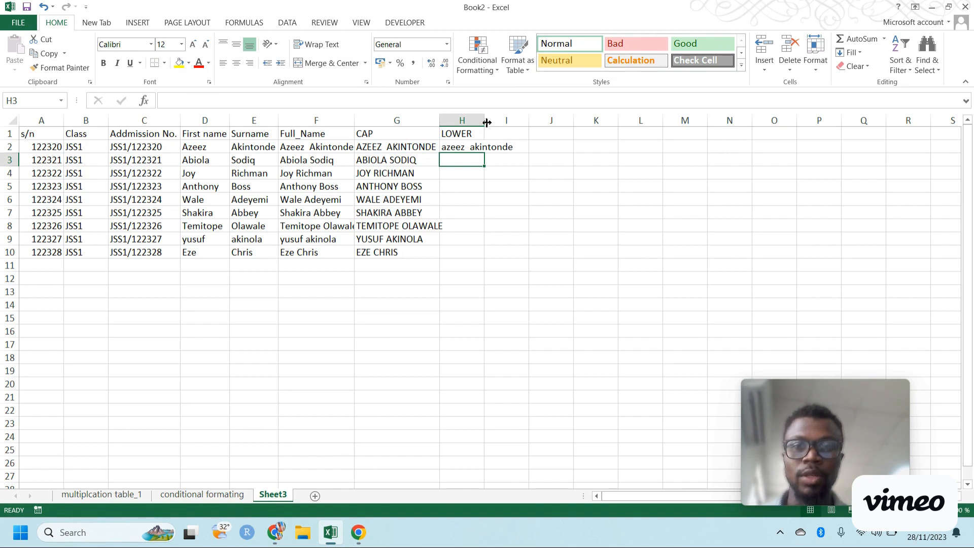
pyautogui.doubleClick(487, 123)
pyautogui.click(494, 149)
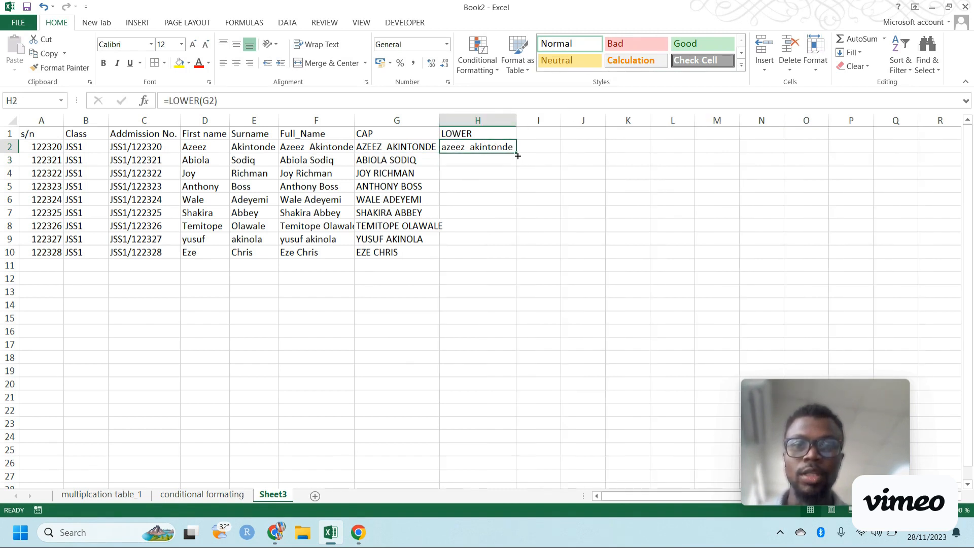
pyautogui.moveTo(517, 153); pyautogui.dragTo(520, 257)
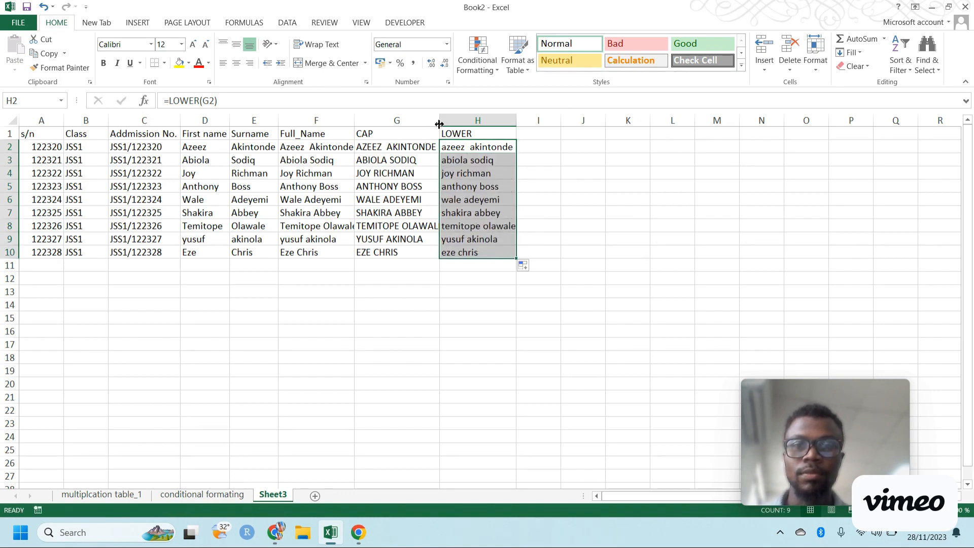
pyautogui.moveTo(440, 121); pyautogui.dragTo(447, 122)
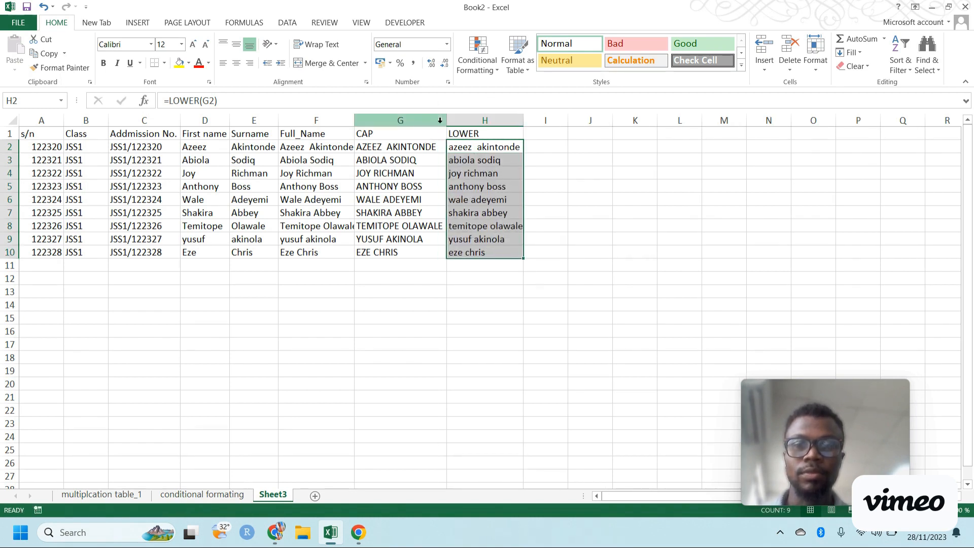
pyautogui.click(536, 135)
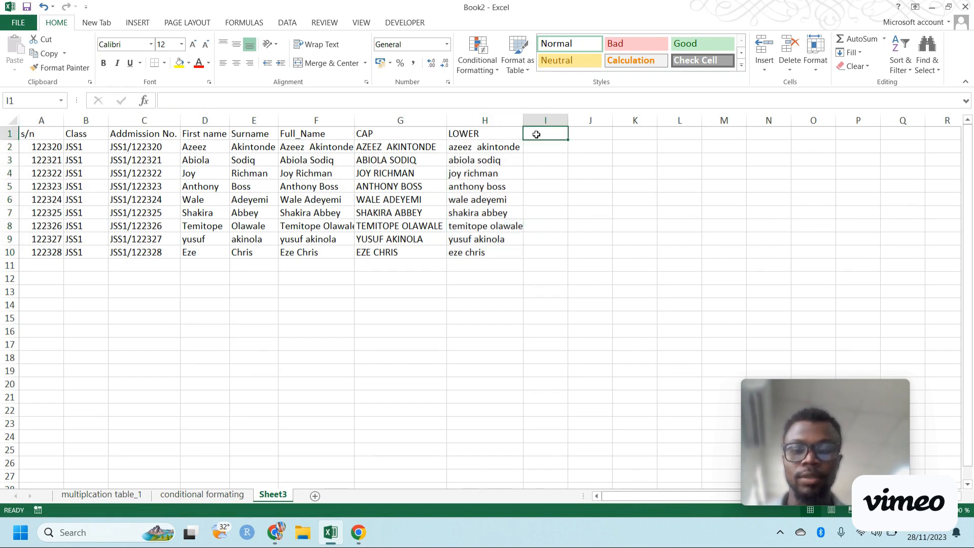
# Head column I 'PROPER', fill =PROPER(H2) down to I10, and autofit column I
pyautogui.write('p')
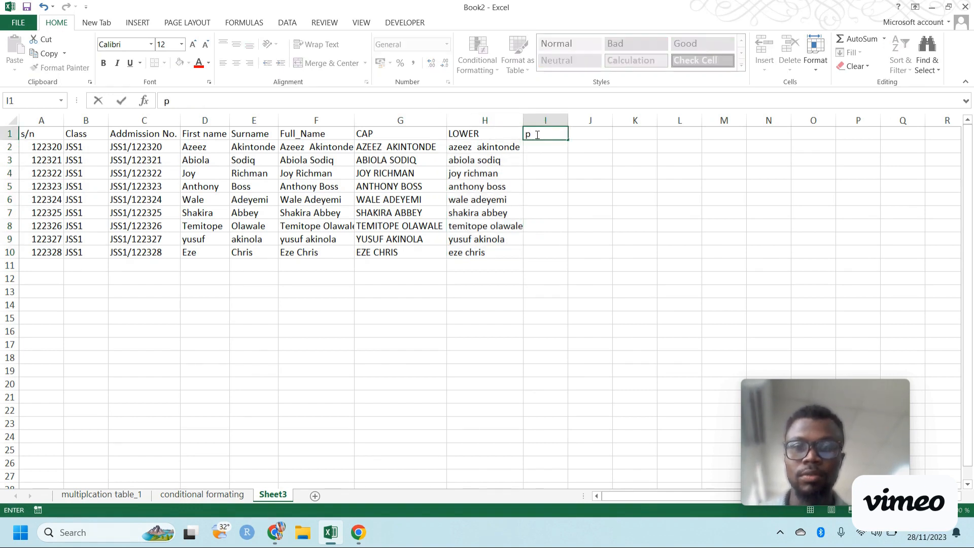
pyautogui.press('BackSpace')
pyautogui.write('PROPER')
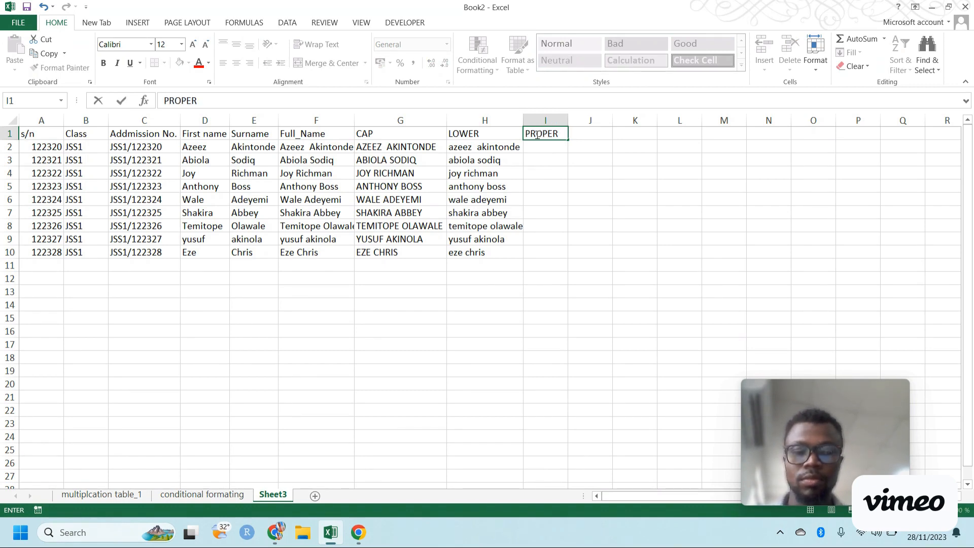
pyautogui.press('Return')
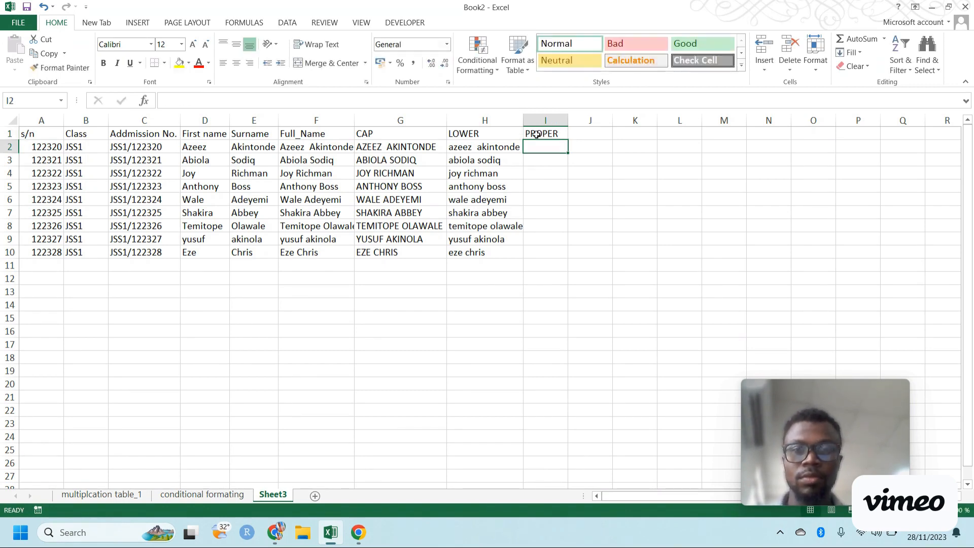
pyautogui.write('=')
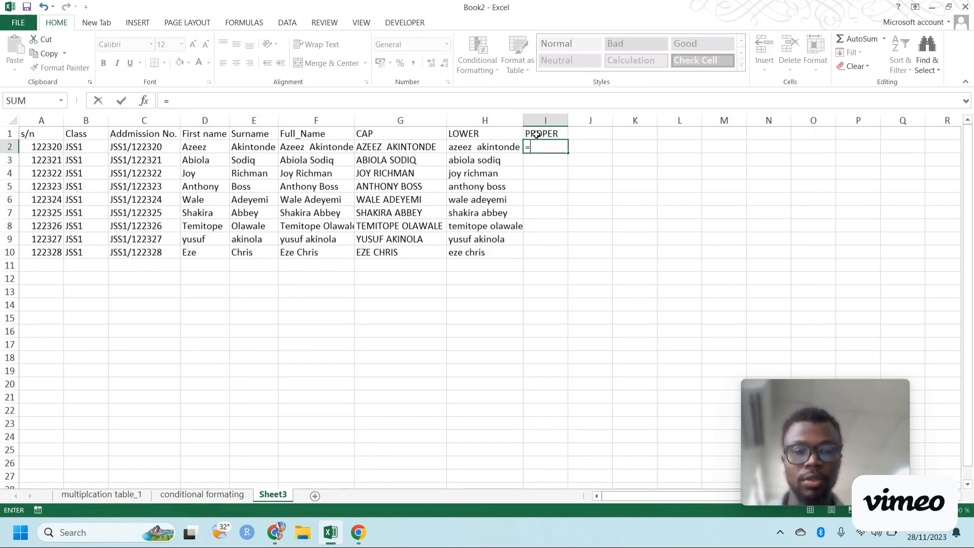
pyautogui.write('P')
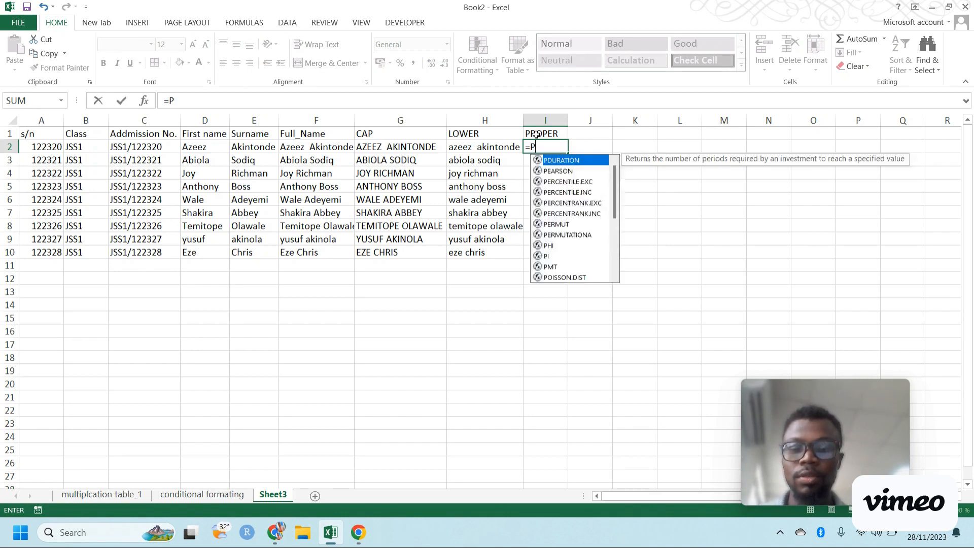
pyautogui.write('ROPER(')
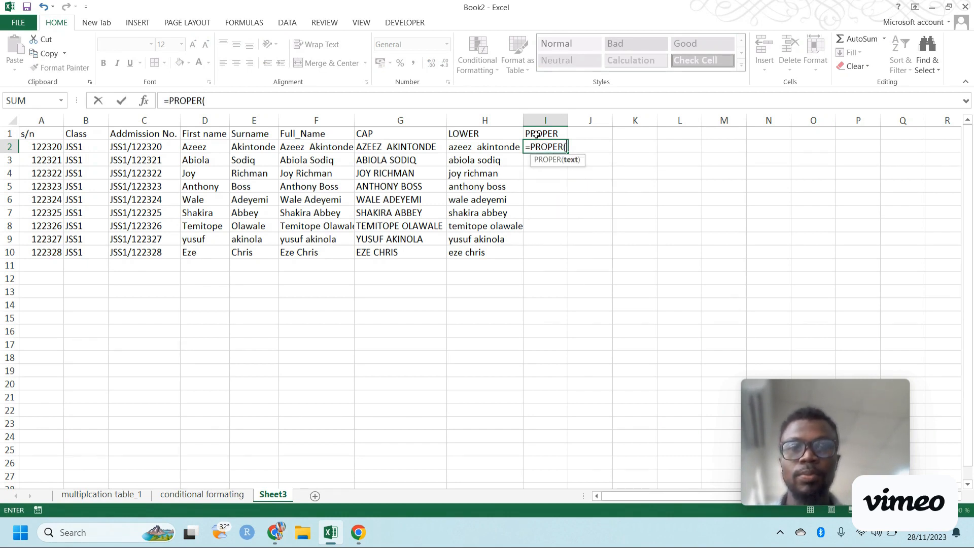
pyautogui.click(487, 147)
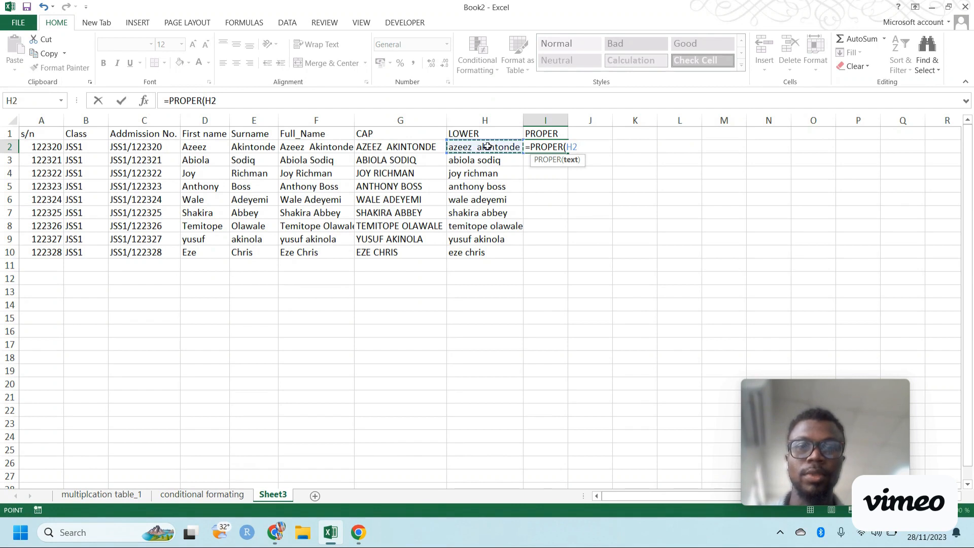
pyautogui.press('Return')
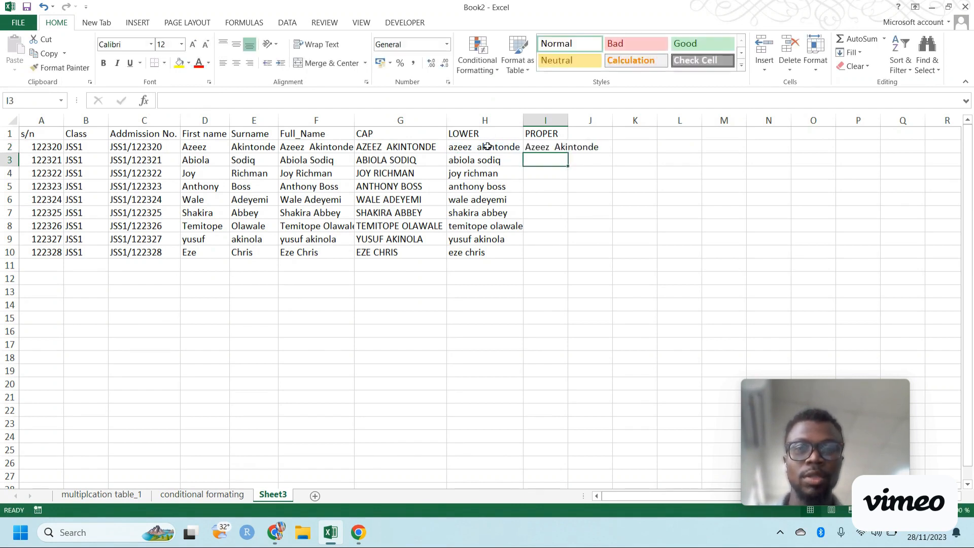
pyautogui.moveTo(558, 147); pyautogui.dragTo(572, 260)
pyautogui.click(548, 146)
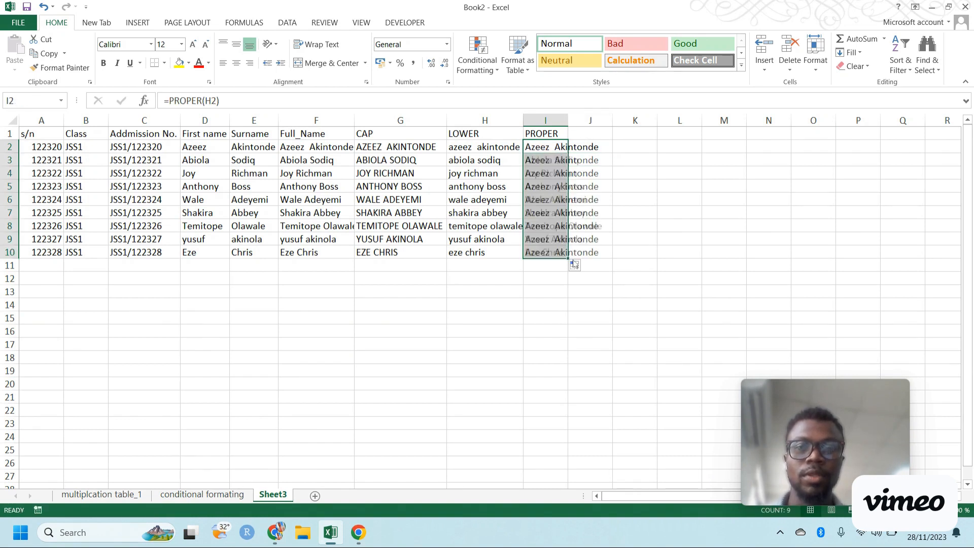
pyautogui.click(554, 182)
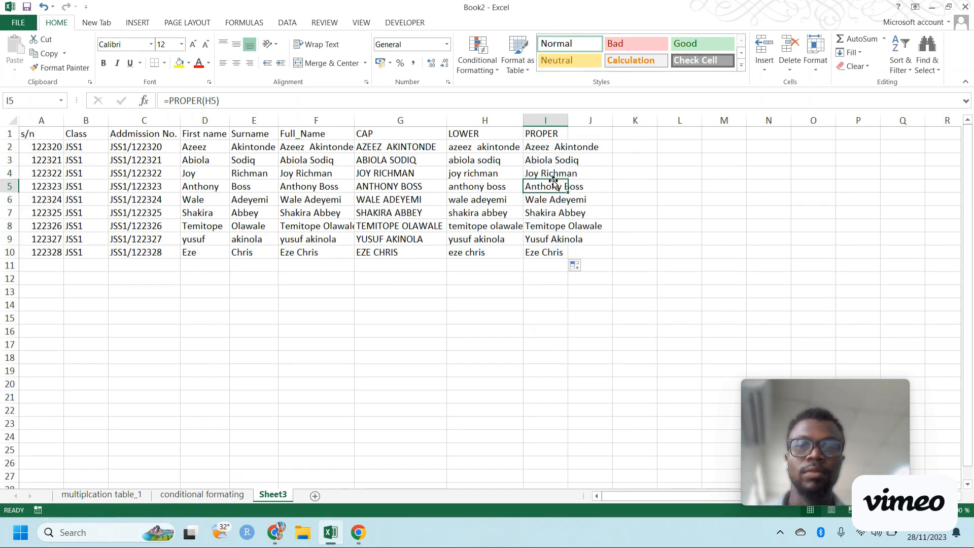
pyautogui.doubleClick(568, 120)
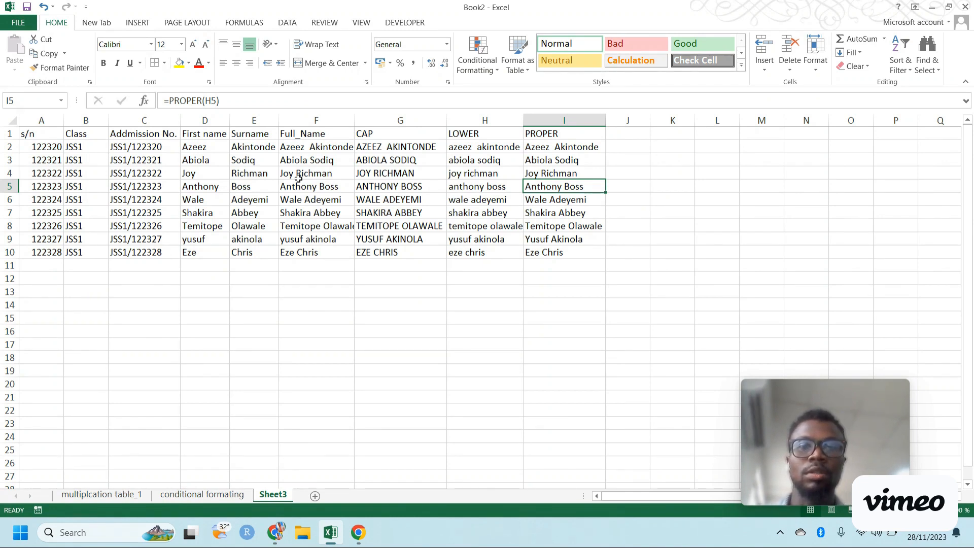
pyautogui.click(625, 137)
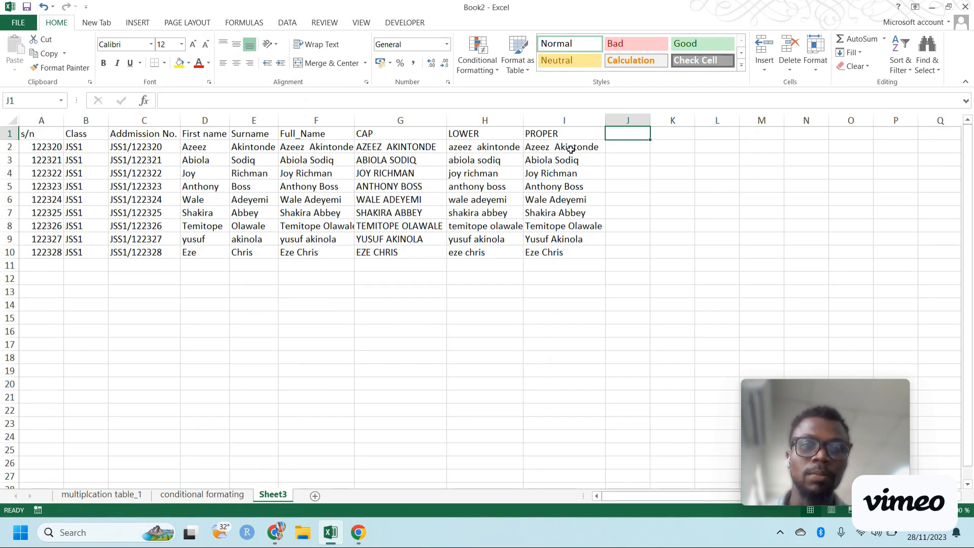
pyautogui.click(625, 149)
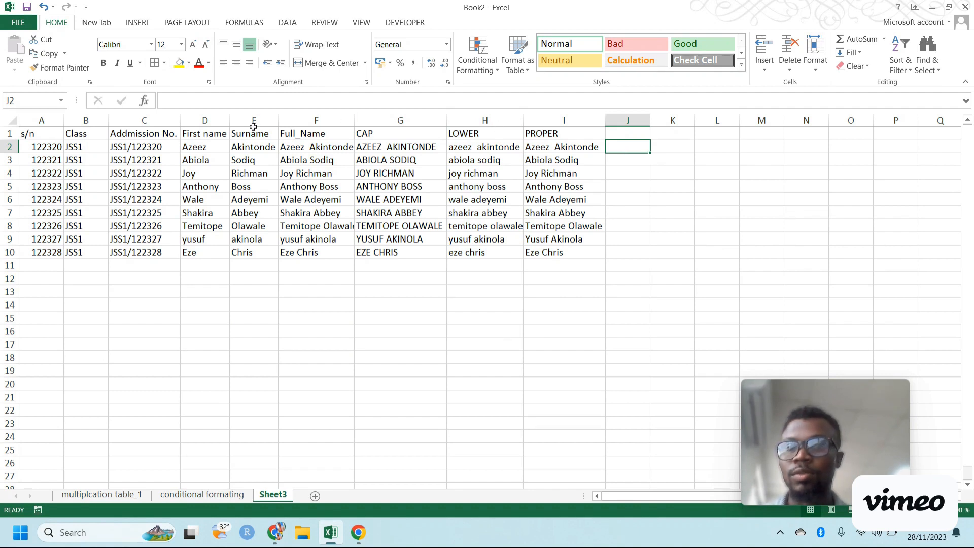
pyautogui.moveTo(211, 121); pyautogui.dragTo(257, 133)
pyautogui.click(202, 135)
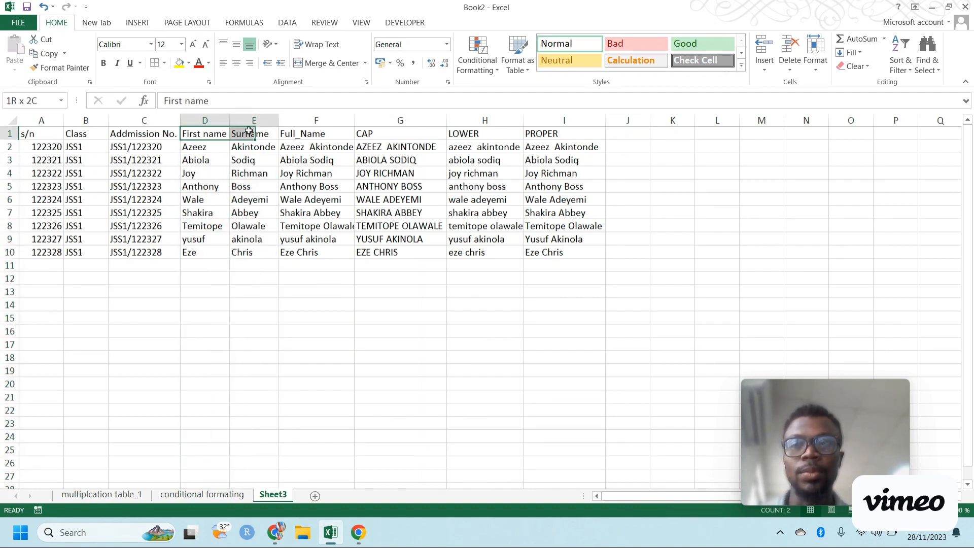
pyautogui.hotkey('ctrl', 'c')
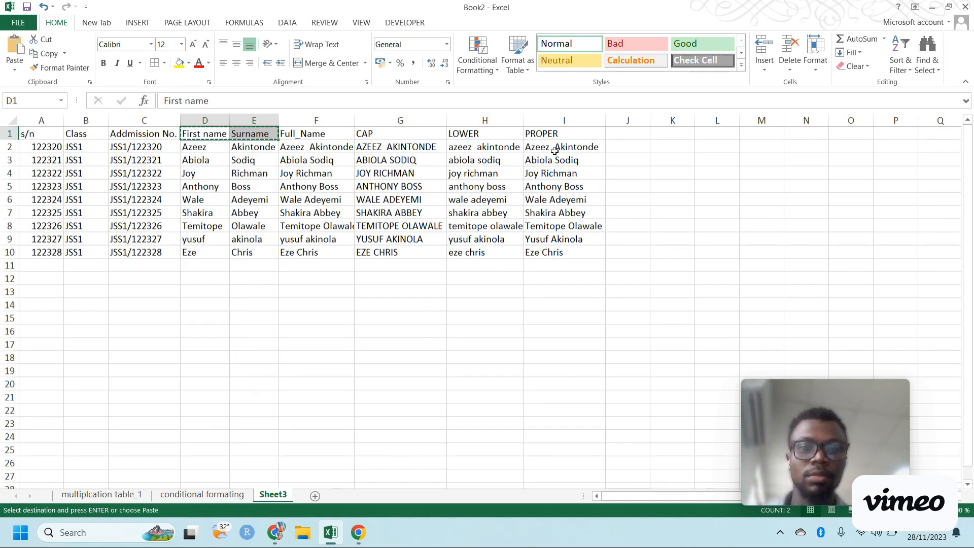
pyautogui.click(633, 136)
pyautogui.hotkey('ctrl', 'v')
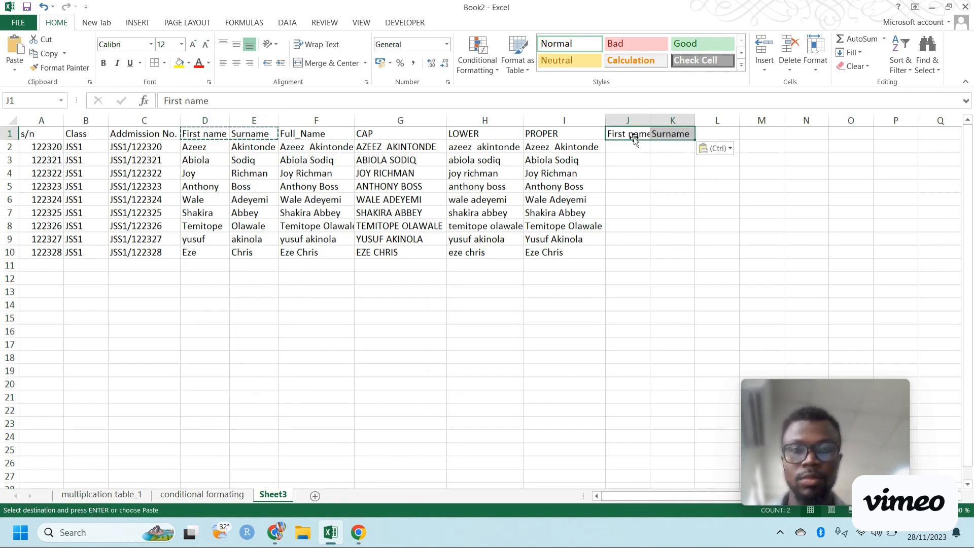
pyautogui.click(628, 147)
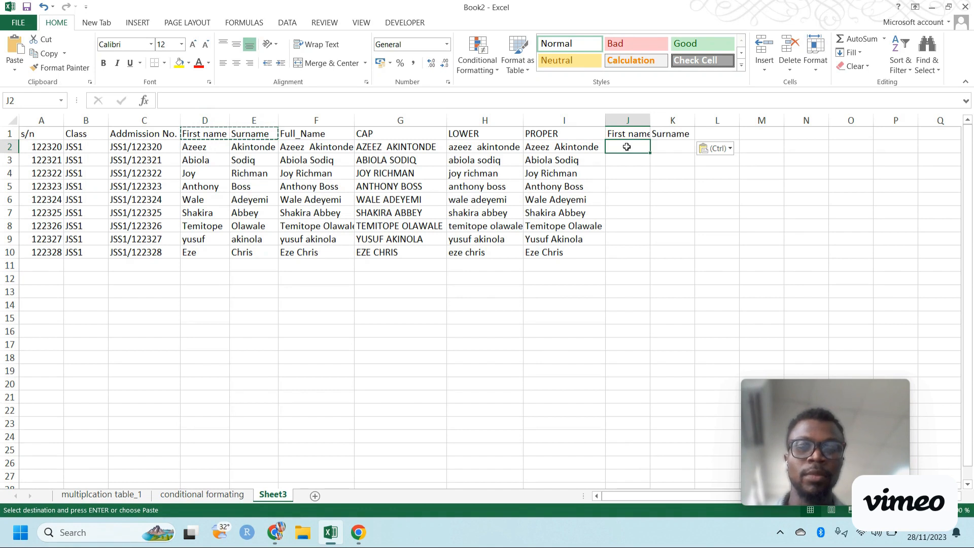
pyautogui.write('=')
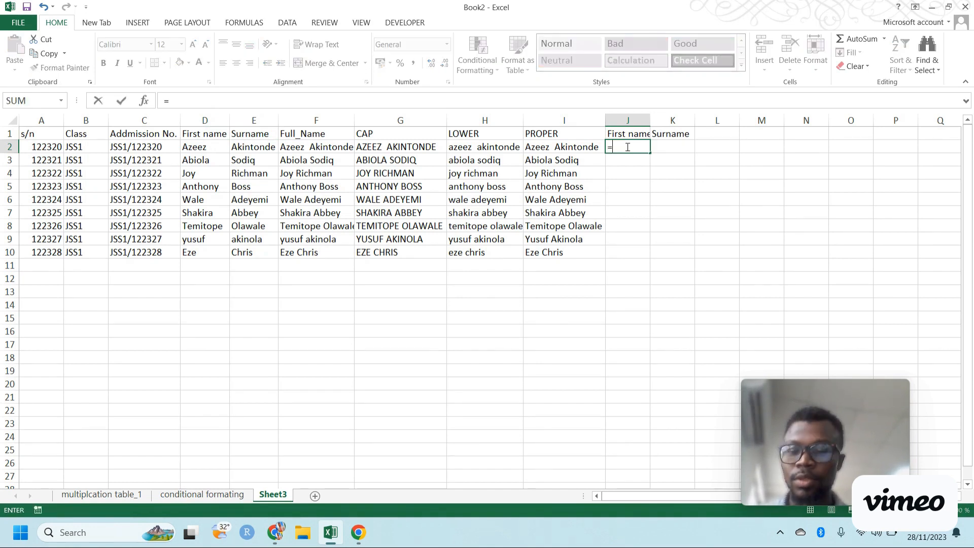
pyautogui.write('SPLIT(')
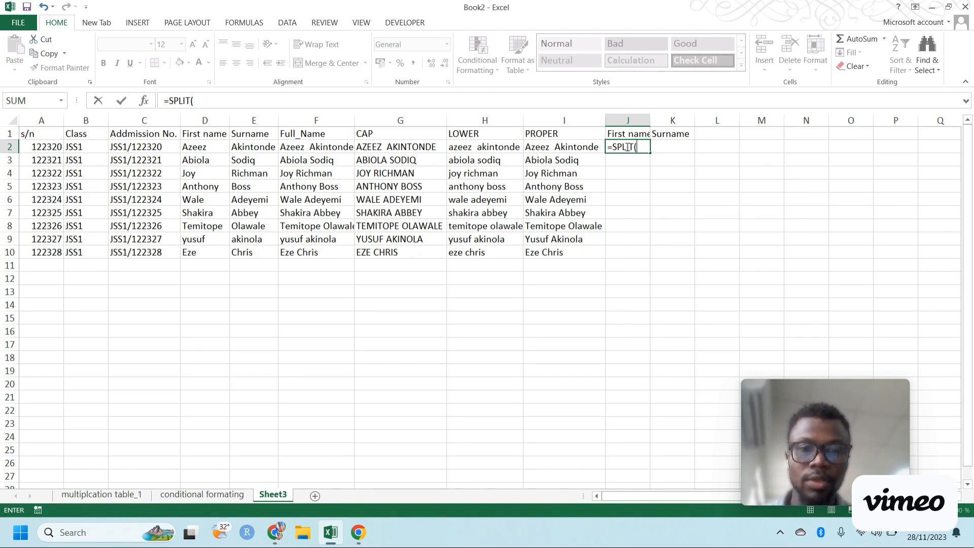
pyautogui.press('BackSpace')
pyautogui.press('BackSpace')
pyautogui.press('BackSpace')
pyautogui.press('BackSpace')
pyautogui.press('BackSpace')
pyautogui.press('BackSpace')
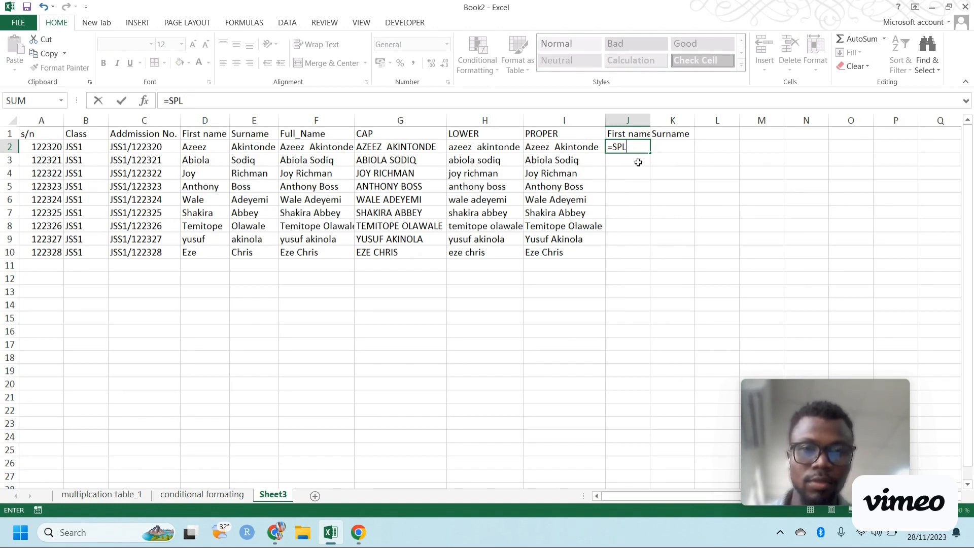
pyautogui.write('S')
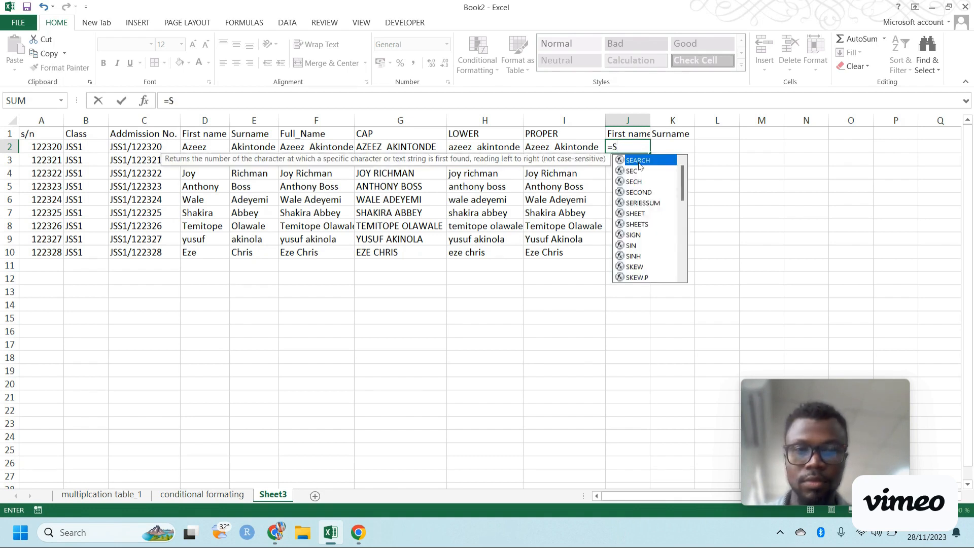
pyautogui.write('PLIT(')
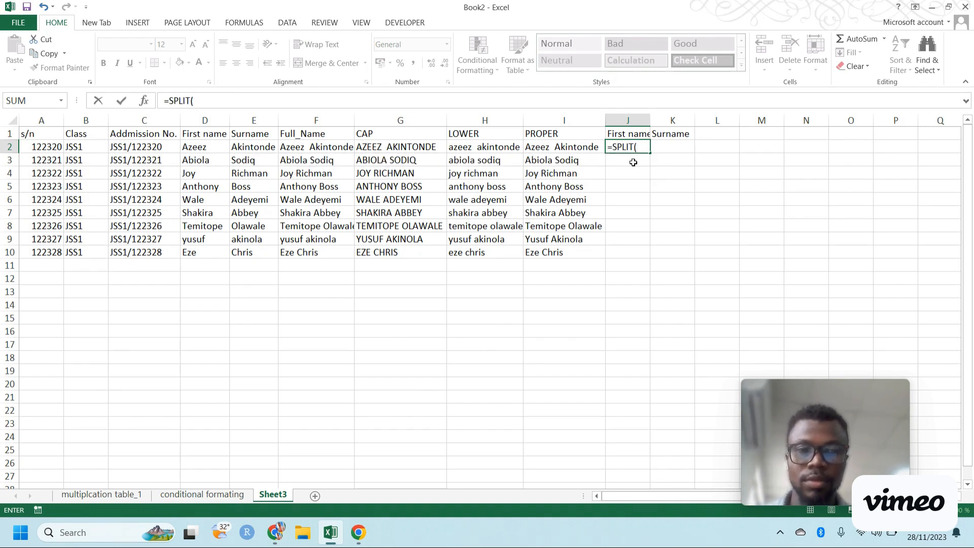
pyautogui.click(554, 152)
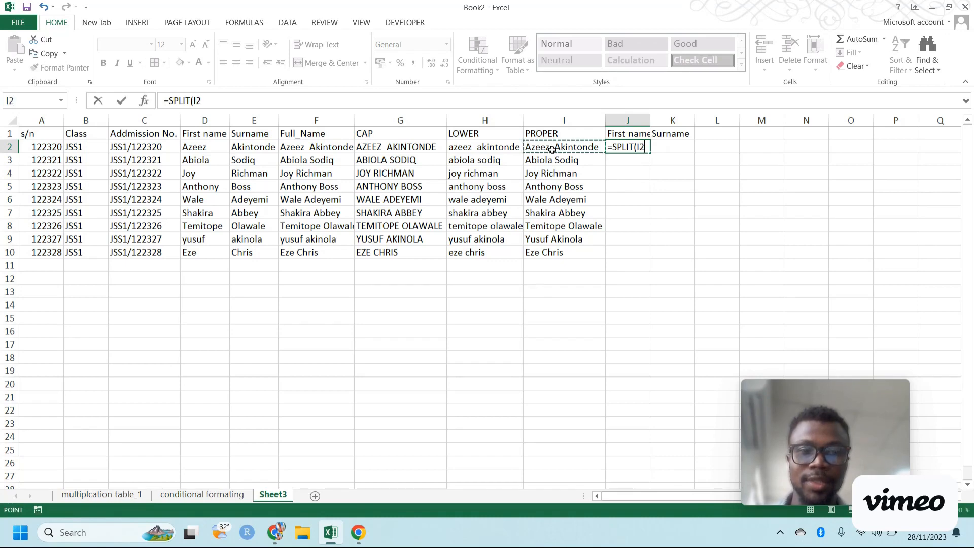
pyautogui.press('Return')
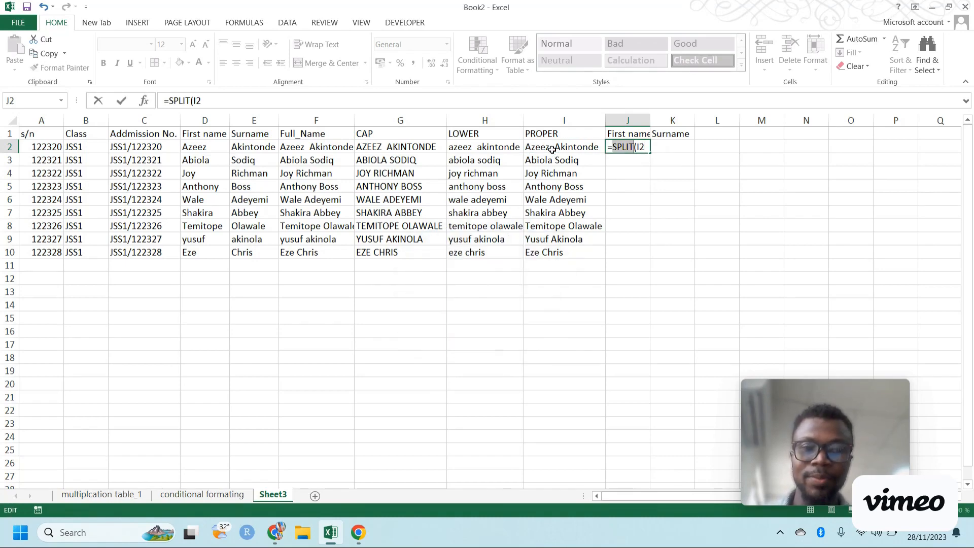
pyautogui.click(776, 181)
pyautogui.press('Escape')
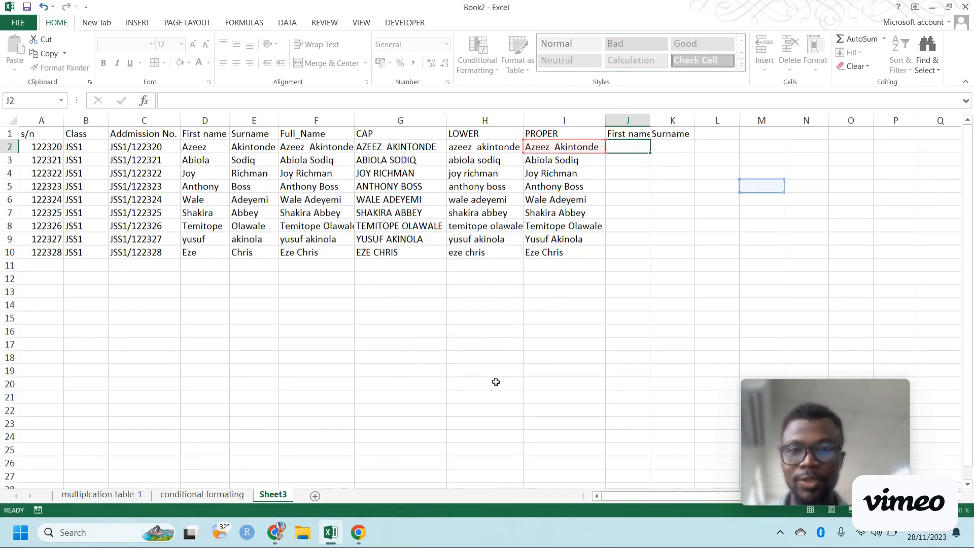
pyautogui.moveTo(274, 532)
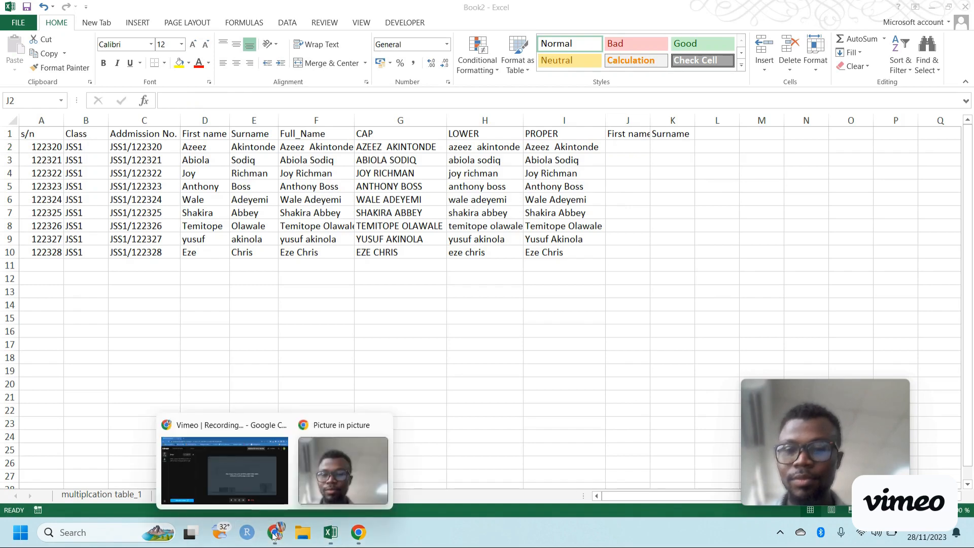
# Open ChatGPT in a new Chrome tab and draft 'what function to split text'
pyautogui.click(239, 477)
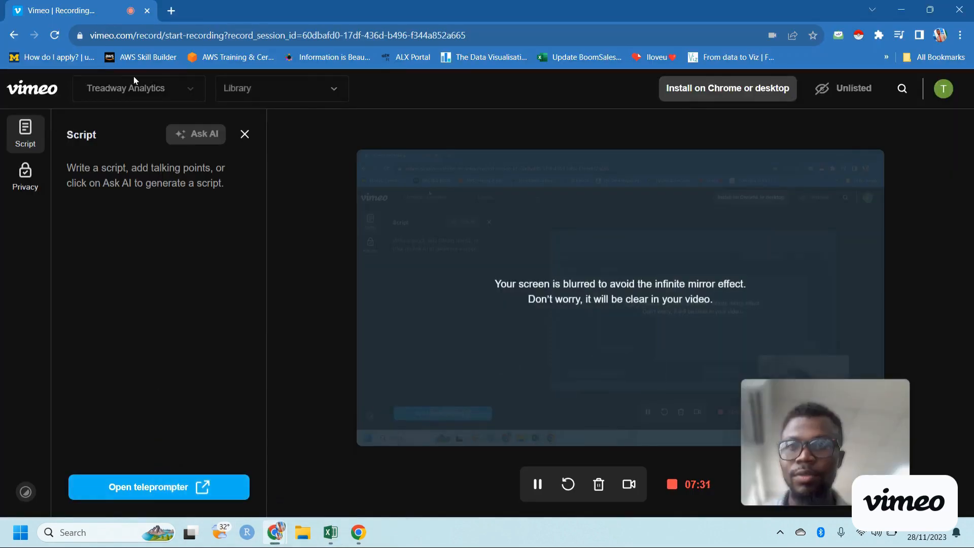
pyautogui.click(171, 19)
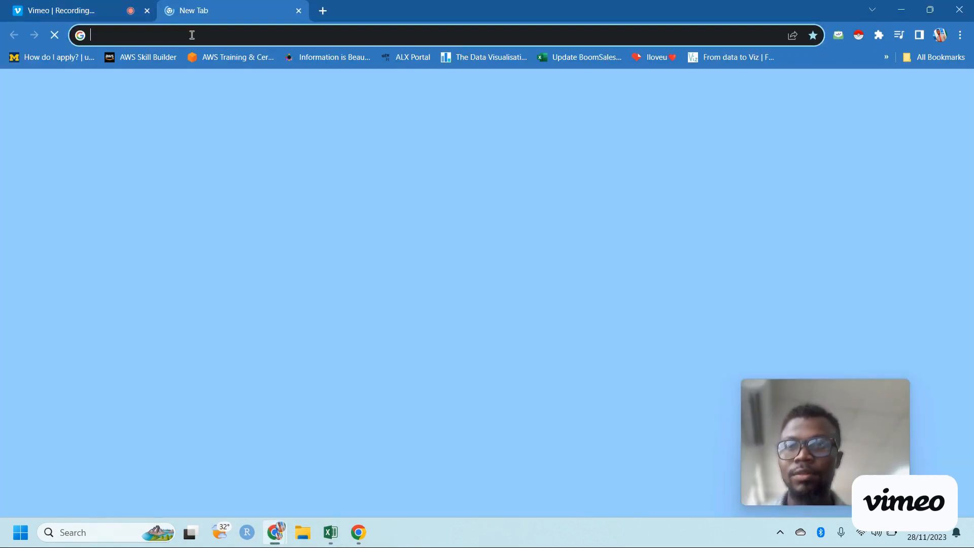
pyautogui.write('CHAT')
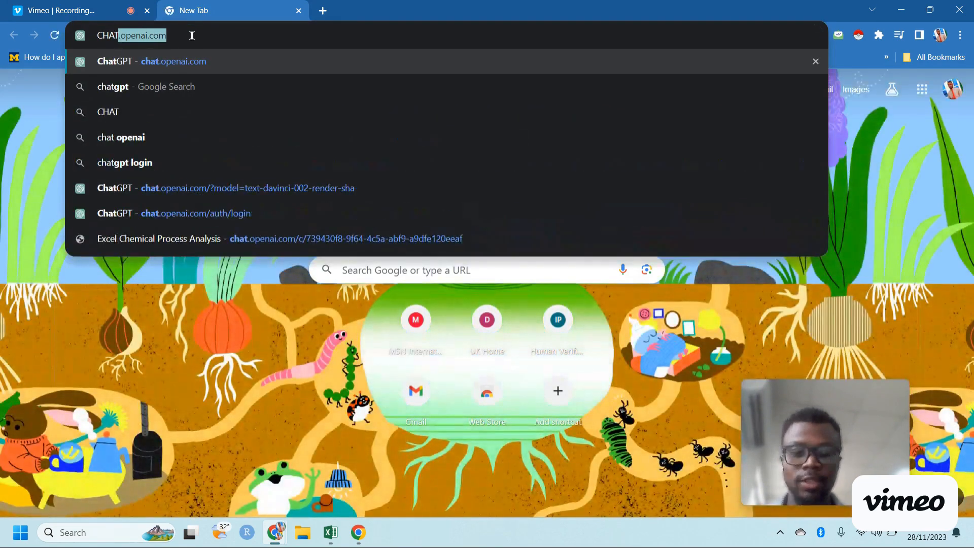
pyautogui.press('Return')
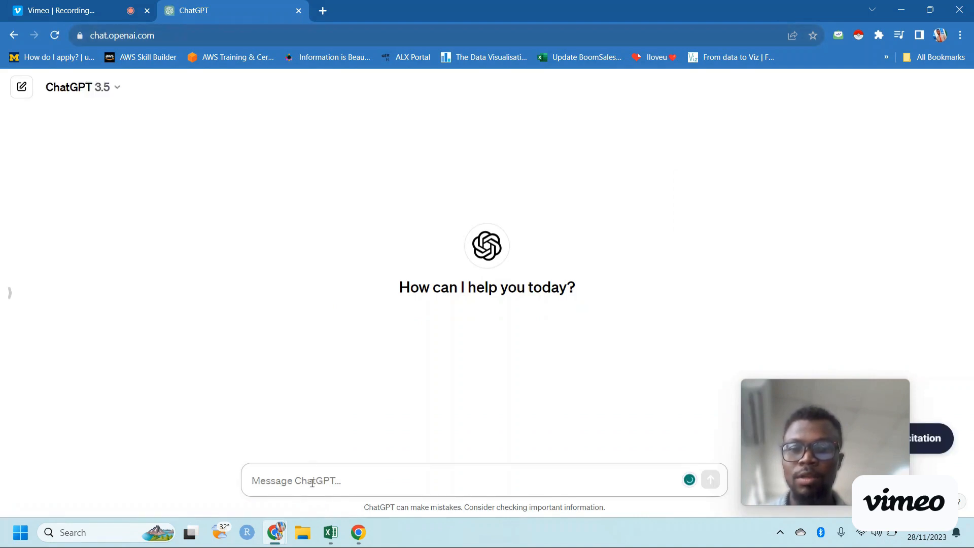
pyautogui.write('WHAT')
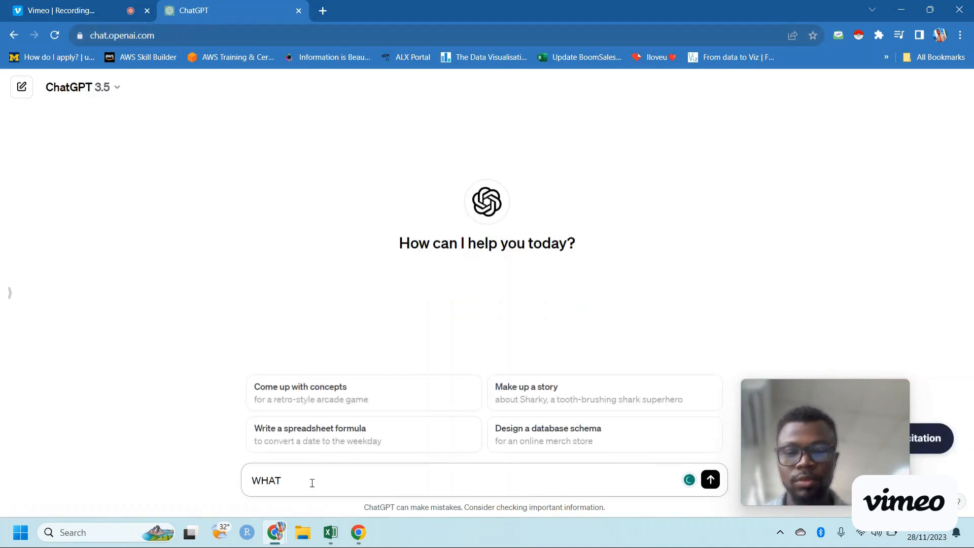
pyautogui.press('BackSpace')
pyautogui.press('capslock')
pyautogui.write('what')
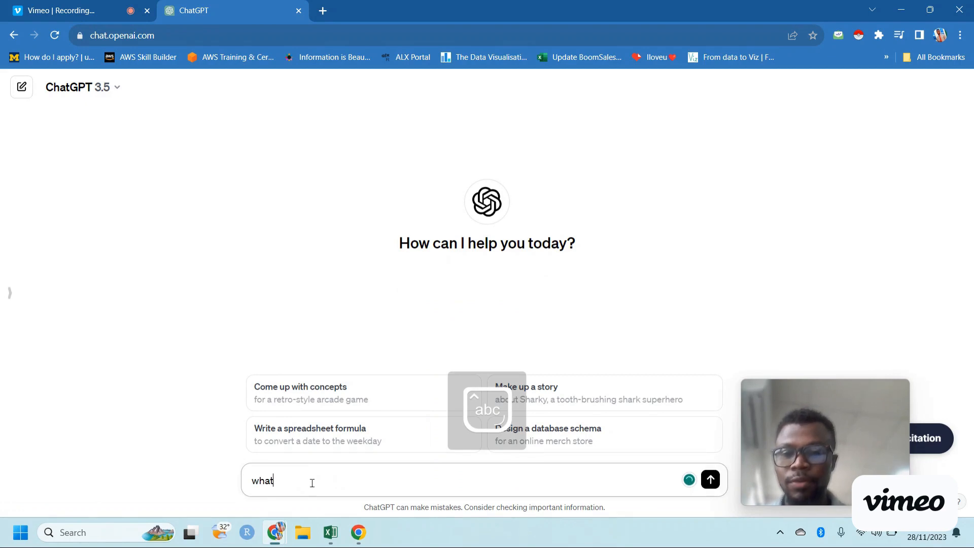
pyautogui.write(' function')
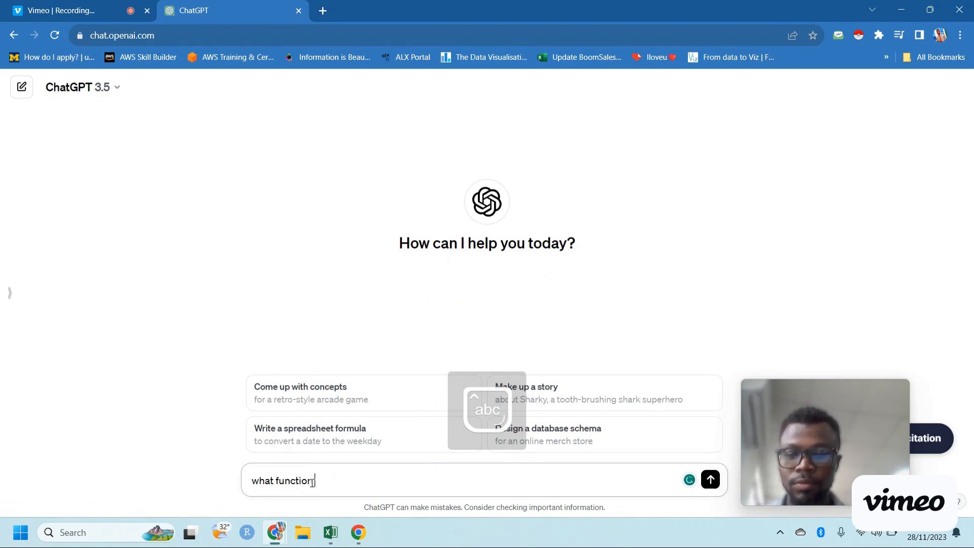
pyautogui.write(' to spl')
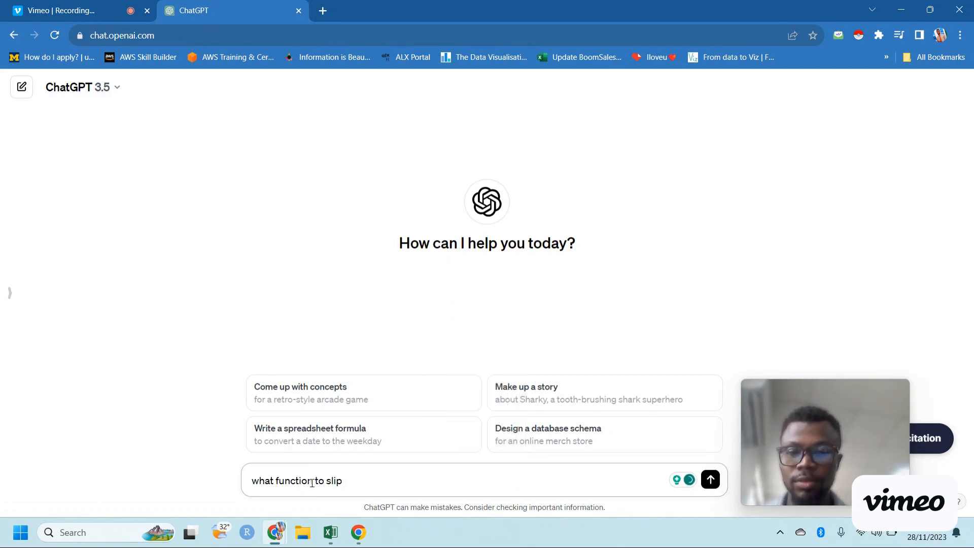
pyautogui.write('it')
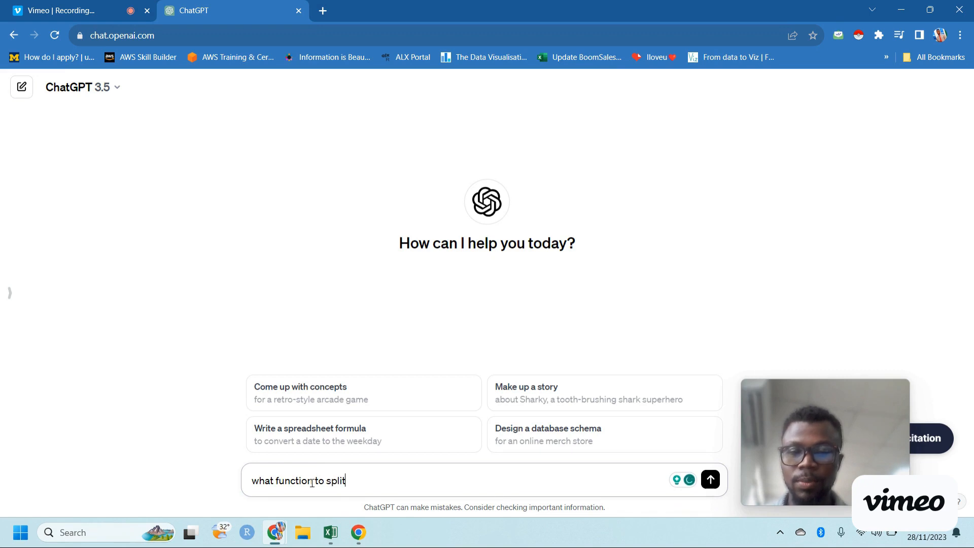
pyautogui.write(' text')
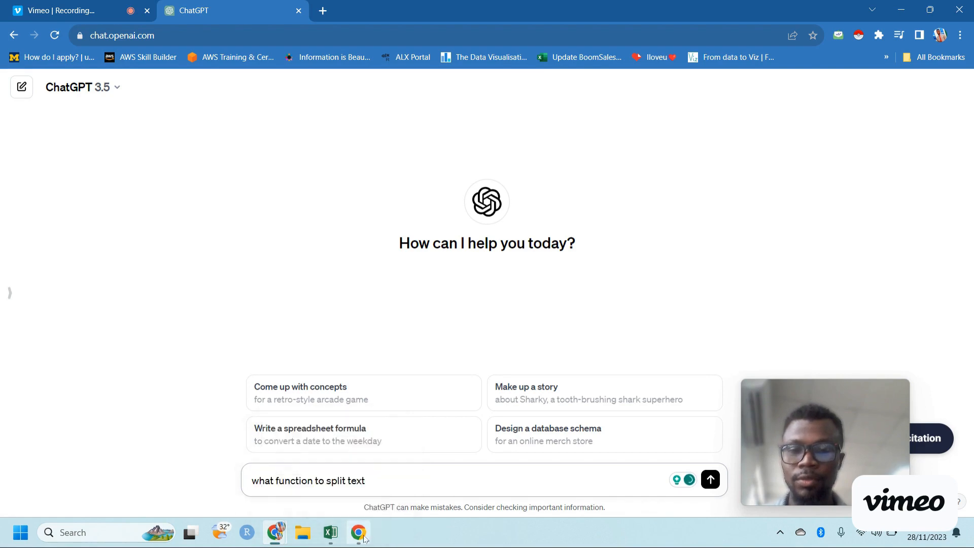
# Begin typing =spli in Excel cell J2, then return to the ChatGPT draft
pyautogui.moveTo(331, 532)
pyautogui.click(314, 456)
pyautogui.click(628, 147)
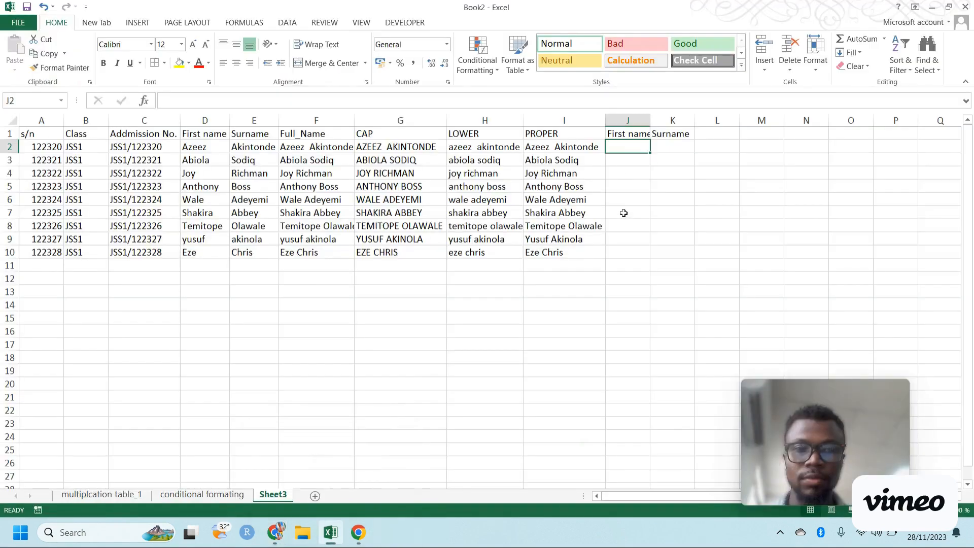
pyautogui.write('=split')
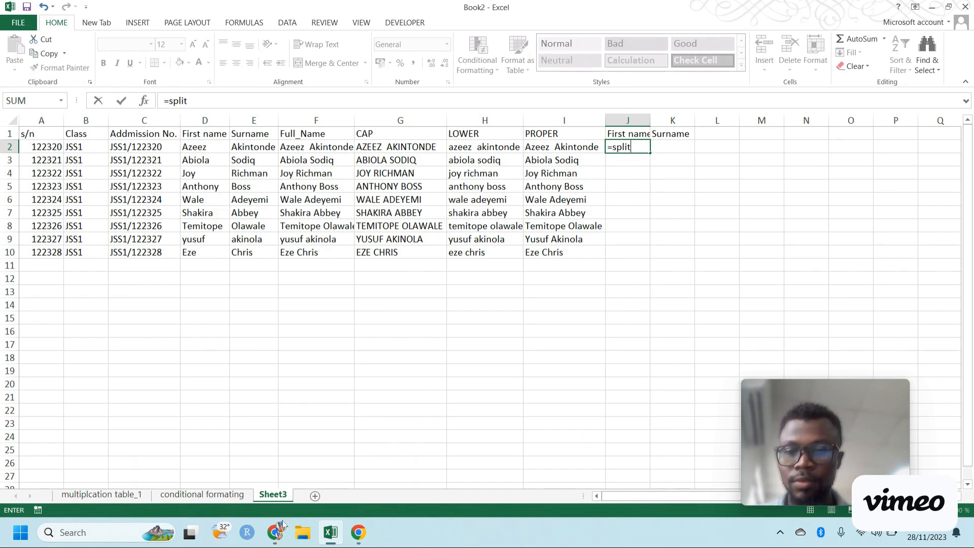
pyautogui.moveTo(275, 533)
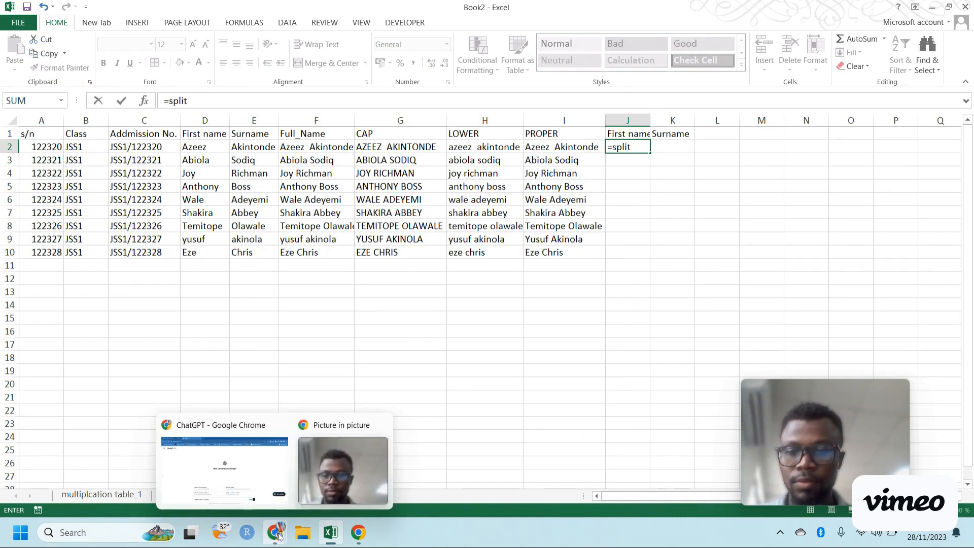
pyautogui.click(247, 467)
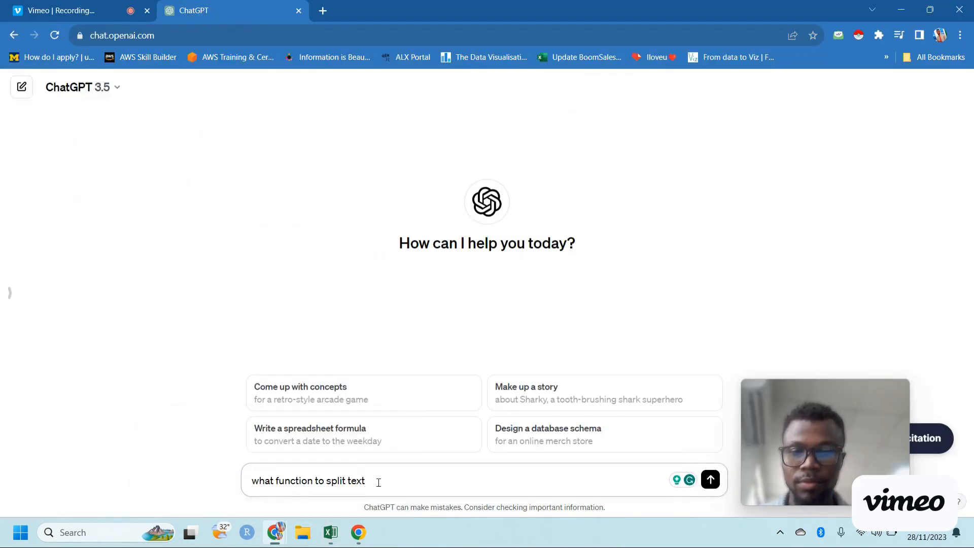
# Send the question with 'in excel' added, then return to Book2 after the Text to Columns answer
pyautogui.write('in excel?')
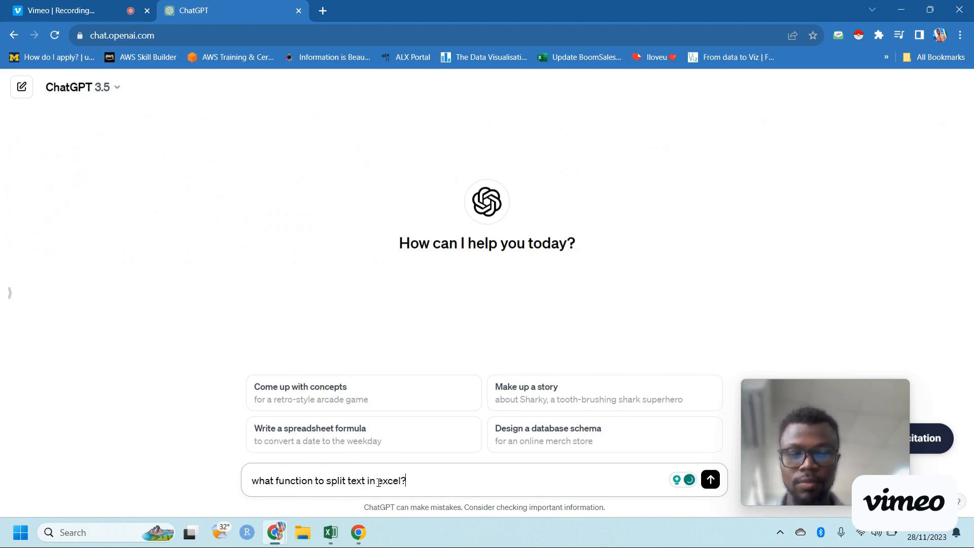
pyautogui.press('Return')
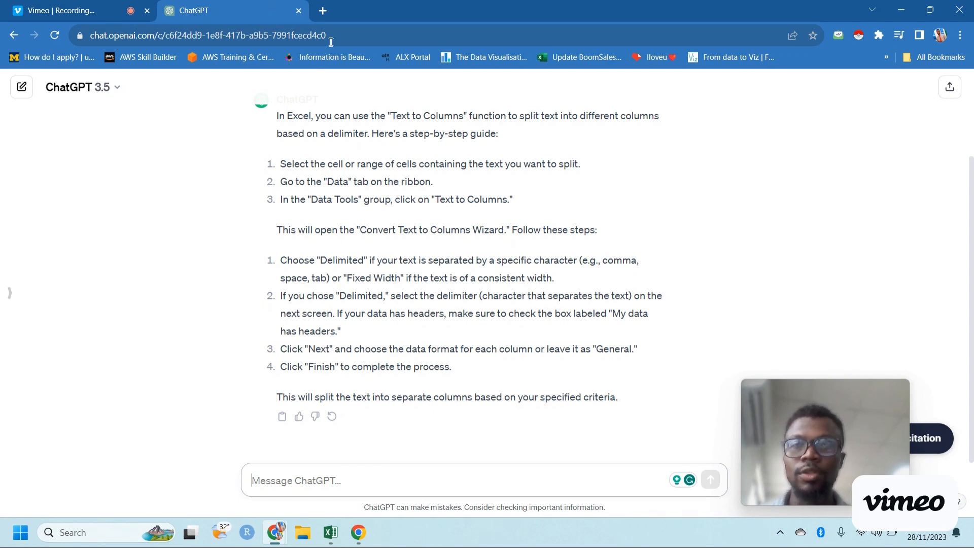
pyautogui.click(337, 537)
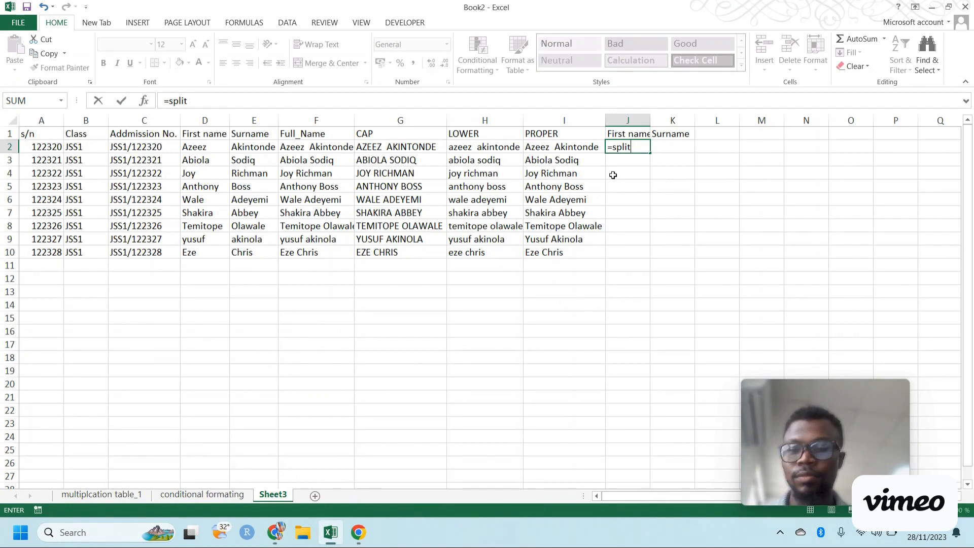
pyautogui.press('Escape')
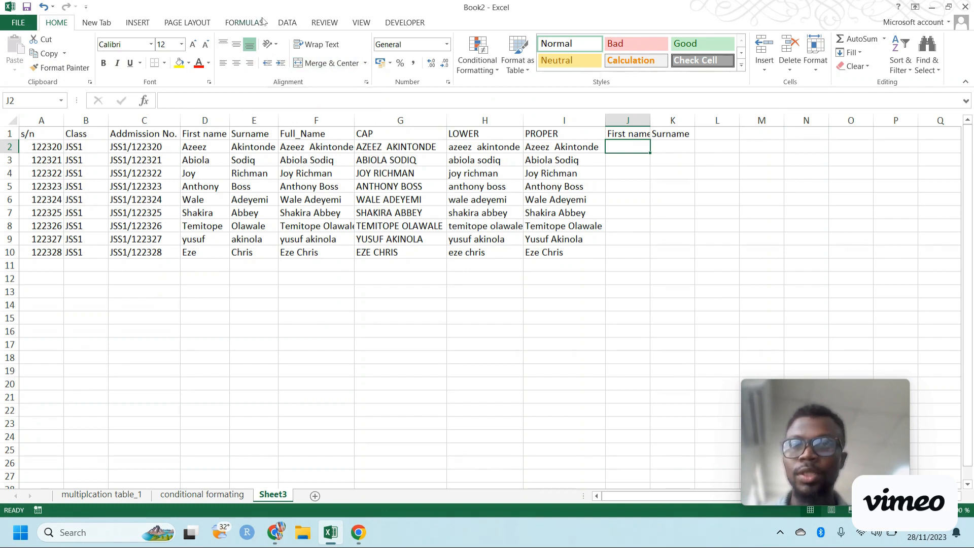
pyautogui.click(287, 23)
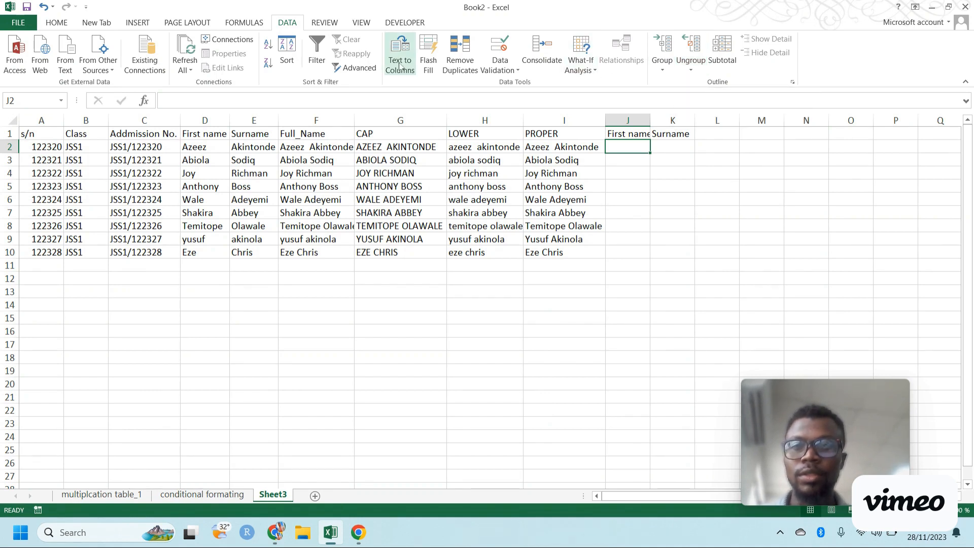
pyautogui.click(581, 148)
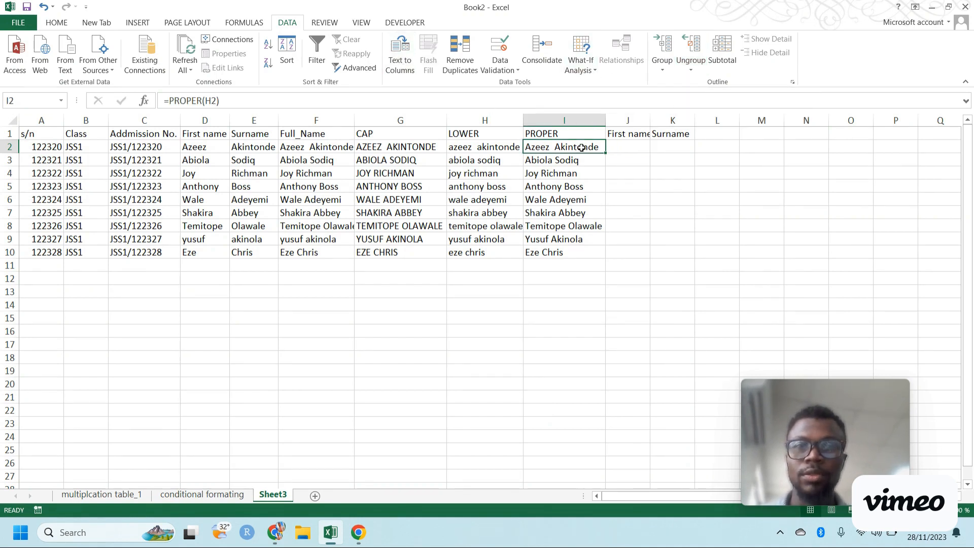
pyautogui.click(401, 55)
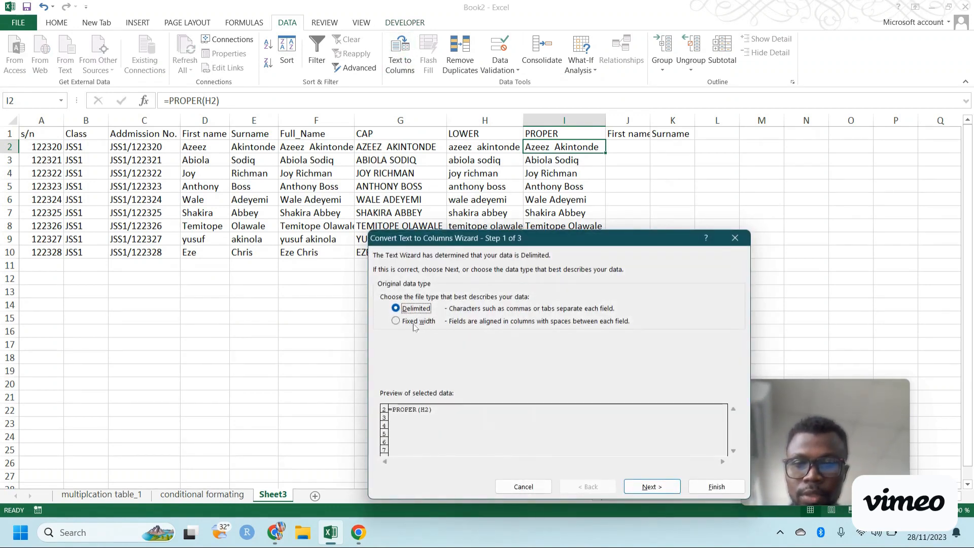
pyautogui.click(397, 322)
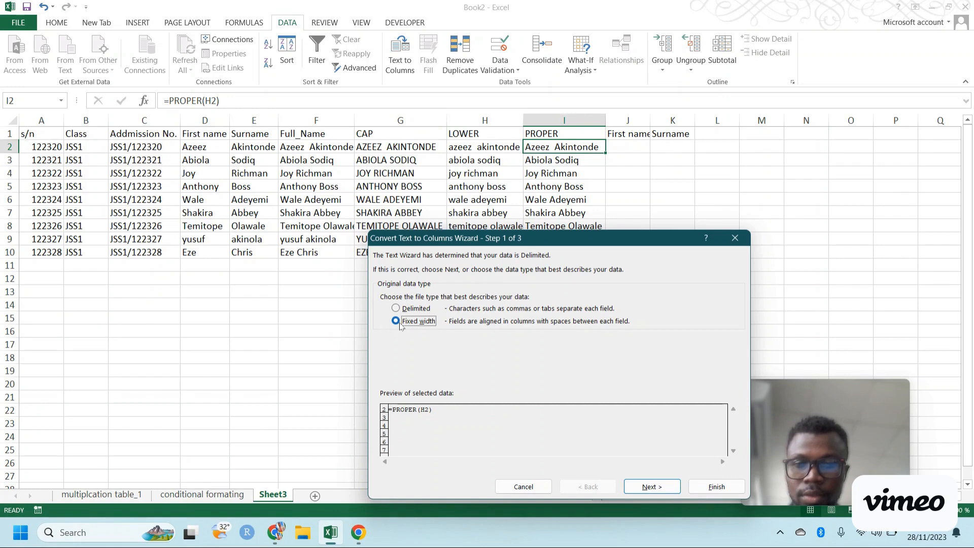
pyautogui.click(396, 309)
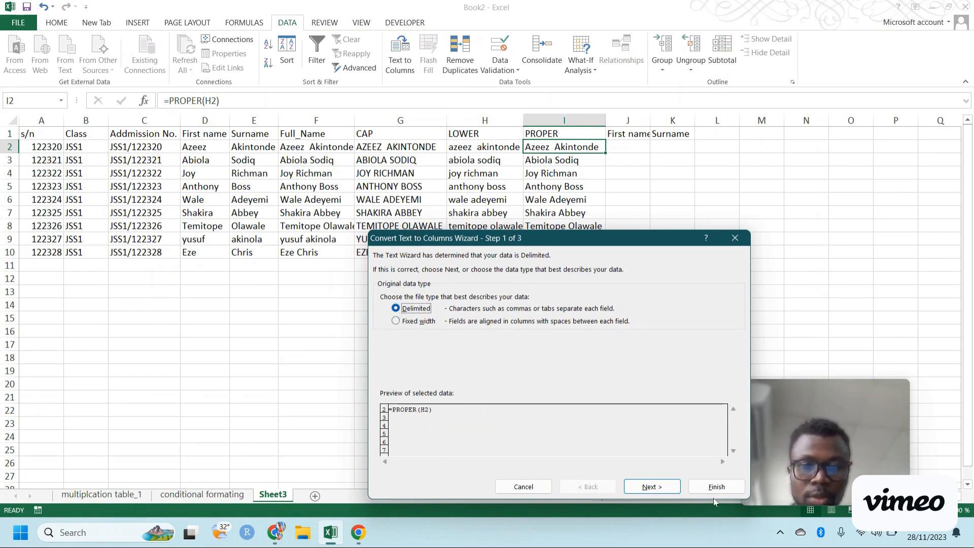
pyautogui.click(524, 486)
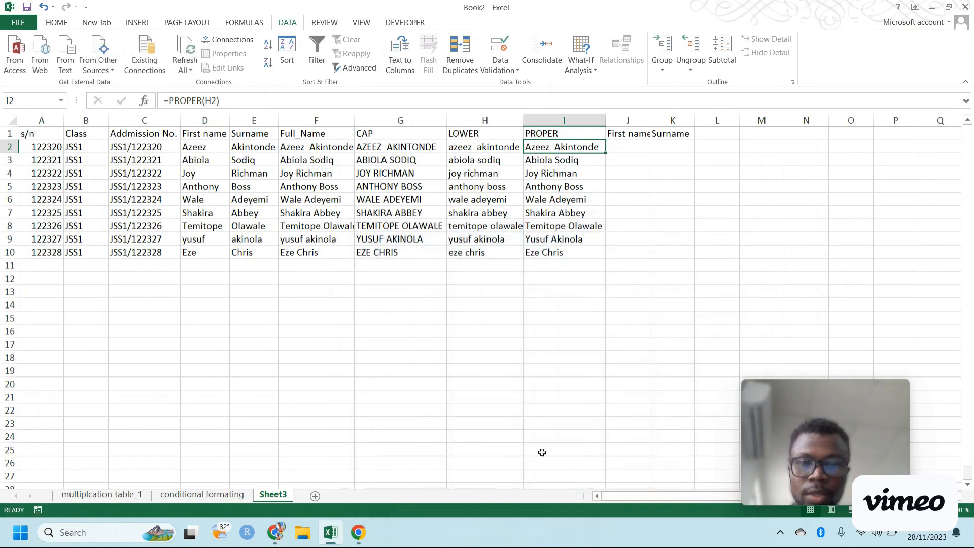
# Delete the First name and Surname headings in J1:K1 and rename Sheet3 to JSS1_V2
pyautogui.moveTo(630, 133); pyautogui.dragTo(670, 134)
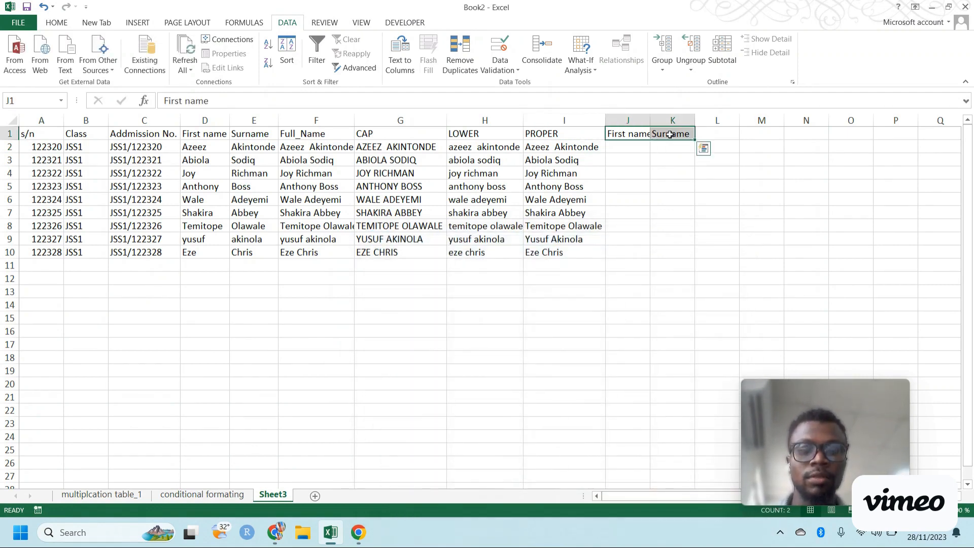
pyautogui.press('Delete')
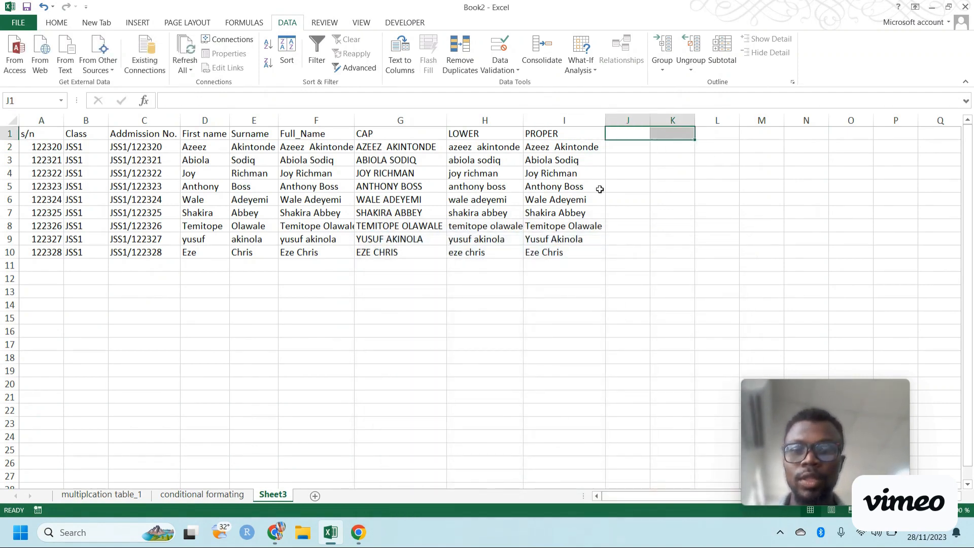
pyautogui.doubleClick(279, 493)
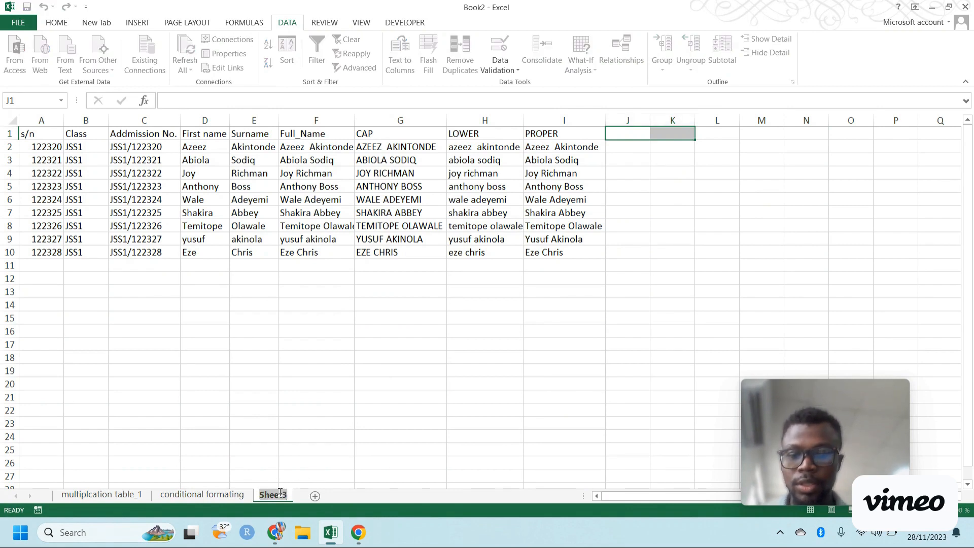
pyautogui.press('BackSpace')
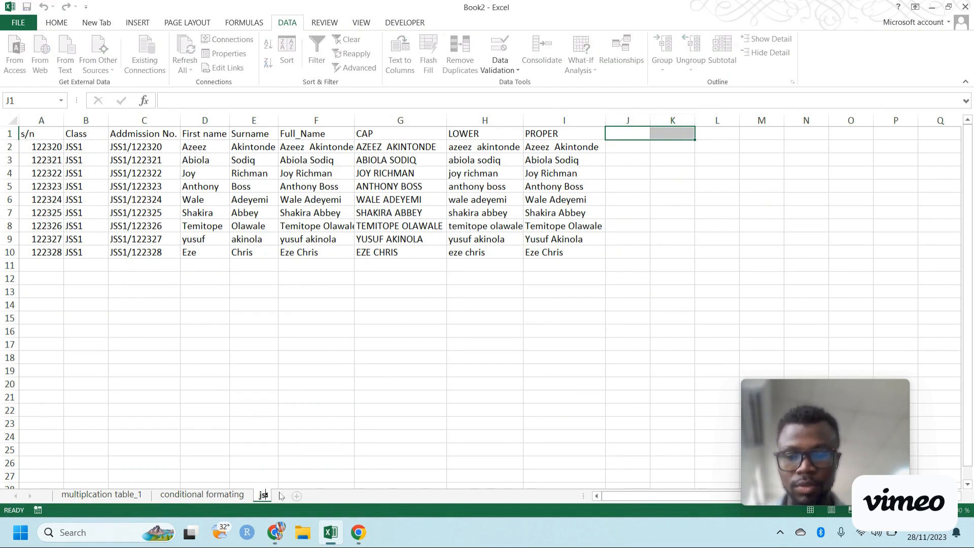
pyautogui.press('capslock')
pyautogui.write('JSS')
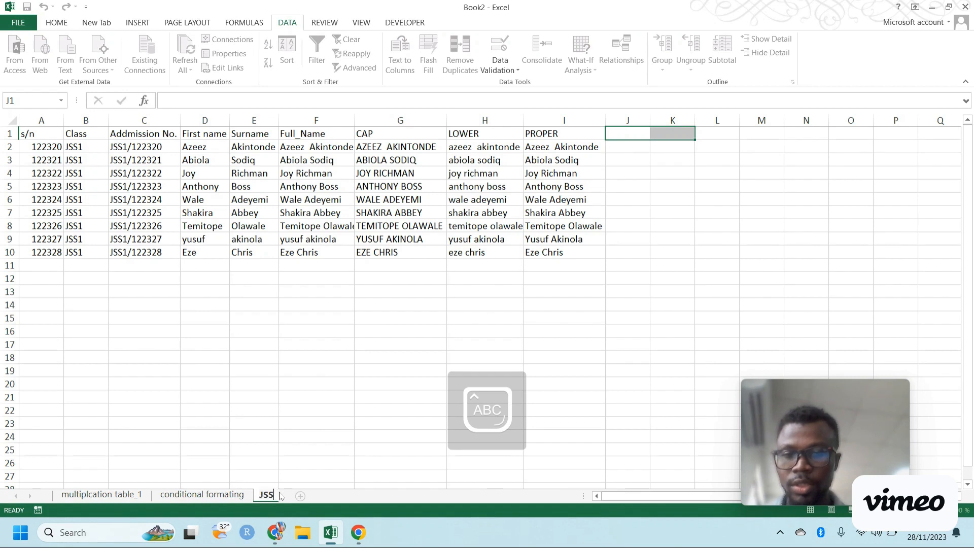
pyautogui.write('1_V')
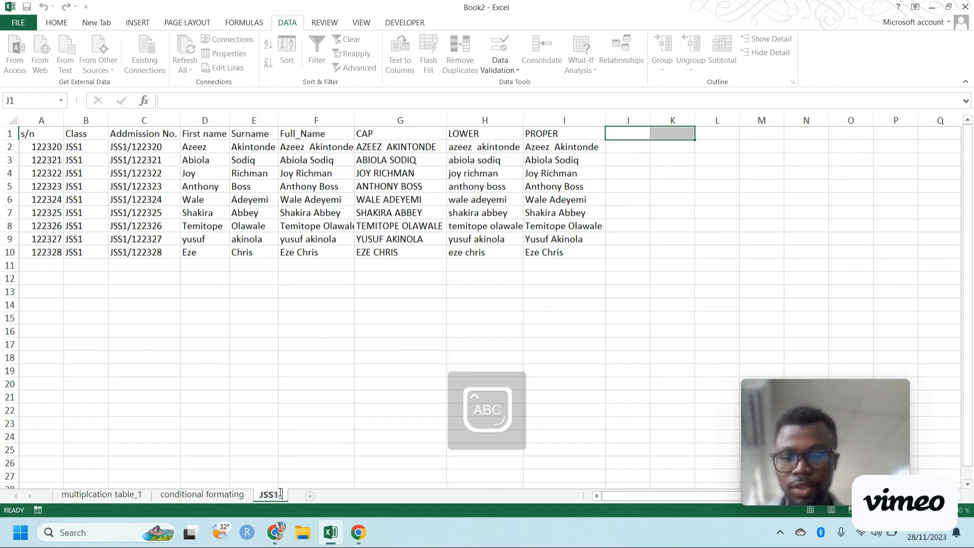
pyautogui.write('2')
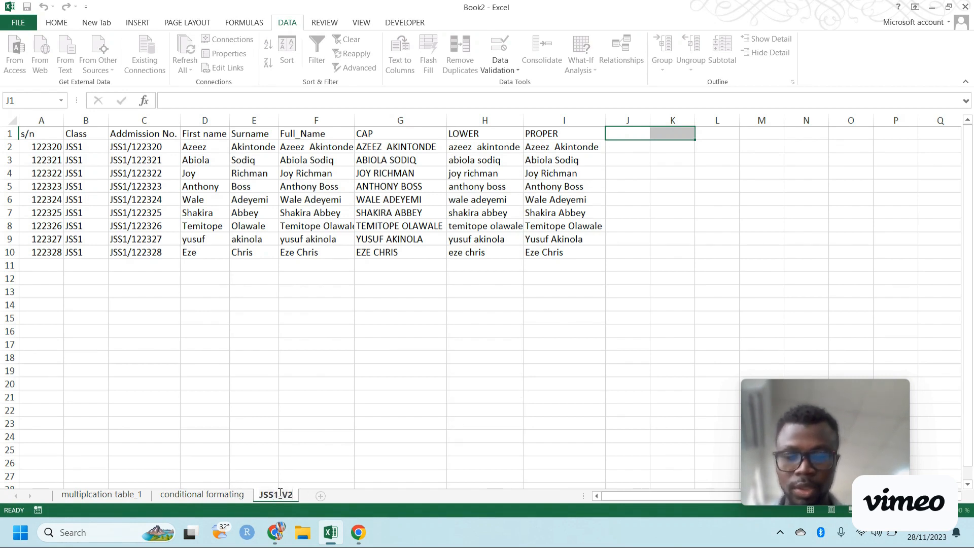
pyautogui.press('Return')
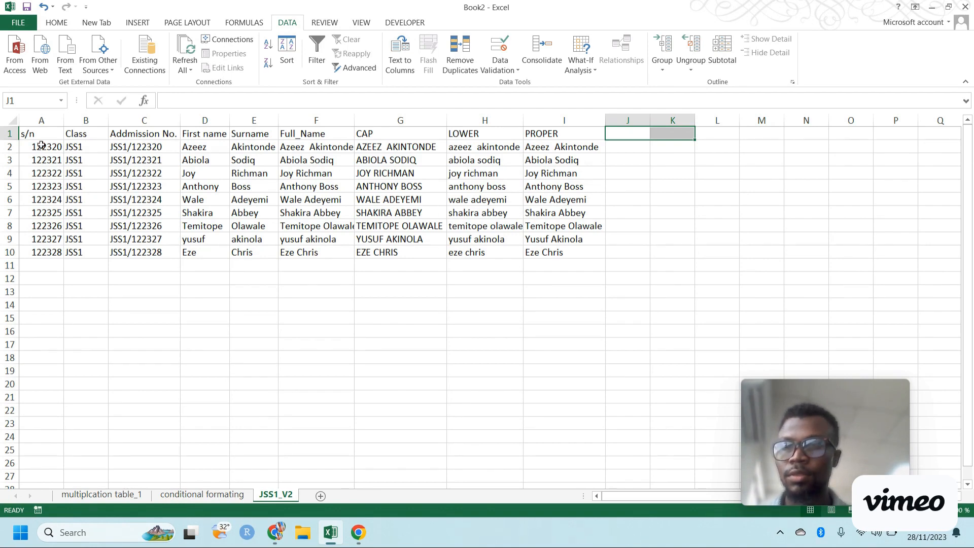
# Copy the student table A1:F10 into a new sheet at A1 and widen column F
pyautogui.moveTo(22, 134); pyautogui.dragTo(329, 250)
pyautogui.hotkey('ctrl', 'c')
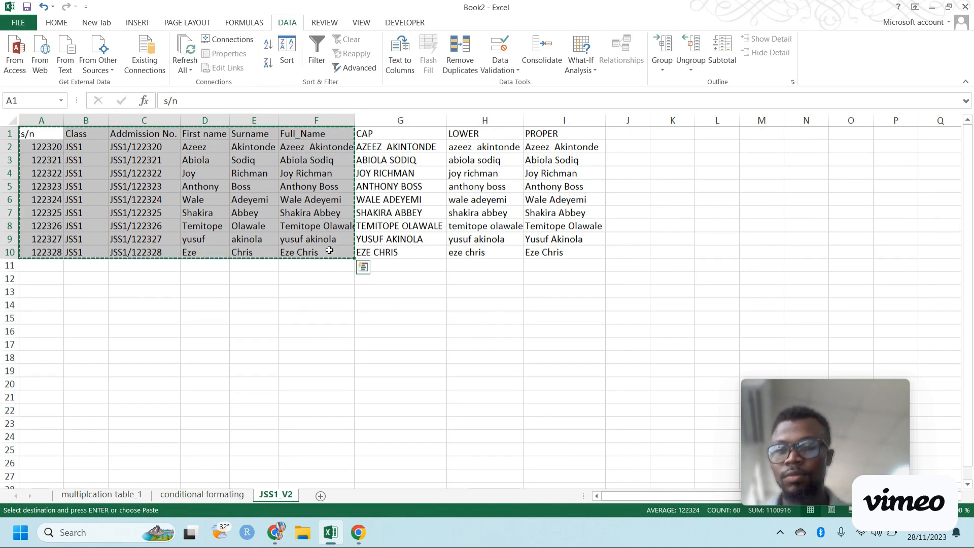
pyautogui.click(321, 496)
pyautogui.click(10, 121)
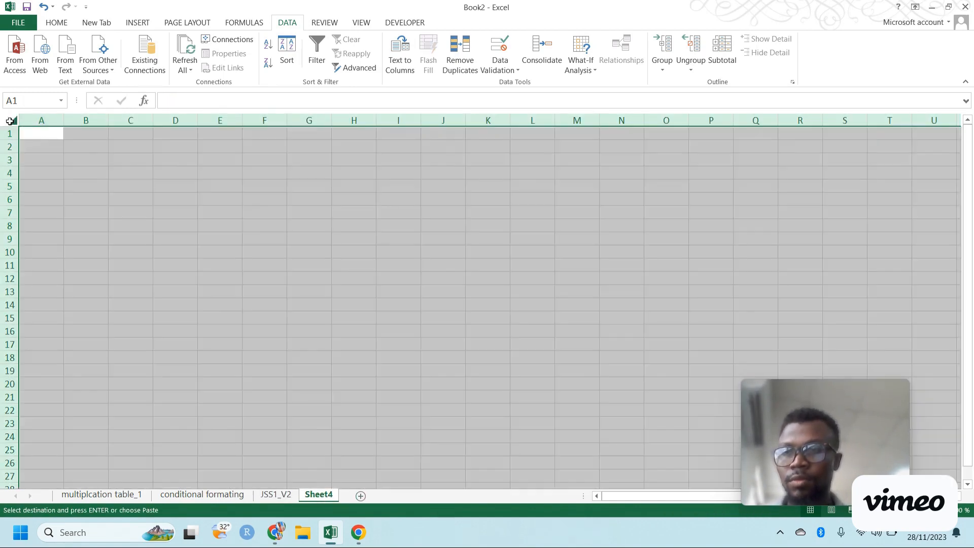
pyautogui.click(36, 131)
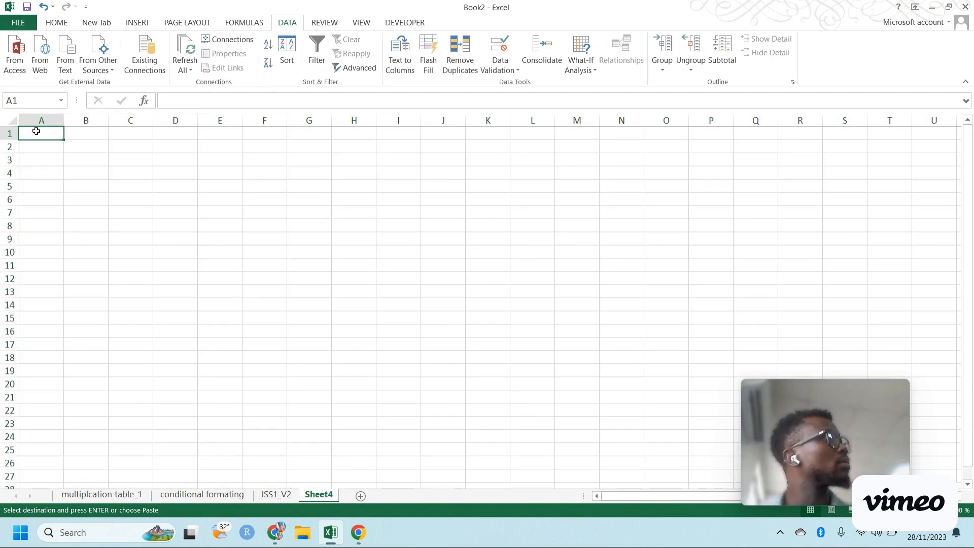
pyautogui.hotkey('ctrl', 'v')
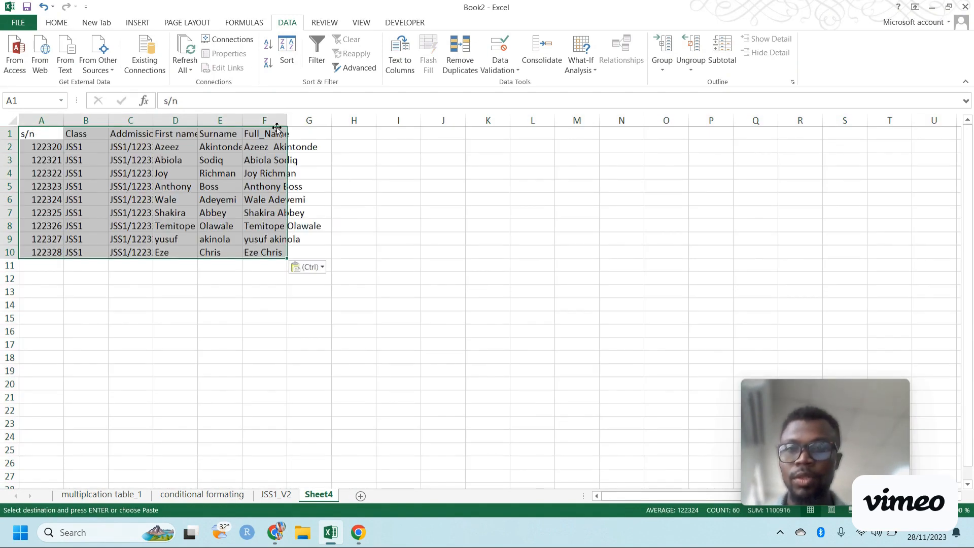
pyautogui.moveTo(285, 122); pyautogui.dragTo(325, 122)
# Replace the pasted table's formulas in A1:F10 with plain values
pyautogui.click(274, 190)
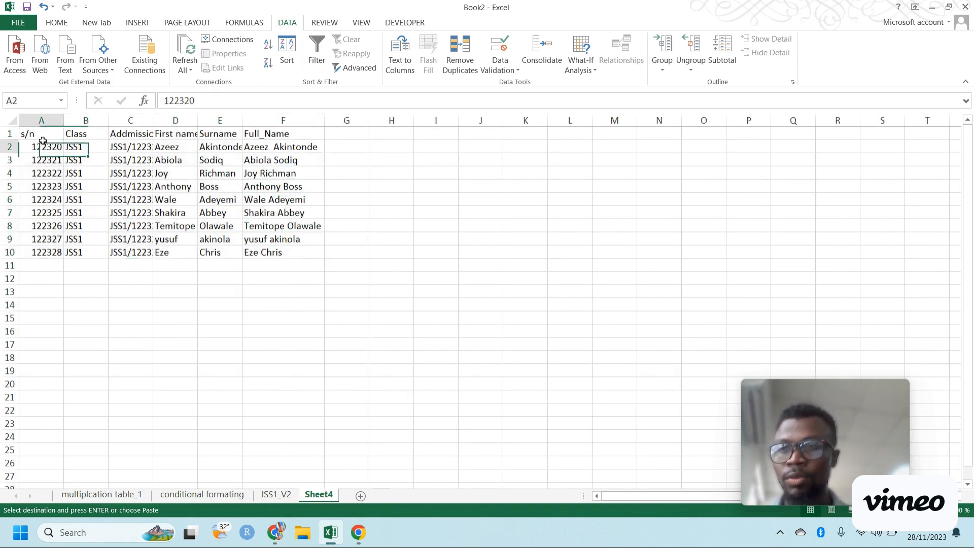
pyautogui.moveTo(43, 144); pyautogui.dragTo(304, 200)
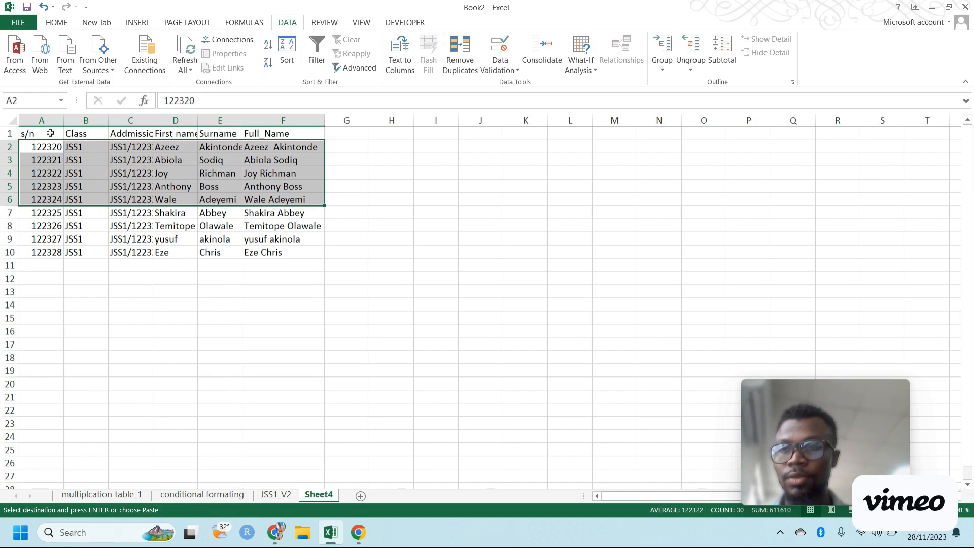
pyautogui.moveTo(51, 133); pyautogui.dragTo(243, 192)
pyautogui.moveTo(277, 238); pyautogui.dragTo(277, 245)
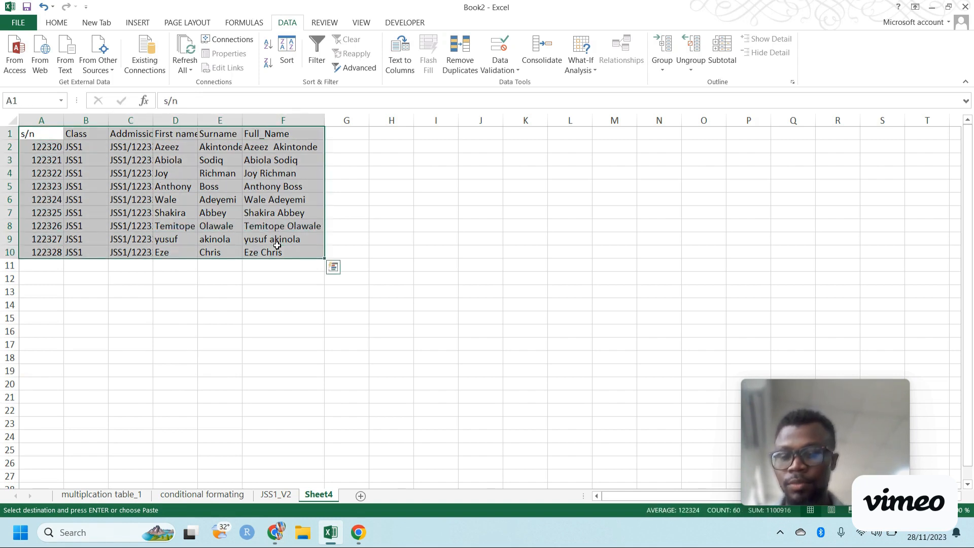
pyautogui.hotkey('ctrl', 'c')
pyautogui.click(345, 267)
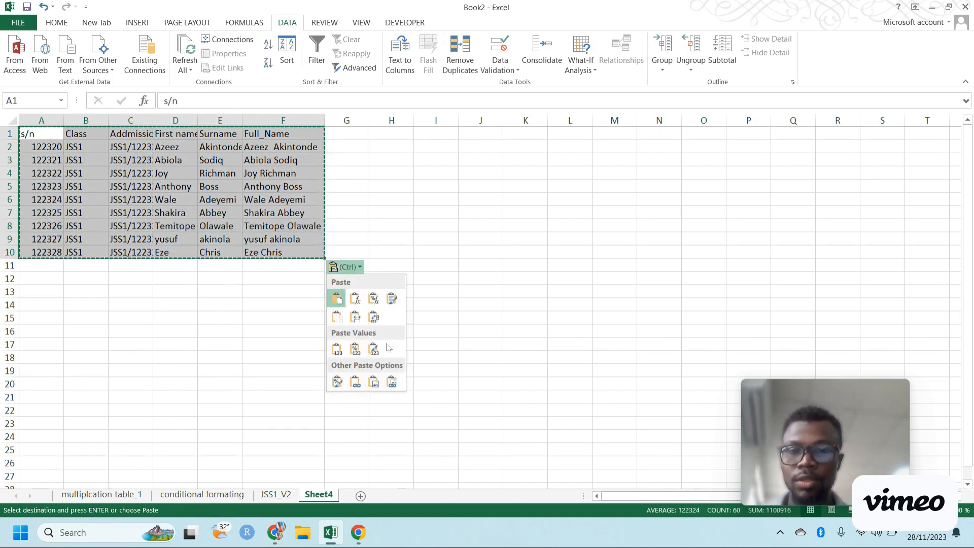
pyautogui.click(340, 351)
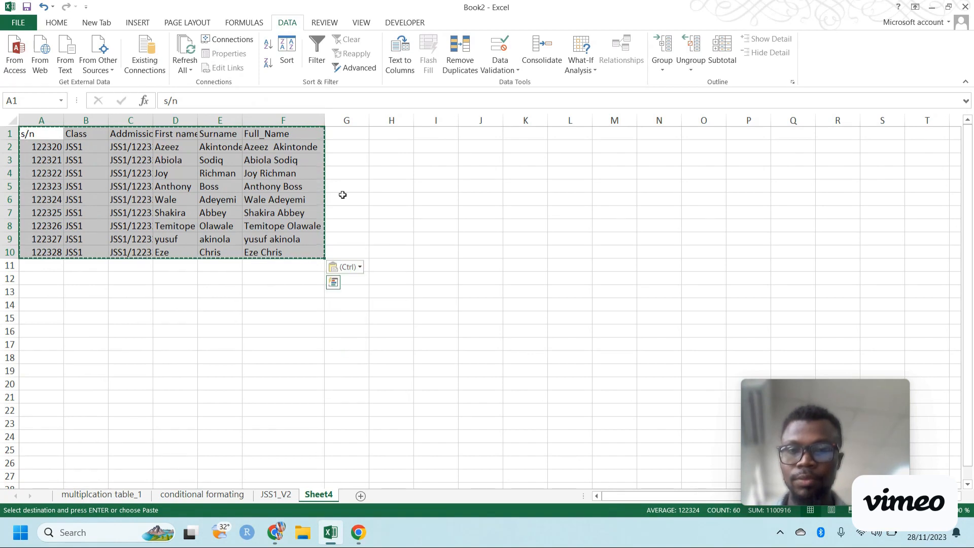
# Rename the new Sheet4 to MATH_CLASS
pyautogui.click(345, 138)
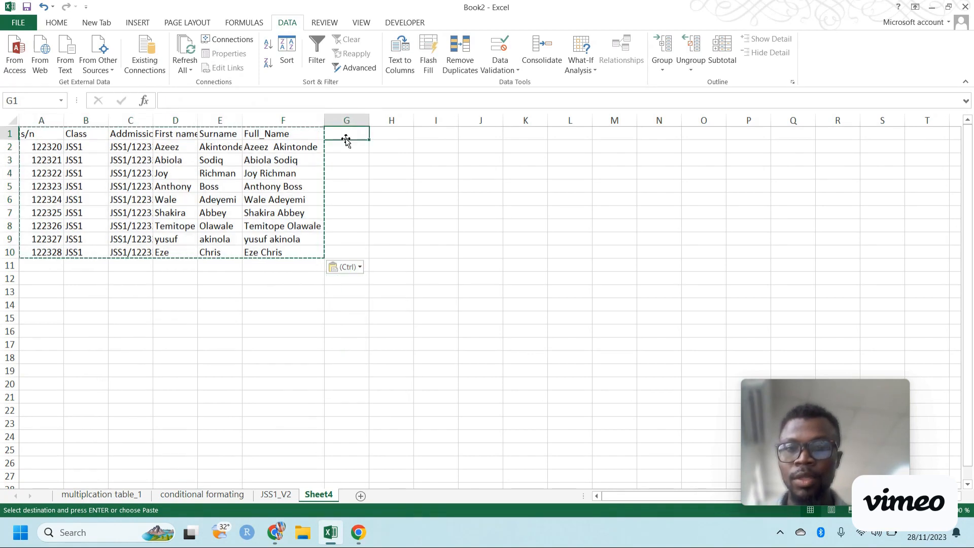
pyautogui.doubleClick(327, 496)
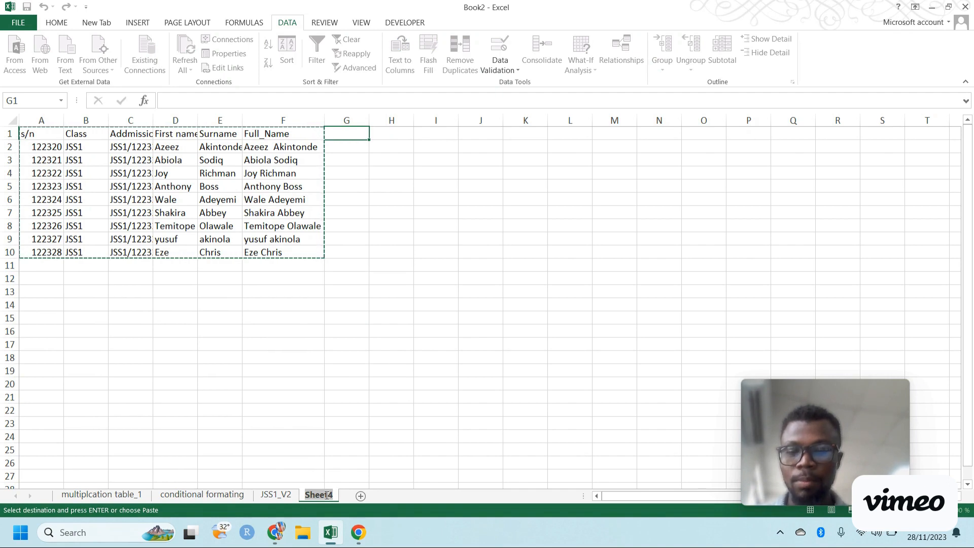
pyautogui.write('MATH_CLAS')
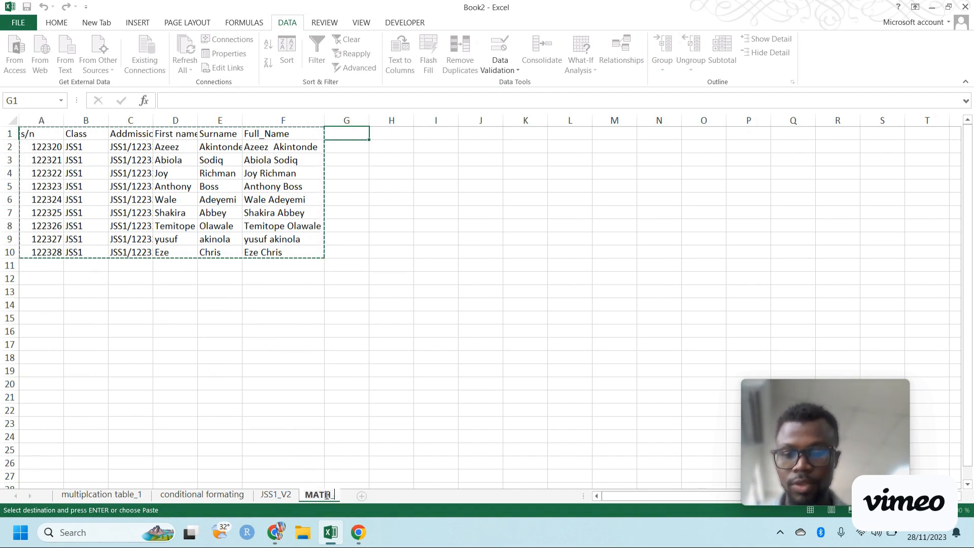
pyautogui.write('S')
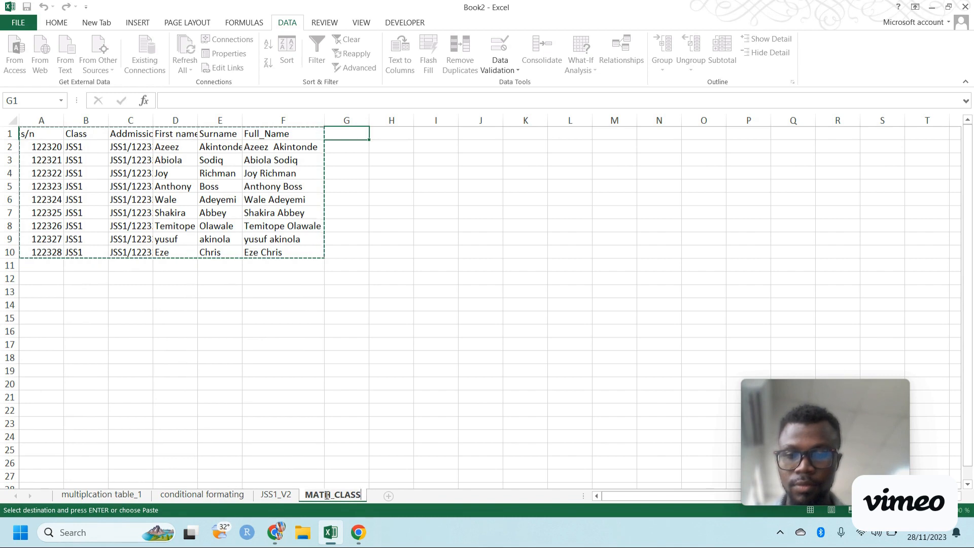
pyautogui.press('Return')
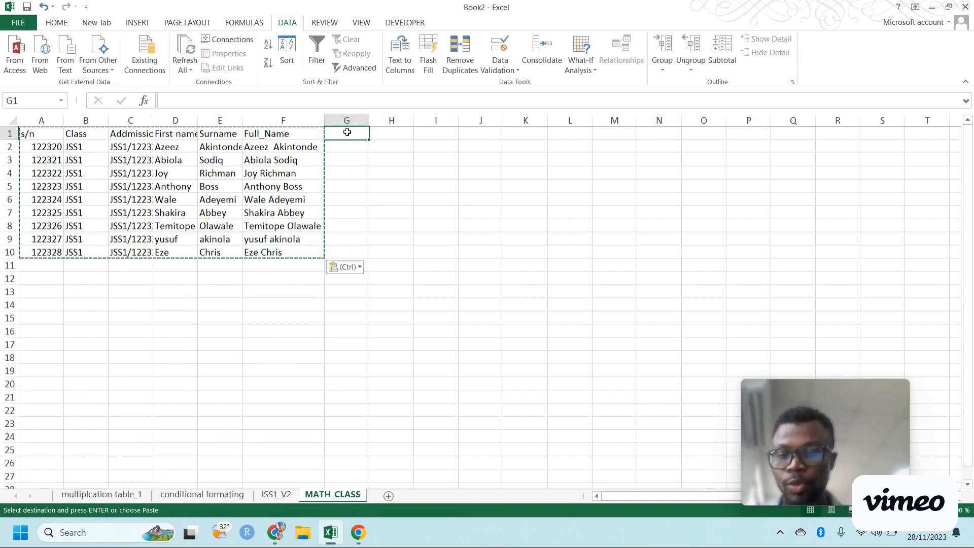
# Add a MATH header in G1 with scores 89 and 75 in G2:G3
pyautogui.write('MATH')
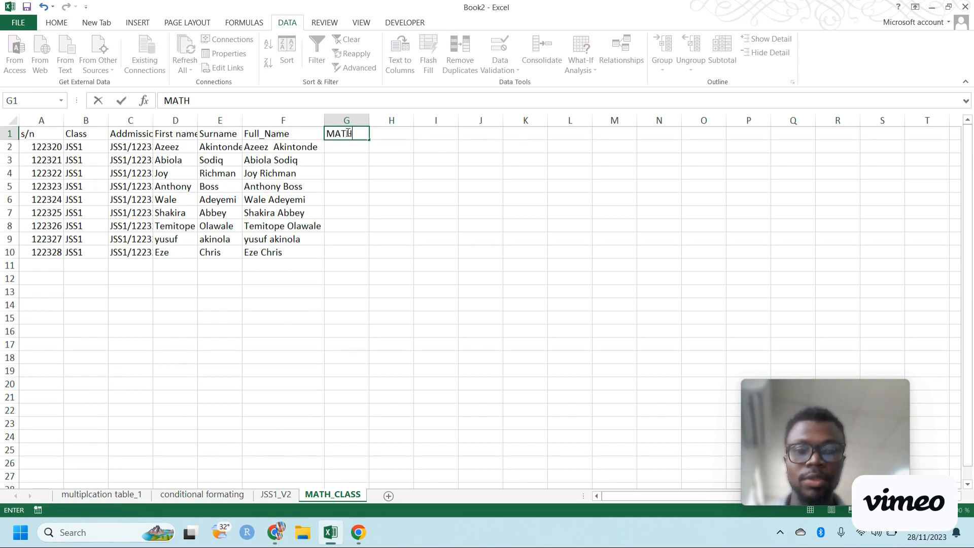
pyautogui.press('Return')
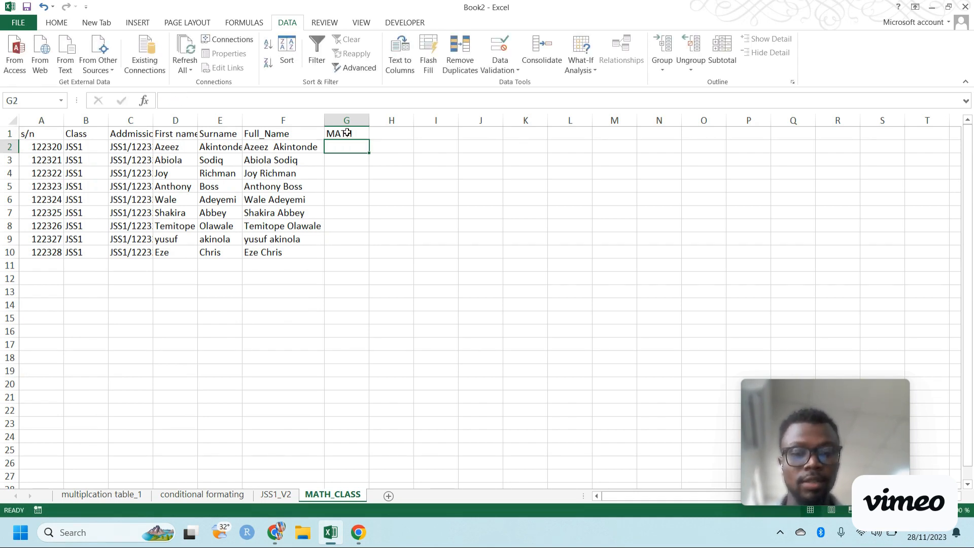
pyautogui.write('89')
pyautogui.press('Return')
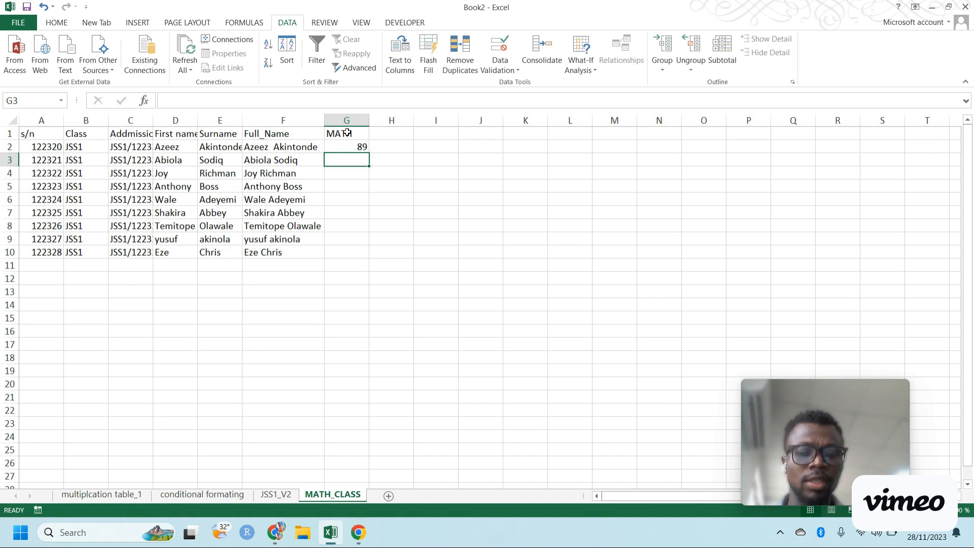
pyautogui.write('75')
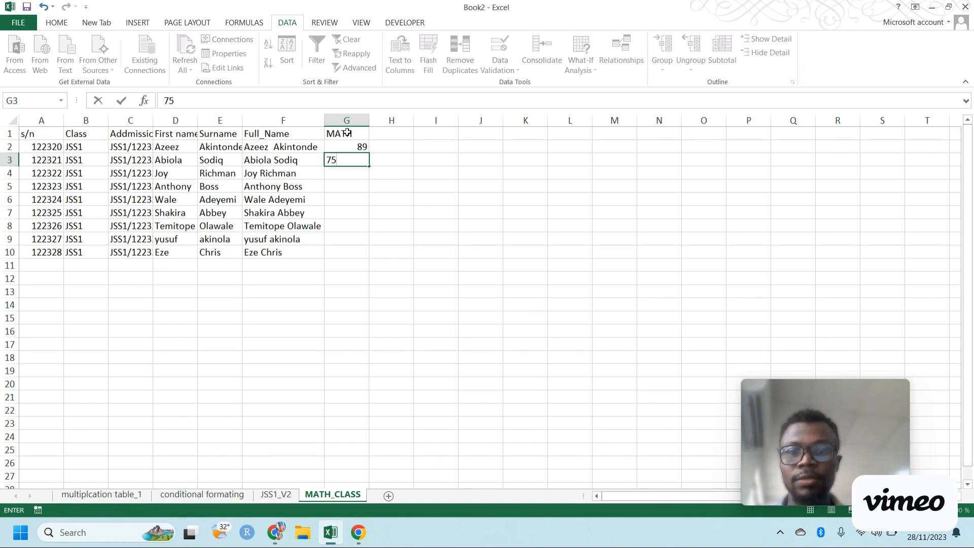
pyautogui.press('Return')
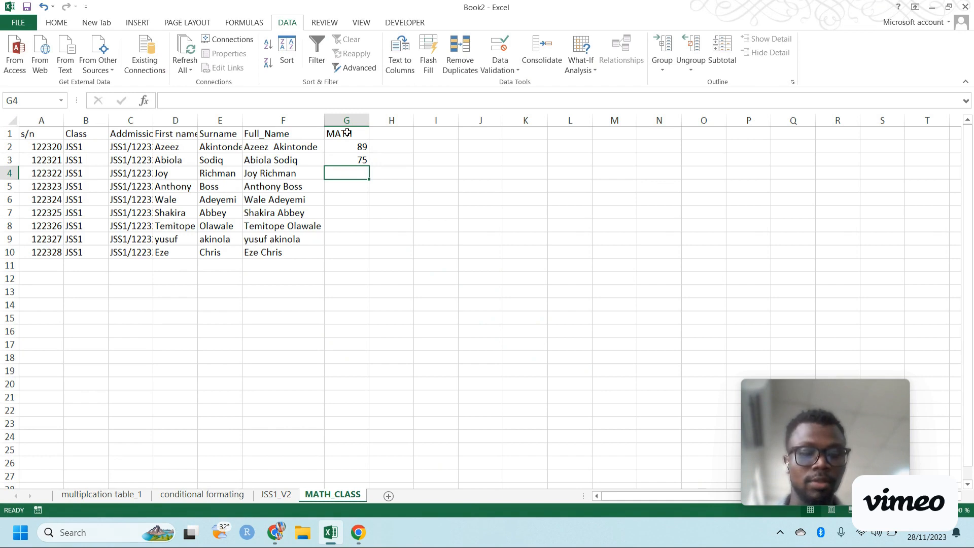
# Enter the remaining MATH scores 76, 65, 54, 35, 55, 72 and 64 in G4:G10
pyautogui.write('7')
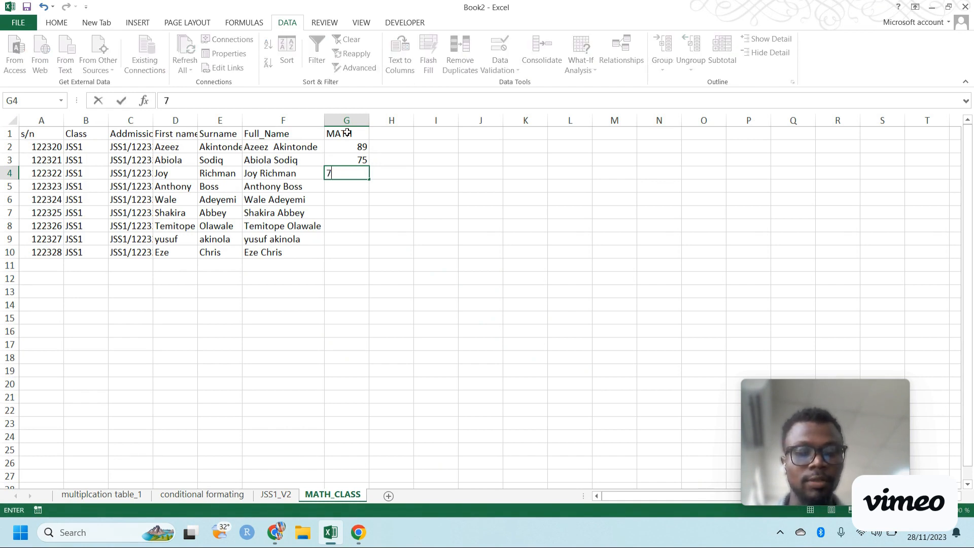
pyautogui.write('6')
pyautogui.press('Return')
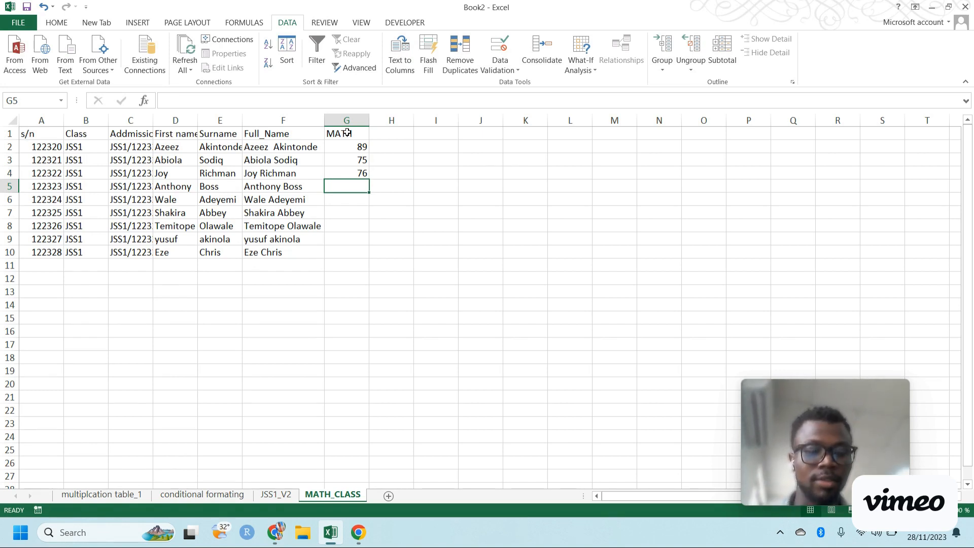
pyautogui.write('65')
pyautogui.press('Return')
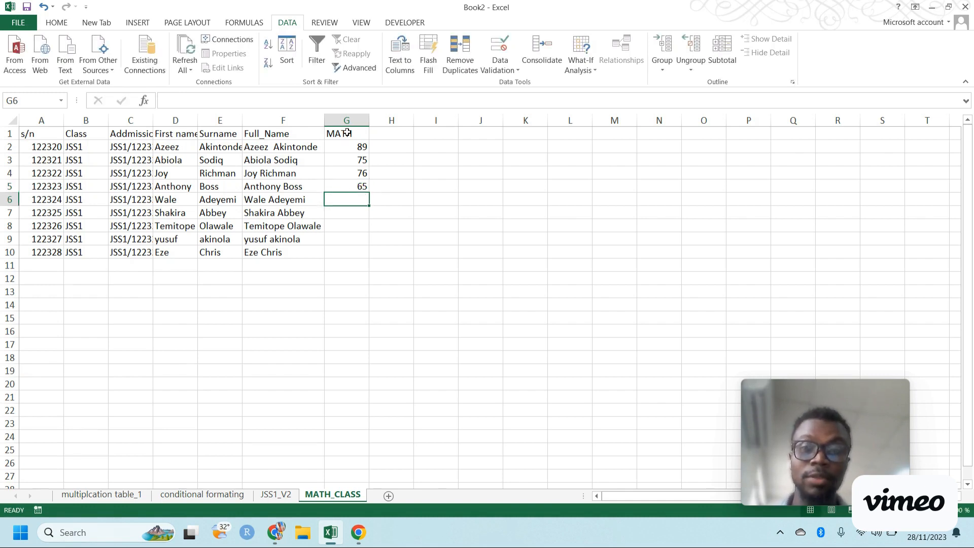
pyautogui.write('54')
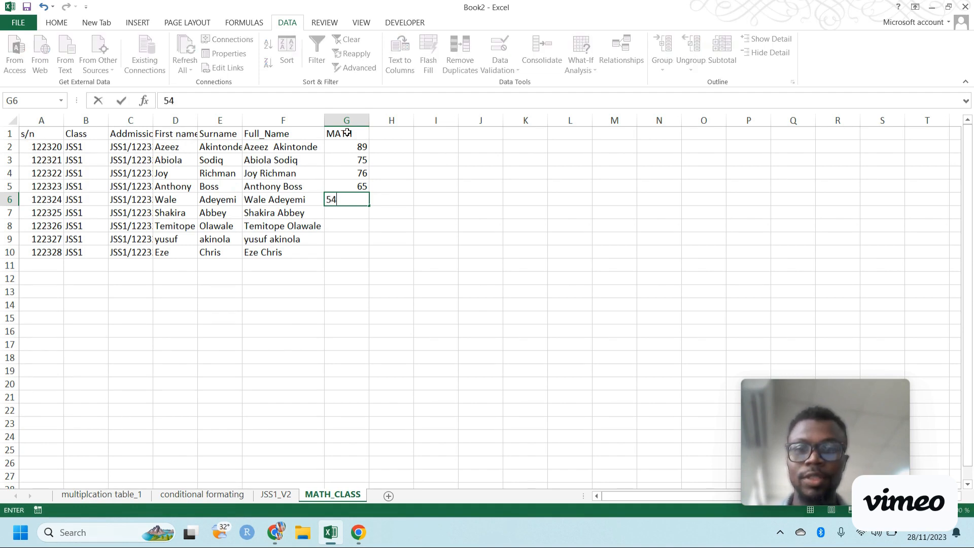
pyautogui.press('Return')
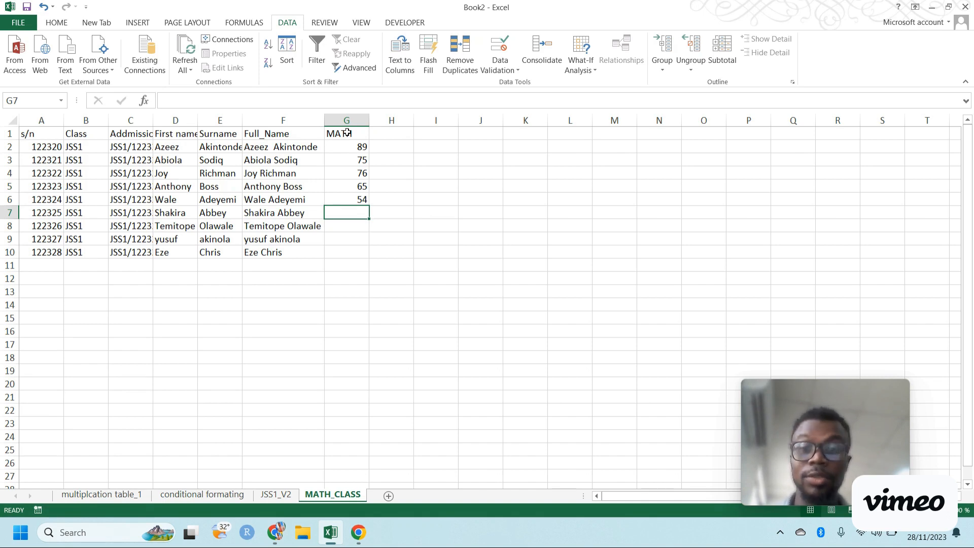
pyautogui.write('35')
pyautogui.press('Return')
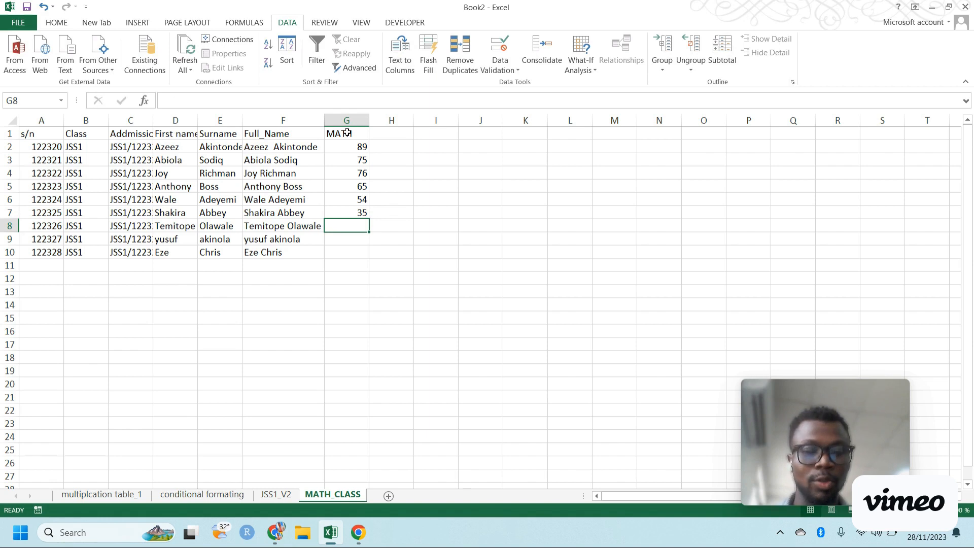
pyautogui.write('55')
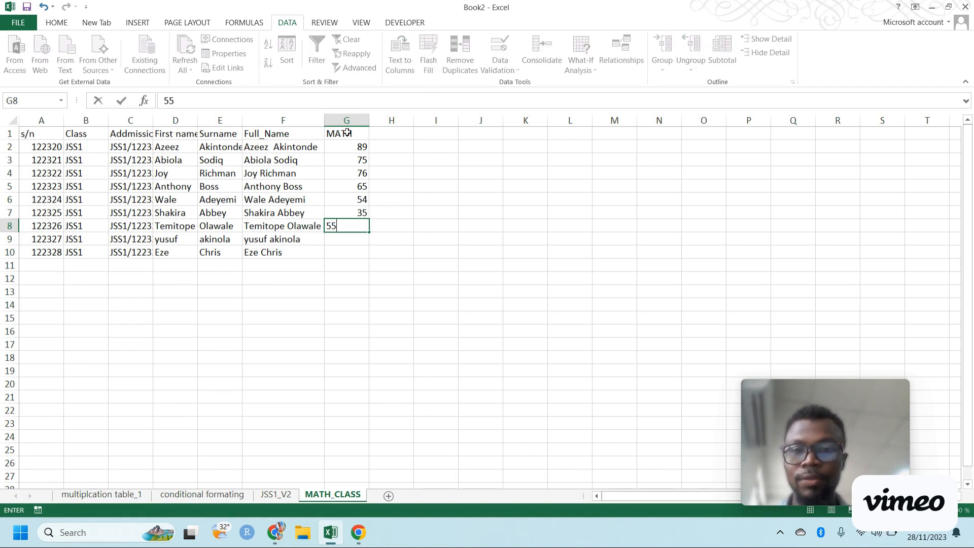
pyautogui.press('Return')
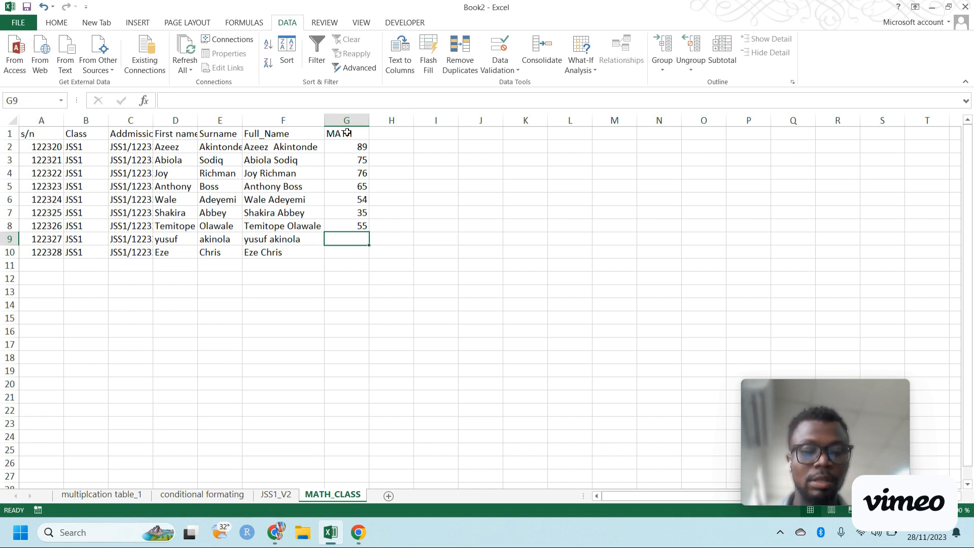
pyautogui.write('72')
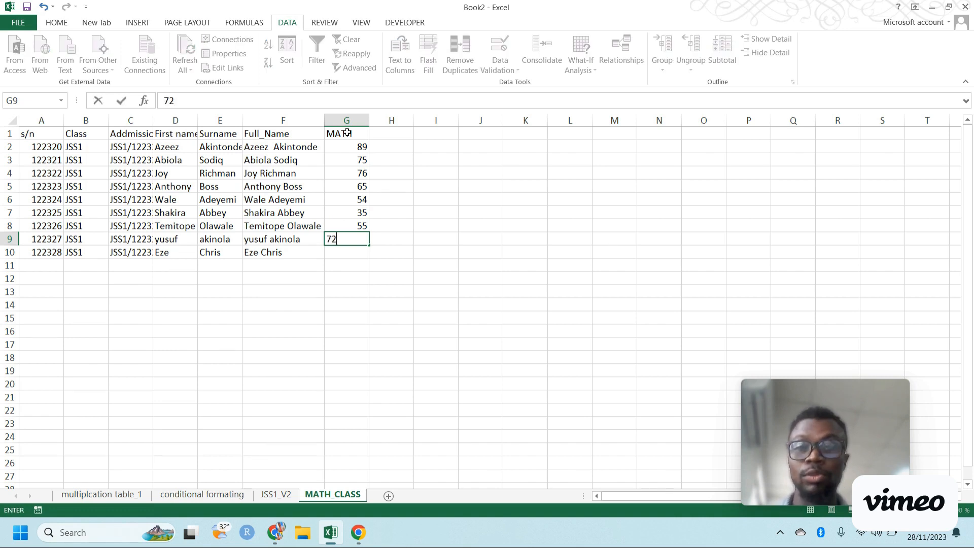
pyautogui.press('Return')
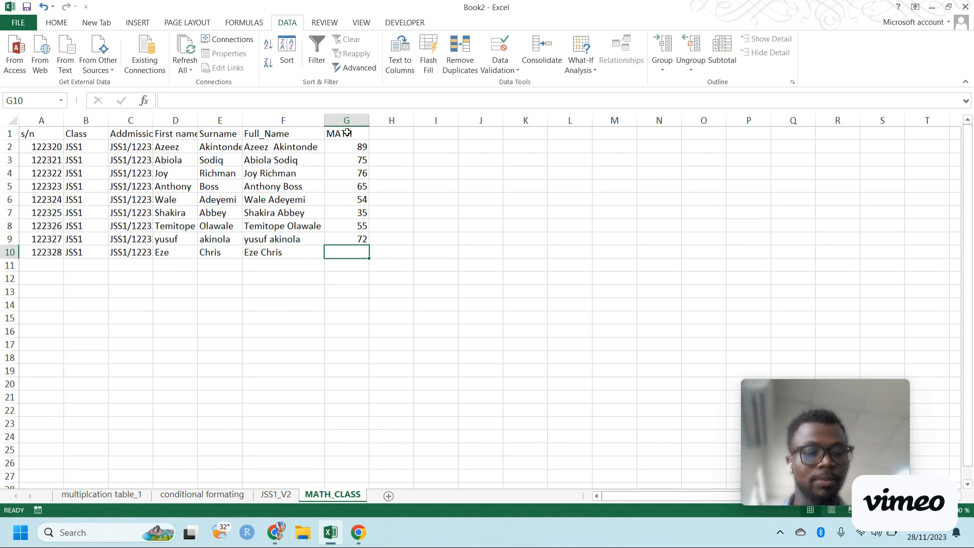
pyautogui.write('6')
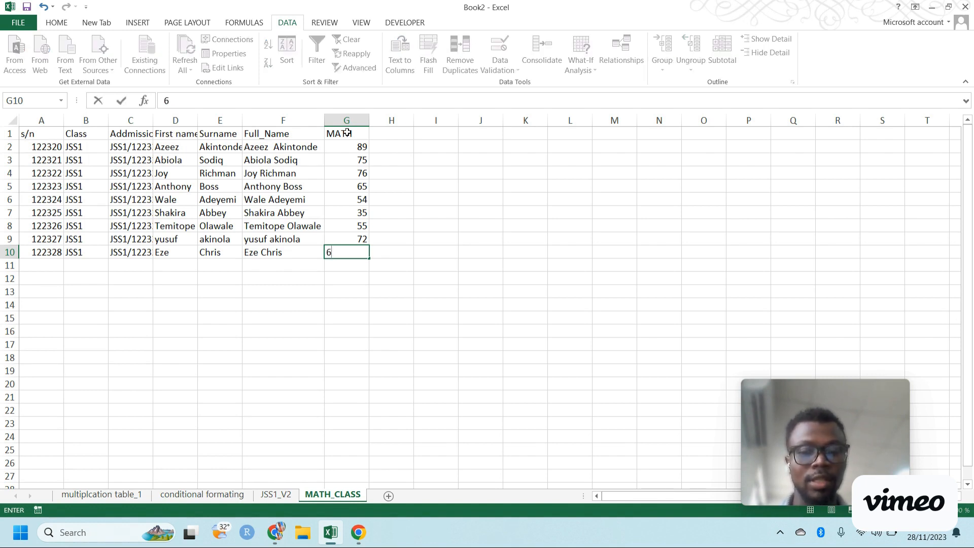
pyautogui.write('4')
pyautogui.press('Return')
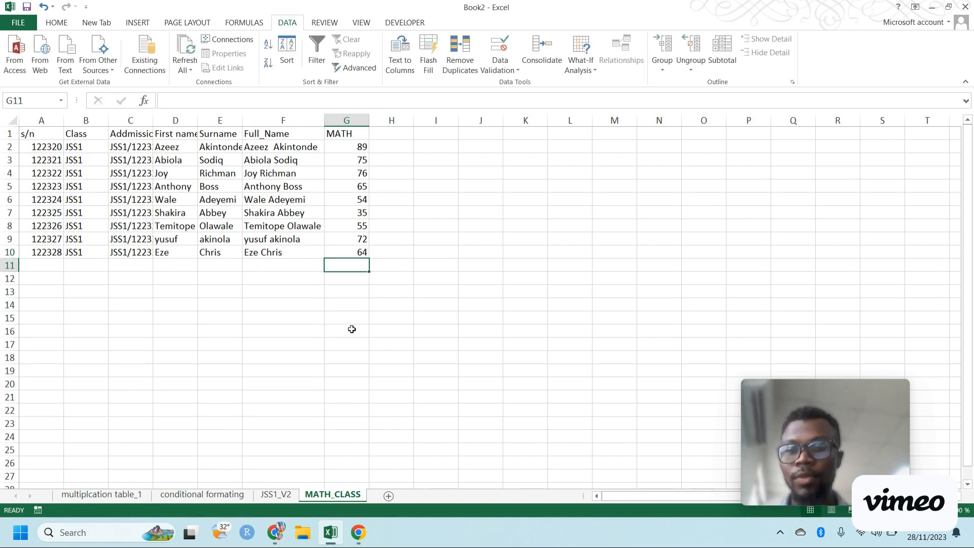
# Insert a new Sheet5 and name its tab ENGLISH_CLASS
pyautogui.click(389, 496)
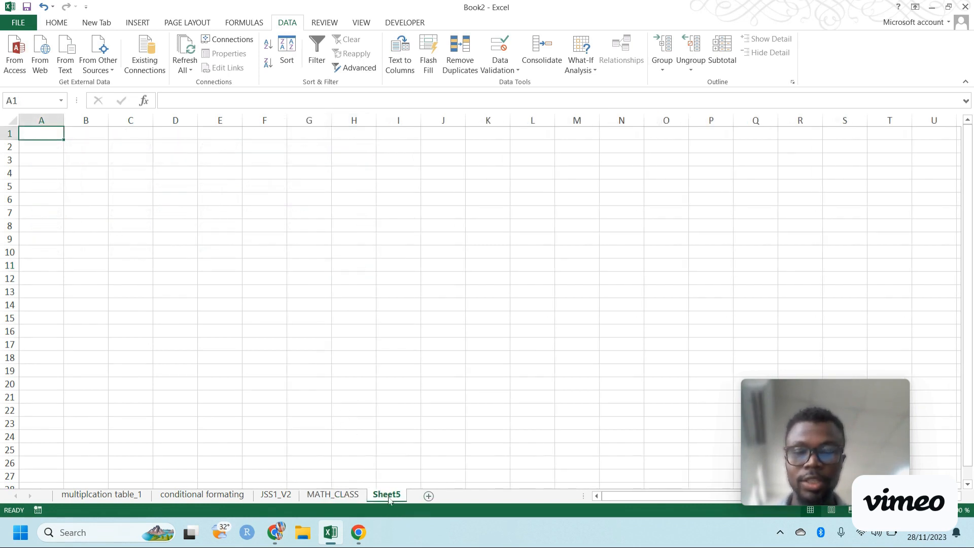
pyautogui.doubleClick(388, 495)
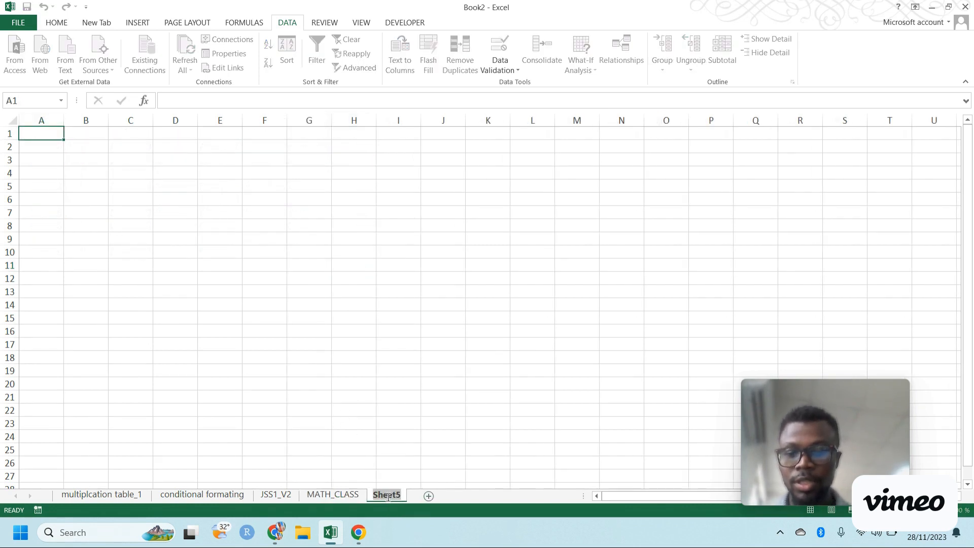
pyautogui.write('ENGL')
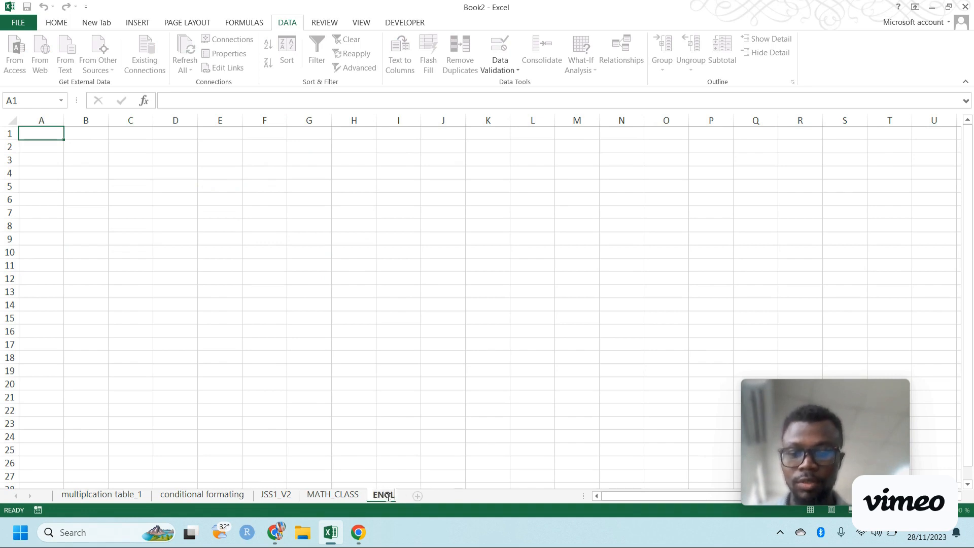
pyautogui.write('ISH')
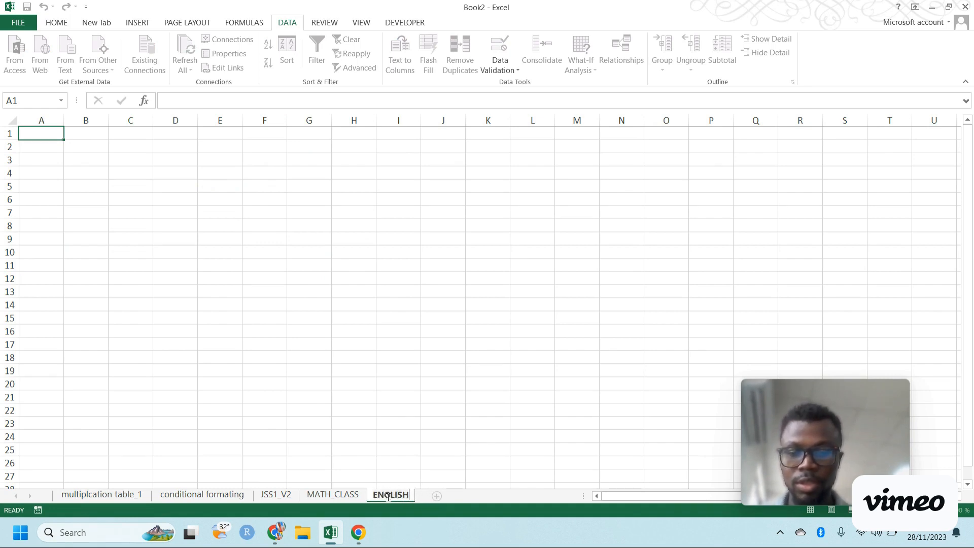
pyautogui.write('_CLASS')
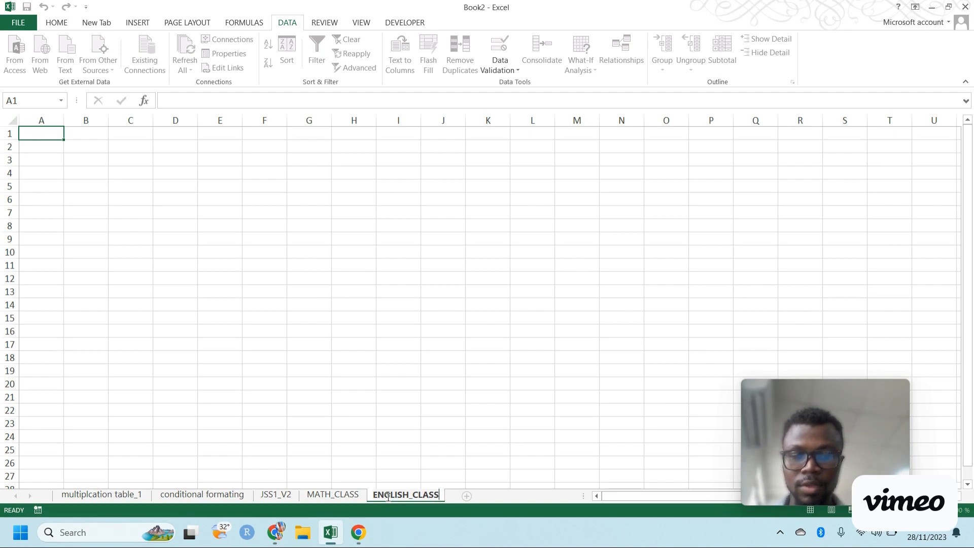
pyautogui.press('Return')
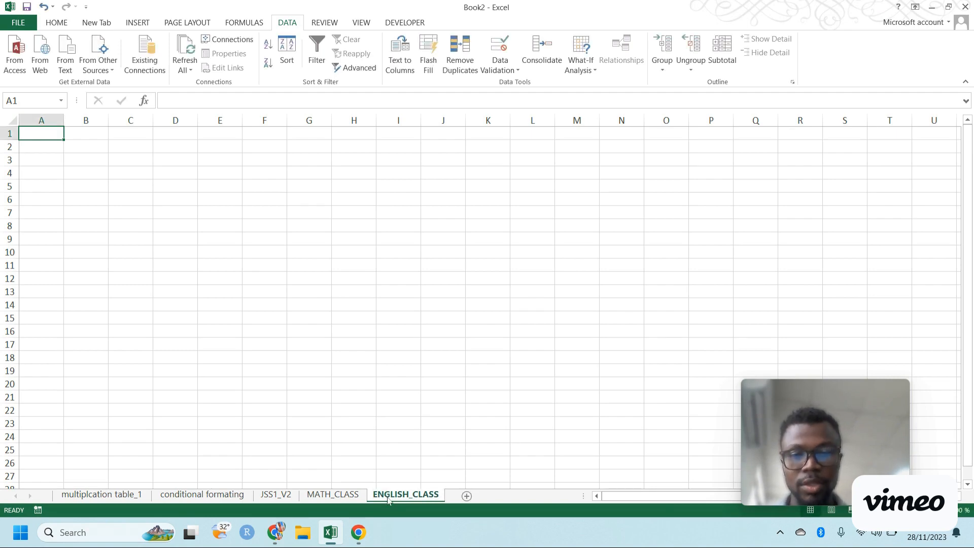
# Copy A1:F10 from JSS1_V2 and paste it as values at A1 of ENGLISH_CLASS
pyautogui.click(281, 495)
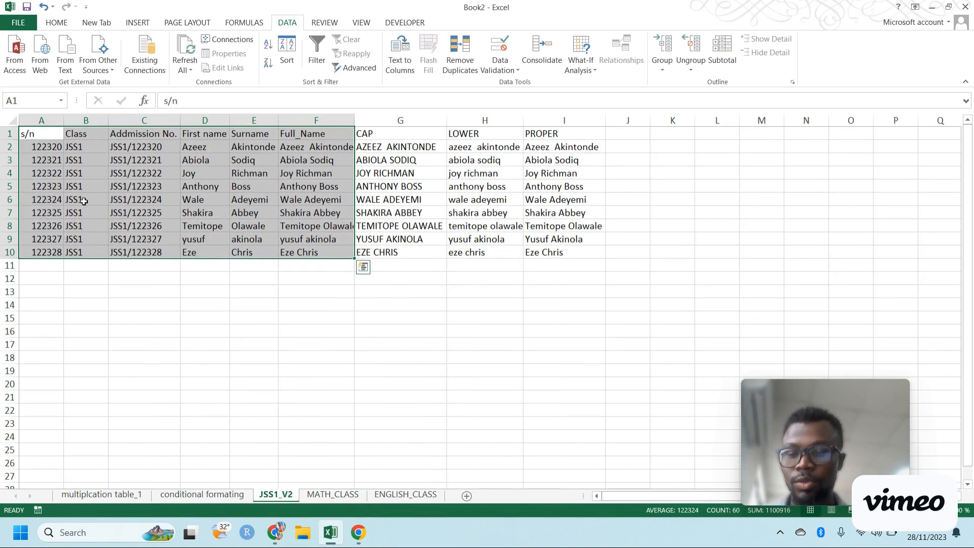
pyautogui.hotkey('ctrl', 'c')
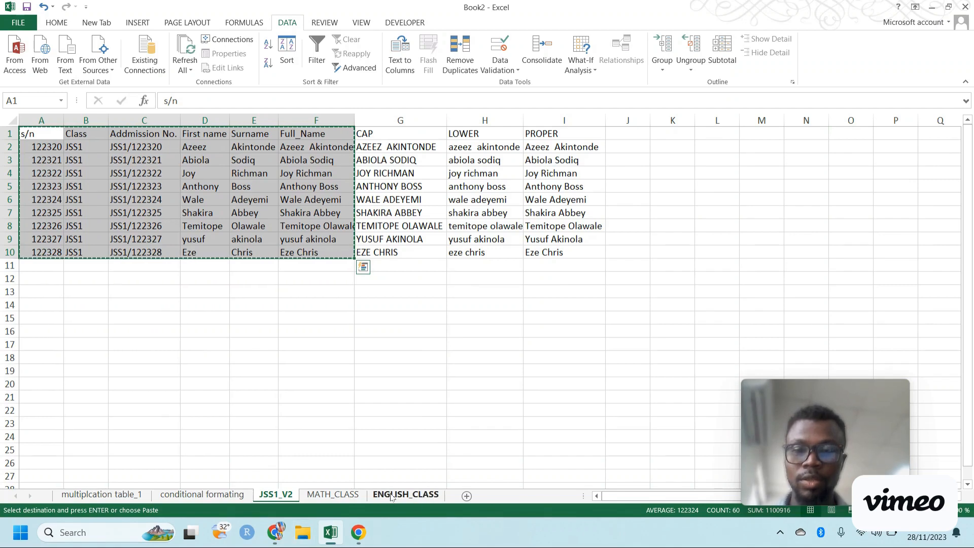
pyautogui.click(391, 495)
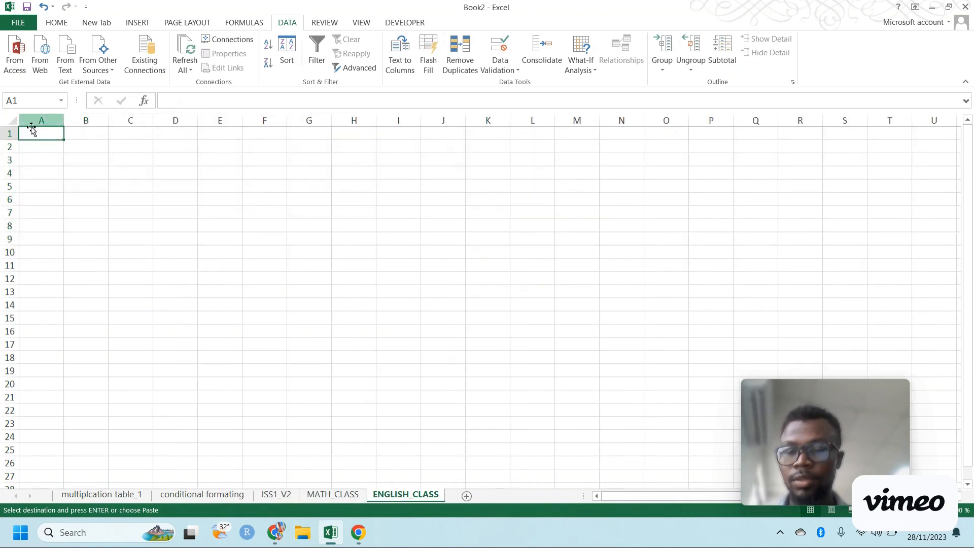
pyautogui.hotkey('ctrl', 'v')
pyautogui.press('ctrl')
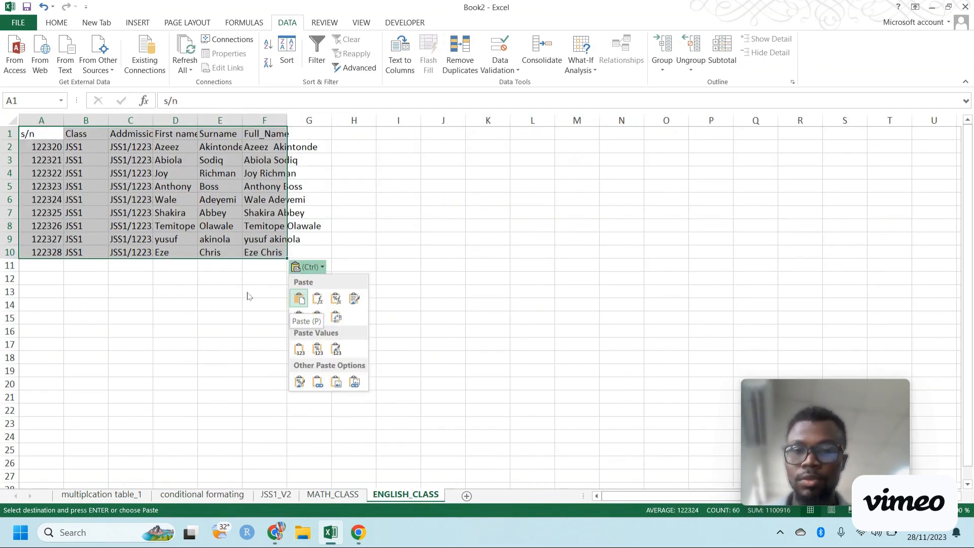
pyautogui.click(299, 350)
pyautogui.click(303, 135)
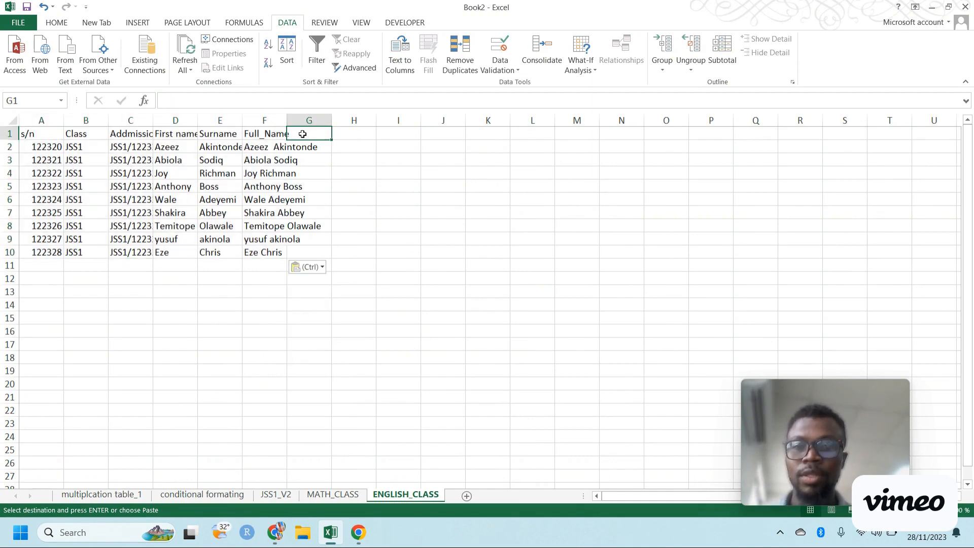
# Add an ENGLISH header in G1, autofit column F, and enter scores 56 and 74
pyautogui.write('ENGLISH')
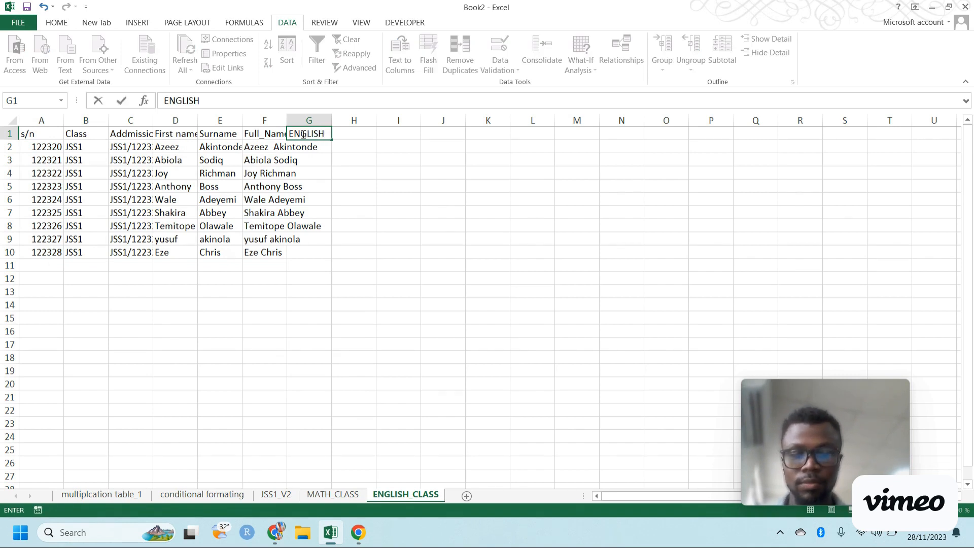
pyautogui.press('Return')
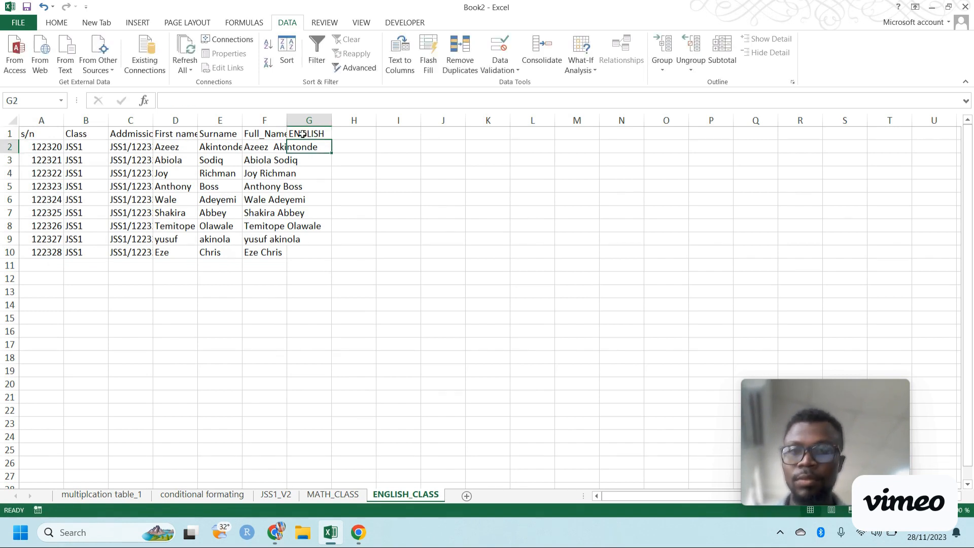
pyautogui.doubleClick(286, 120)
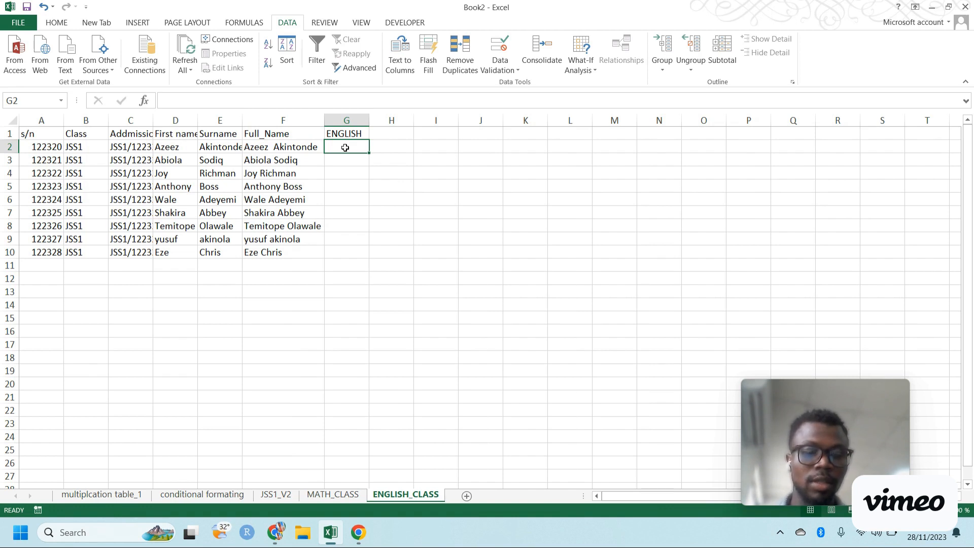
pyautogui.write('56')
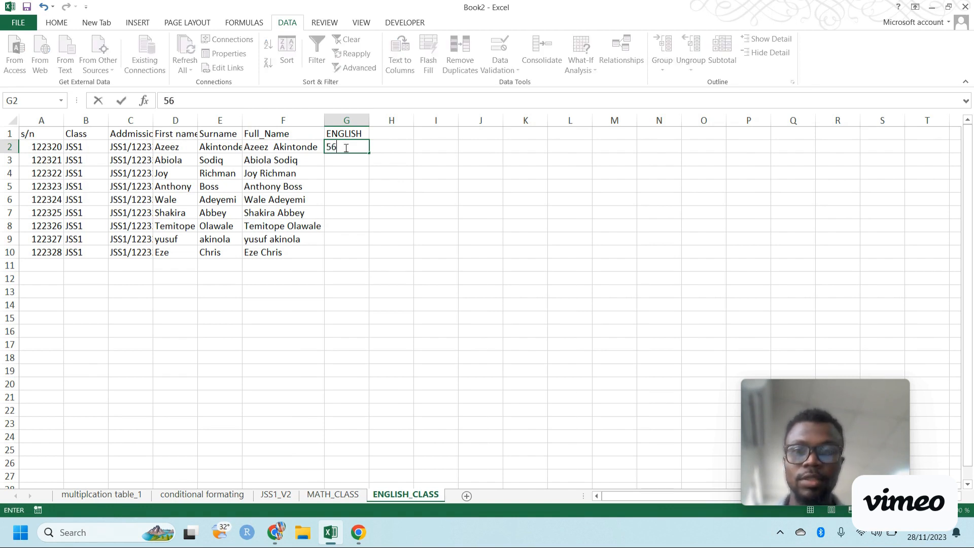
pyautogui.press('Return')
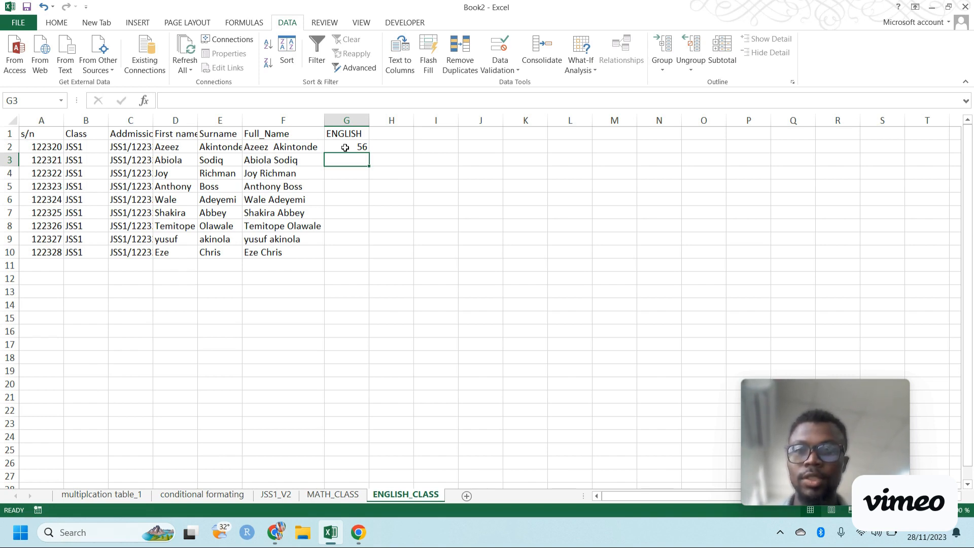
pyautogui.write('74')
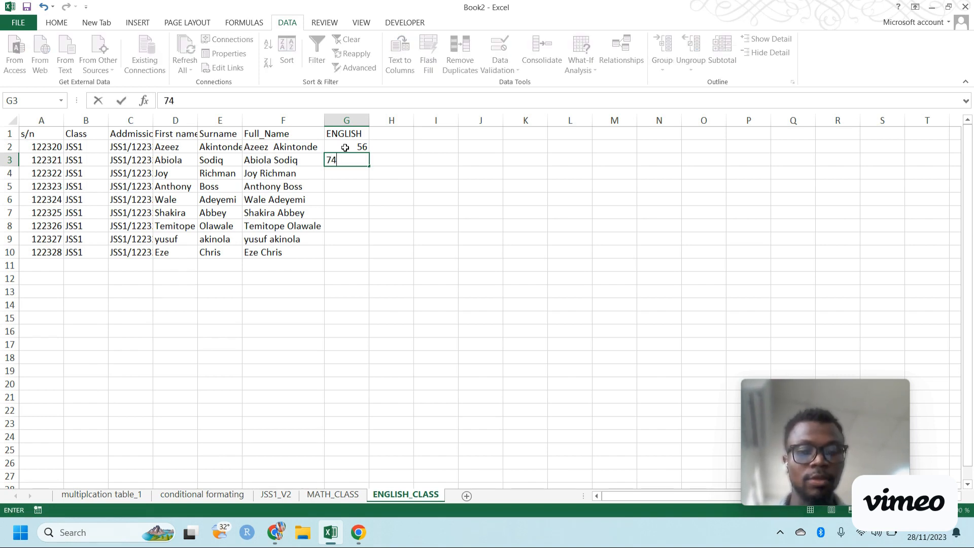
pyautogui.press('Return')
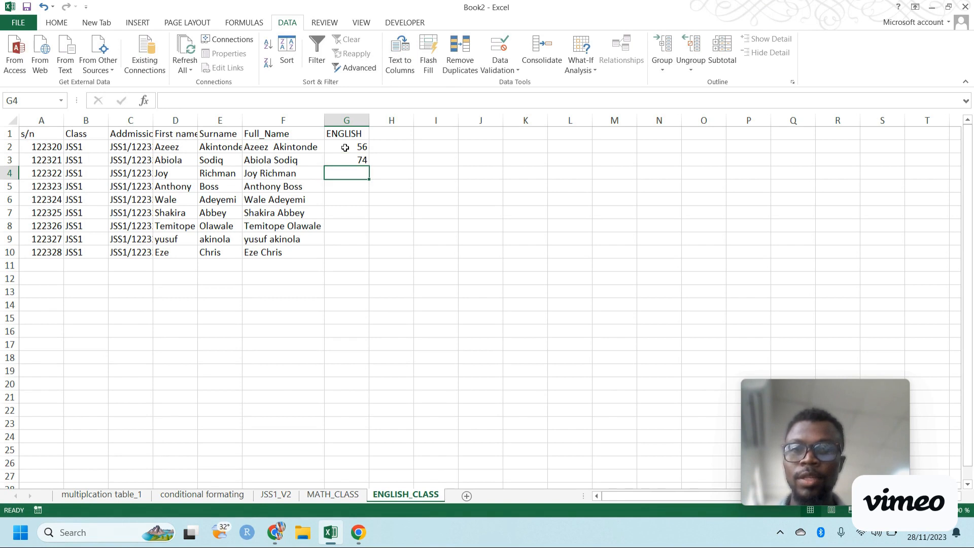
# Enter the remaining English scores 56, 84, 29, 62, 45, 66 and 51 in G4:G10
pyautogui.write('56')
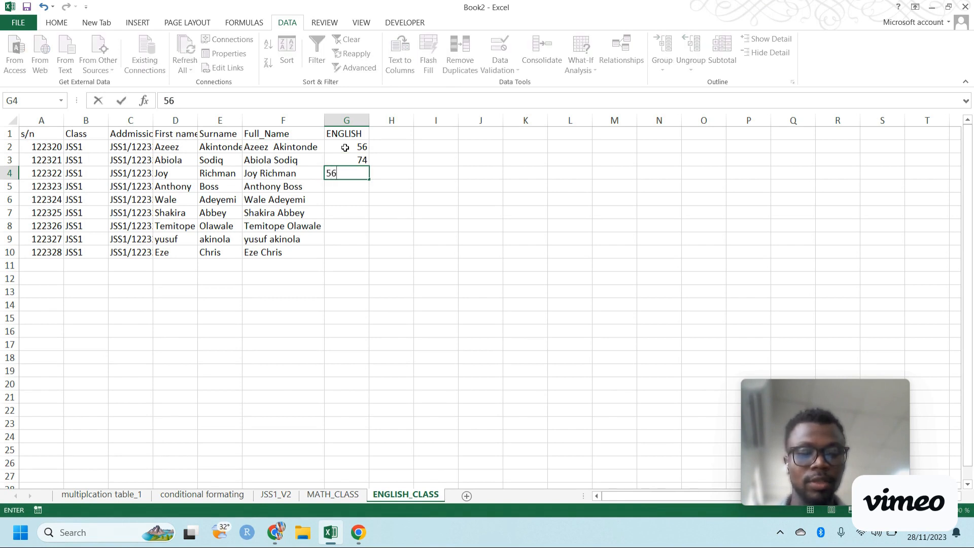
pyautogui.press('Return')
pyautogui.write('84')
pyautogui.press('Return')
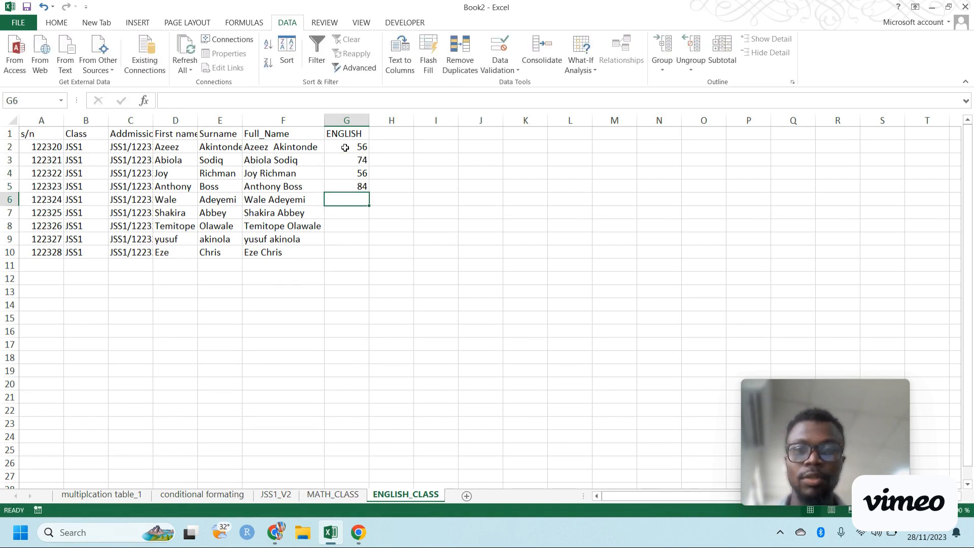
pyautogui.write('29')
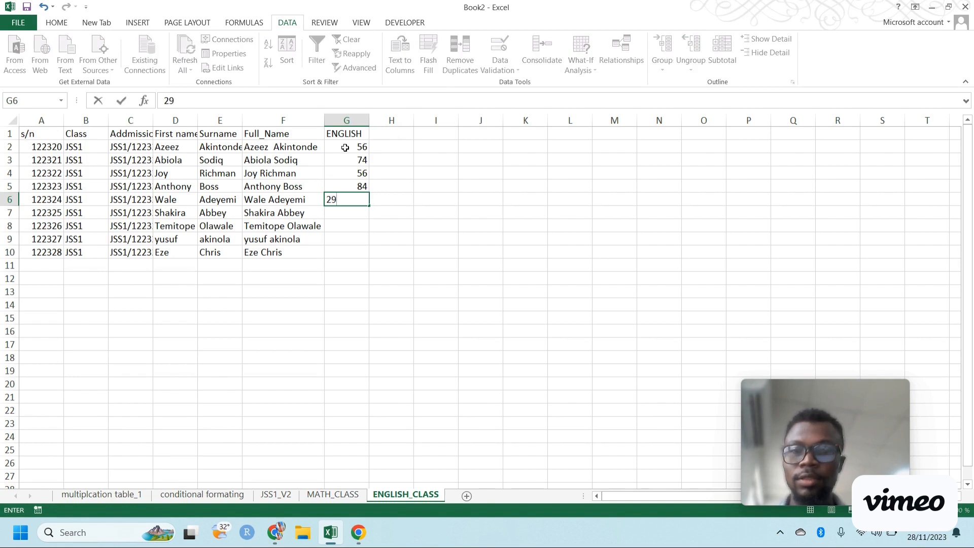
pyautogui.press('Return')
pyautogui.write('62')
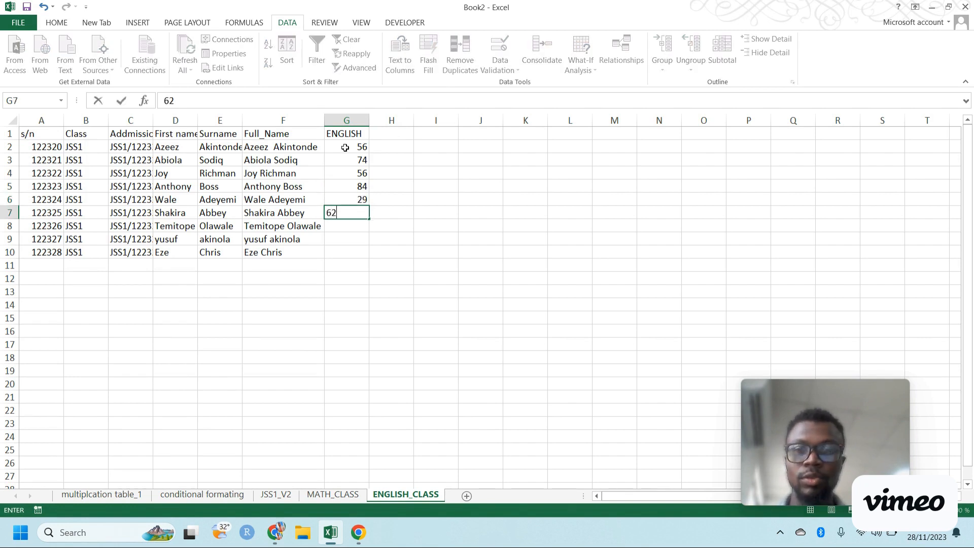
pyautogui.press('Return')
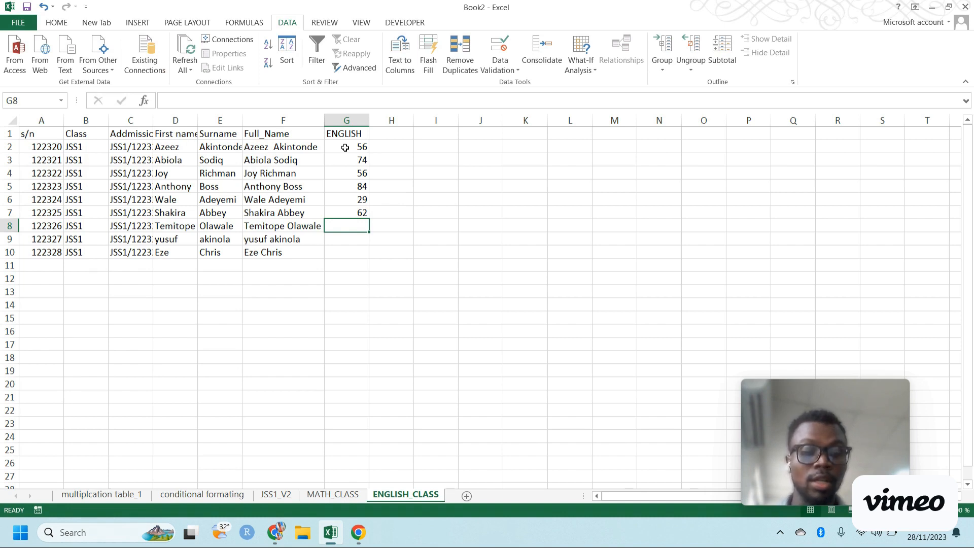
pyautogui.write('45')
pyautogui.press('Return')
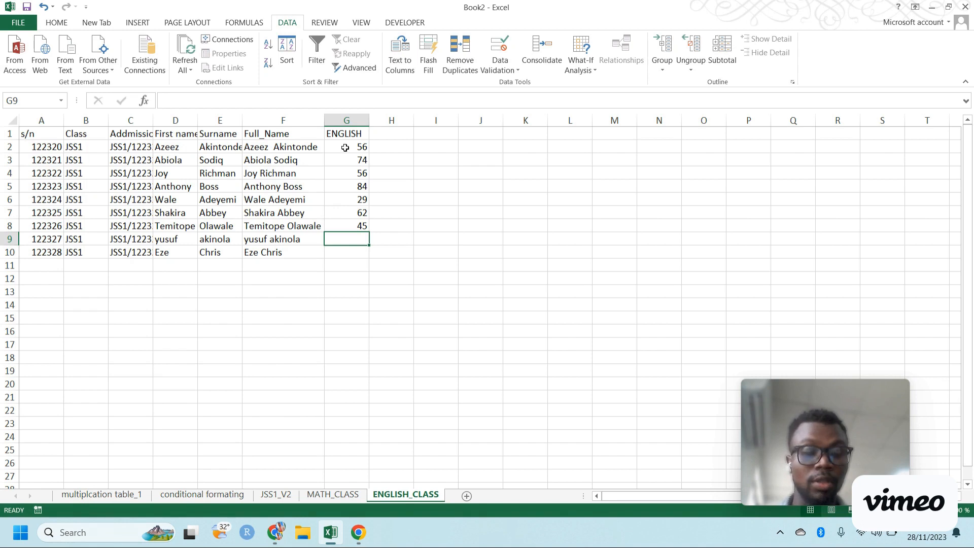
pyautogui.write('66')
pyautogui.press('Return')
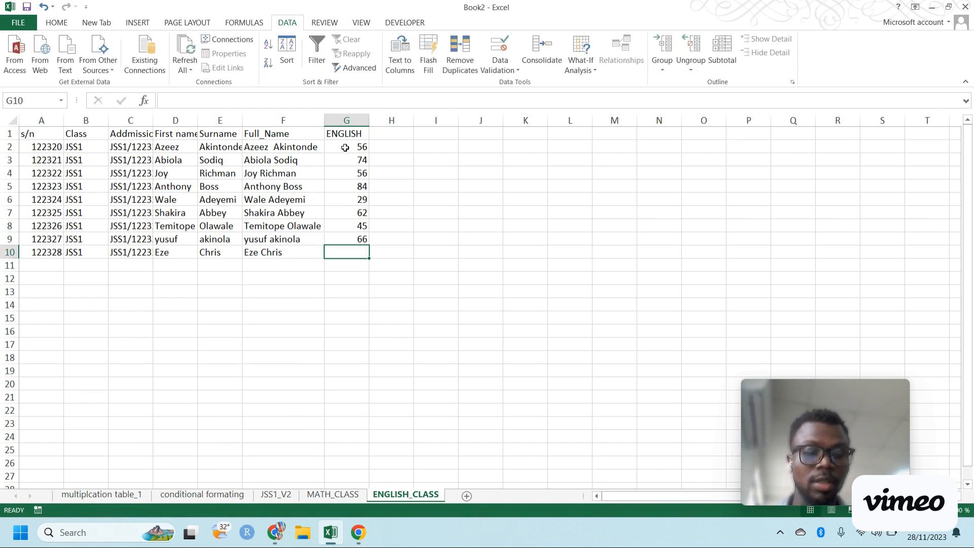
pyautogui.write('51')
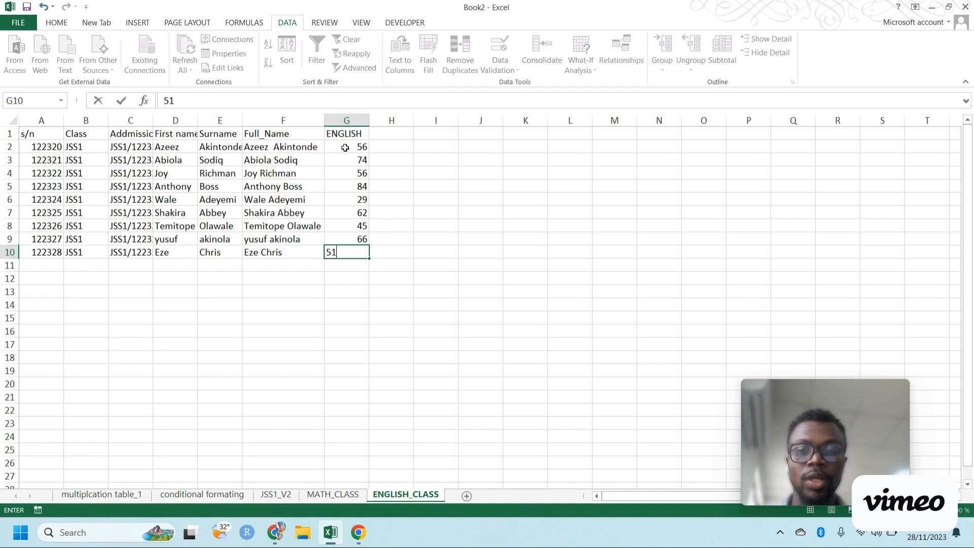
pyautogui.press('Return')
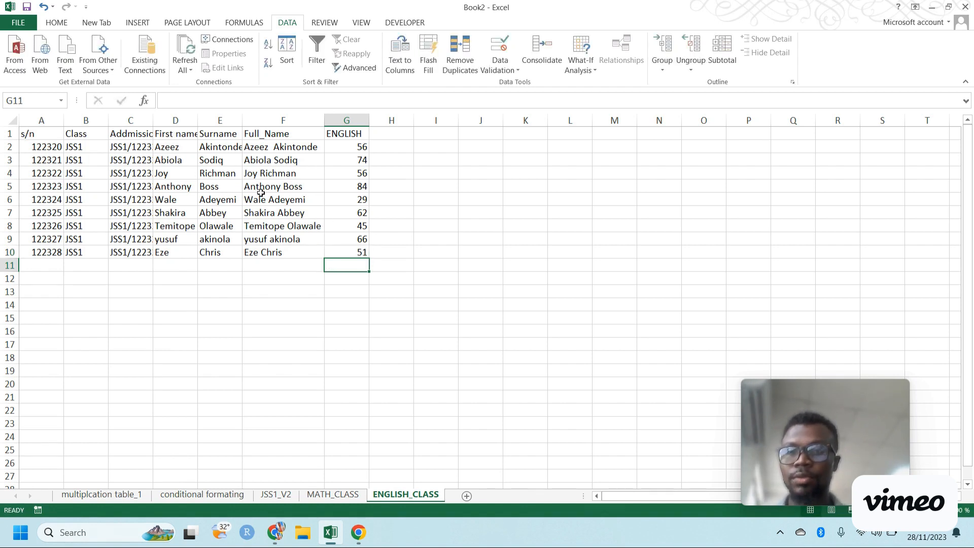
pyautogui.click(345, 495)
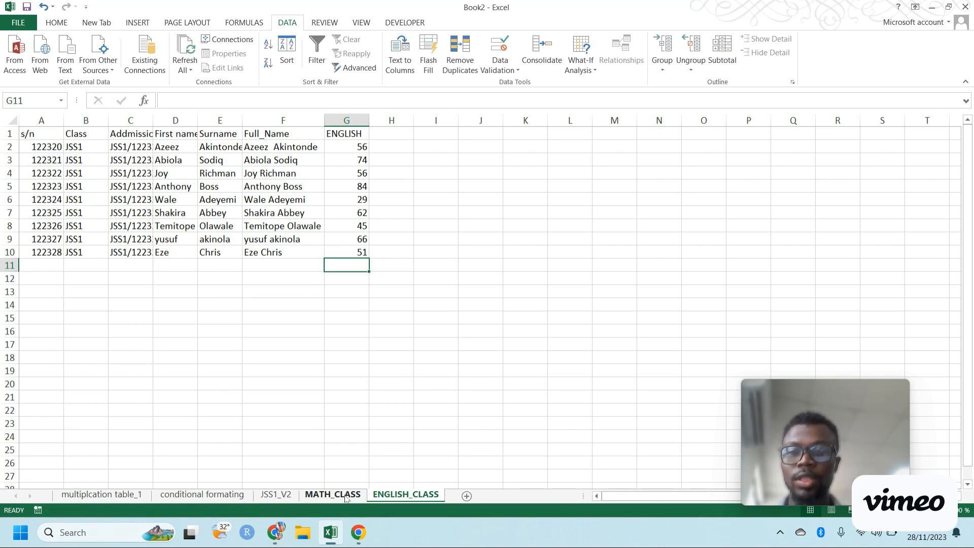
pyautogui.click(401, 497)
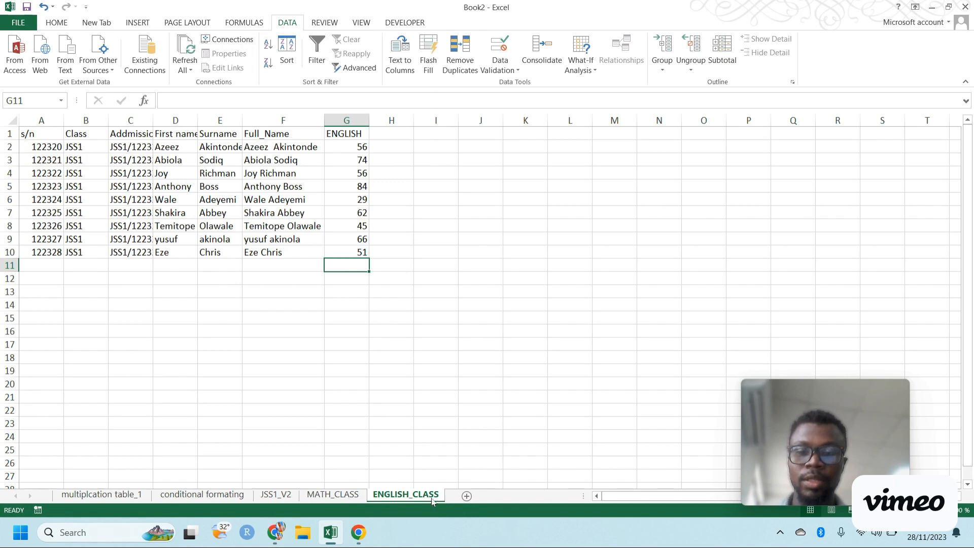
# Add a new Sheet6 and copy the JSS1_V2 student table A1:F10 for pasting
pyautogui.click(467, 496)
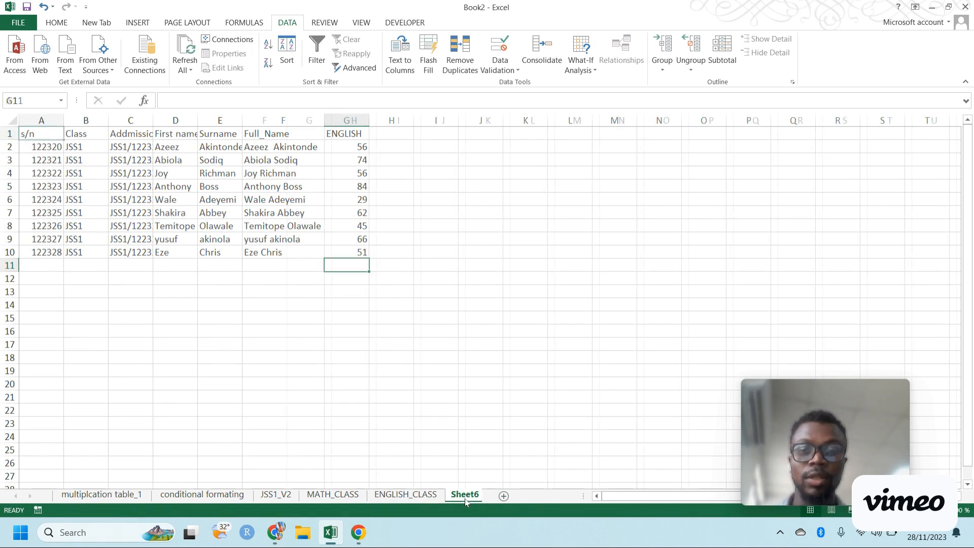
pyautogui.click(282, 495)
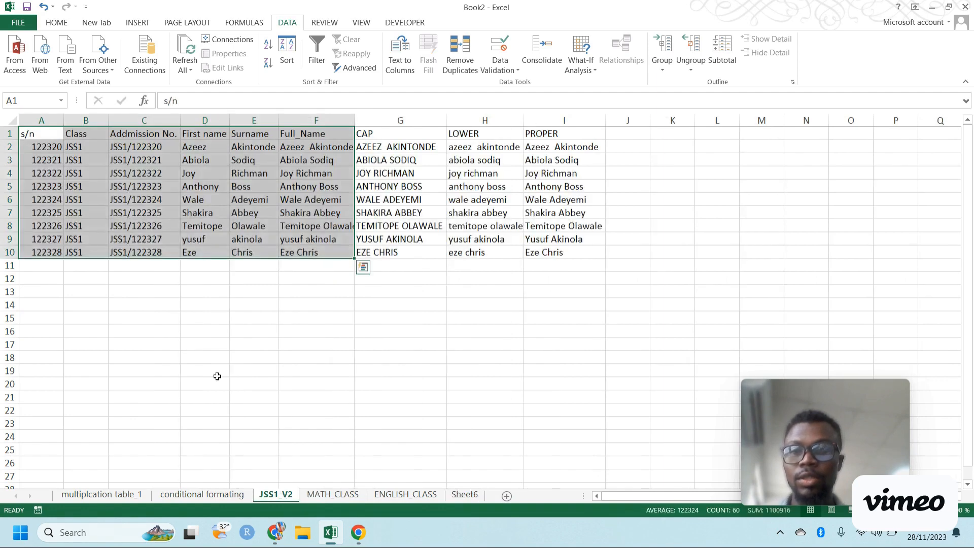
pyautogui.hotkey('ctrl', 'c')
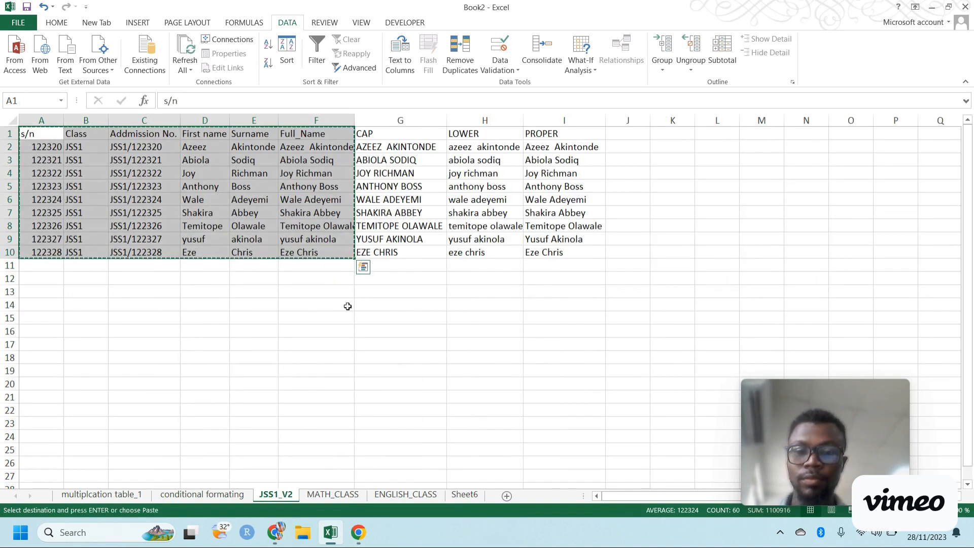
pyautogui.click(470, 501)
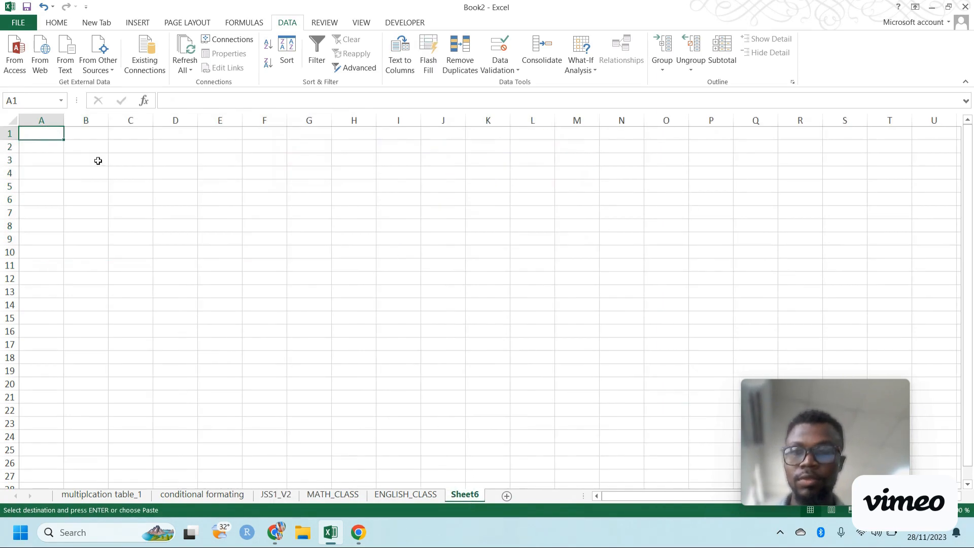
# Paste the student table into Sheet6 and rename the sheet AVG_SCORE
pyautogui.hotkey('ctrl', 'v')
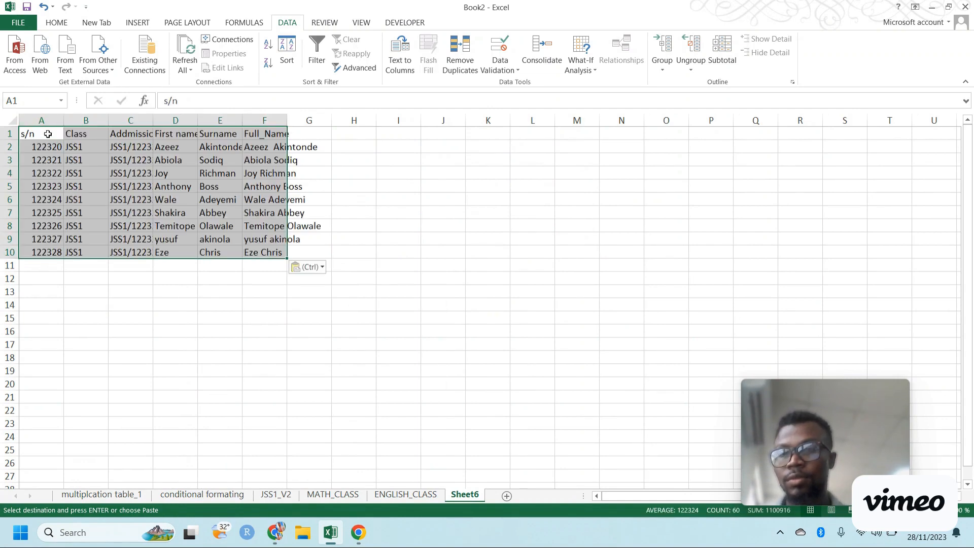
pyautogui.doubleClick(469, 500)
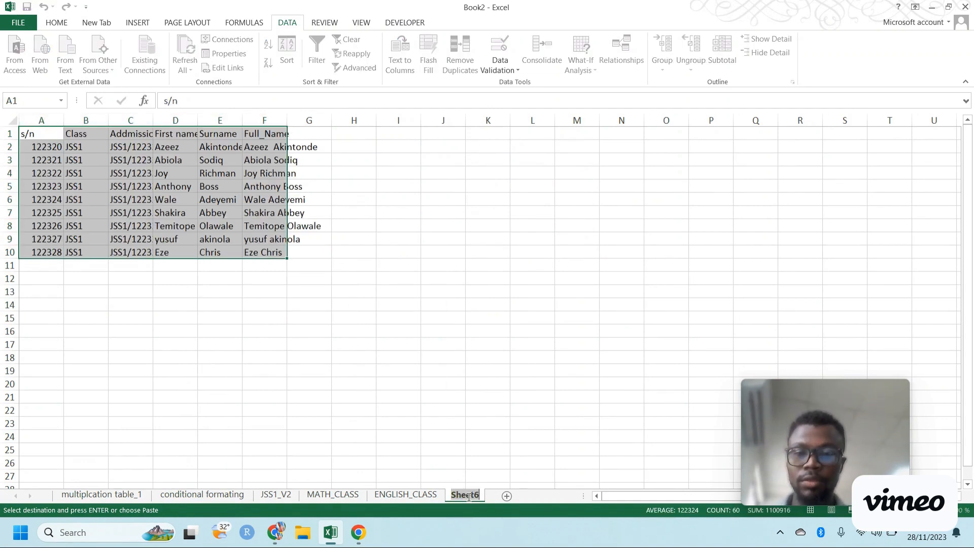
pyautogui.write('VG_S')
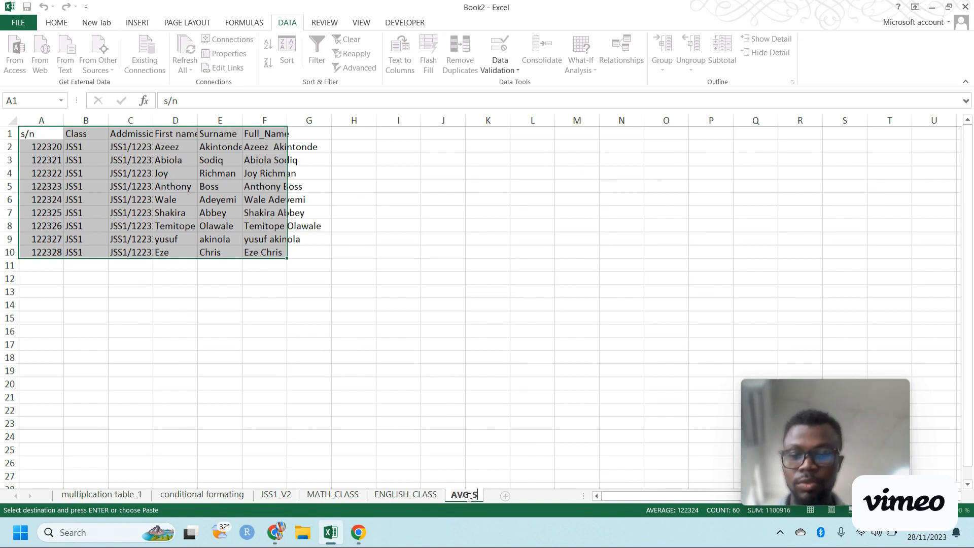
pyautogui.write('CORE')
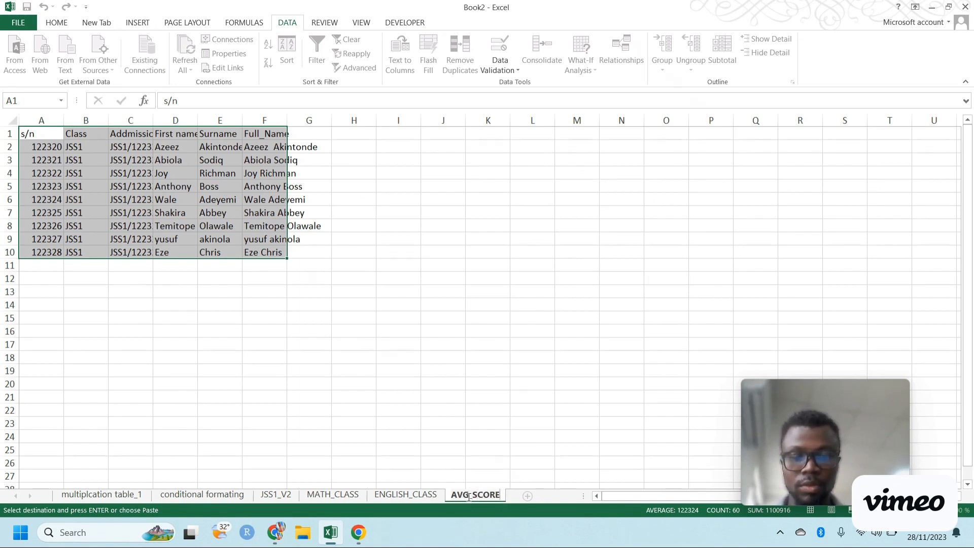
pyautogui.press('Return')
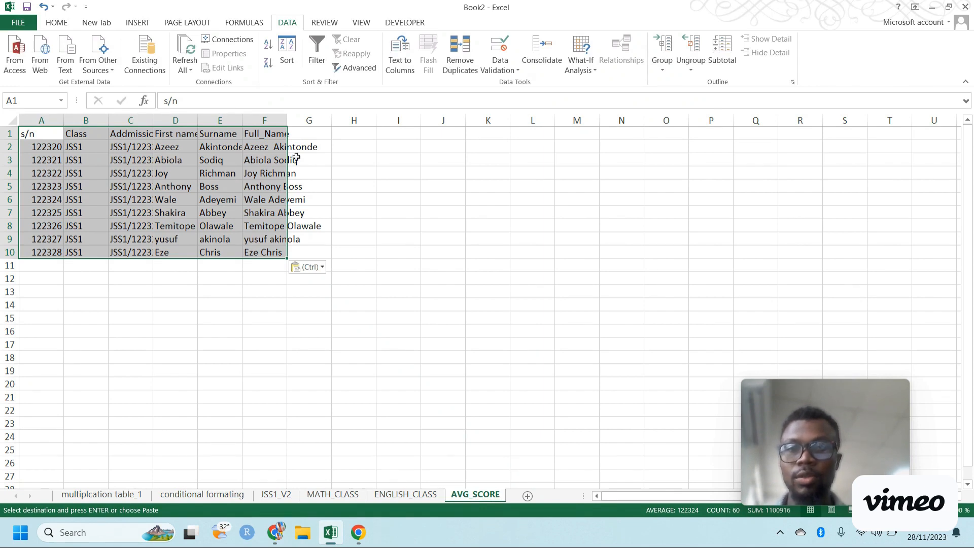
# Add MATH, ENGLISH and AVG_SCORE headers in G1:I1 and autofit column F
pyautogui.click(309, 132)
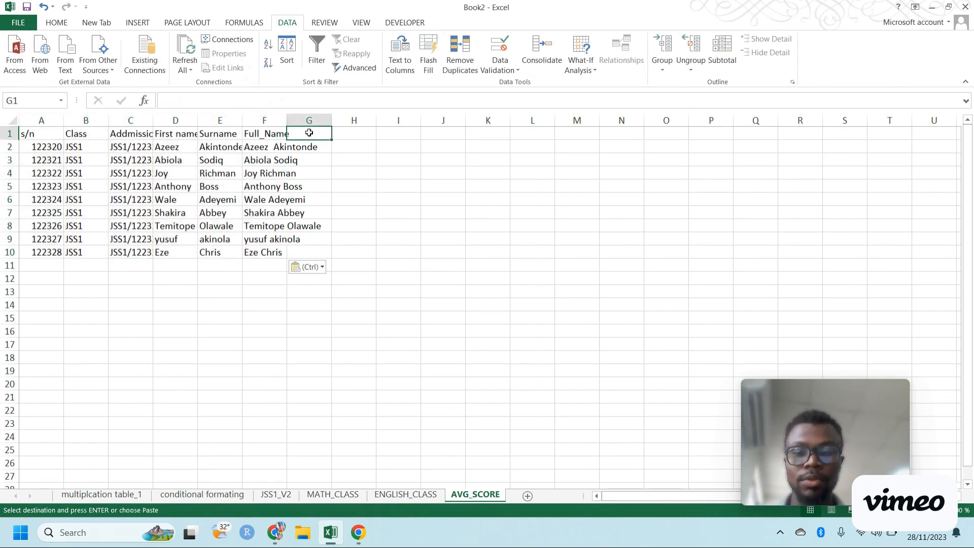
pyautogui.write('MATH')
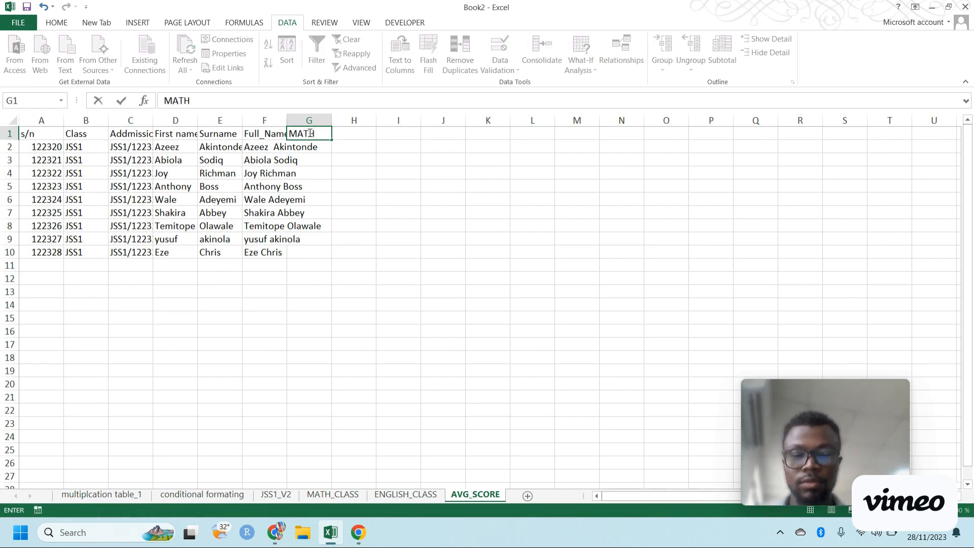
pyautogui.press('Tab')
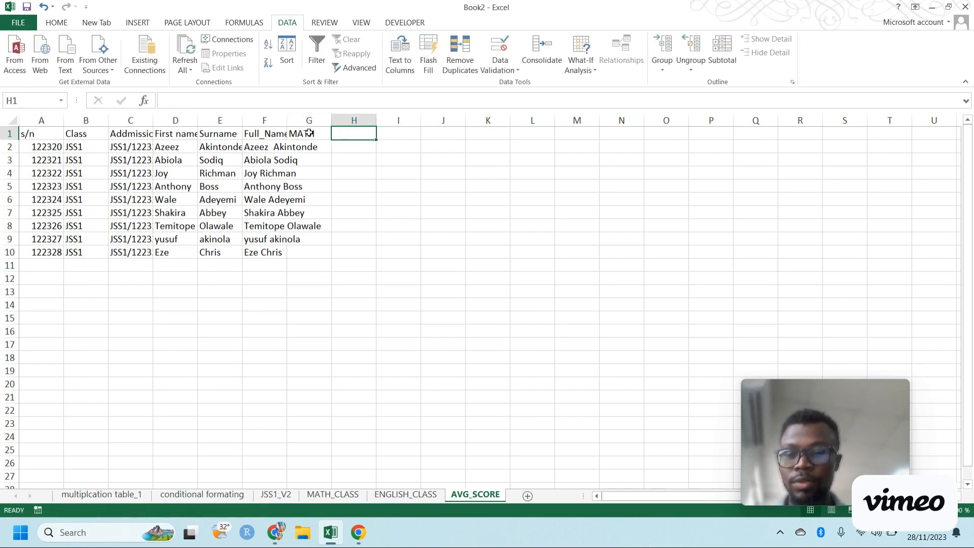
pyautogui.write('ENGLISH')
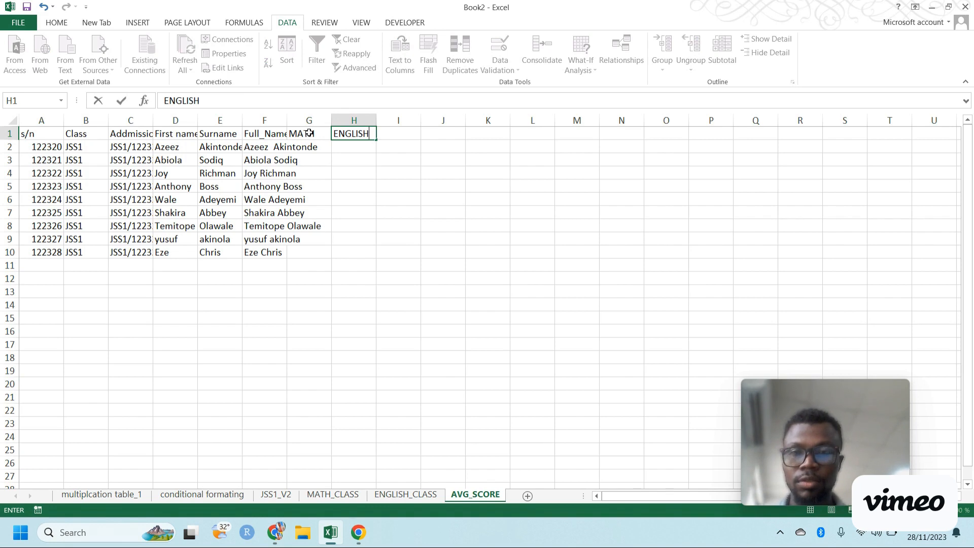
pyautogui.press('Return')
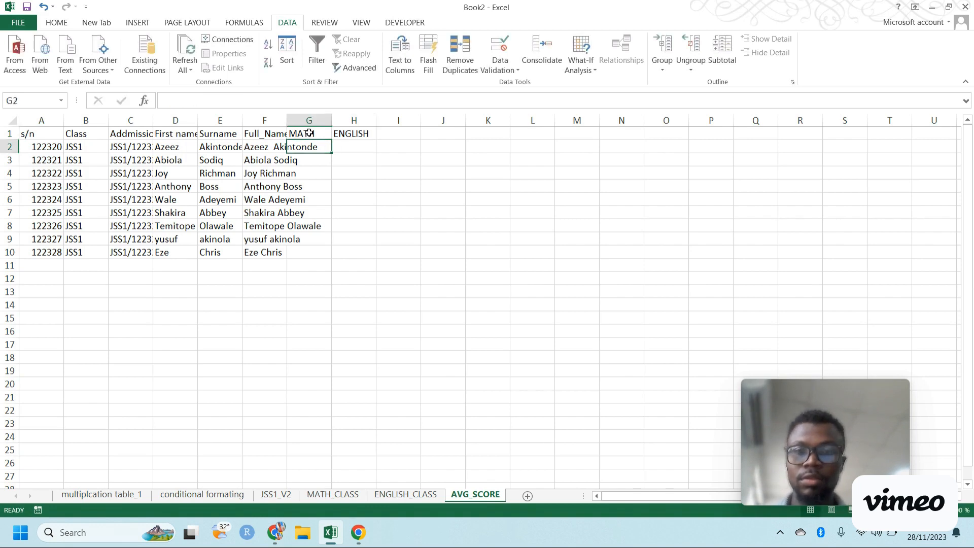
pyautogui.doubleClick(287, 120)
pyautogui.click(445, 133)
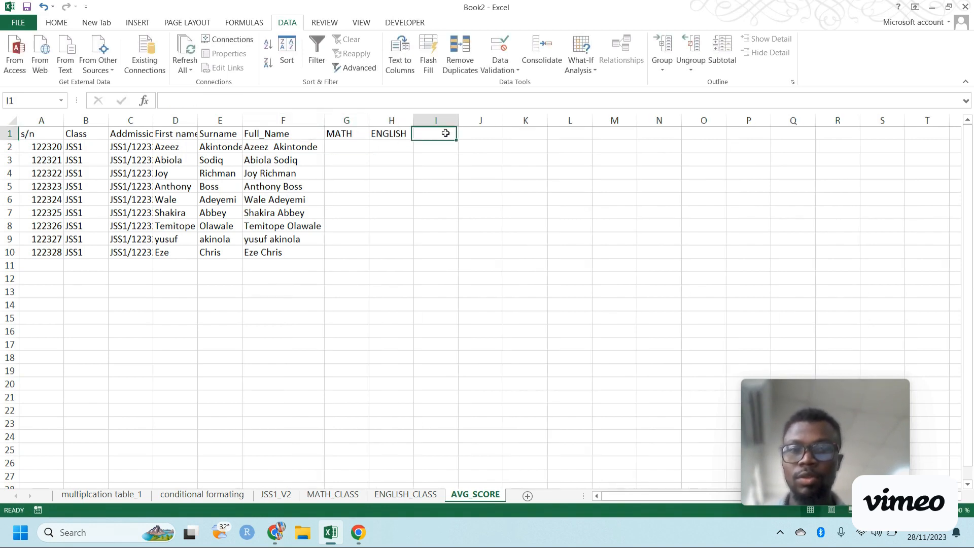
pyautogui.write('AVG')
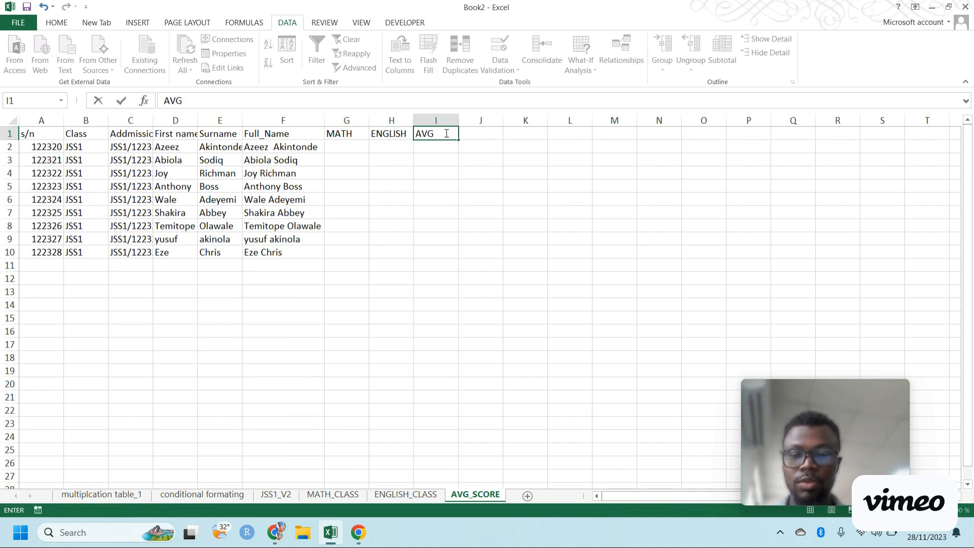
pyautogui.write('_SCORE')
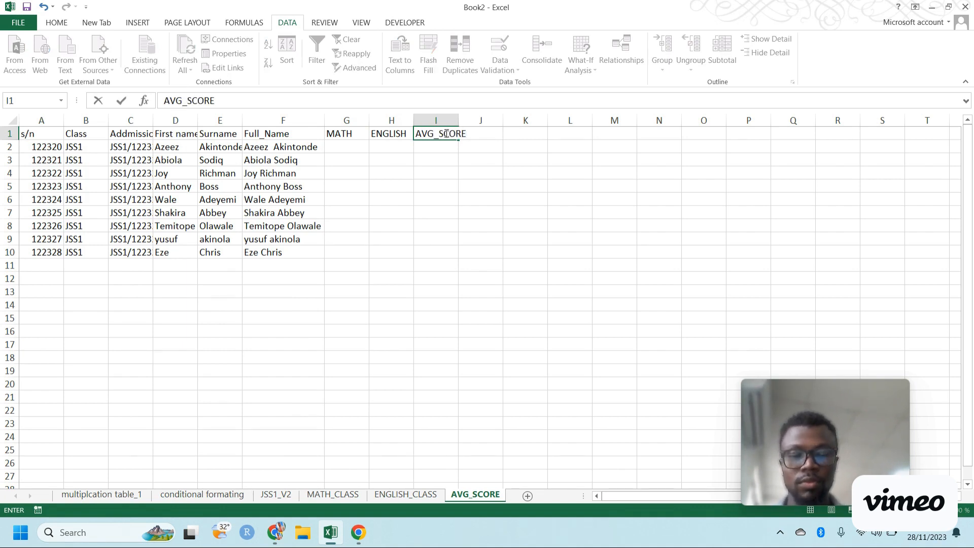
pyautogui.press('Return')
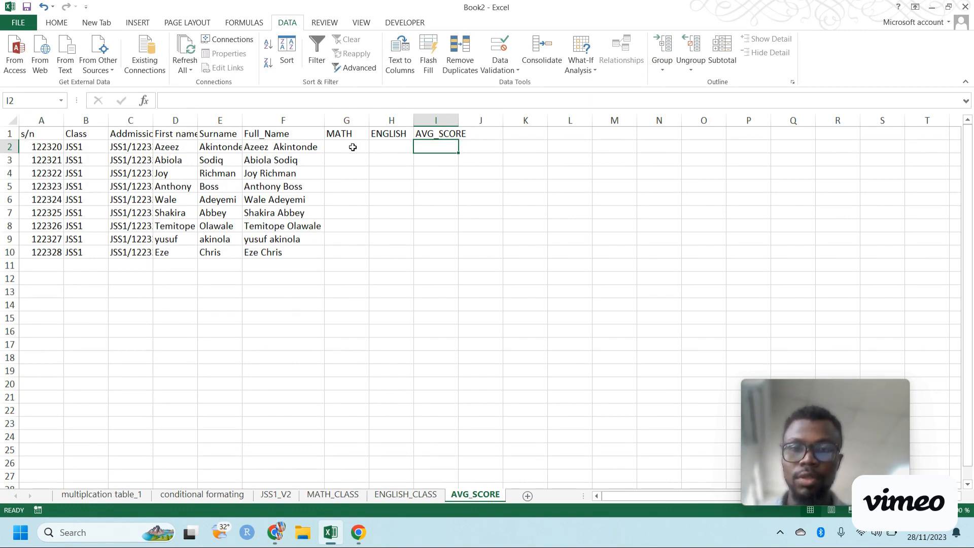
# Look through the MATH_CLASS, ENGLISH_CLASS and JSS1_V2 sheets before returning to AVG_SCORE
pyautogui.click(330, 495)
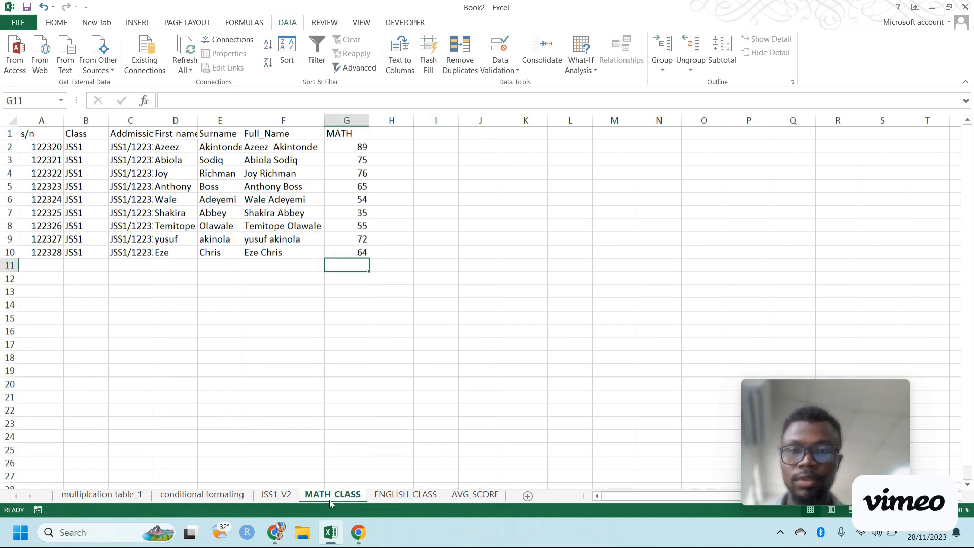
pyautogui.click(388, 496)
pyautogui.click(459, 499)
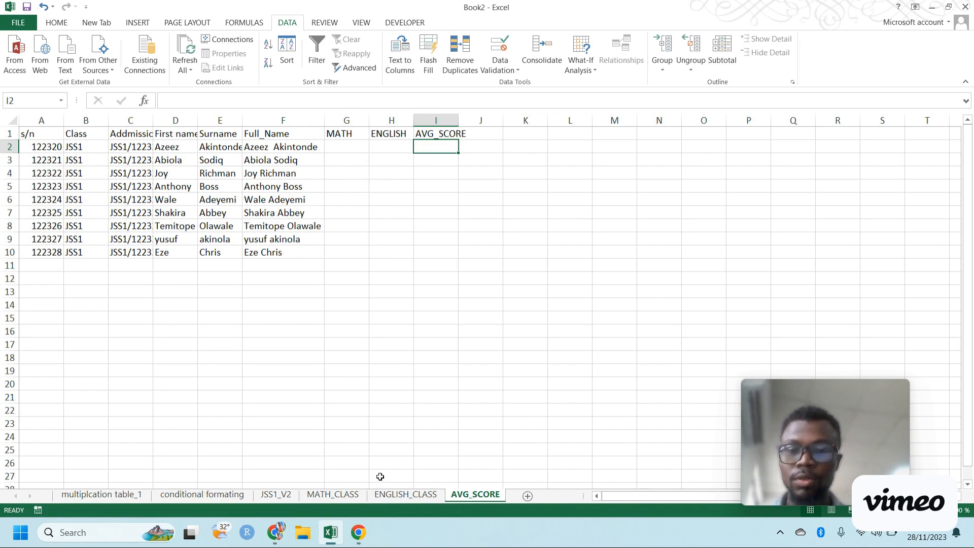
pyautogui.click(277, 495)
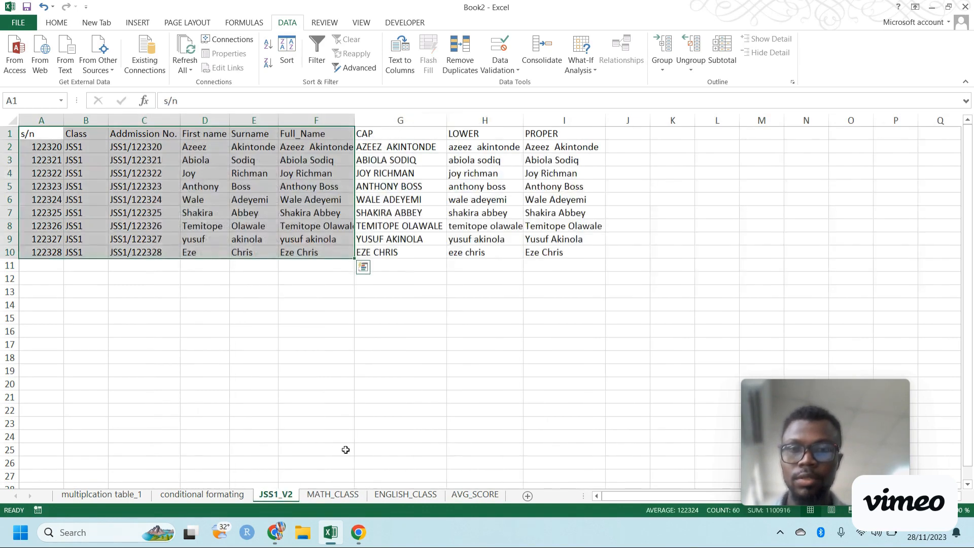
pyautogui.click(414, 500)
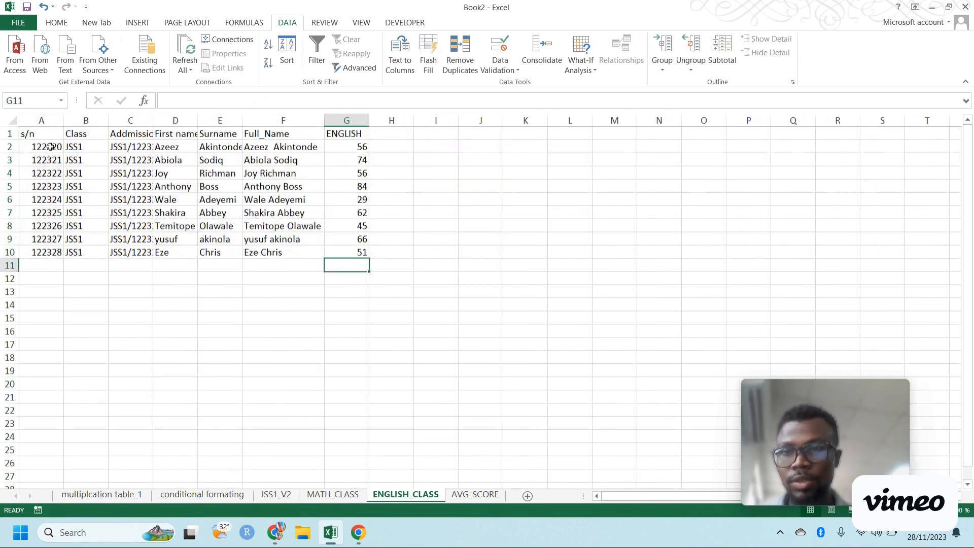
pyautogui.moveTo(51, 147); pyautogui.dragTo(315, 151)
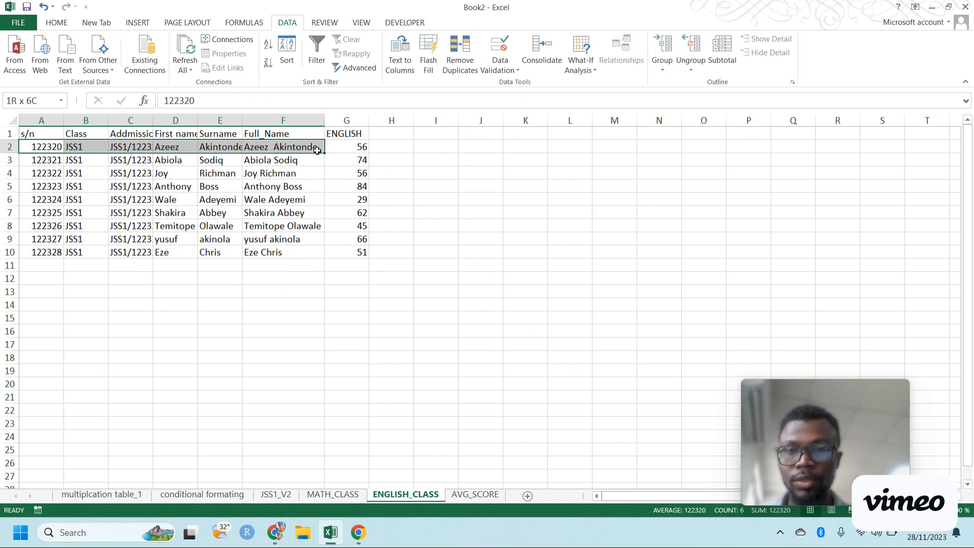
pyautogui.click(463, 500)
# Copy row 2's student details, cancel the copy, and select the whole table with Ctrl+A
pyautogui.moveTo(48, 147); pyautogui.dragTo(294, 149)
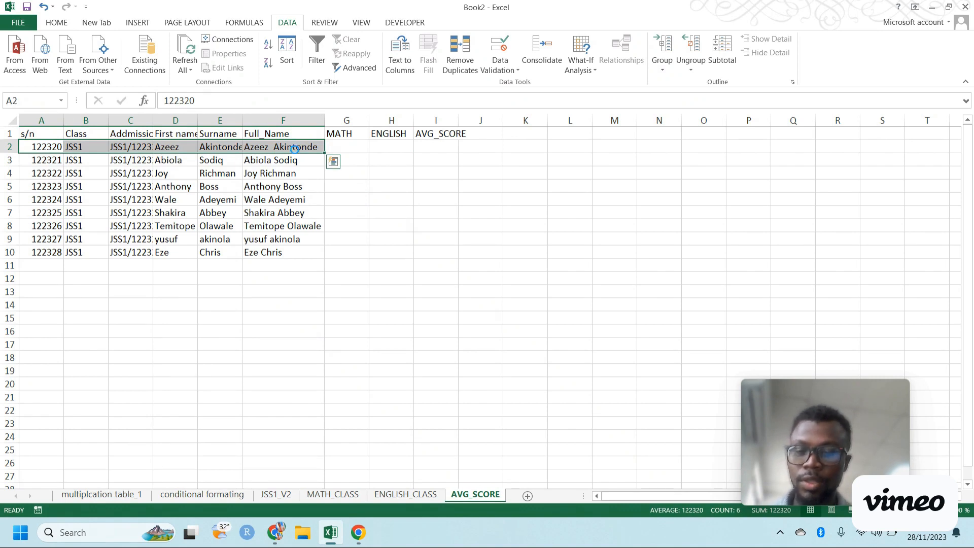
pyautogui.hotkey('ctrl', 'c')
pyautogui.click(237, 177)
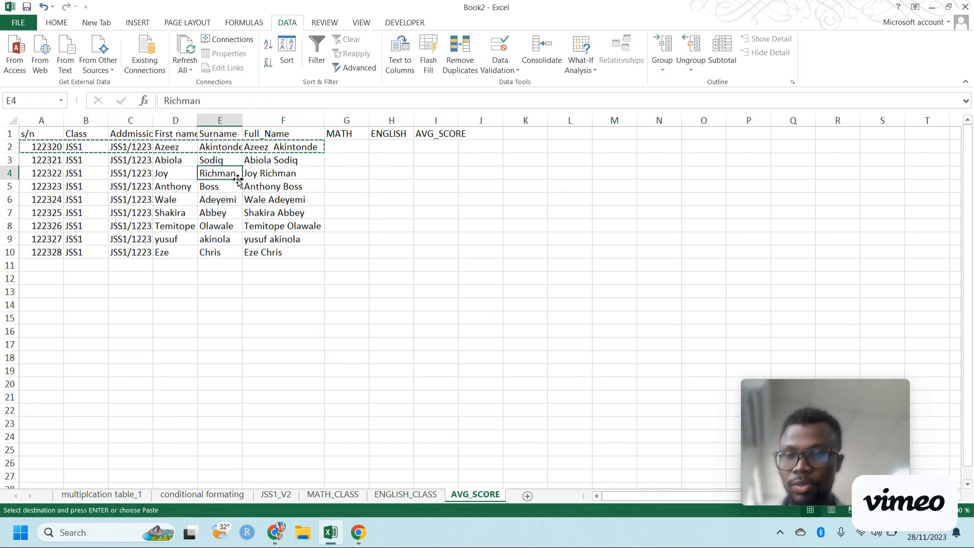
pyautogui.click(175, 169)
pyautogui.press('Escape')
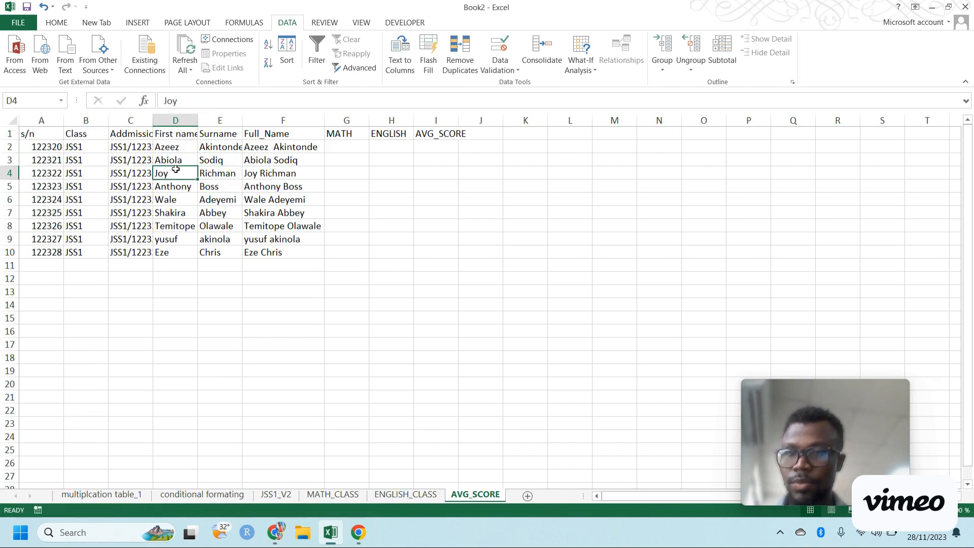
pyautogui.hotkey('ctrl', 'a')
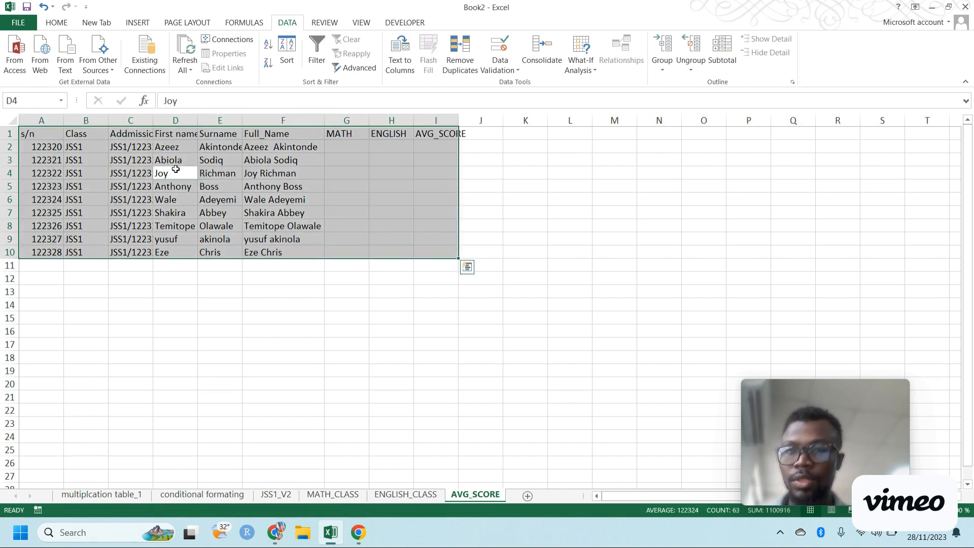
# Autofit column C to fit the admission numbers
pyautogui.click(288, 48)
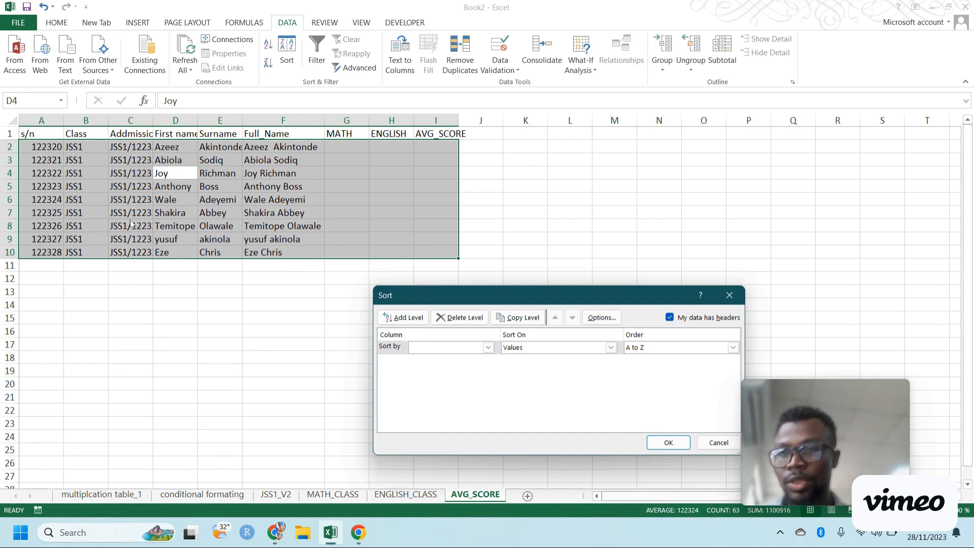
pyautogui.press('Escape')
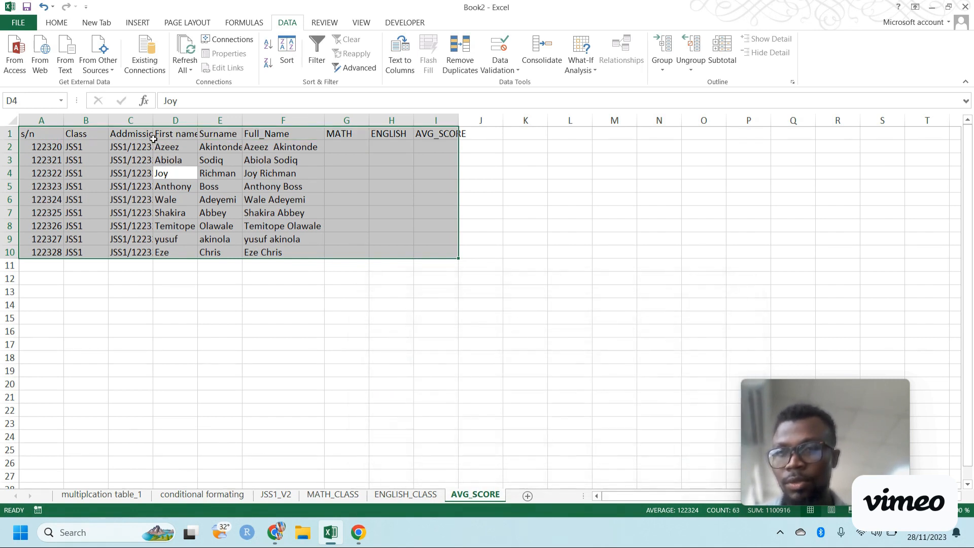
pyautogui.doubleClick(152, 121)
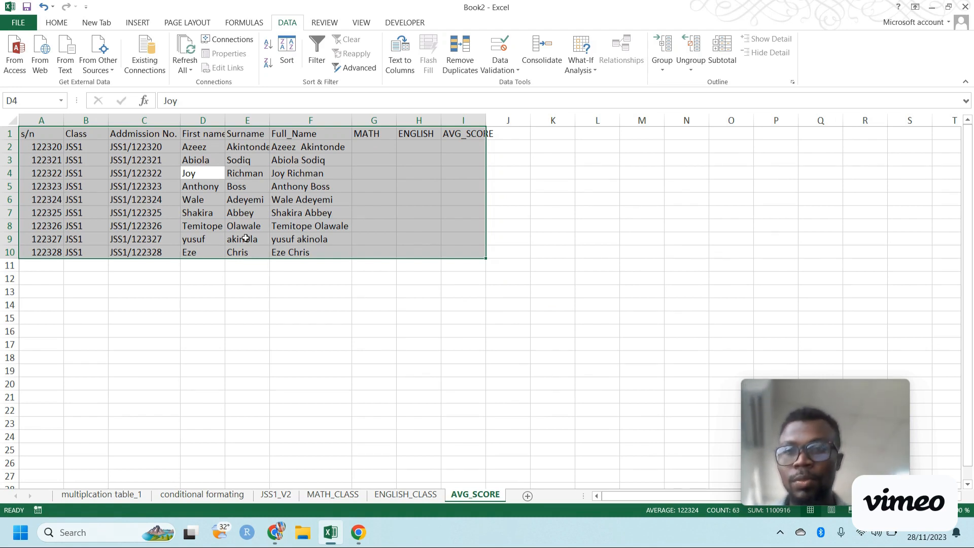
# Sort the student table by First name in Z to A order
pyautogui.click(286, 50)
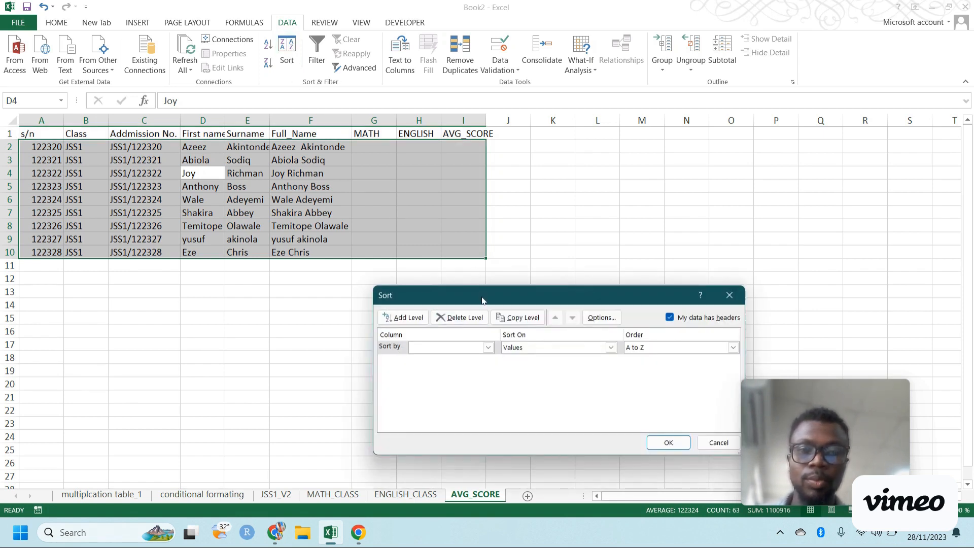
pyautogui.moveTo(482, 300); pyautogui.dragTo(417, 204)
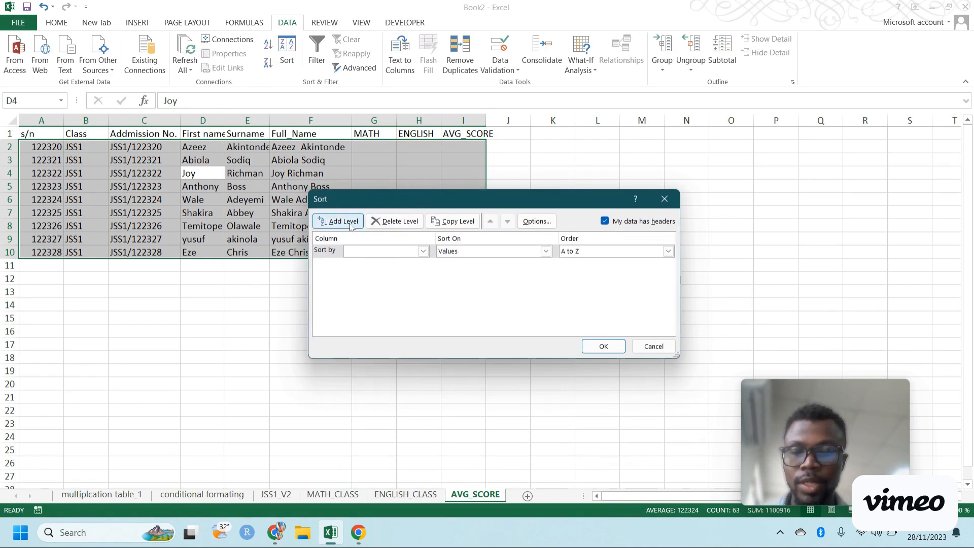
pyautogui.click(423, 251)
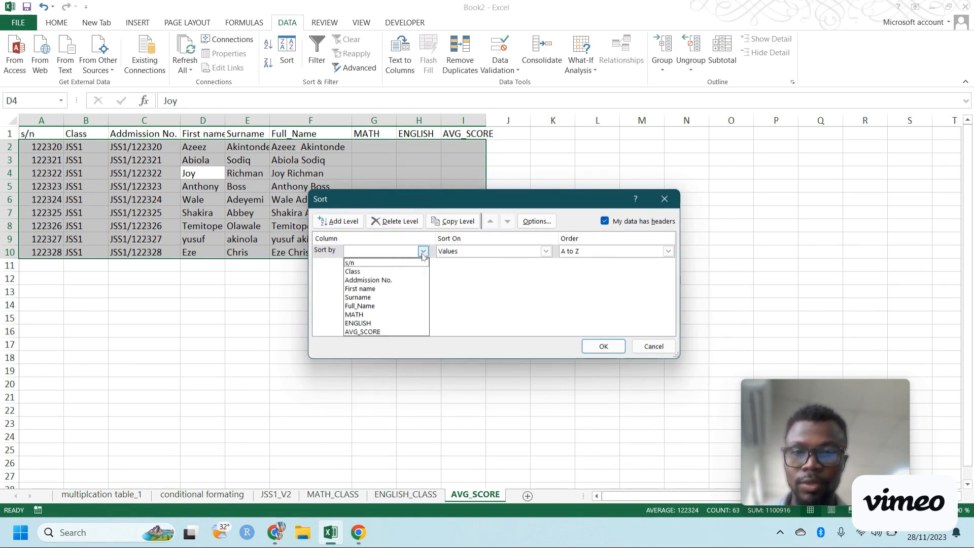
pyautogui.click(386, 290)
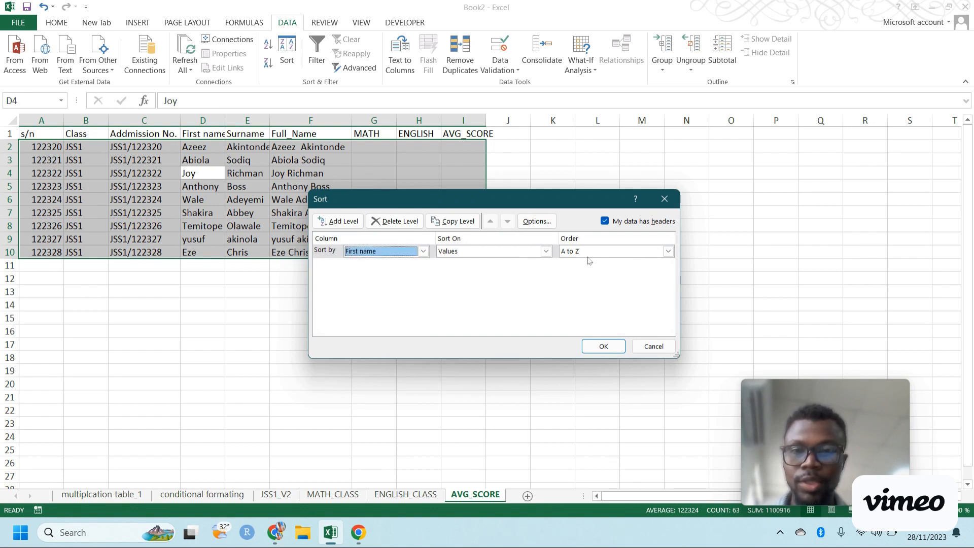
pyautogui.click(669, 252)
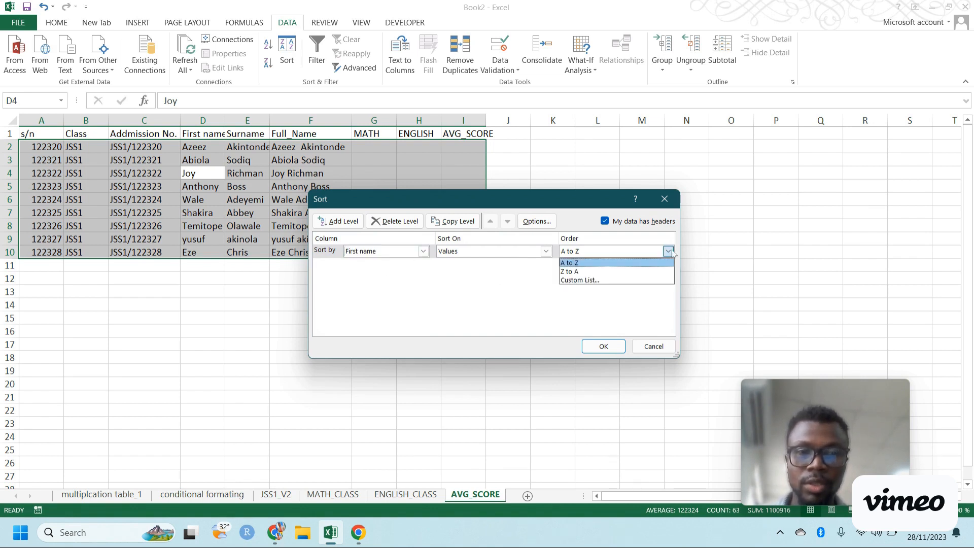
pyautogui.click(620, 273)
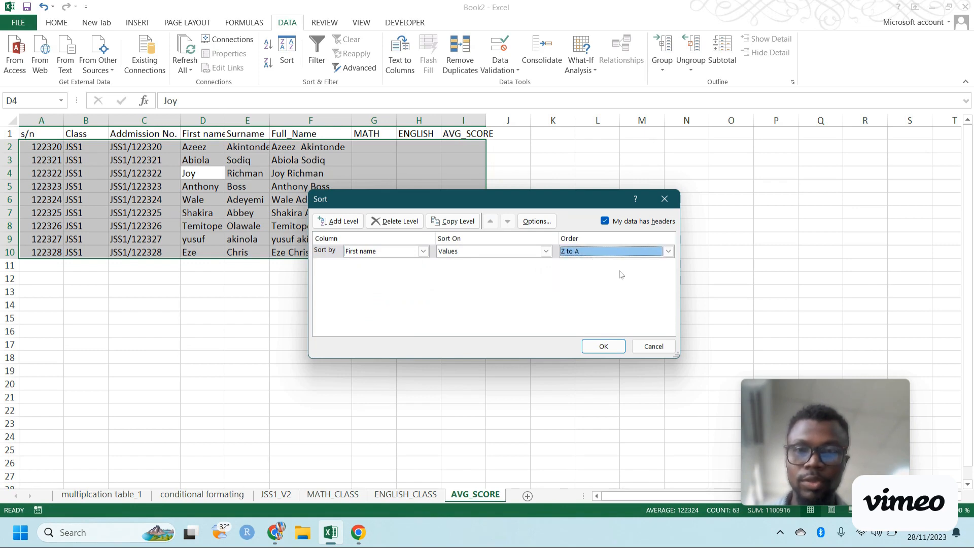
pyautogui.click(615, 351)
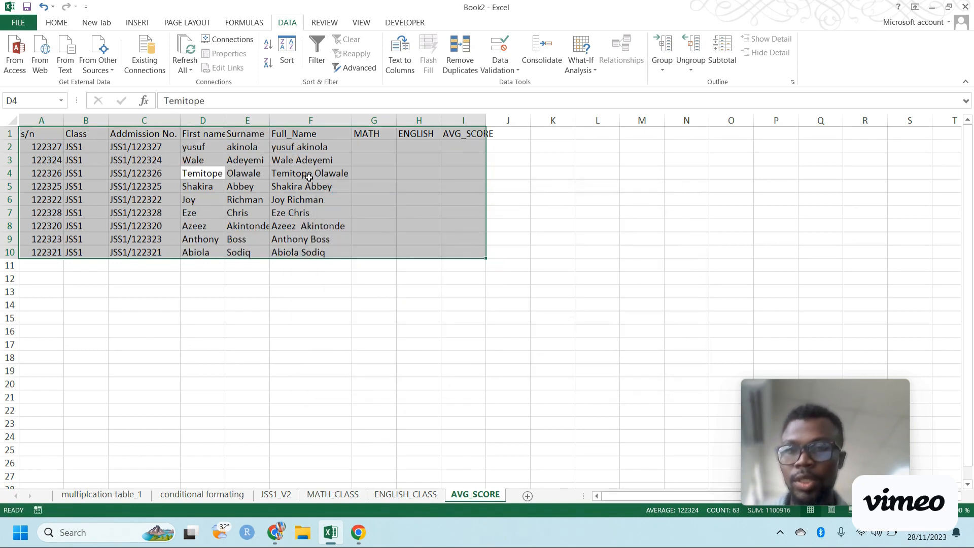
# Clear the table selection and review the MATH_CLASS and ENGLISH_CLASS score tables
pyautogui.rightClick(245, 222)
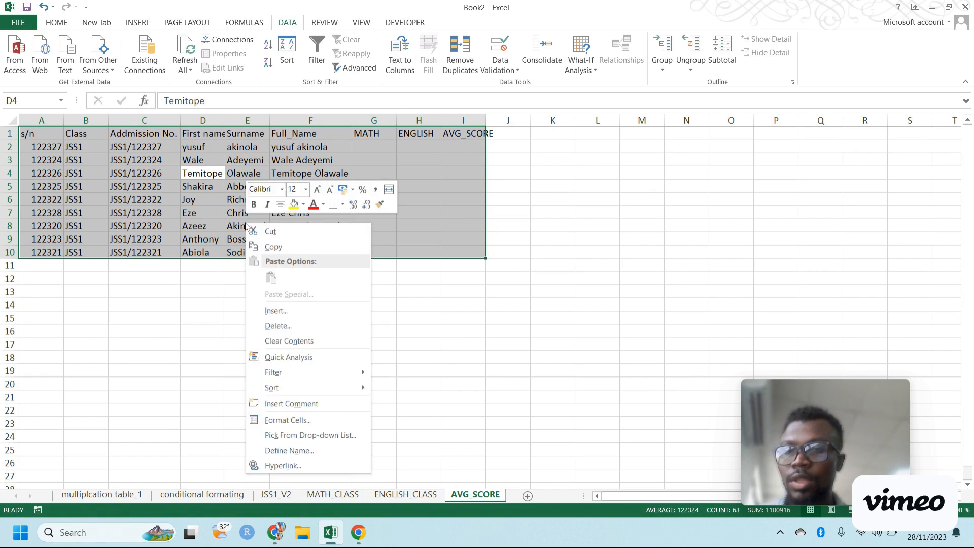
pyautogui.click(207, 220)
pyautogui.click(208, 217)
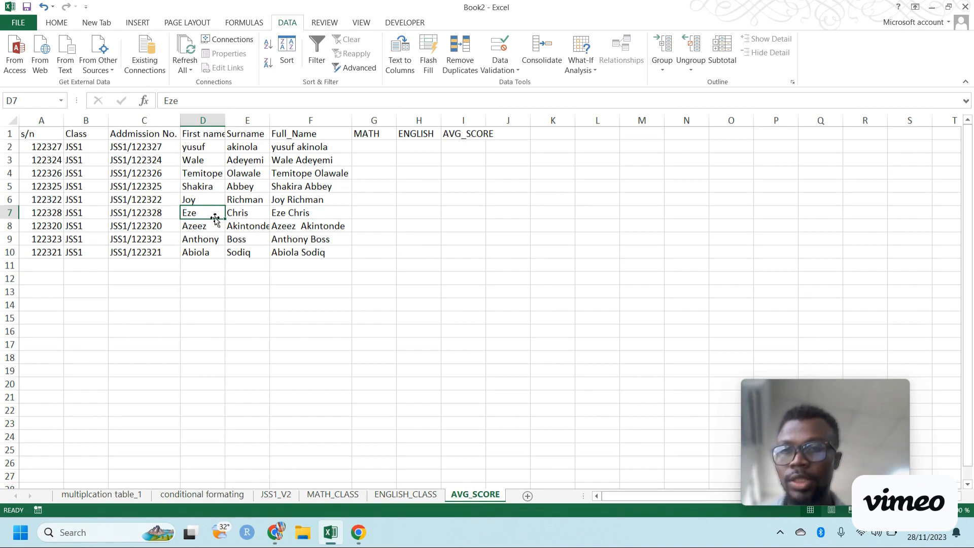
pyautogui.click(331, 502)
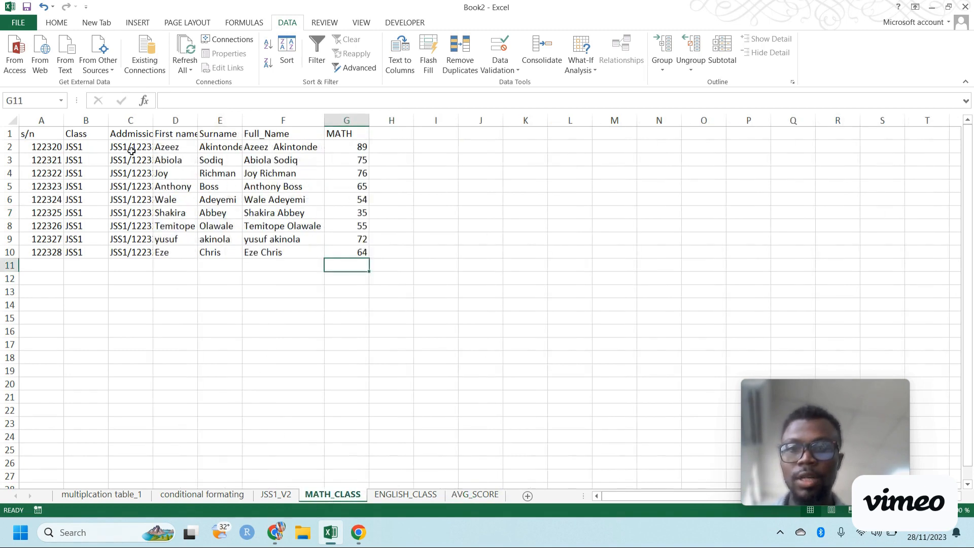
pyautogui.click(397, 496)
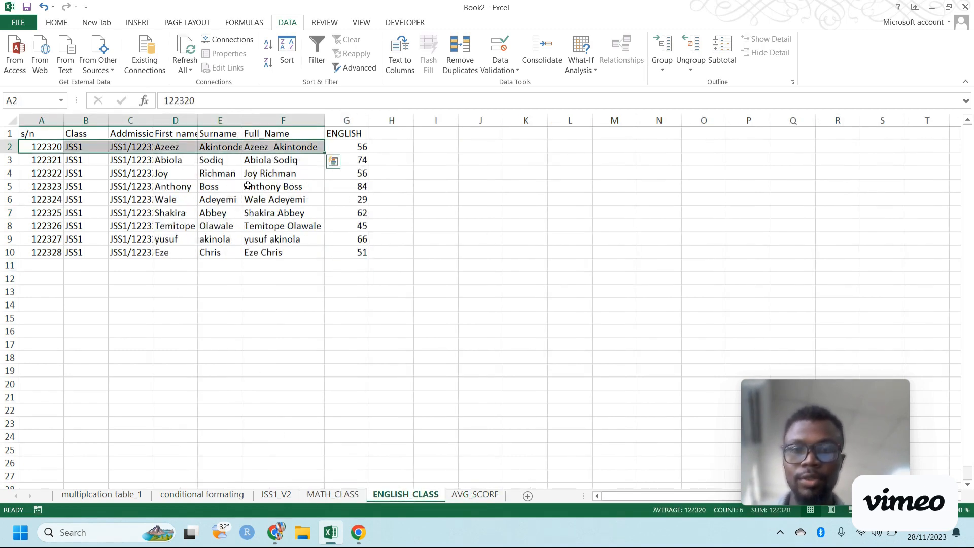
pyautogui.click(467, 500)
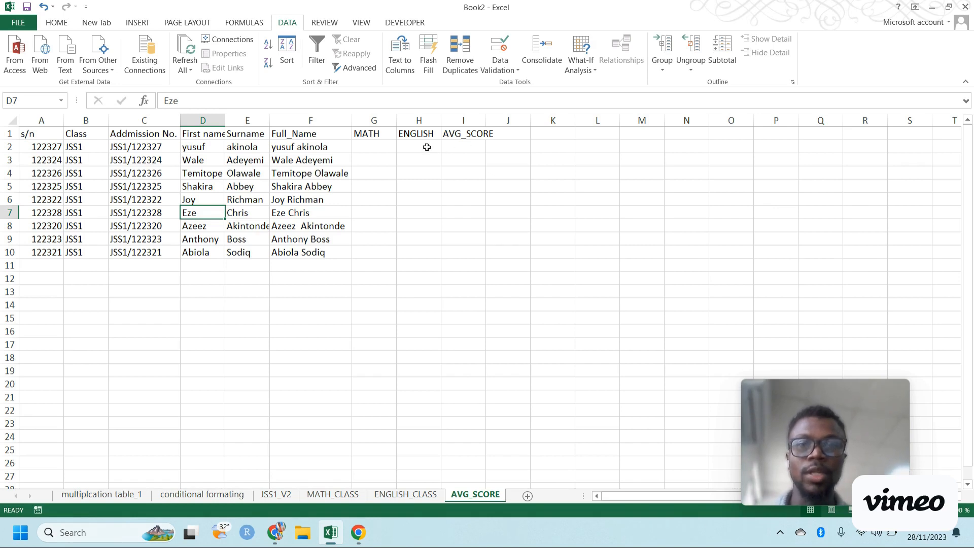
# Recheck the MATH_CLASS table, then start =VLOOKUP( in G2 under MATH on AVG_SCORE
pyautogui.click(381, 123)
pyautogui.moveTo(382, 123); pyautogui.dragTo(429, 129)
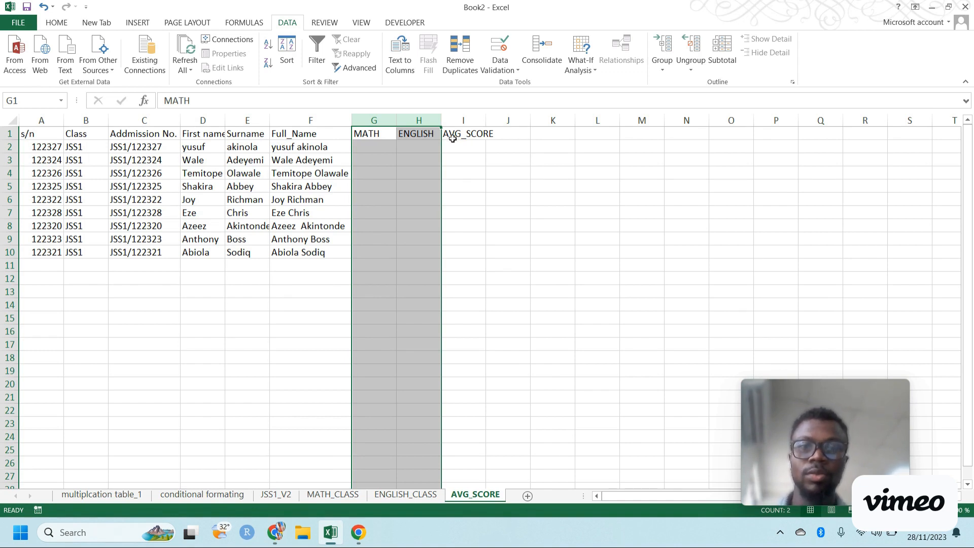
pyautogui.click(382, 146)
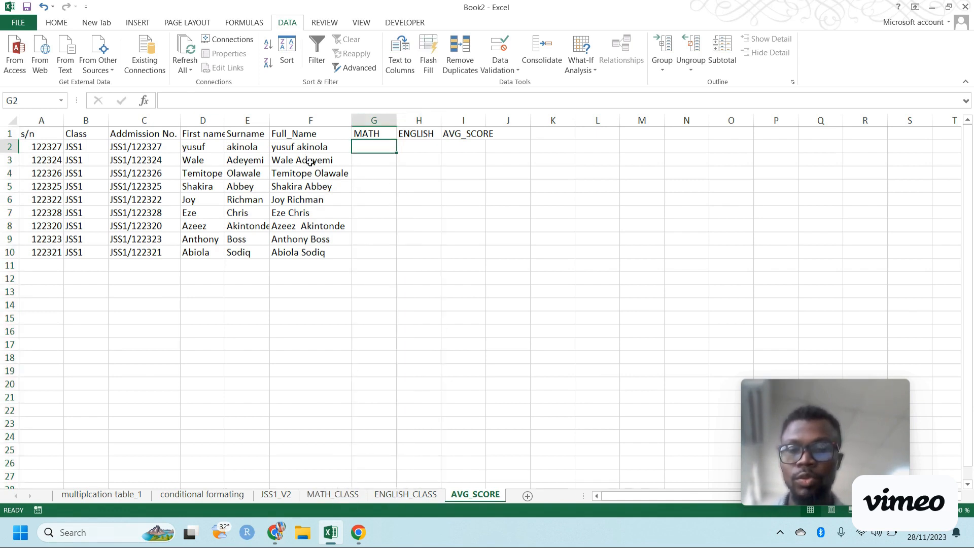
pyautogui.click(311, 496)
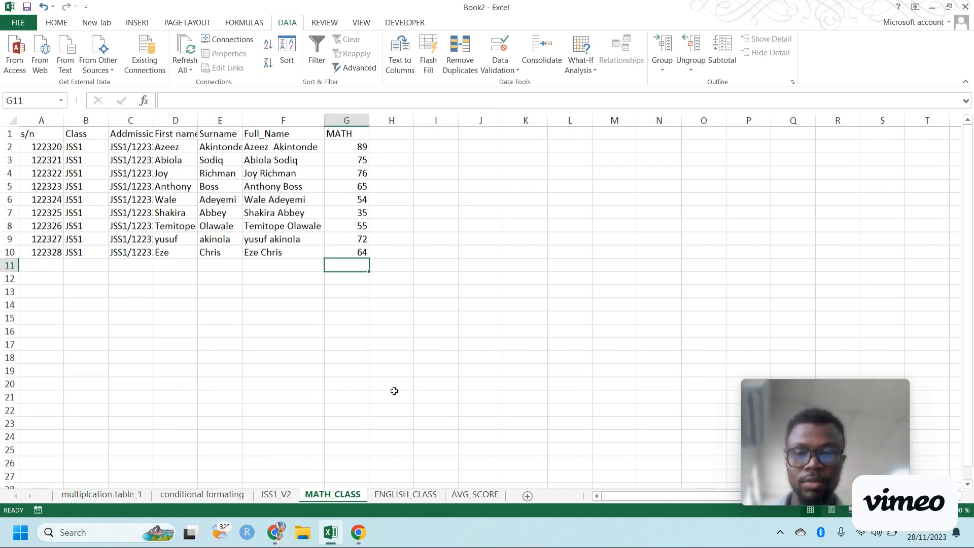
pyautogui.click(465, 497)
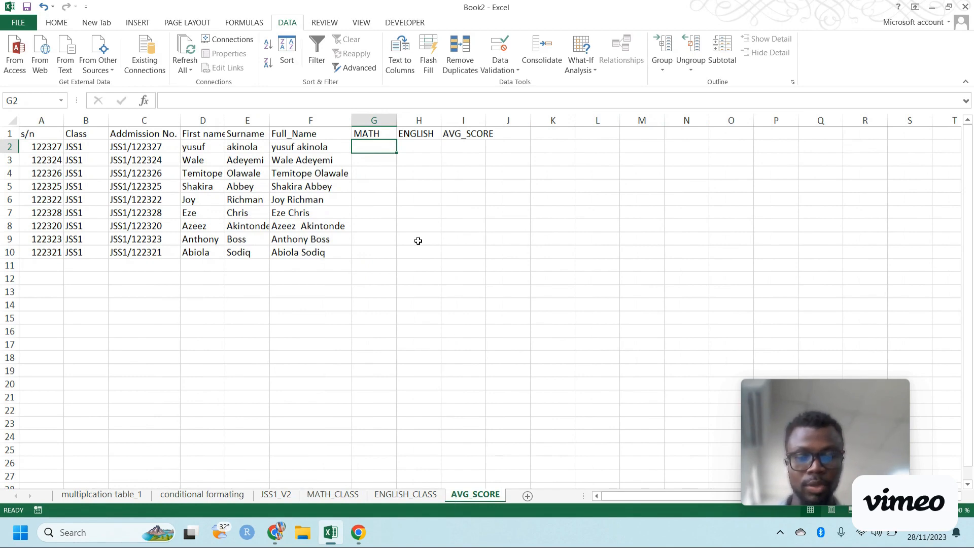
pyautogui.write('=VLOOKUP')
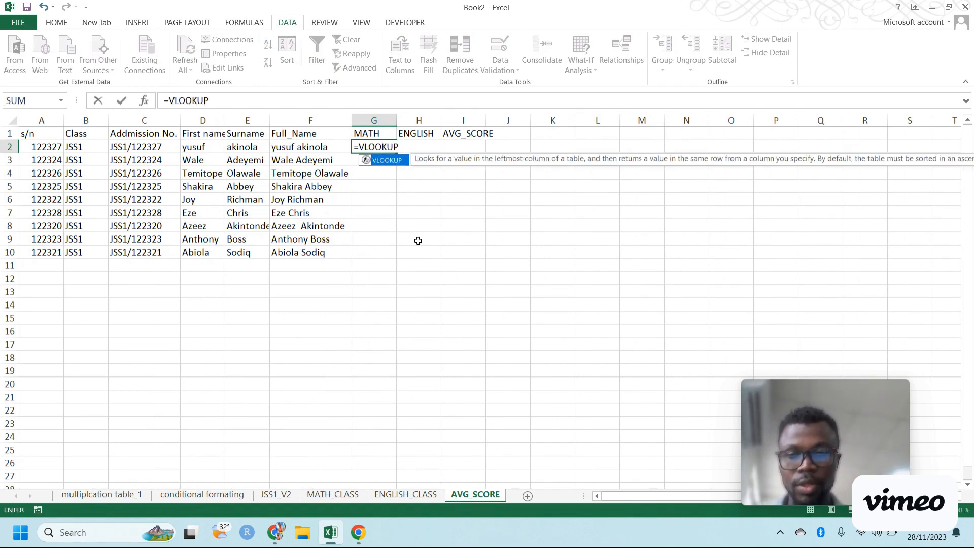
pyautogui.write('(')
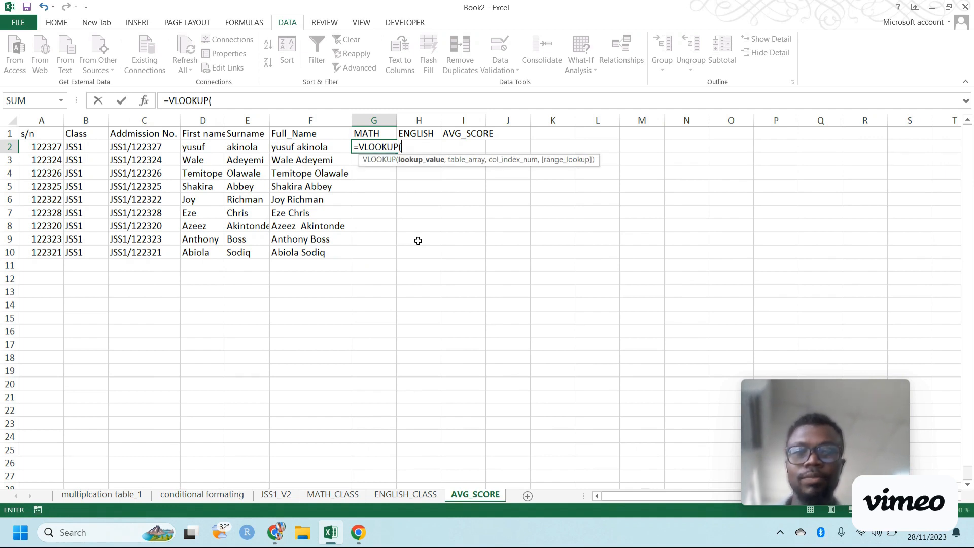
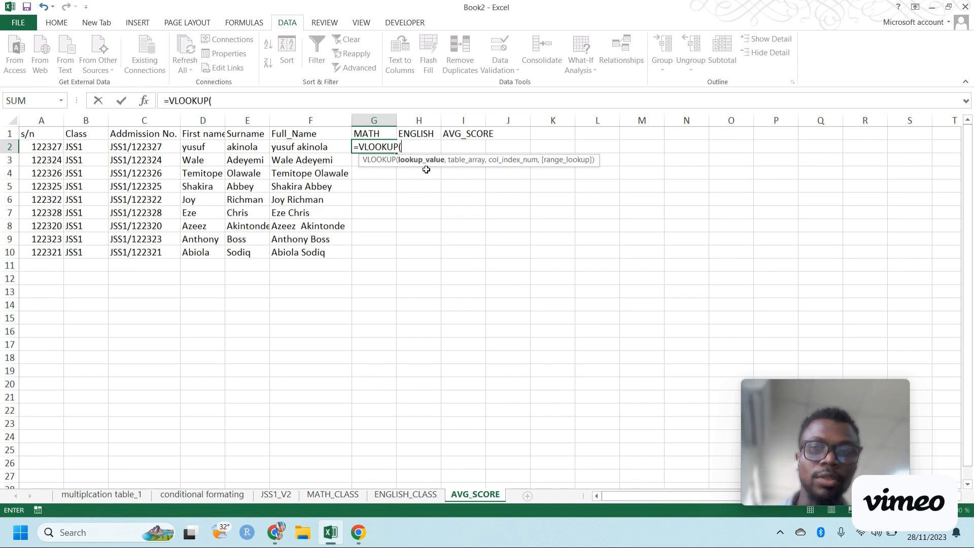
# Build G2's lookup from A2 against the absolute range MATH_CLASS!$A:$G
pyautogui.click(46, 148)
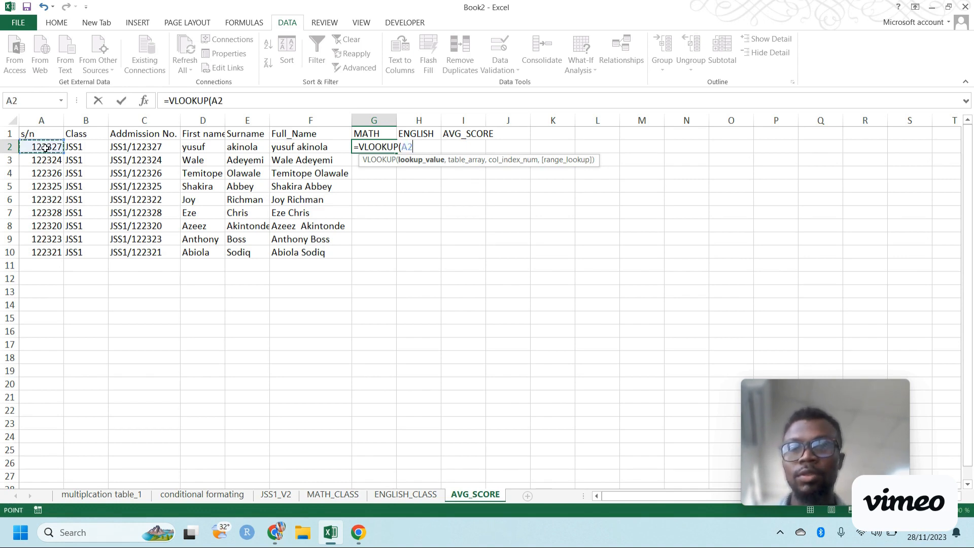
pyautogui.write(',')
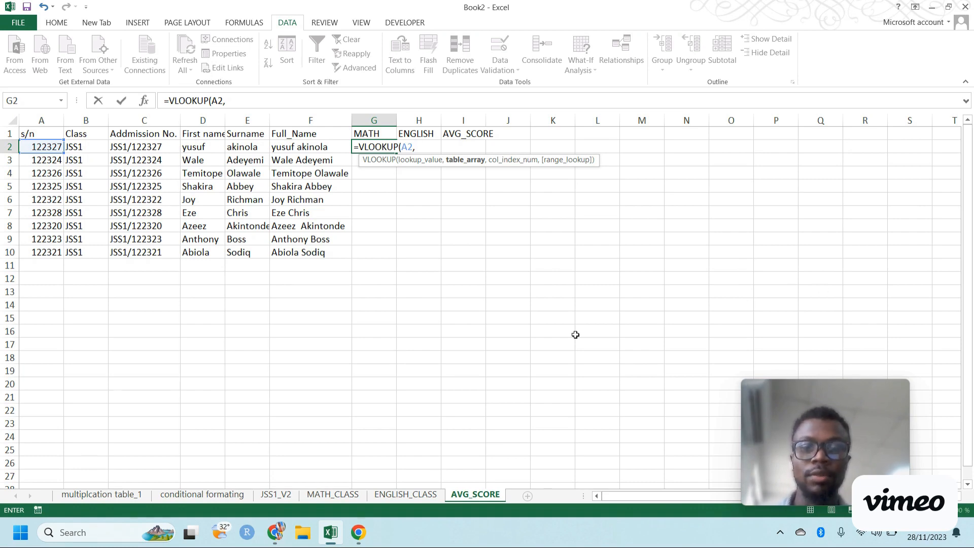
pyautogui.click(327, 495)
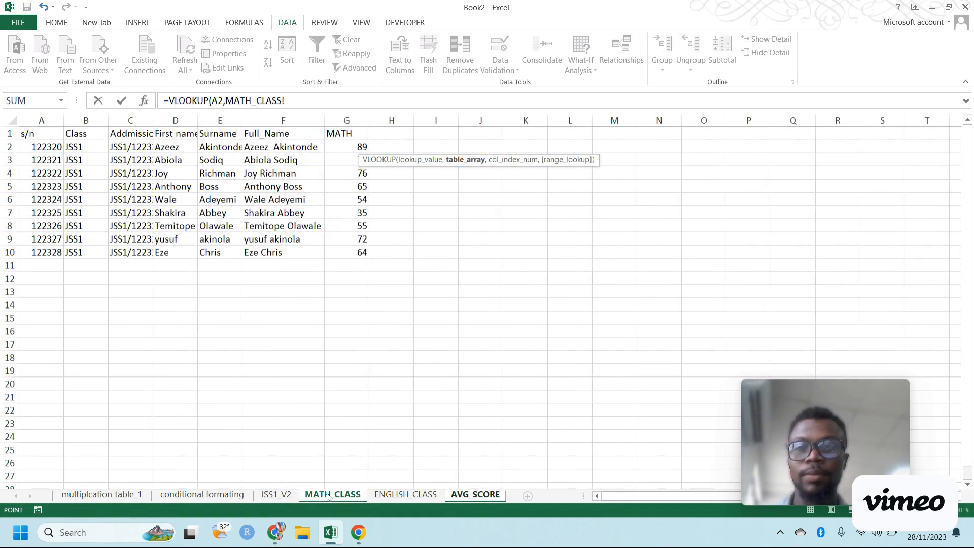
pyautogui.moveTo(48, 120); pyautogui.dragTo(343, 137)
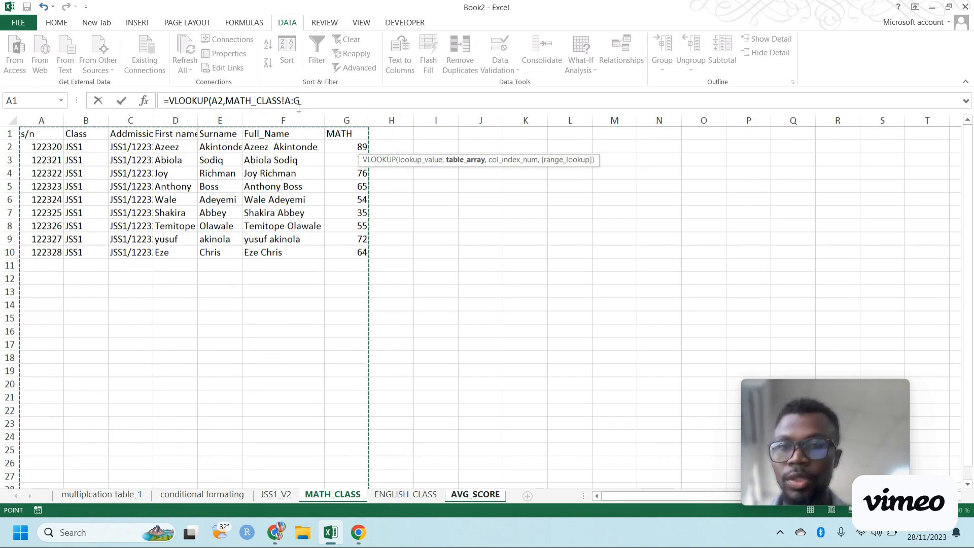
pyautogui.click(287, 101)
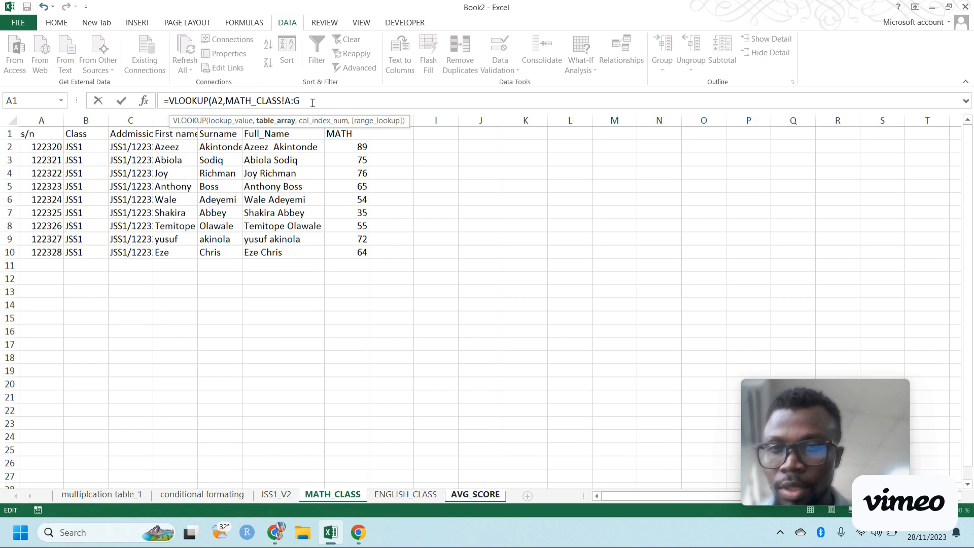
pyautogui.moveTo(306, 100); pyautogui.dragTo(229, 98)
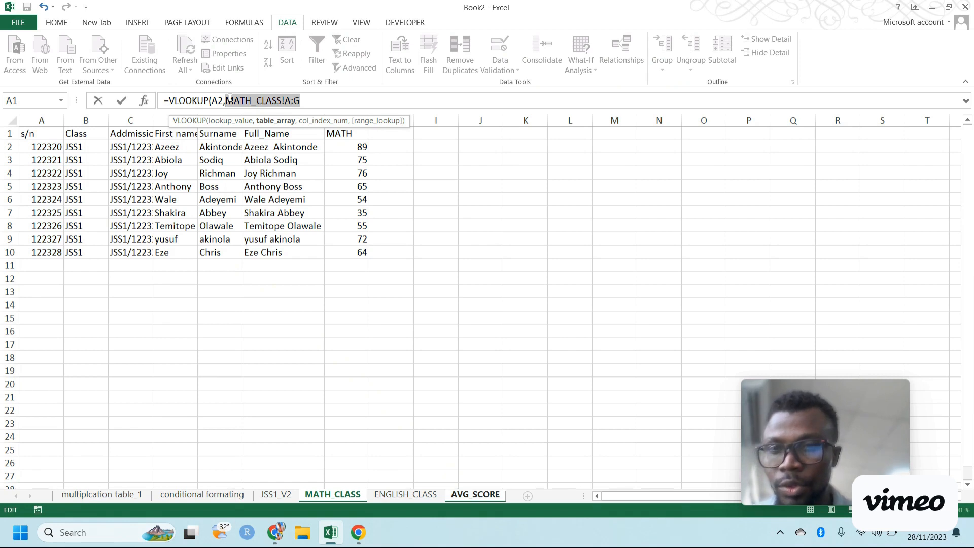
pyautogui.press('F4')
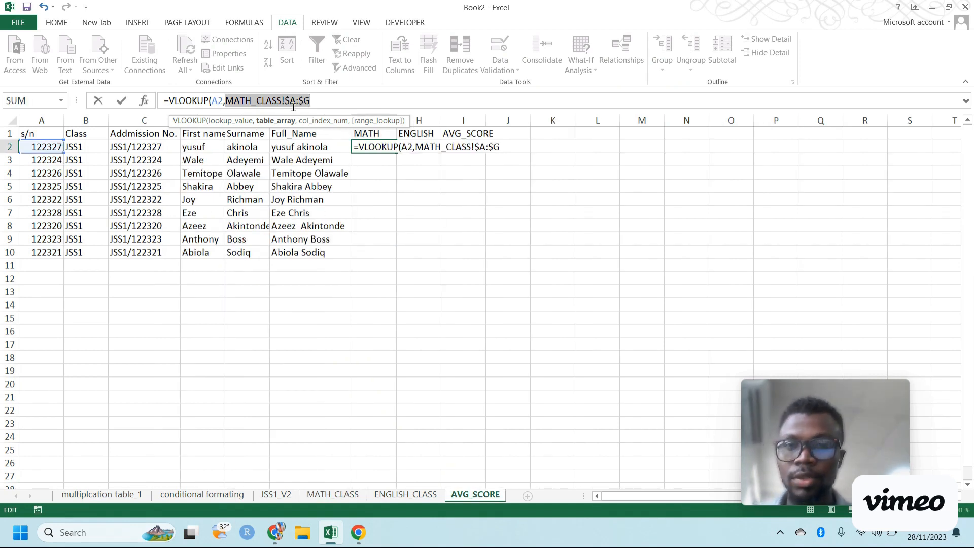
pyautogui.click(328, 104)
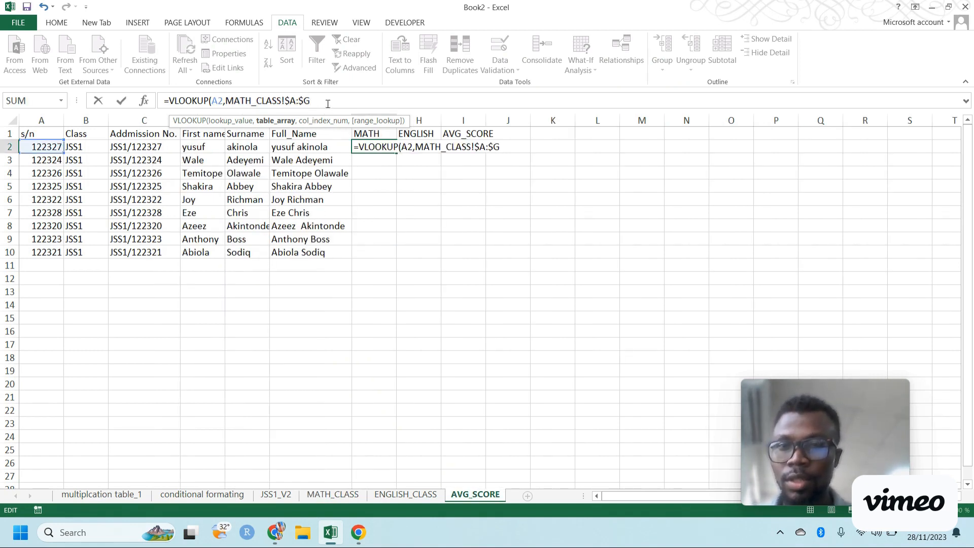
pyautogui.write(',')
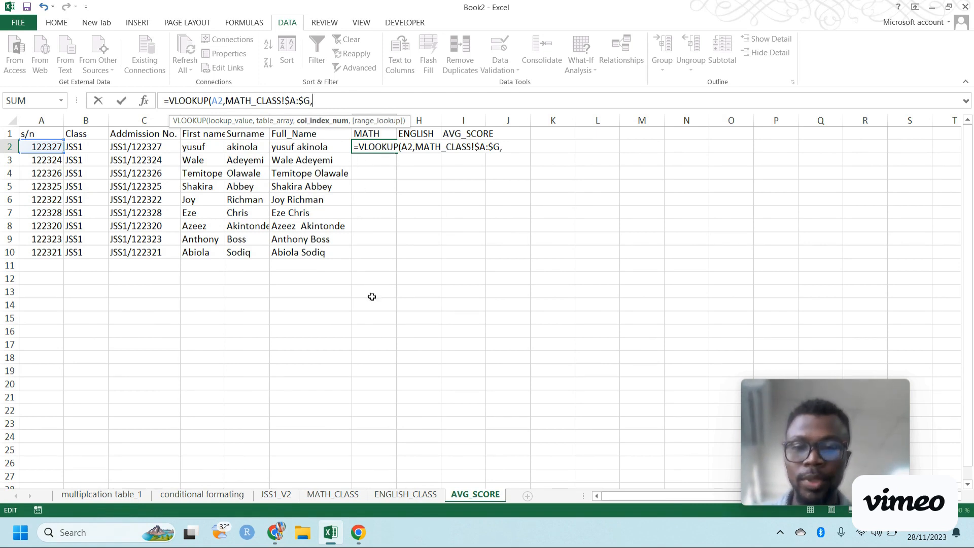
# Finish the lookup with column 7 and FALSE for exact match, returning 72
pyautogui.click(339, 496)
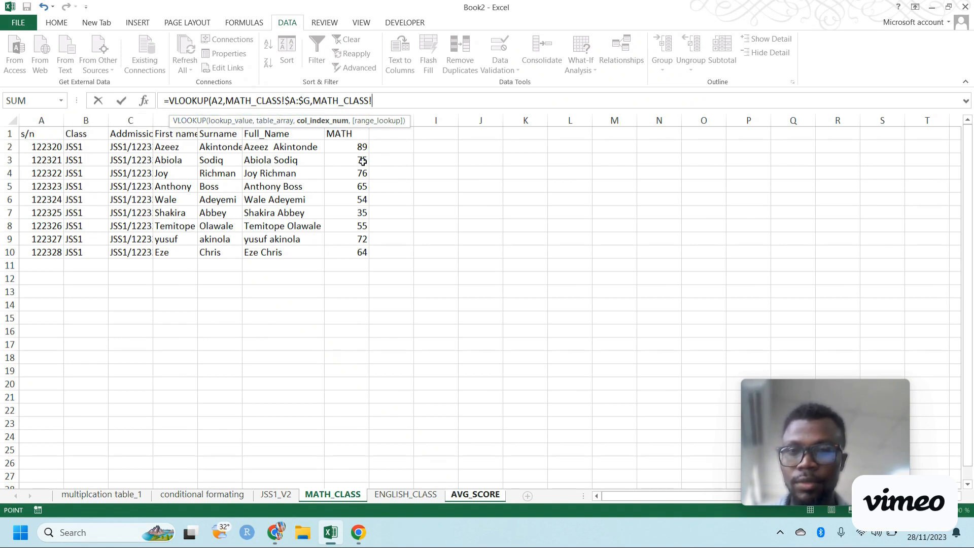
pyautogui.write(',')
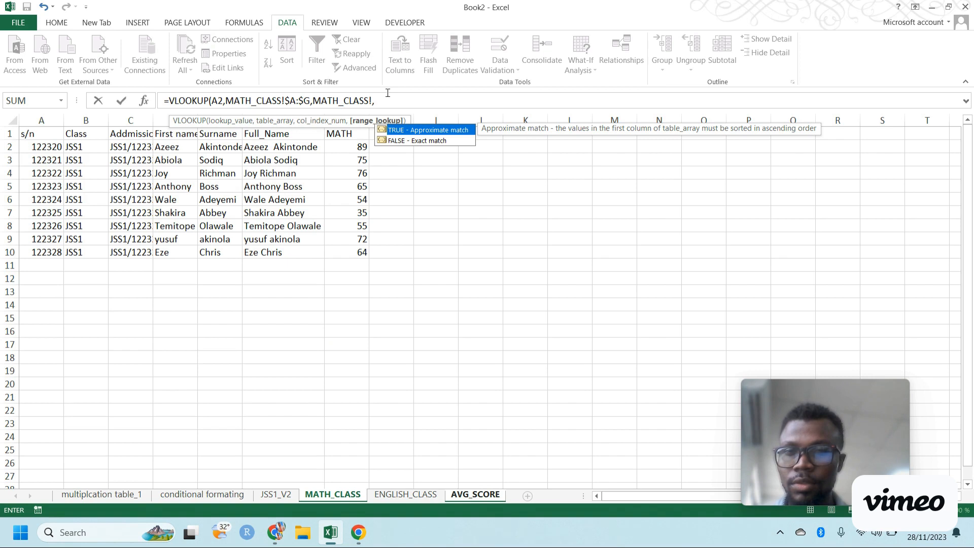
pyautogui.press('BackSpace')
pyautogui.press('BackSpace')
pyautogui.press('BackSpace')
pyautogui.press('BackSpace')
pyautogui.press('BackSpace')
pyautogui.press('BackSpace')
pyautogui.press('BackSpace')
pyautogui.press('BackSpace')
pyautogui.press('BackSpace')
pyautogui.press('BackSpace')
pyautogui.press('BackSpace')
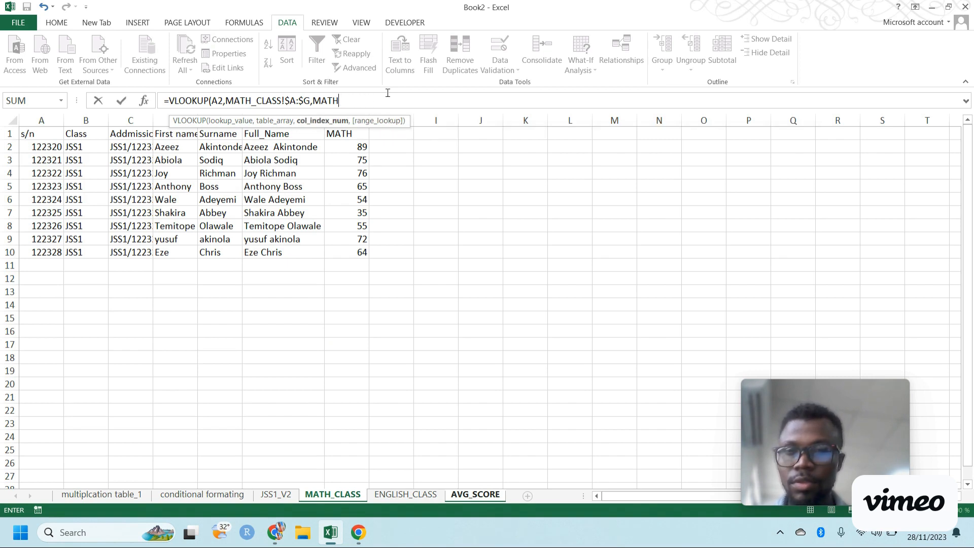
pyautogui.press('BackSpace')
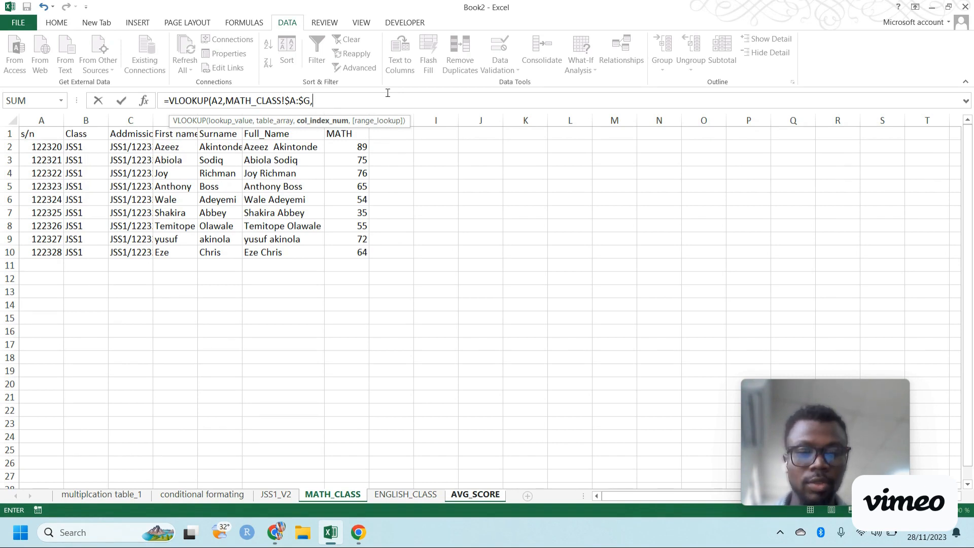
pyautogui.write('7,')
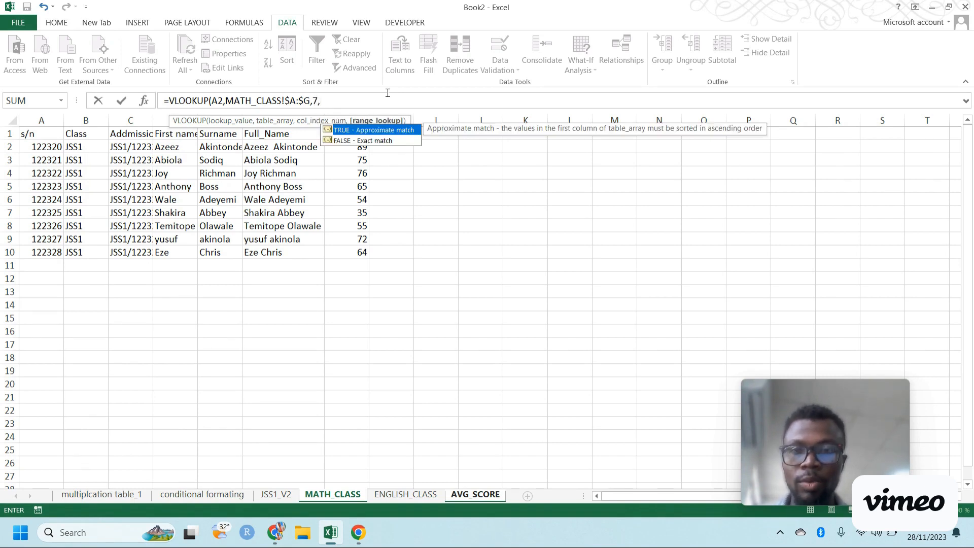
pyautogui.doubleClick(354, 141)
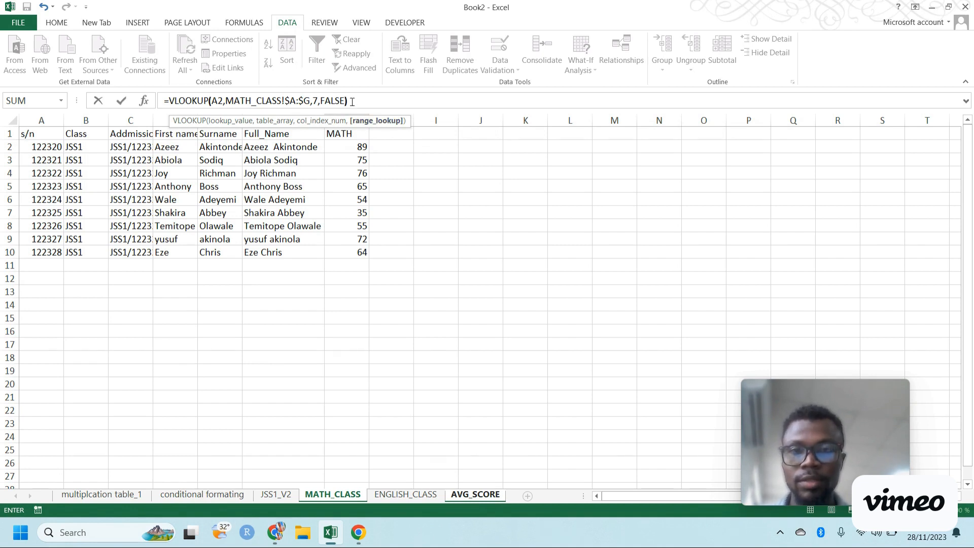
pyautogui.write(')')
pyautogui.press('Return')
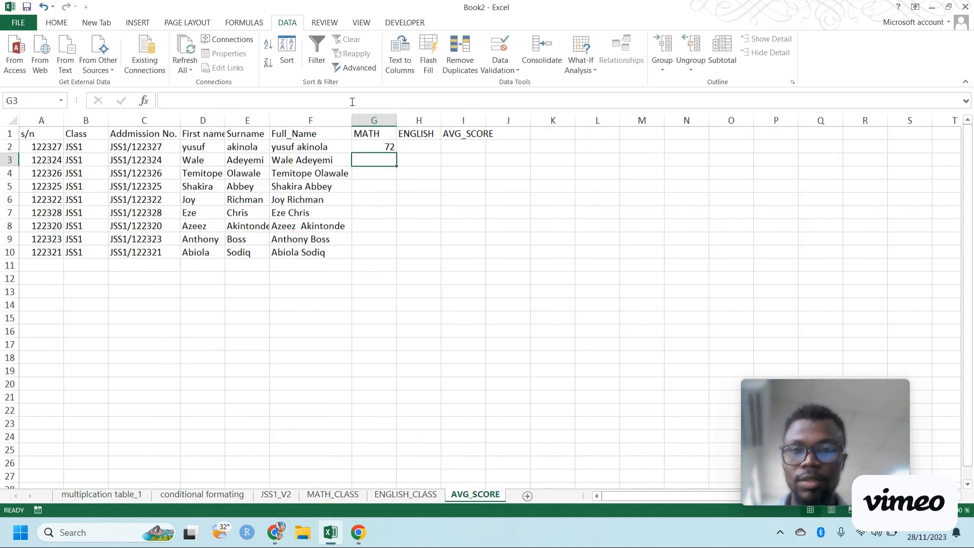
# Fill G2's MATH lookup down to G10, then glance at the ENGLISH_CLASS scores
pyautogui.click(387, 147)
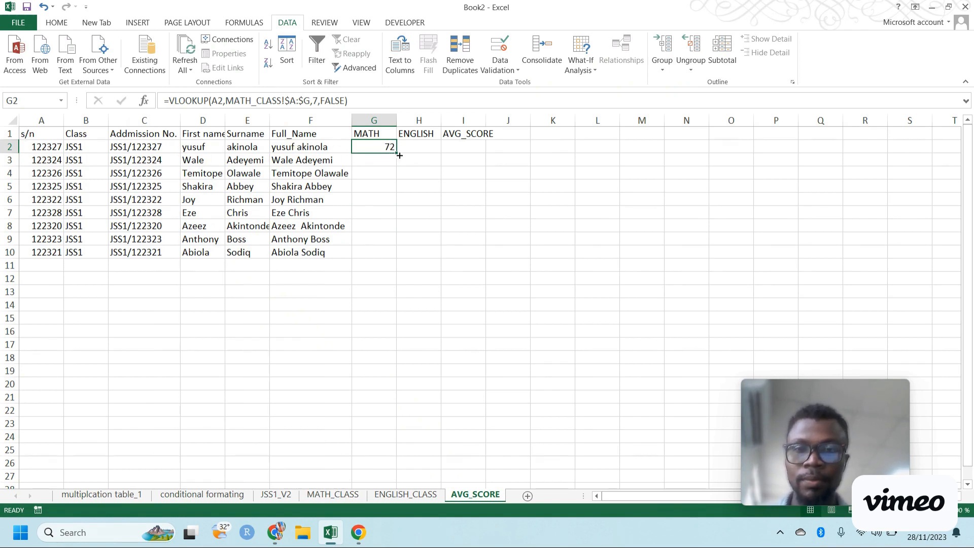
pyautogui.moveTo(398, 153); pyautogui.dragTo(379, 254)
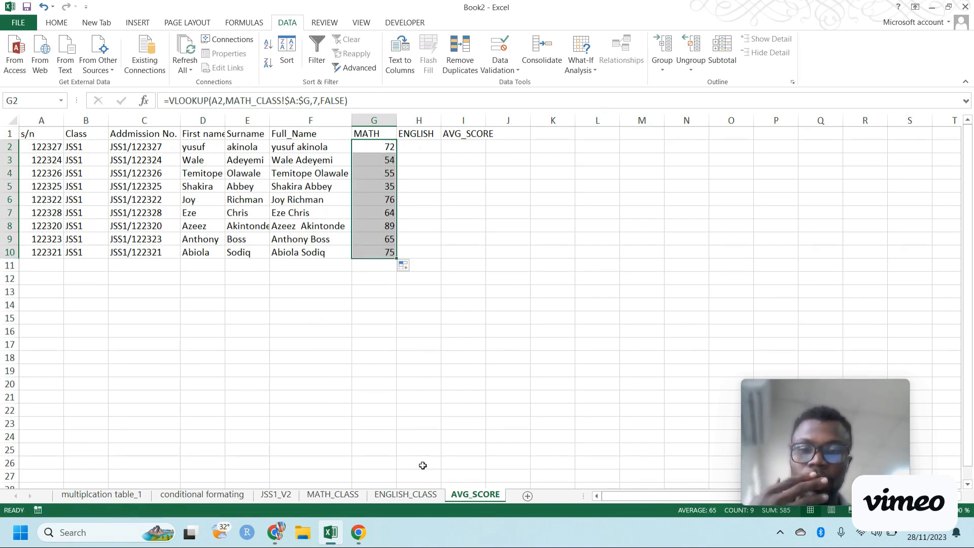
pyautogui.click(415, 499)
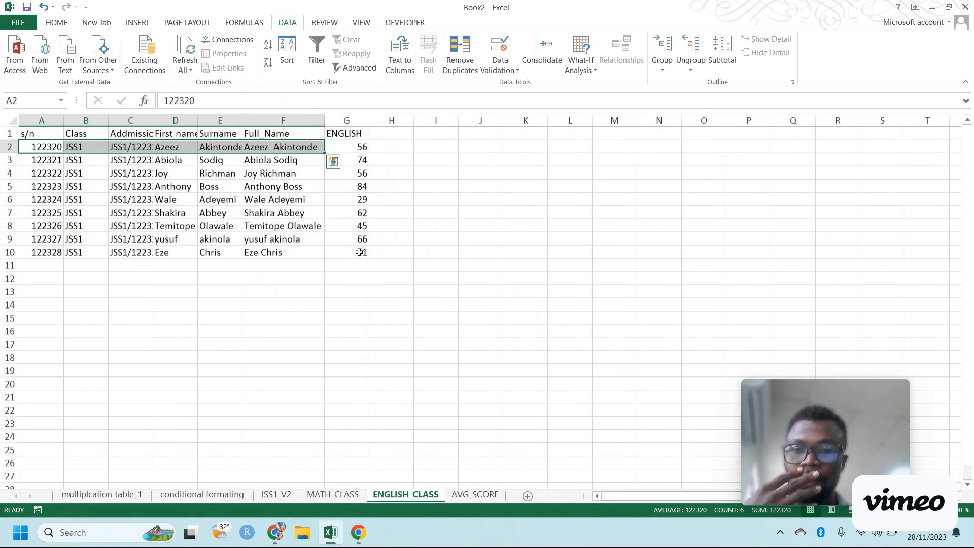
pyautogui.click(359, 267)
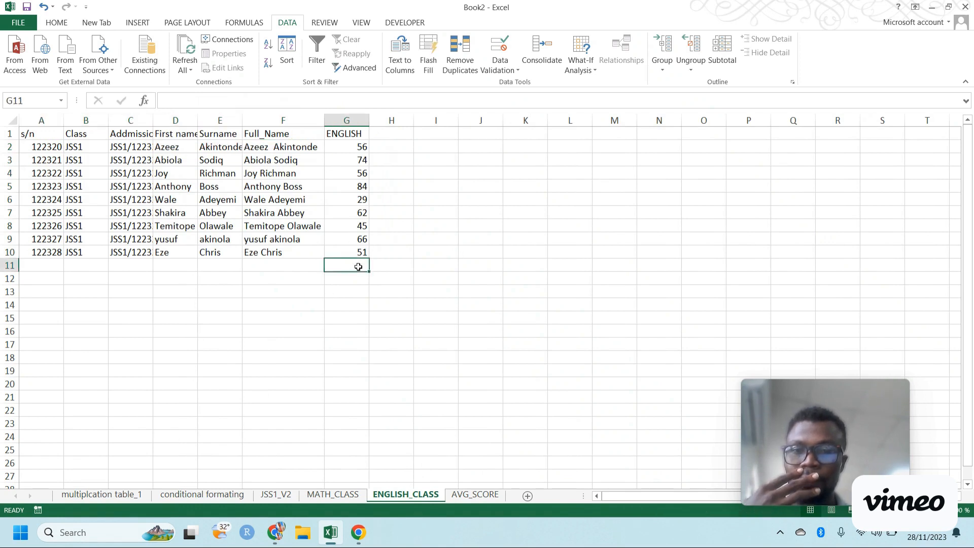
# Total the MATH_CLASS scores with =SUM(G2:G10) in G11, giving 585
pyautogui.click(326, 497)
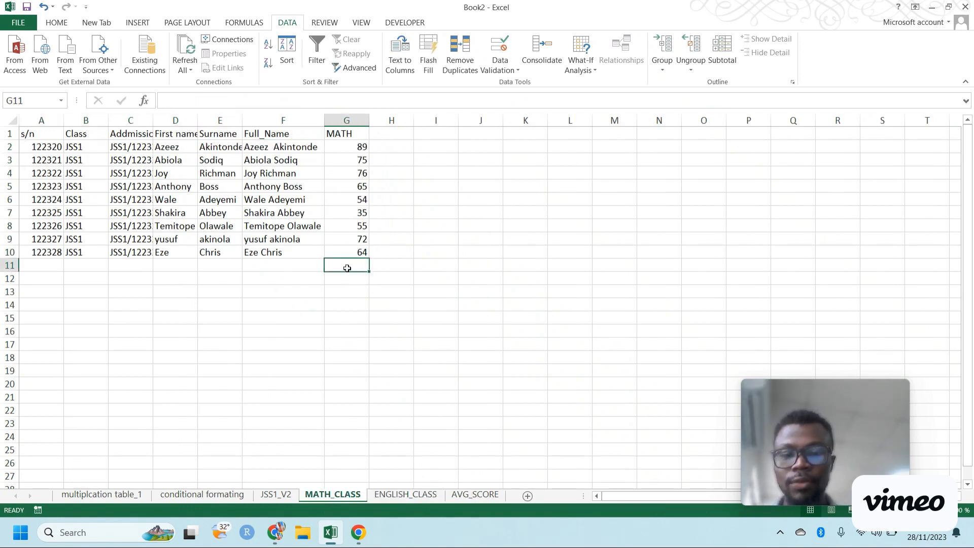
pyautogui.write('=SUM(')
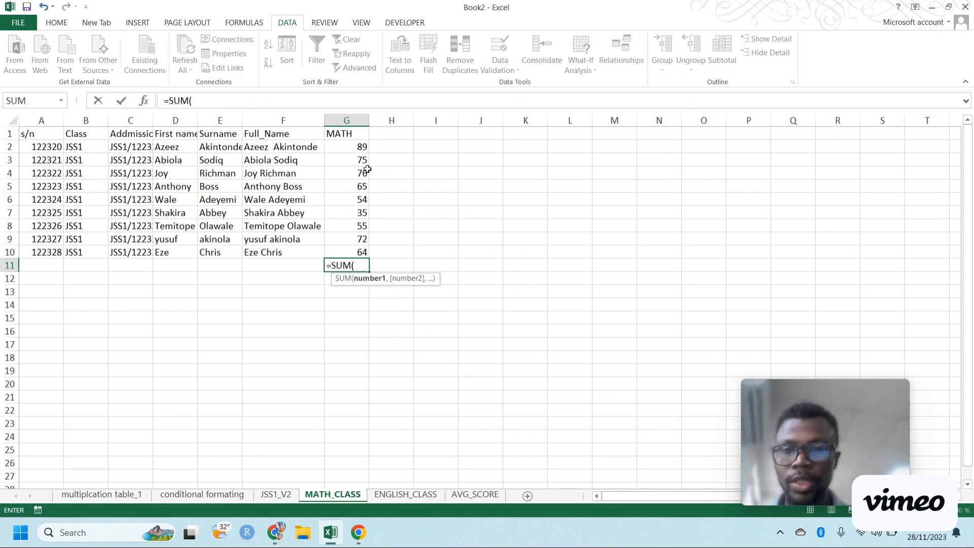
pyautogui.moveTo(354, 146); pyautogui.dragTo(363, 251)
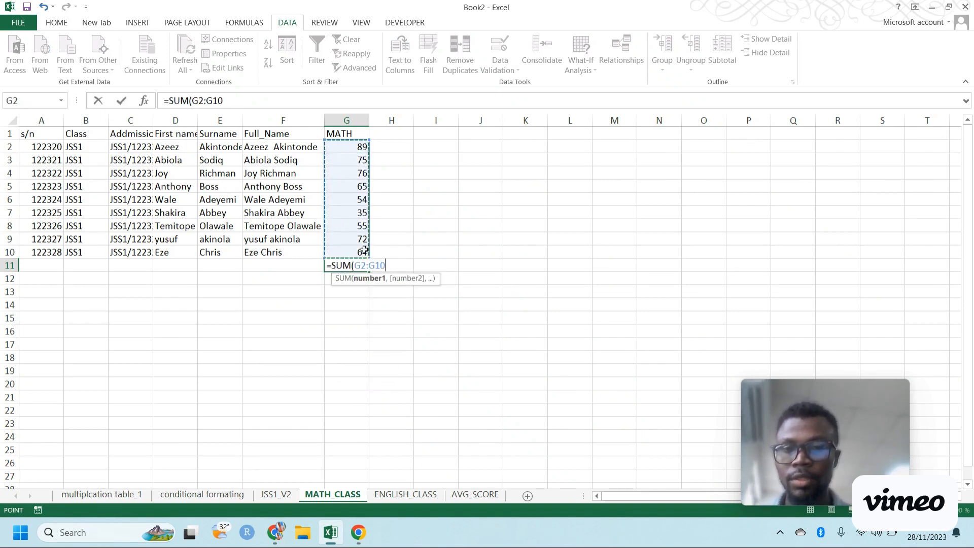
pyautogui.press('Return')
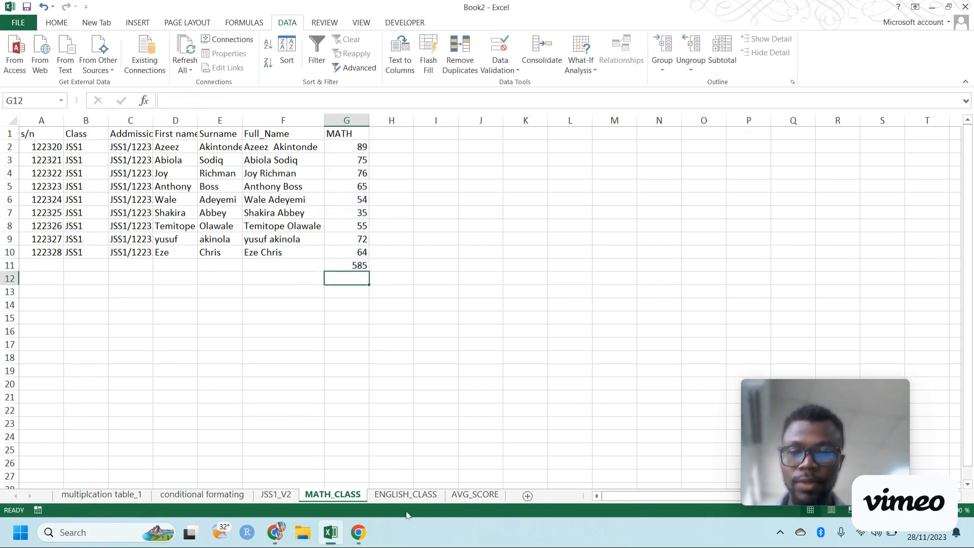
pyautogui.click(475, 500)
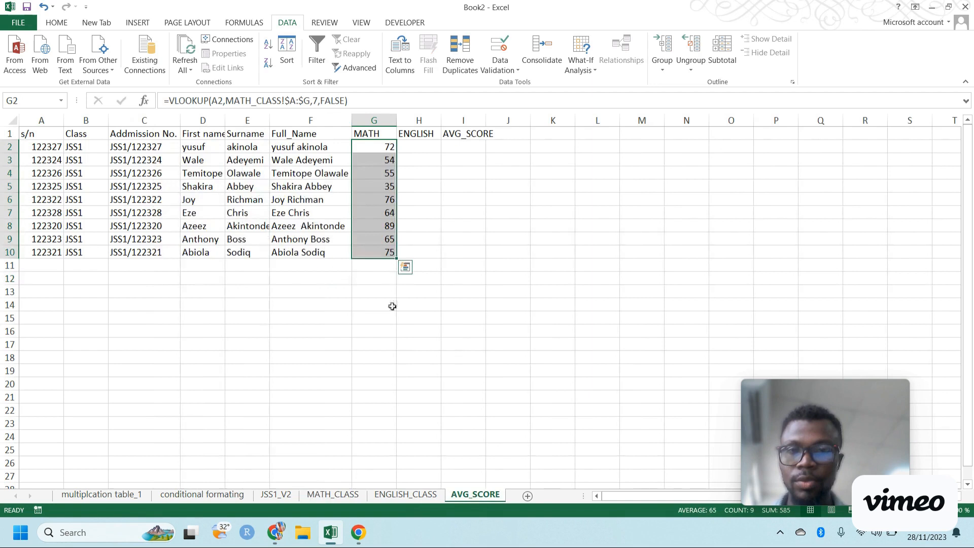
pyautogui.click(372, 269)
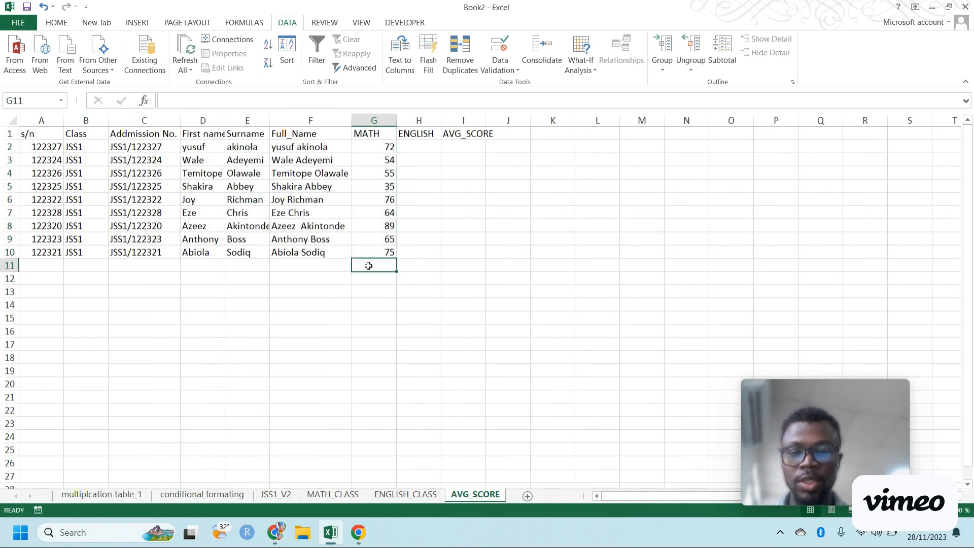
# Enter =SUM(G2:G10) in G11 on AVG_SCORE to total the MATH column
pyautogui.write('=SUM(')
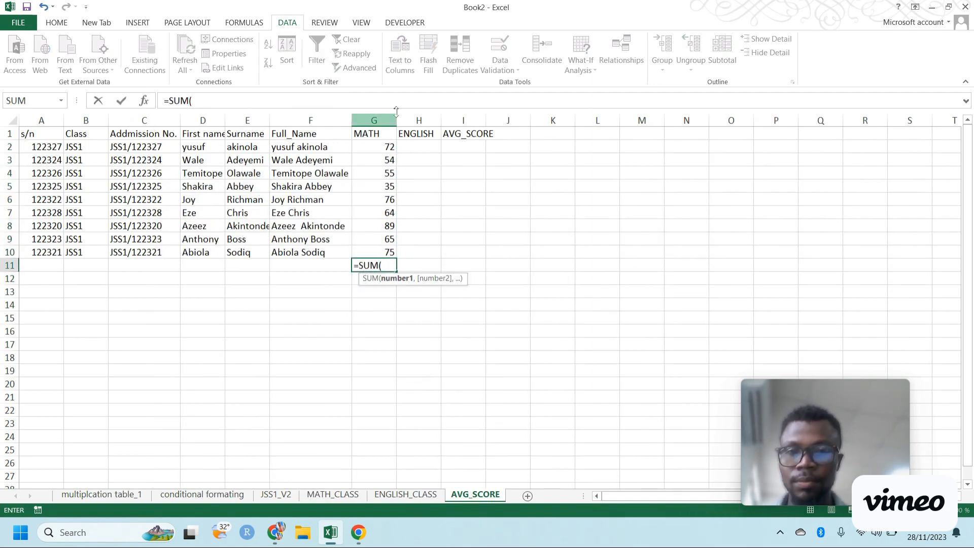
pyautogui.moveTo(379, 147); pyautogui.dragTo(385, 251)
pyautogui.write(')')
pyautogui.press('Return')
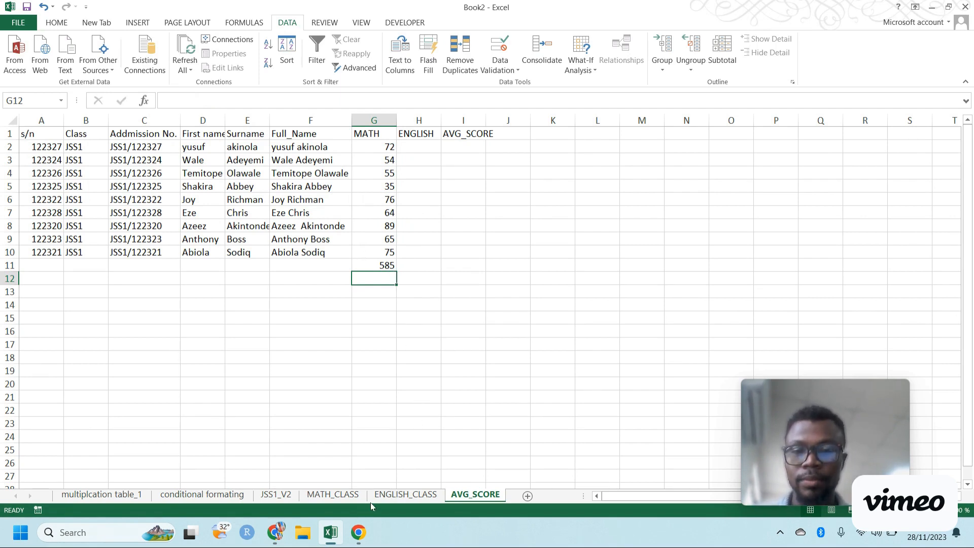
# Compare the MATH_CLASS and ENGLISH_CLASS scores with G2's lookup, ending on MATH_CLASS
pyautogui.click(343, 500)
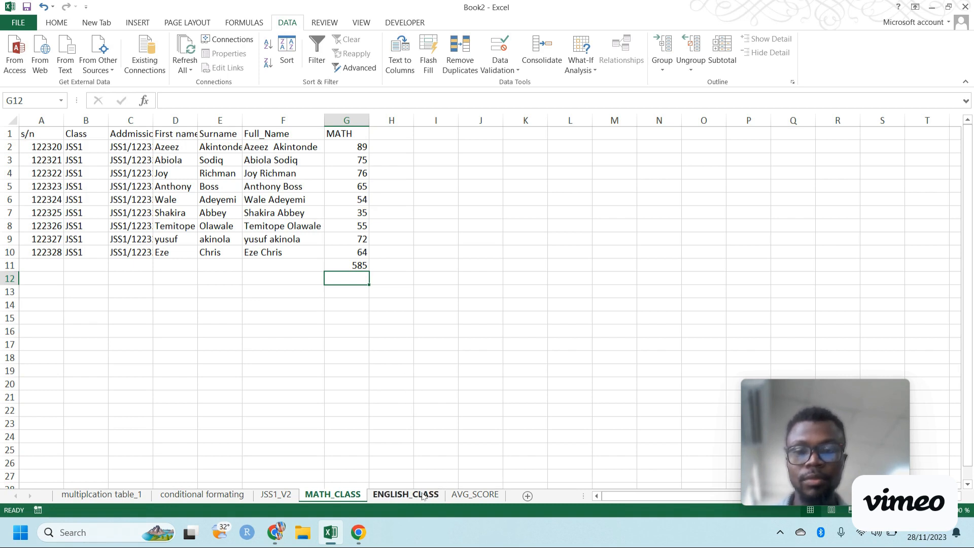
pyautogui.click(393, 500)
pyautogui.click(348, 148)
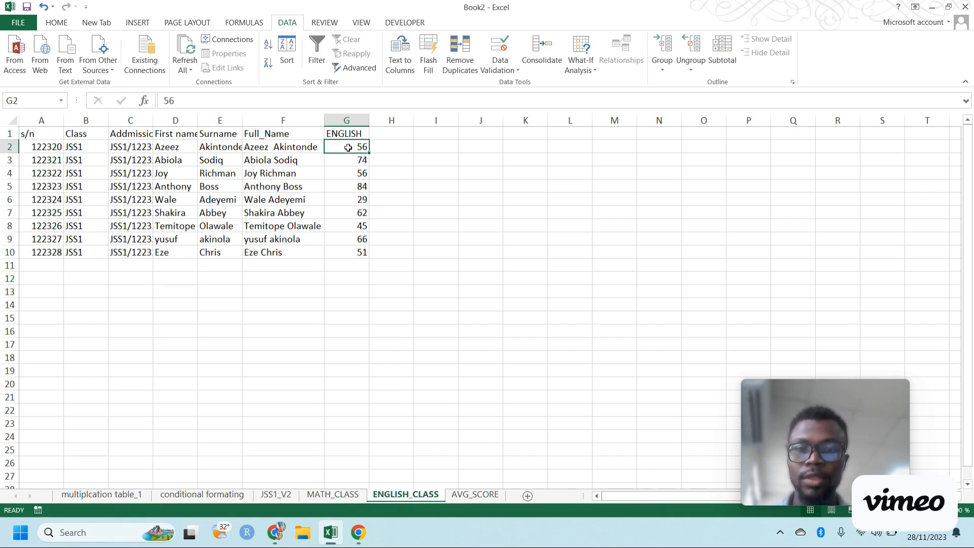
pyautogui.click(465, 499)
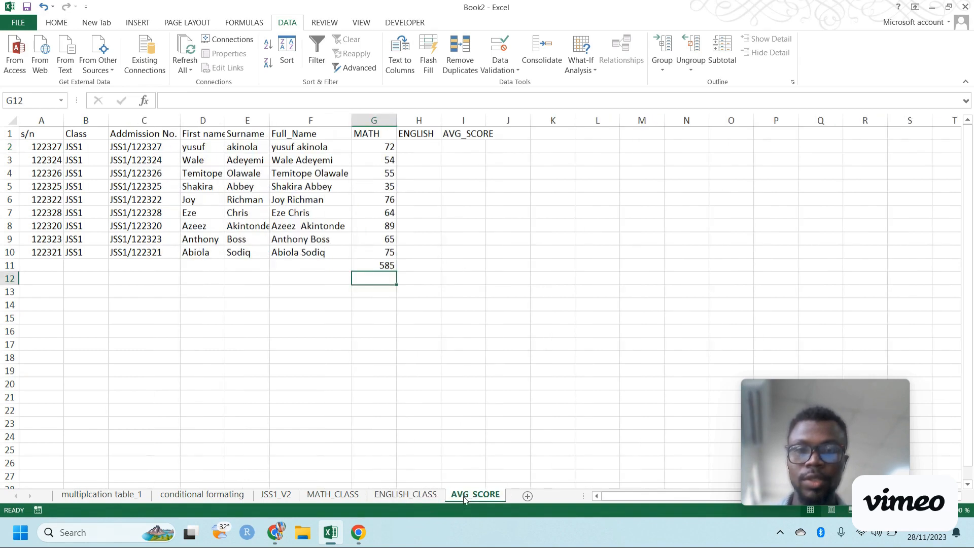
pyautogui.click(374, 147)
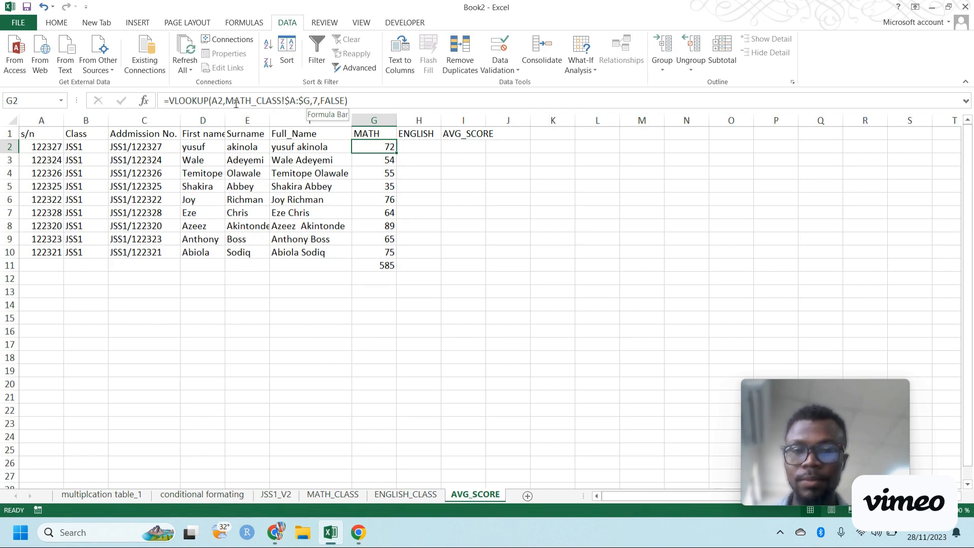
pyautogui.click(389, 496)
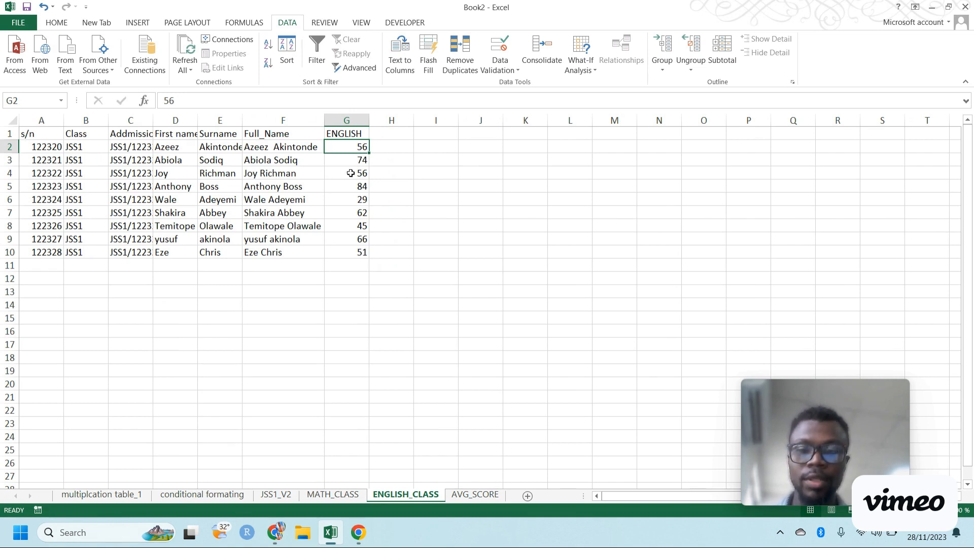
pyautogui.click(338, 496)
# Copy G2's MATH lookup formula across into H2
pyautogui.click(462, 498)
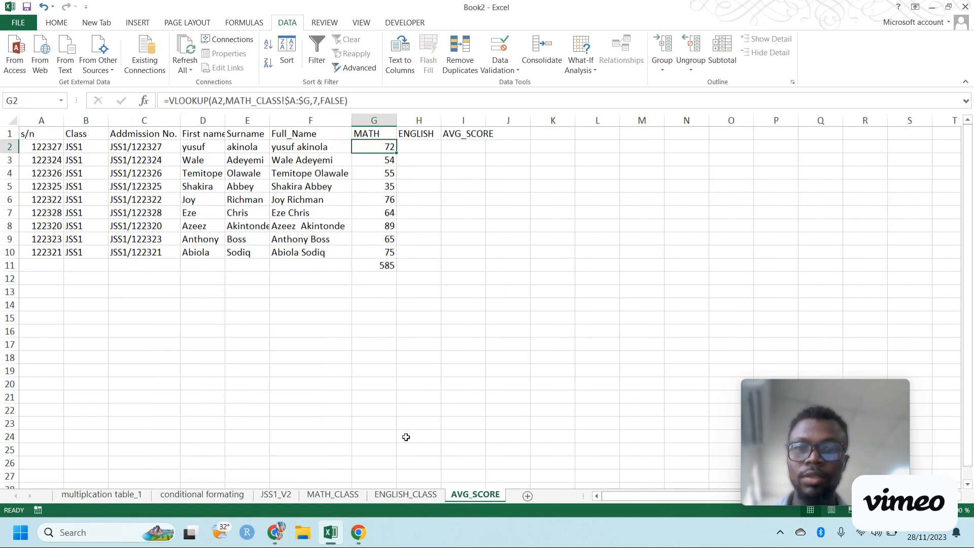
pyautogui.moveTo(363, 101); pyautogui.dragTo(157, 102)
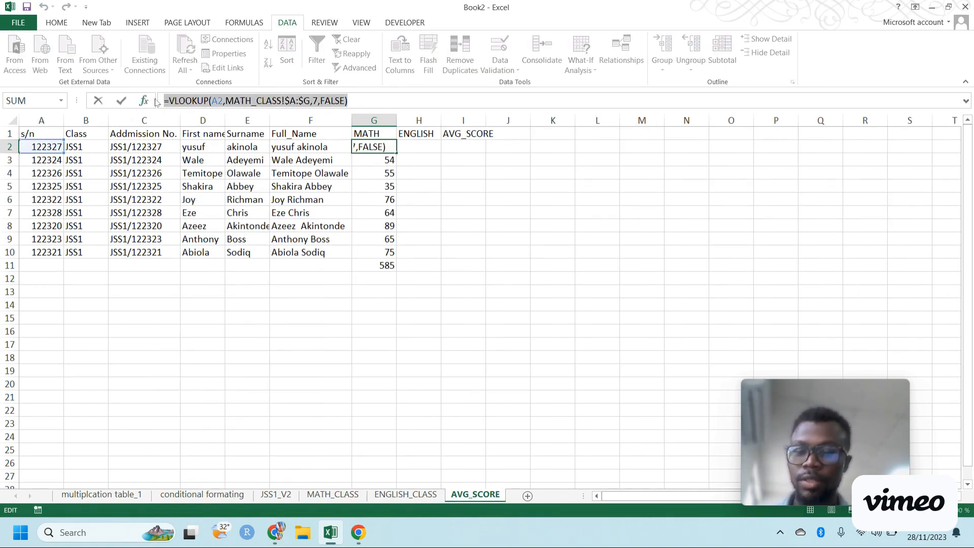
pyautogui.hotkey('ctrl', 'c')
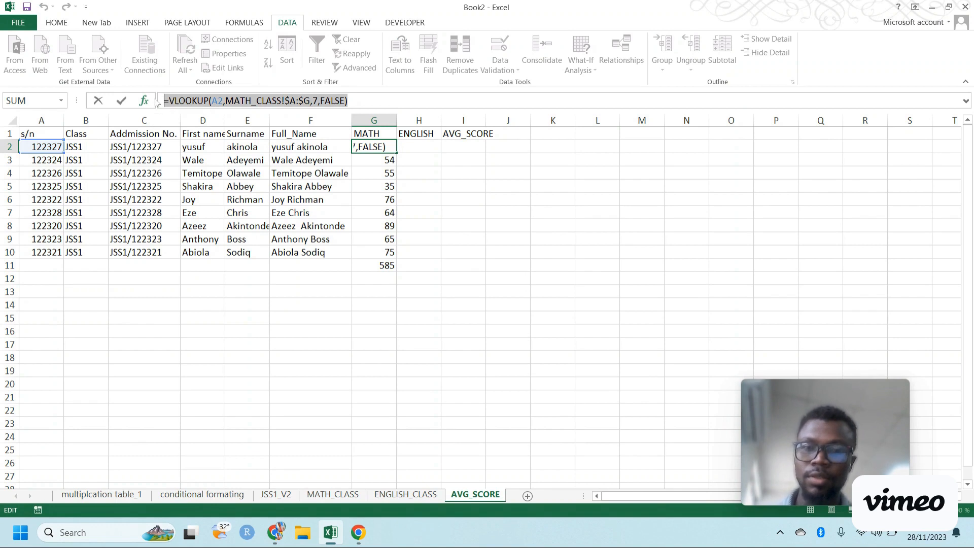
pyautogui.click(421, 145)
pyautogui.press('Escape')
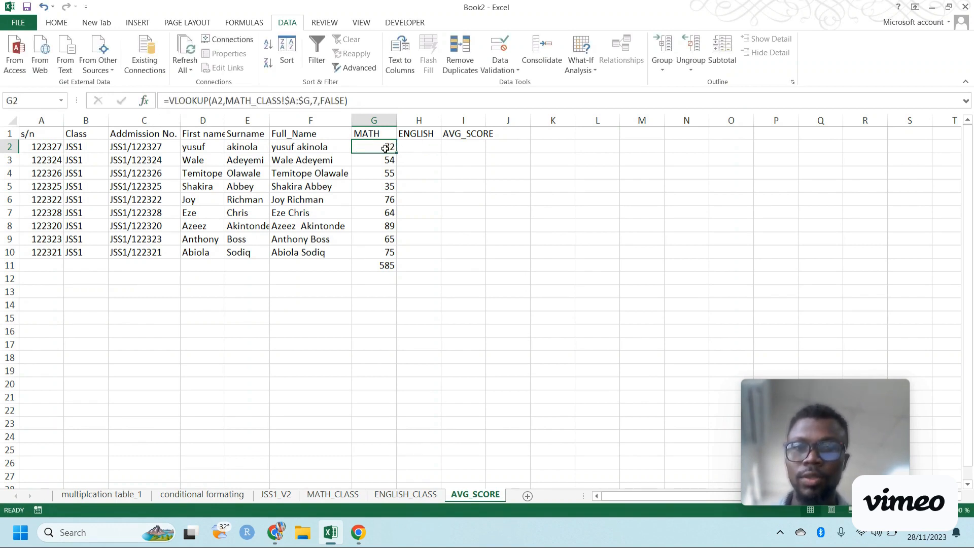
pyautogui.moveTo(398, 147); pyautogui.dragTo(400, 147)
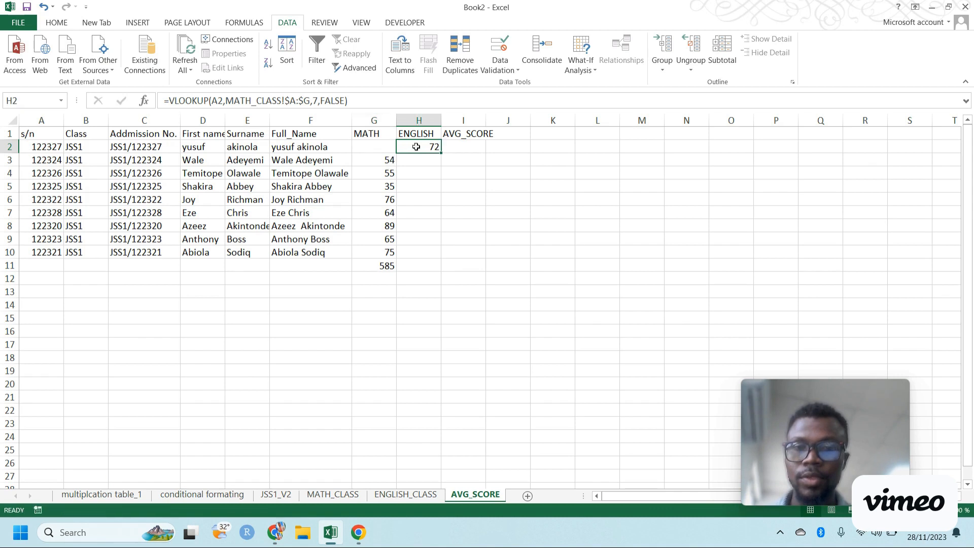
pyautogui.hotkey('ctrl', 'z')
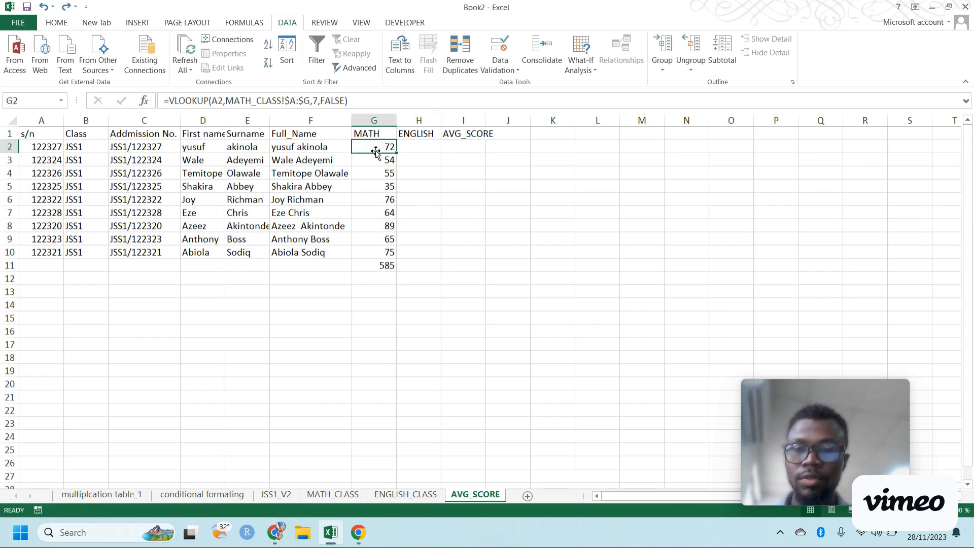
pyautogui.moveTo(396, 152); pyautogui.dragTo(419, 152)
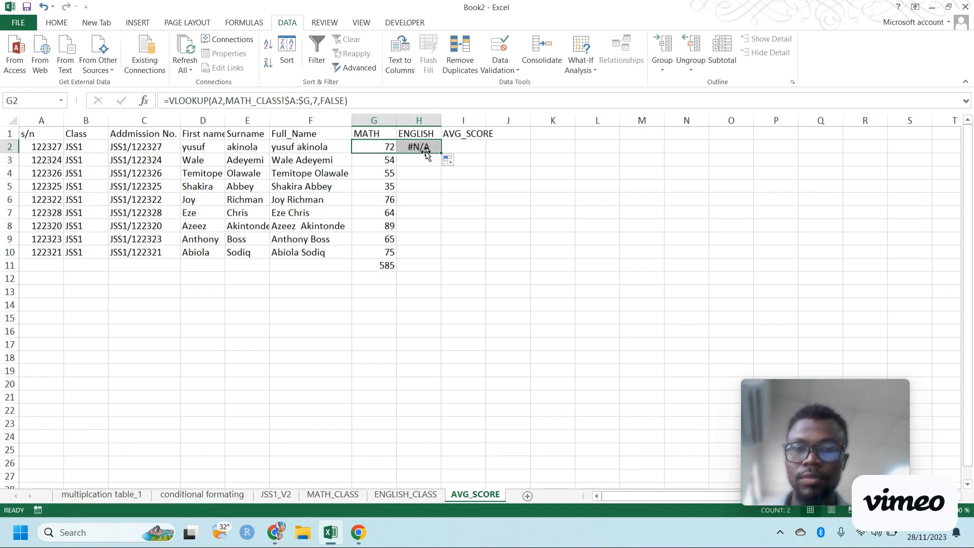
pyautogui.click(419, 146)
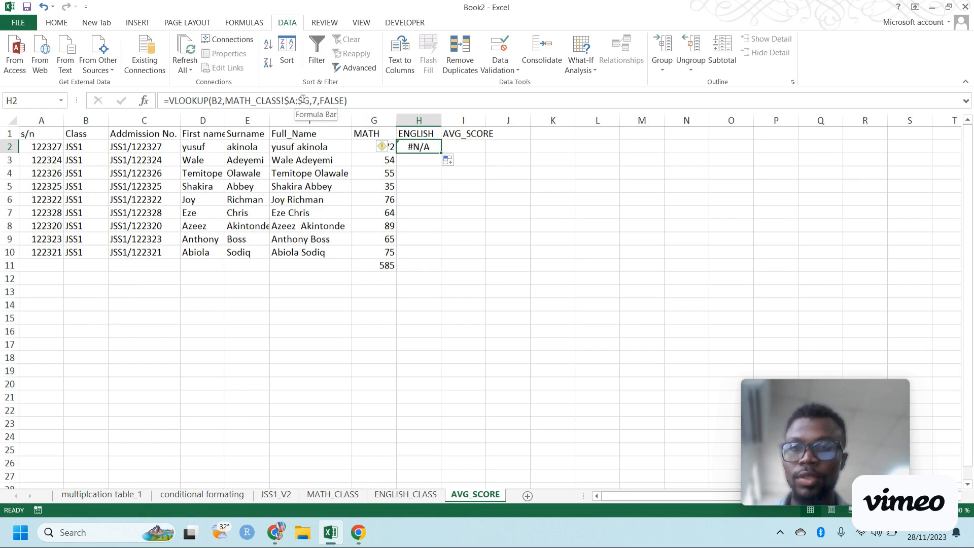
# In H2's formula, reset the lookup value to A2 and remove the MATH_CLASS range
pyautogui.click(221, 102)
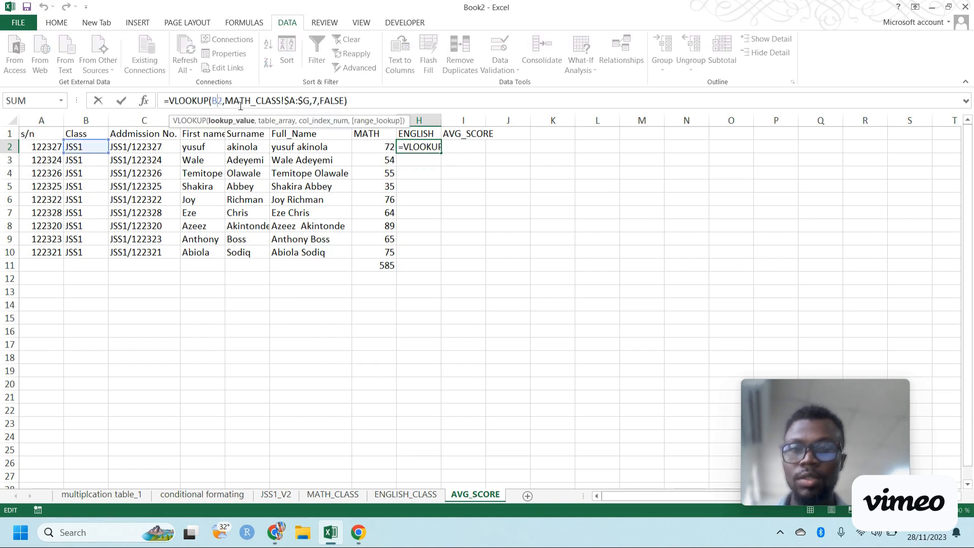
pyautogui.press('Right')
pyautogui.press('BackSpace')
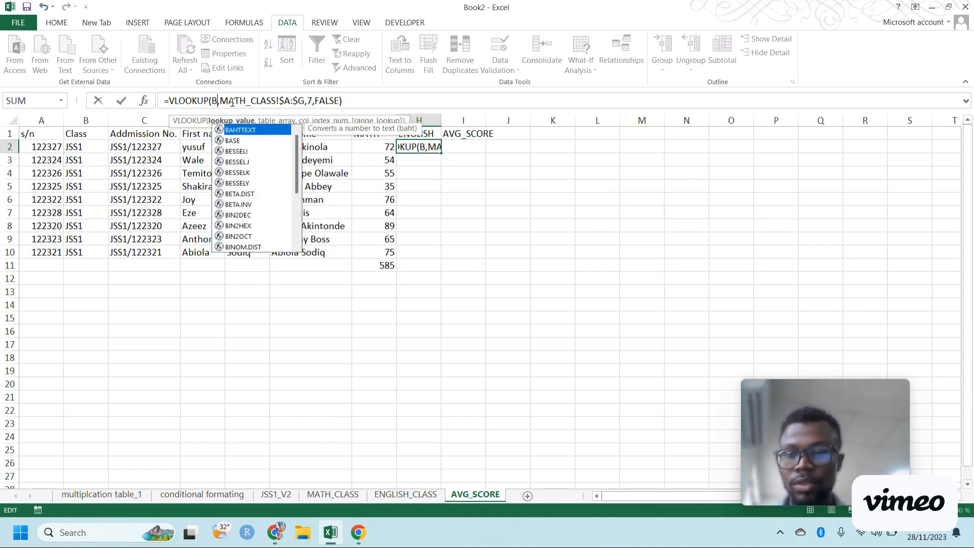
pyautogui.write('1')
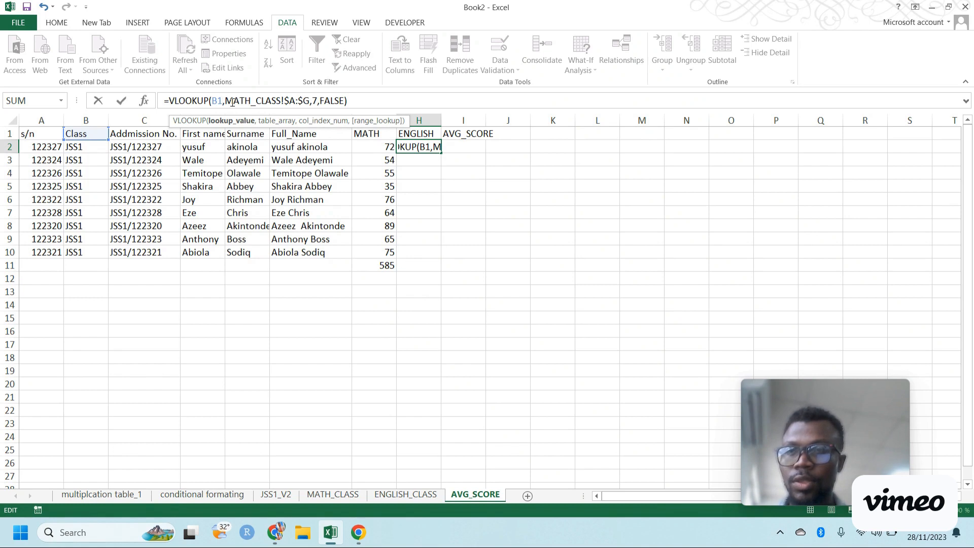
pyautogui.press('BackSpace')
pyautogui.press('BackSpace')
pyautogui.write('A2')
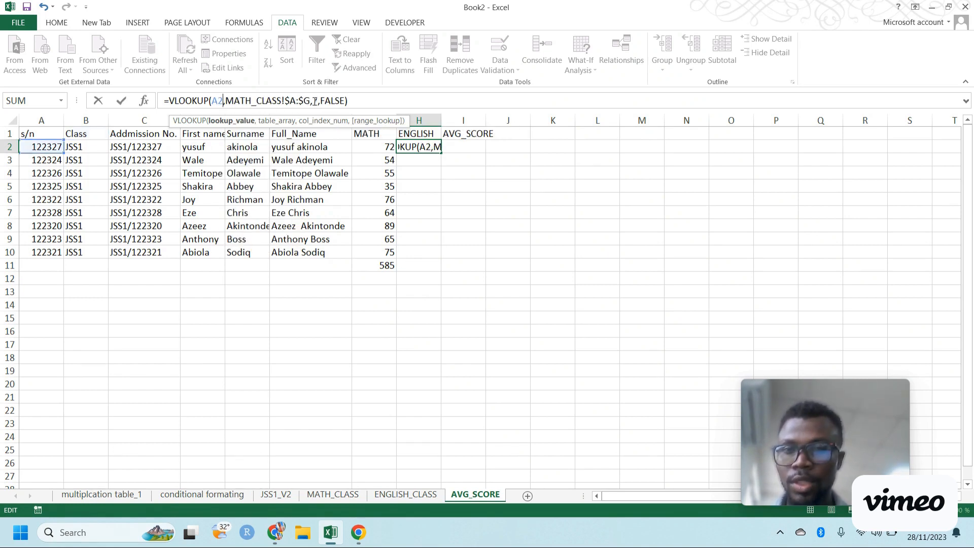
pyautogui.moveTo(313, 100); pyautogui.dragTo(227, 101)
pyautogui.press('BackSpace')
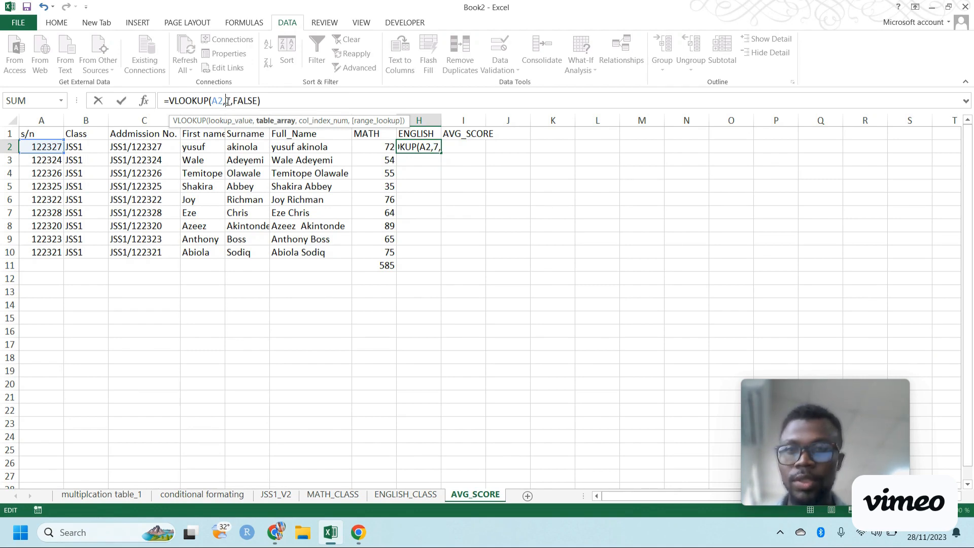
# Point H2's lookup at the absolute range ENGLISH_CLASS!$A:$G, returning 66
pyautogui.click(392, 496)
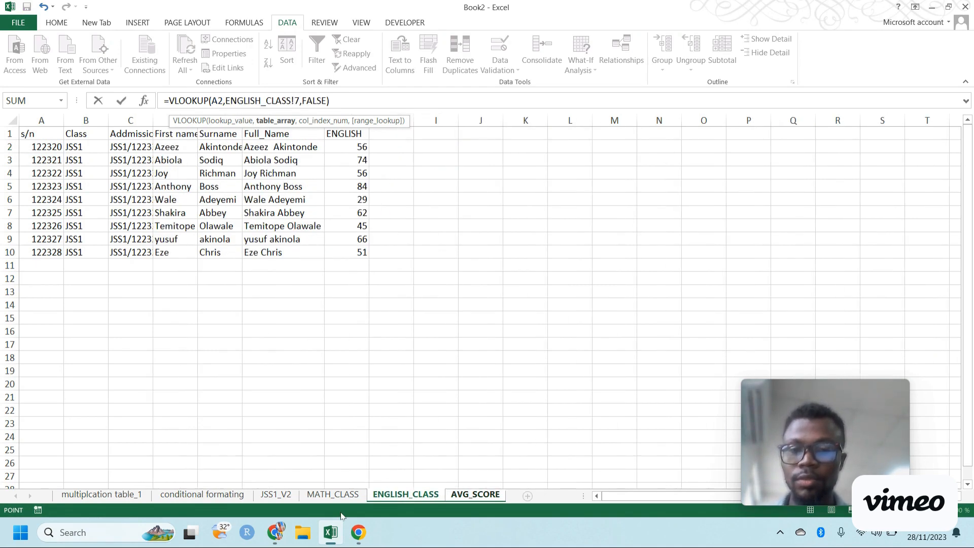
pyautogui.moveTo(32, 123); pyautogui.dragTo(336, 143)
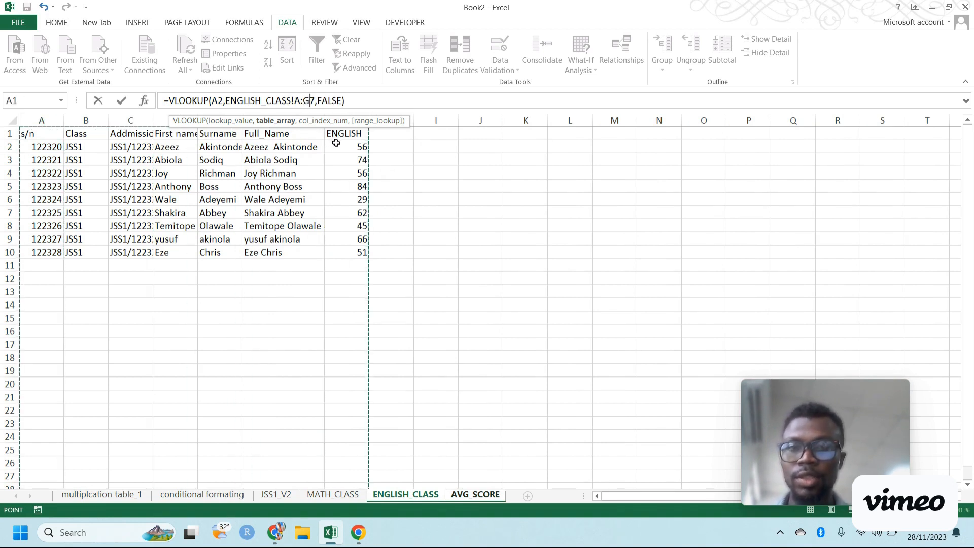
pyautogui.click(360, 104)
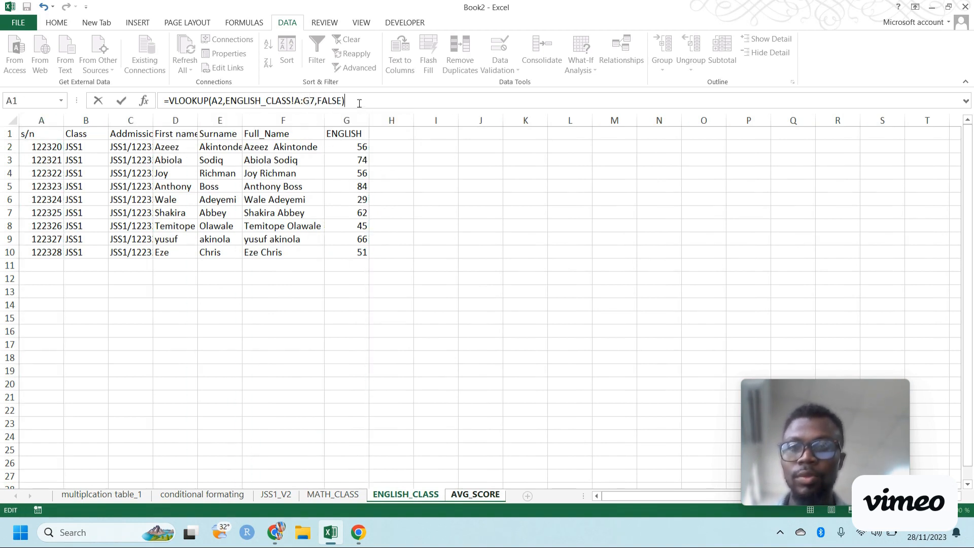
pyautogui.click(310, 101)
pyautogui.write(',')
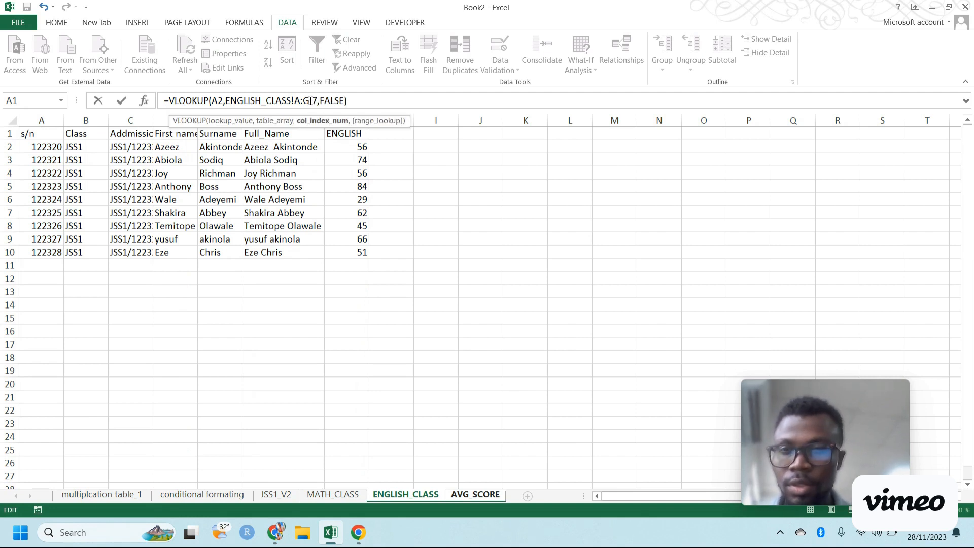
pyautogui.moveTo(309, 102); pyautogui.dragTo(232, 102)
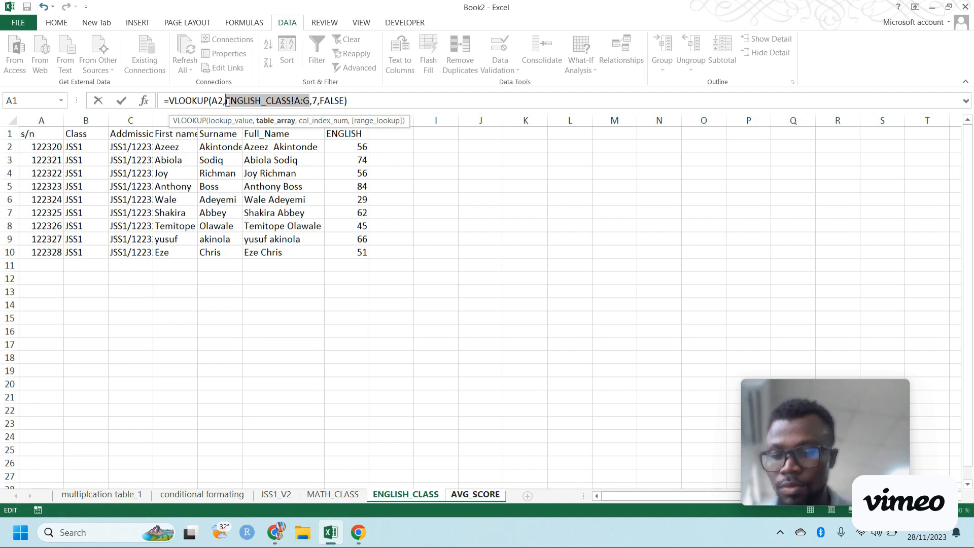
pyautogui.press('F4')
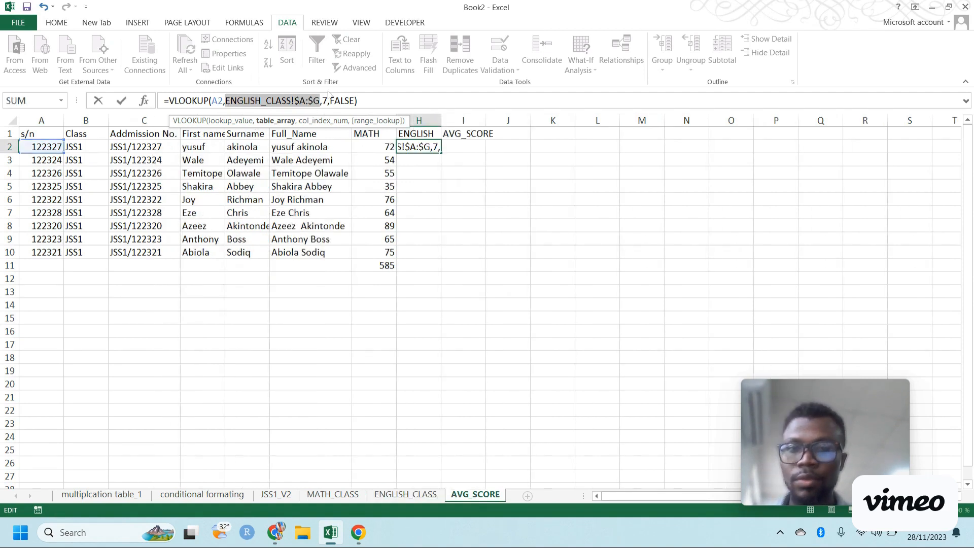
pyautogui.click(371, 100)
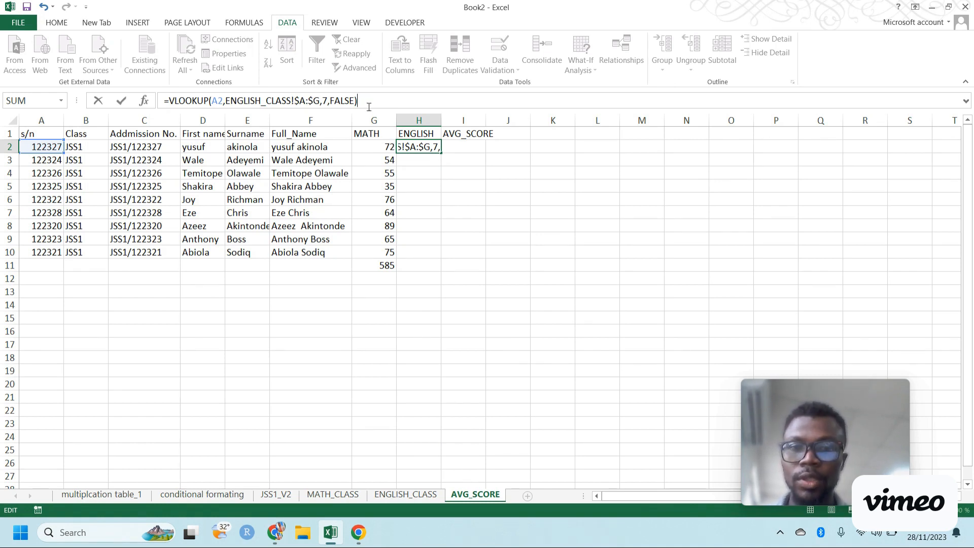
pyautogui.press('Return')
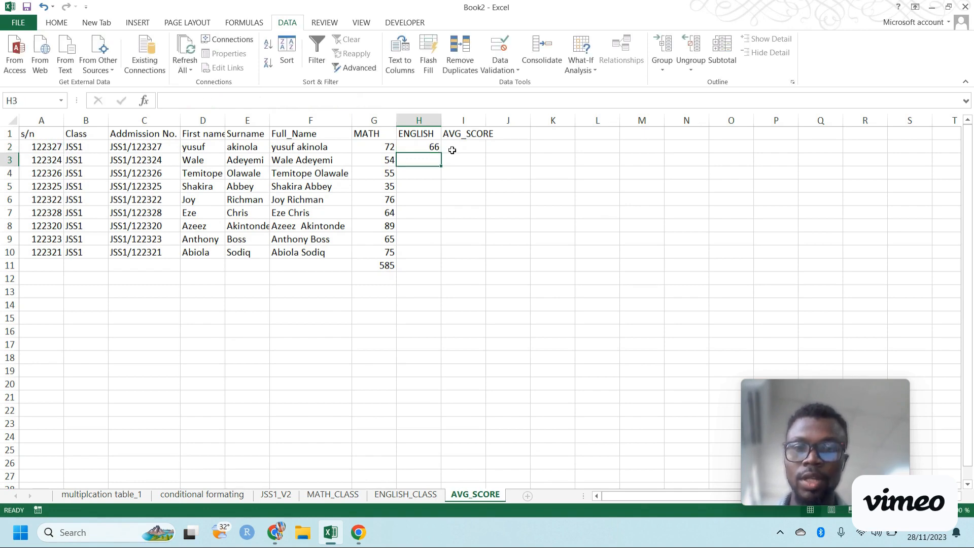
# Verify H2's English score of 66 against the ENGLISH_CLASS sheet
pyautogui.click(398, 494)
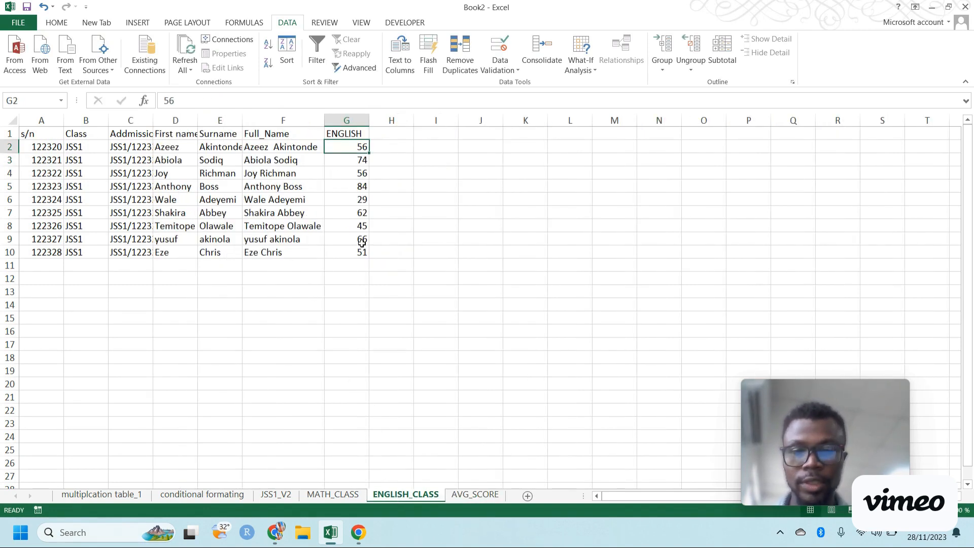
pyautogui.click(469, 496)
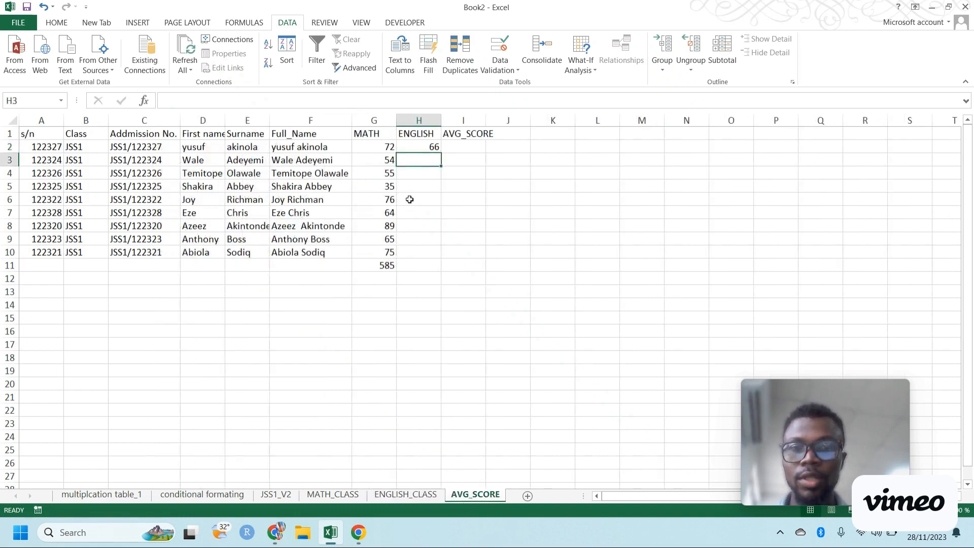
pyautogui.click(429, 147)
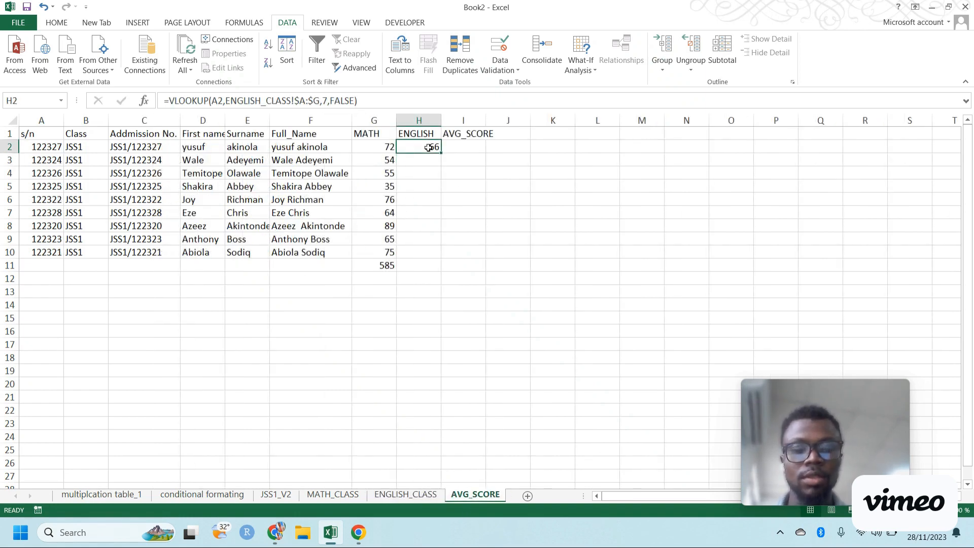
pyautogui.write('=')
pyautogui.press('Escape')
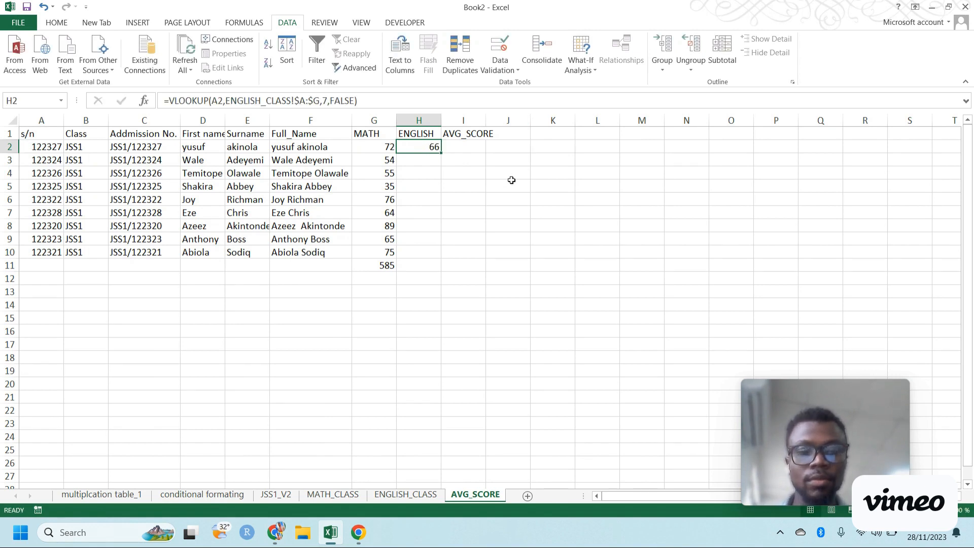
# Re-enter H2 as =VLOOKUP(A2,ENGLISH_CLASS!A:G,7,FALSE), still returning 66
pyautogui.press('Delete')
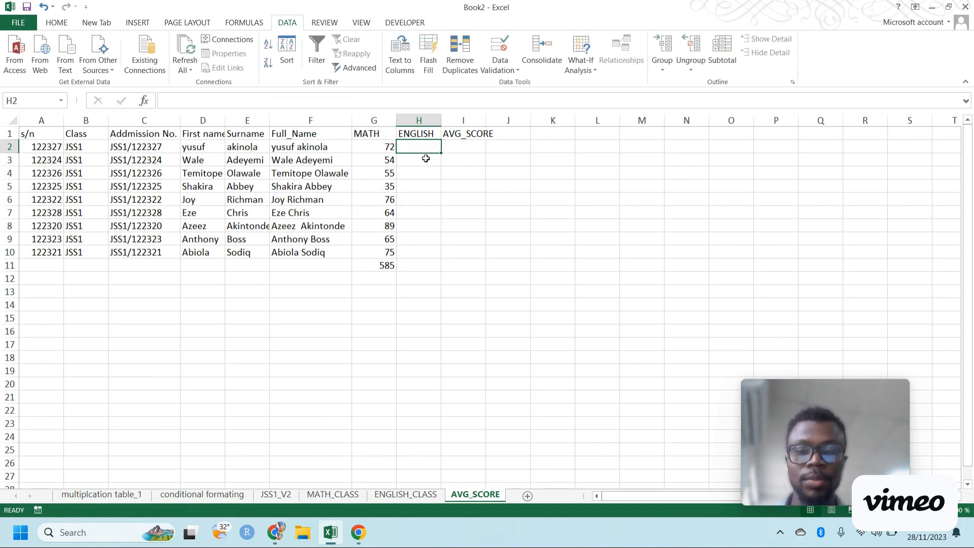
pyautogui.write('=V')
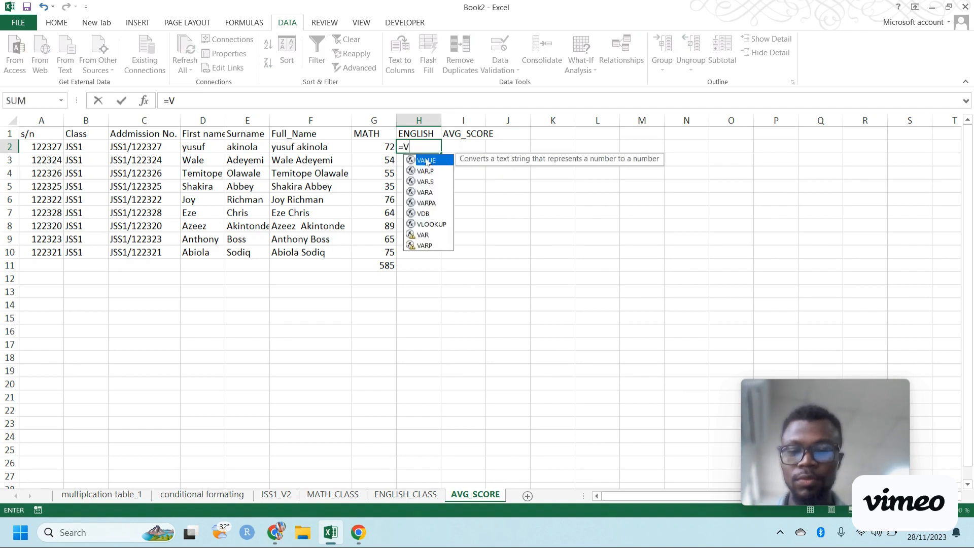
pyautogui.write('LOOKUP(')
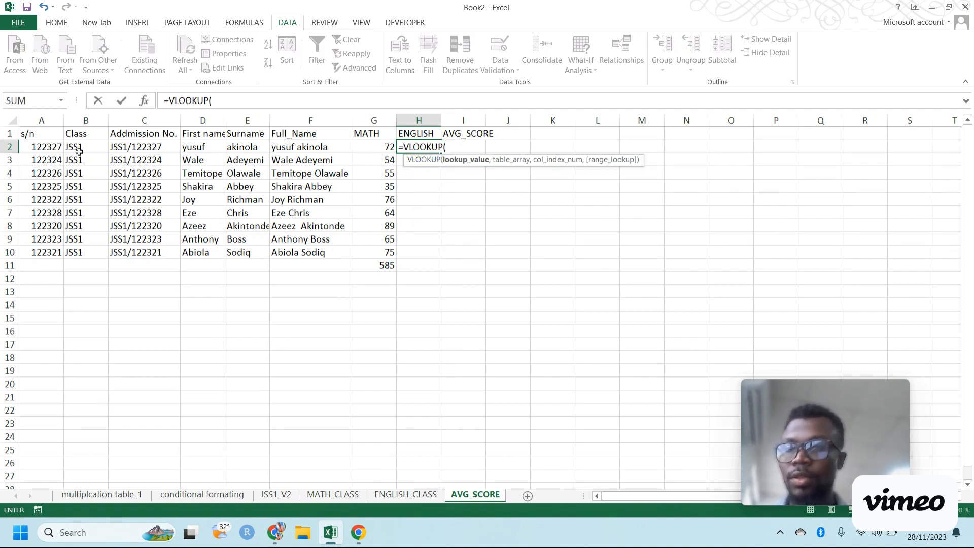
pyautogui.click(41, 147)
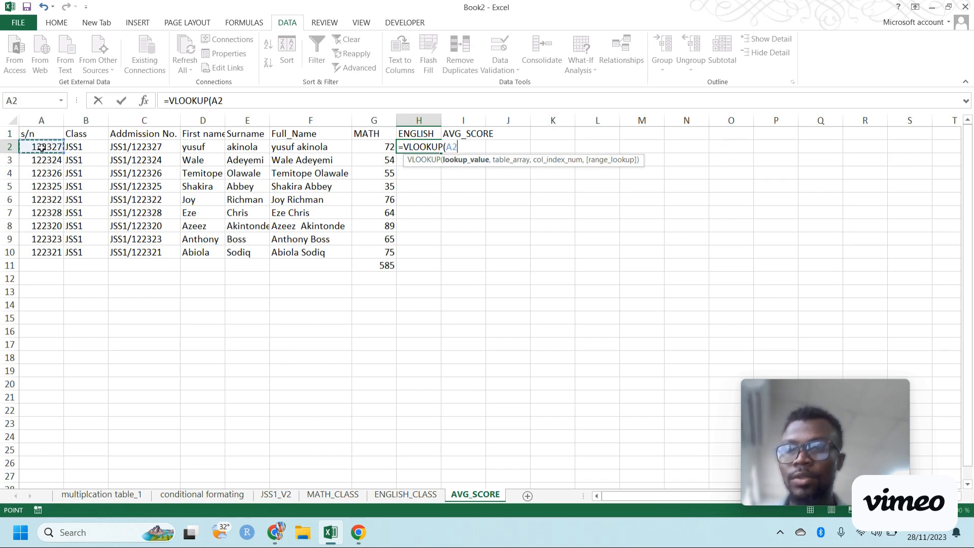
pyautogui.click(238, 103)
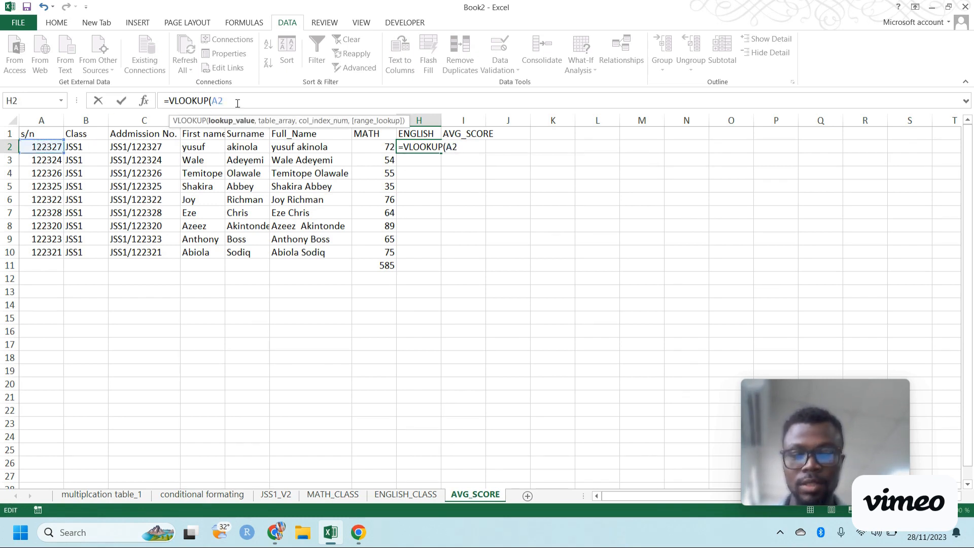
pyautogui.write(',')
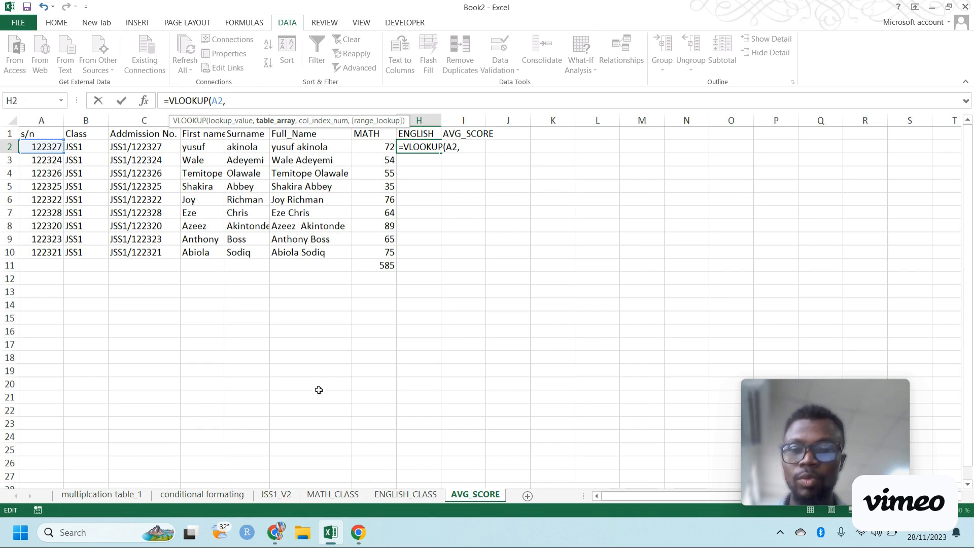
pyautogui.click(391, 493)
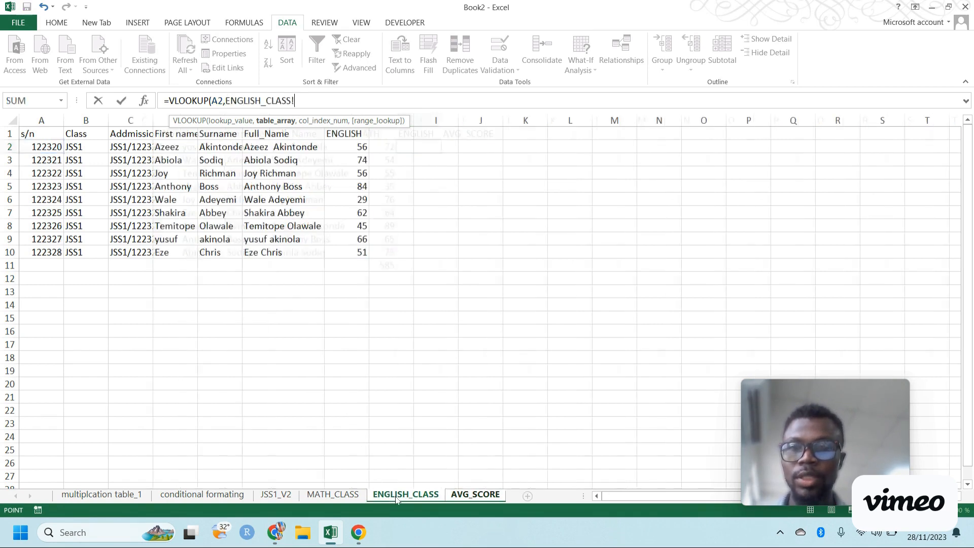
pyautogui.moveTo(46, 120); pyautogui.dragTo(342, 123)
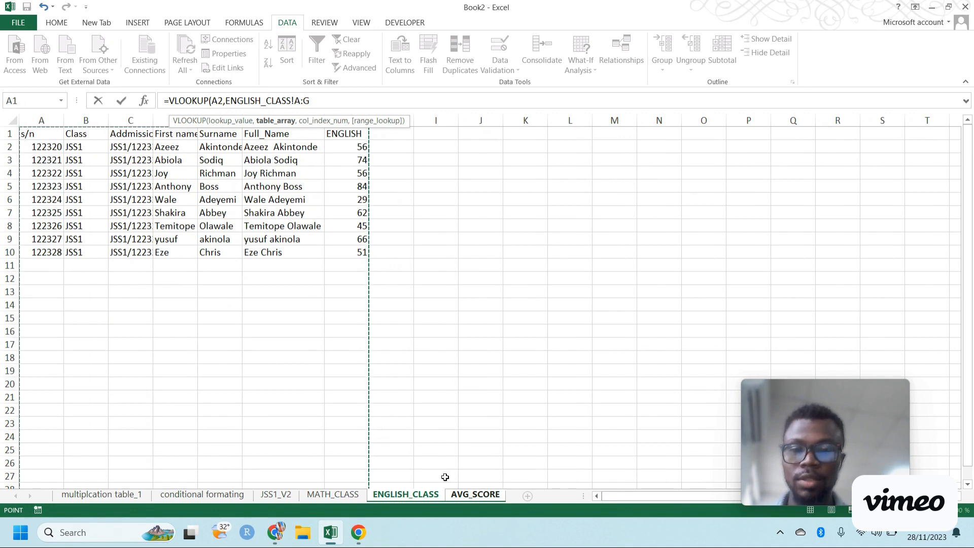
pyautogui.write(',')
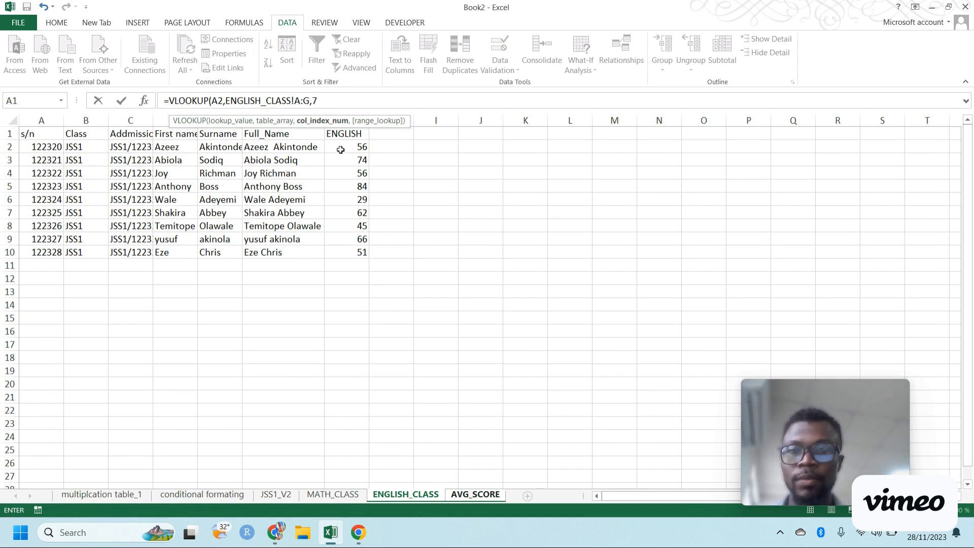
pyautogui.write('7,')
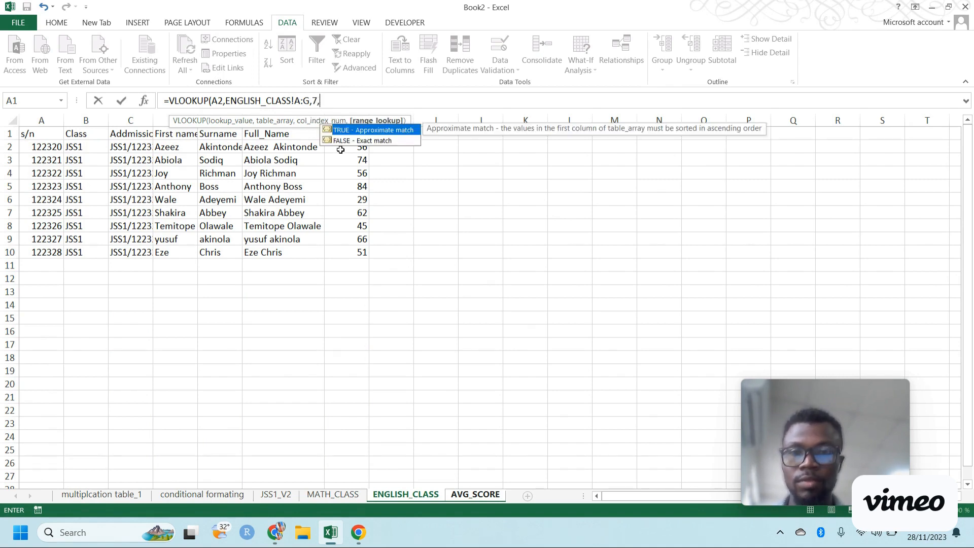
pyautogui.doubleClick(374, 142)
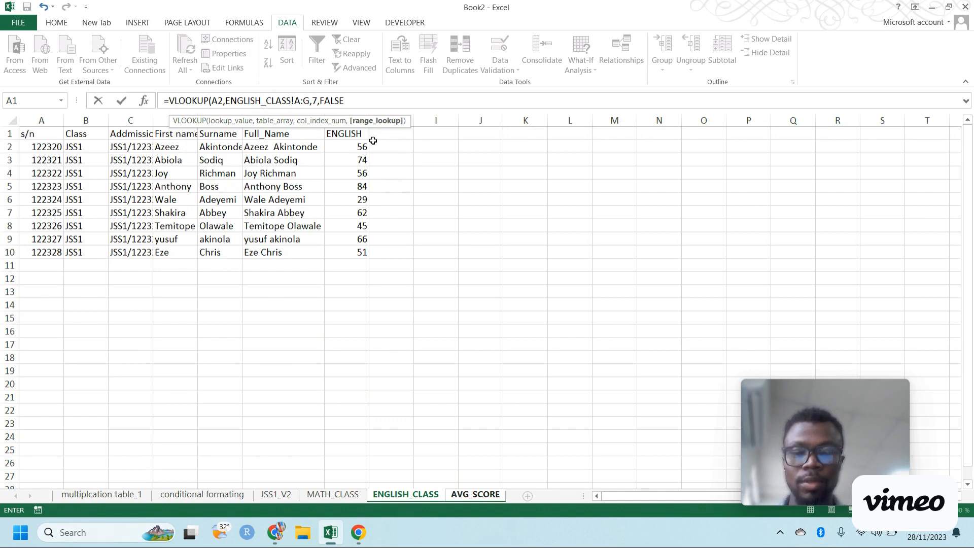
pyautogui.write(')')
pyautogui.press('Return')
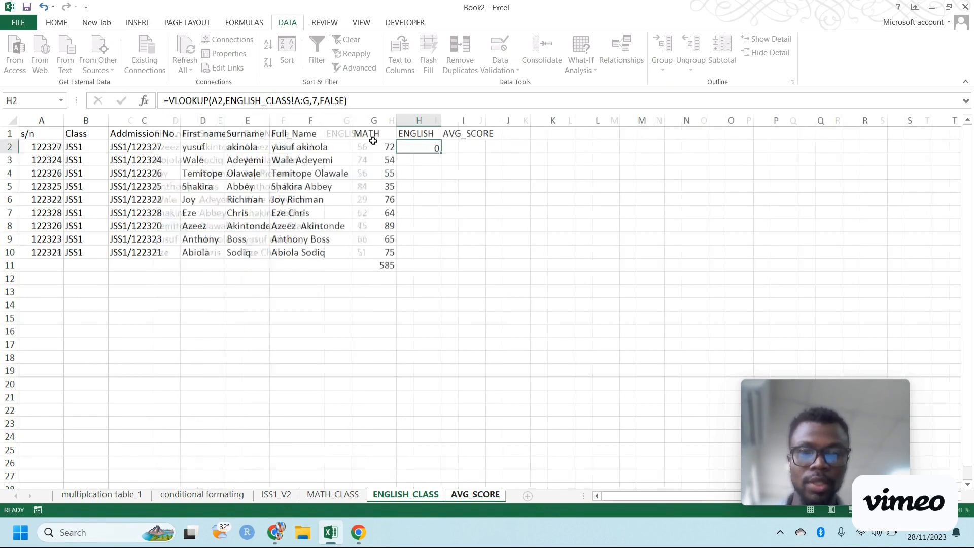
pyautogui.click(430, 148)
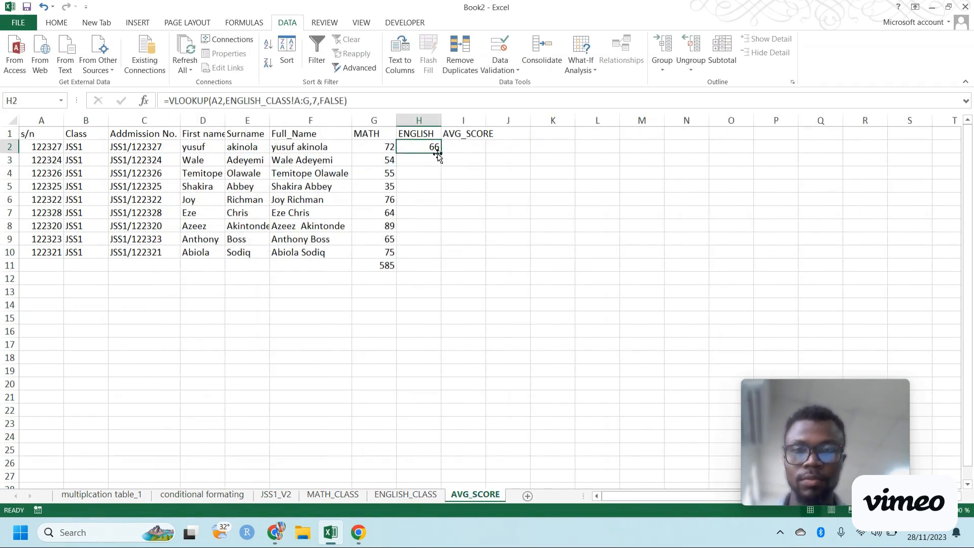
# Fill H2's English lookup down to H10 and spot-check values against ENGLISH_CLASS
pyautogui.moveTo(441, 153); pyautogui.dragTo(442, 256)
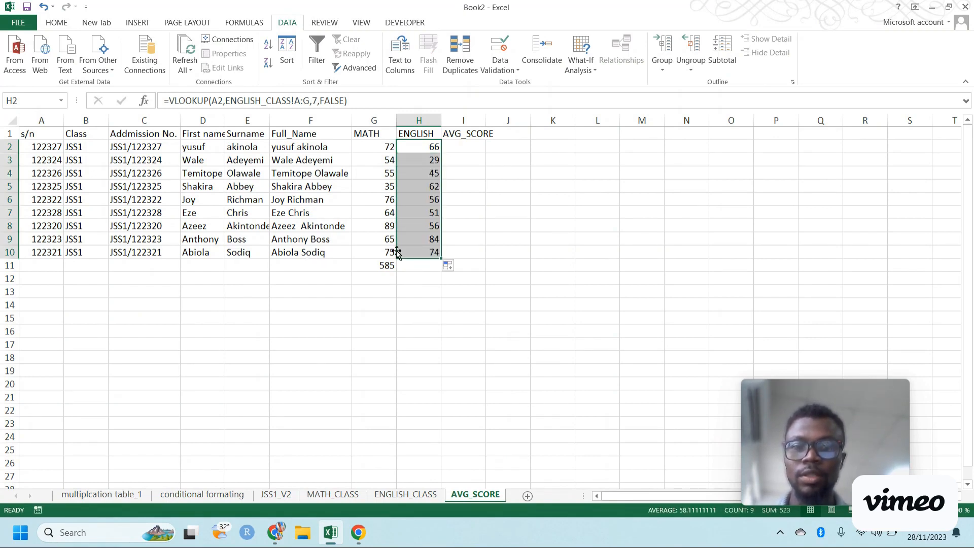
pyautogui.click(397, 496)
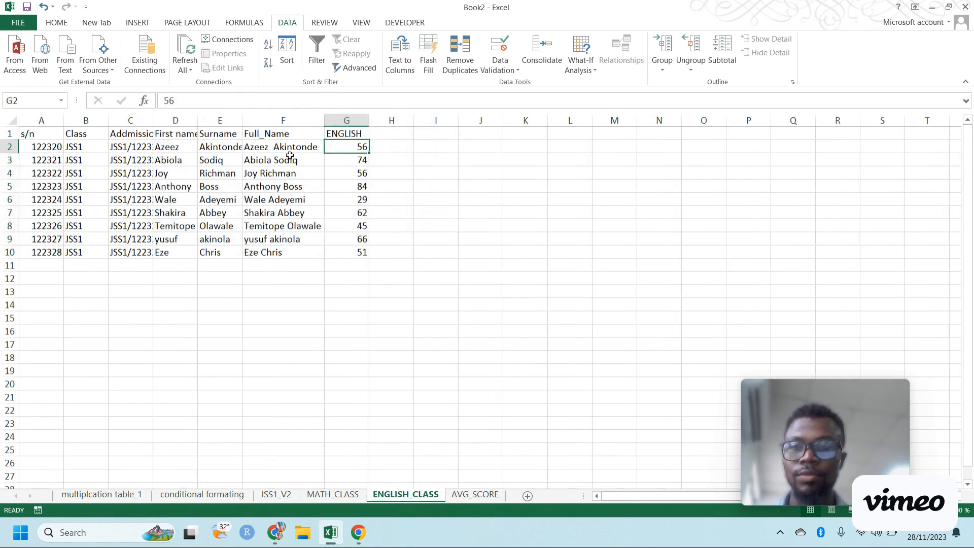
pyautogui.click(354, 162)
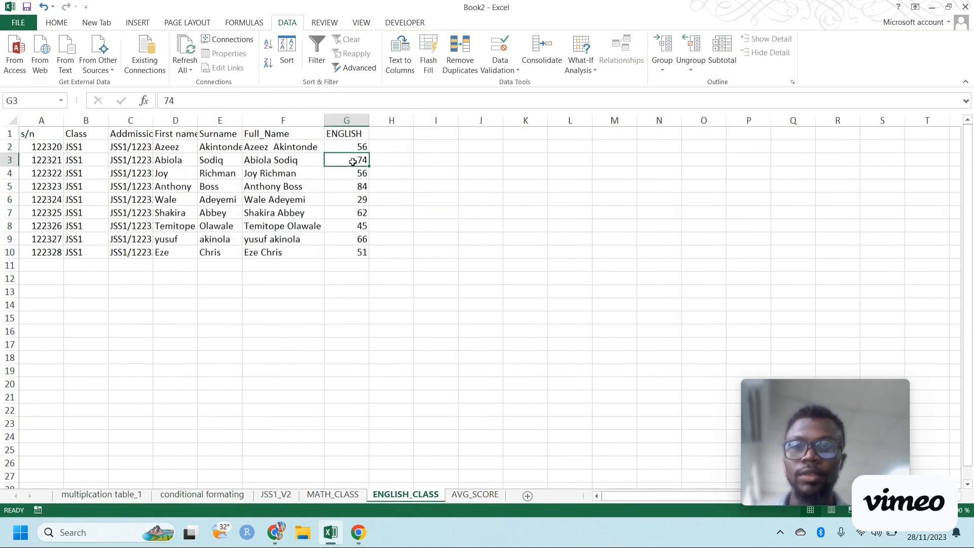
pyautogui.click(475, 495)
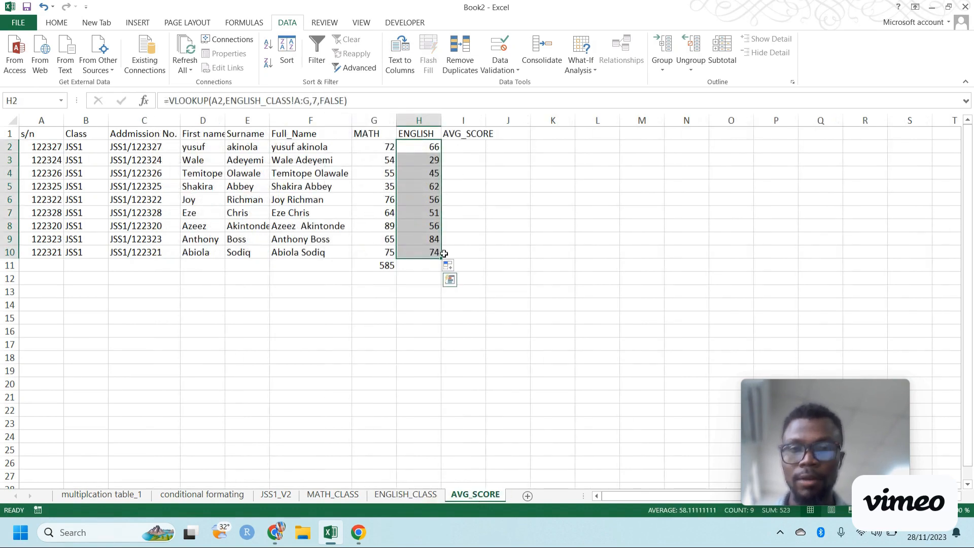
pyautogui.click(415, 267)
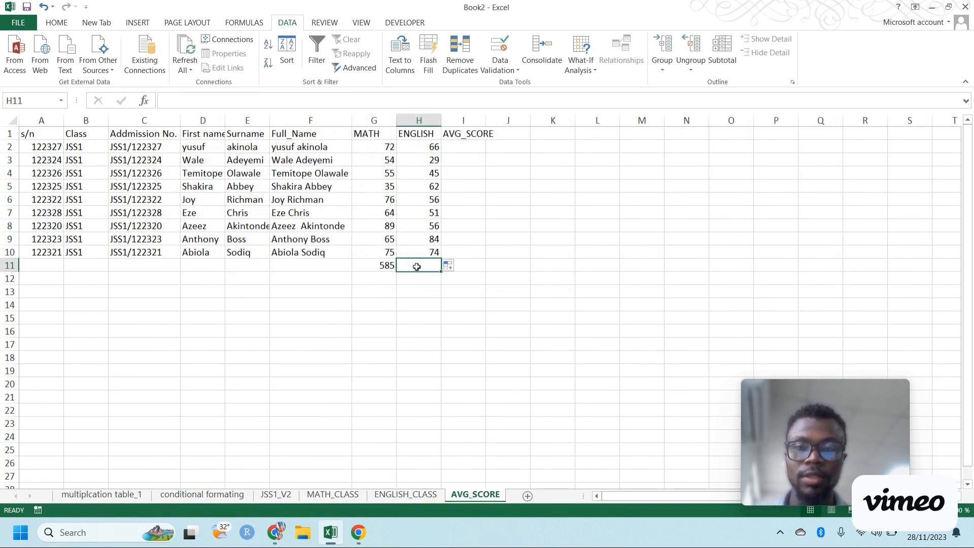
# Copy the MATH total into H11 for an ENGLISH total of 523, verifying both SUM ranges
pyautogui.click(389, 264)
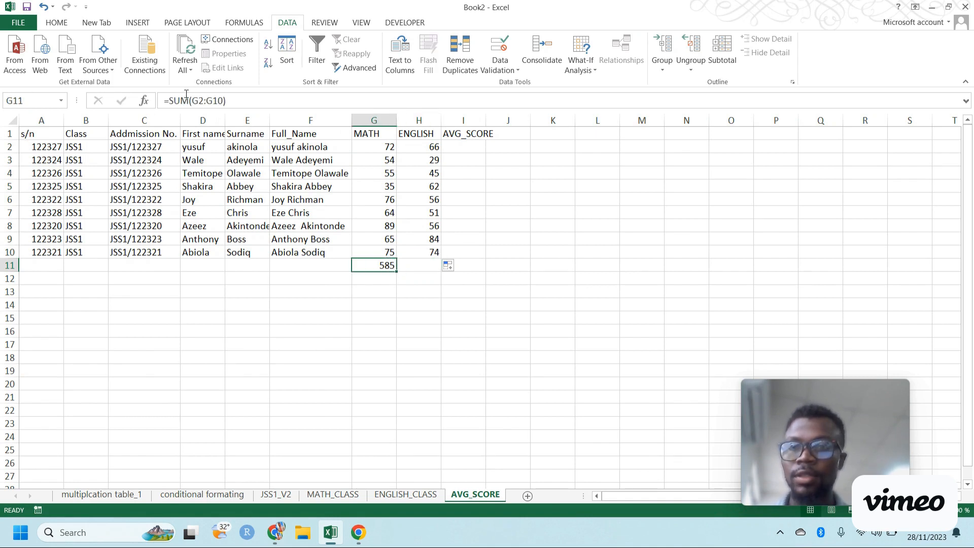
pyautogui.moveTo(395, 272); pyautogui.dragTo(436, 269)
pyautogui.click(414, 267)
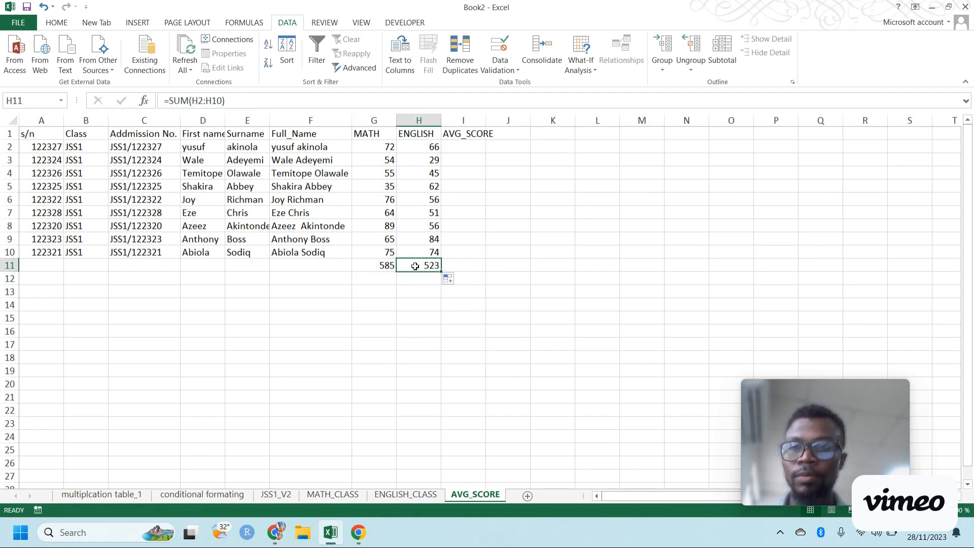
pyautogui.click(235, 101)
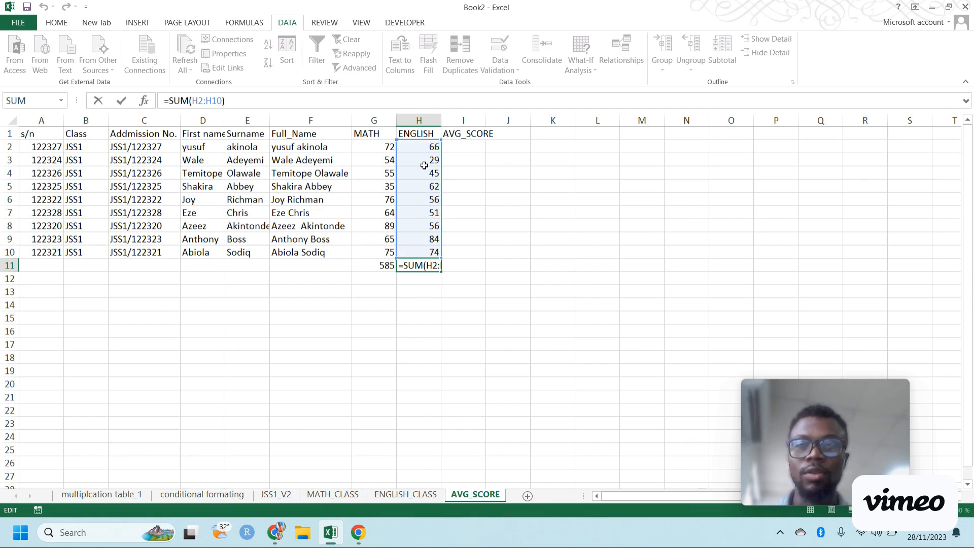
pyautogui.press('Return')
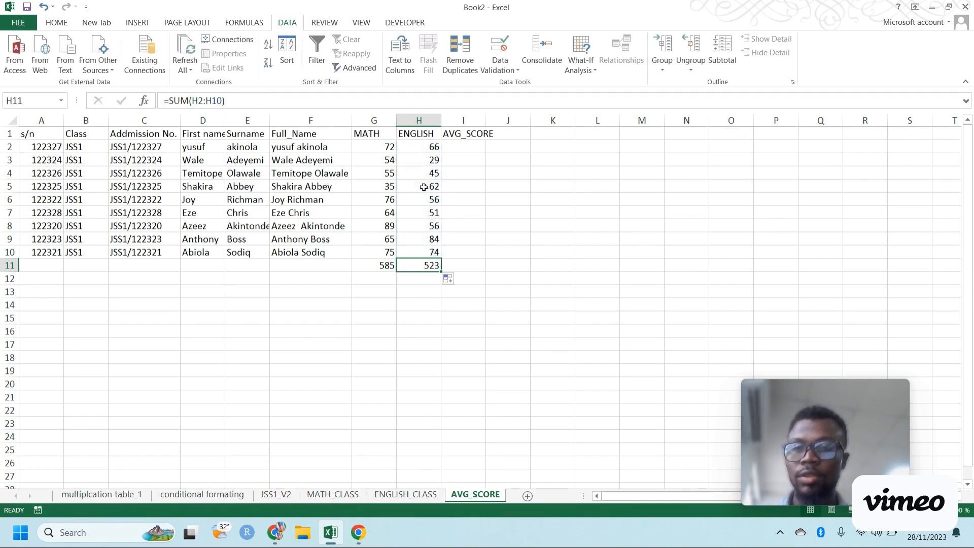
pyautogui.click(378, 264)
pyautogui.click(262, 103)
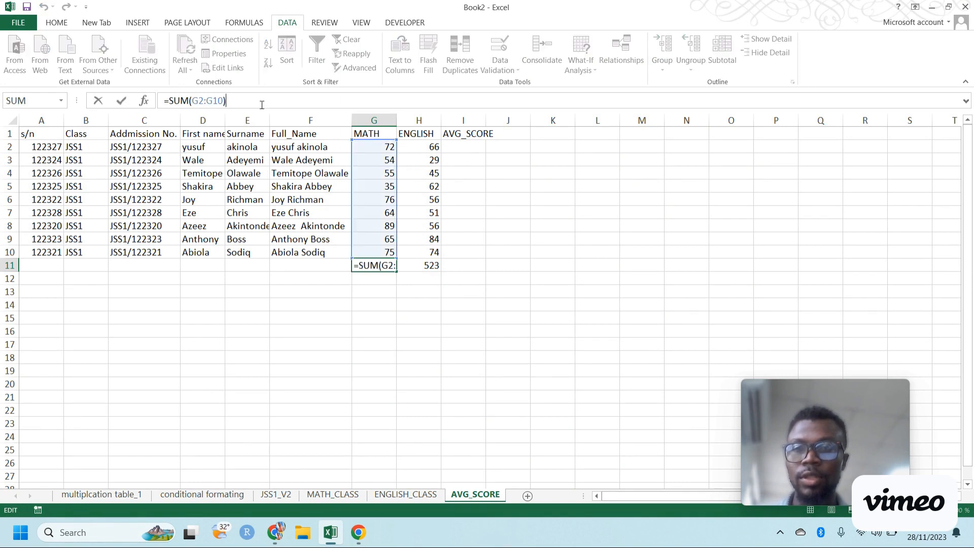
pyautogui.hotkey('ctrl', 'Return')
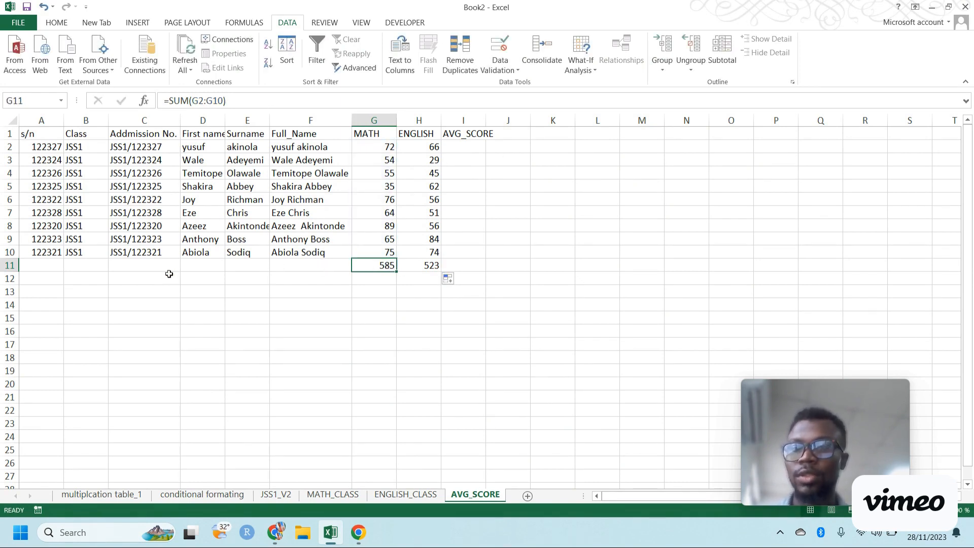
# Label row 11 as TOTAL in F11
pyautogui.click(292, 267)
pyautogui.write('t')
pyautogui.press('BackSpace')
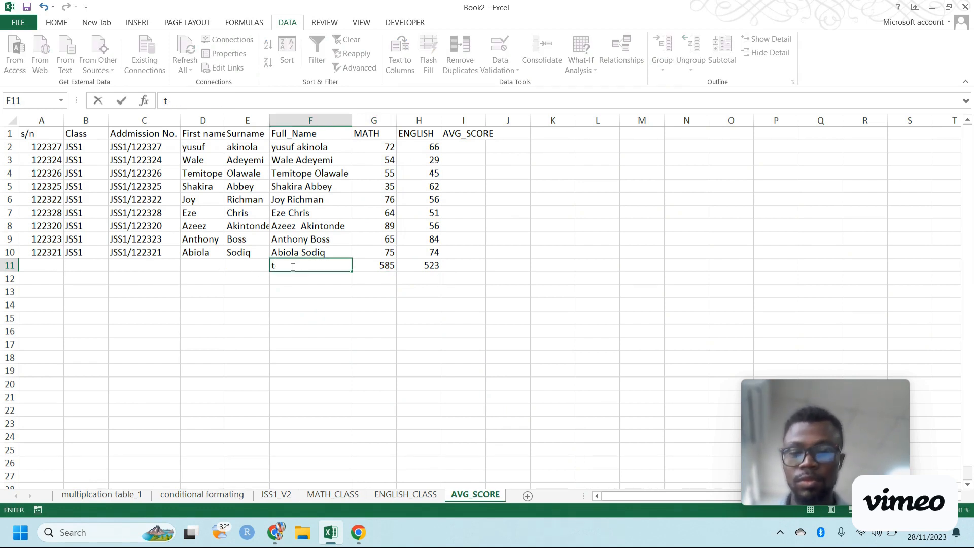
pyautogui.write('TOTA')
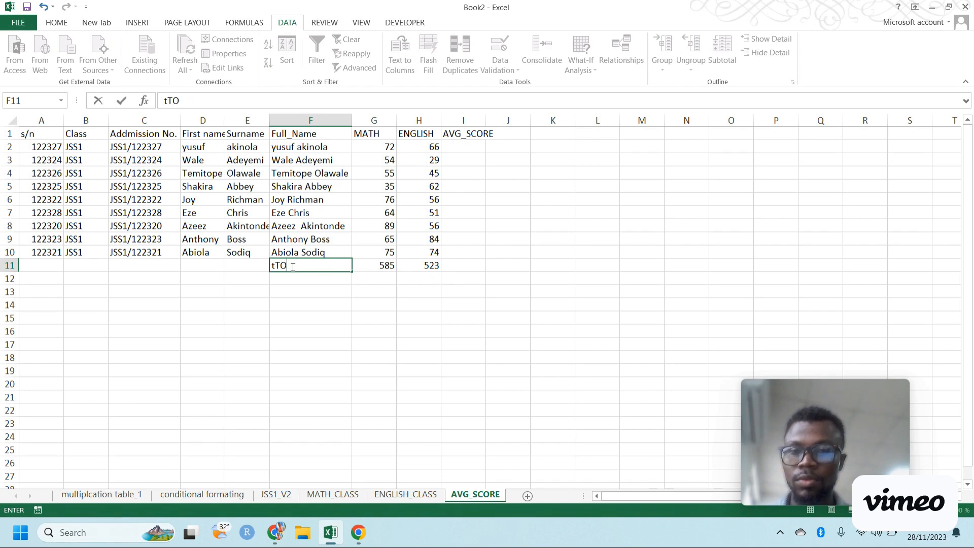
pyautogui.press('BackSpace')
pyautogui.press('BackSpace')
pyautogui.press('BackSpace')
pyautogui.write('TOTAL')
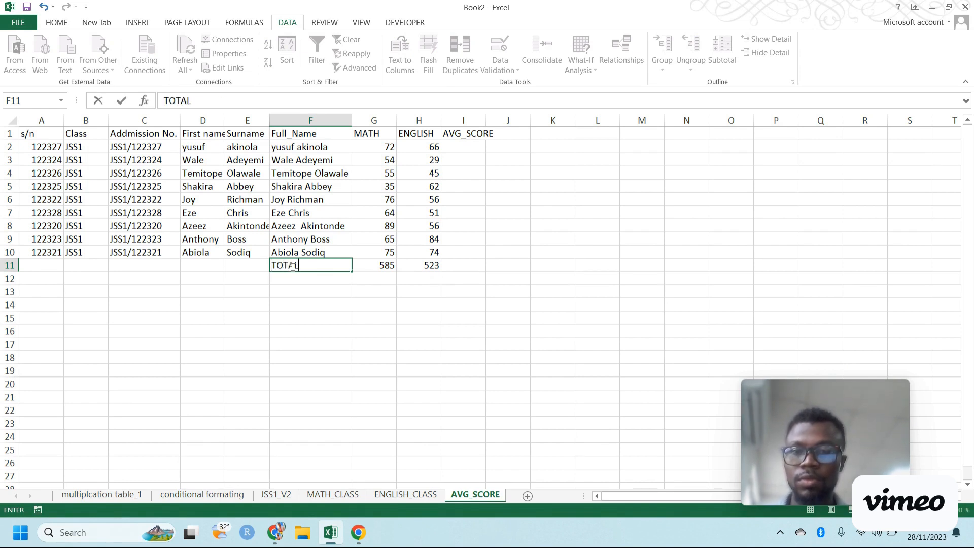
pyautogui.press('Return')
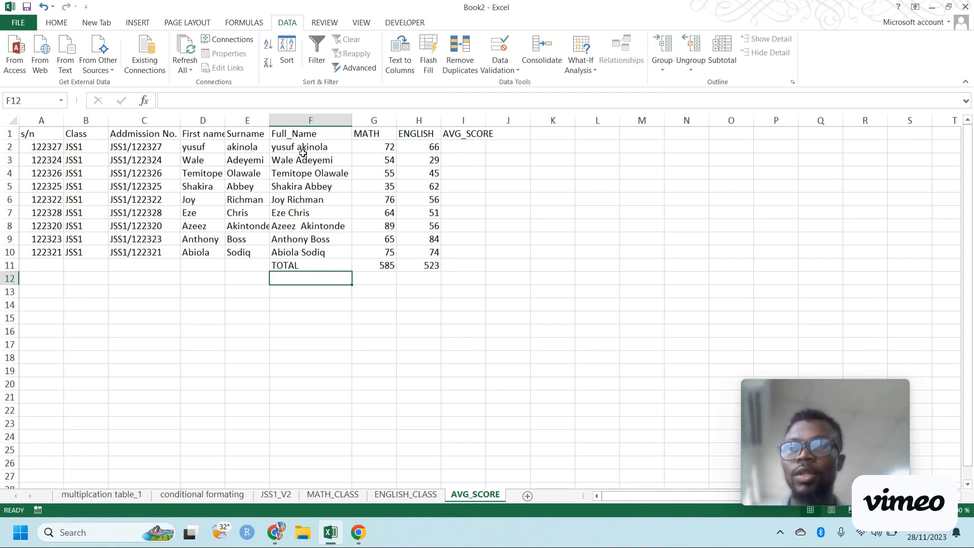
# Average G2 and H2 in I2 and check the result against row 2's status-bar figures
pyautogui.click(459, 146)
pyautogui.write('=')
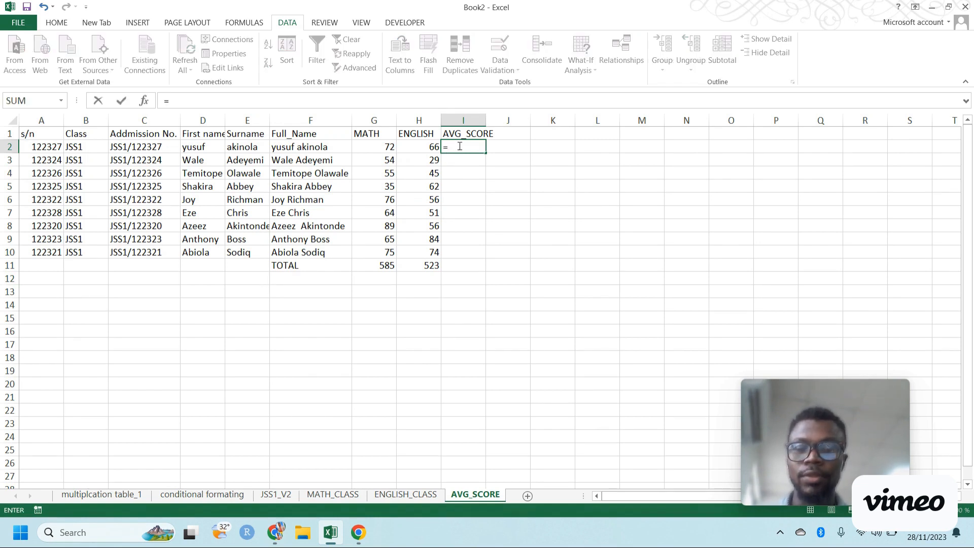
pyautogui.write('AVE')
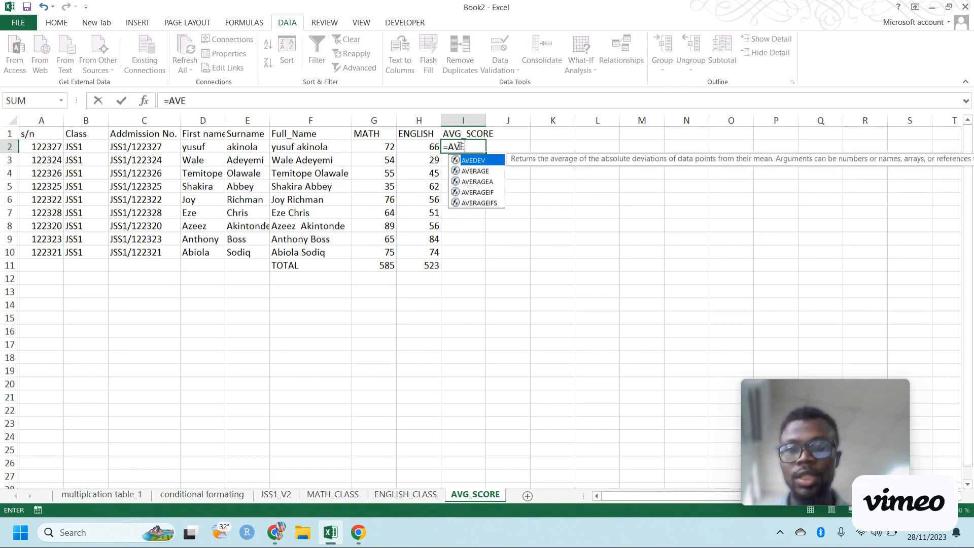
pyautogui.write('RAGE(')
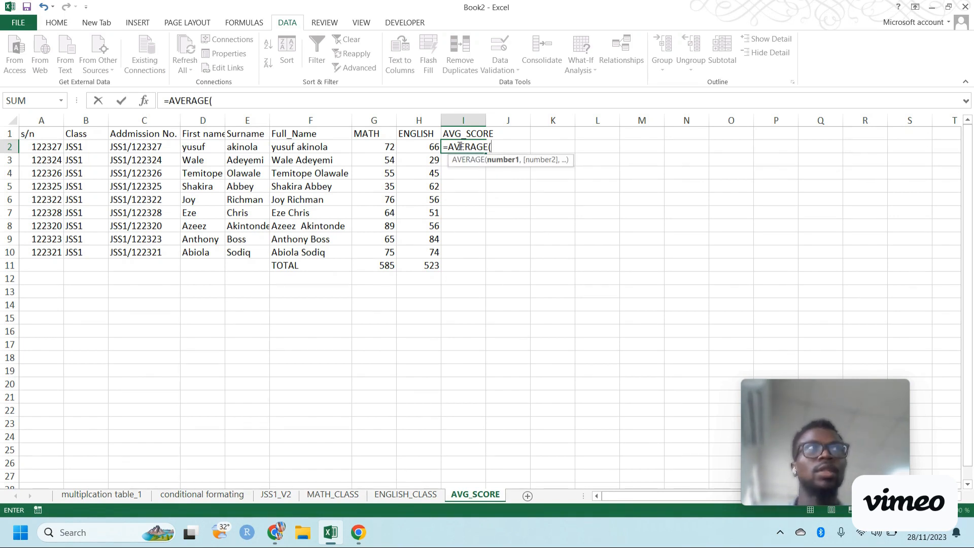
pyautogui.click(381, 148)
pyautogui.write(',')
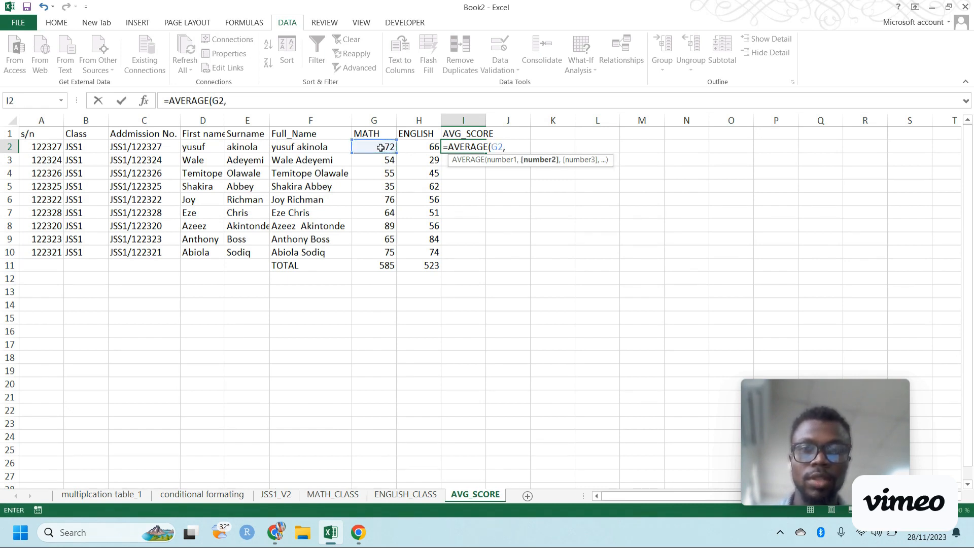
pyautogui.click(417, 149)
pyautogui.press('Return')
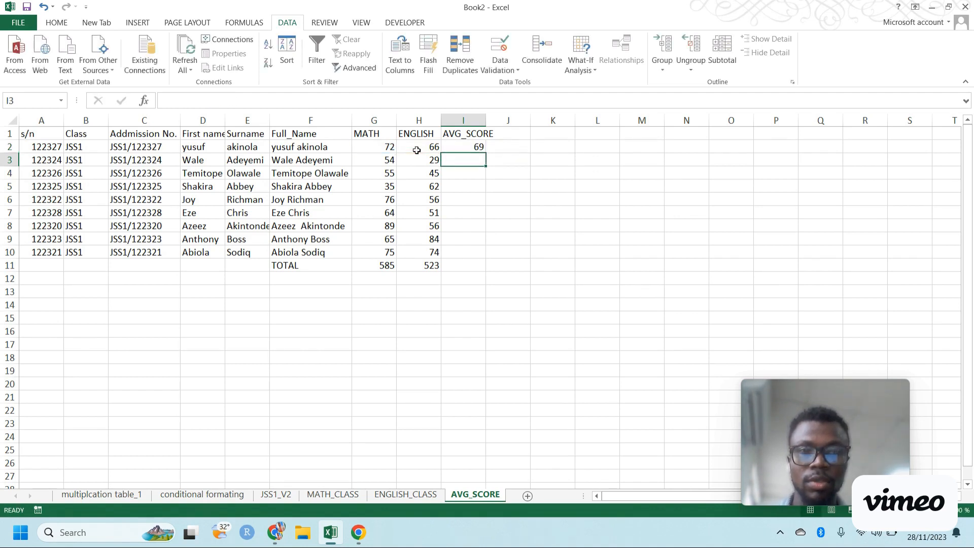
pyautogui.click(479, 148)
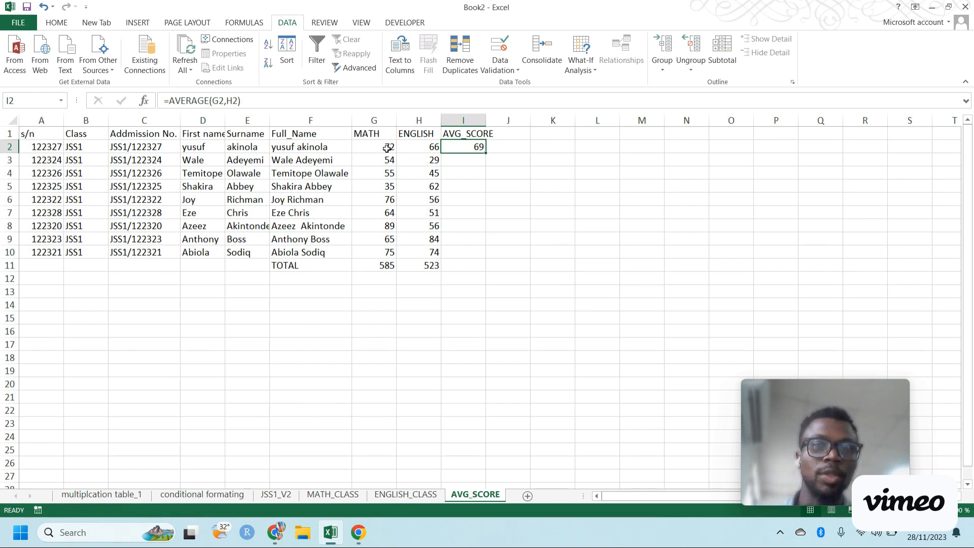
pyautogui.moveTo(384, 146); pyautogui.dragTo(786, 152)
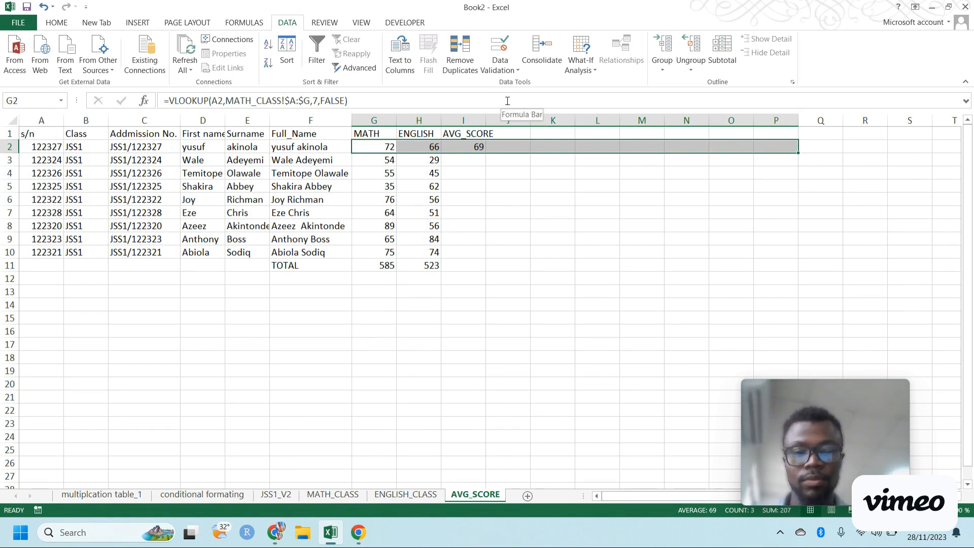
# Re-enter I2 as =AVERAGE(G2:H2) and fill it down to I10
pyautogui.click(470, 147)
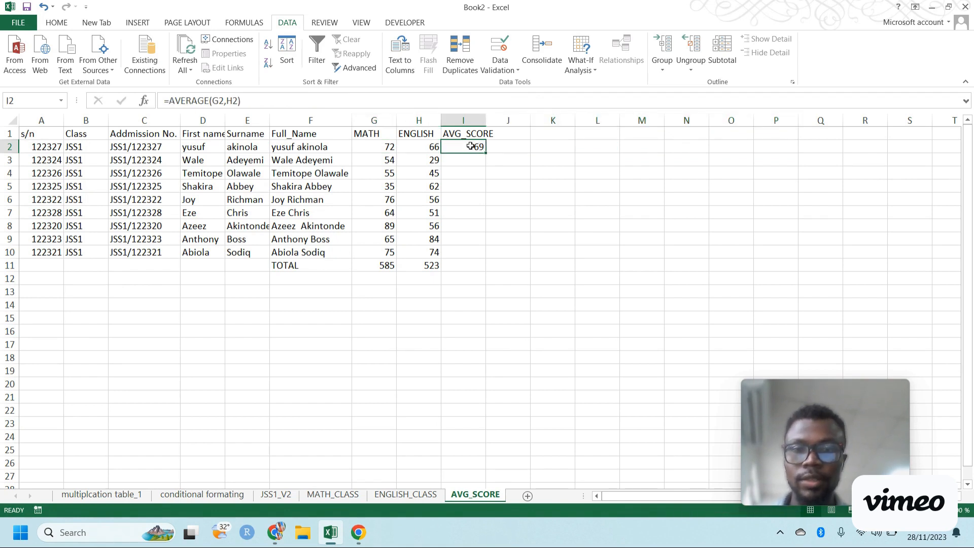
pyautogui.write('=')
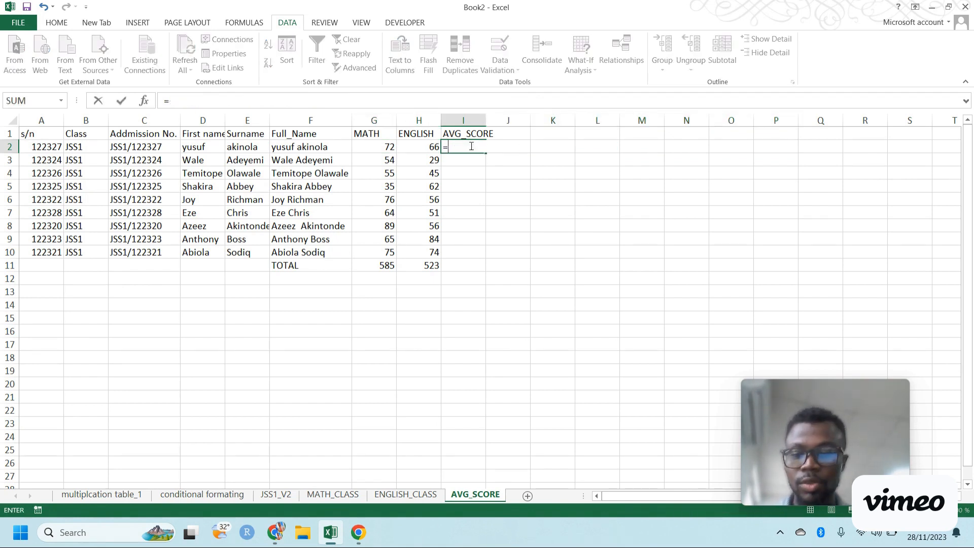
pyautogui.write('AVERAGE(')
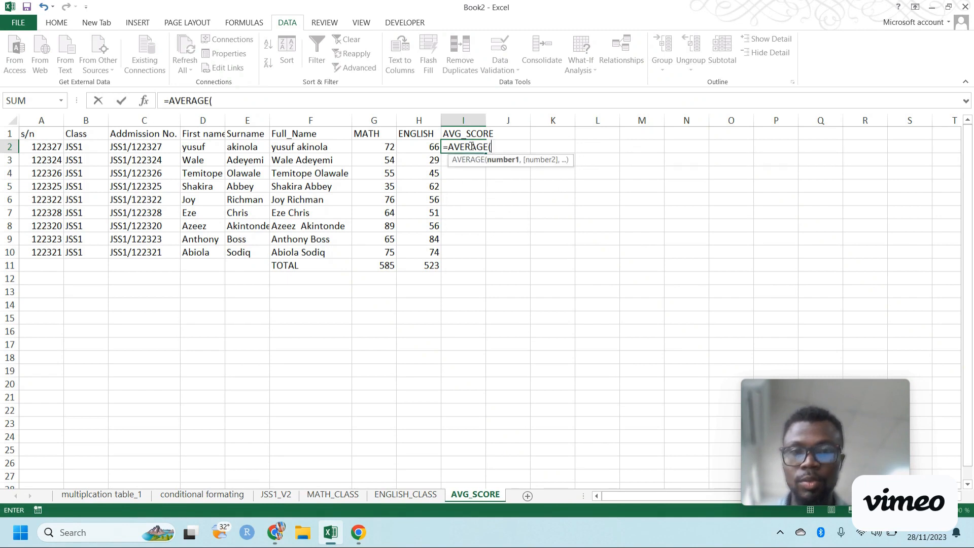
pyautogui.click(390, 147)
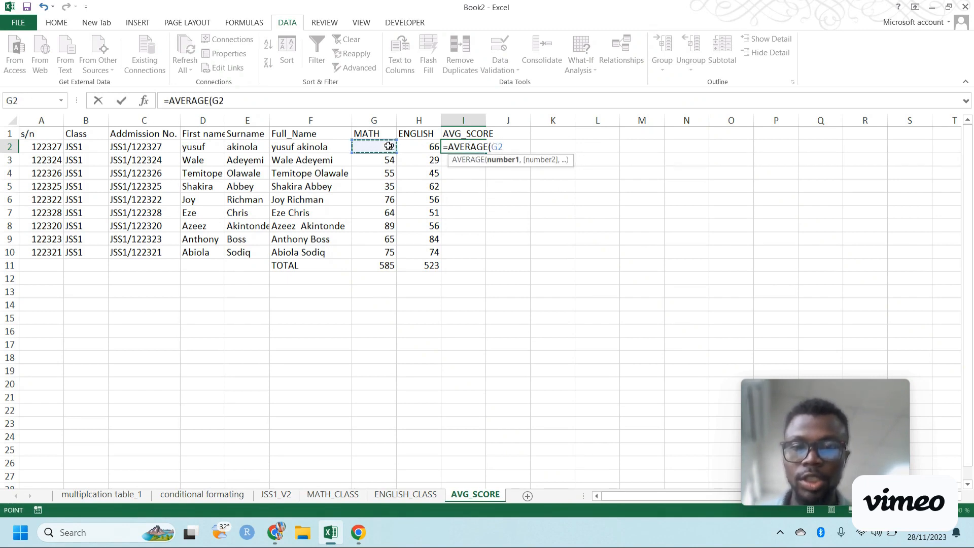
pyautogui.moveTo(389, 147); pyautogui.dragTo(414, 147)
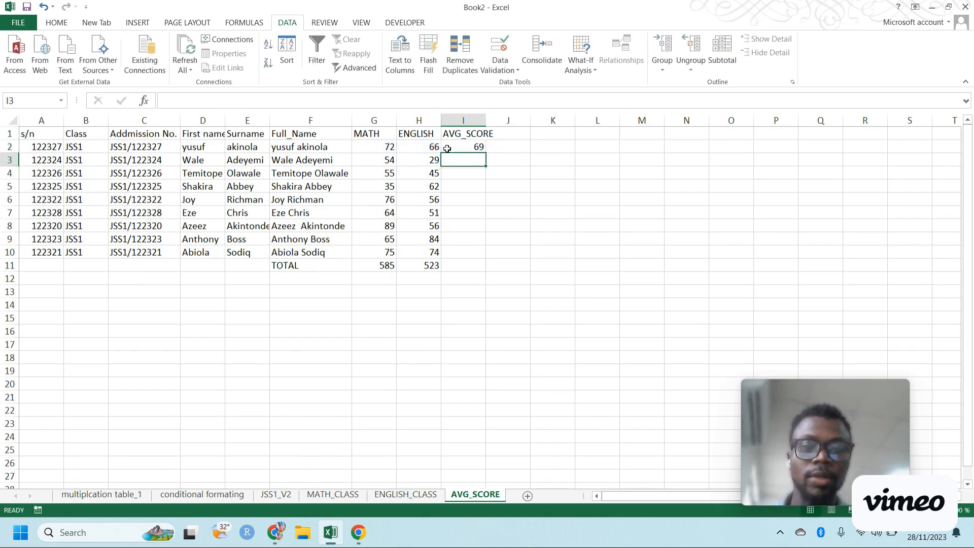
pyautogui.click(489, 147)
pyautogui.click(475, 144)
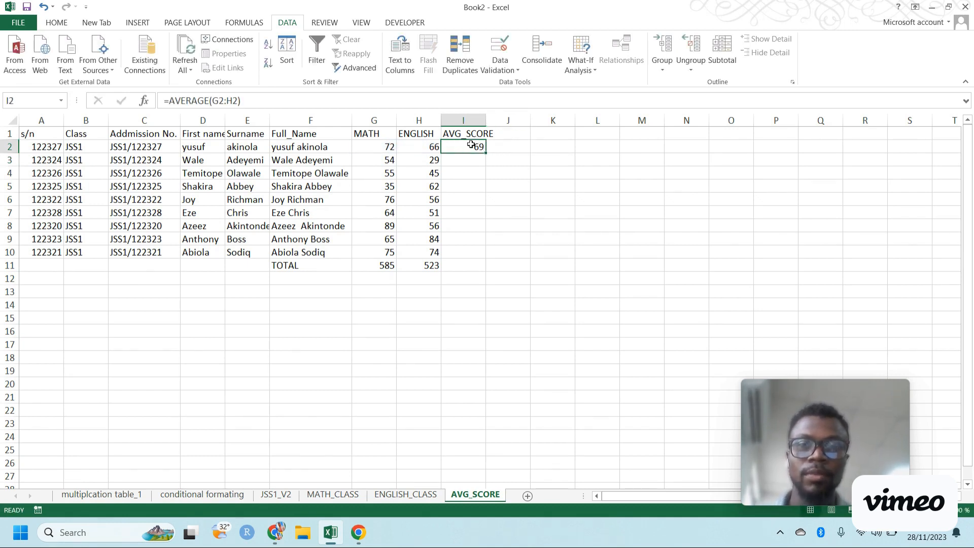
pyautogui.moveTo(483, 150); pyautogui.dragTo(481, 260)
pyautogui.click(462, 267)
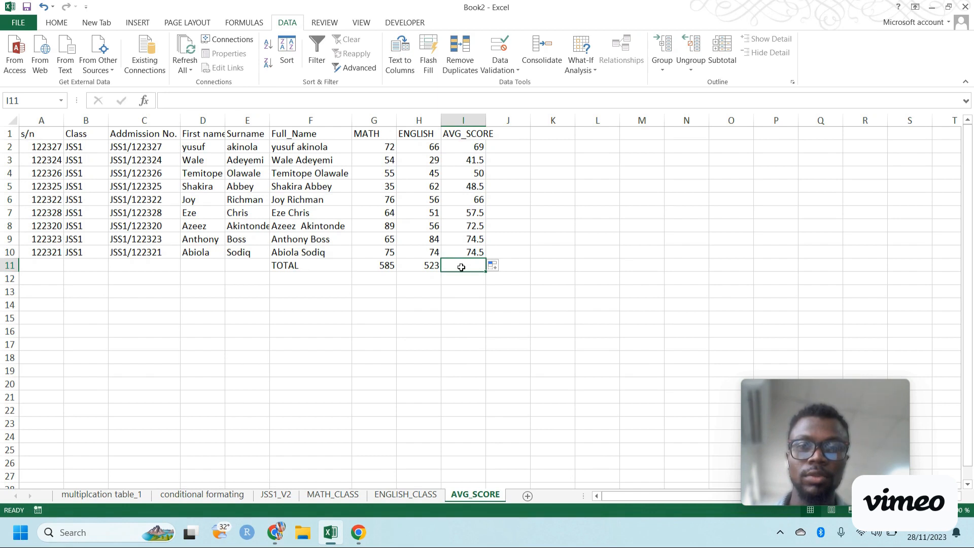
# Replace the copied total in I11 with =AVERAGE(I2:I10)
pyautogui.click(428, 266)
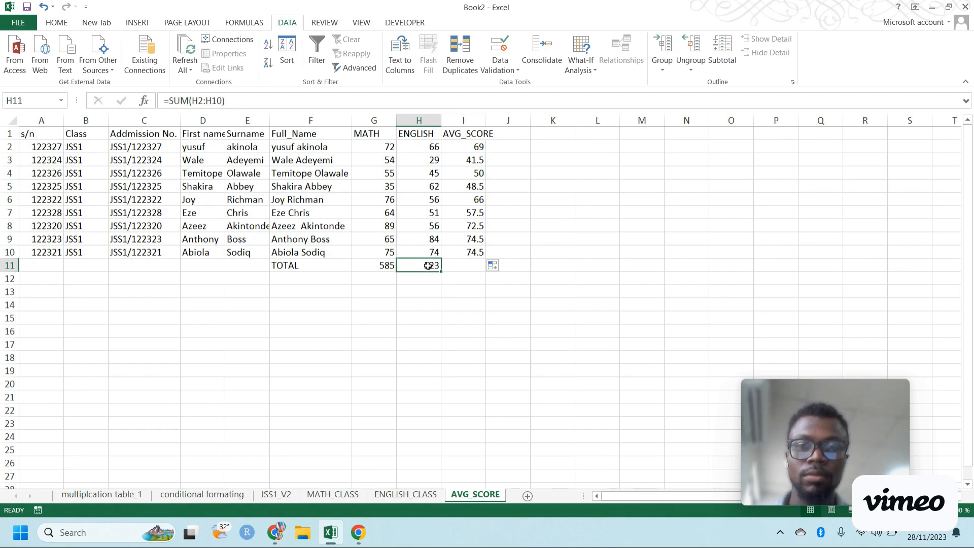
pyautogui.moveTo(443, 271); pyautogui.dragTo(467, 270)
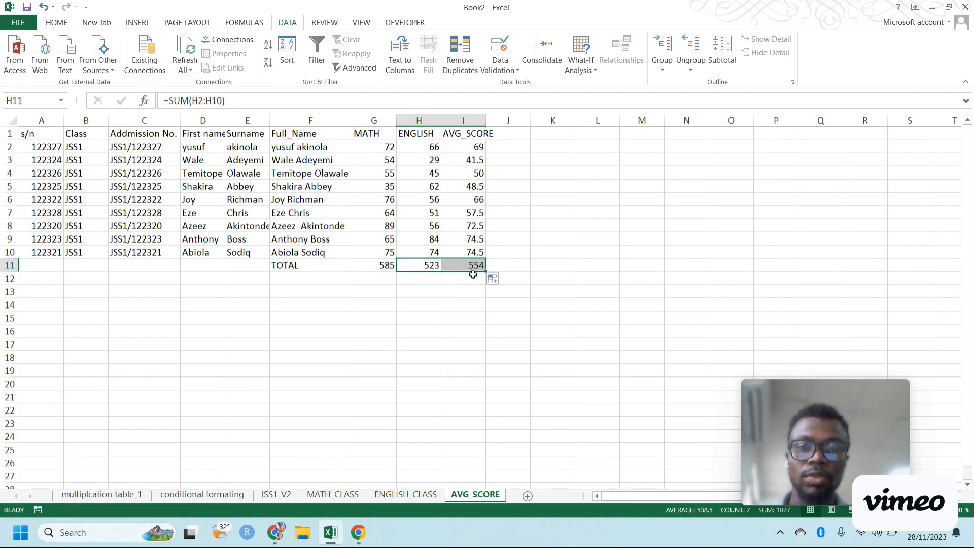
pyautogui.click(464, 266)
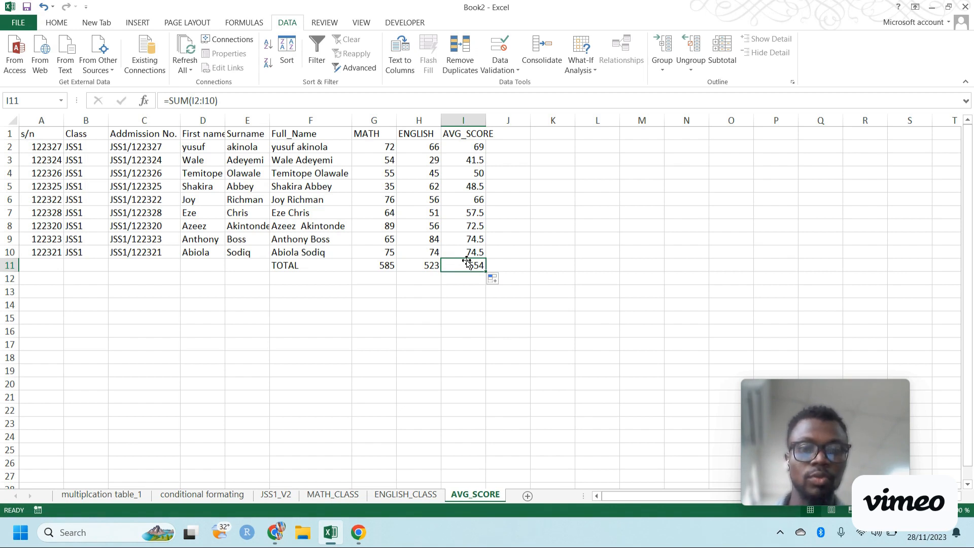
pyautogui.press('Delete')
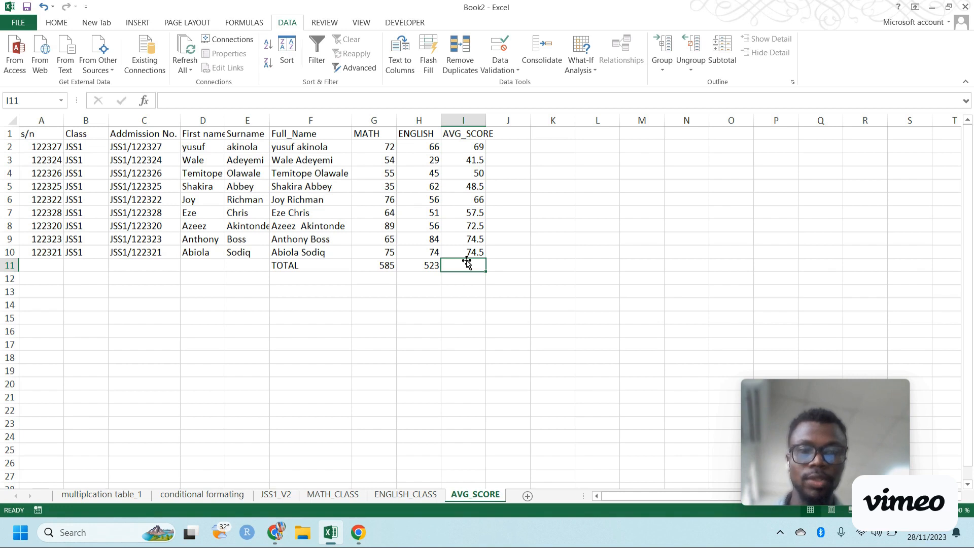
pyautogui.write('=')
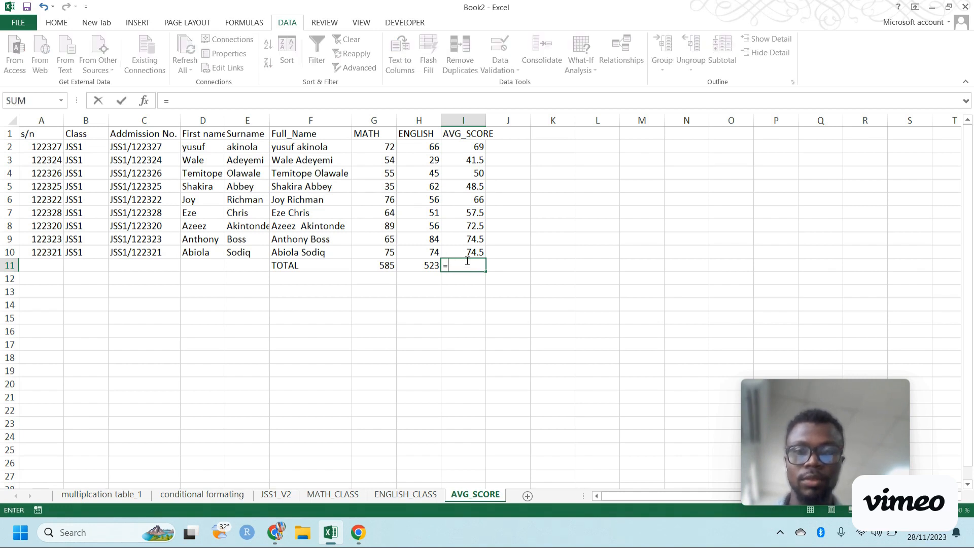
pyautogui.write('AVE')
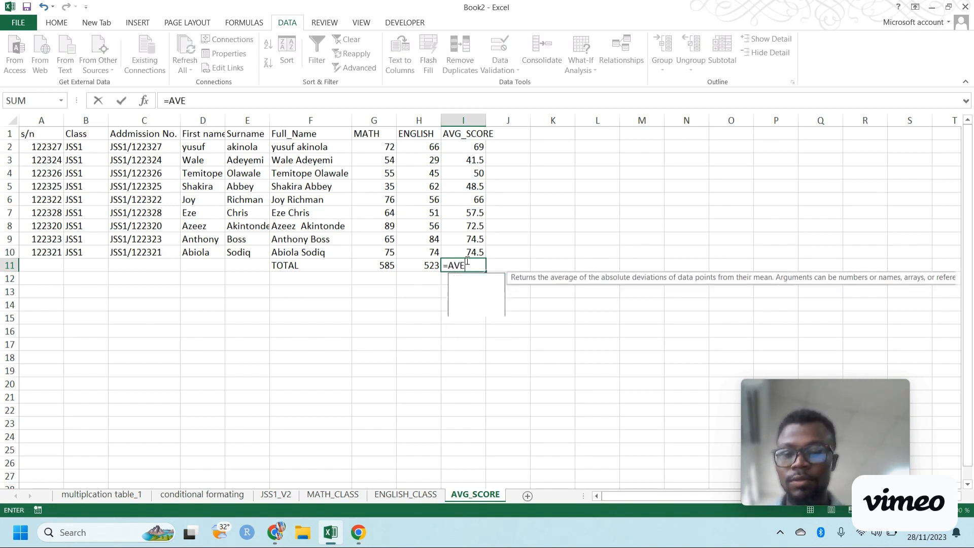
pyautogui.write('RAGE(')
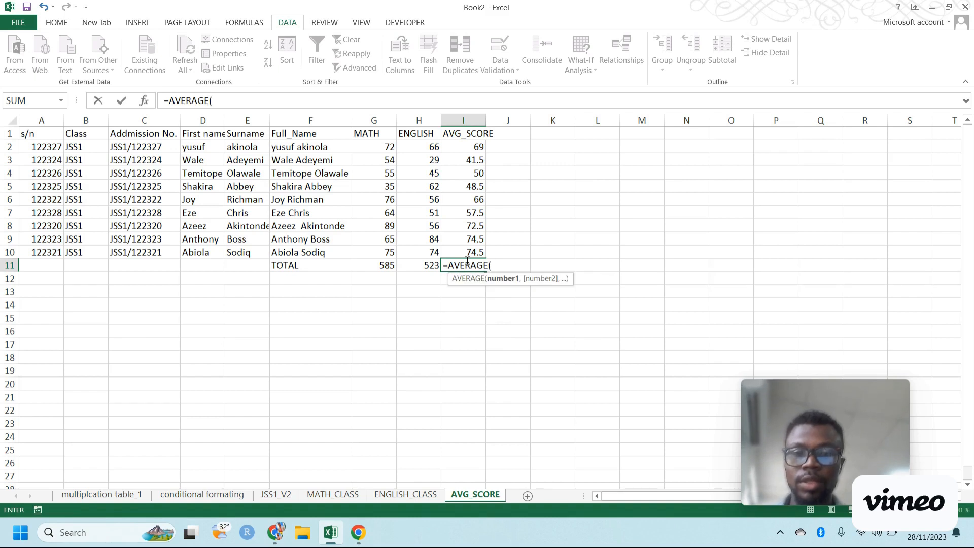
pyautogui.click(474, 147)
pyautogui.moveTo(474, 146); pyautogui.dragTo(471, 252)
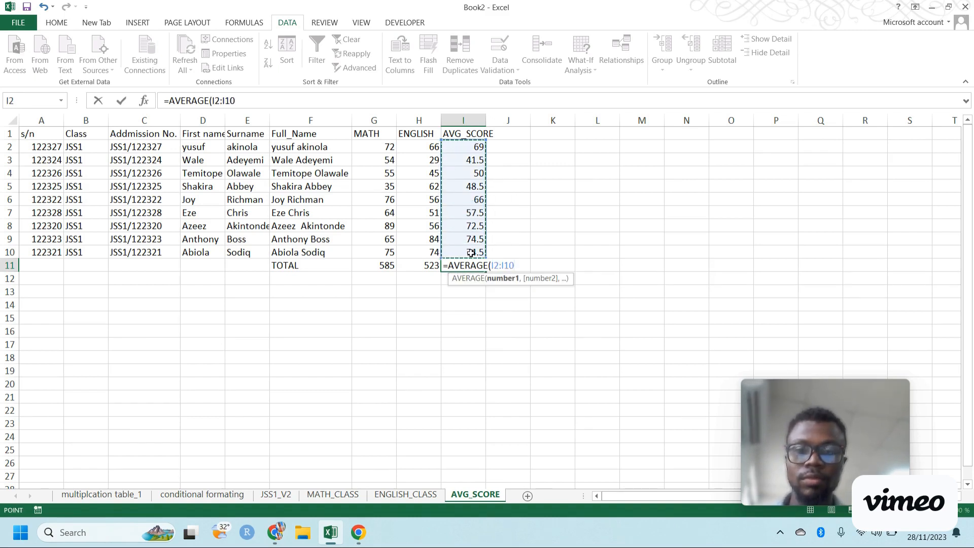
pyautogui.press('Return')
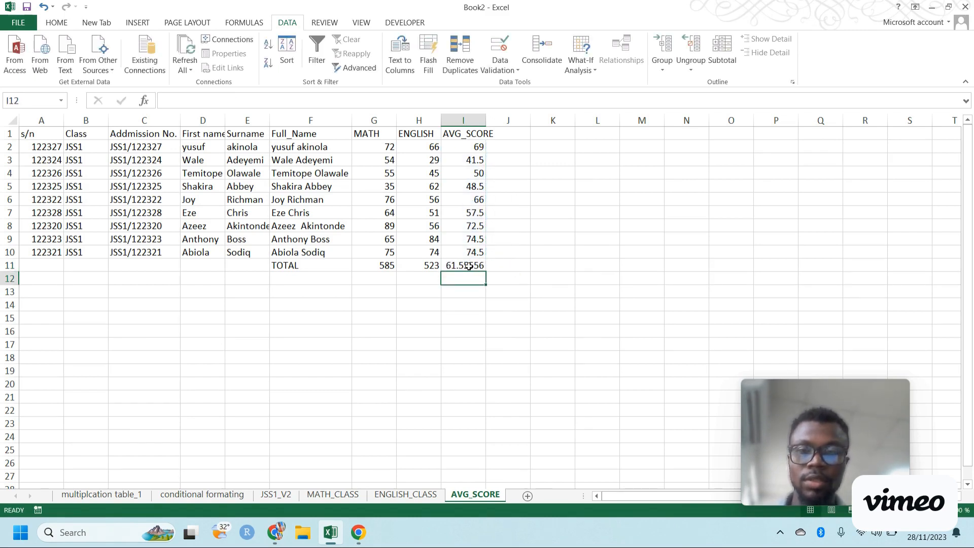
# Reduce I11 to two decimals, 61.56, using Decrease Decimal three times
pyautogui.click(469, 265)
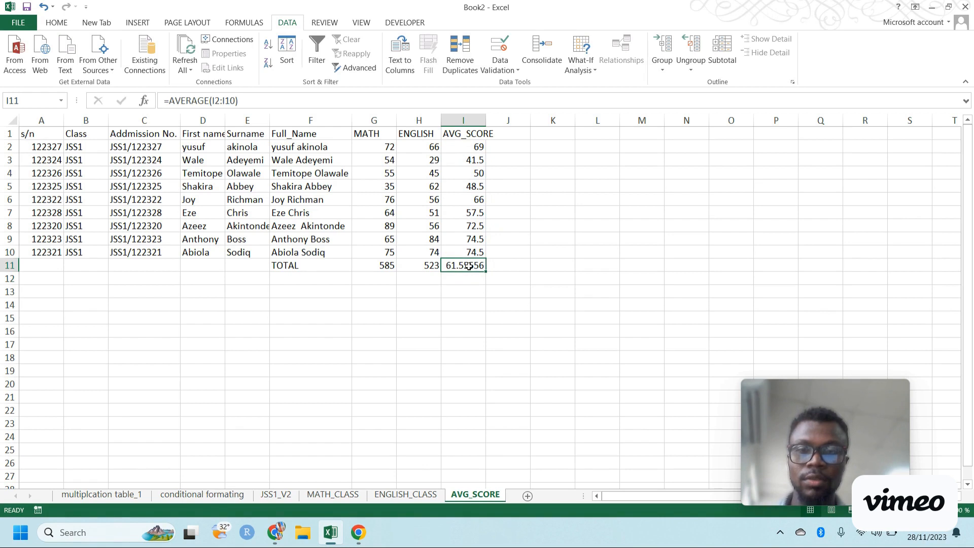
pyautogui.click(60, 23)
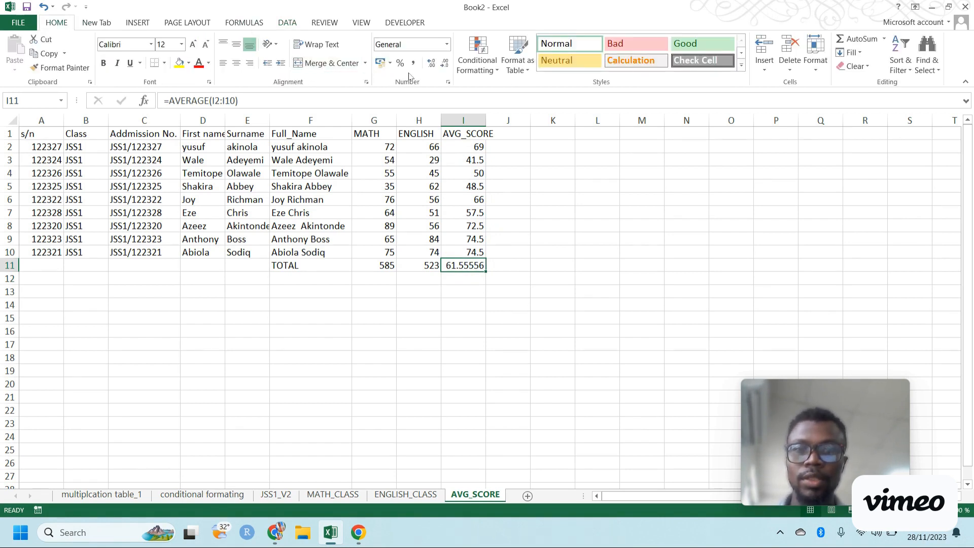
pyautogui.click(445, 64)
pyautogui.click(445, 64)
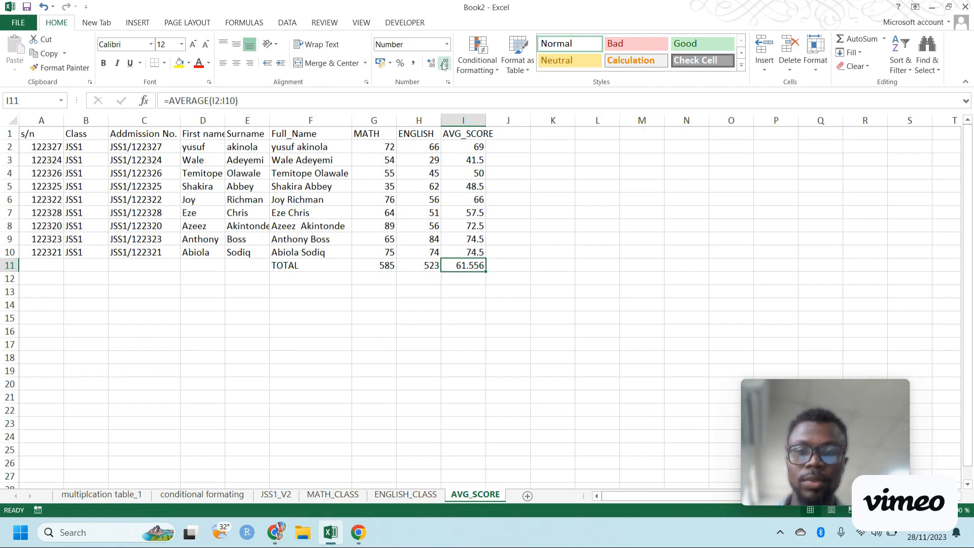
pyautogui.click(445, 64)
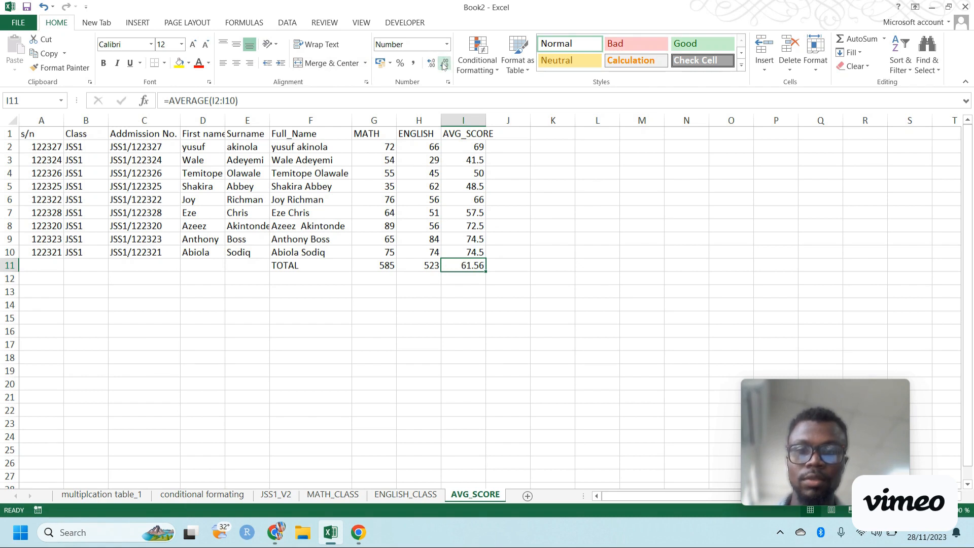
pyautogui.click(515, 268)
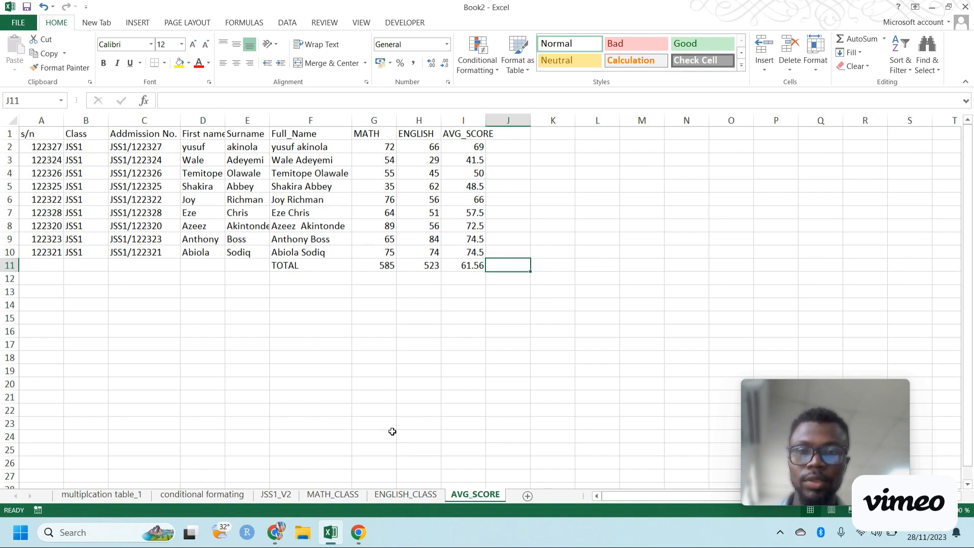
# On ENGLISH_CLASS, change the G5 score from 84 to 75 and give it the Neutral cell style
pyautogui.click(389, 496)
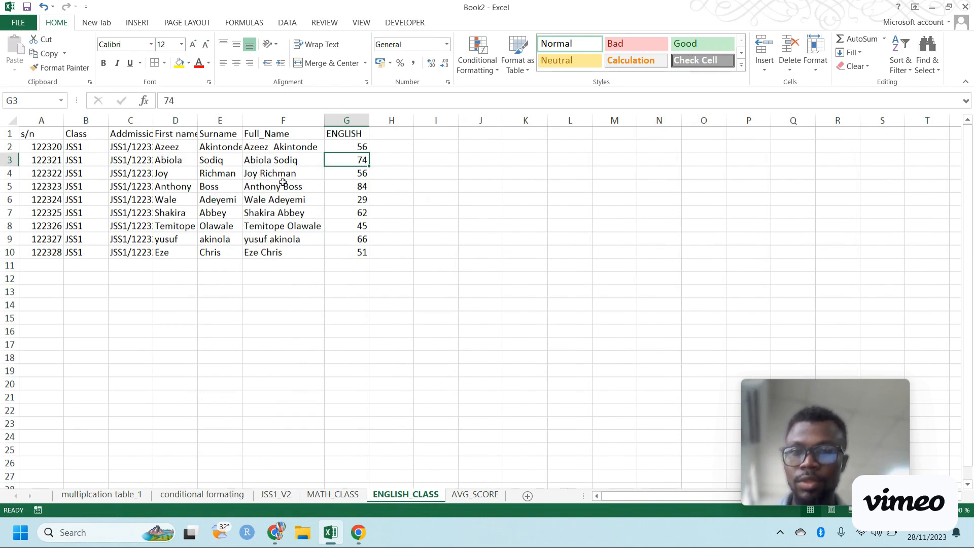
pyautogui.click(354, 189)
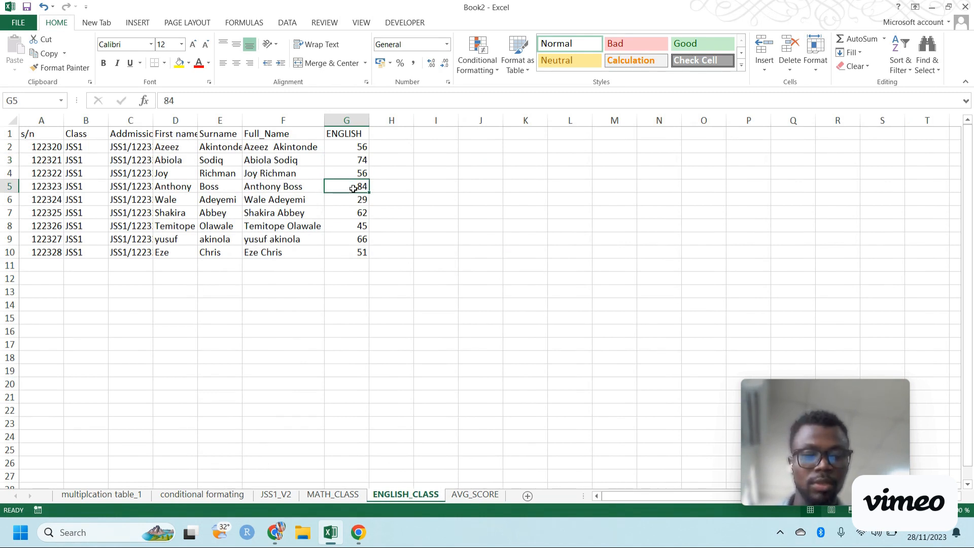
pyautogui.write('75')
pyautogui.press('Return')
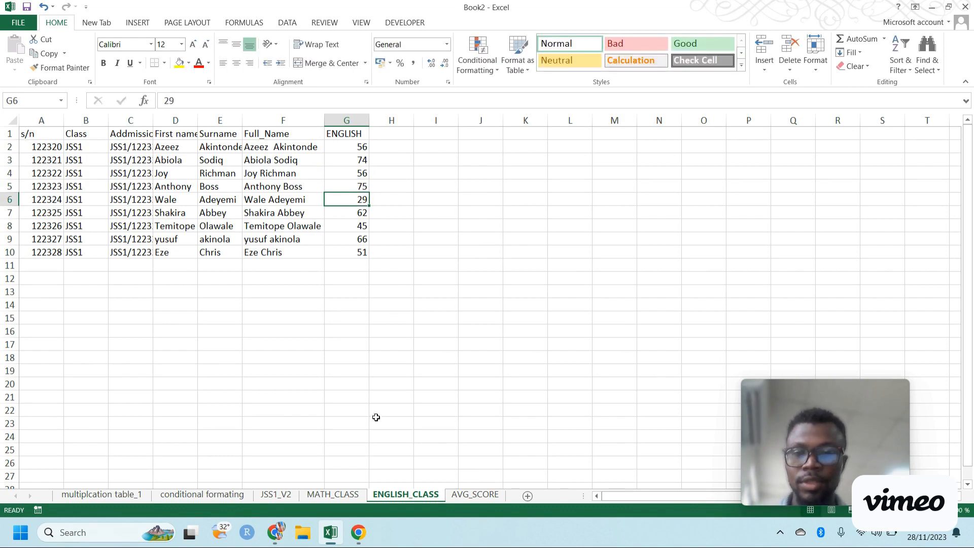
pyautogui.click(357, 187)
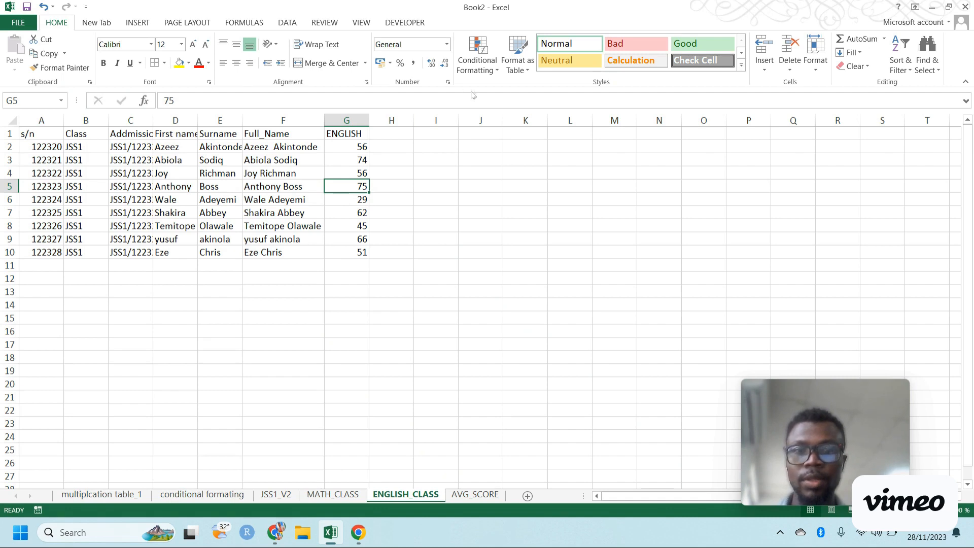
pyautogui.click(552, 62)
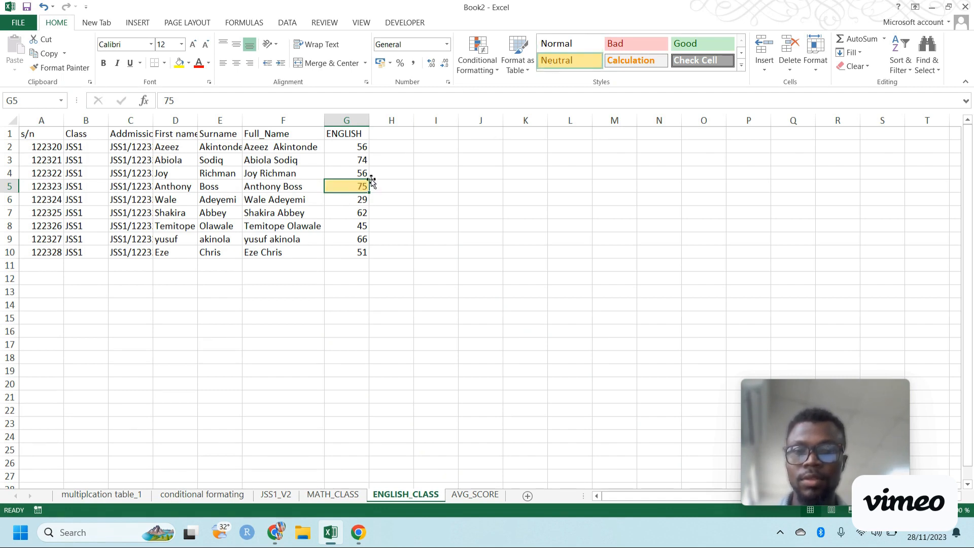
# Give the updated English score in AVG_SCORE H9 the Neutral style, then go to MATH_CLASS
pyautogui.click(467, 496)
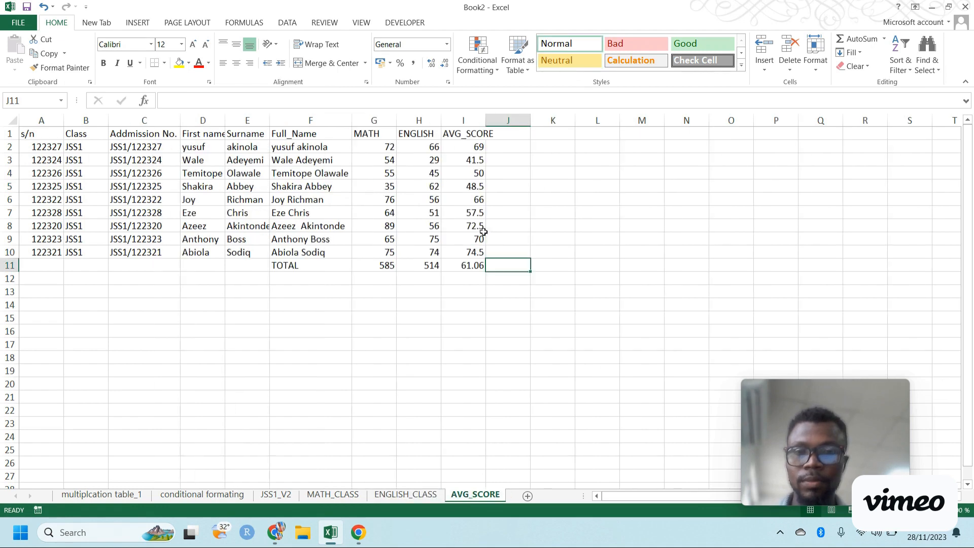
pyautogui.click(430, 239)
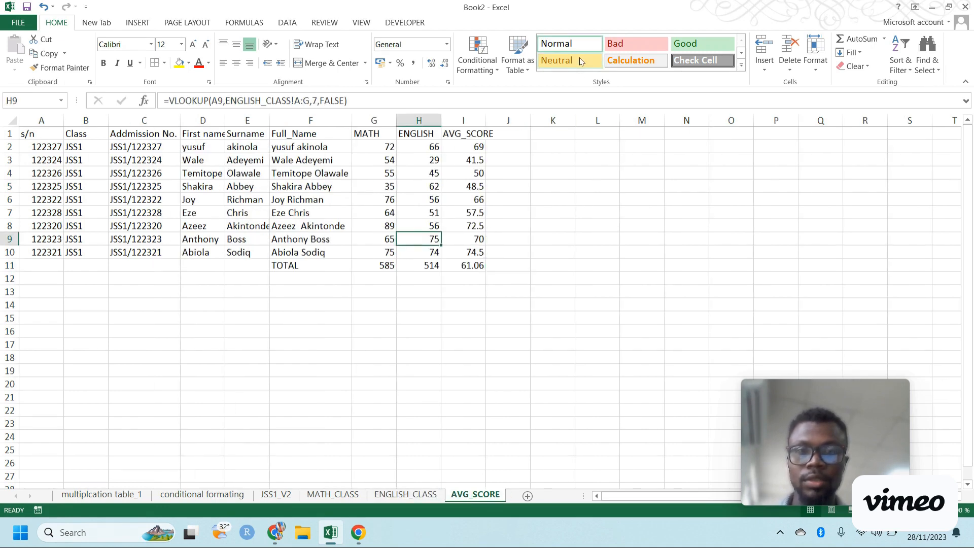
pyautogui.click(582, 61)
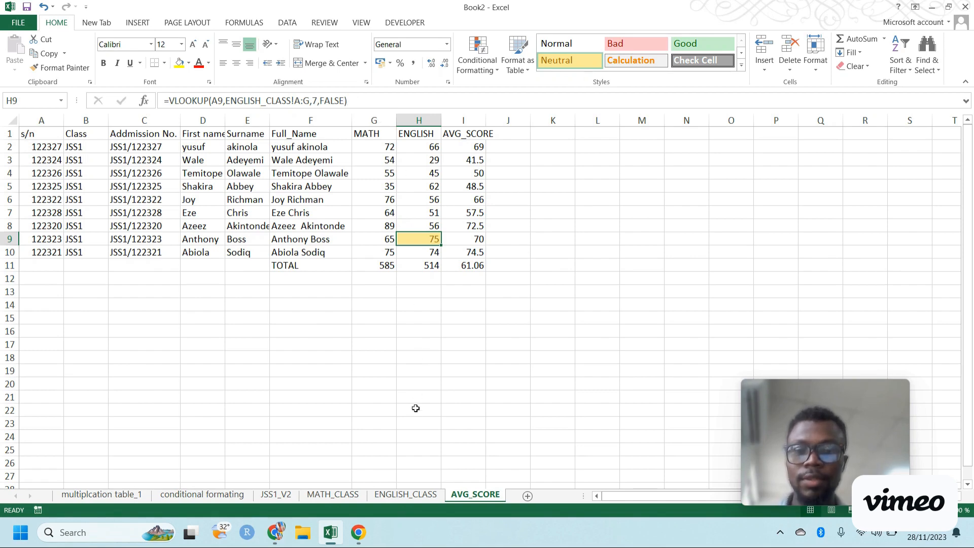
pyautogui.click(328, 496)
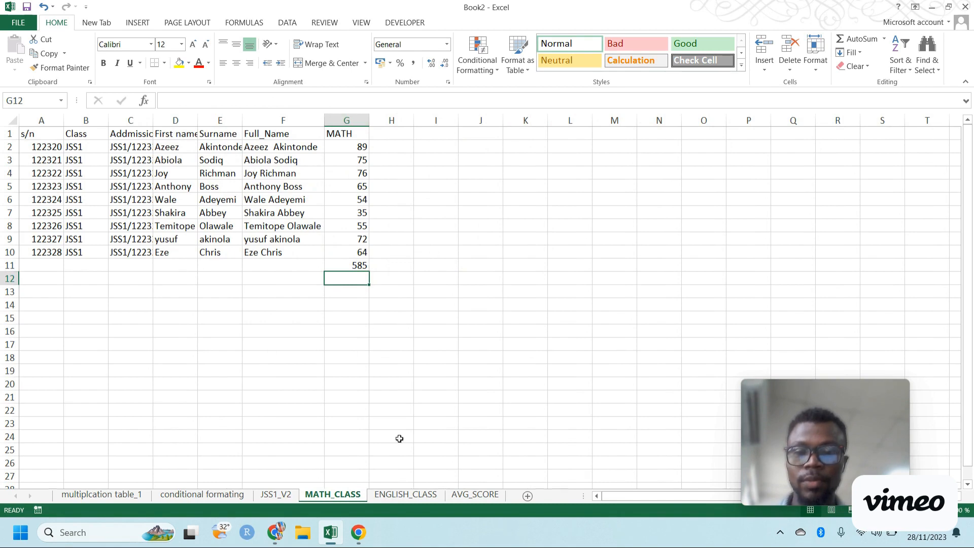
# Change the first MATH score in MATH_CLASS G2 from 89 to 45
pyautogui.click(480, 495)
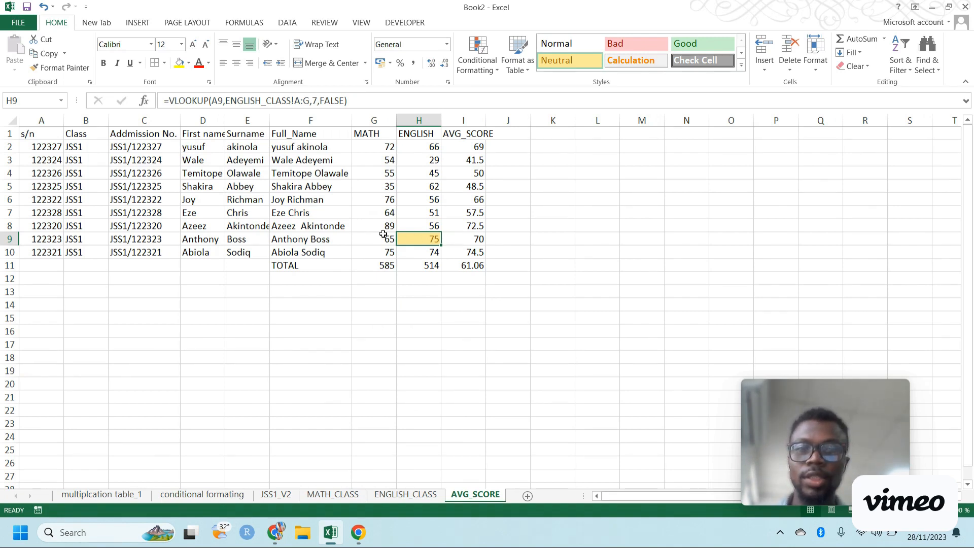
pyautogui.click(333, 495)
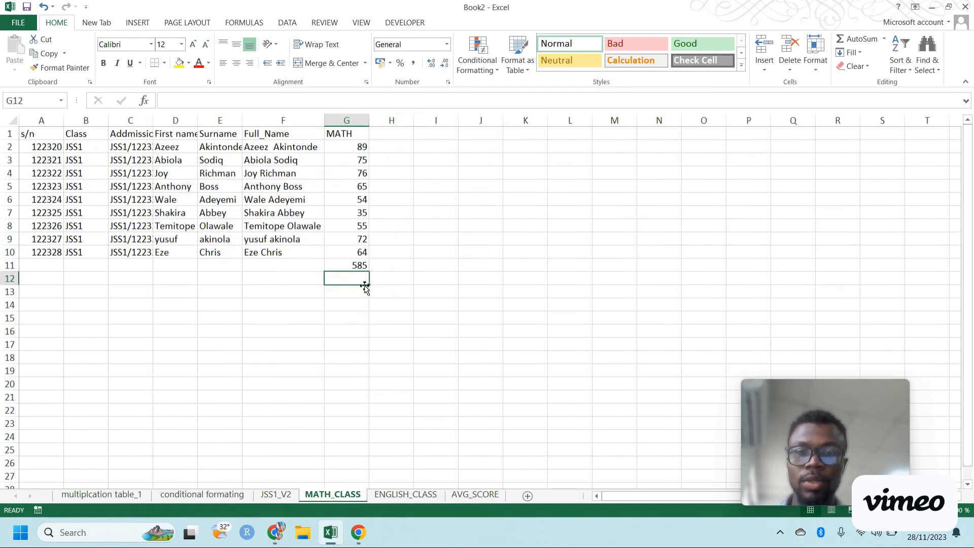
pyautogui.click(355, 148)
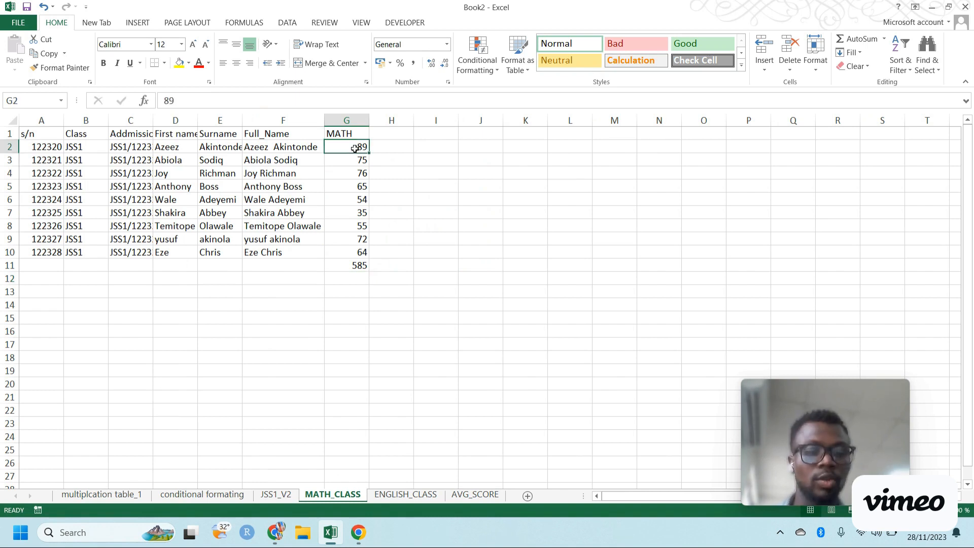
pyautogui.write('45')
pyautogui.press('Return')
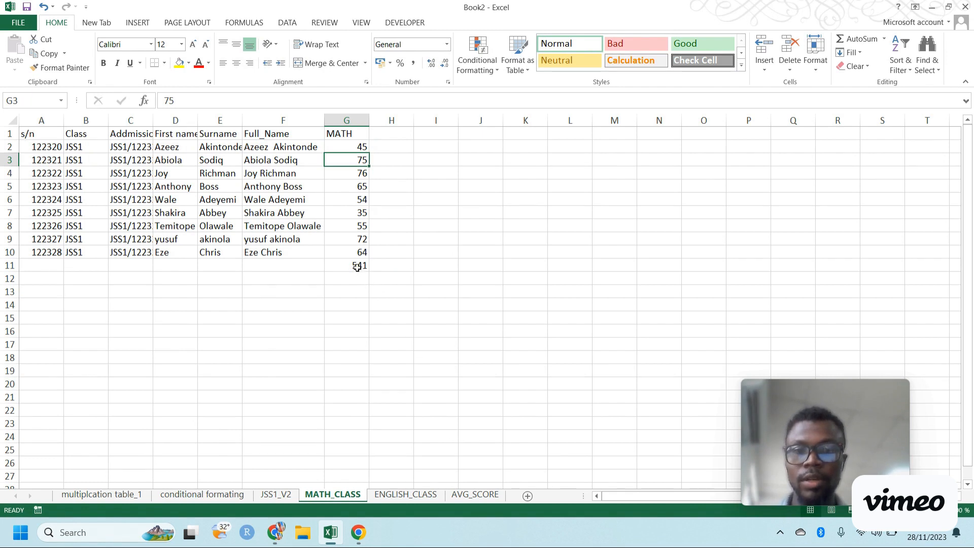
# Give the math score in AVG_SCORE G8 the pink Bad cell style
pyautogui.click(473, 498)
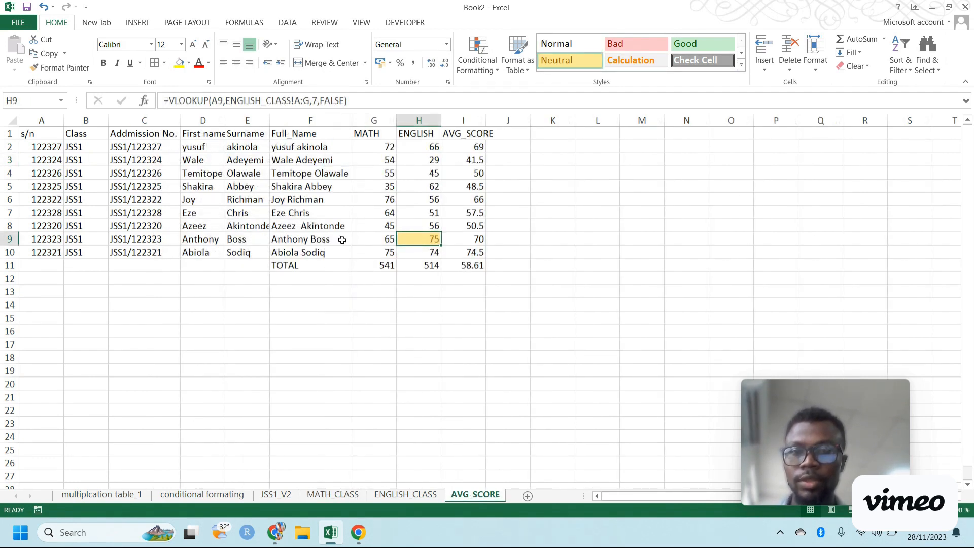
pyautogui.click(370, 224)
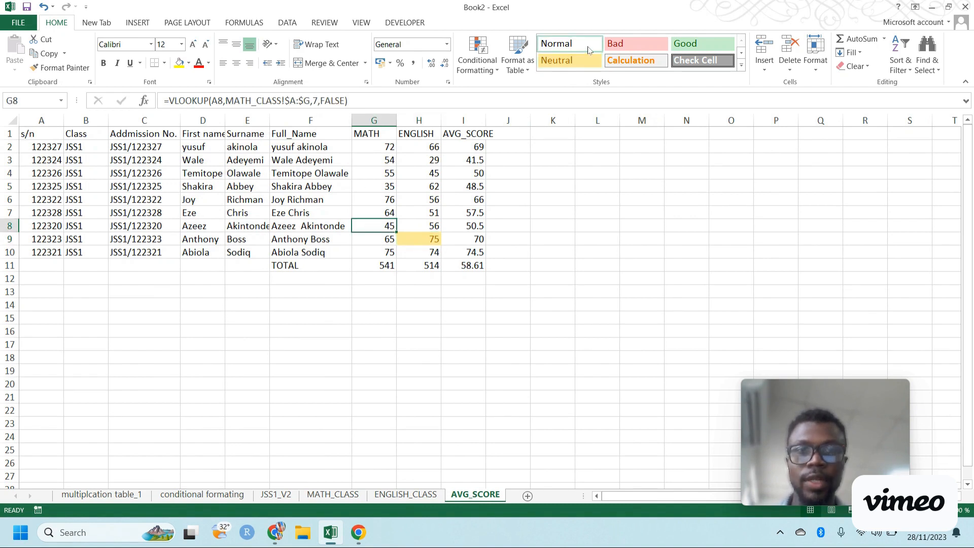
pyautogui.click(614, 47)
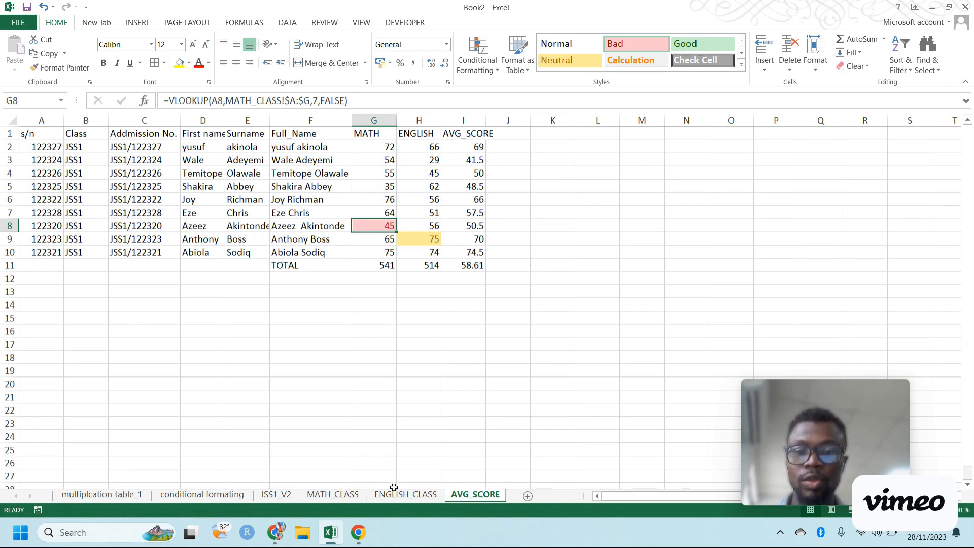
pyautogui.click(330, 496)
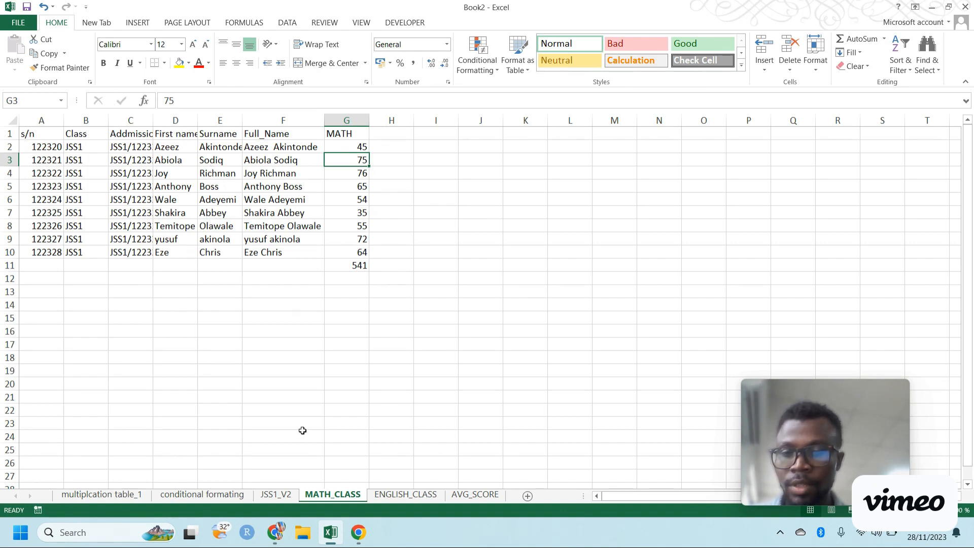
# Enter 25 in place of 35 in MATH_CLASS G7 and check the student's new average
pyautogui.click(463, 503)
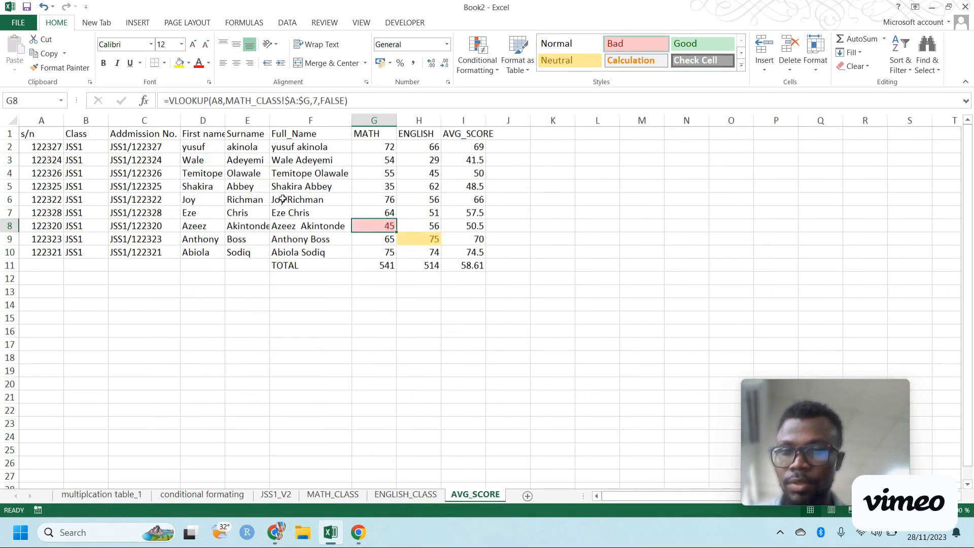
pyautogui.click(306, 188)
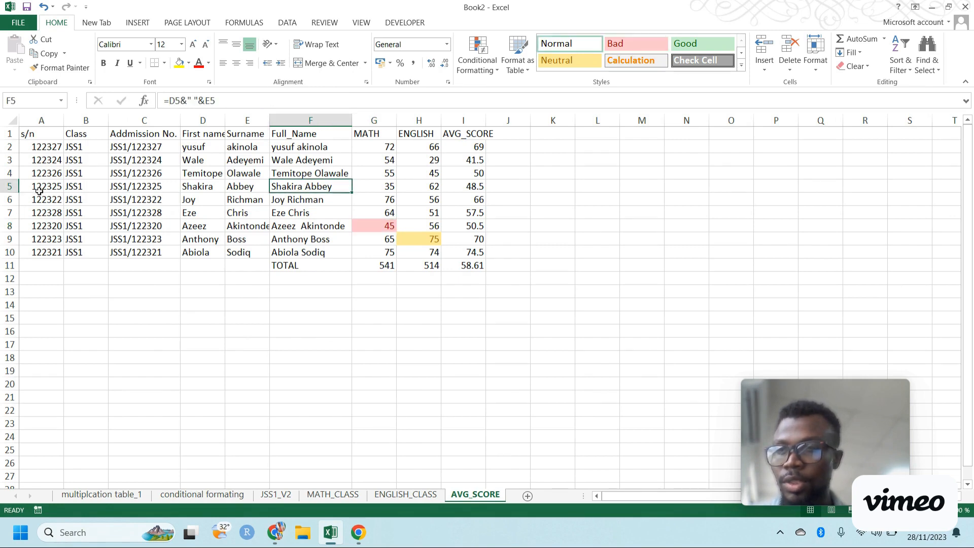
pyautogui.click(333, 496)
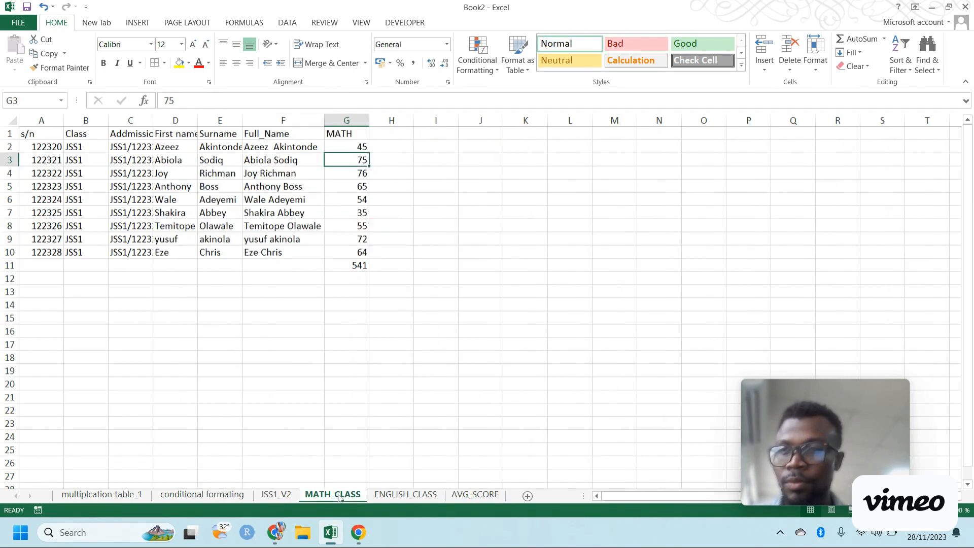
pyautogui.click(4, 213)
pyautogui.click(336, 215)
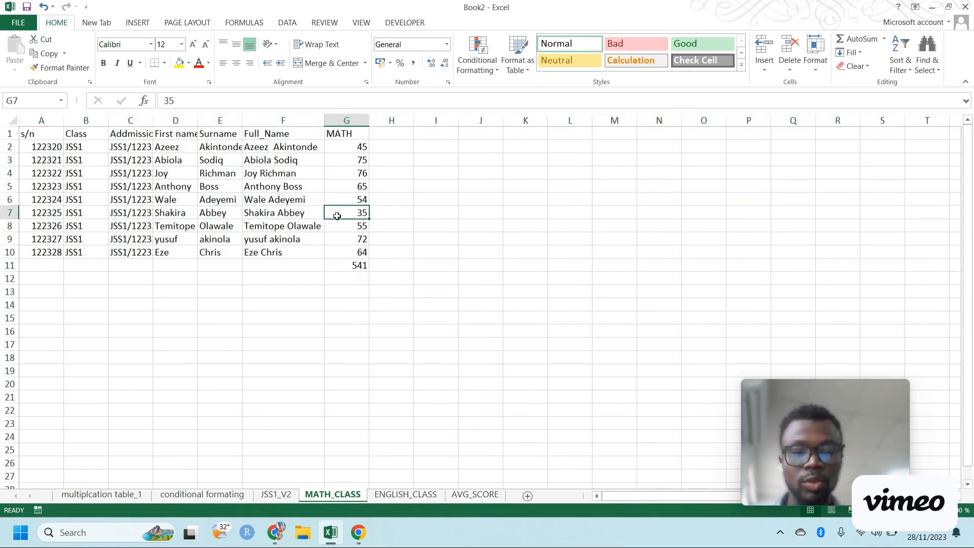
pyautogui.write('25')
pyautogui.press('Return')
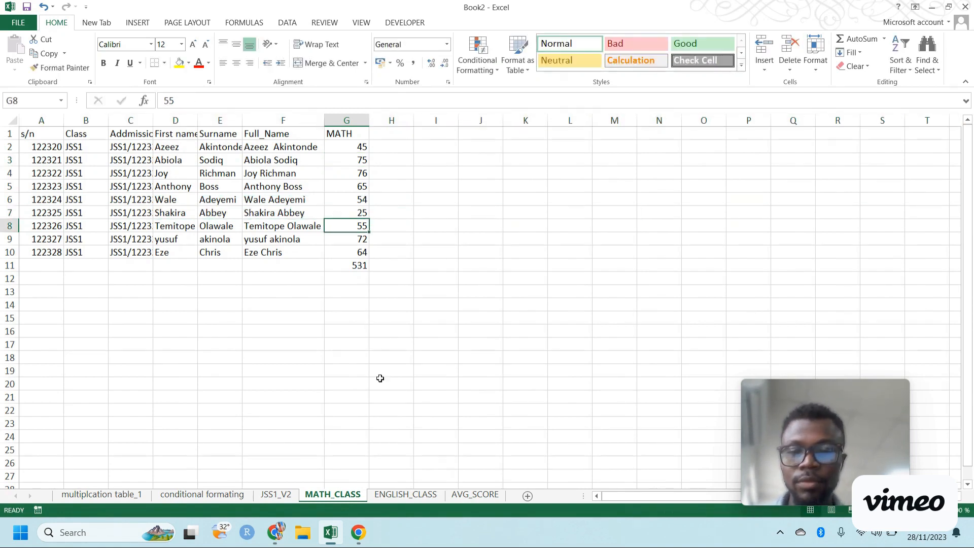
pyautogui.click(475, 495)
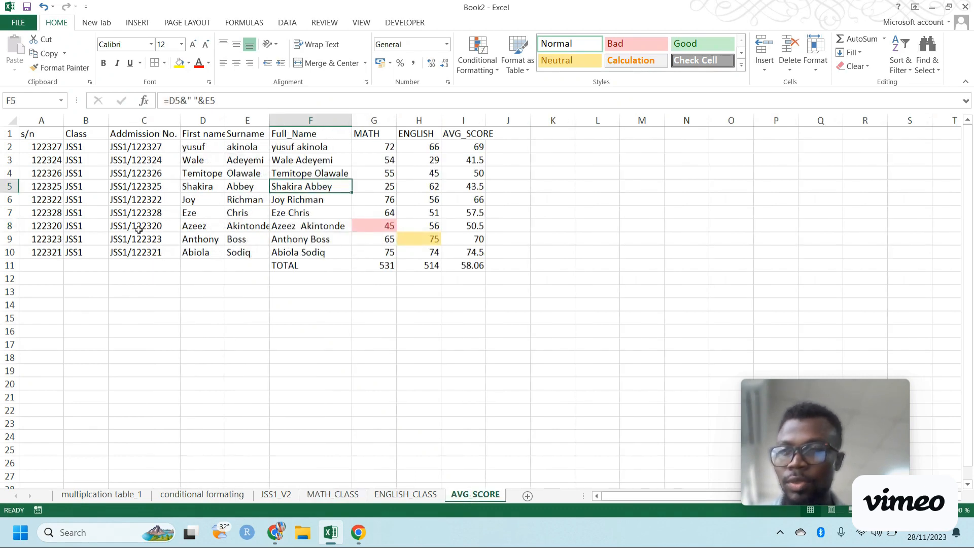
pyautogui.click(9, 187)
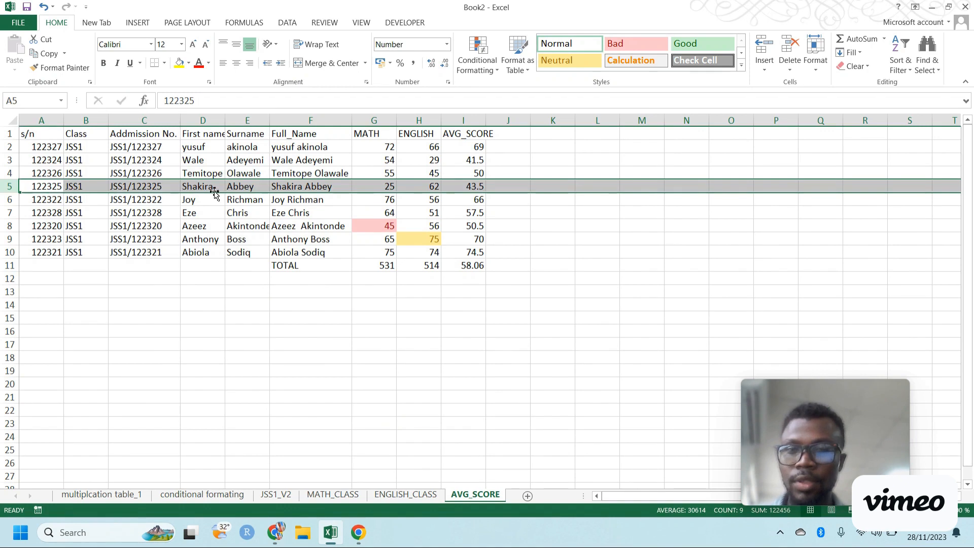
# Change the MATH score in MATH_CLASS G6 from 54 to 41
pyautogui.click(367, 163)
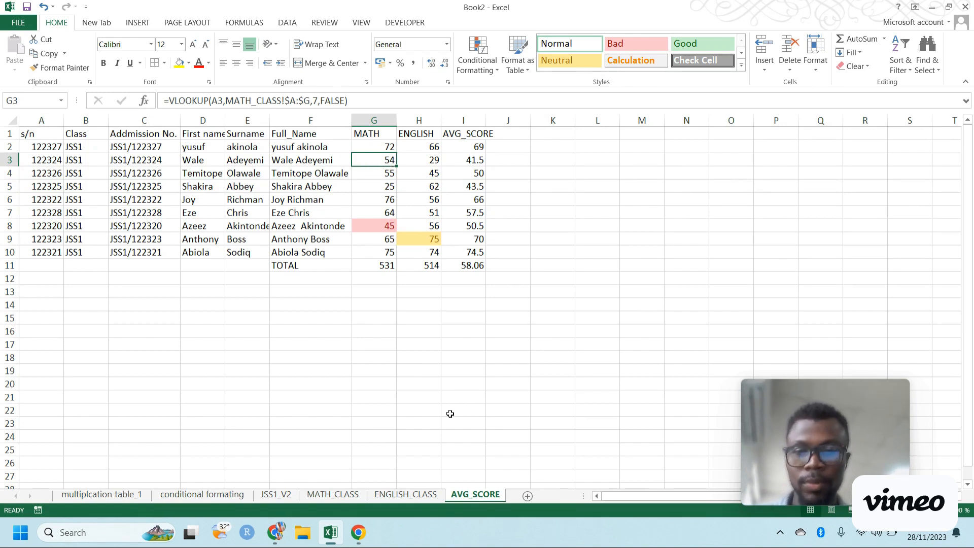
pyautogui.click(339, 498)
pyautogui.click(10, 199)
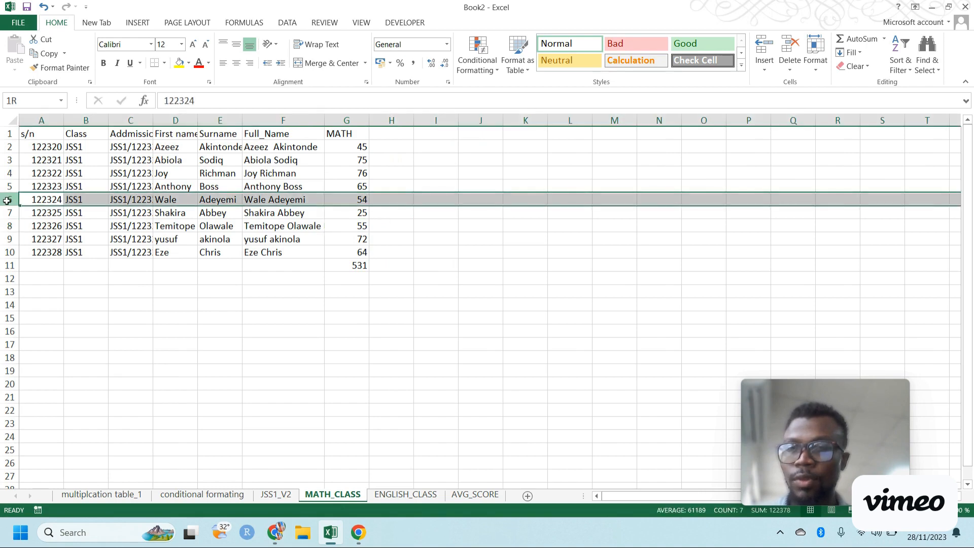
pyautogui.click(352, 201)
pyautogui.write('41')
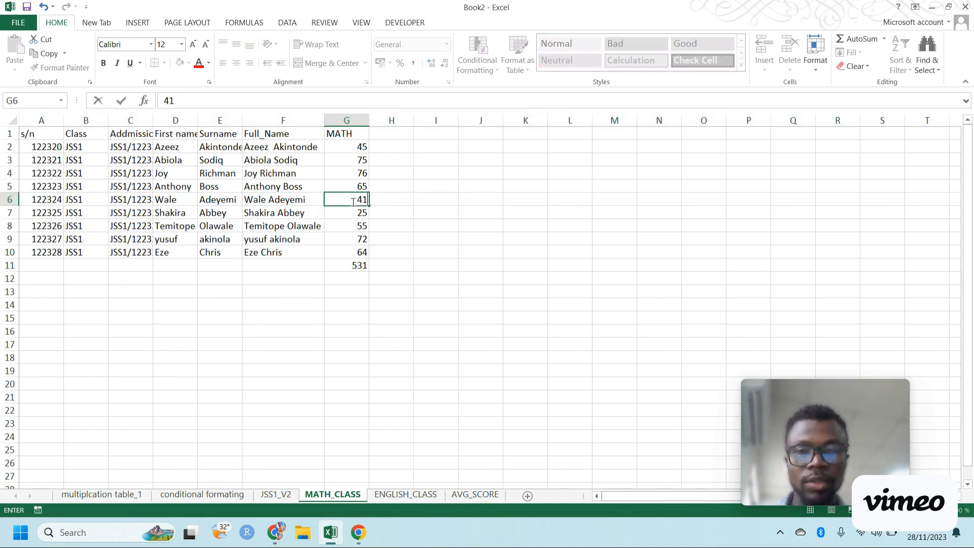
pyautogui.press('Return')
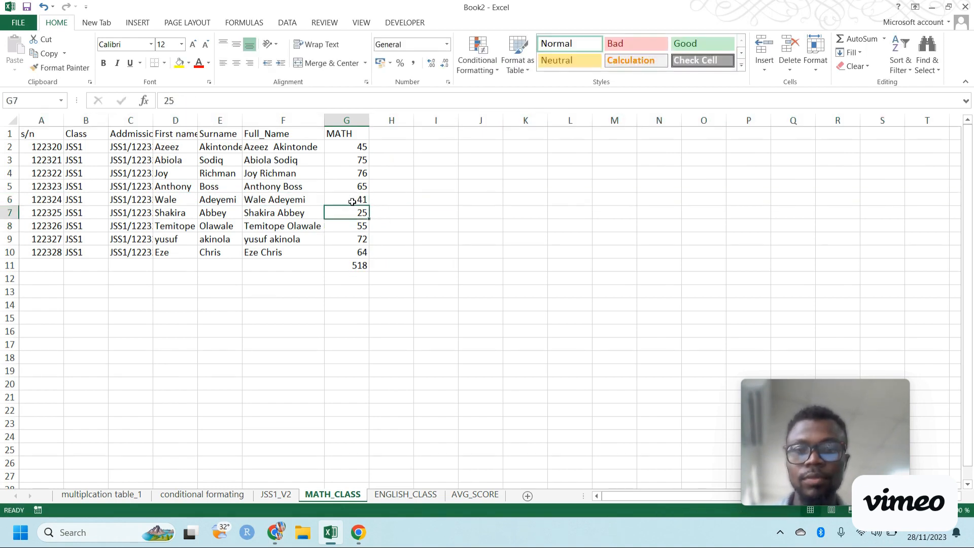
# Back on AVG_SCORE, select the score table G2:I11
pyautogui.click(470, 497)
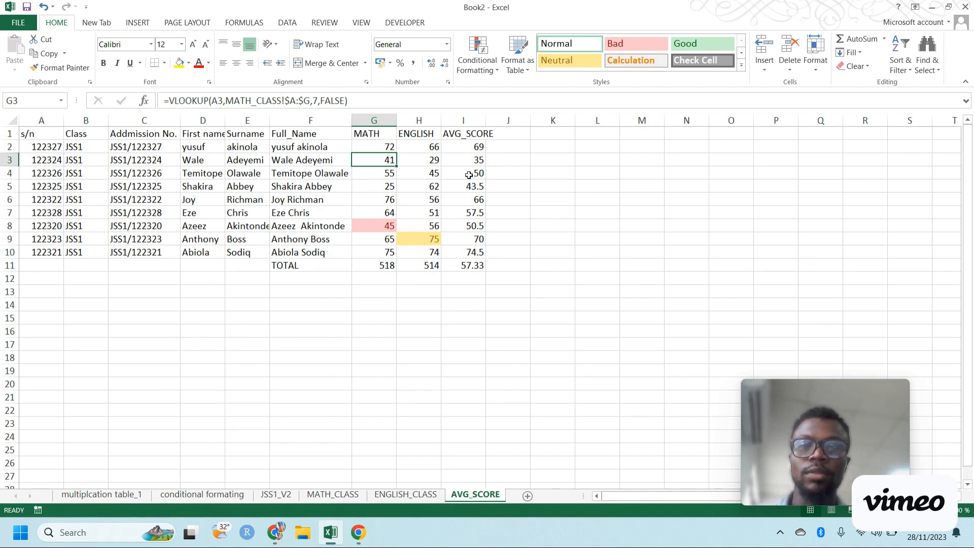
pyautogui.click(366, 147)
pyautogui.moveTo(366, 148); pyautogui.dragTo(475, 266)
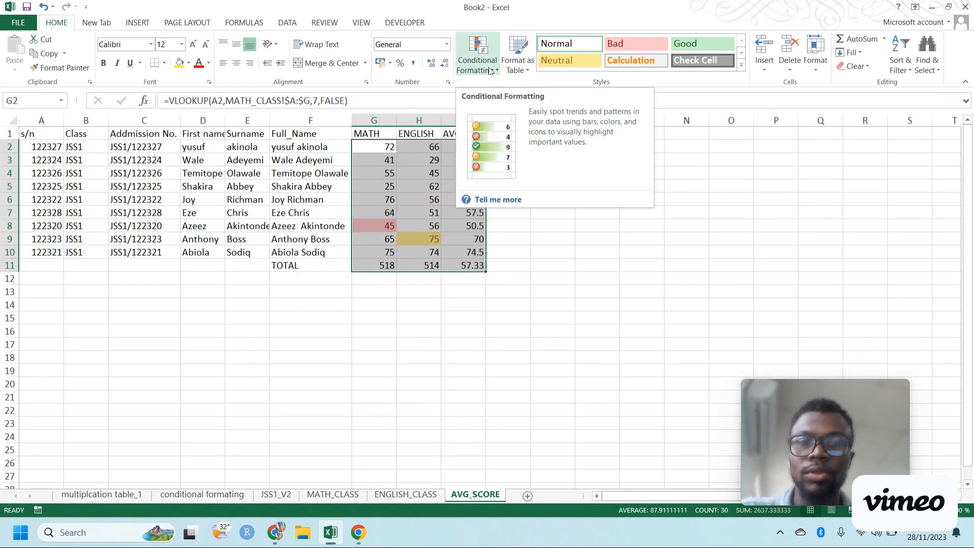
# Reset the score table to Normal style, widen column I, and enter EXCELLENT in O2
pyautogui.click(548, 48)
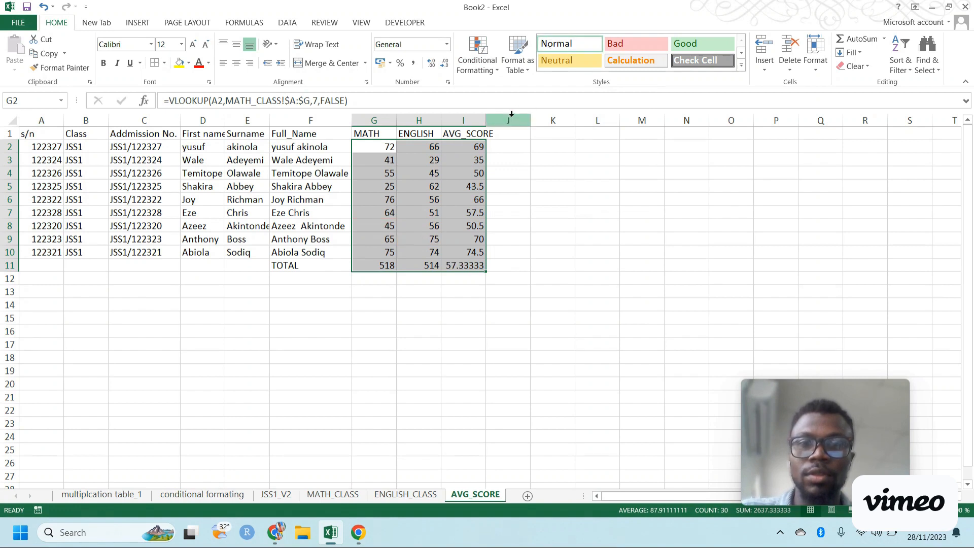
pyautogui.moveTo(487, 119); pyautogui.dragTo(502, 119)
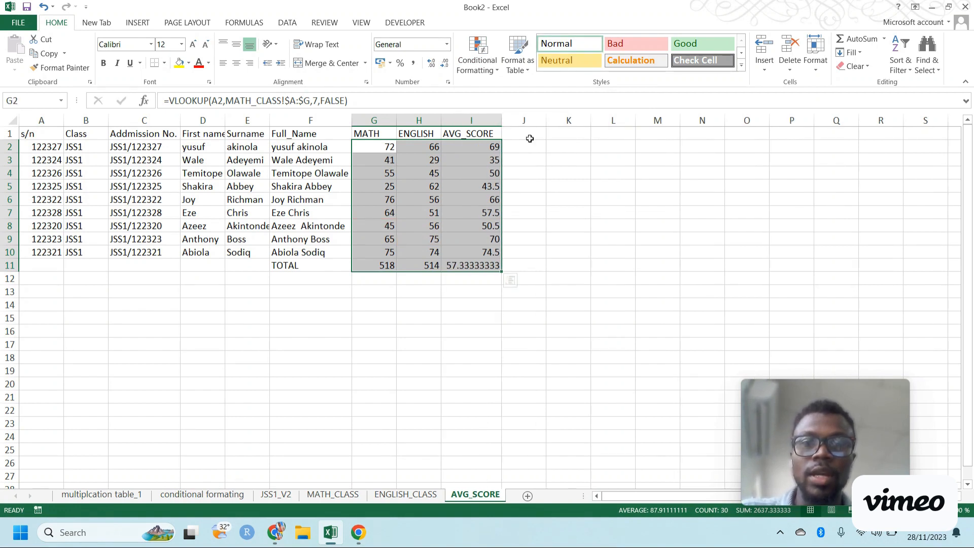
pyautogui.click(747, 151)
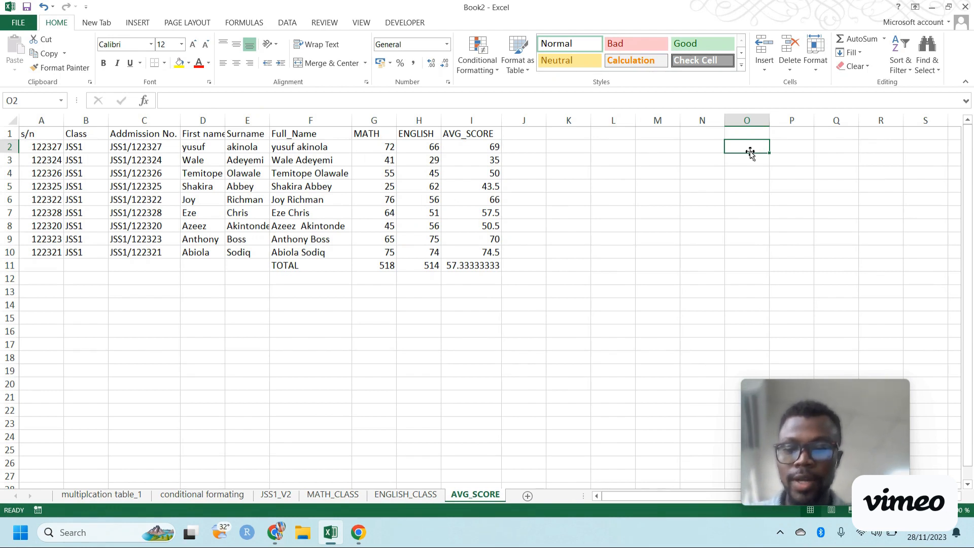
pyautogui.write('EXCELLENT')
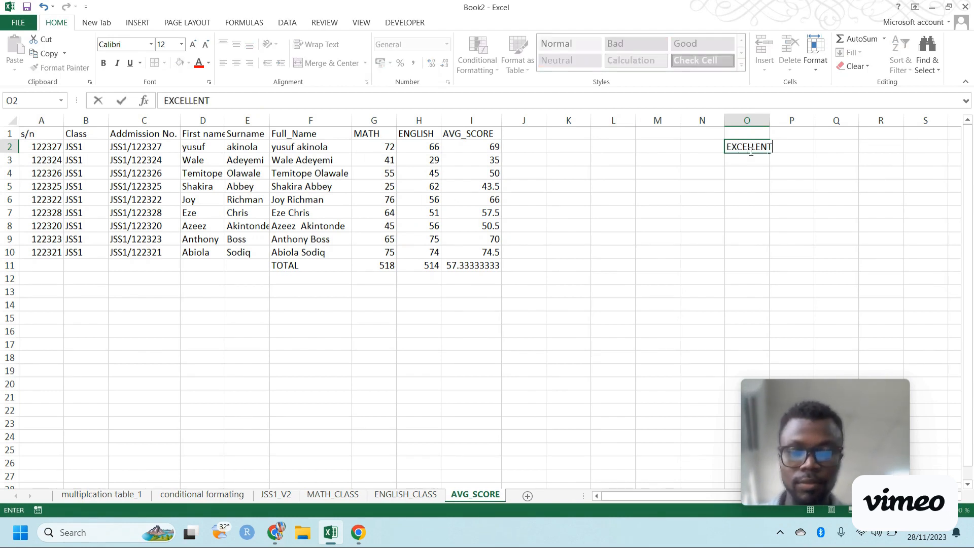
pyautogui.press('Return')
# Enter PASS in O3, replacing a mistyped GOOD, and FAIL in O4
pyautogui.write('GOOD')
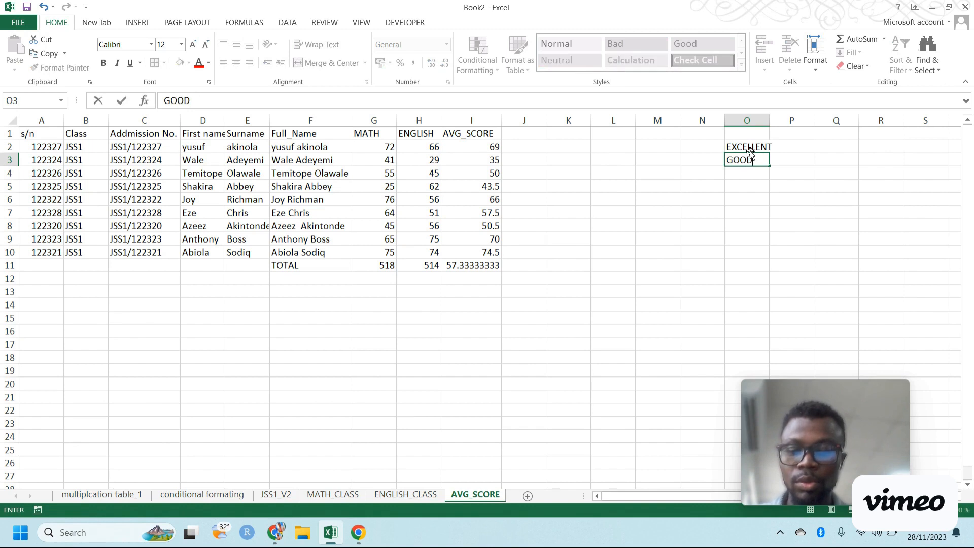
pyautogui.press('Return')
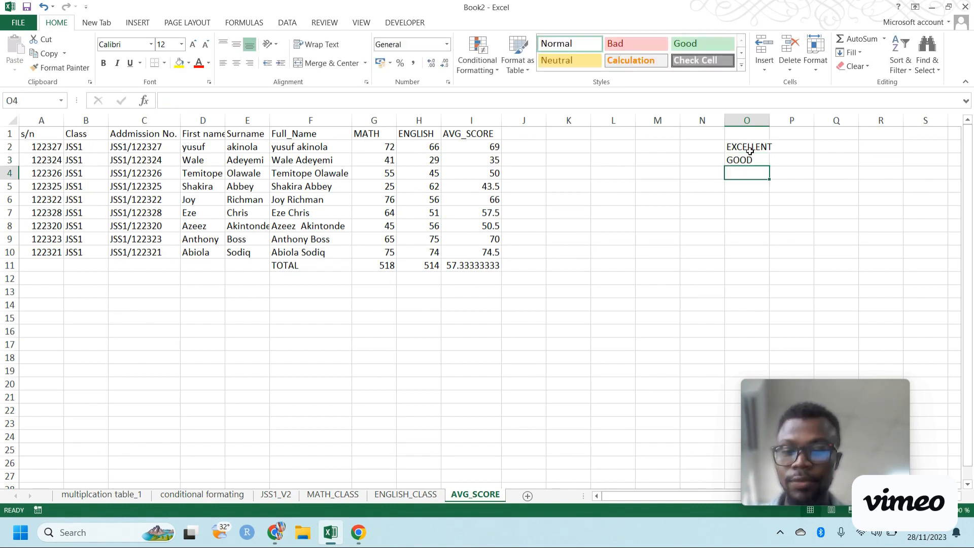
pyautogui.click(751, 155)
pyautogui.write('PASS')
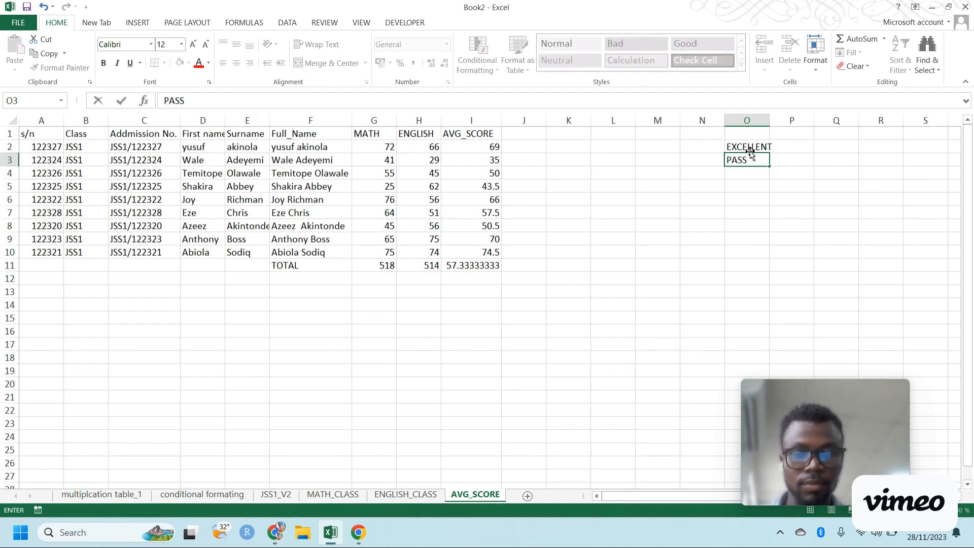
pyautogui.press('Return')
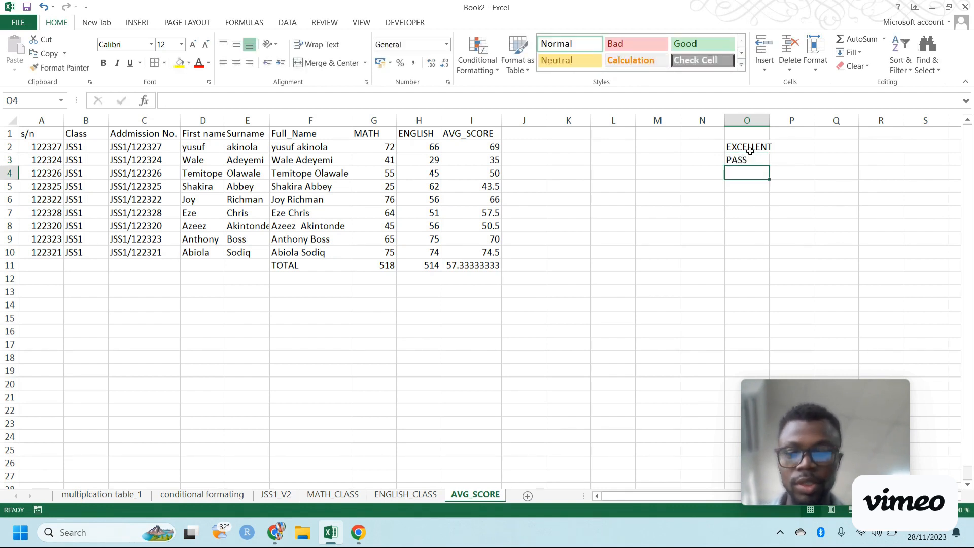
pyautogui.write('FAIL')
pyautogui.press('Return')
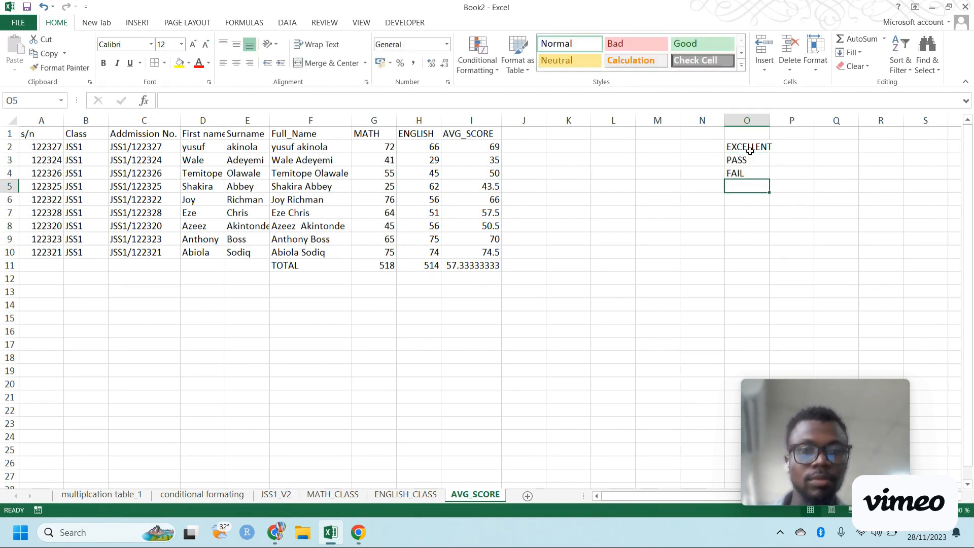
pyautogui.click(791, 148)
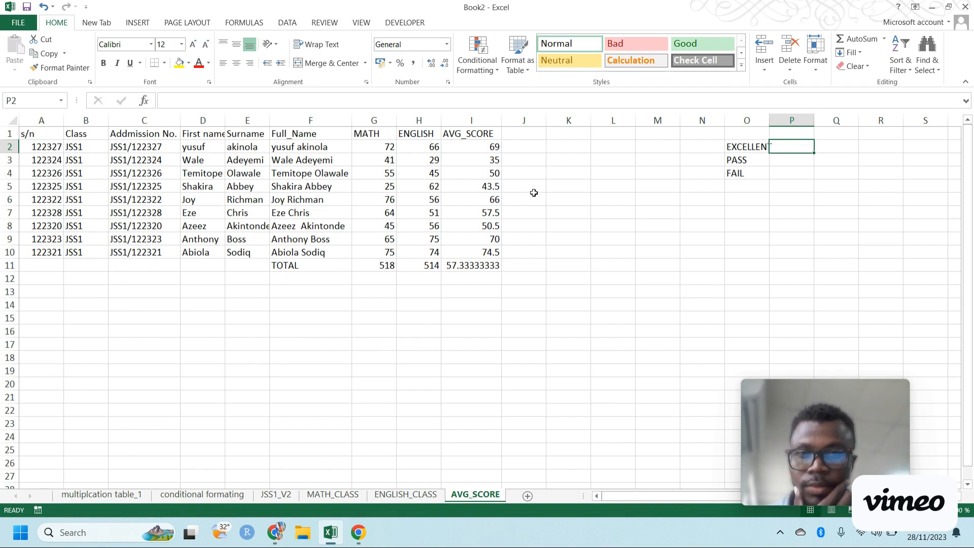
pyautogui.click(486, 122)
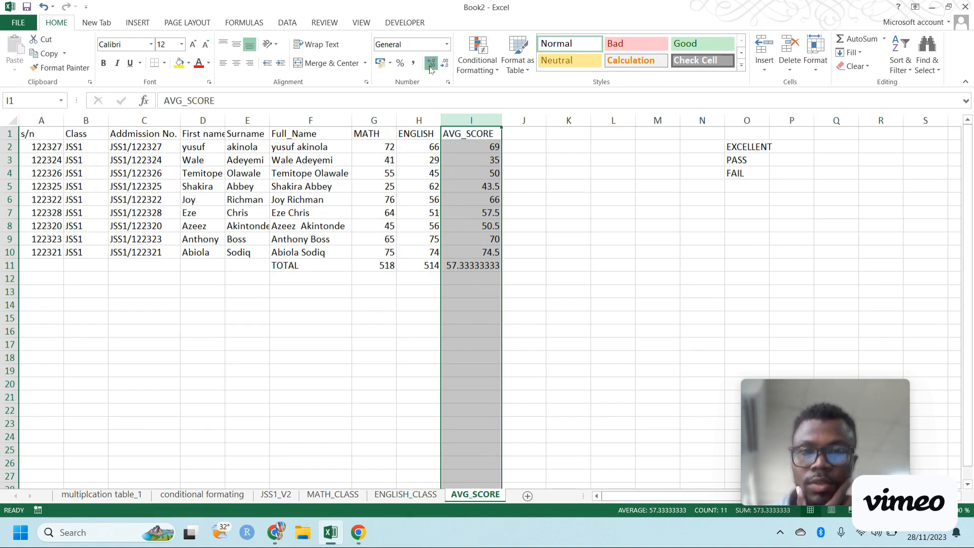
# Reduce the decimals of the overall average in I11 so it shows 57.33
pyautogui.click(469, 145)
pyautogui.click(480, 269)
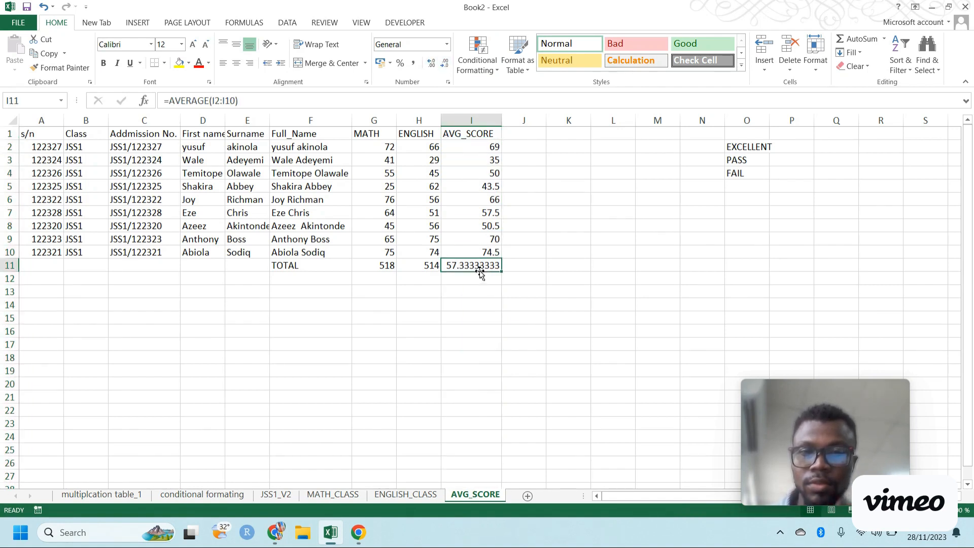
pyautogui.click(446, 64)
pyautogui.click(446, 64)
pyautogui.click(446, 64)
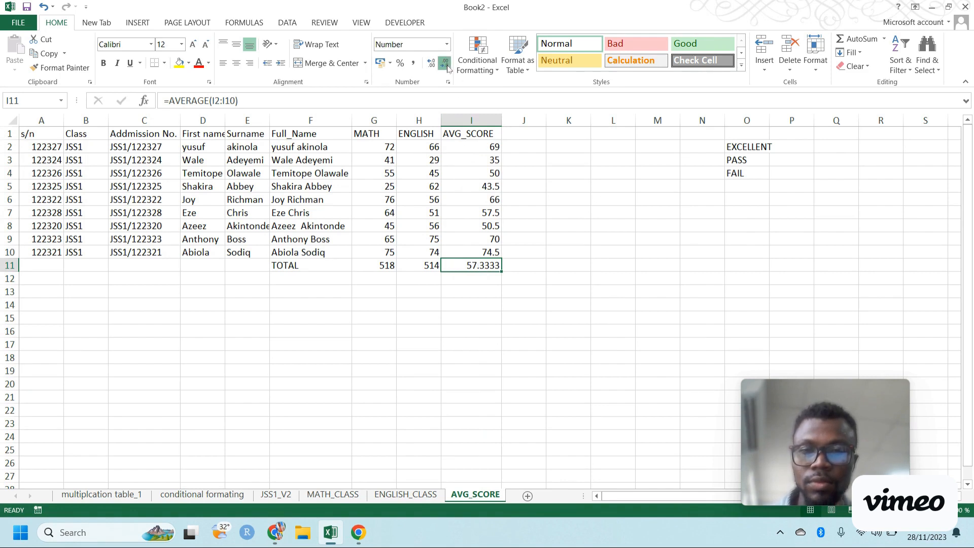
pyautogui.click(446, 64)
pyautogui.click(445, 64)
pyautogui.click(445, 64)
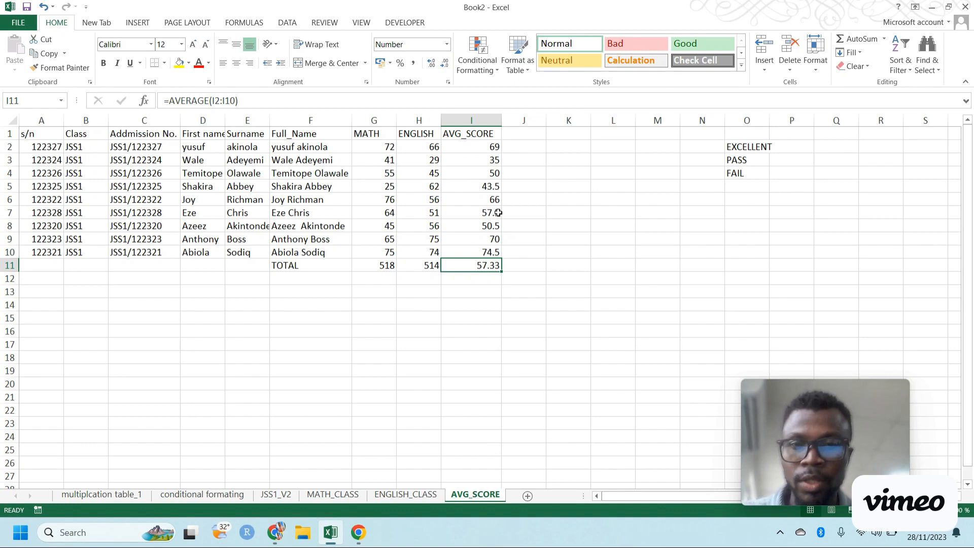
# Set the MATH score in MATH_CLASS G2 to 89
pyautogui.click(333, 495)
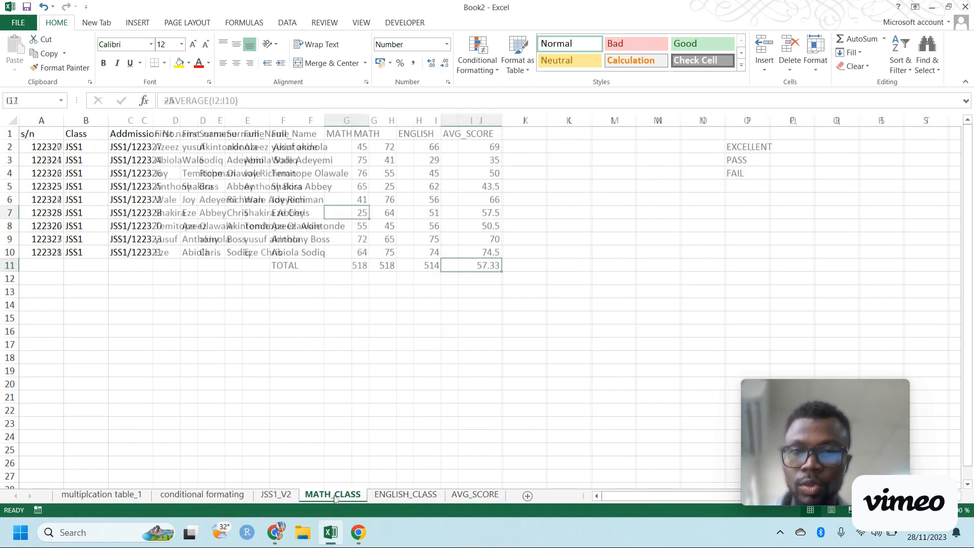
pyautogui.click(351, 151)
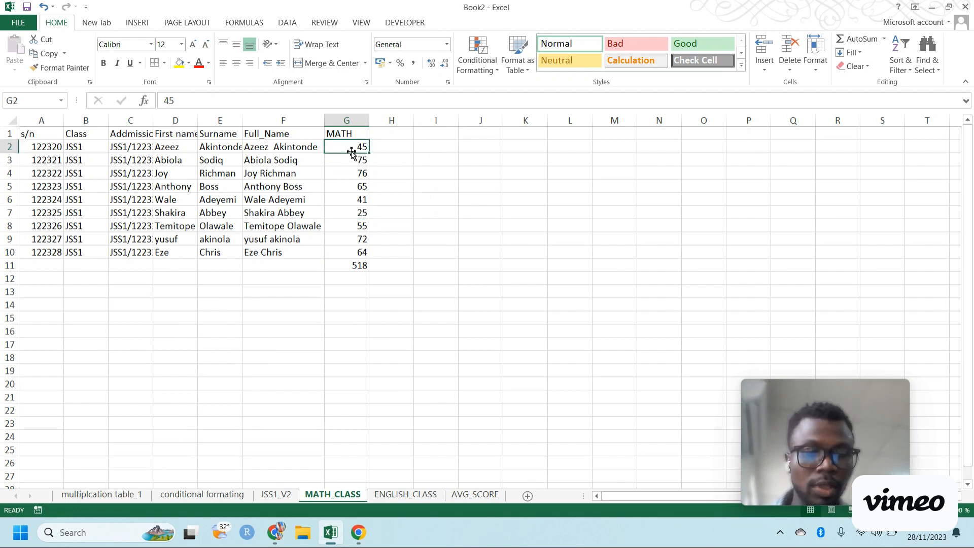
pyautogui.write('89')
pyautogui.press('Return')
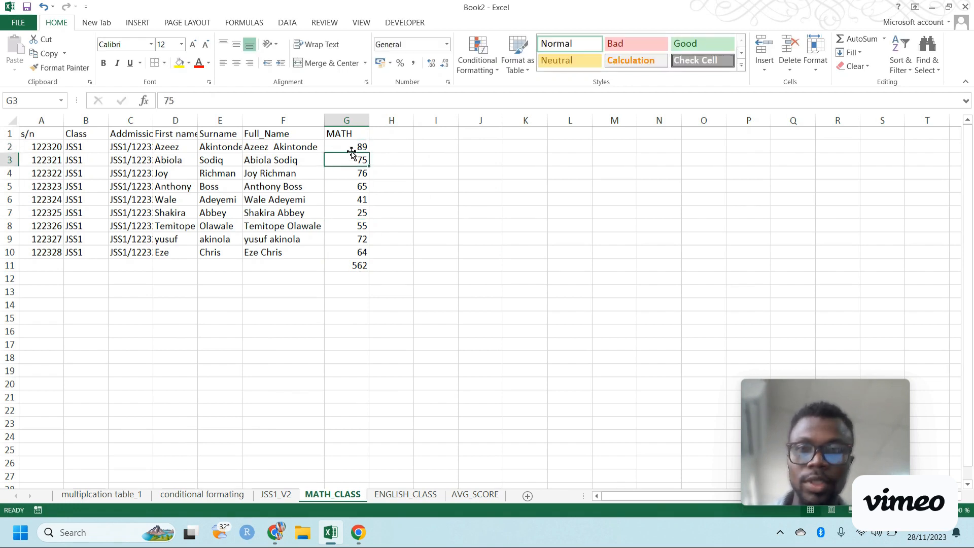
# Edit the English score in ENGLISH_CLASS G2 to 65, then view AVG_SCORE
pyautogui.click(389, 500)
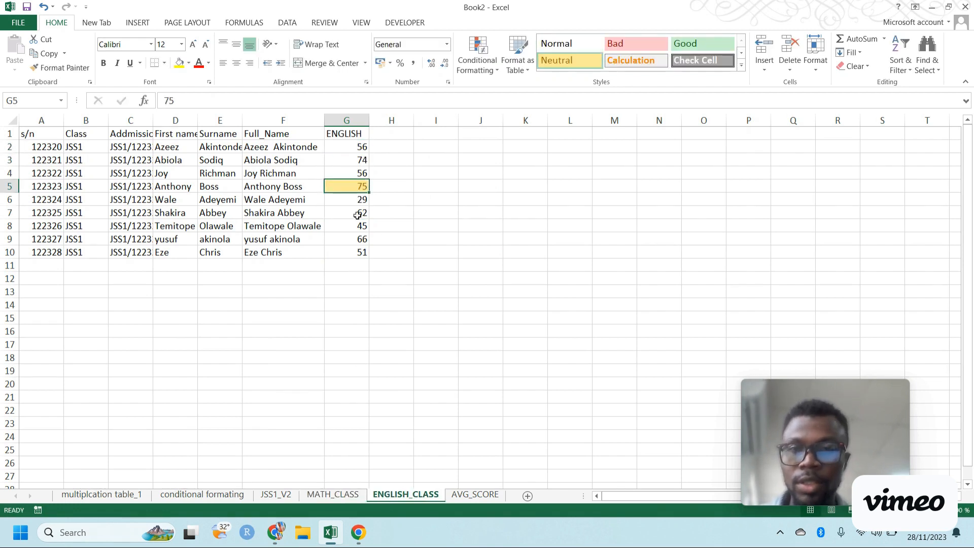
pyautogui.click(344, 149)
pyautogui.doubleClick(344, 149)
pyautogui.write('6')
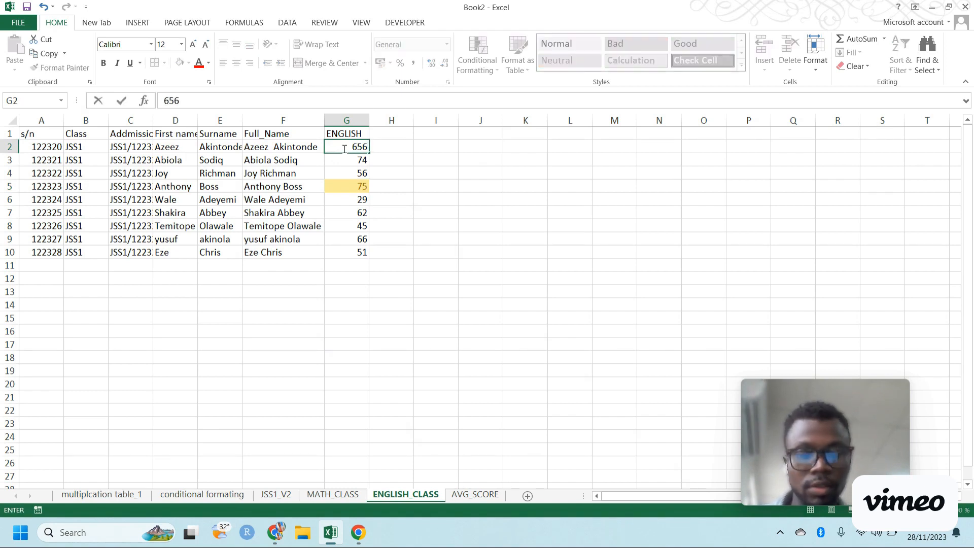
pyautogui.press('BackSpace')
pyautogui.press('Return')
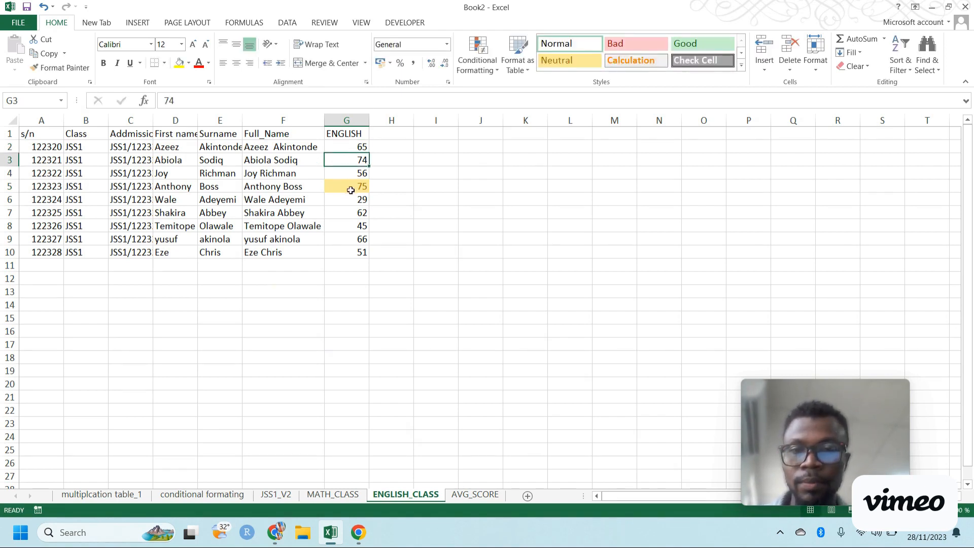
pyautogui.click(324, 494)
pyautogui.click(475, 494)
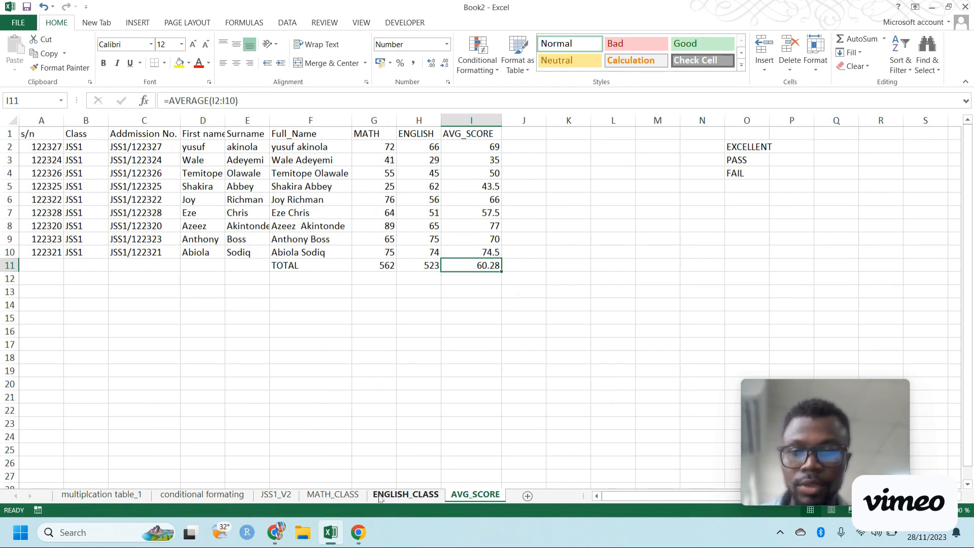
# Enter English scores 89 in G2 and 34 in G7 on ENGLISH_CLASS, then check AVG_SCORE
pyautogui.click(333, 495)
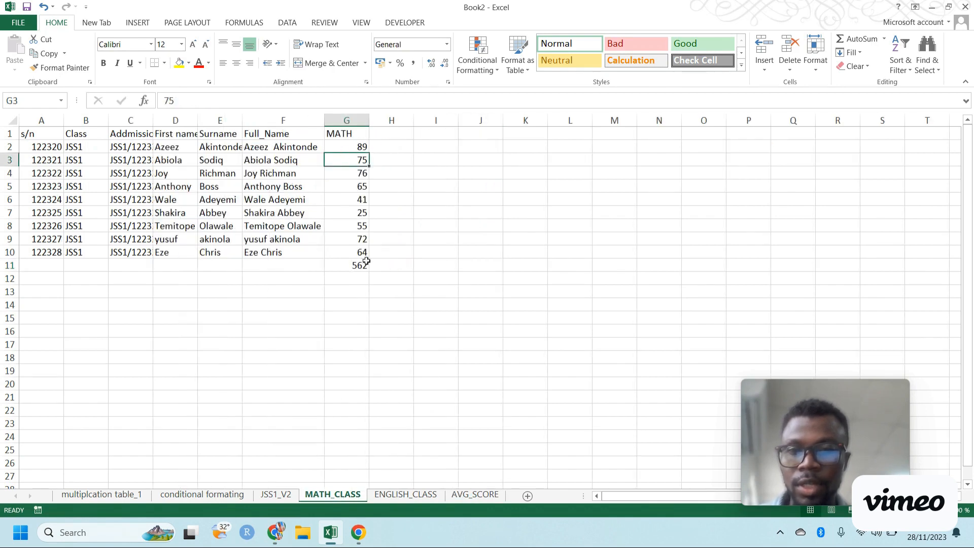
pyautogui.click(406, 495)
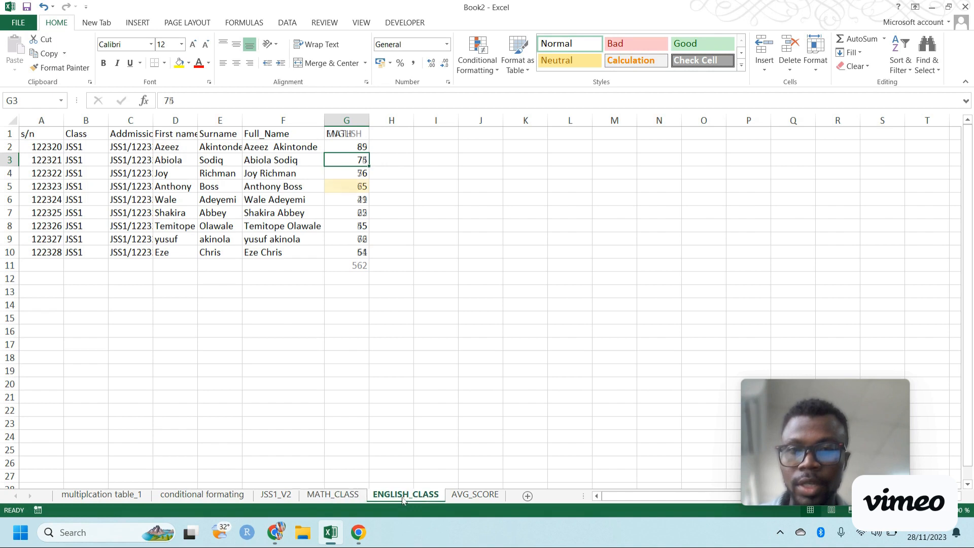
pyautogui.click(344, 147)
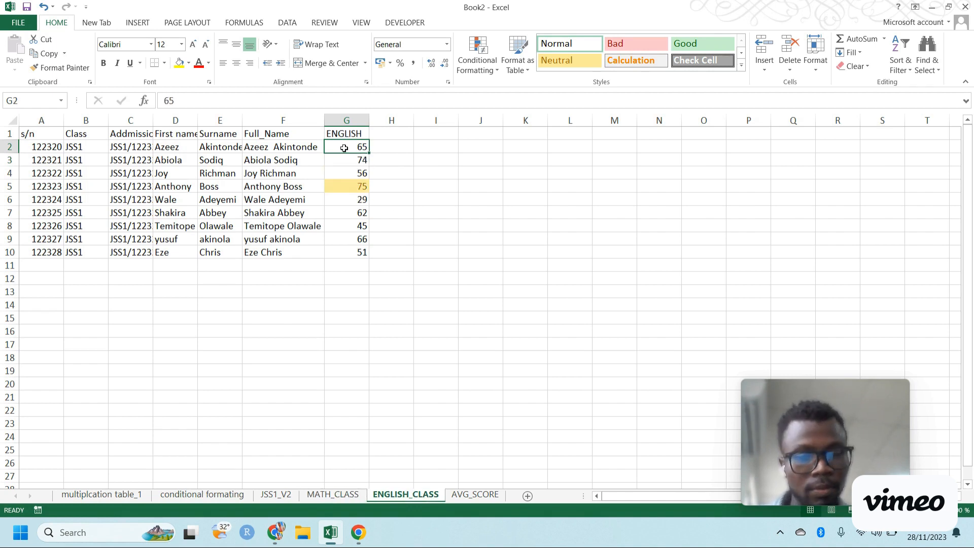
pyautogui.write('89')
pyautogui.press('BackSpace')
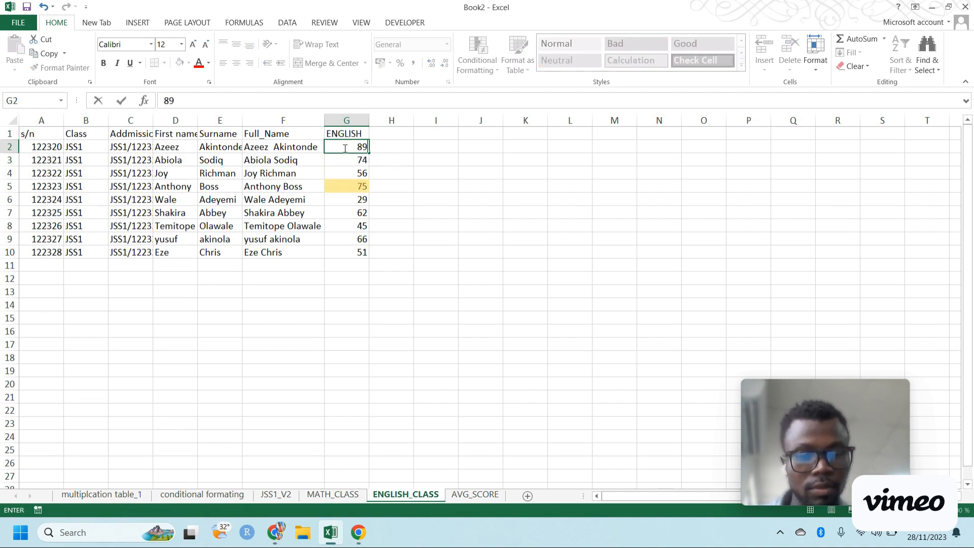
pyautogui.press('Return')
pyautogui.click(346, 212)
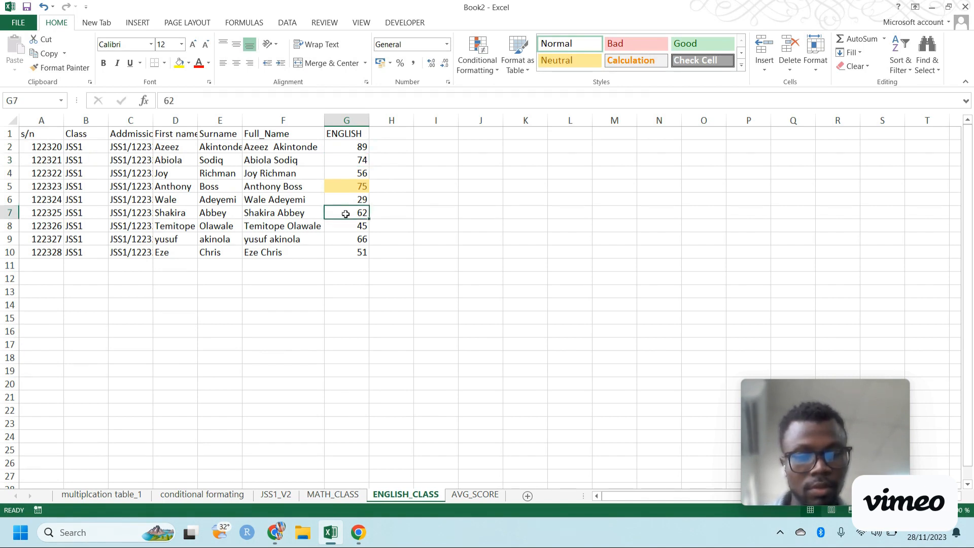
pyautogui.write('34')
pyautogui.press('Return')
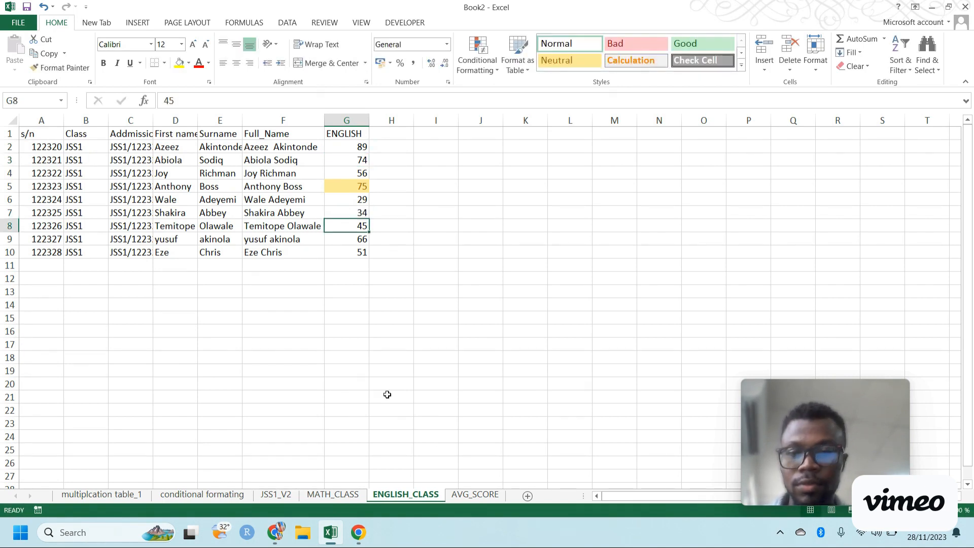
pyautogui.click(473, 497)
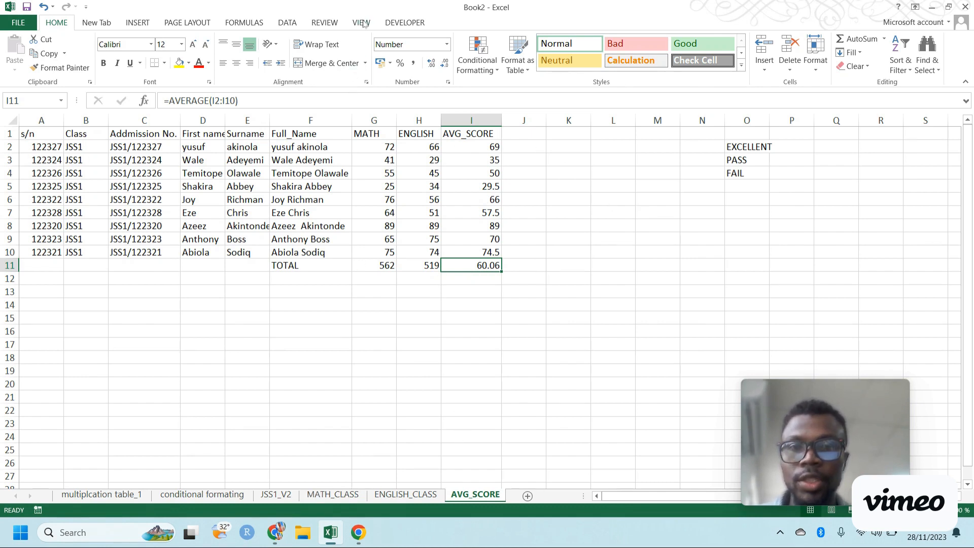
# Restore Excel to a left-side window and open a second workbook window on the right half
pyautogui.click(950, 7)
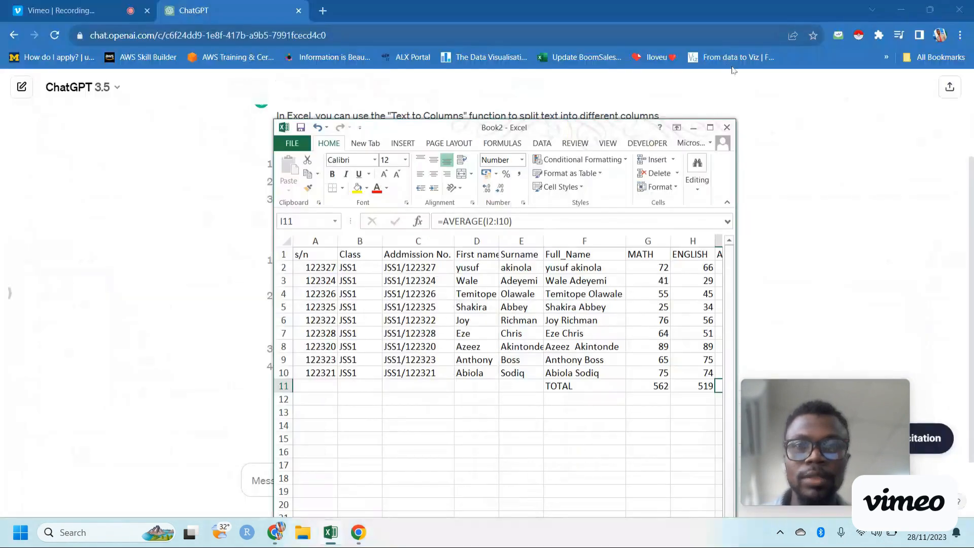
pyautogui.click(929, 6)
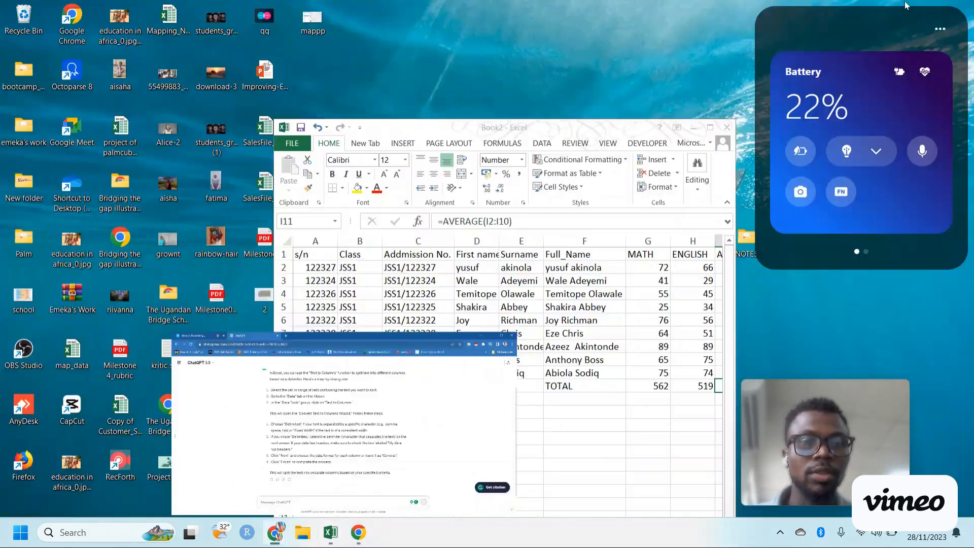
pyautogui.moveTo(472, 135); pyautogui.dragTo(307, 23)
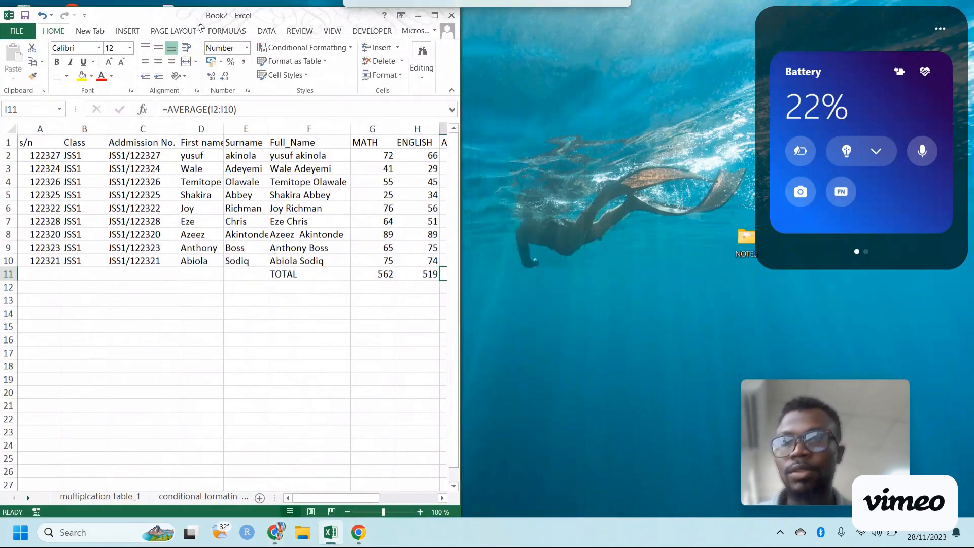
pyautogui.click(333, 31)
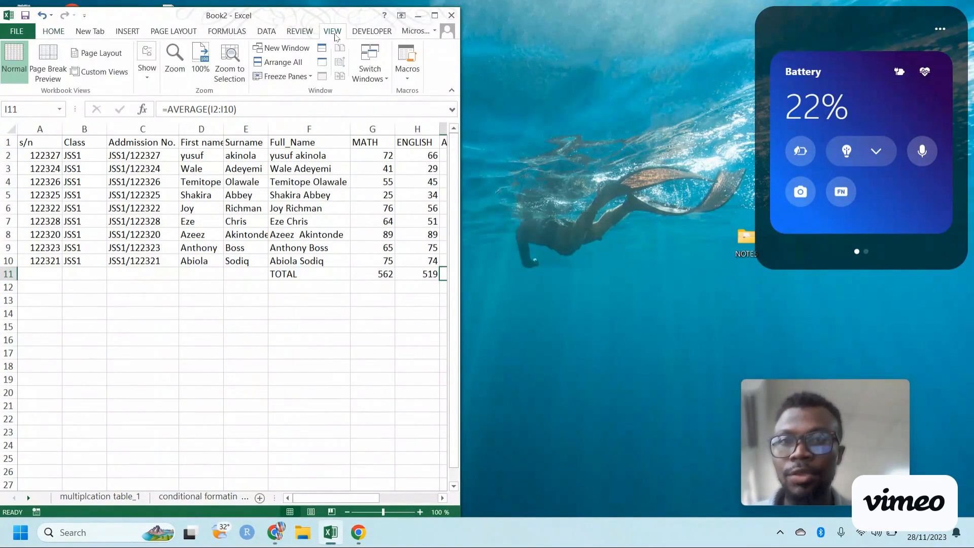
pyautogui.click(282, 48)
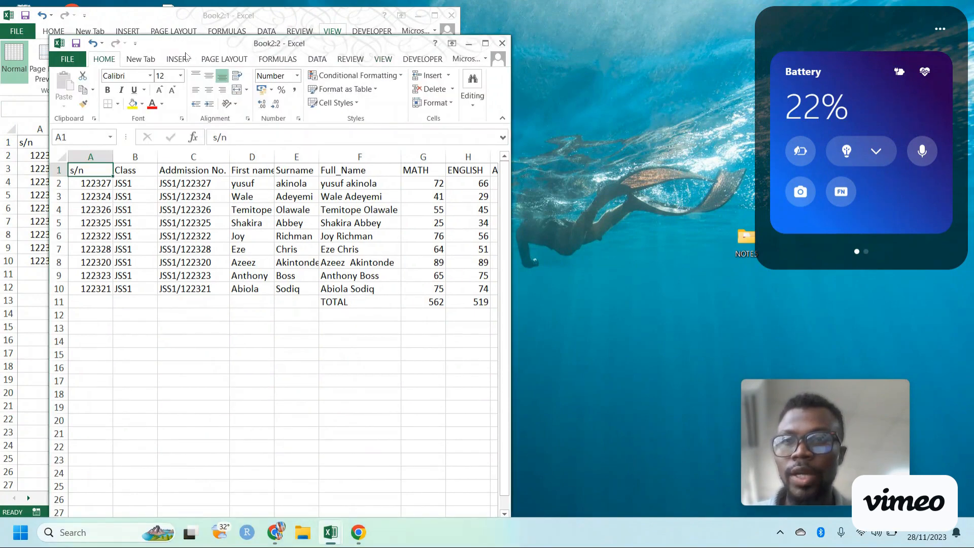
pyautogui.moveTo(182, 45); pyautogui.dragTo(607, 16)
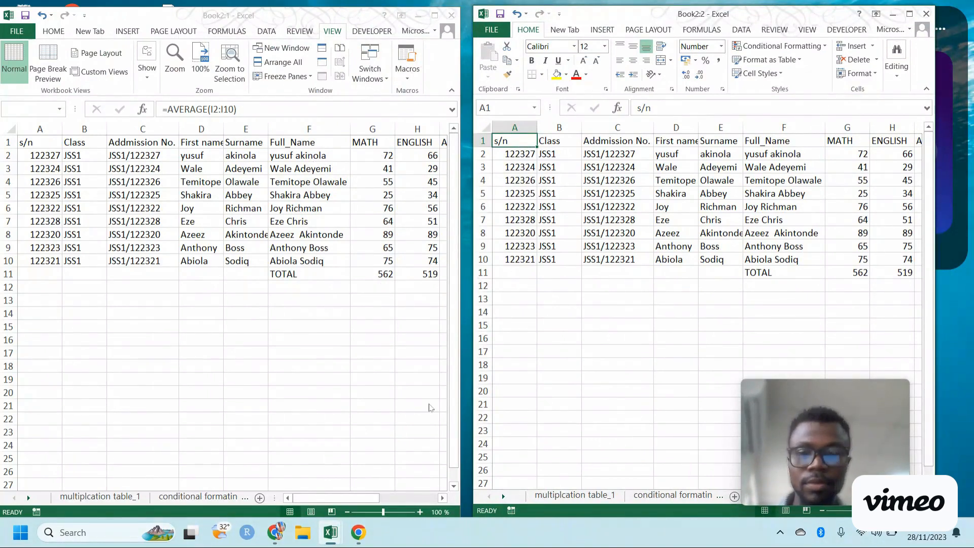
# Show MATH_CLASS in the left window and AVG_SCORE in the right window
pyautogui.click(233, 498)
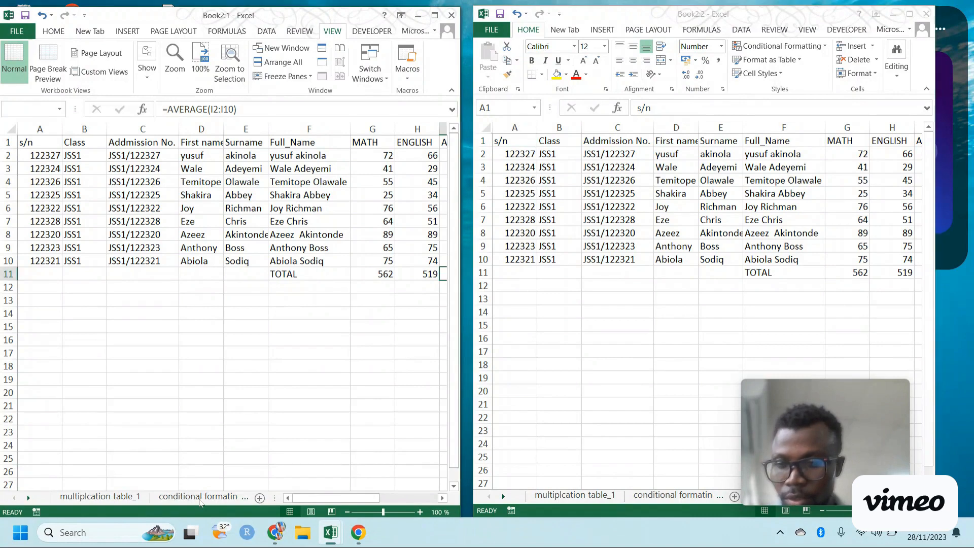
pyautogui.click(248, 500)
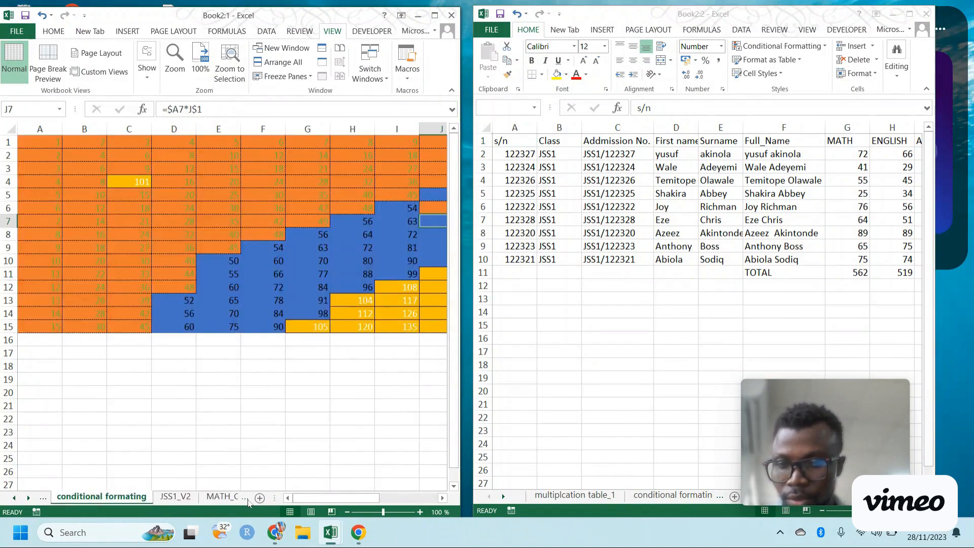
pyautogui.click(245, 501)
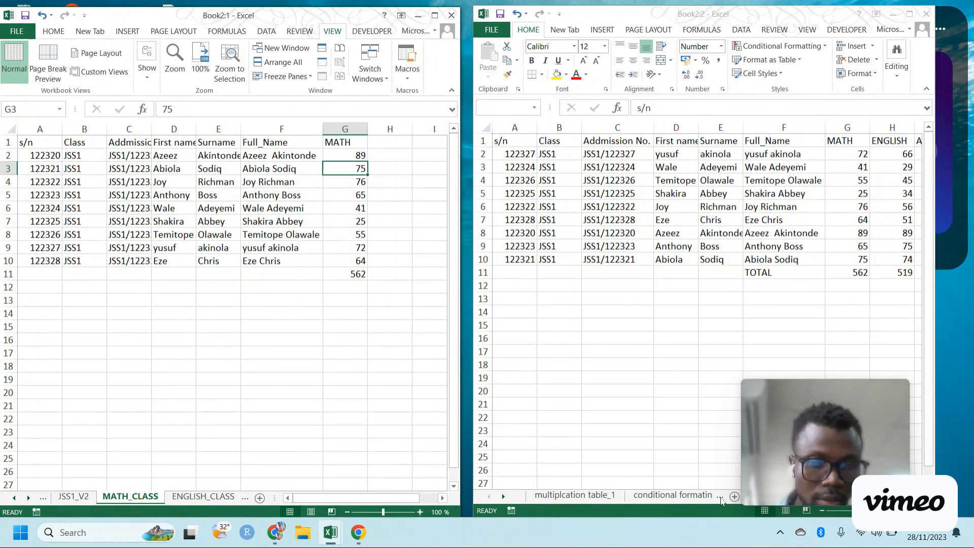
pyautogui.moveTo(839, 395); pyautogui.dragTo(863, 162)
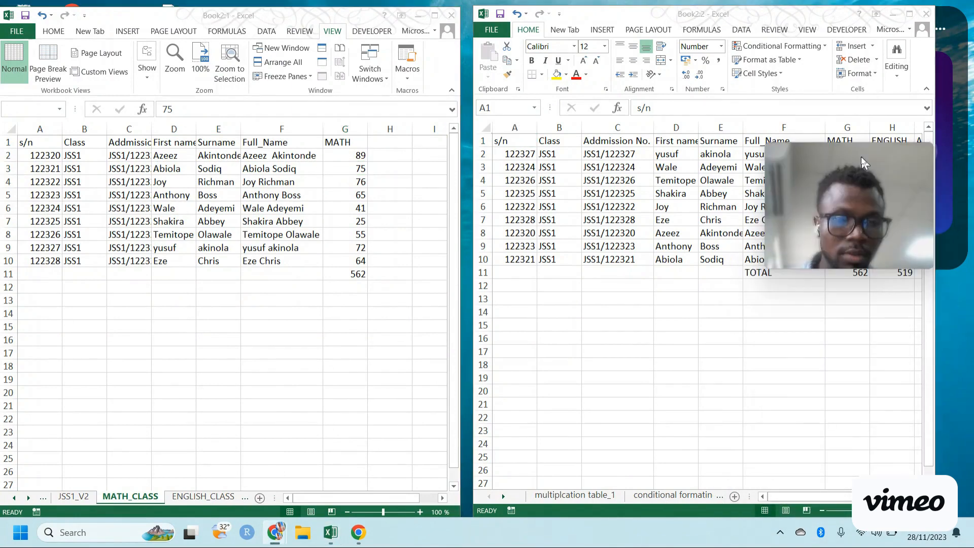
pyautogui.click(723, 497)
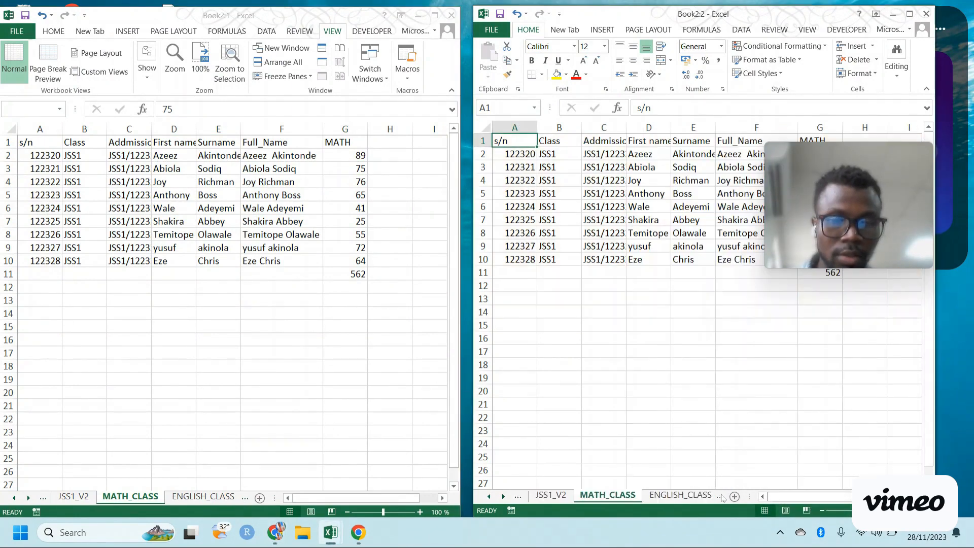
pyautogui.click(724, 498)
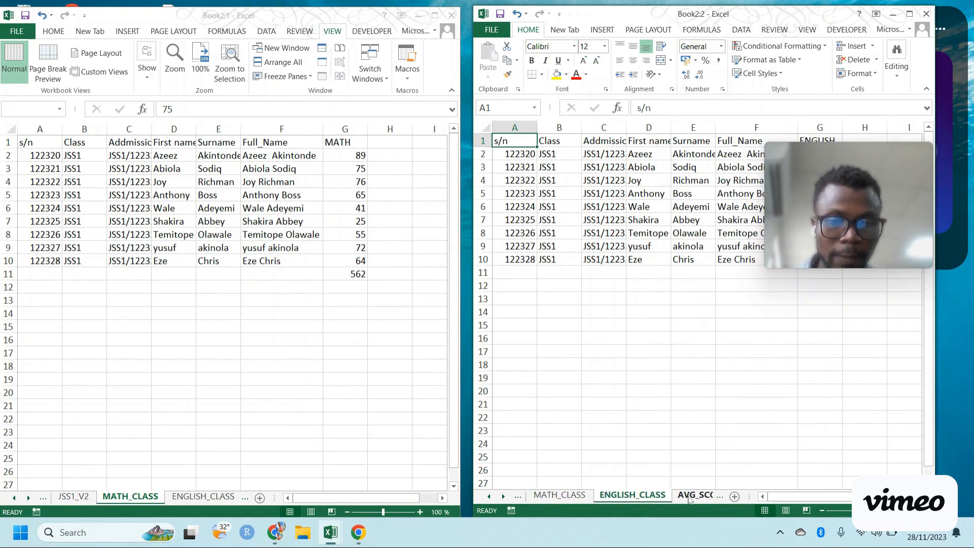
pyautogui.click(691, 496)
pyautogui.moveTo(842, 155); pyautogui.dragTo(851, 298)
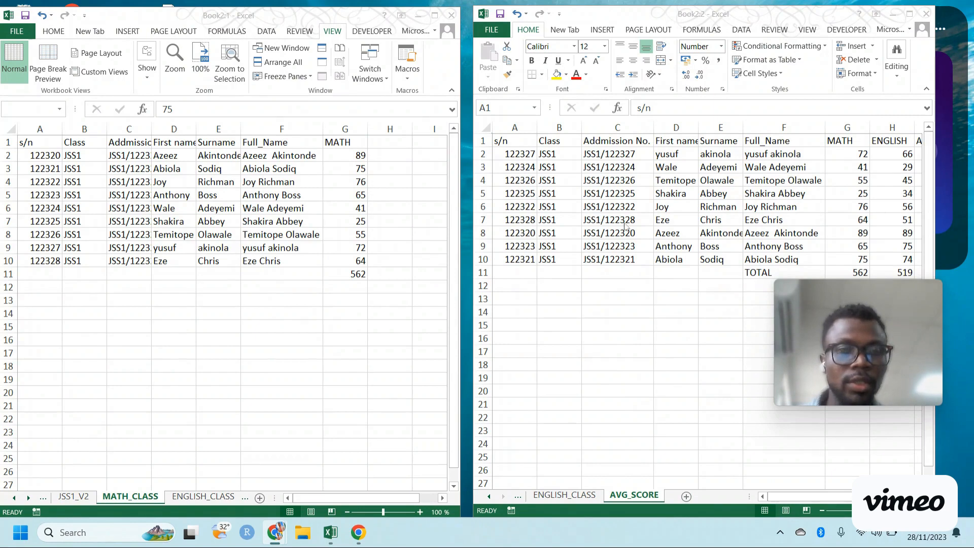
pyautogui.click(732, 324)
pyautogui.hscroll(3, 732, 325)
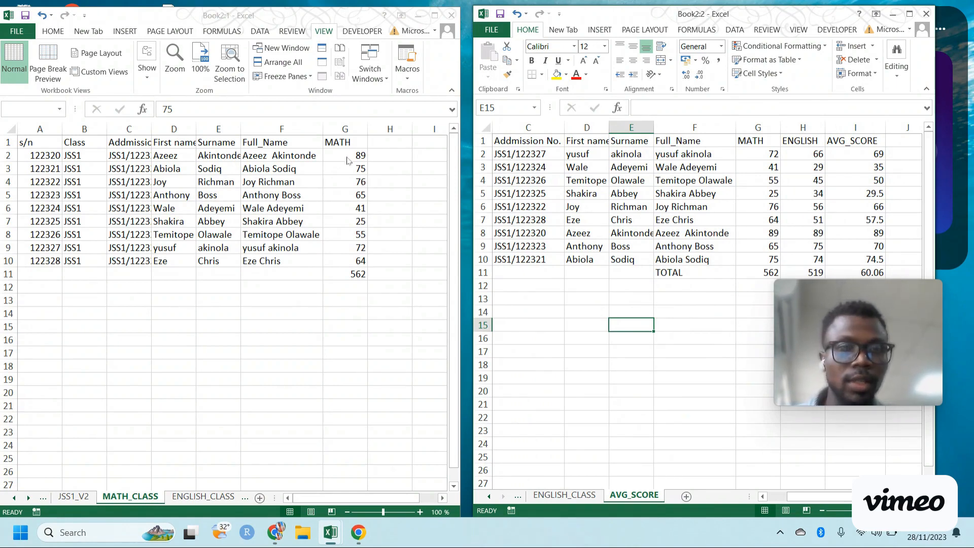
# In the left window, set the English score in ENGLISH_CLASS G2 to 98
pyautogui.click(201, 498)
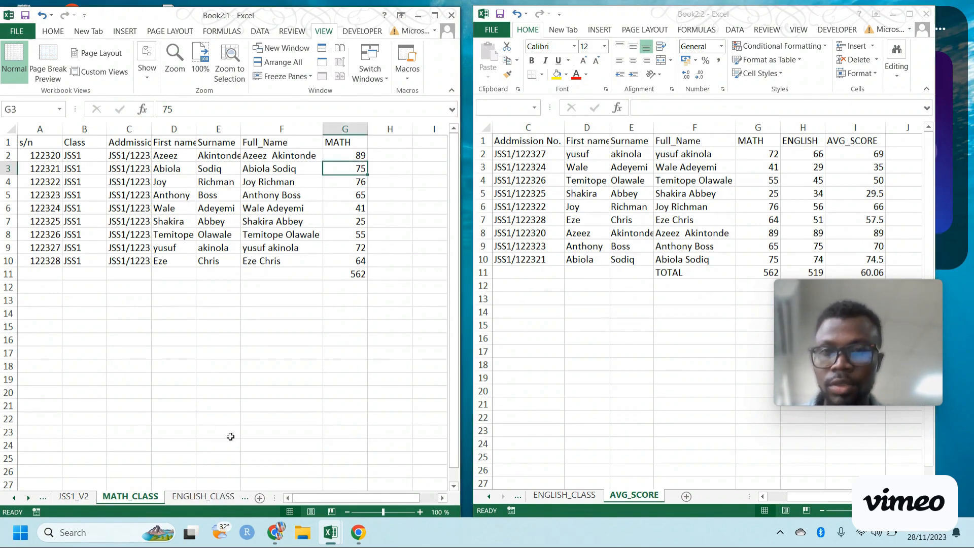
pyautogui.click(202, 496)
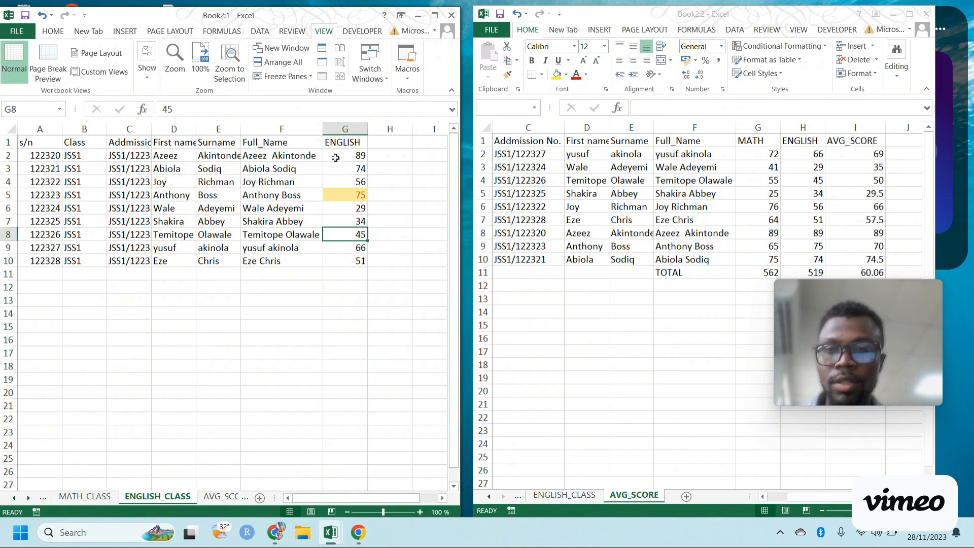
pyautogui.click(335, 158)
pyautogui.write('98')
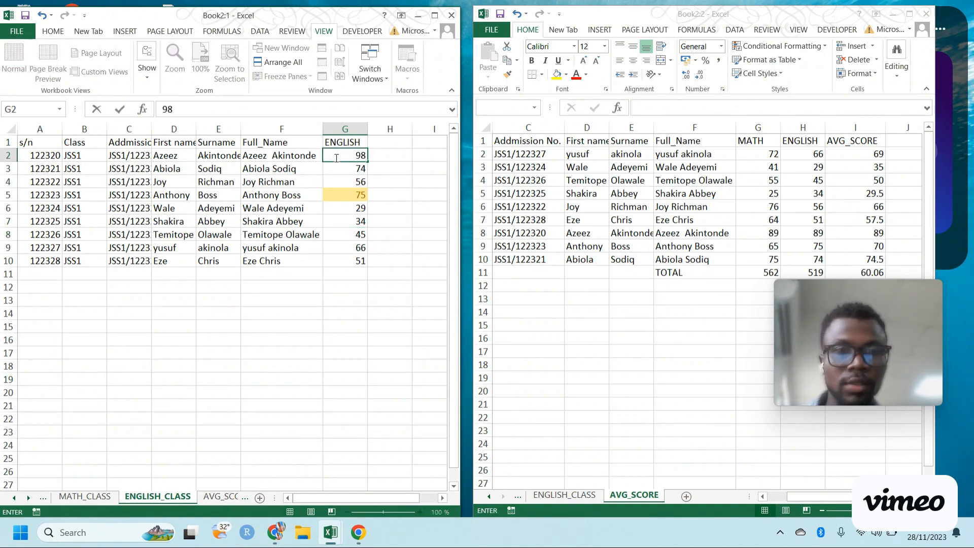
pyautogui.press('Return')
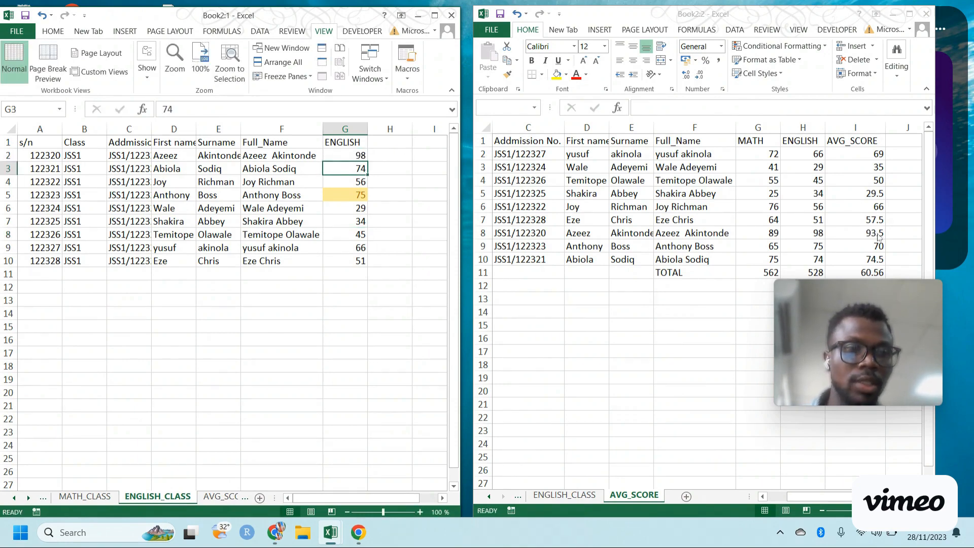
pyautogui.click(632, 324)
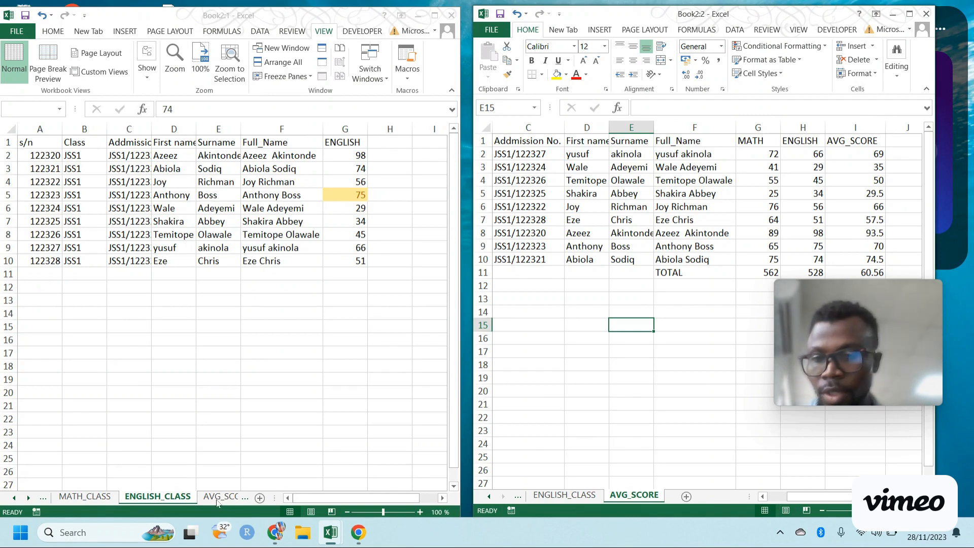
# After checking MATH_CLASS G7, lower the English score in ENGLISH_CLASS G7 from 34 to 21
pyautogui.click(84, 497)
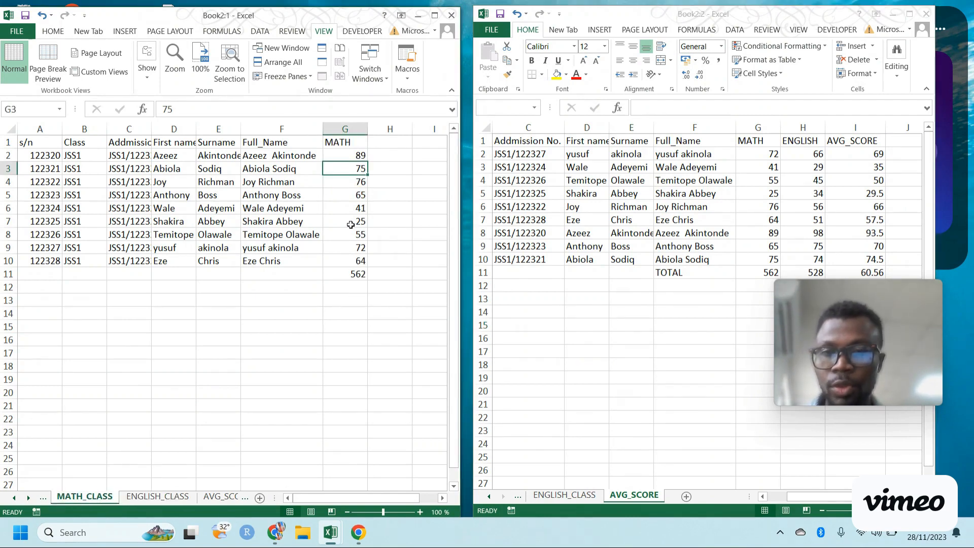
pyautogui.click(351, 225)
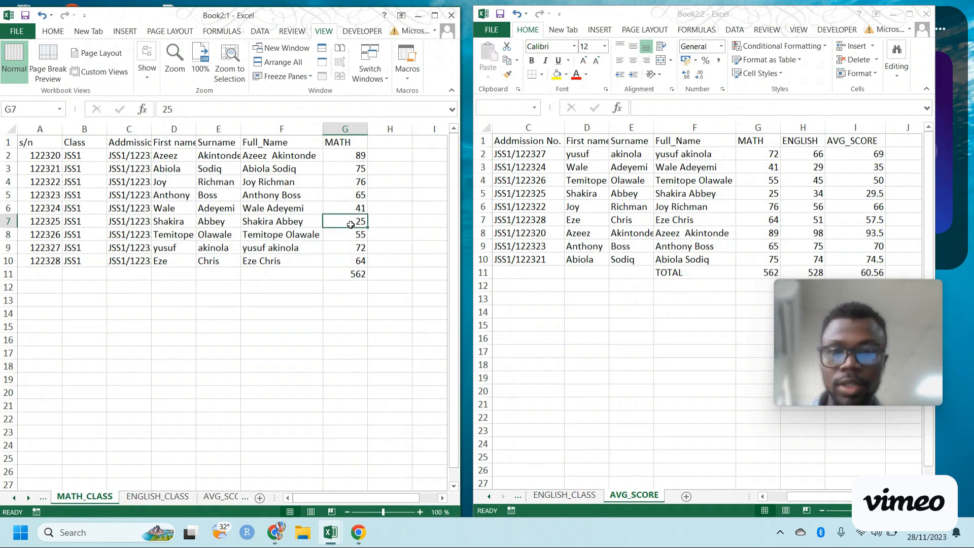
pyautogui.click(159, 497)
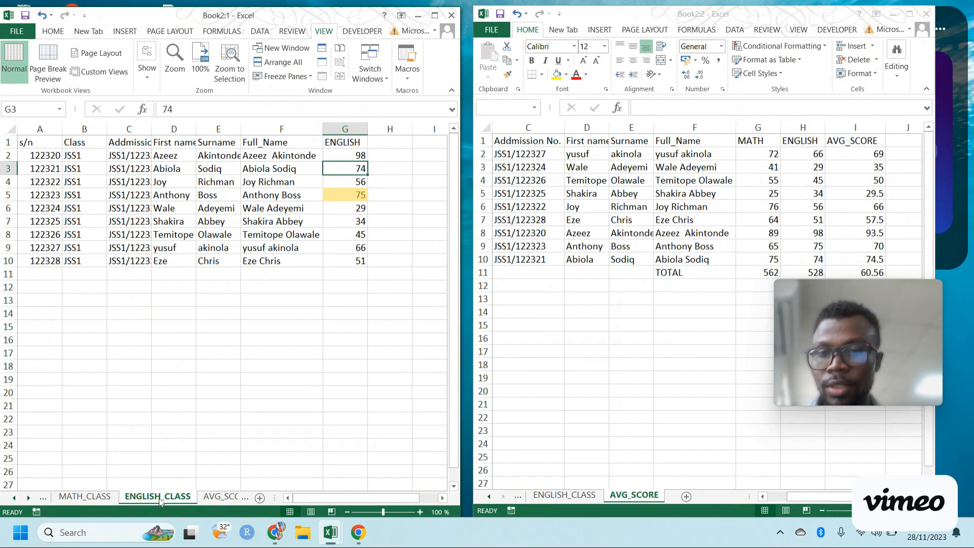
pyautogui.click(355, 223)
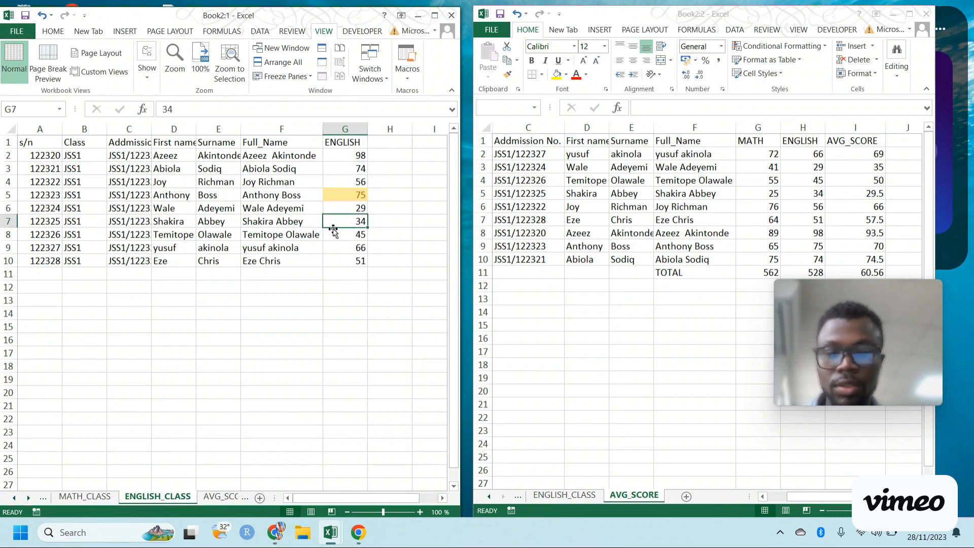
pyautogui.write('21')
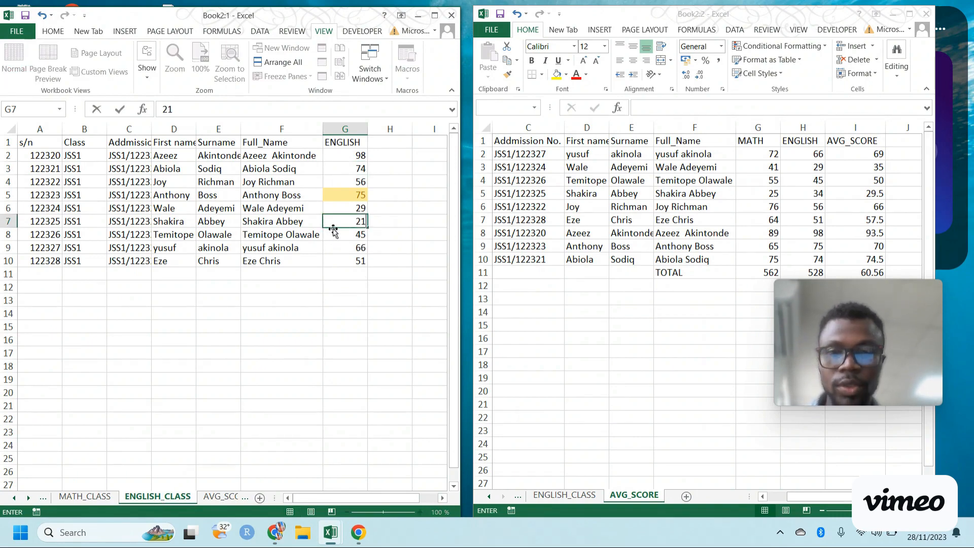
pyautogui.press('Return')
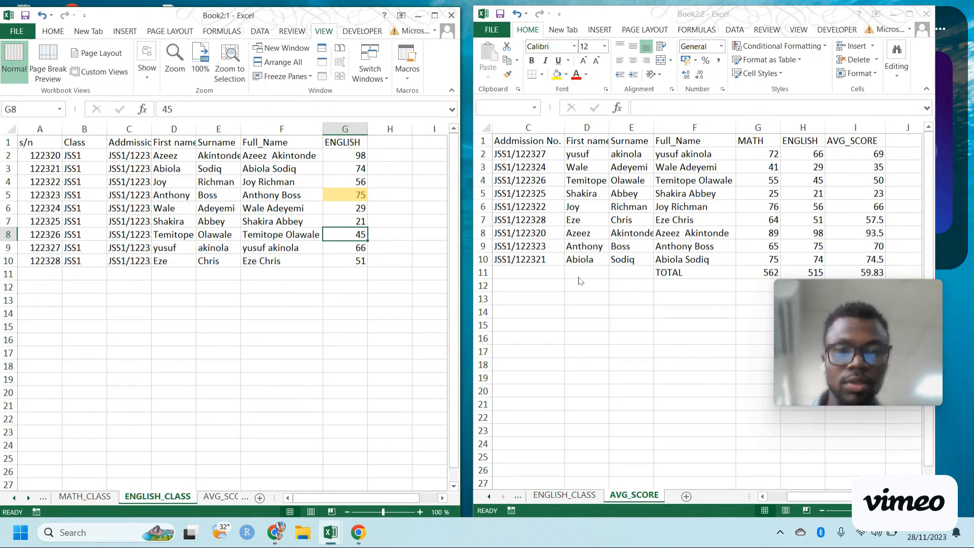
pyautogui.moveTo(873, 284)
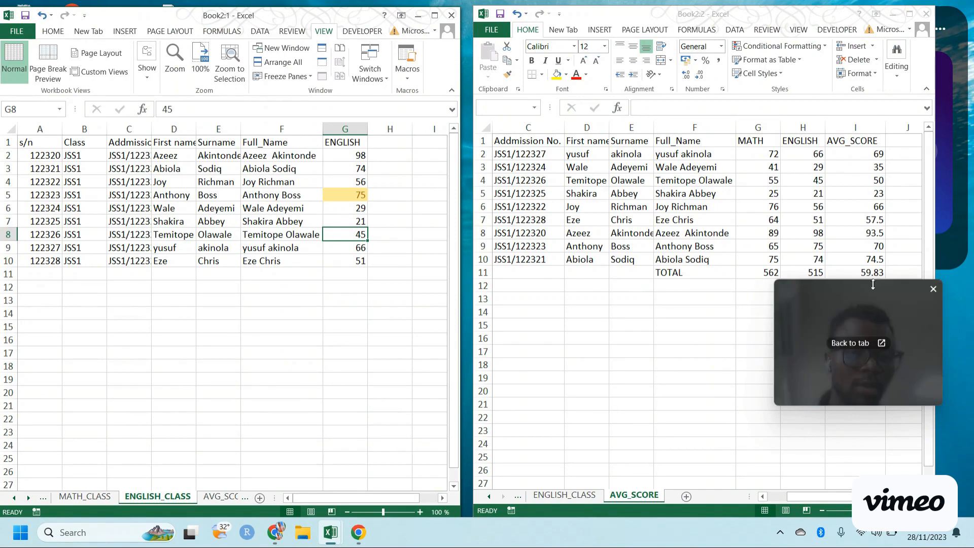
pyautogui.moveTo(875, 293); pyautogui.dragTo(876, 322)
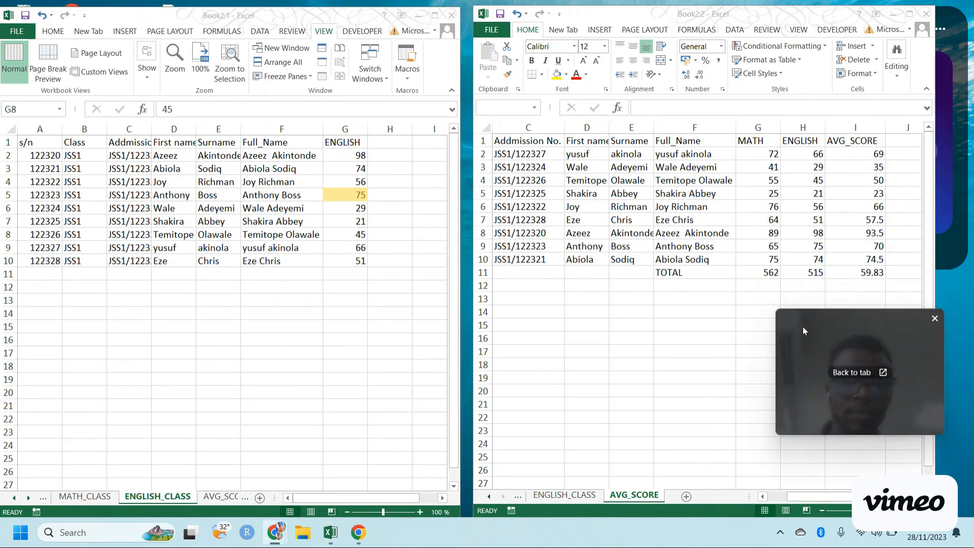
# Close the second window, maximize the workbook, and enter 90-100 in P2
pyautogui.click(451, 19)
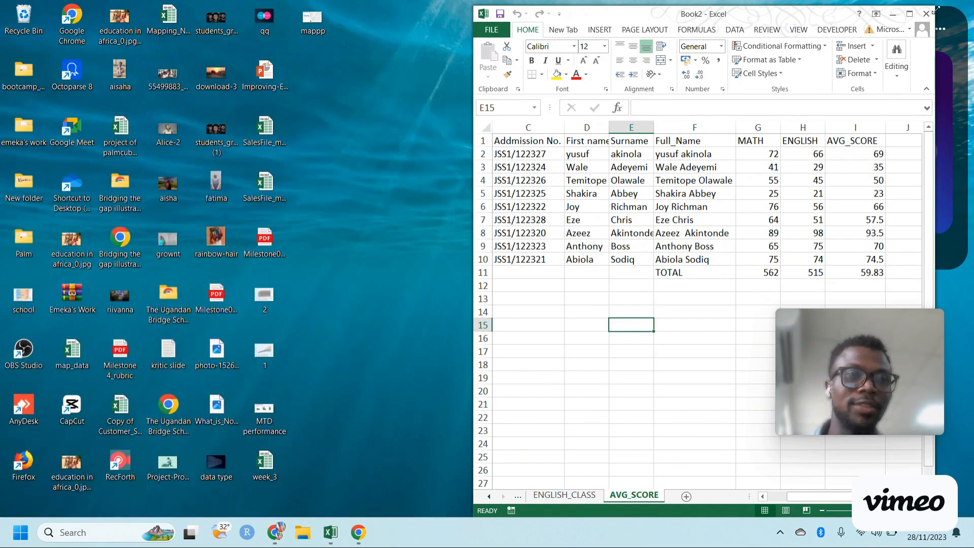
pyautogui.click(908, 14)
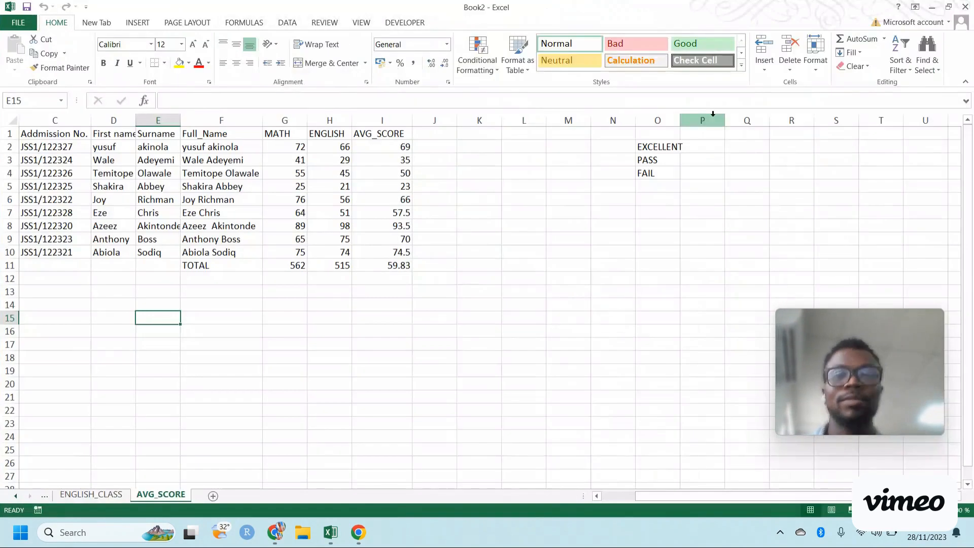
pyautogui.click(702, 147)
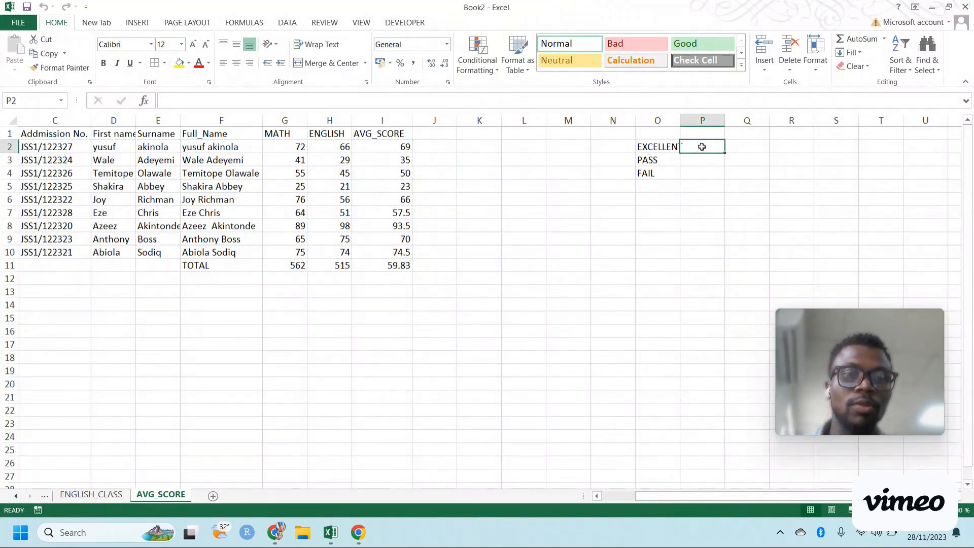
pyautogui.write('90')
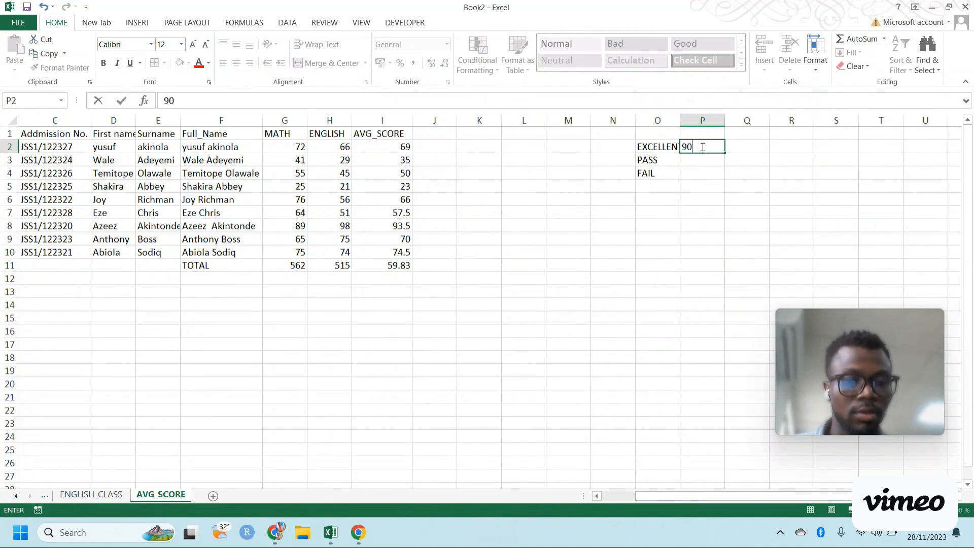
pyautogui.write('-100')
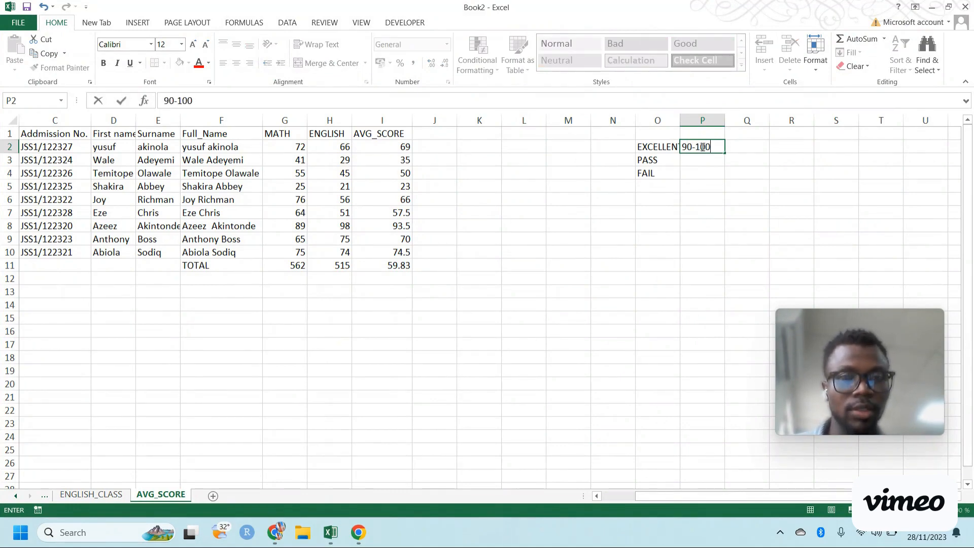
pyautogui.press('Return')
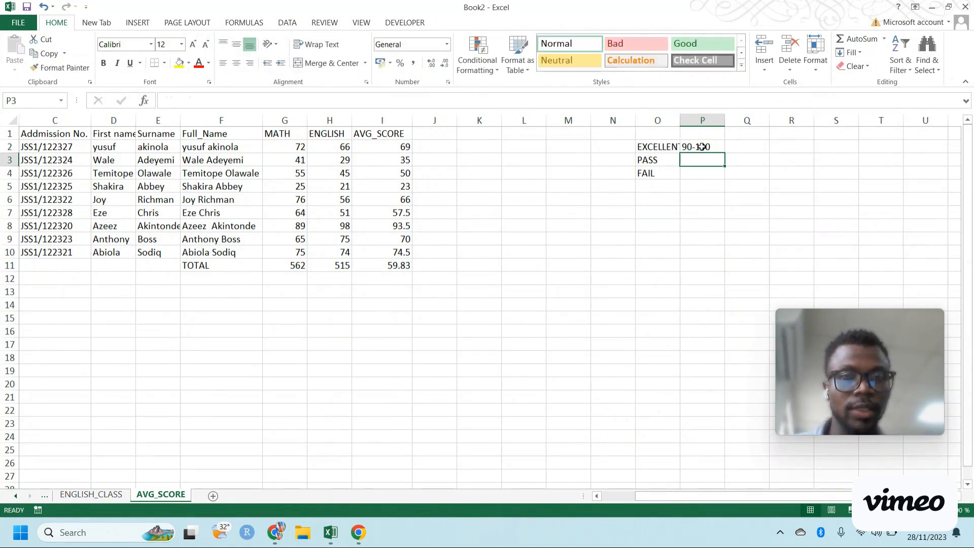
# Enter <40 in P4, correct P2 to 75-100, and set P3 to 41-74
pyautogui.click(706, 172)
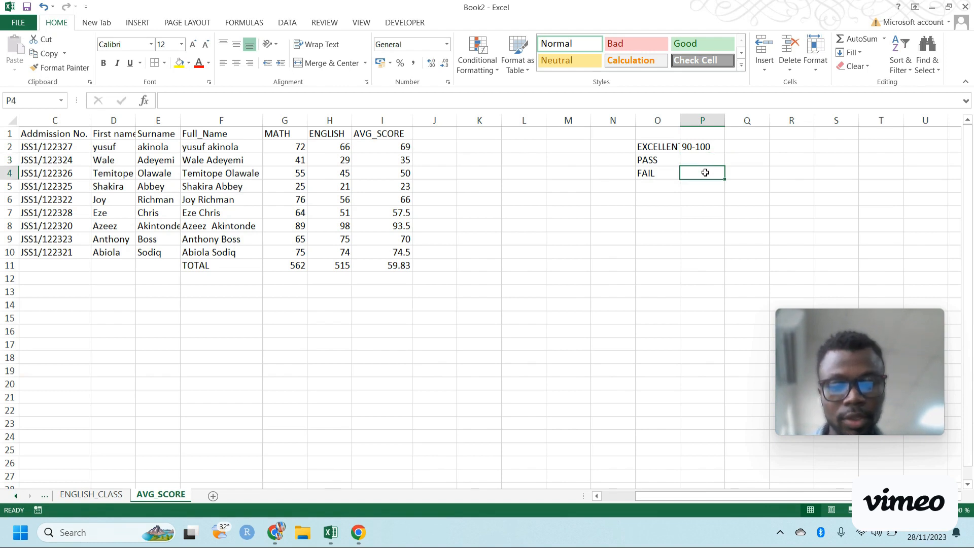
pyautogui.write('<40')
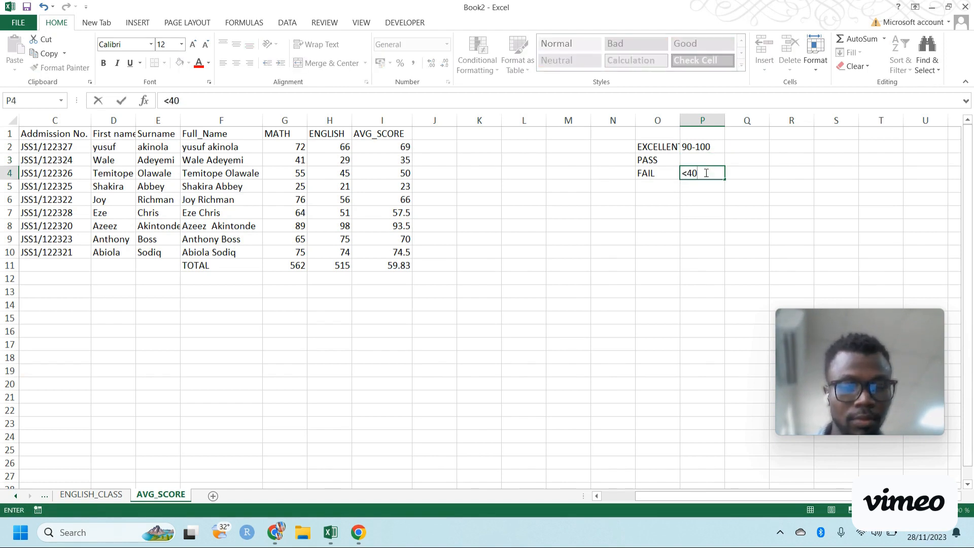
pyautogui.press('Up')
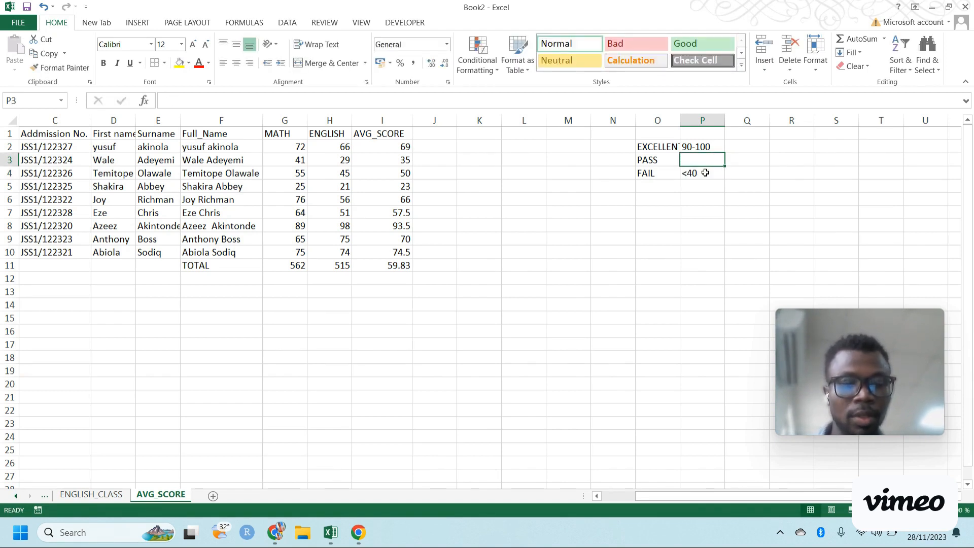
pyautogui.write('41-')
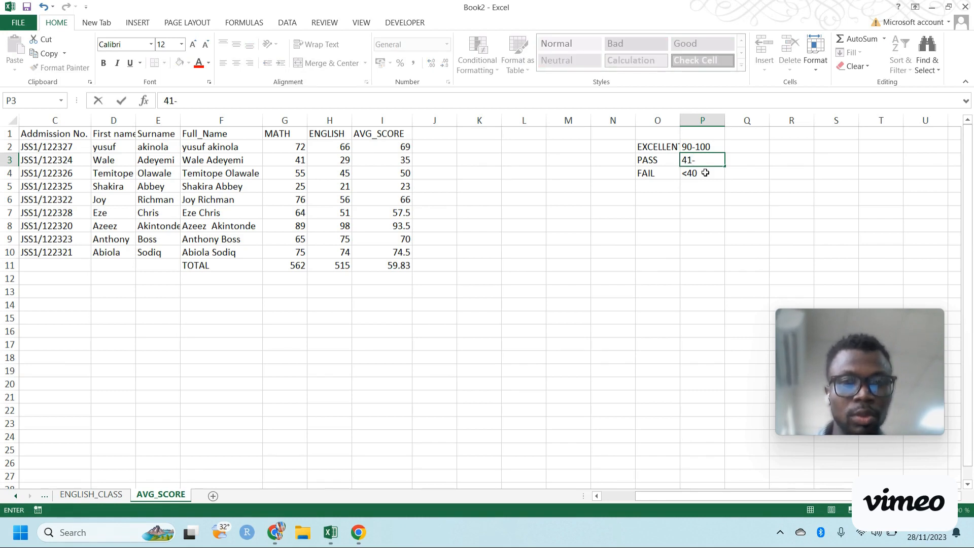
pyautogui.click(689, 147)
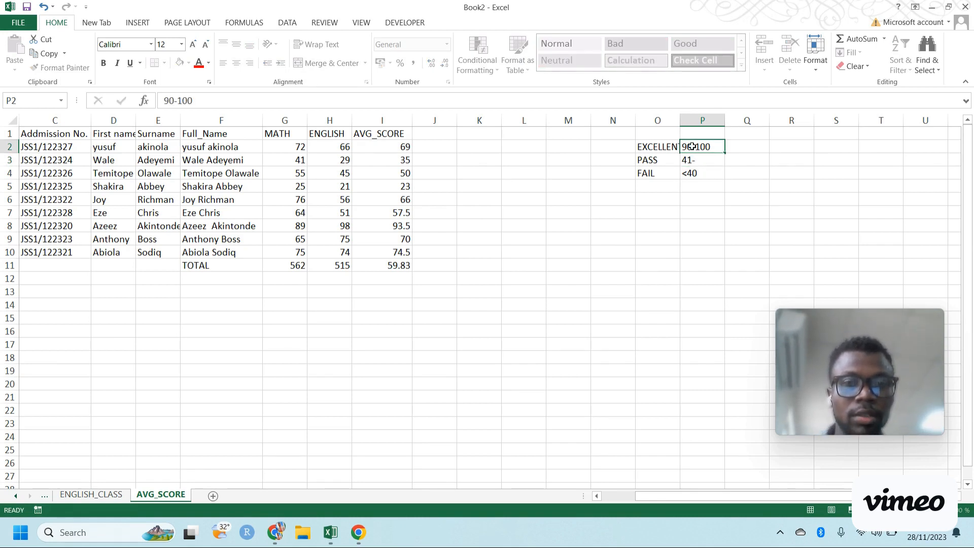
pyautogui.doubleClick(689, 147)
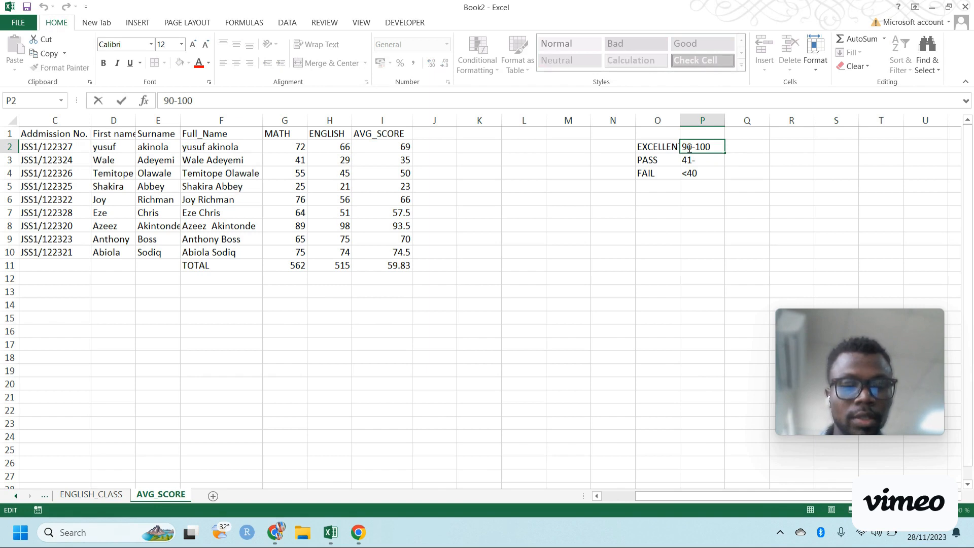
pyautogui.press('BackSpace')
pyautogui.press('BackSpace')
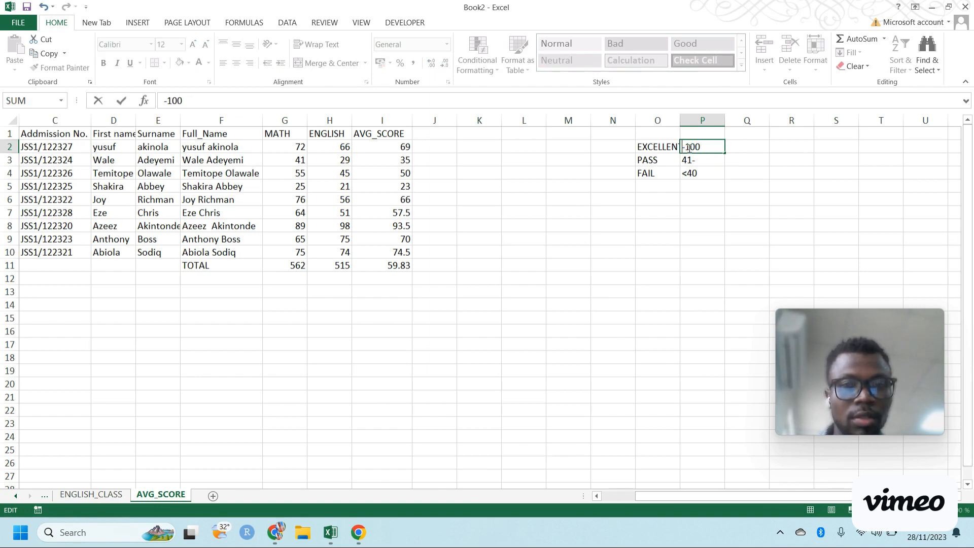
pyautogui.write('75')
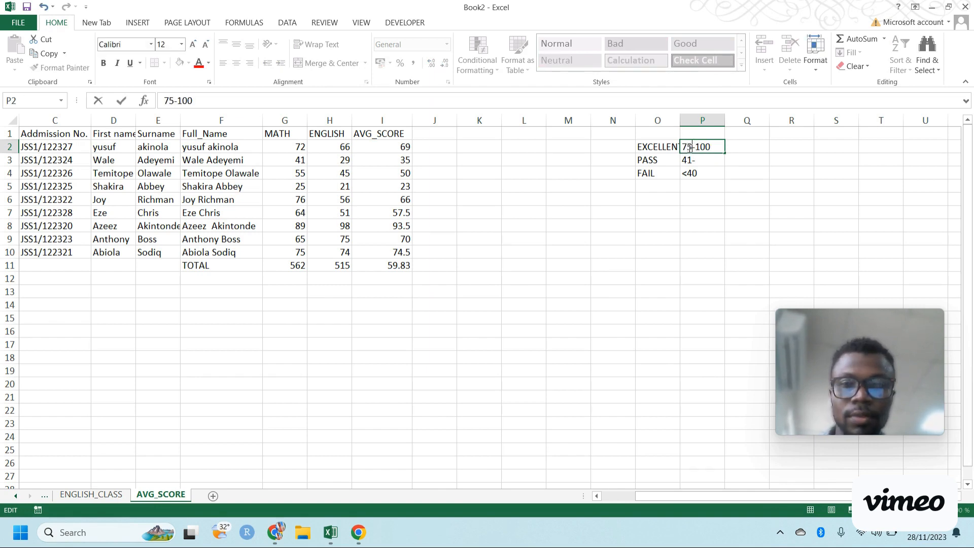
pyautogui.press('Return')
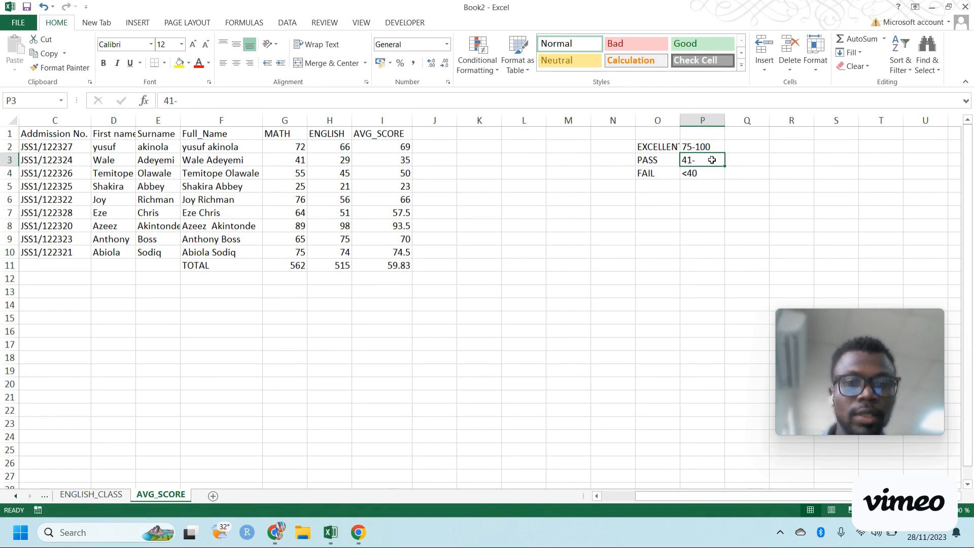
pyautogui.doubleClick(712, 160)
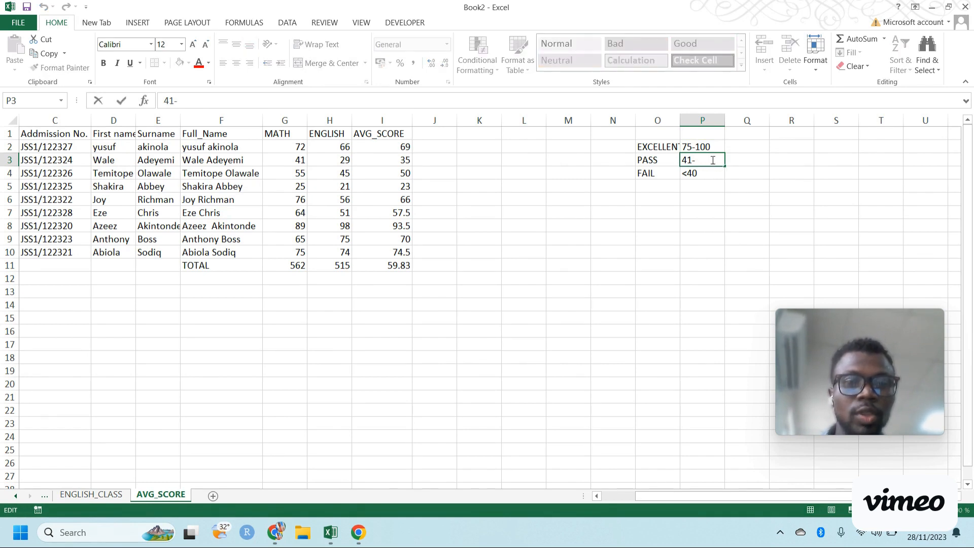
pyautogui.write('74')
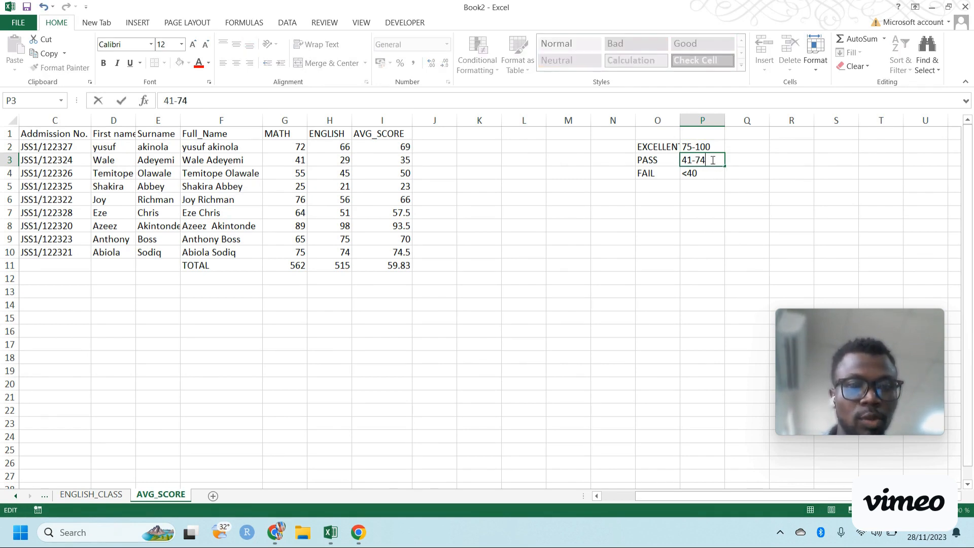
pyautogui.press('Return')
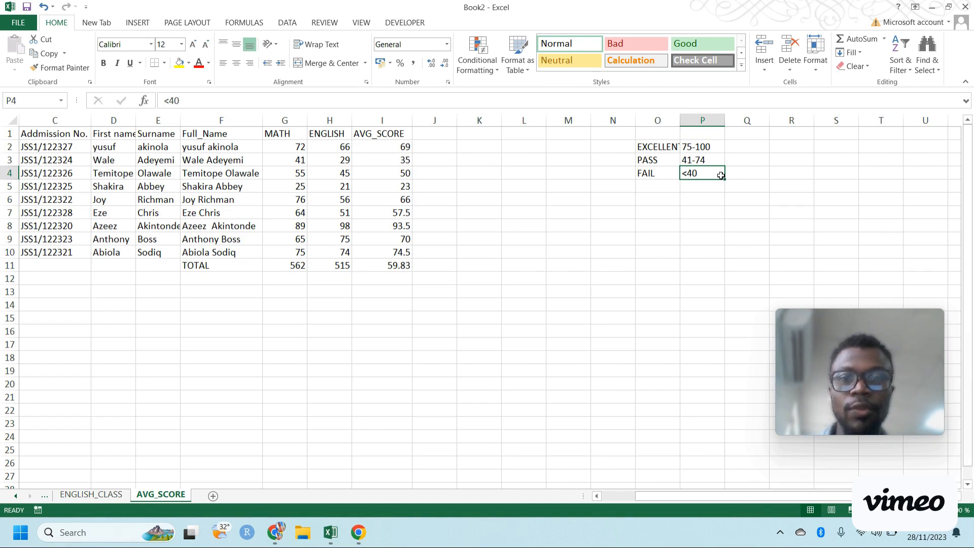
# Enter the heading RATING in cell J1 beside AVG_SCORE
pyautogui.click(424, 135)
pyautogui.write('RATING')
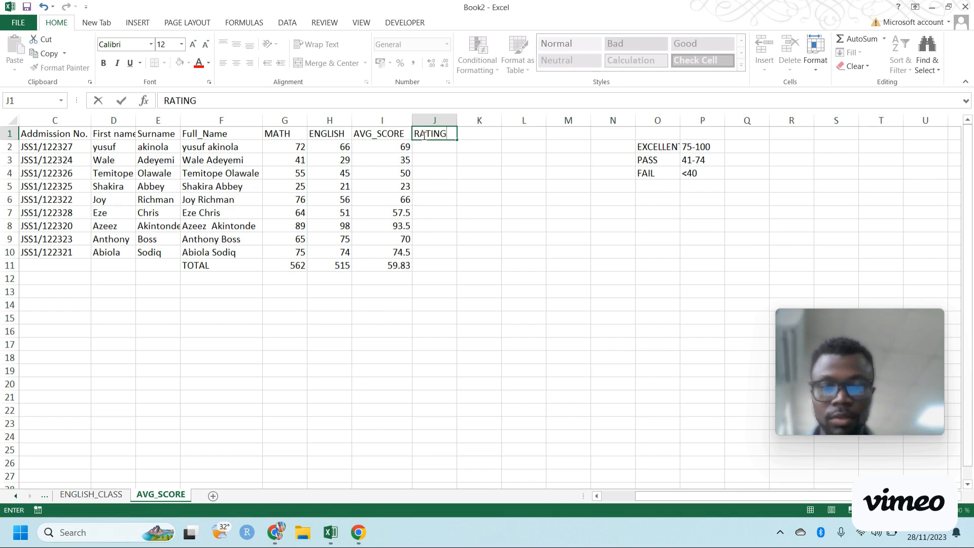
pyautogui.press('Return')
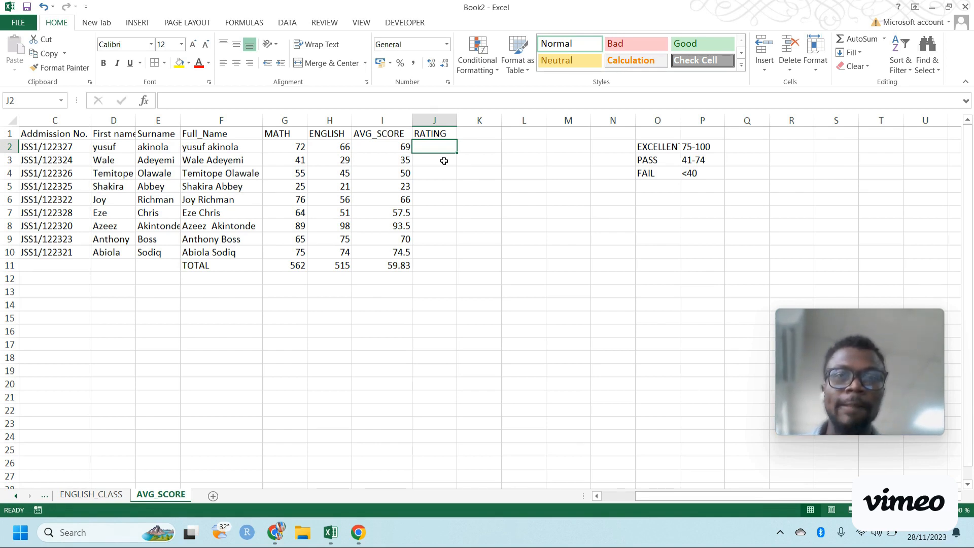
pyautogui.moveTo(273, 518)
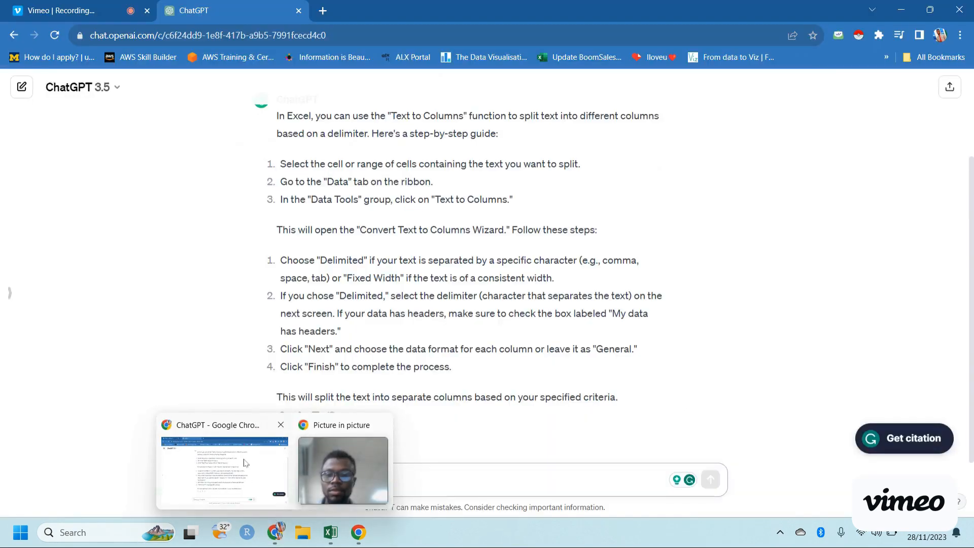
pyautogui.click(246, 462)
pyautogui.click(58, 5)
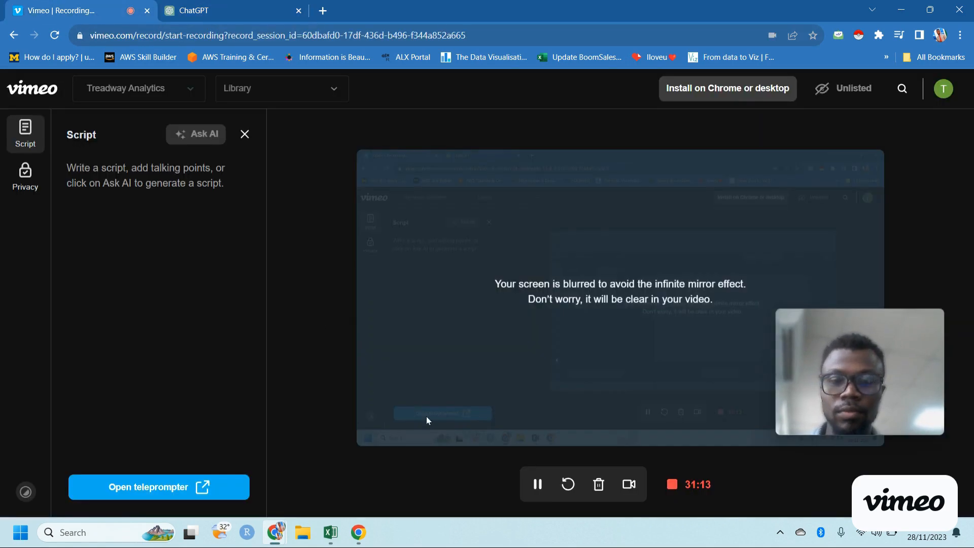
pyautogui.click(332, 533)
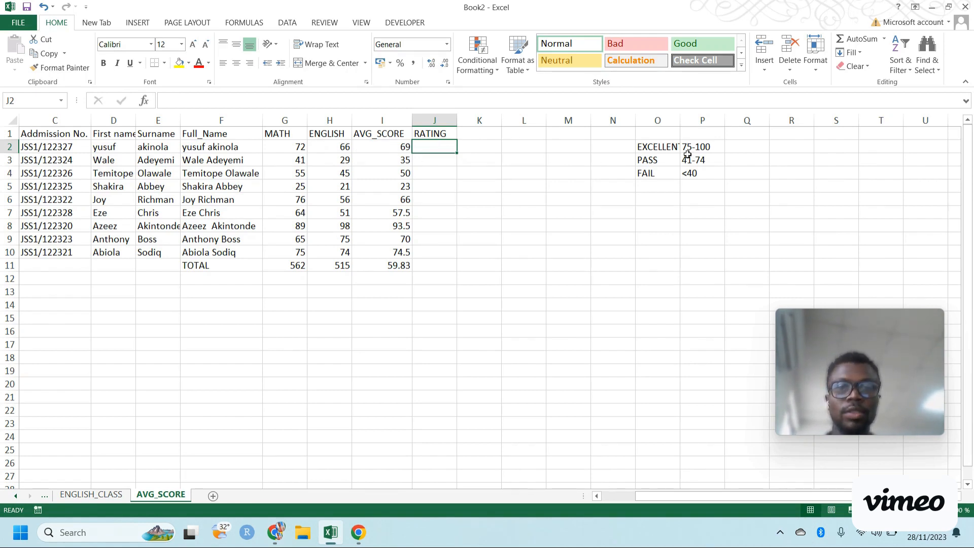
pyautogui.moveTo(664, 149); pyautogui.dragTo(707, 188)
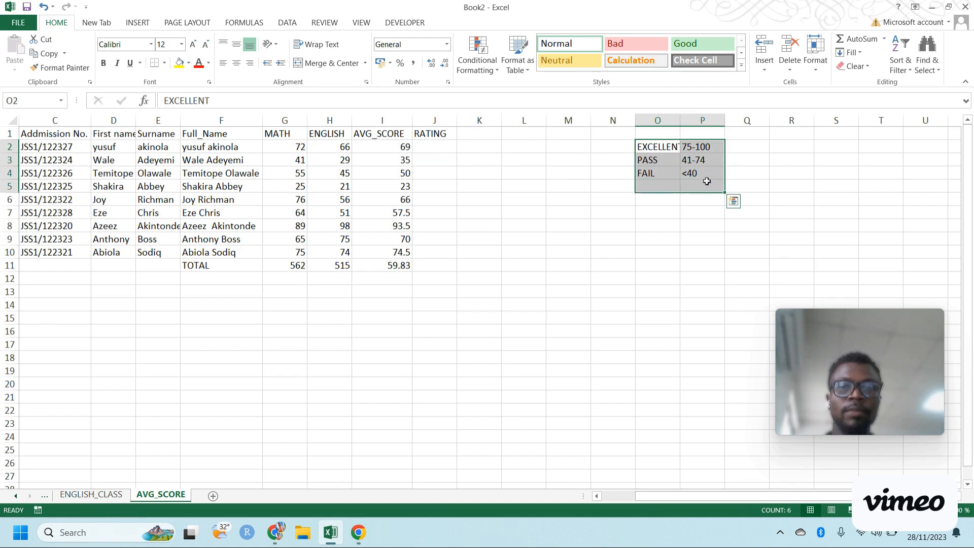
pyautogui.click(659, 147)
pyautogui.click(660, 161)
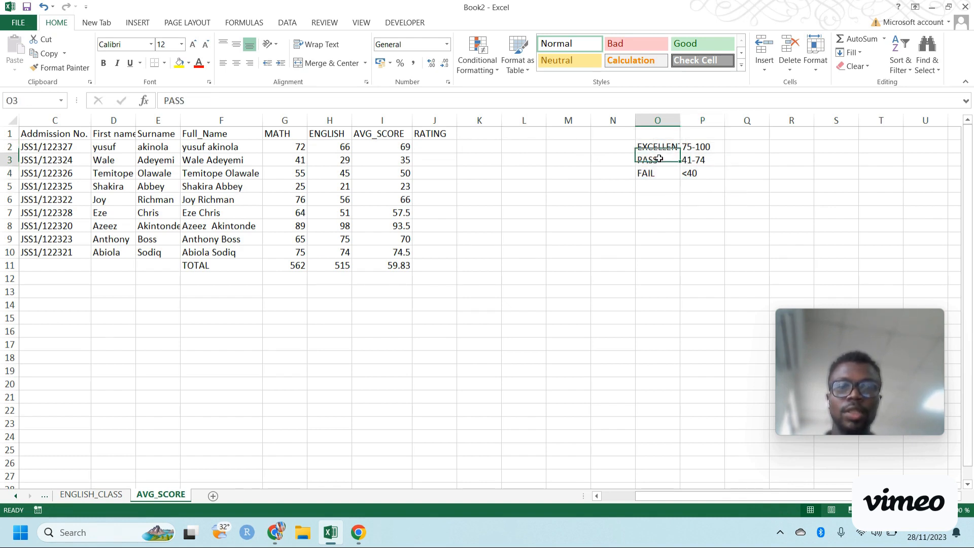
pyautogui.click(662, 175)
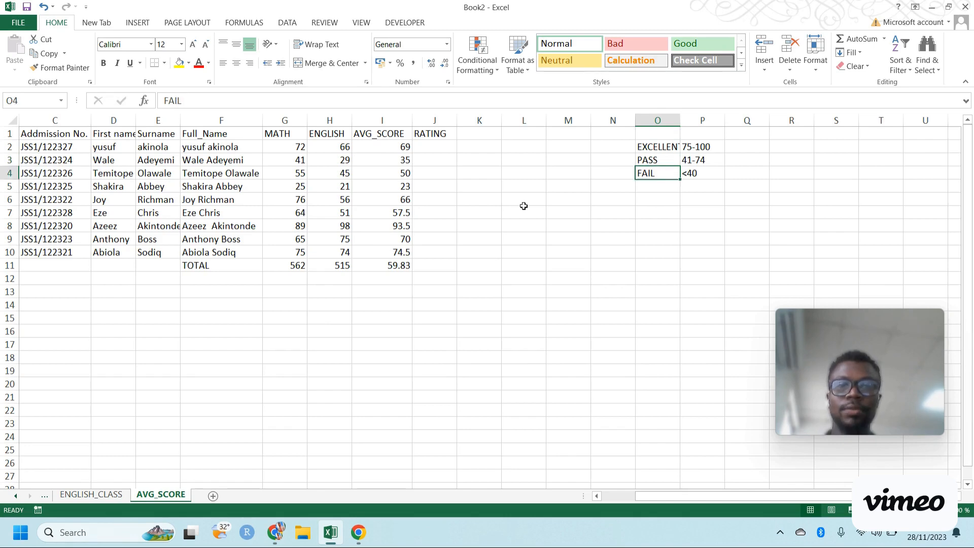
pyautogui.click(361, 534)
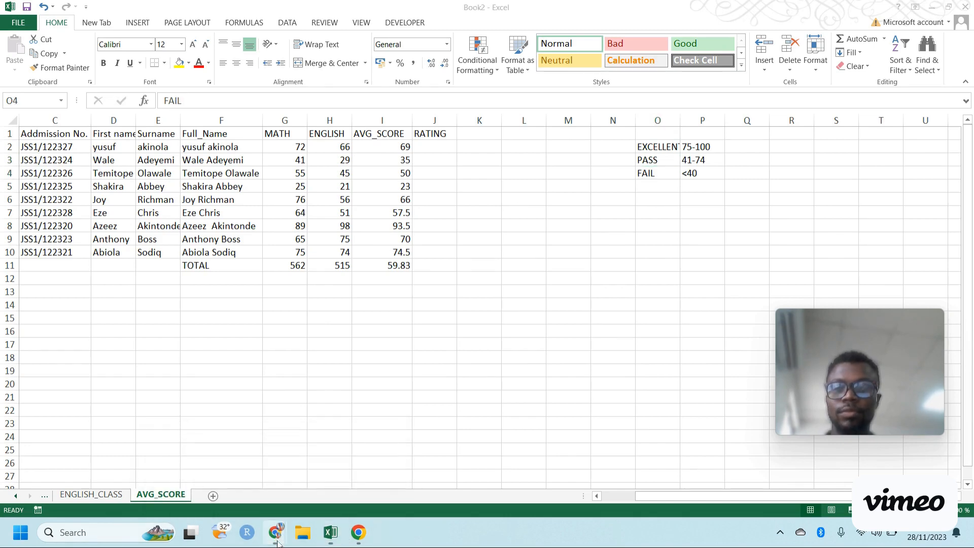
pyautogui.click(204, 473)
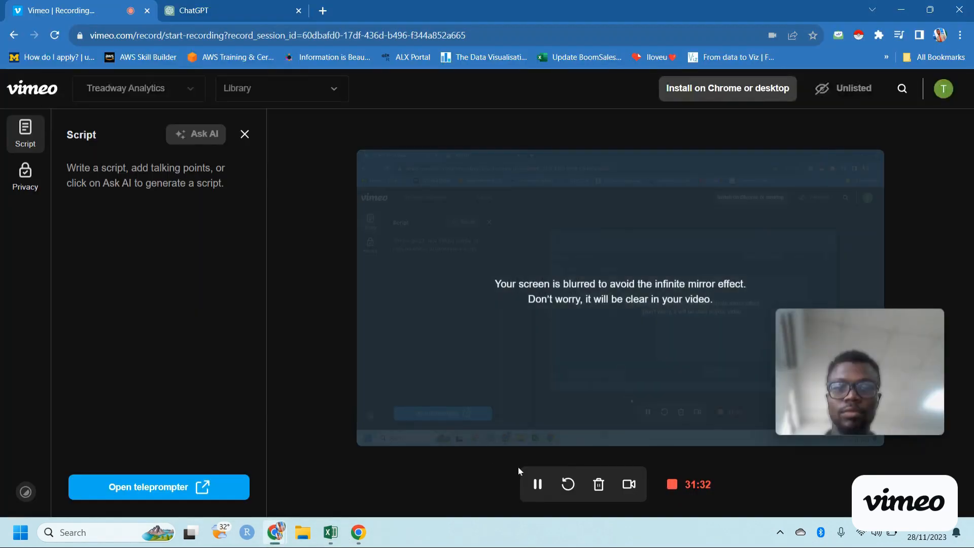
pyautogui.click(330, 532)
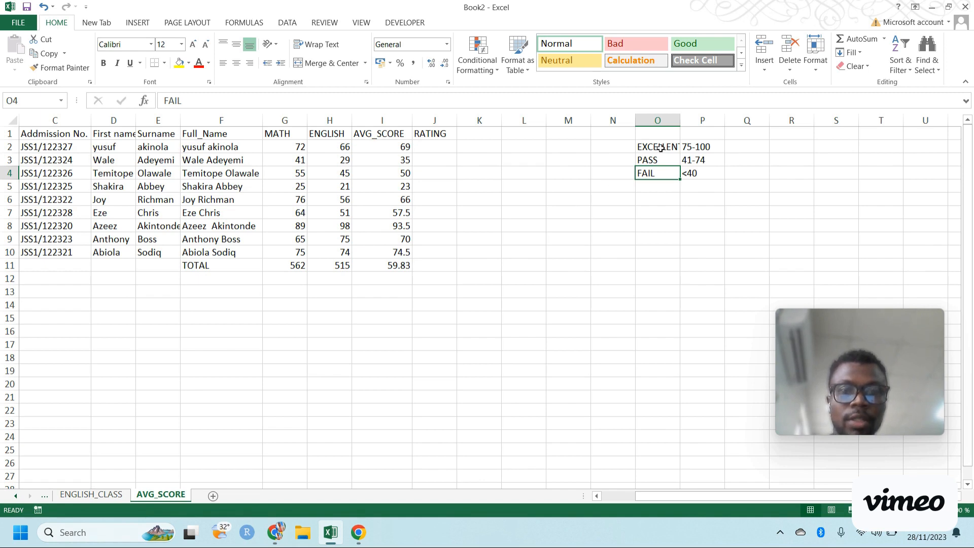
# Begin an IF formula in J2 testing whether I2 is below 40
pyautogui.click(424, 147)
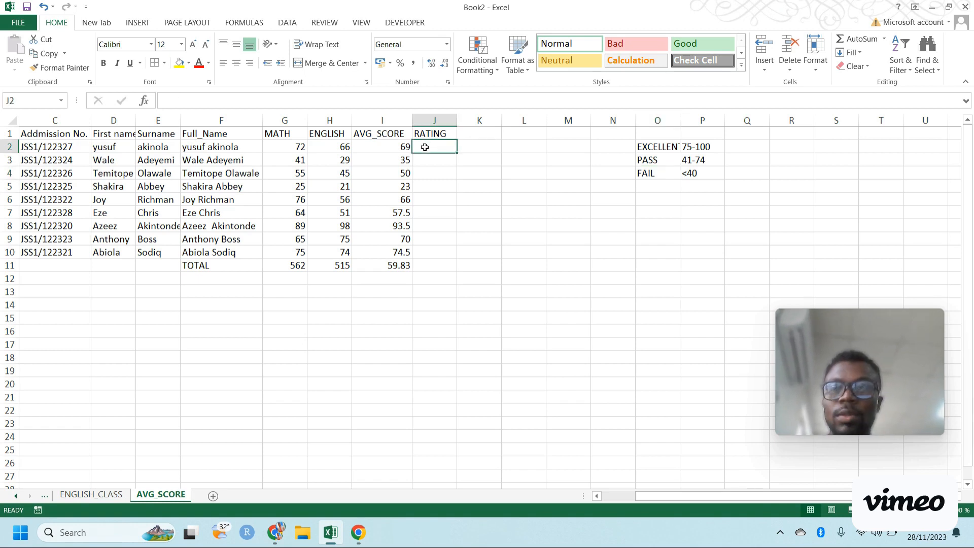
pyautogui.write('=')
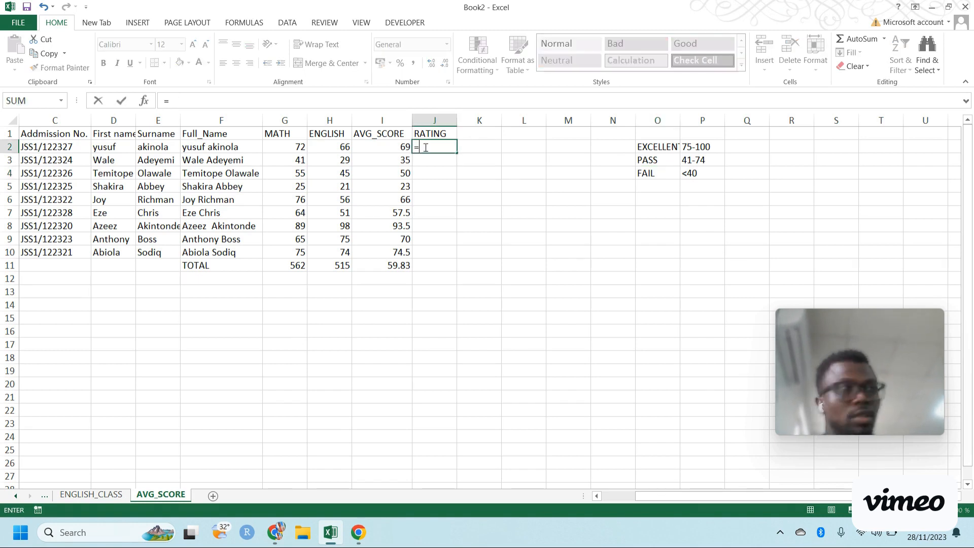
pyautogui.write('IF')
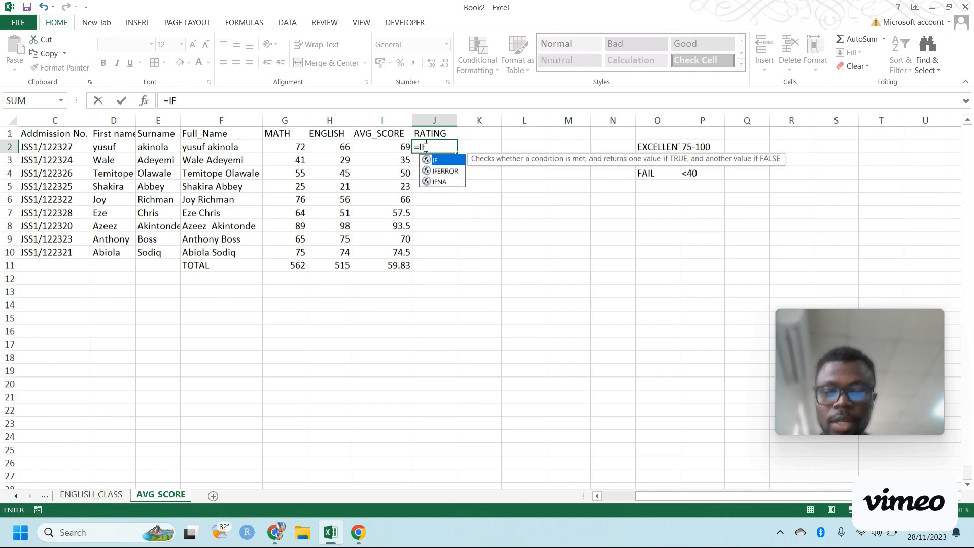
pyautogui.write('(')
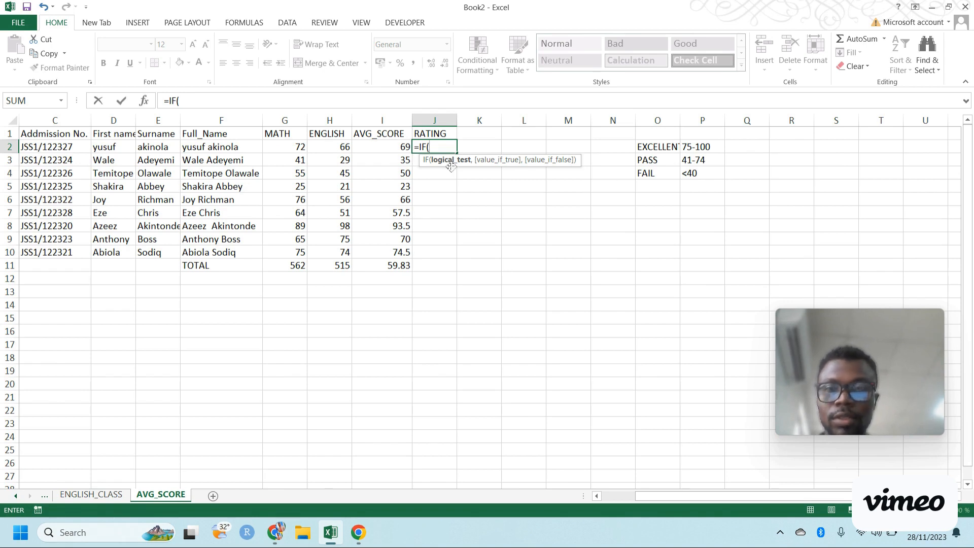
pyautogui.click(387, 150)
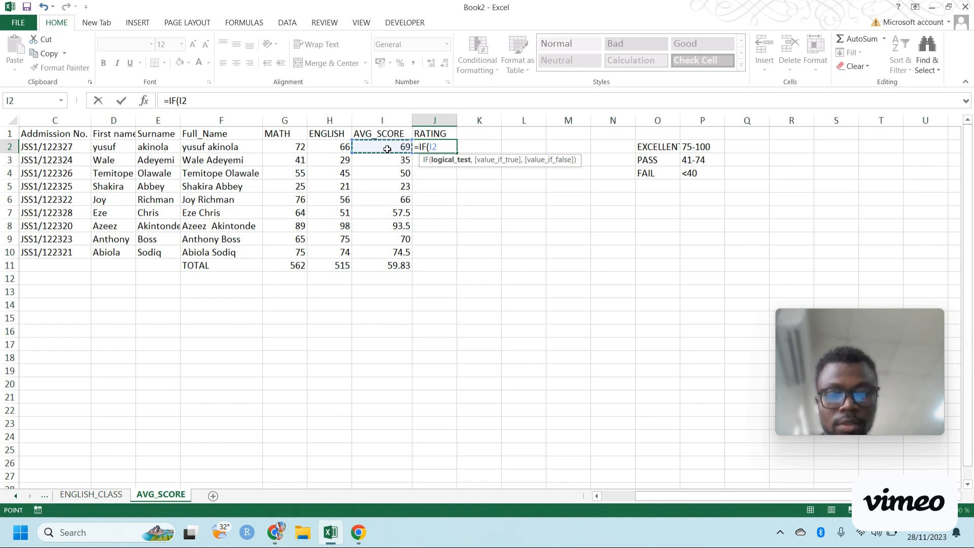
pyautogui.write('<')
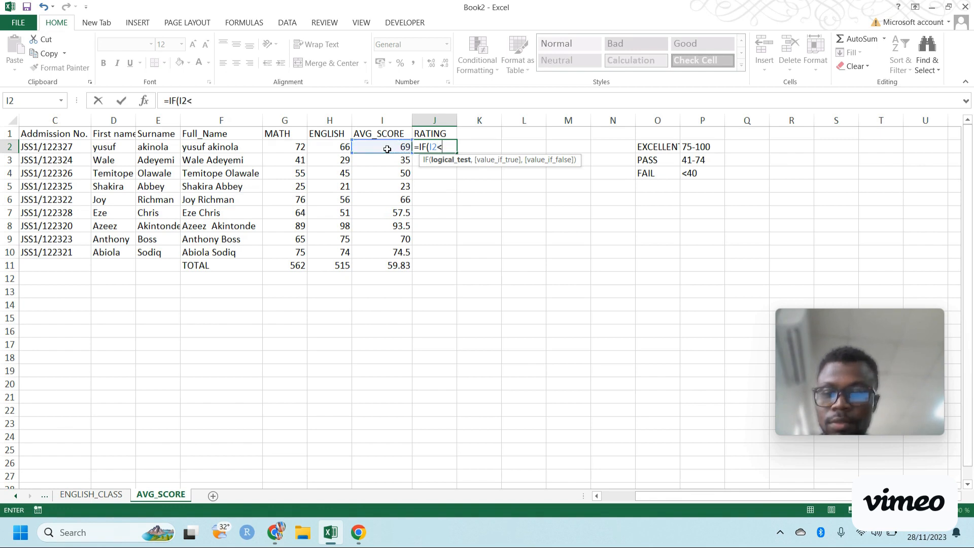
pyautogui.write('40')
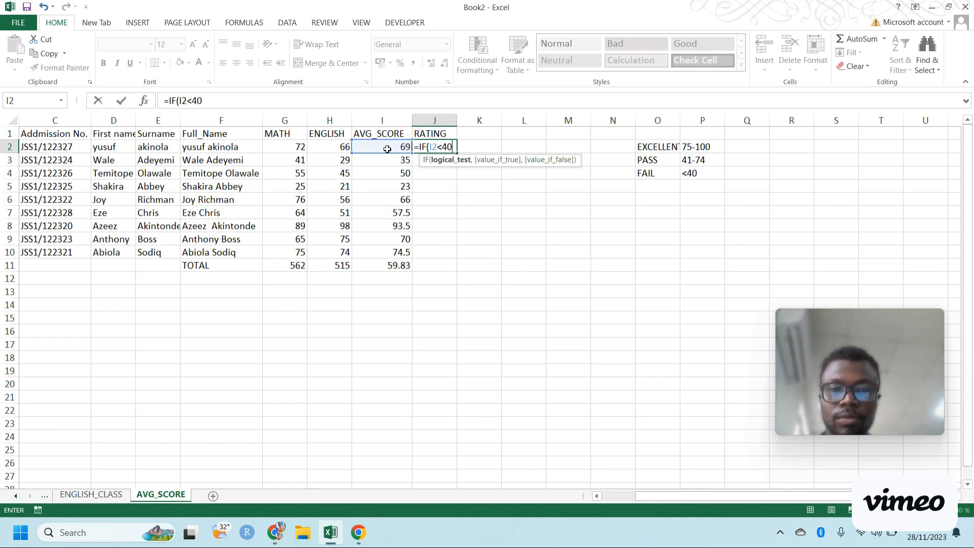
pyautogui.write(',')
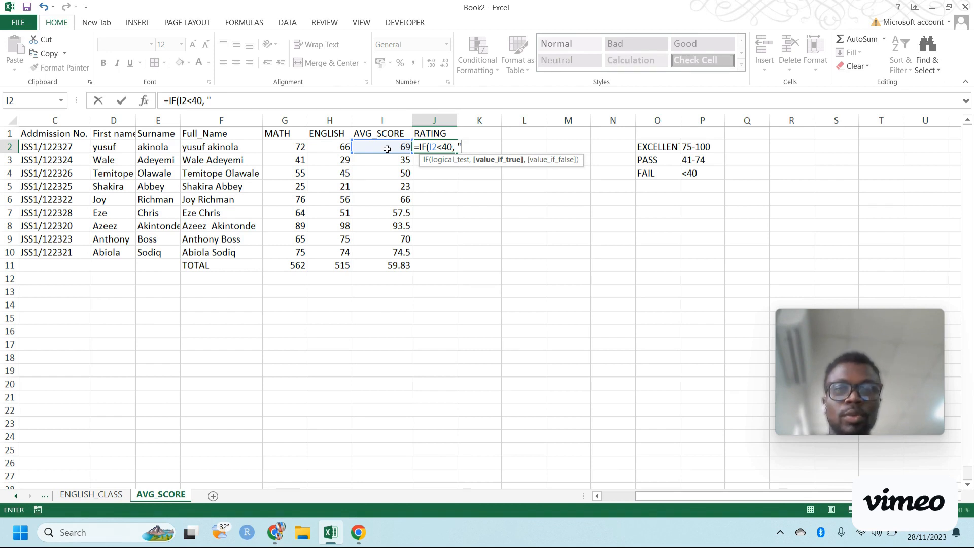
pyautogui.click(388, 149)
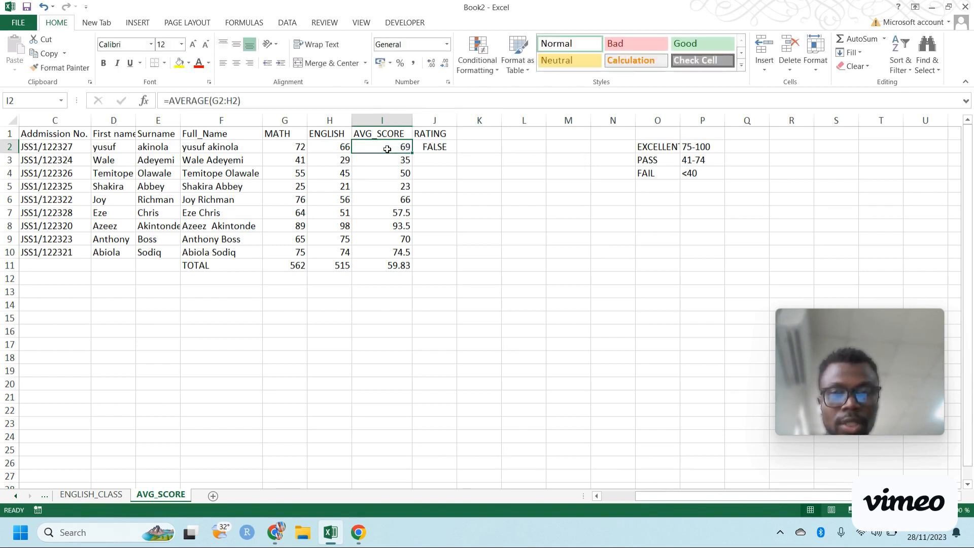
# Re-enter J2 as =IF(I2<40, "FAIL", "EXCELLENT") and confirm it
pyautogui.click(437, 147)
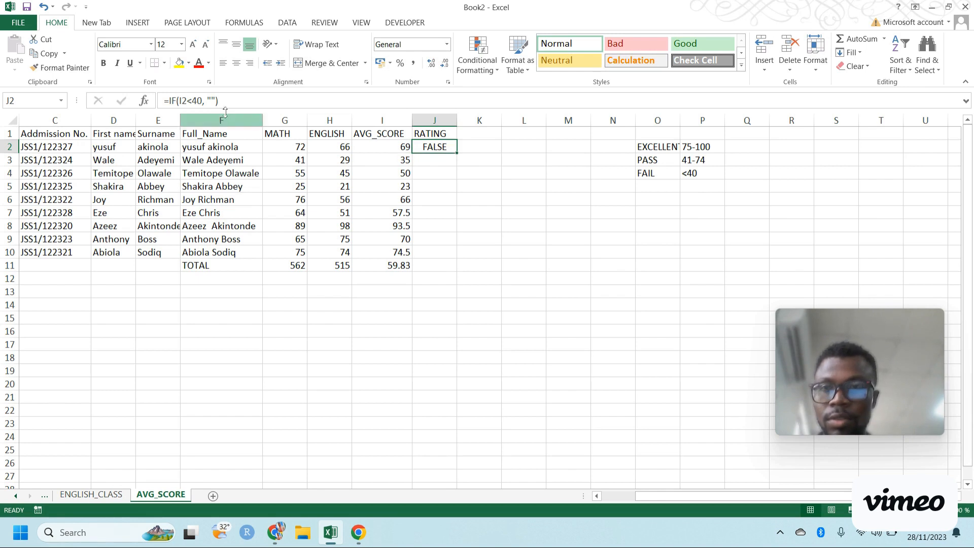
pyautogui.write('=IF(')
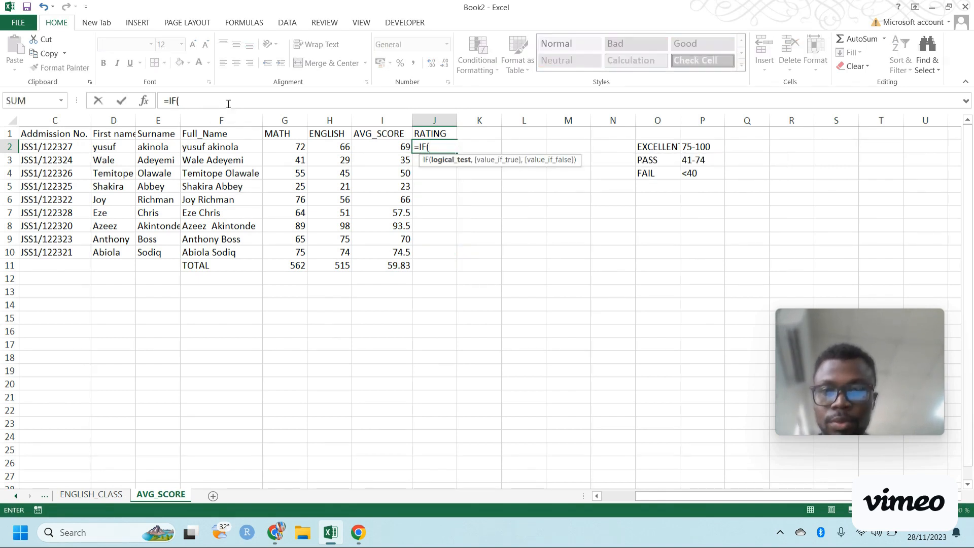
pyautogui.click(391, 148)
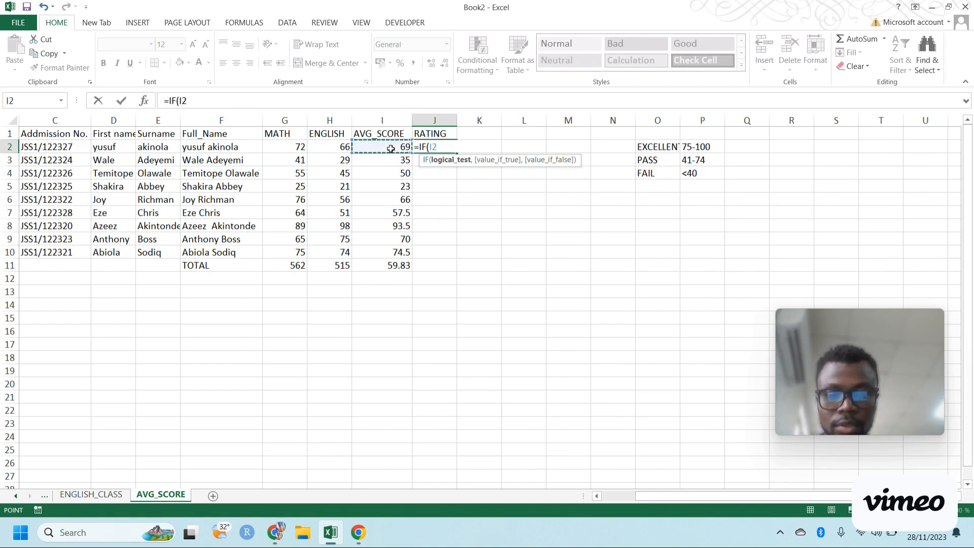
pyautogui.write(',')
pyautogui.press('BackSpace')
pyautogui.write(',')
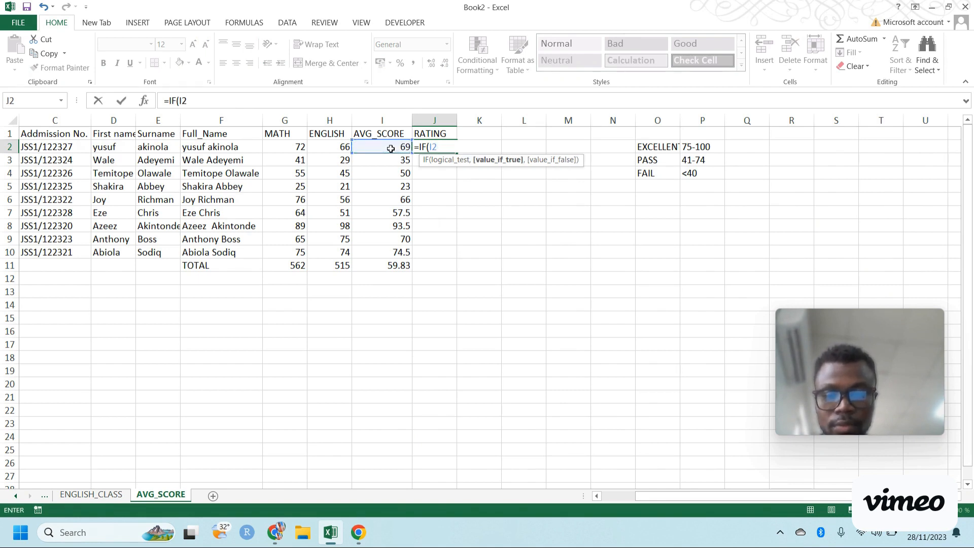
pyautogui.press('BackSpace')
pyautogui.write('<')
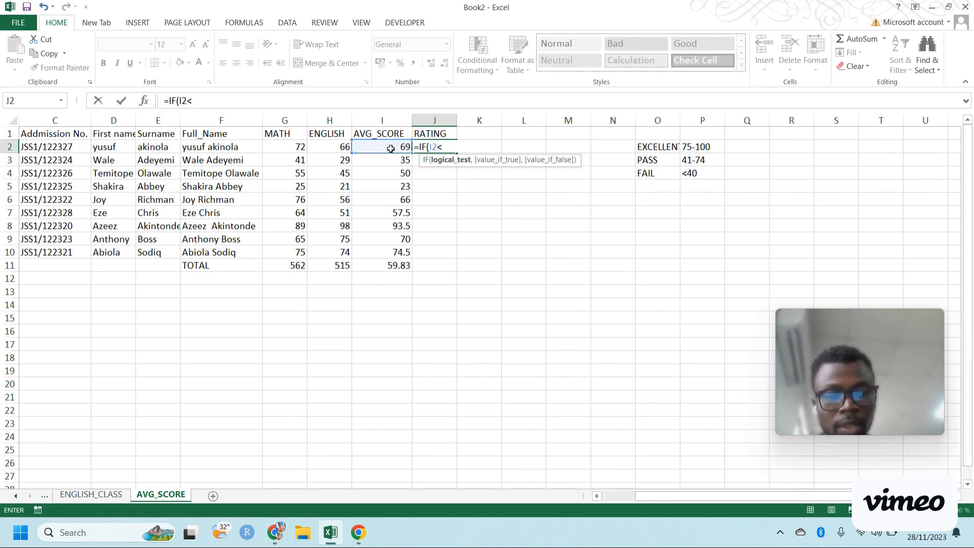
pyautogui.write('40,')
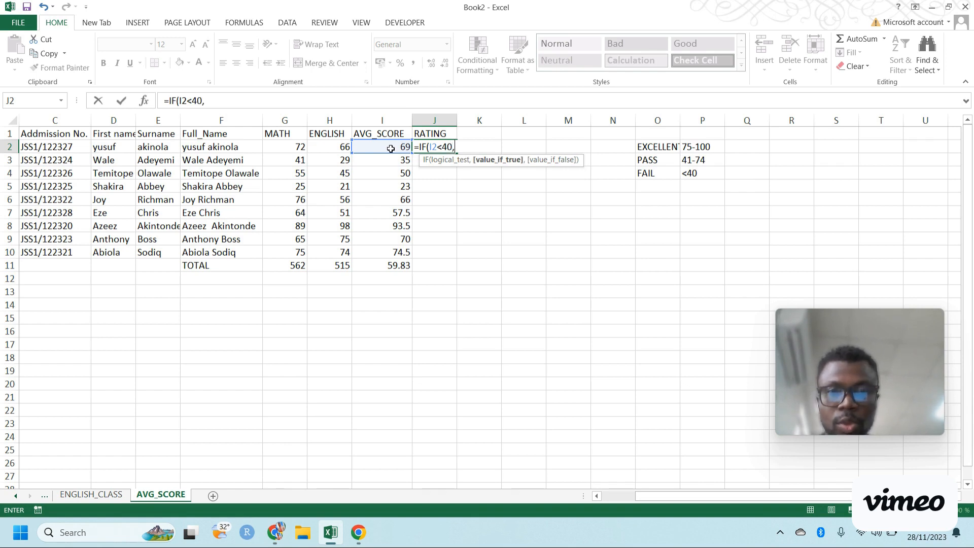
pyautogui.write(' "FAIL')
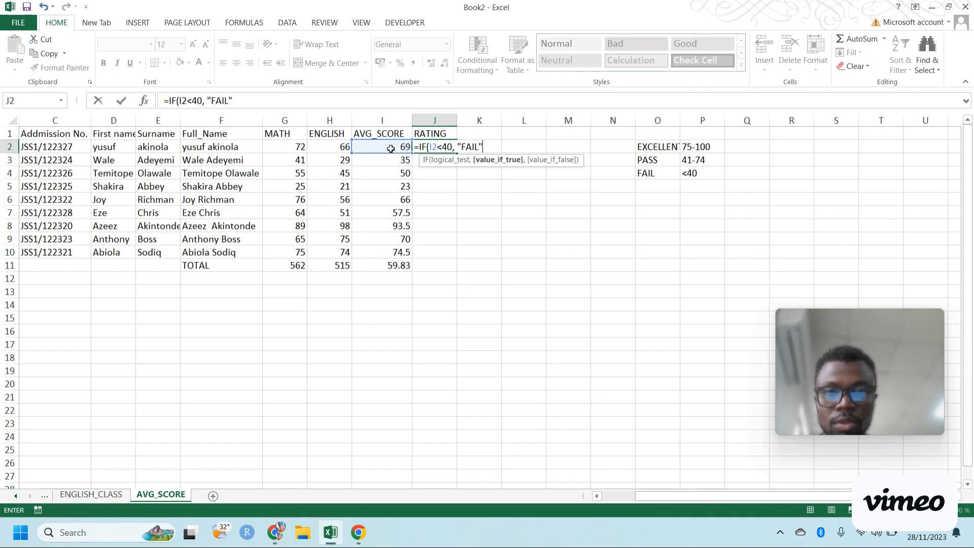
pyautogui.write('"')
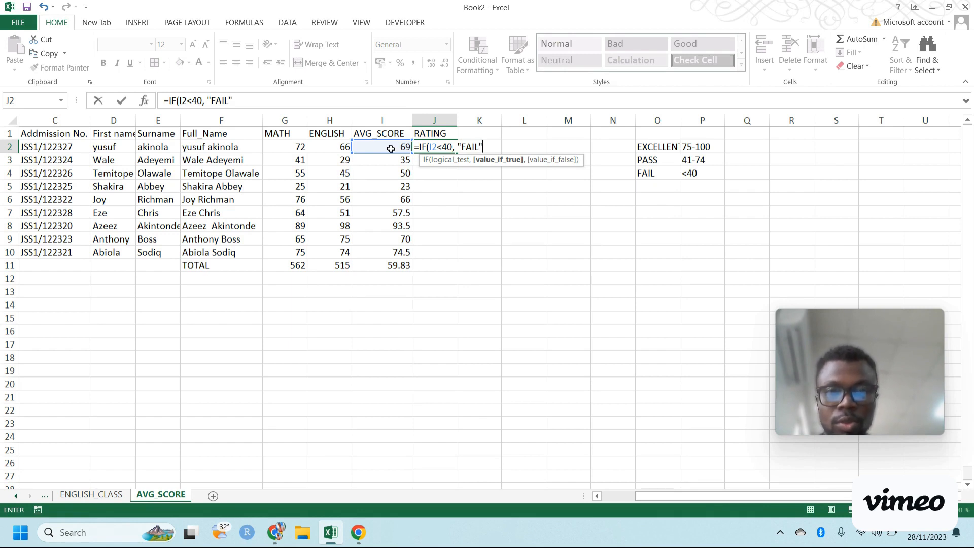
pyautogui.write(',')
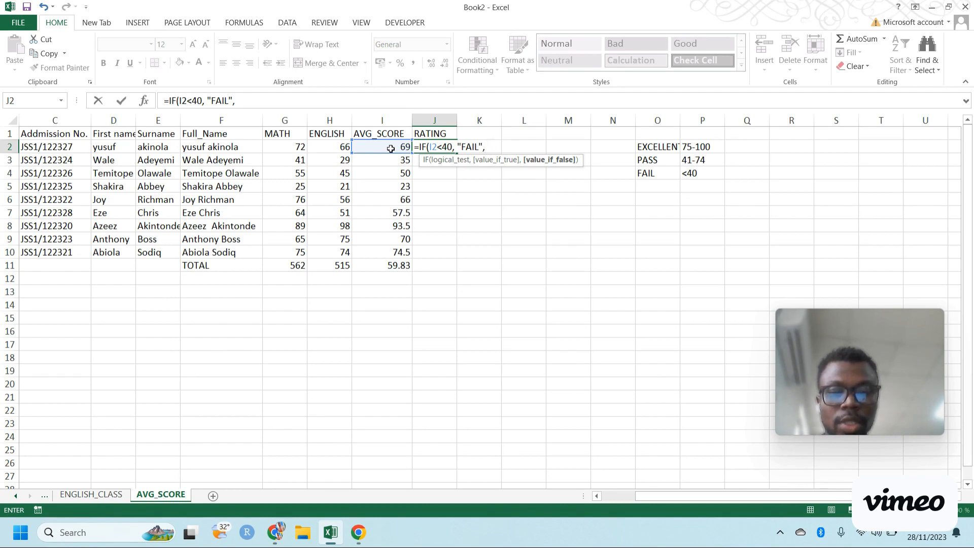
pyautogui.write(' "EXCELLENT')
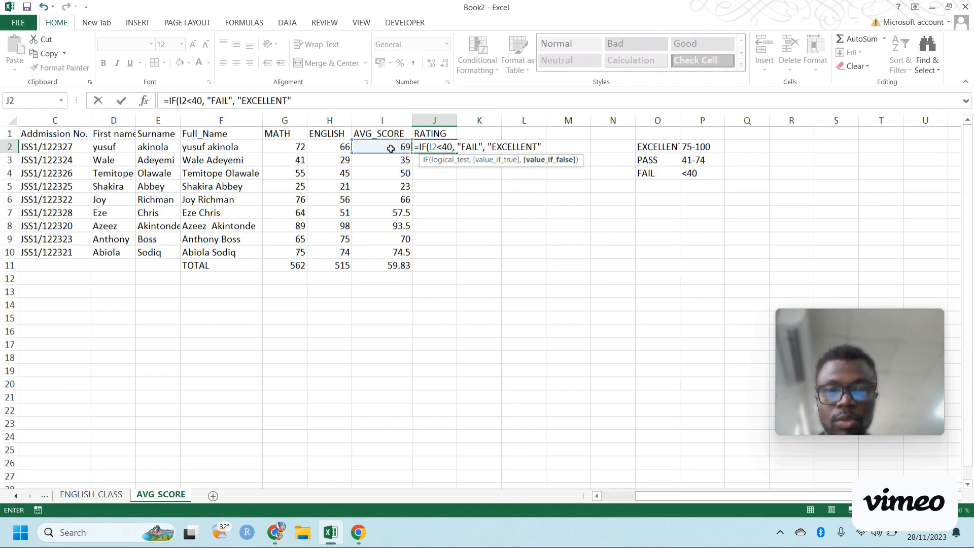
pyautogui.write('")')
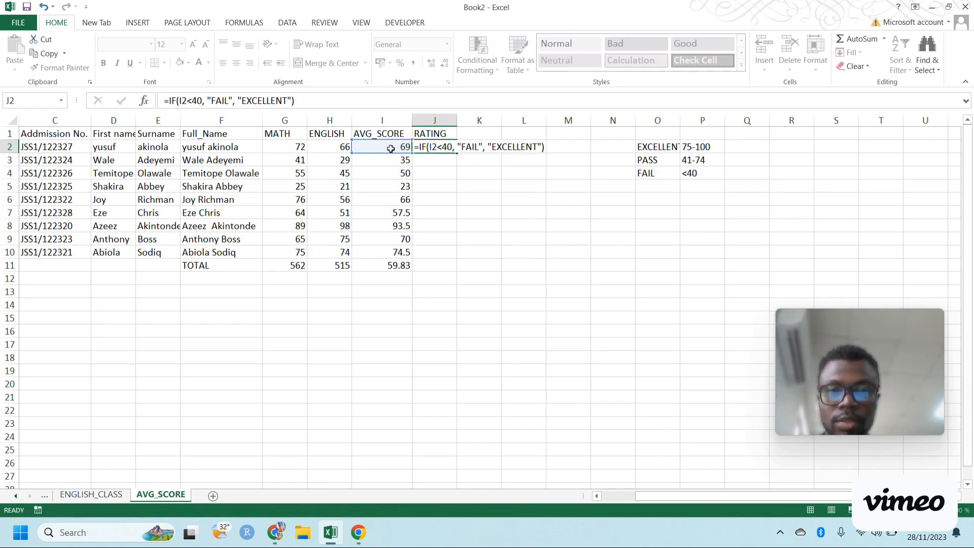
pyautogui.press('Return')
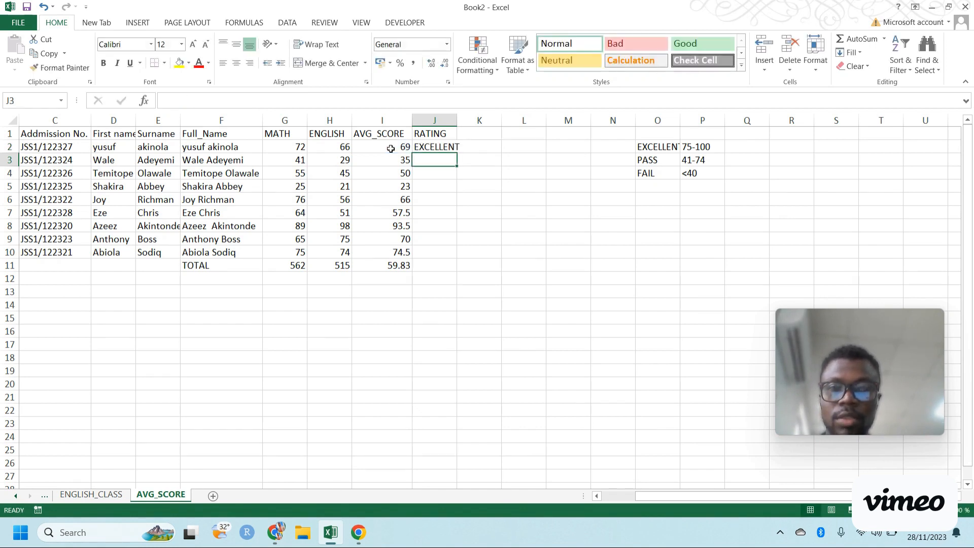
# Autofit column J and fill J2's IF rating down to J11
pyautogui.doubleClick(458, 124)
pyautogui.click(447, 148)
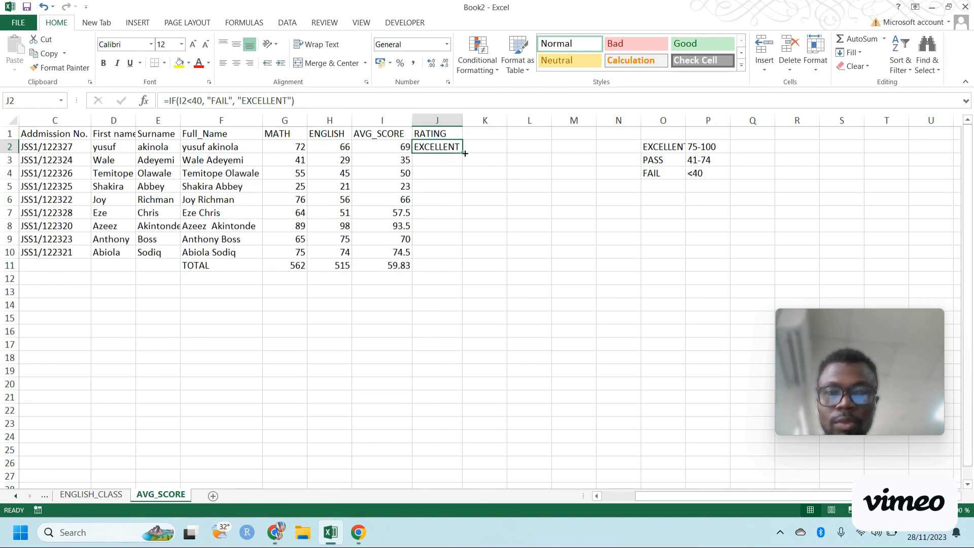
pyautogui.moveTo(462, 152); pyautogui.dragTo(464, 269)
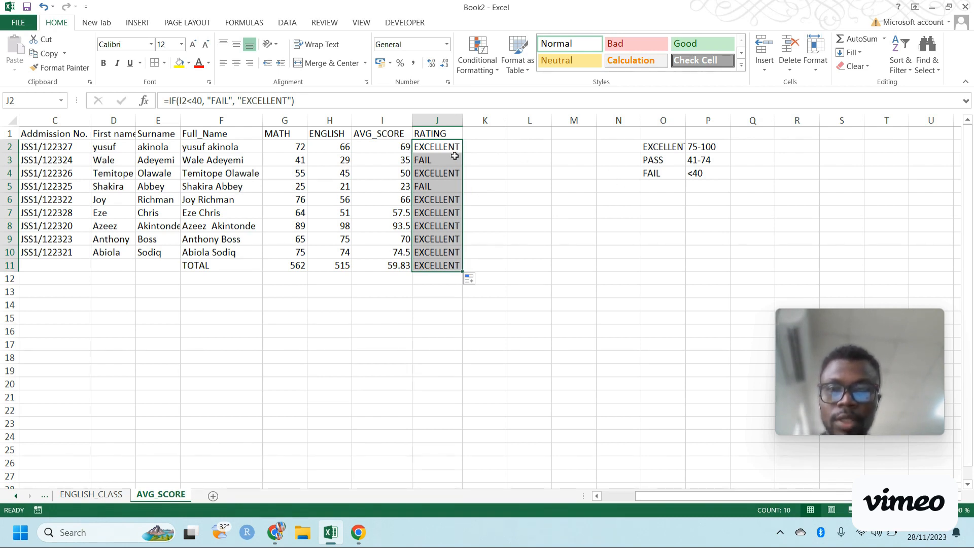
pyautogui.click(430, 148)
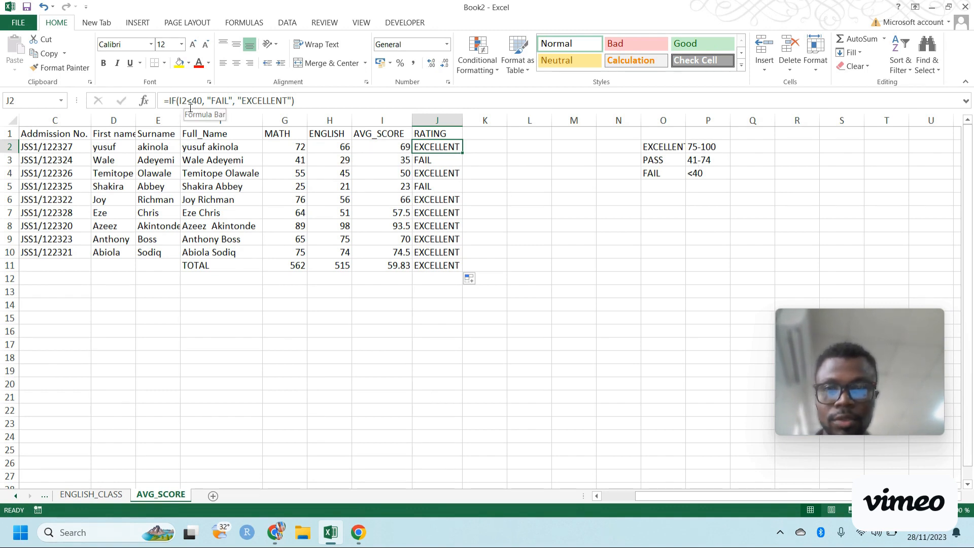
# Insert IF(AND(I2>=41, I2 at the start of J2's formula, before the existing FAIL/EXCELLENT IF
pyautogui.moveTo(310, 100); pyautogui.dragTo(169, 103)
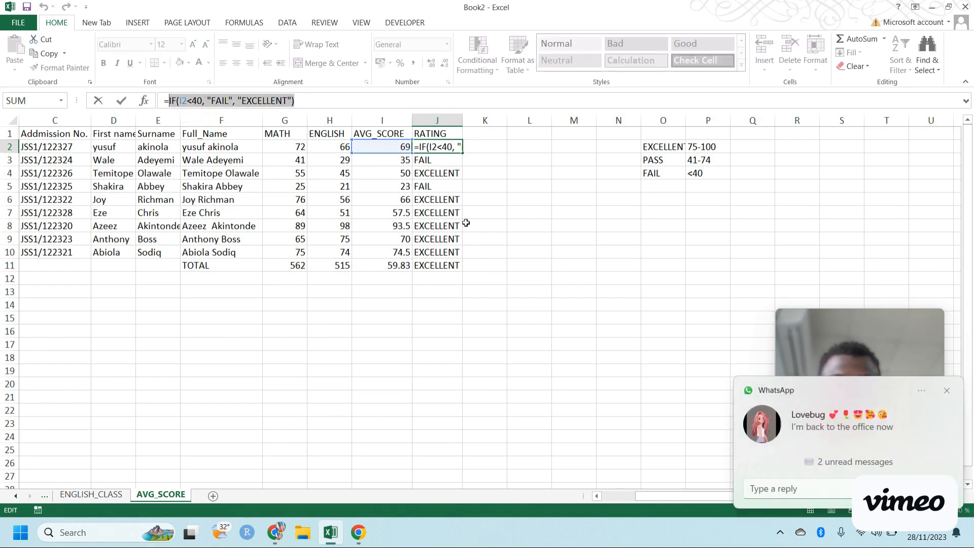
pyautogui.click(947, 390)
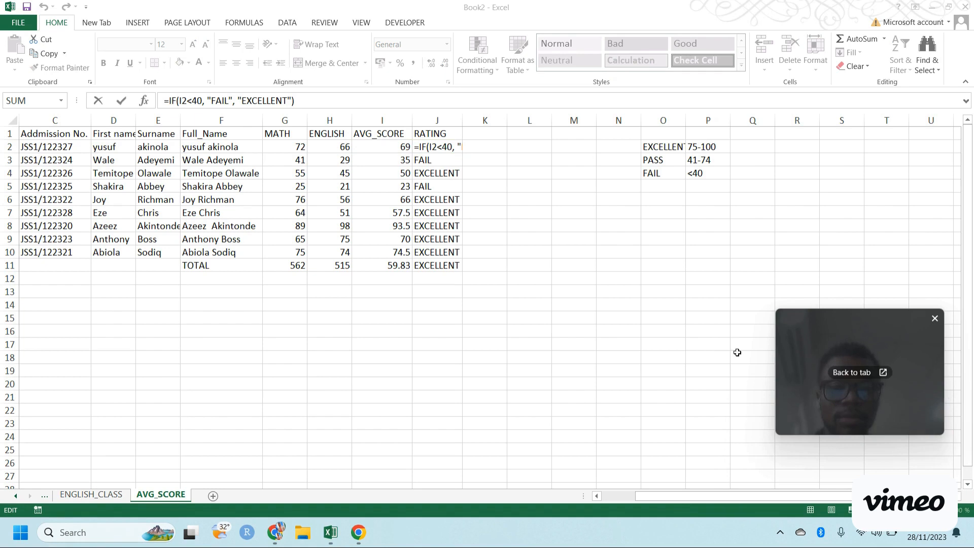
pyautogui.click(317, 100)
pyautogui.click(169, 101)
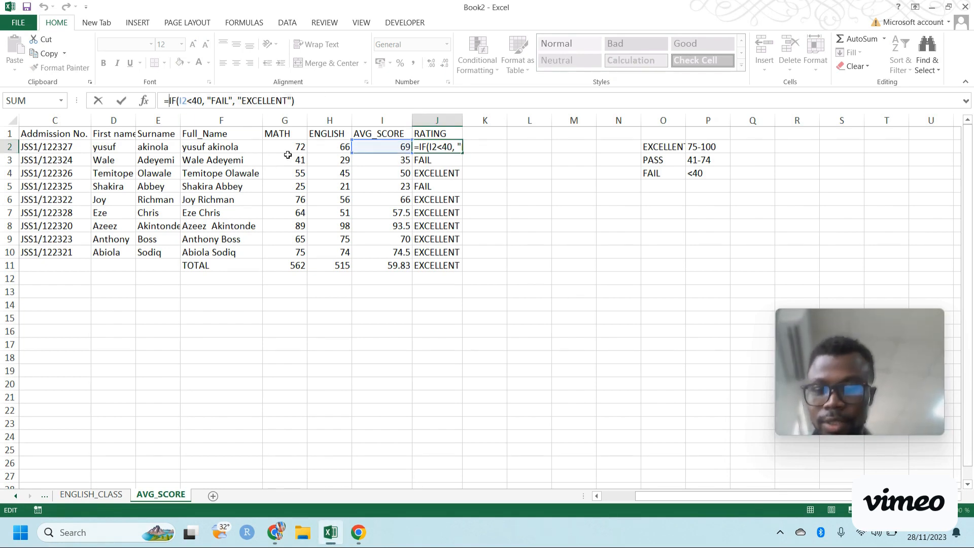
pyautogui.write('IF(')
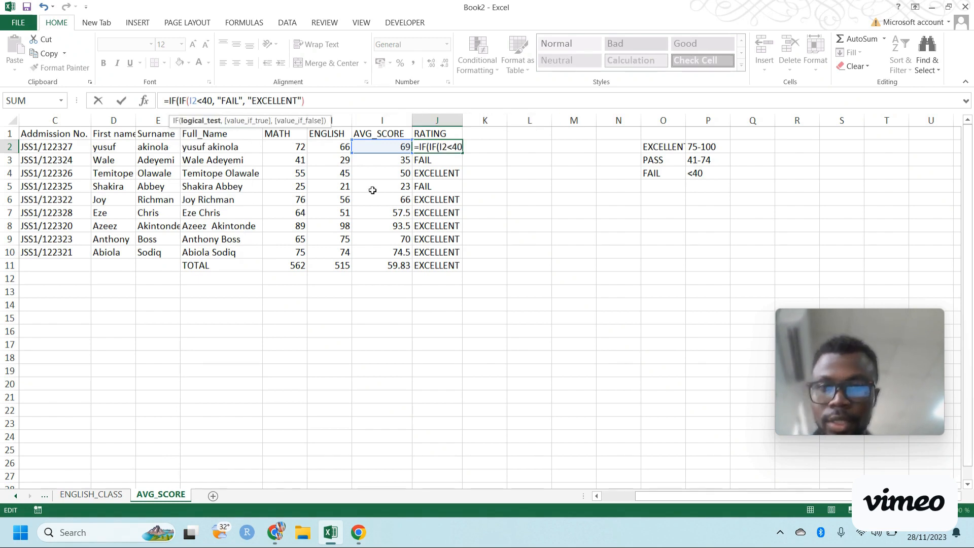
pyautogui.click(390, 147)
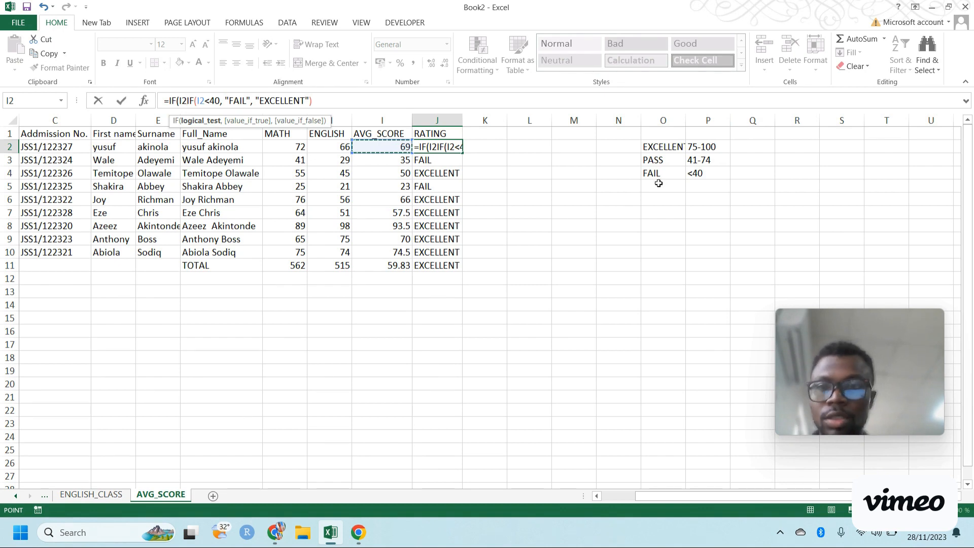
pyautogui.press('BackSpace')
pyautogui.press('BackSpace')
pyautogui.write('AND')
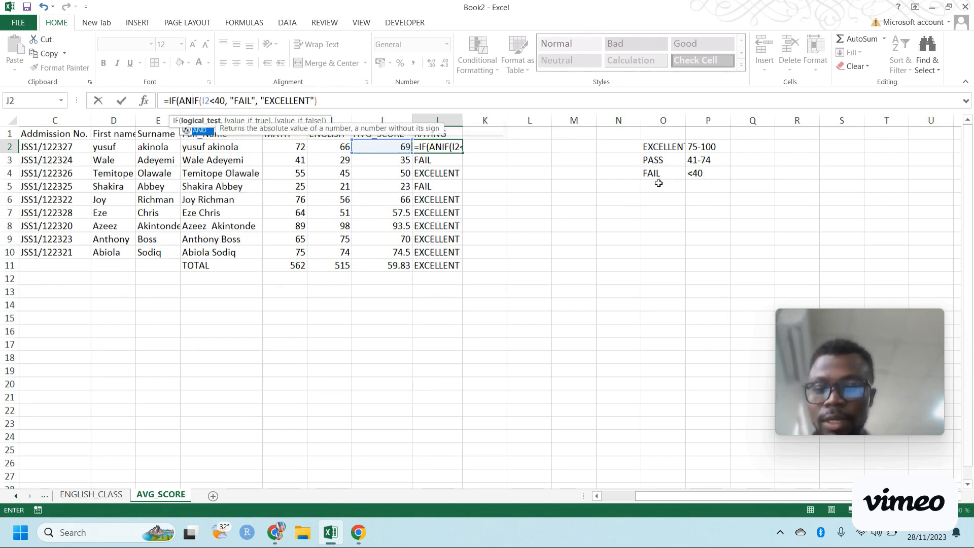
pyautogui.write('(')
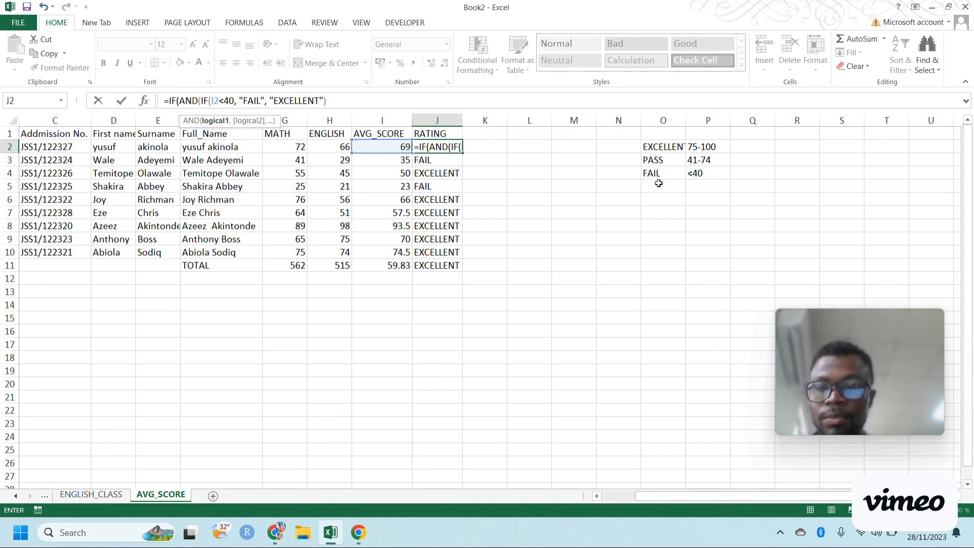
pyautogui.click(385, 148)
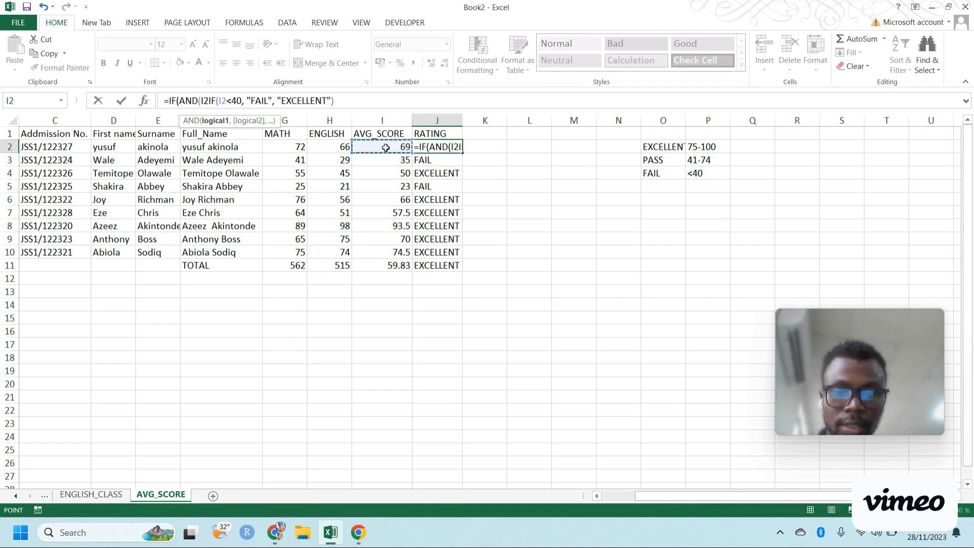
pyautogui.write('>=')
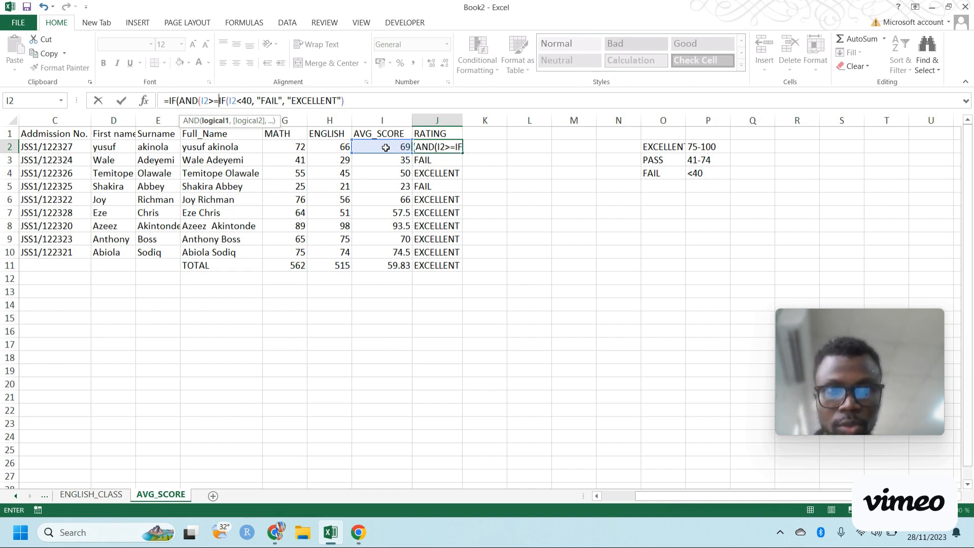
pyautogui.write('41')
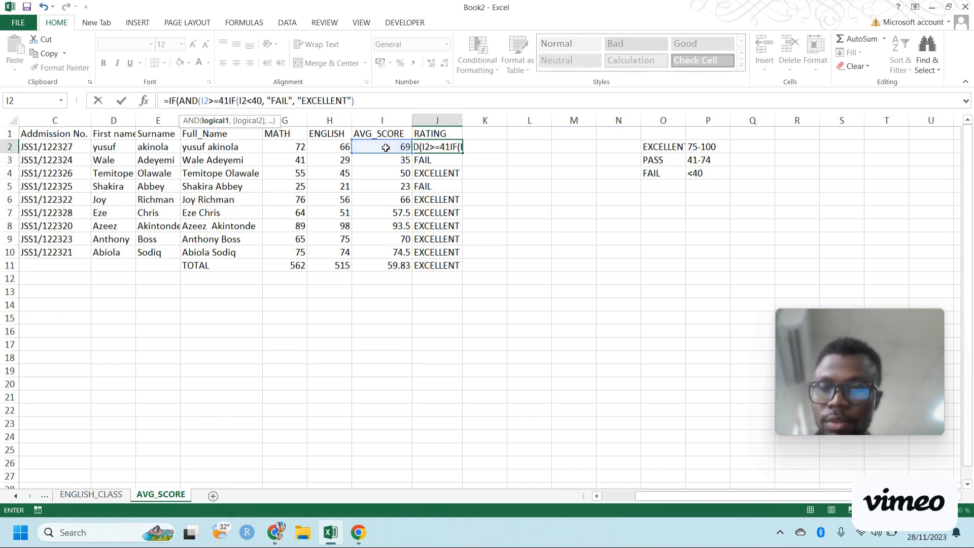
pyautogui.write(',')
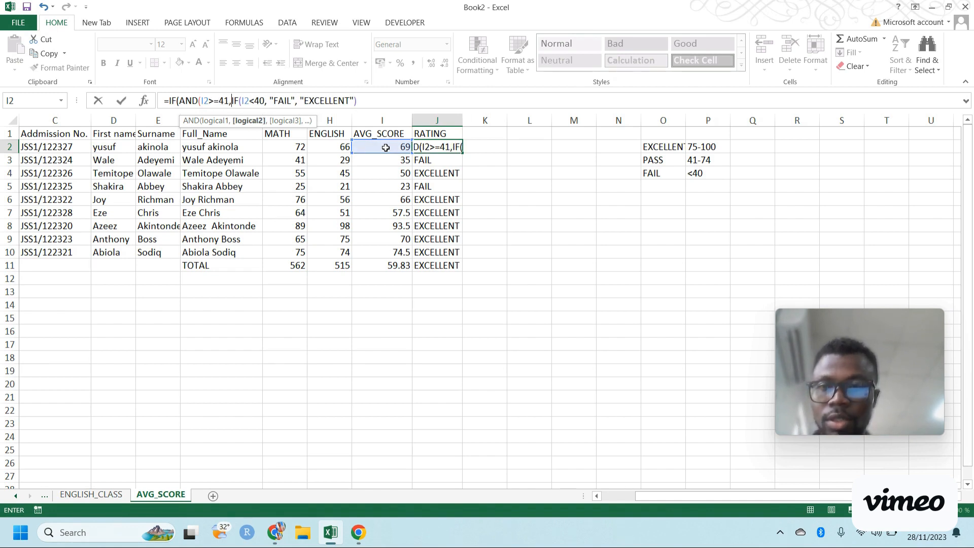
pyautogui.click(386, 148)
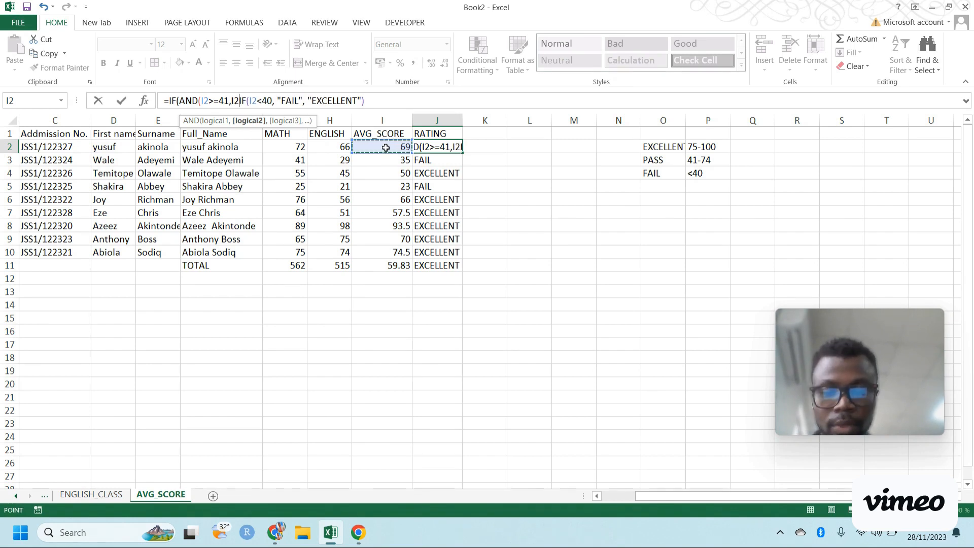
# Add I2<=74 with "PASS", close the AND bracket, and enter J2's formula
pyautogui.write('<=')
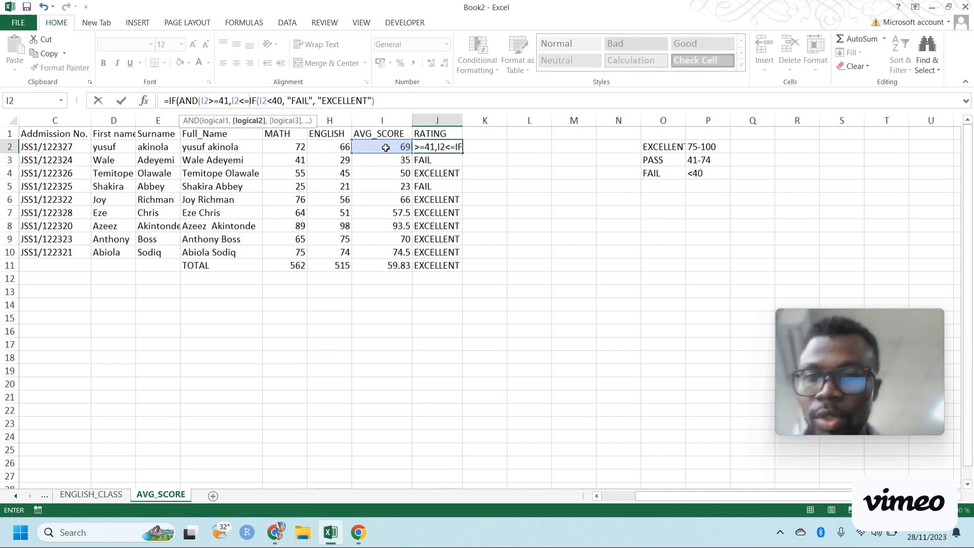
pyautogui.write('74')
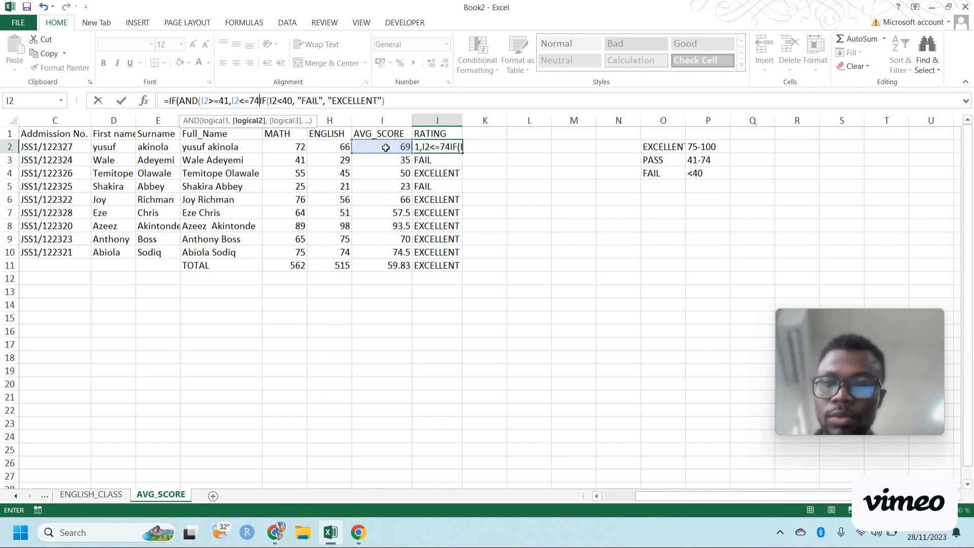
pyautogui.write(',')
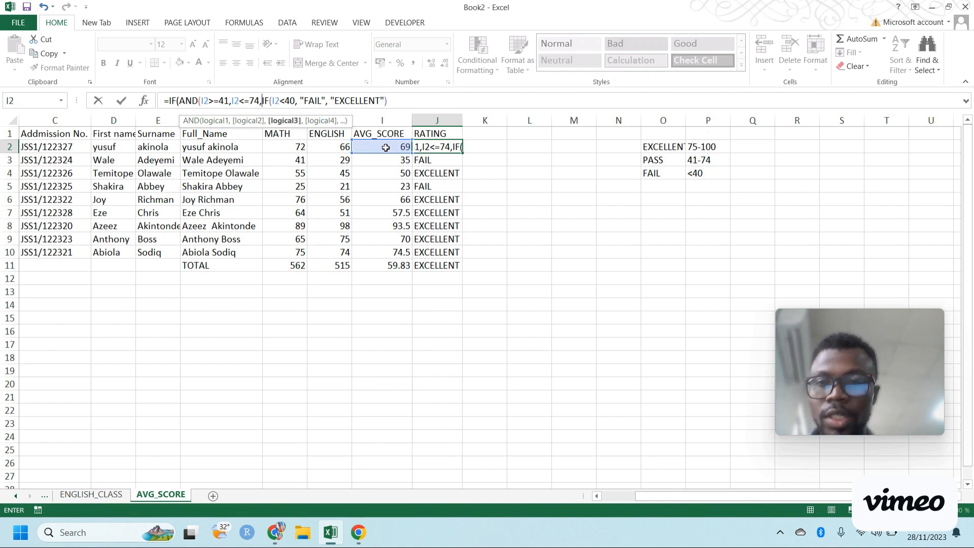
pyautogui.write(' "PASS')
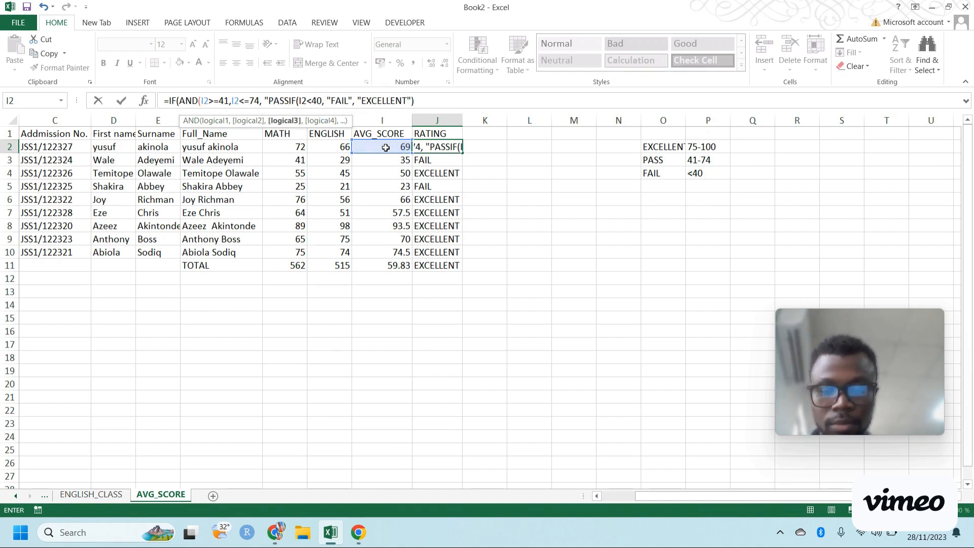
pyautogui.write('",')
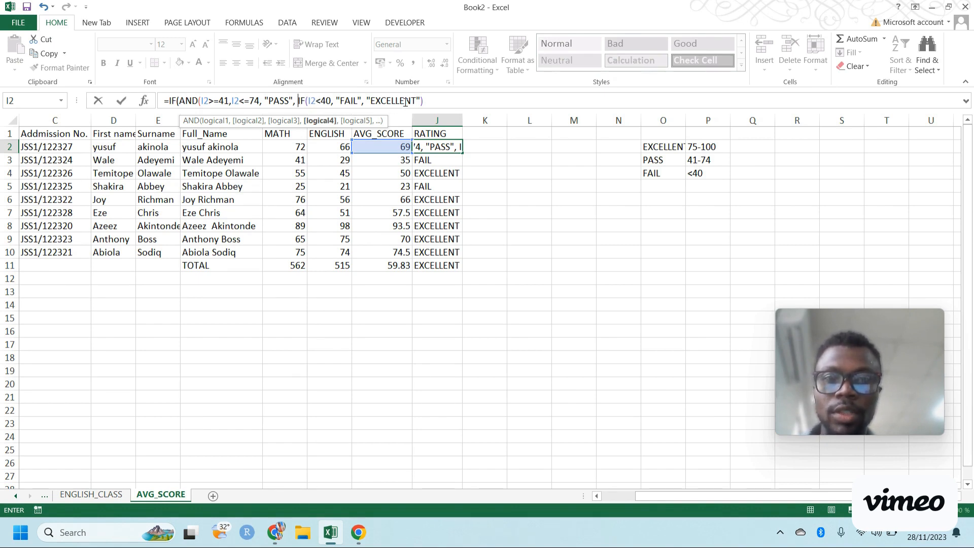
pyautogui.click(431, 100)
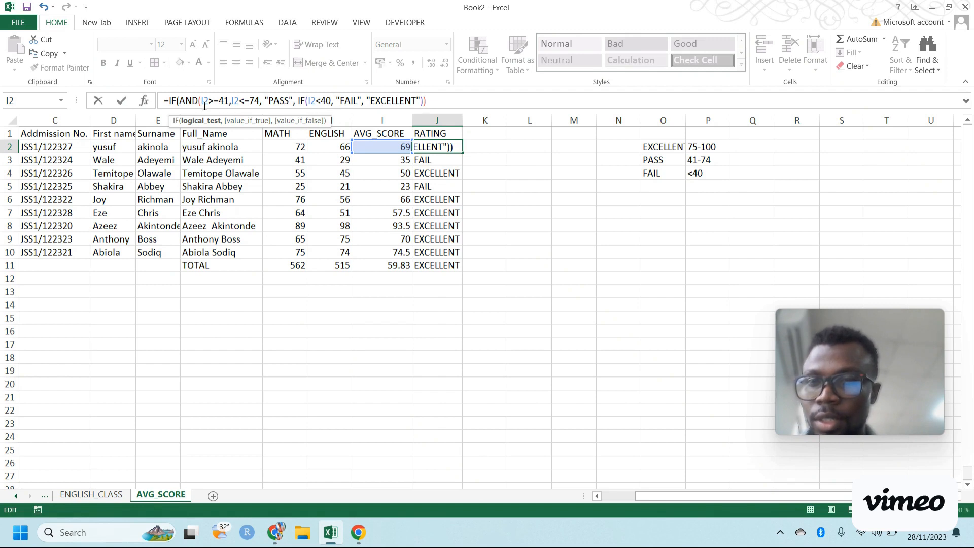
pyautogui.click(258, 102)
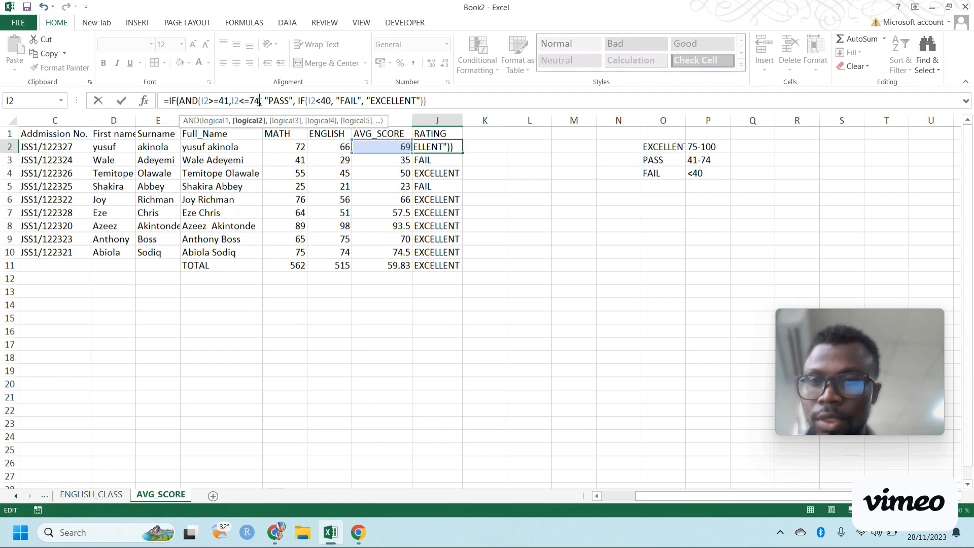
pyautogui.write(')')
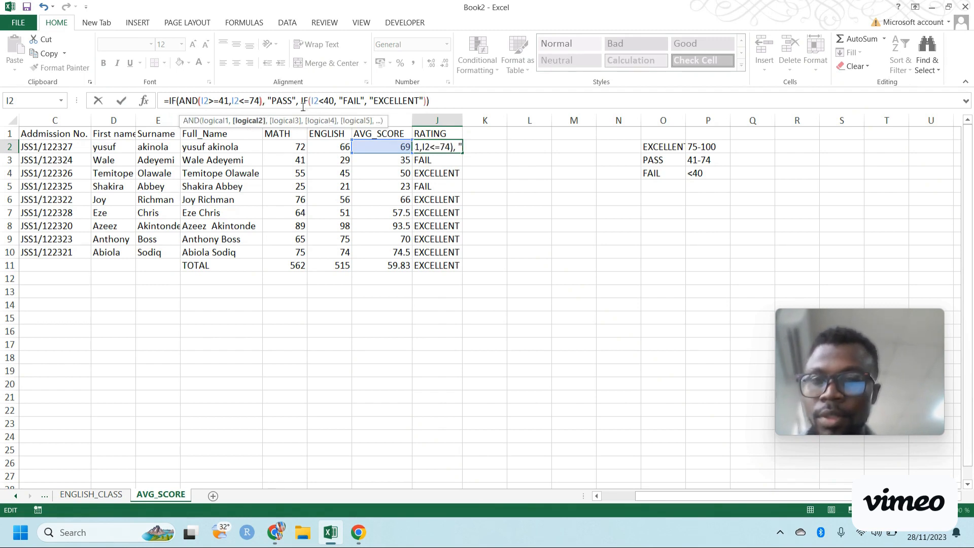
pyautogui.click(442, 103)
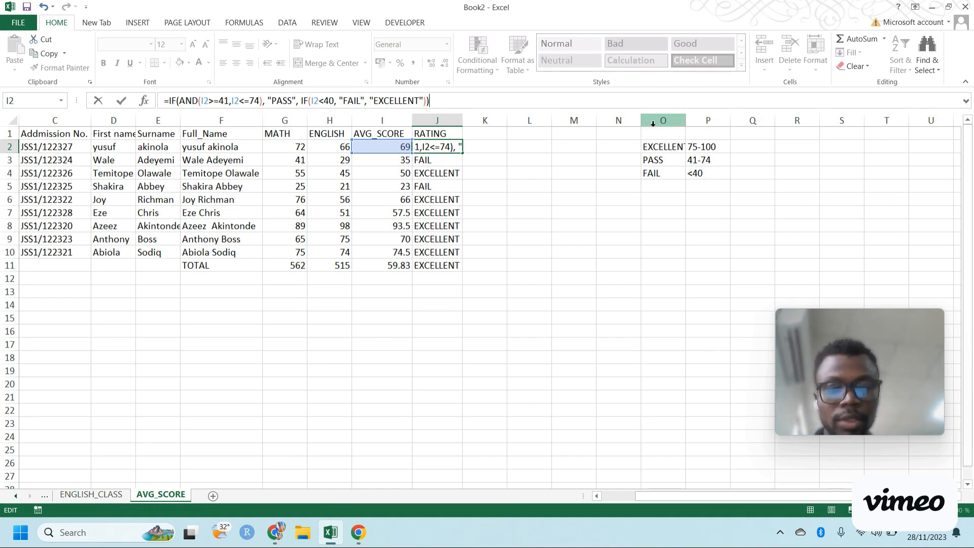
pyautogui.press('Return')
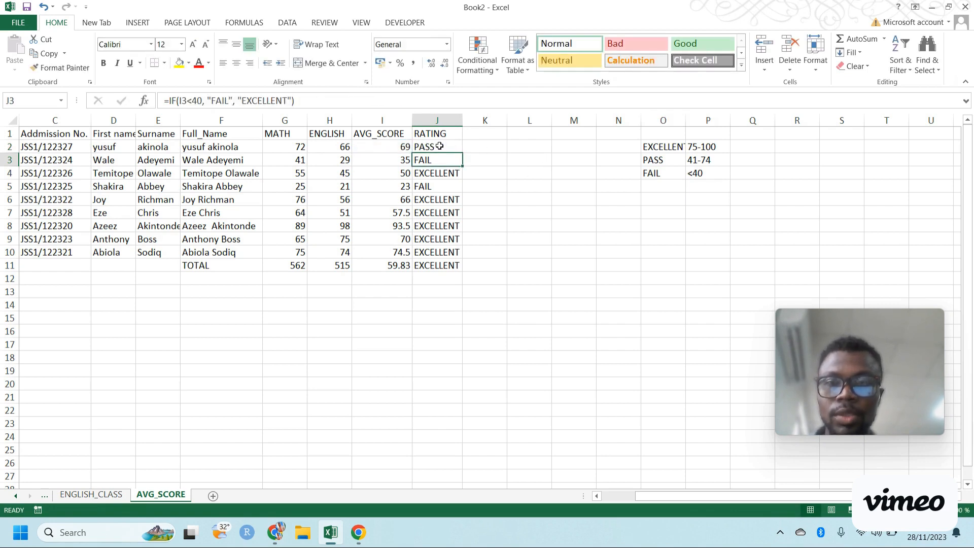
# Fill the nested IF/AND rating from J2 down to J11
pyautogui.click(456, 147)
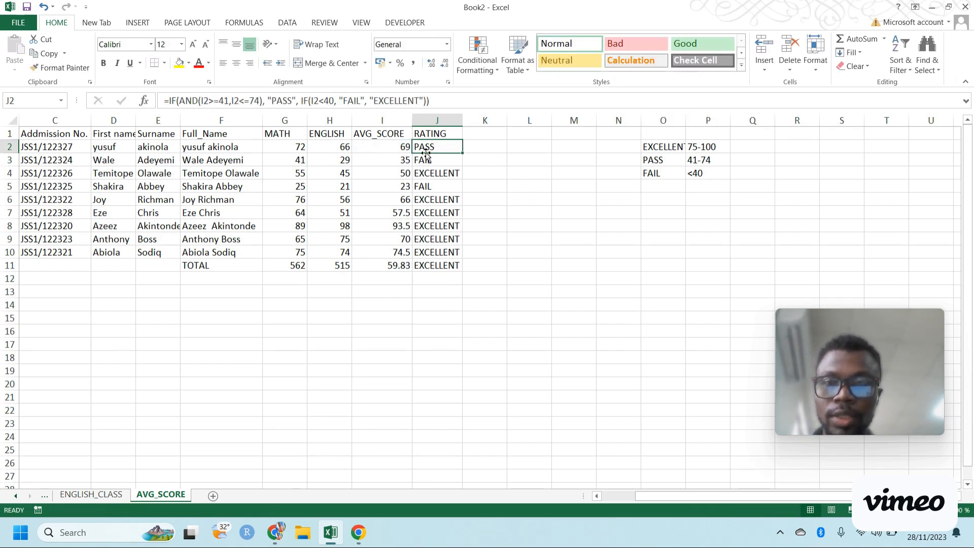
pyautogui.click(671, 163)
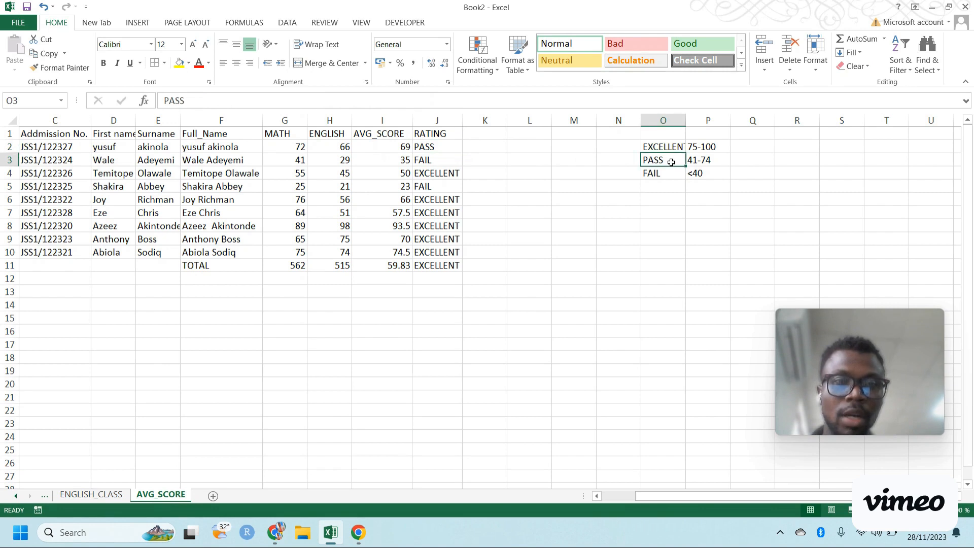
pyautogui.click(451, 147)
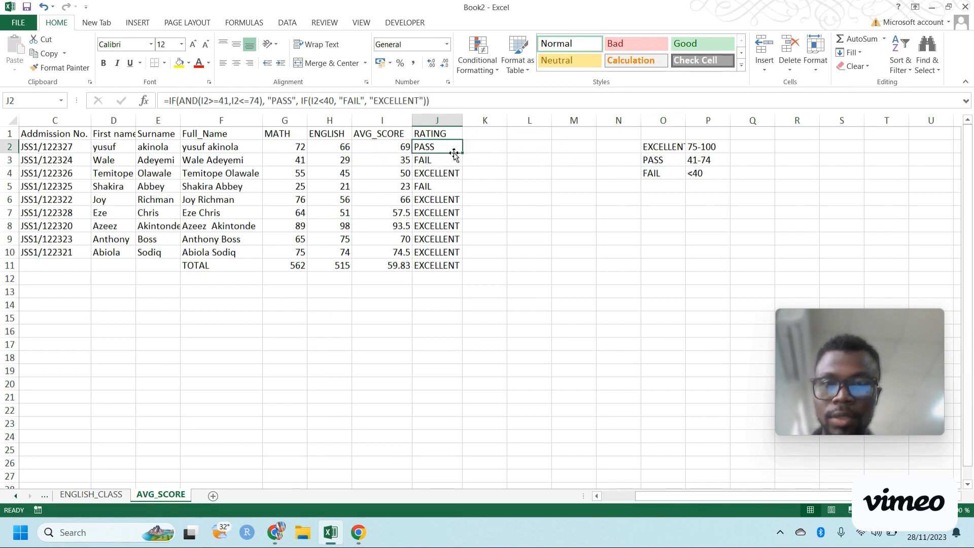
pyautogui.moveTo(460, 154); pyautogui.dragTo(465, 269)
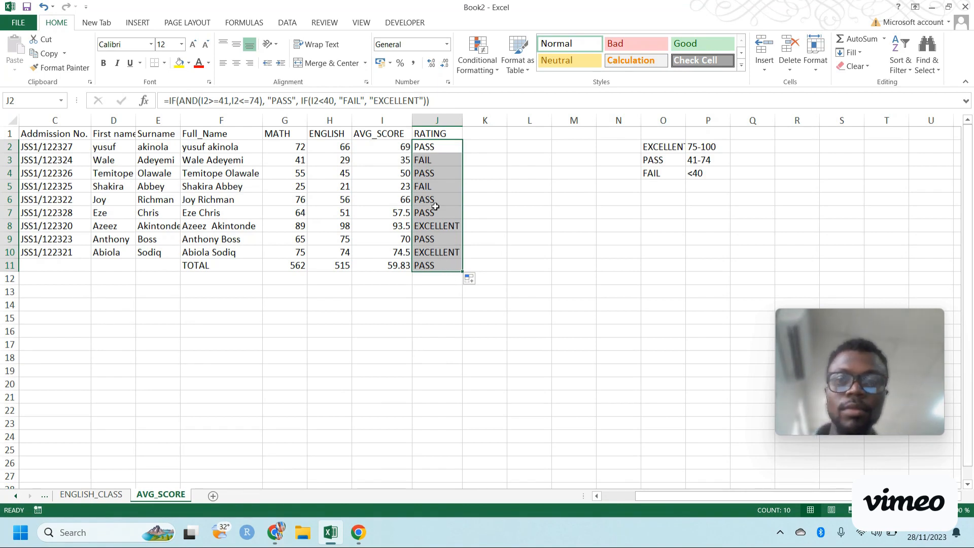
pyautogui.click(436, 147)
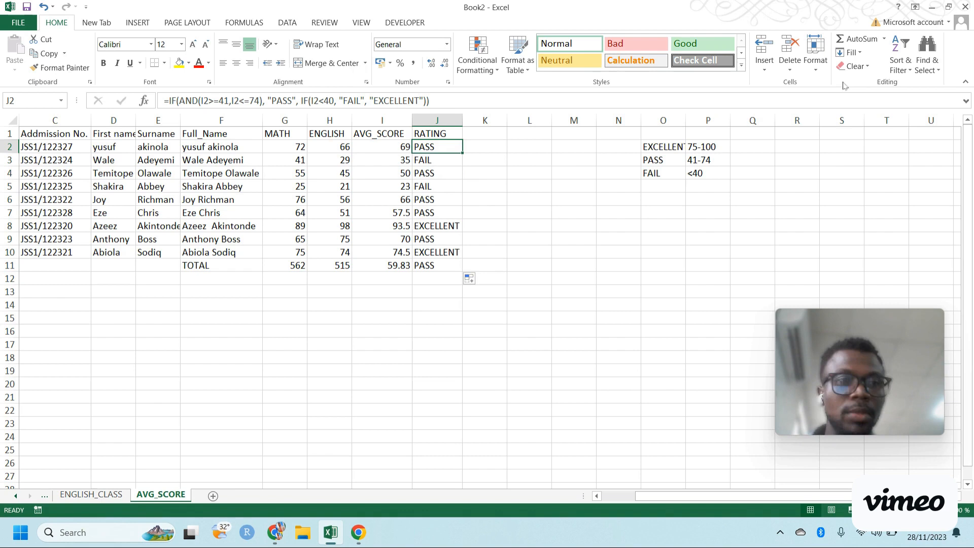
pyautogui.click(966, 100)
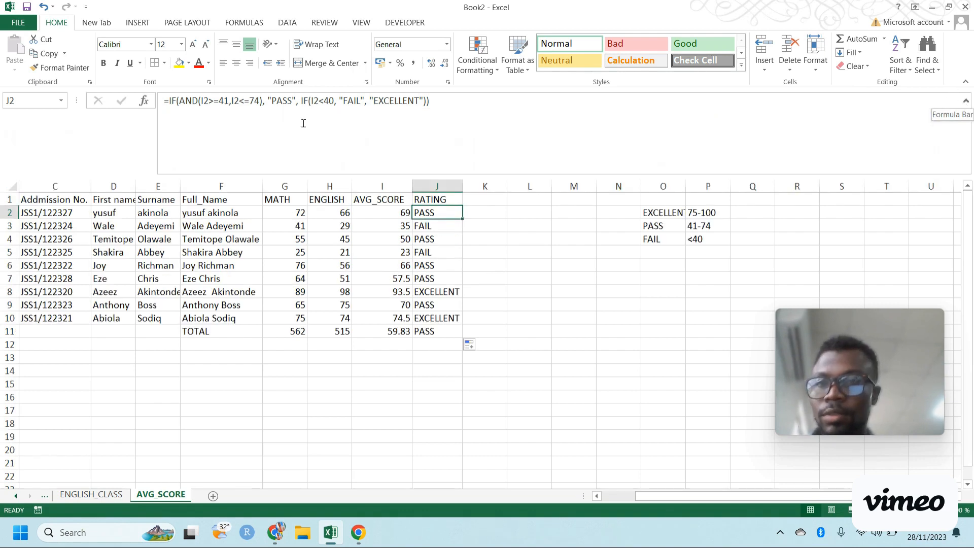
# Insert line breaks in J2's formula before AND, the inner IF, and the final bracket
pyautogui.click(180, 100)
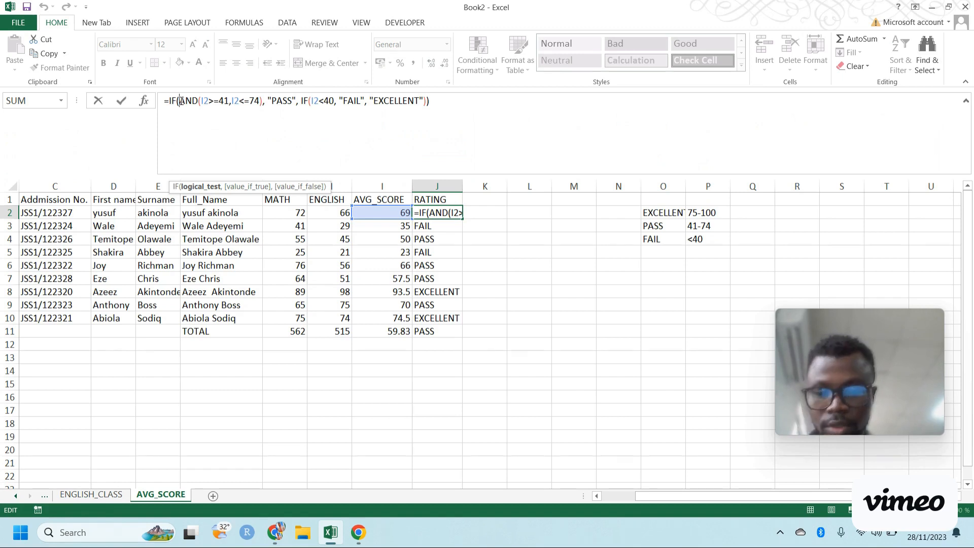
pyautogui.hotkey('alt', 'Return')
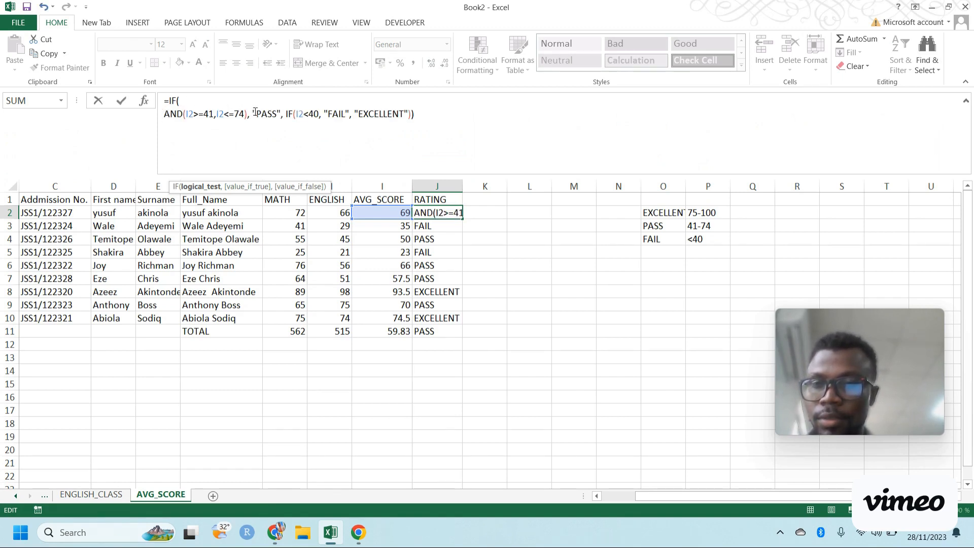
pyautogui.click(285, 113)
pyautogui.hotkey('alt', 'Return')
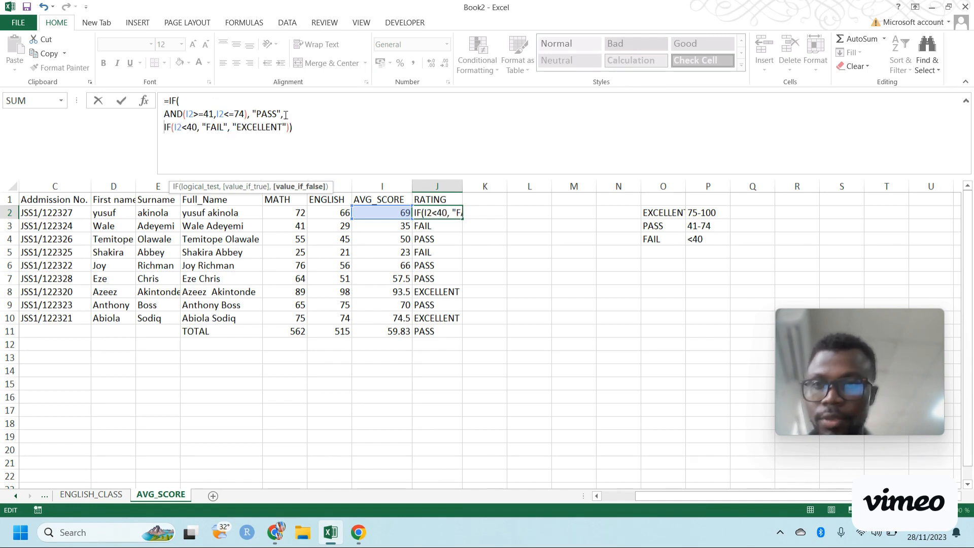
pyautogui.click(174, 128)
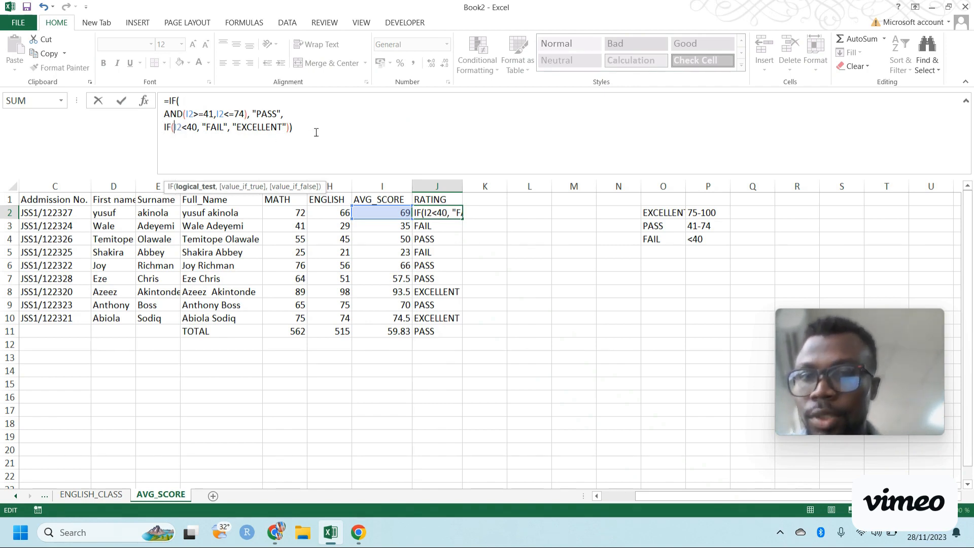
pyautogui.click(290, 128)
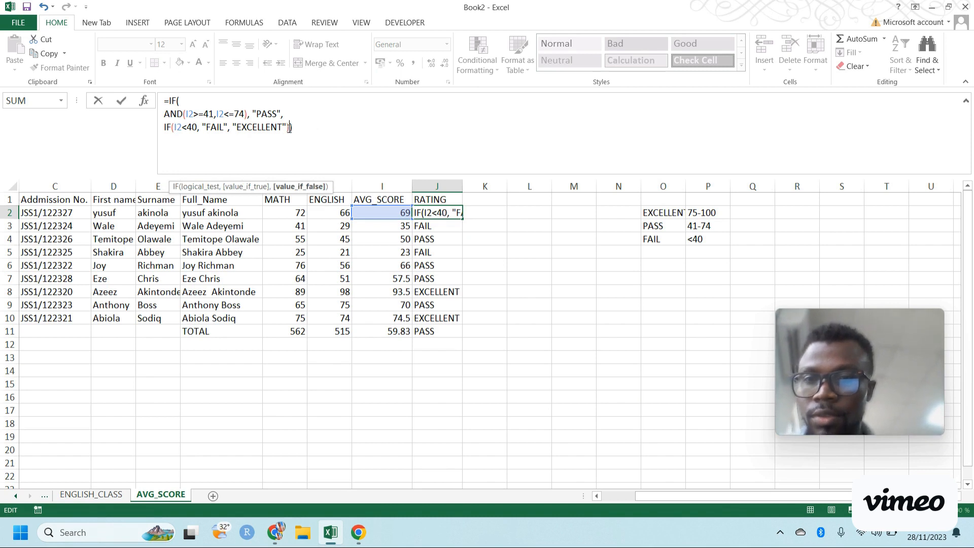
pyautogui.hotkey('alt', 'Return')
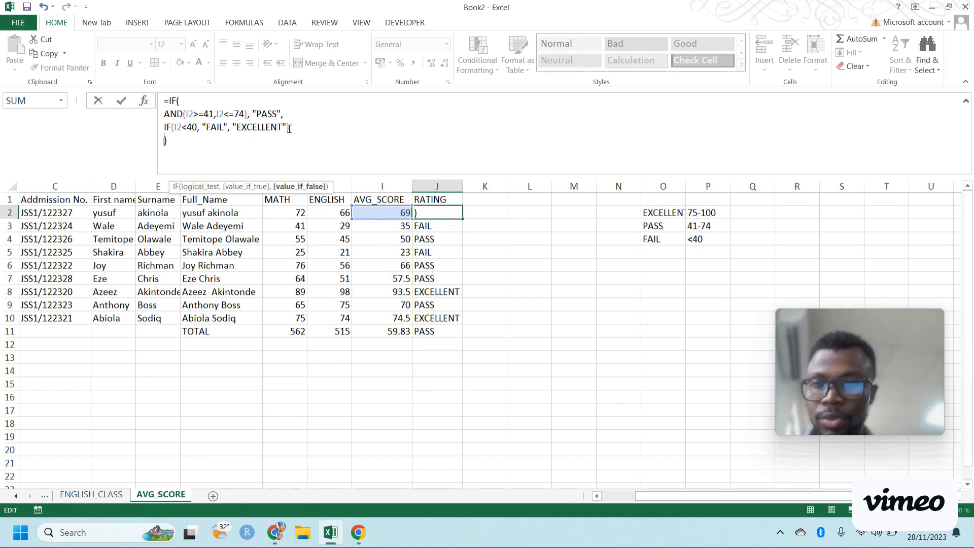
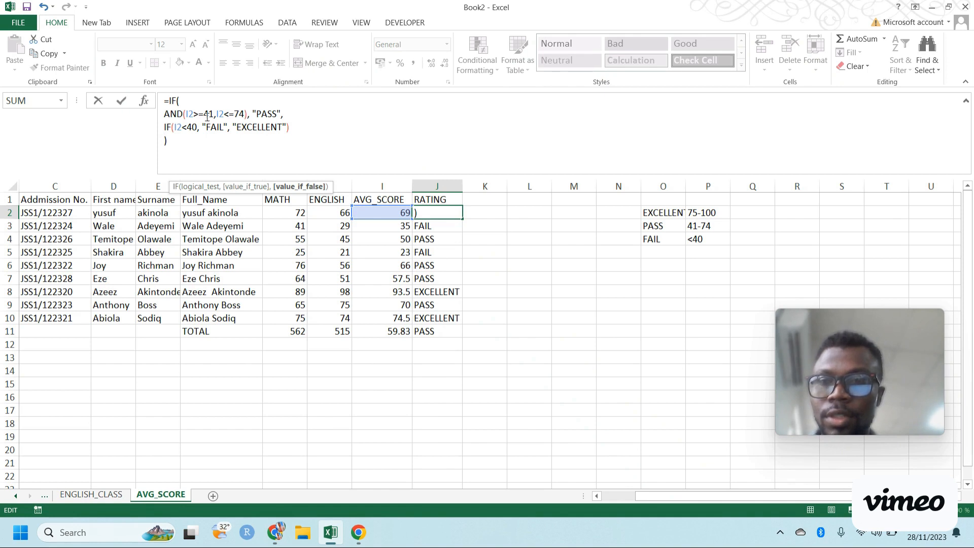
# Put "PASS" on its own line after the AND condition in J2's formula and highlight its IF parts
pyautogui.click(251, 114)
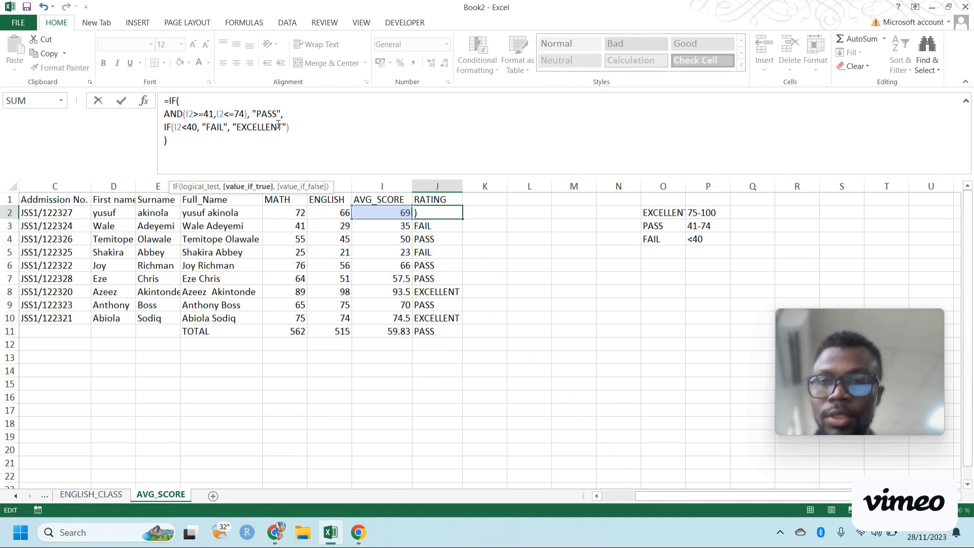
pyautogui.hotkey('alt', 'Return')
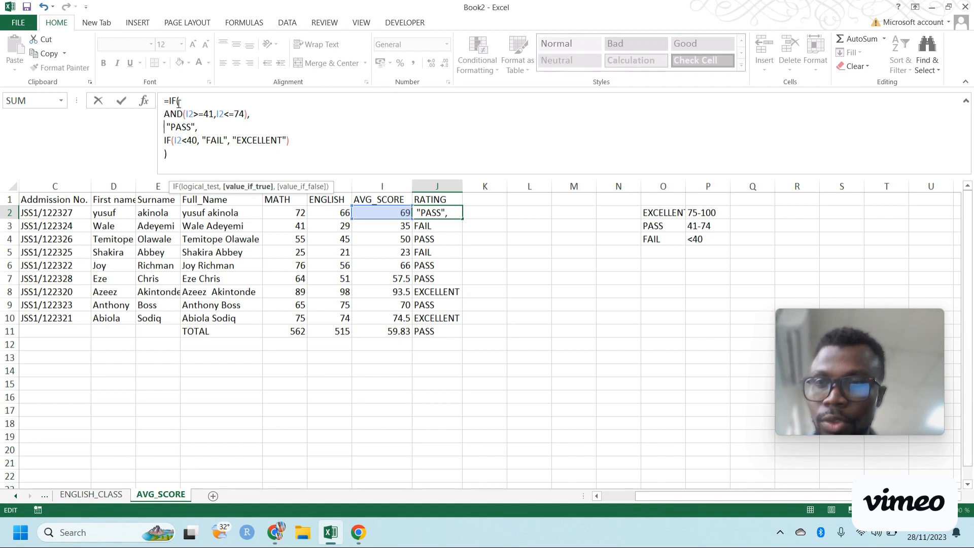
pyautogui.moveTo(177, 104); pyautogui.dragTo(253, 111)
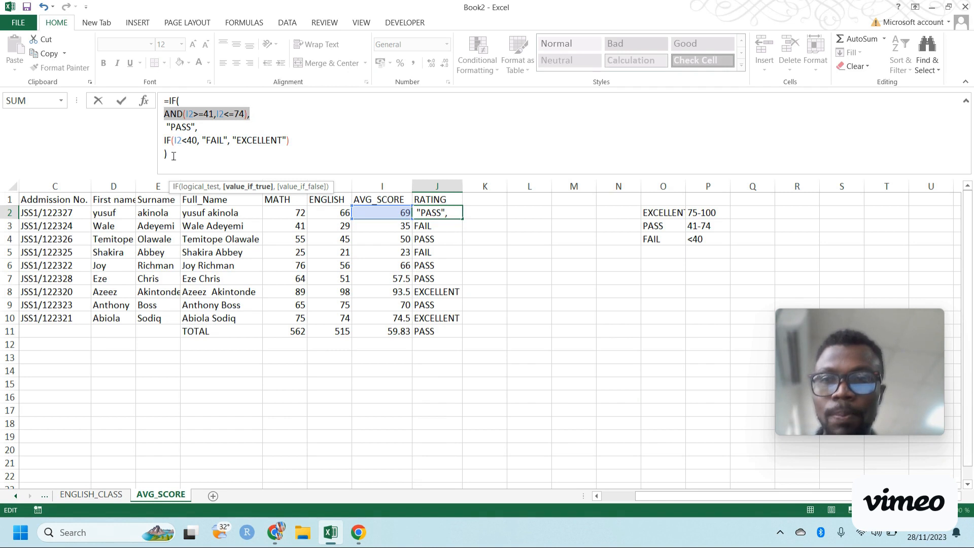
pyautogui.moveTo(171, 154); pyautogui.dragTo(160, 141)
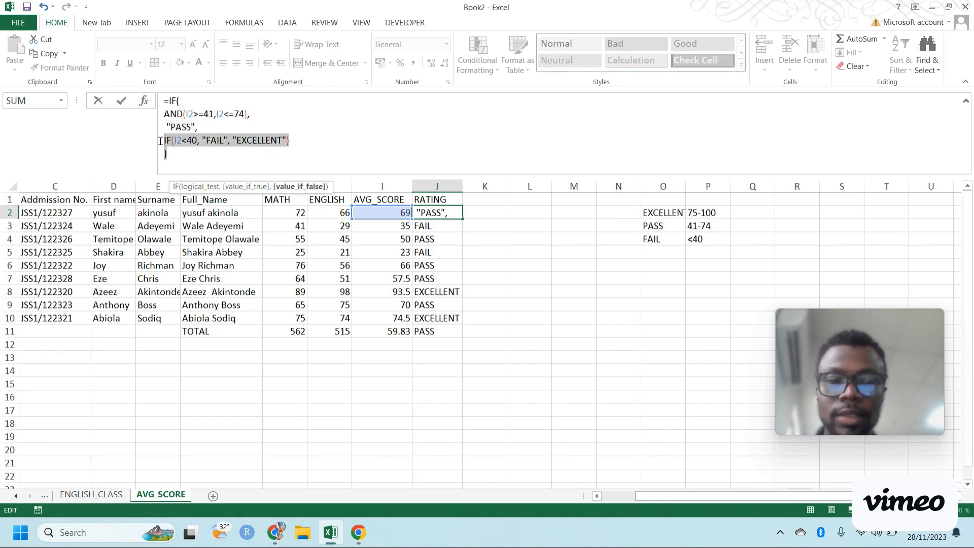
pyautogui.click(175, 157)
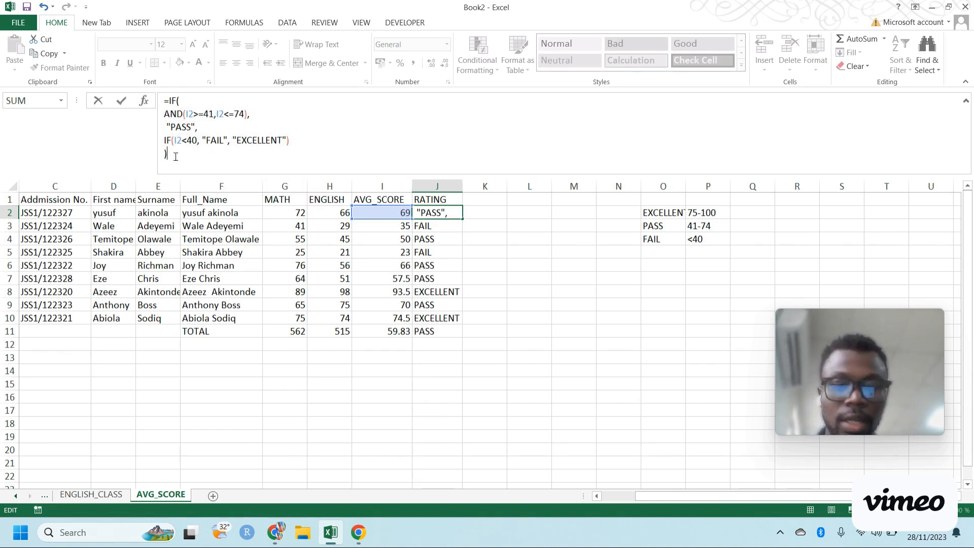
# Commit J2's multi-line nested IF rating formula, fill it down to J11 and check J6
pyautogui.press('Return')
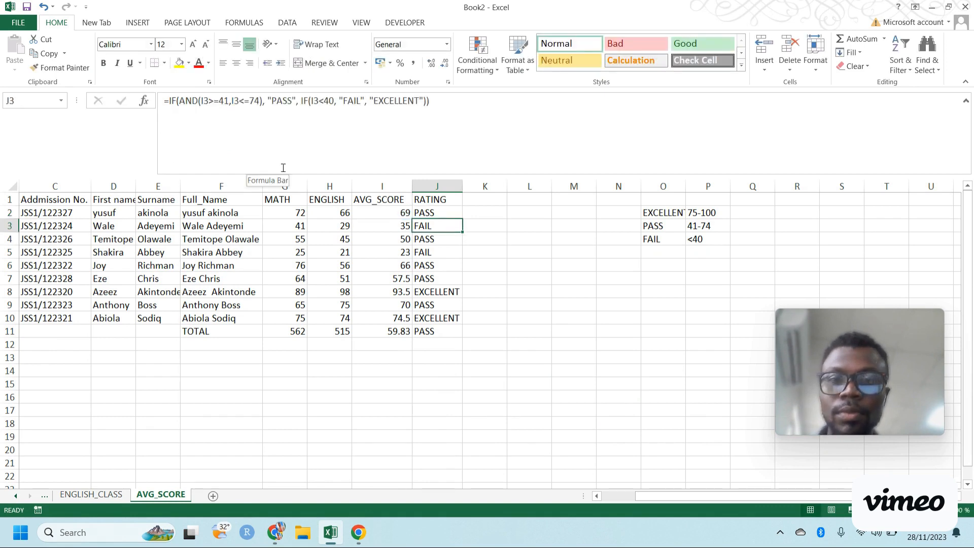
pyautogui.click(438, 214)
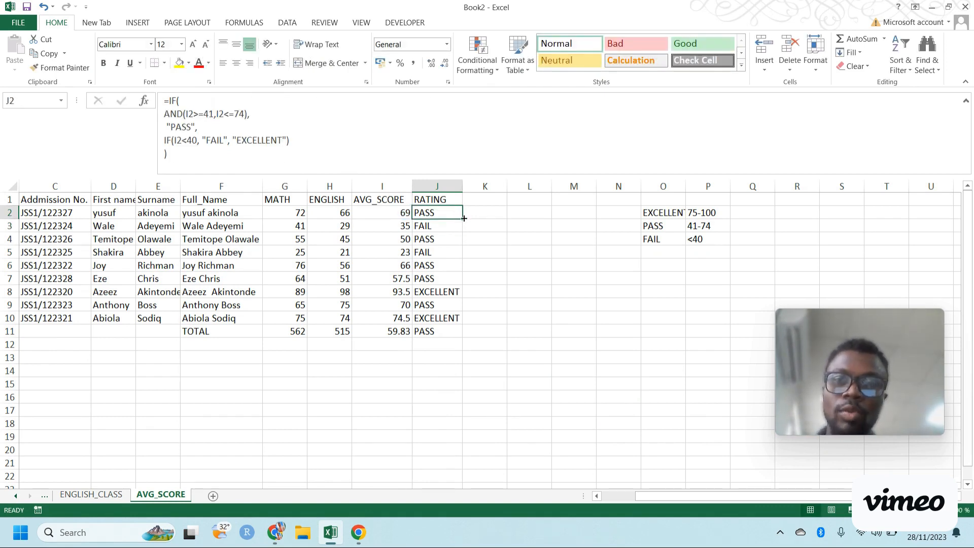
pyautogui.moveTo(464, 219); pyautogui.dragTo(463, 338)
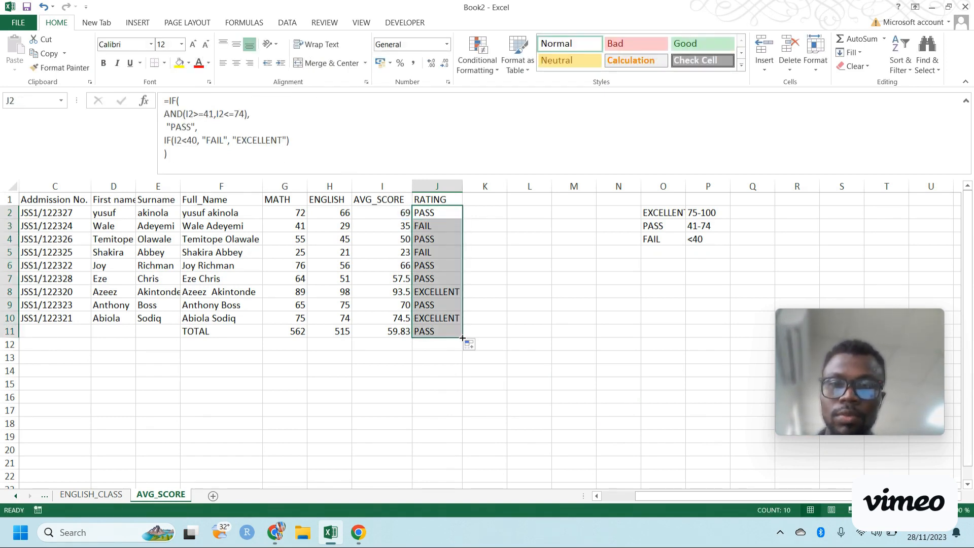
pyautogui.click(439, 262)
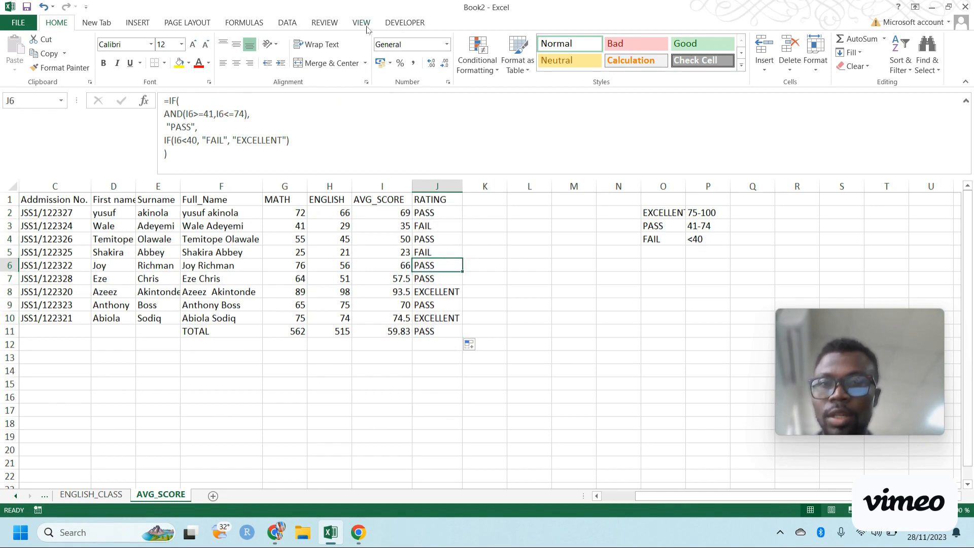
# Restore down the Excel window and move it to the upper left of the screen
pyautogui.click(948, 7)
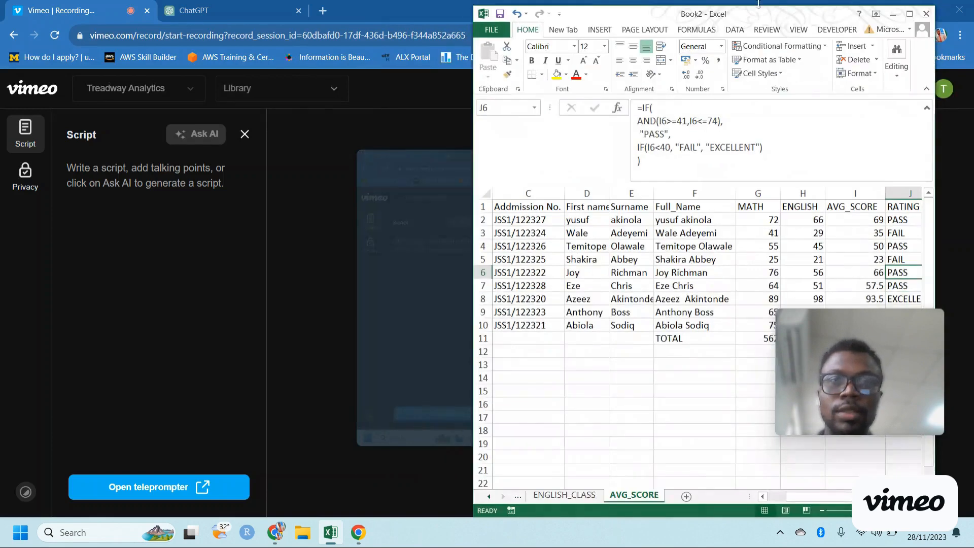
pyautogui.moveTo(764, 14); pyautogui.dragTo(547, 9)
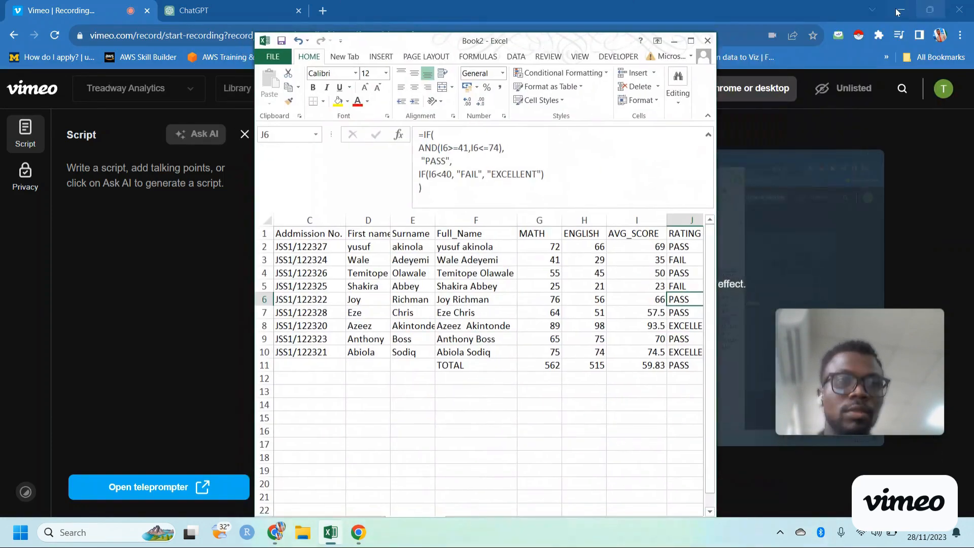
pyautogui.click(901, 11)
pyautogui.click(902, 11)
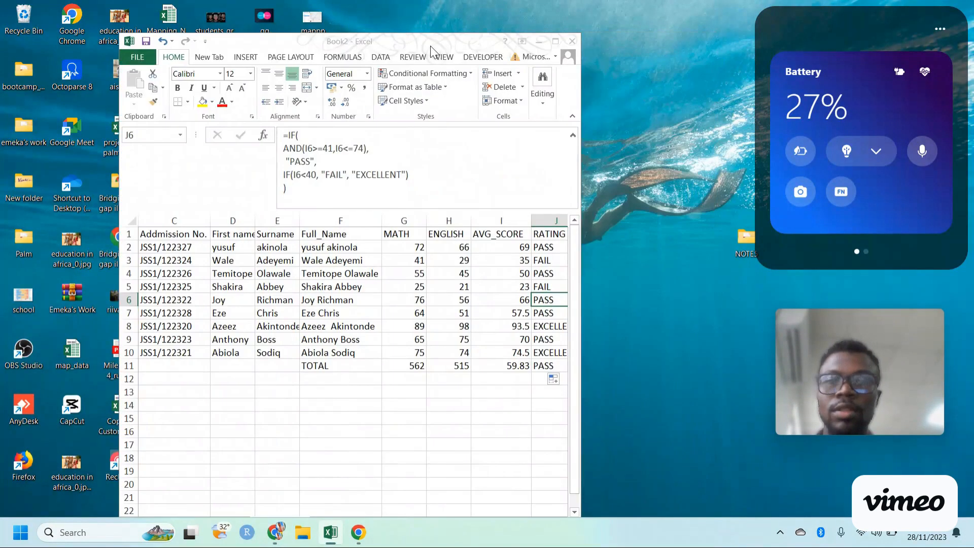
pyautogui.moveTo(442, 41); pyautogui.dragTo(333, 17)
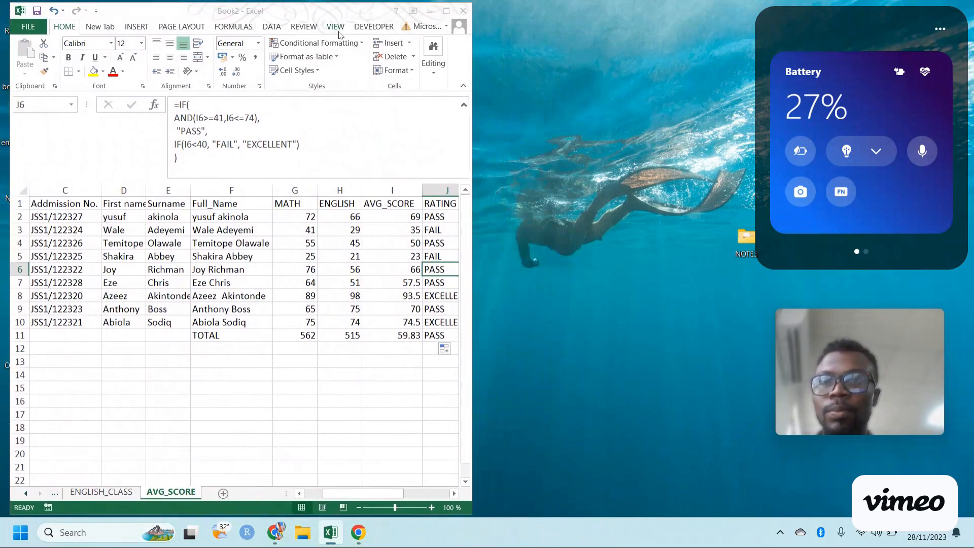
# Open a new window of the workbook and place Book2:2 on the right half
pyautogui.click(336, 28)
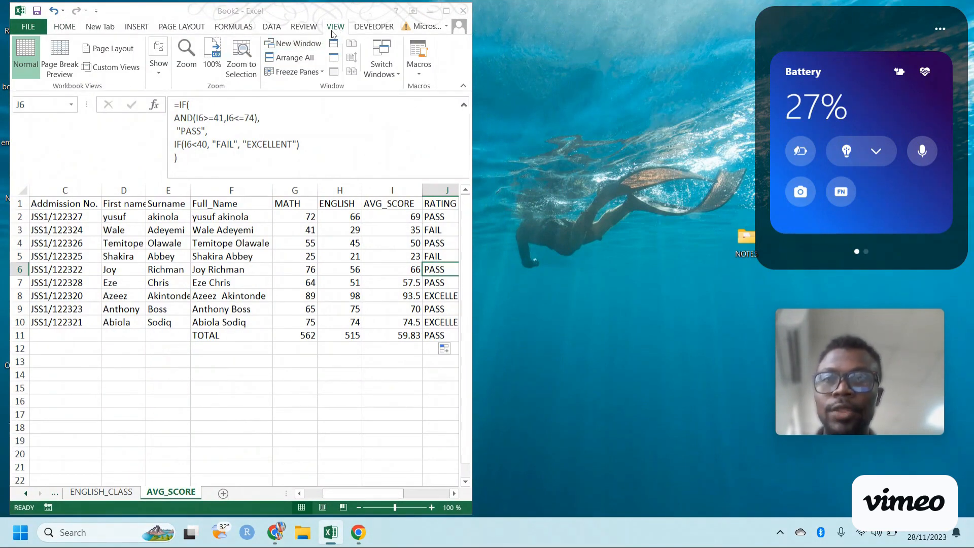
pyautogui.click(297, 46)
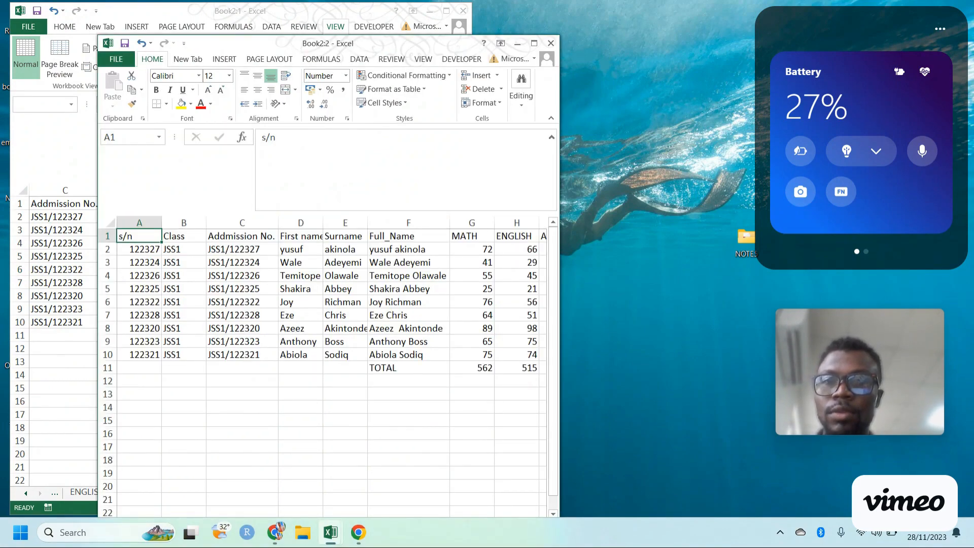
pyautogui.moveTo(298, 44); pyautogui.dragTo(674, 10)
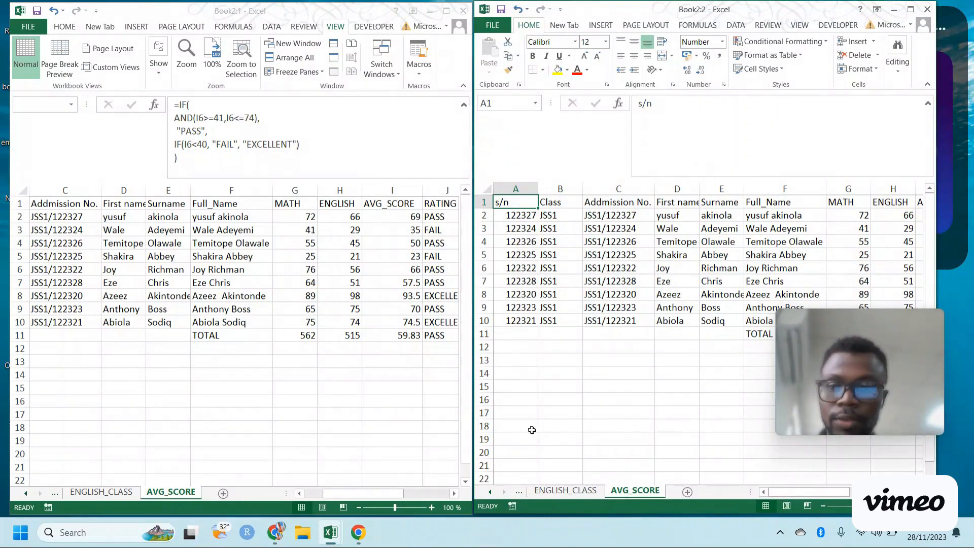
# Enter 45 as the first MATH score in G2 of the MATH_CLASS sheet
pyautogui.click(26, 494)
pyautogui.click(126, 494)
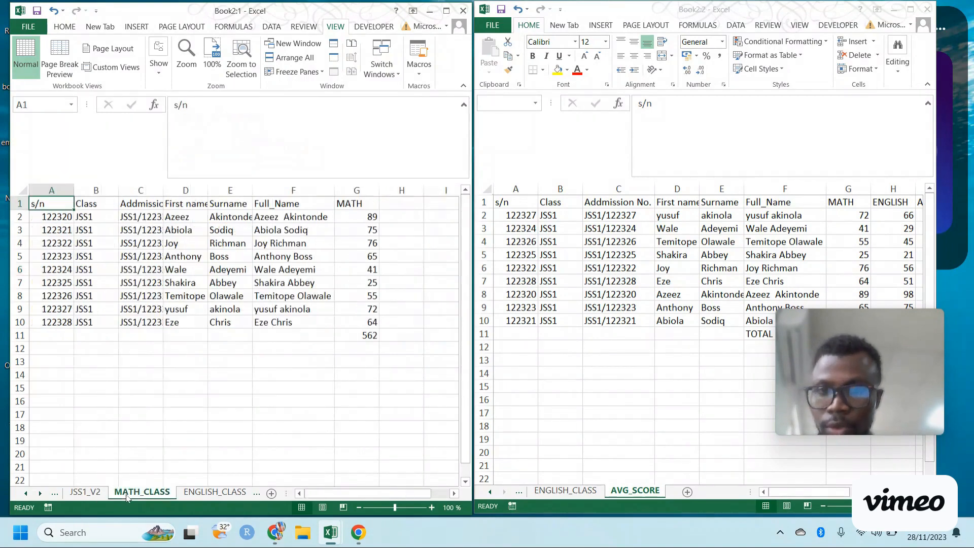
pyautogui.click(355, 218)
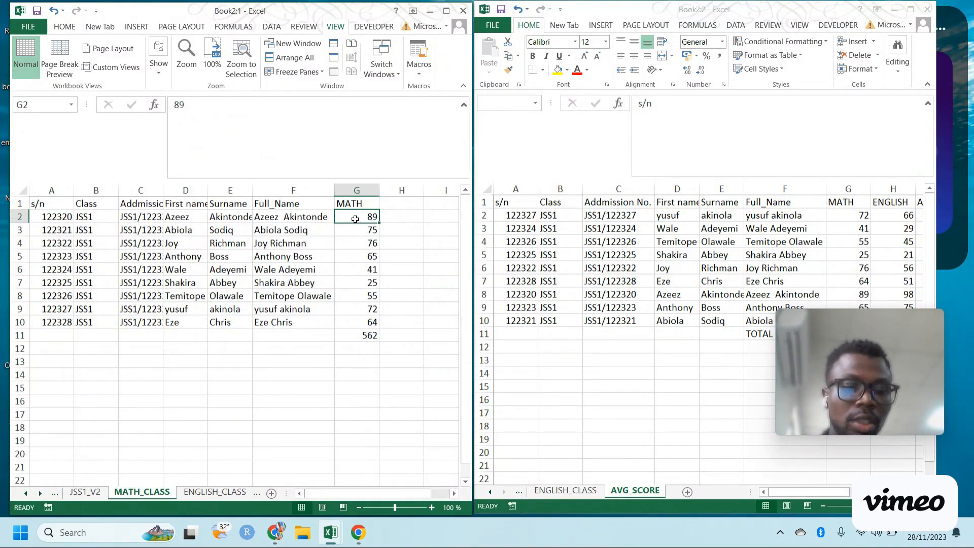
pyautogui.write('45')
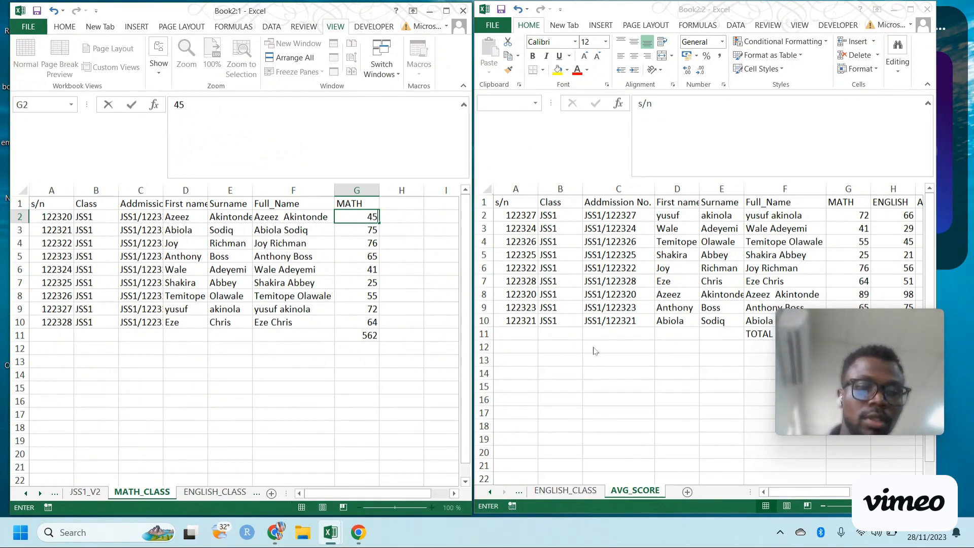
pyautogui.click(710, 338)
# Scroll Book2:2 to compare the recalculated average and select the RATING column
pyautogui.hscroll(1, 710, 338)
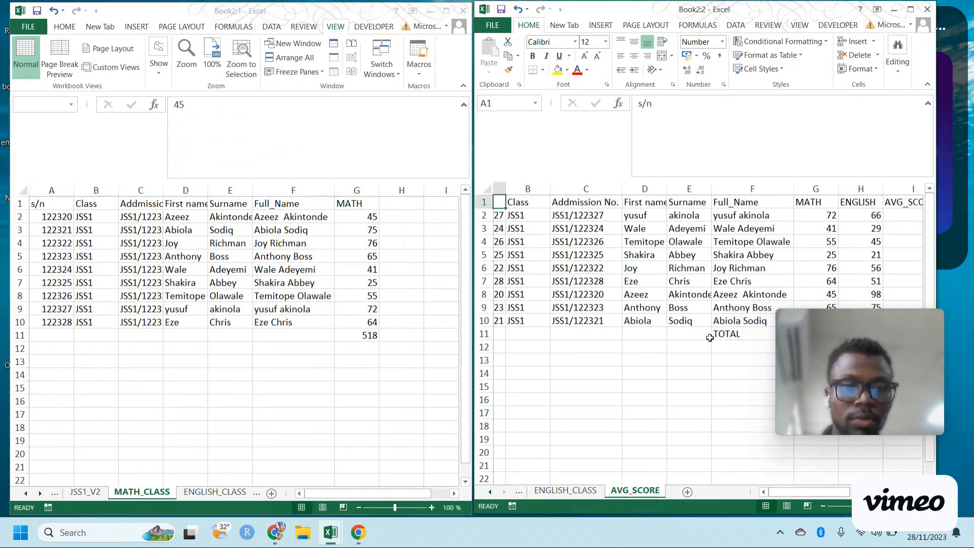
pyautogui.hscroll(1, 710, 338)
pyautogui.moveTo(857, 320); pyautogui.dragTo(63, 406)
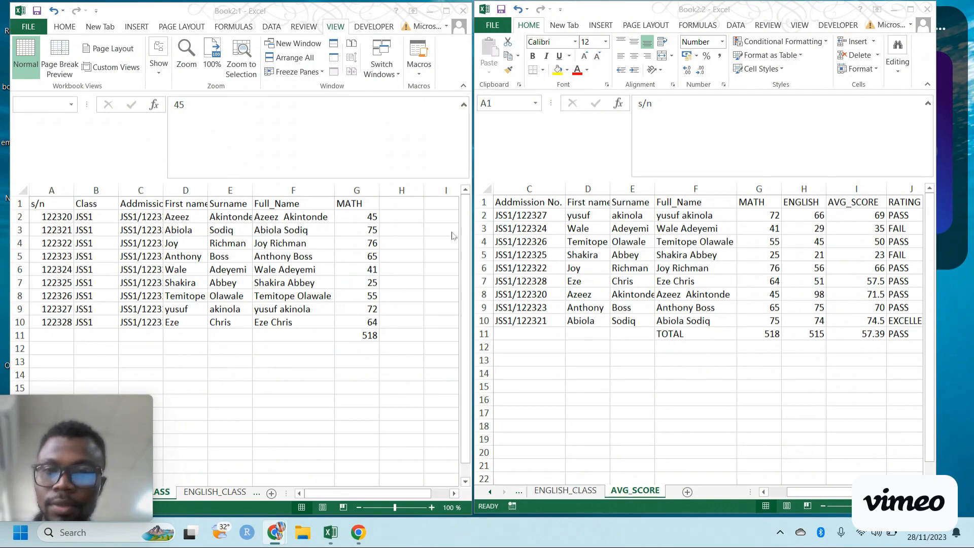
pyautogui.click(371, 217)
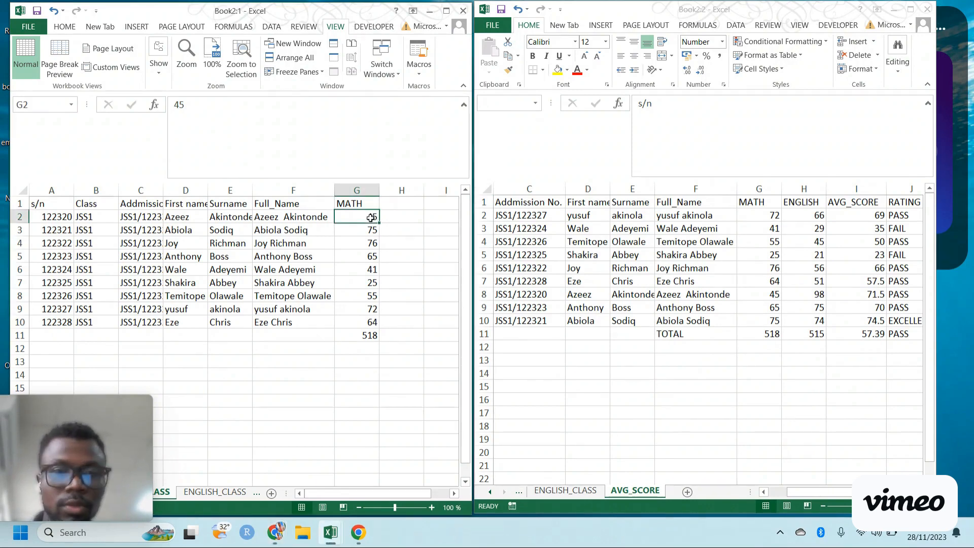
pyautogui.click(897, 190)
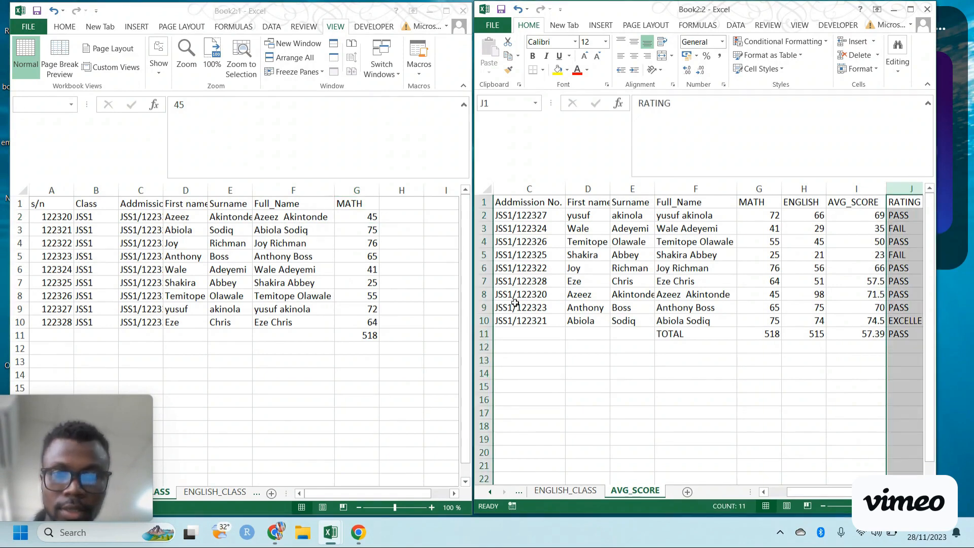
# Fill row 8 with yellow and make its PASS rating in J8 red
pyautogui.click(484, 294)
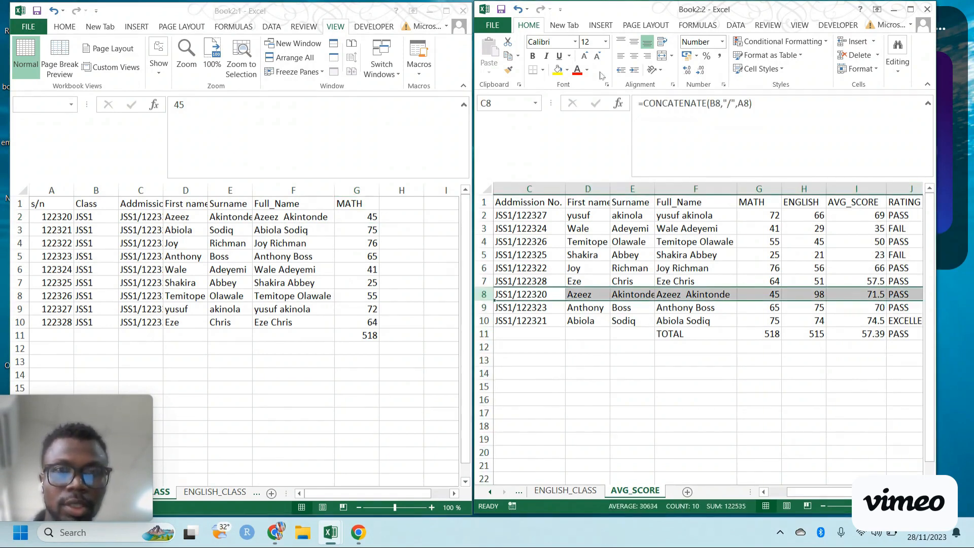
pyautogui.click(558, 70)
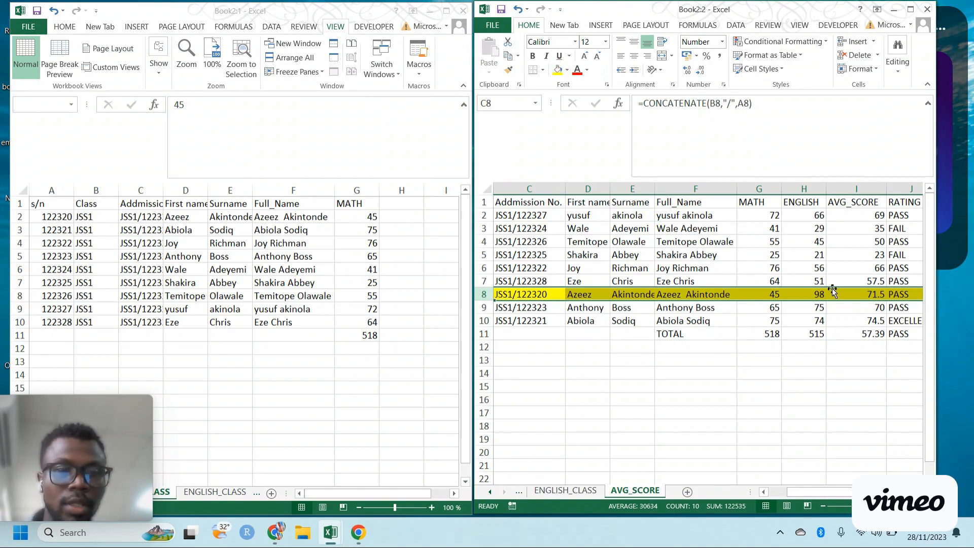
pyautogui.click(898, 295)
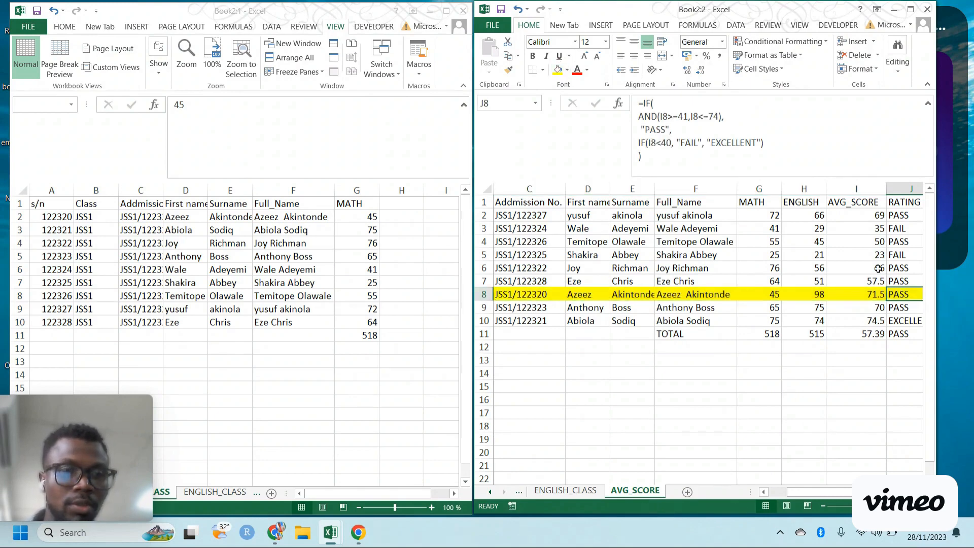
pyautogui.click(577, 72)
pyautogui.hscroll(4, 670, 284)
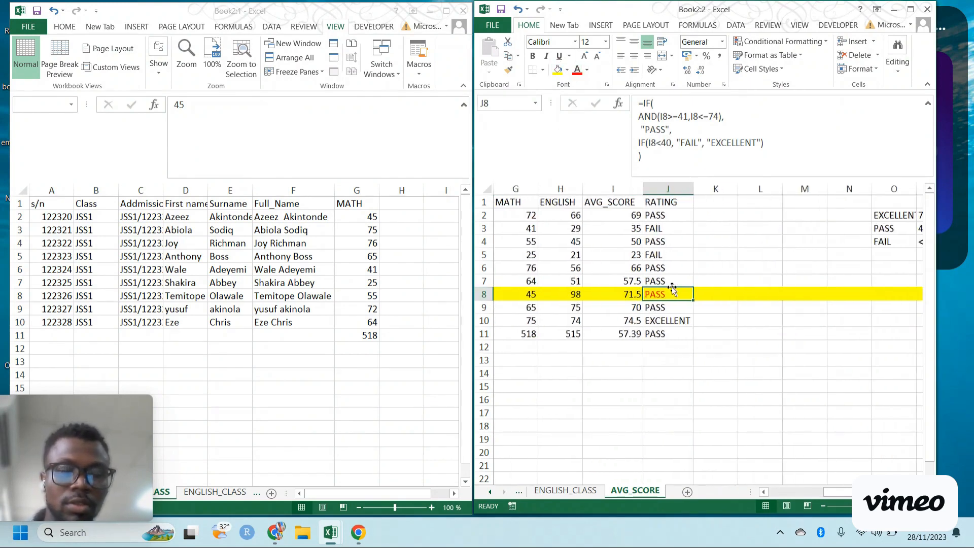
pyautogui.hscroll(-4, 673, 288)
pyautogui.click(875, 319)
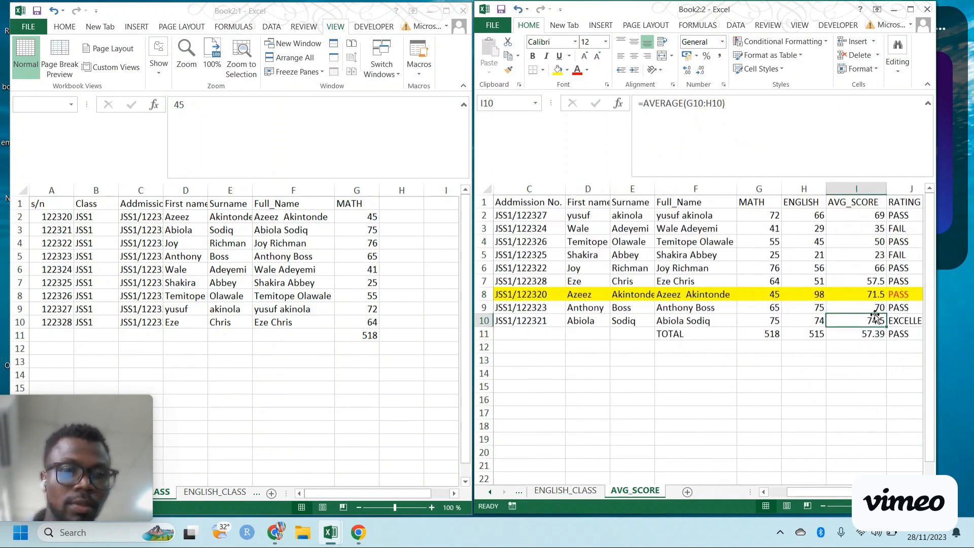
pyautogui.click(901, 301)
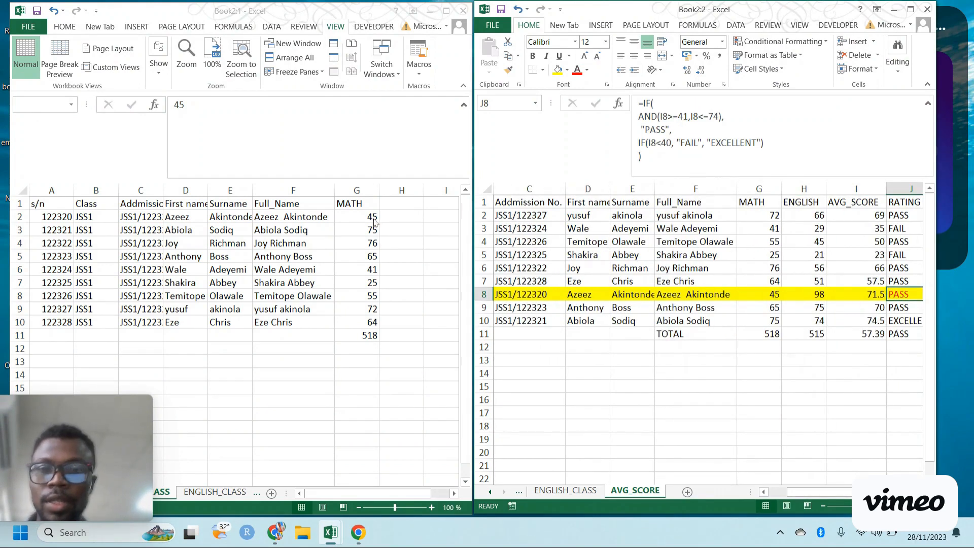
# Change the first MATH score in G2 to 79
pyautogui.click(355, 217)
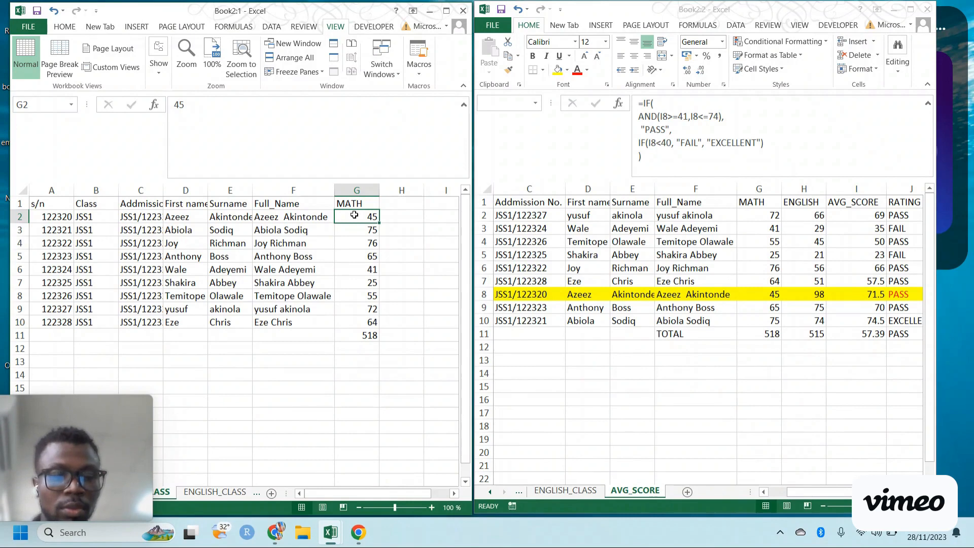
pyautogui.write('79')
pyautogui.press('Return')
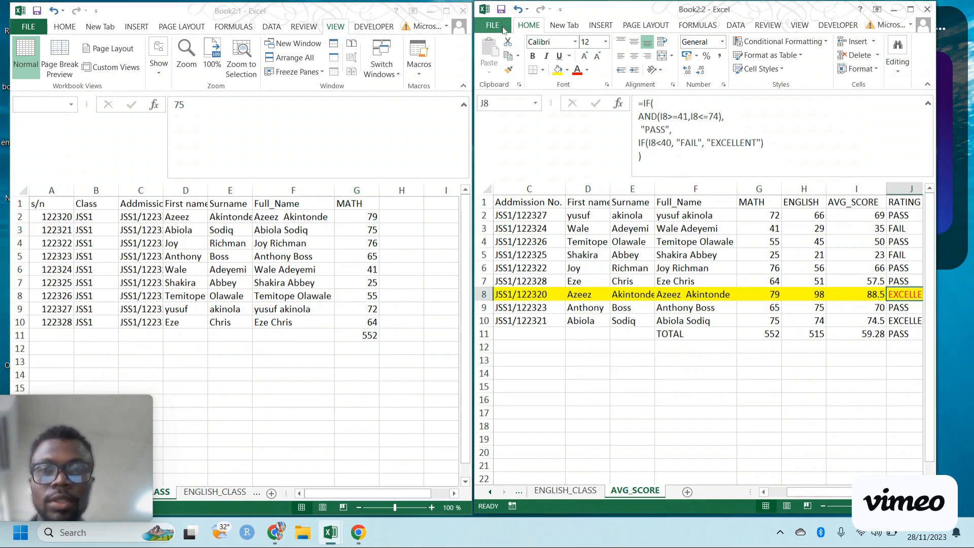
# Open the Save As dialog for Book2 on the Desktop via Save As > Computer > Browse
pyautogui.click(501, 29)
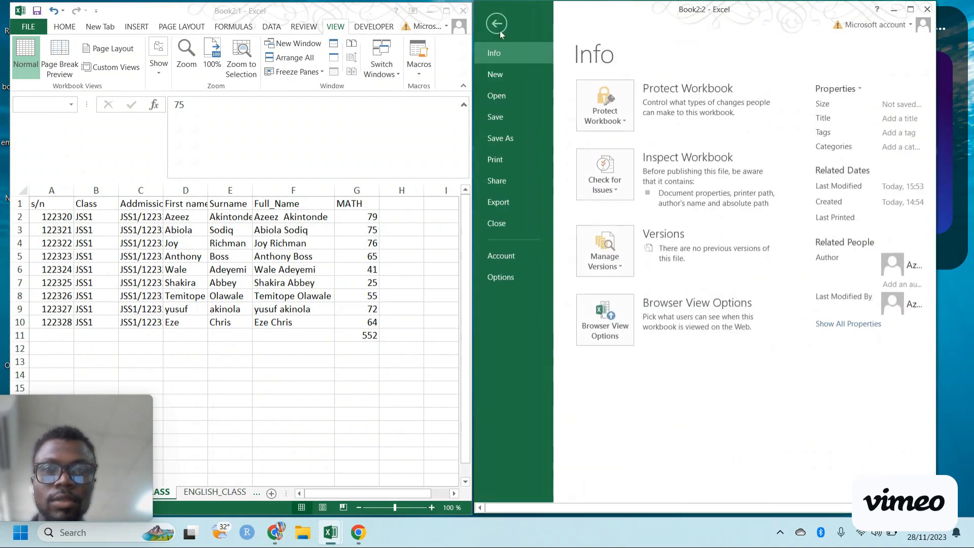
pyautogui.click(504, 139)
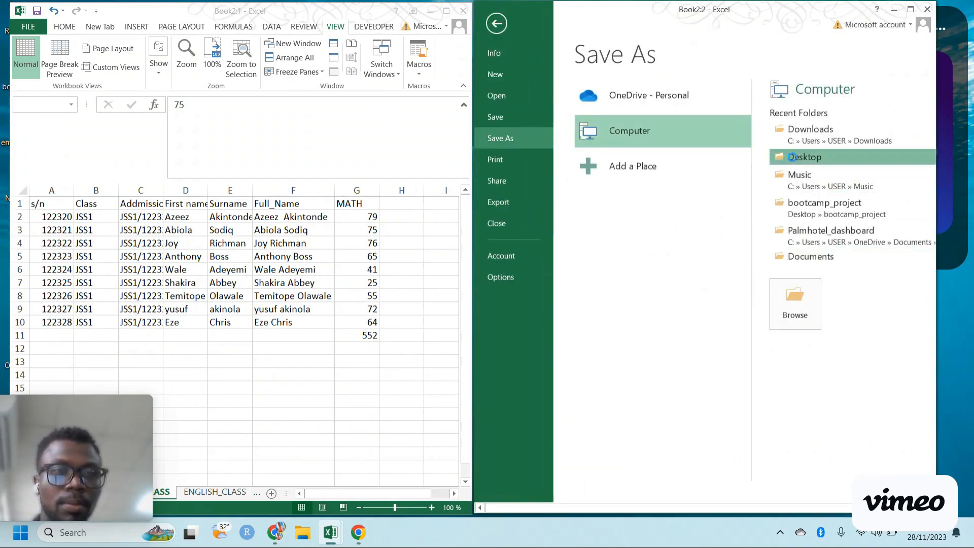
pyautogui.click(799, 304)
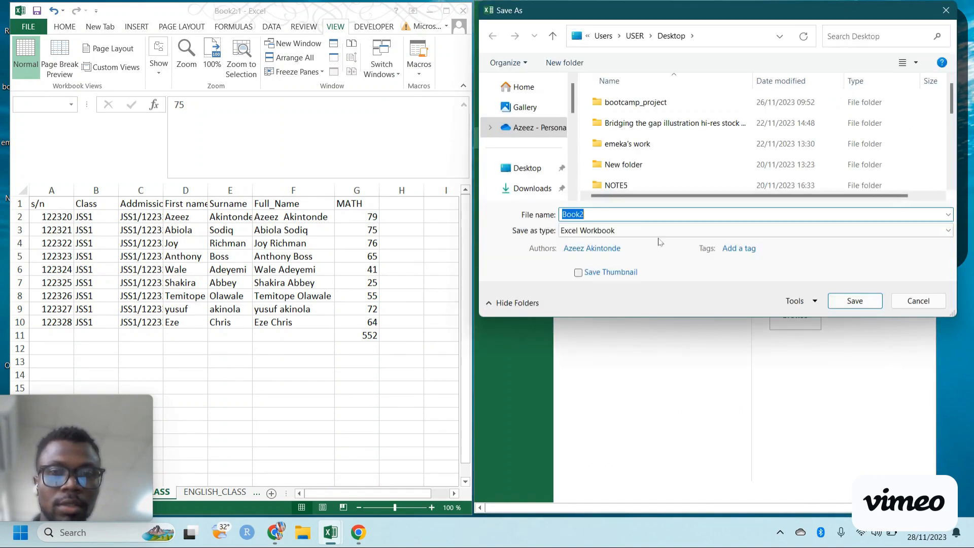
# Keep the Excel Workbook format and name the file SESSION_3
pyautogui.click(648, 230)
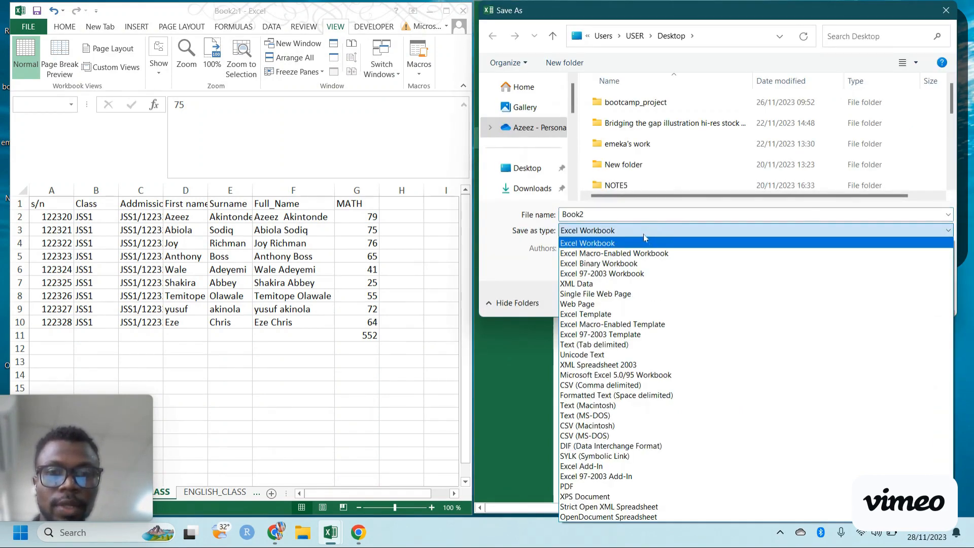
pyautogui.click(645, 243)
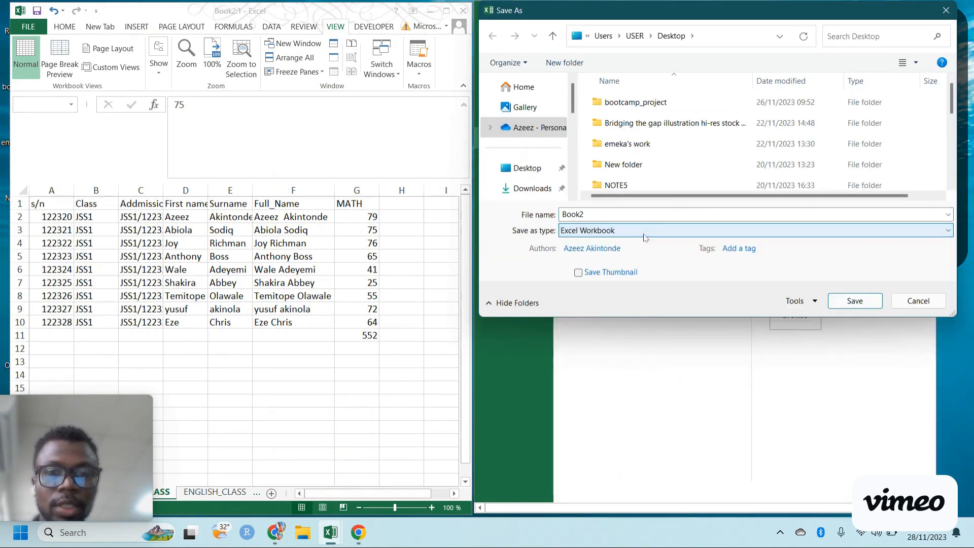
pyautogui.click(603, 214)
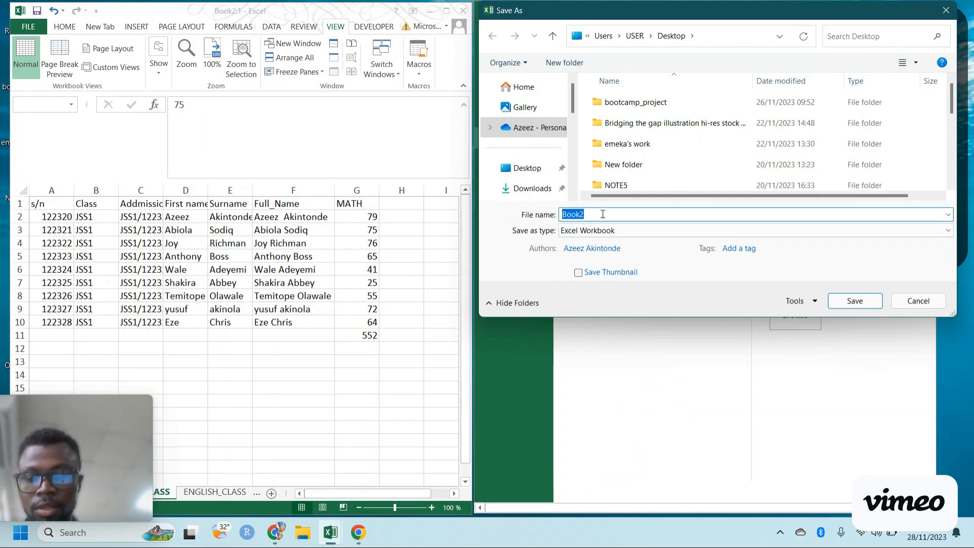
pyautogui.write('SESSIO')
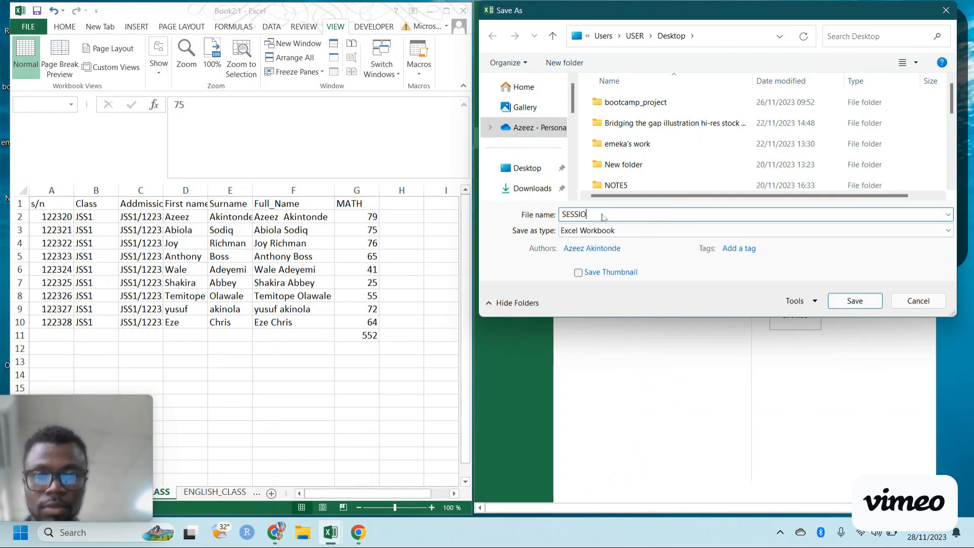
pyautogui.write('N_')
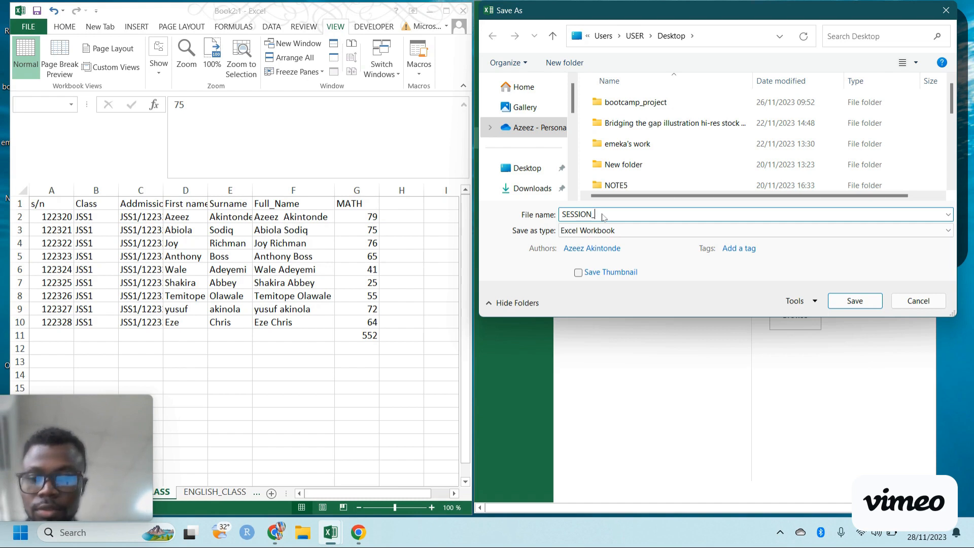
pyautogui.write('3')
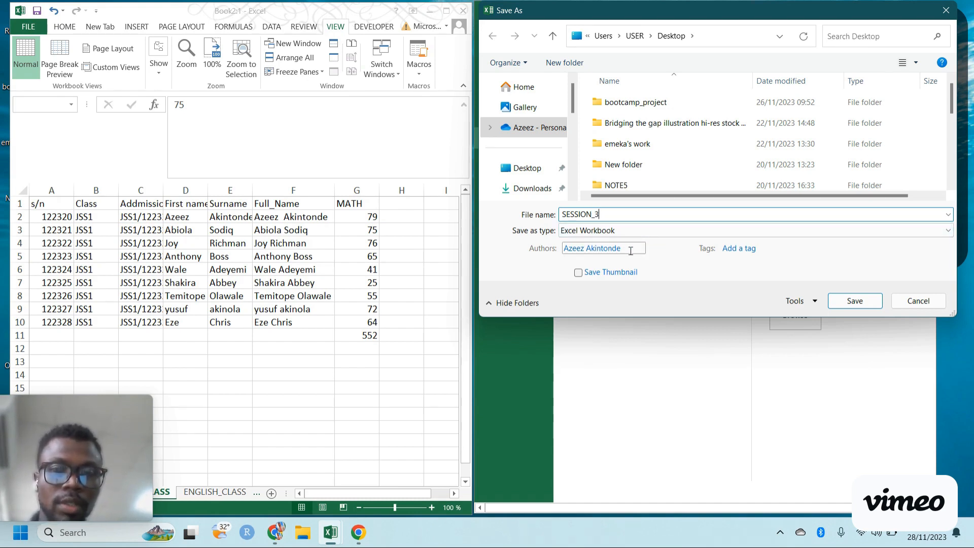
# Try saving as CSV (Comma delimited), then cancel the multiple-sheets warning
pyautogui.click(661, 231)
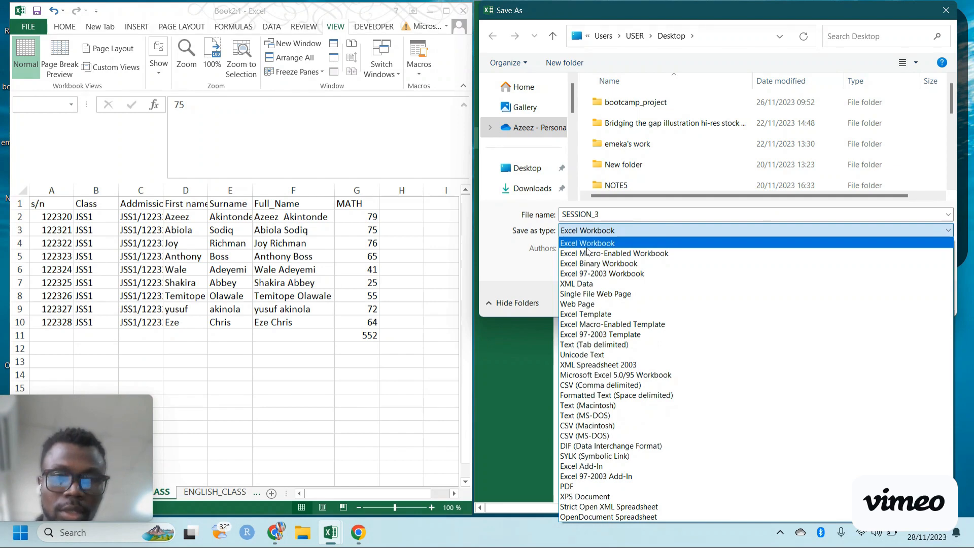
pyautogui.click(602, 386)
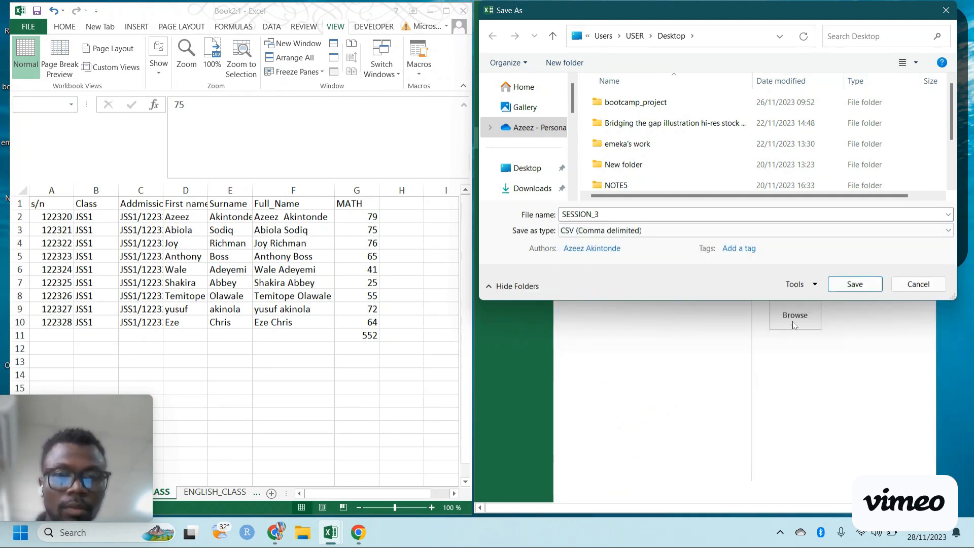
pyautogui.click(843, 284)
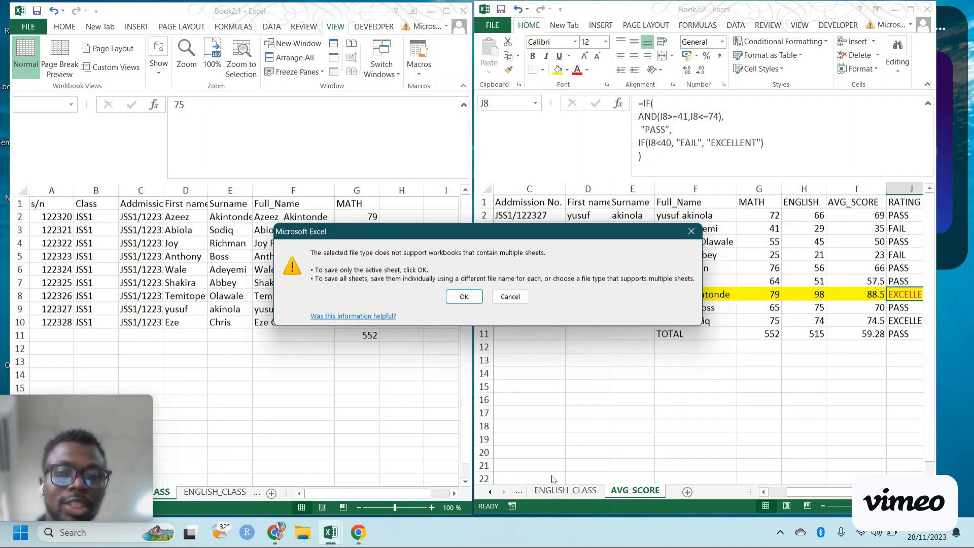
pyautogui.click(691, 232)
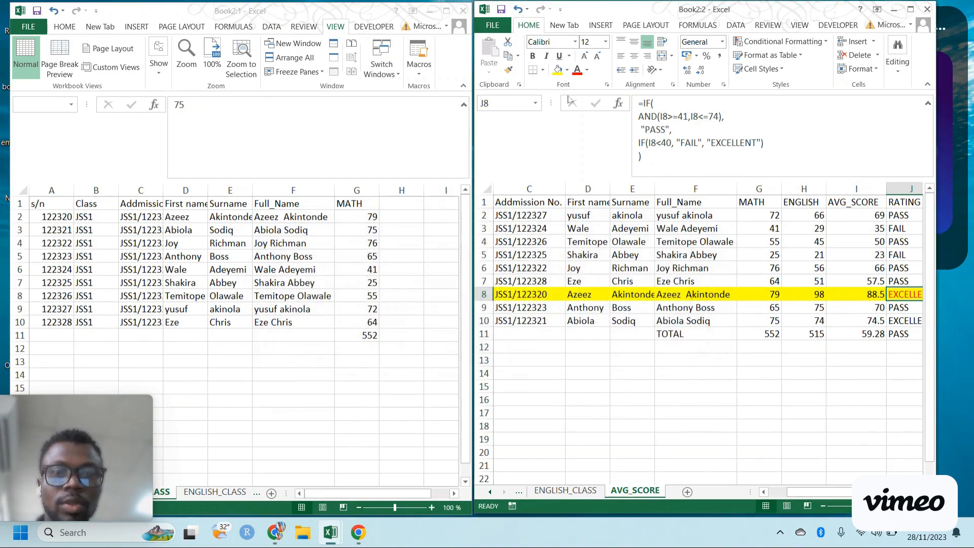
# Save the workbook to the Desktop as an Excel Workbook named SESSION_3
pyautogui.click(492, 25)
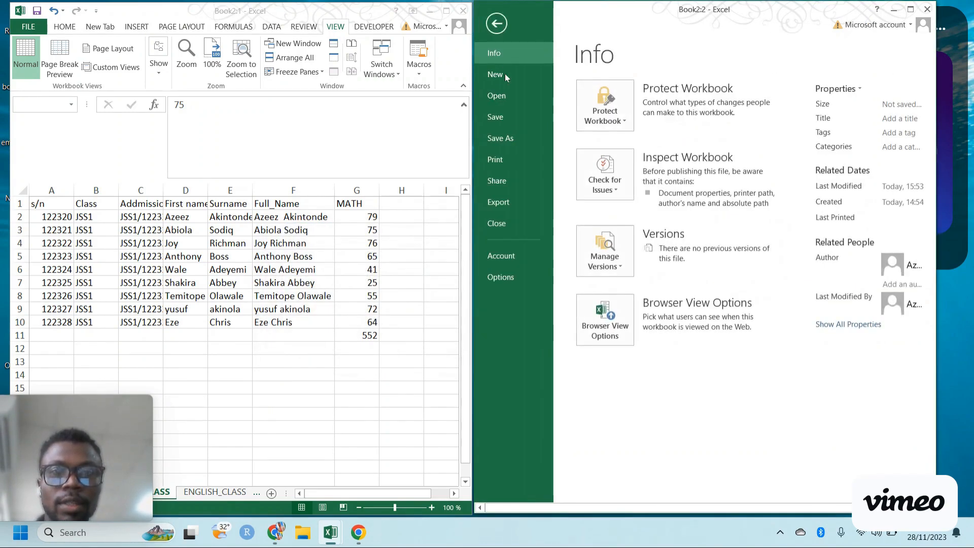
pyautogui.click(500, 138)
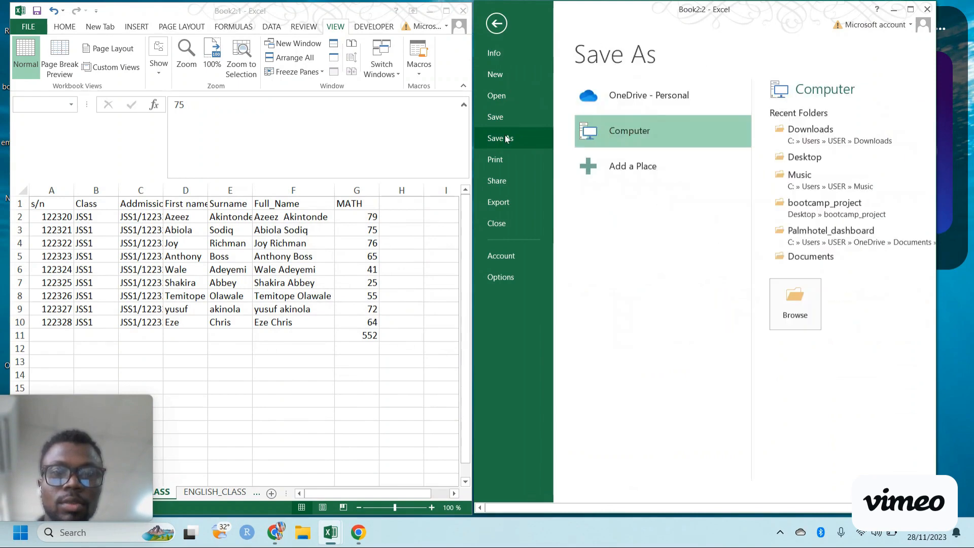
pyautogui.click(798, 163)
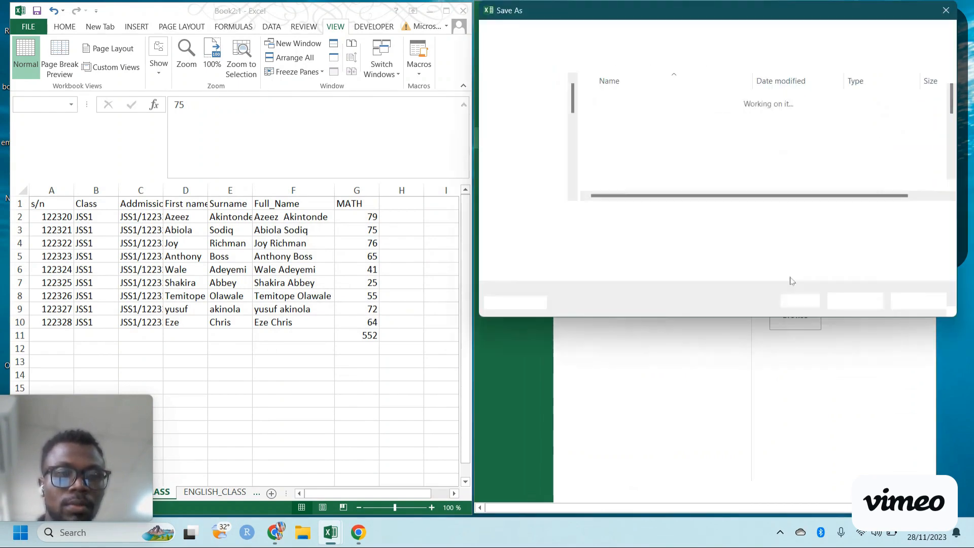
pyautogui.write('SSION')
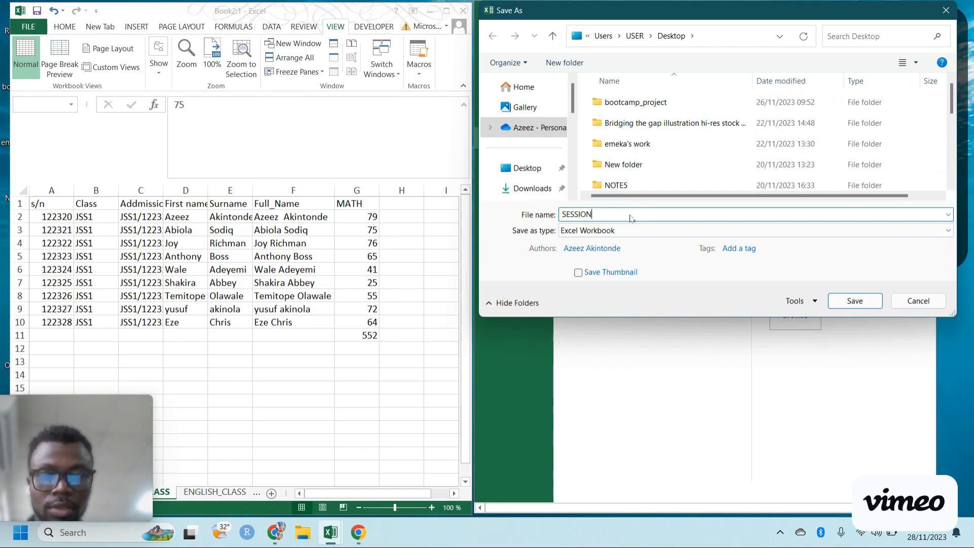
pyautogui.write('_')
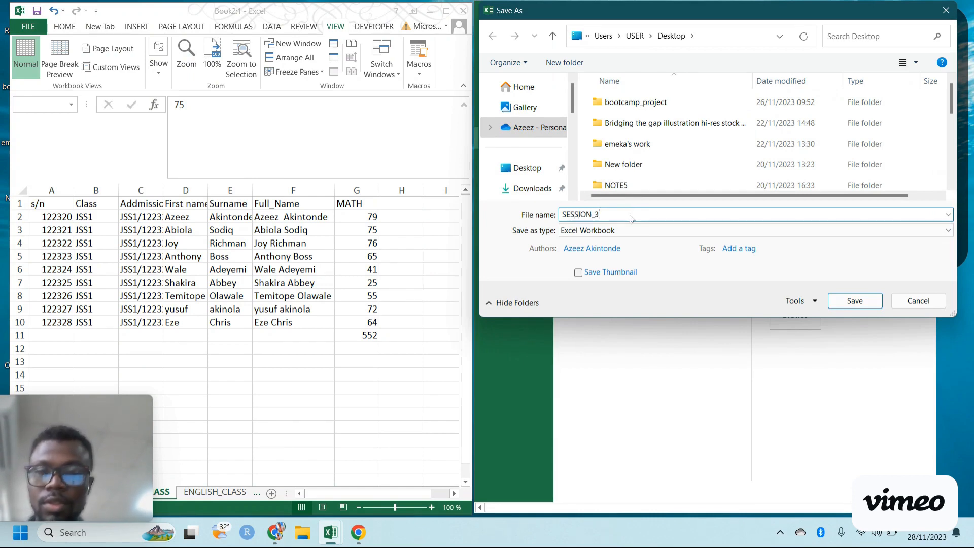
pyautogui.write('3')
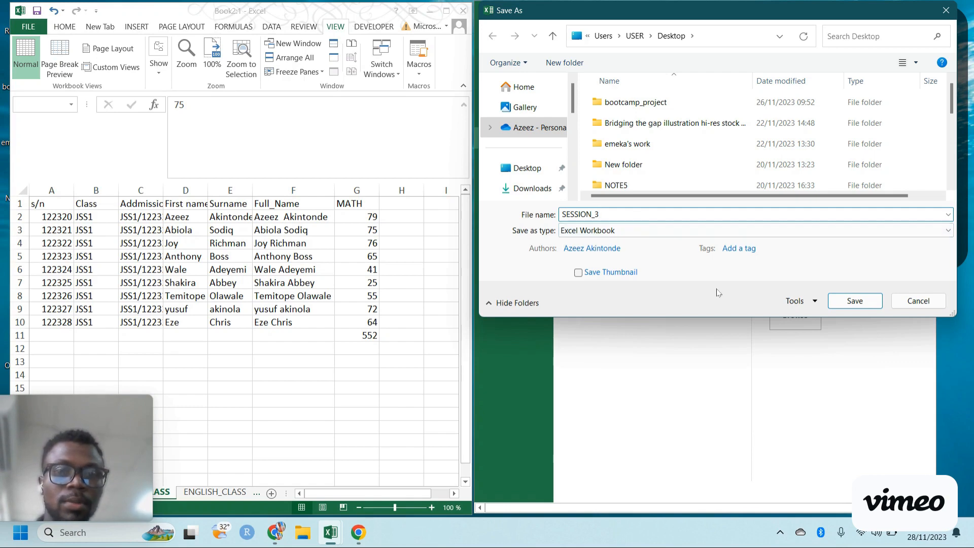
pyautogui.click(855, 303)
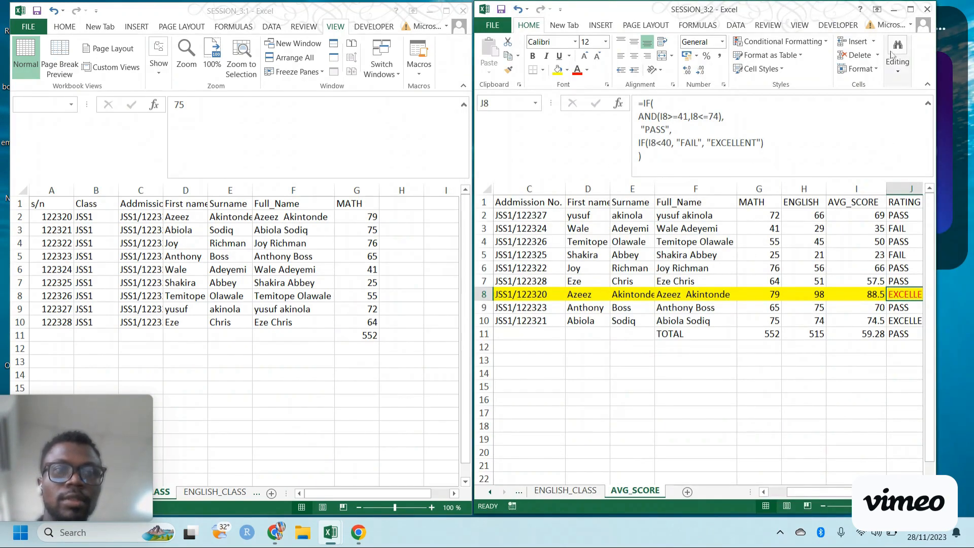
# Maximize the window, switch to multiplcation table_1 and review B2's =$A2*B$1 formula
pyautogui.click(911, 10)
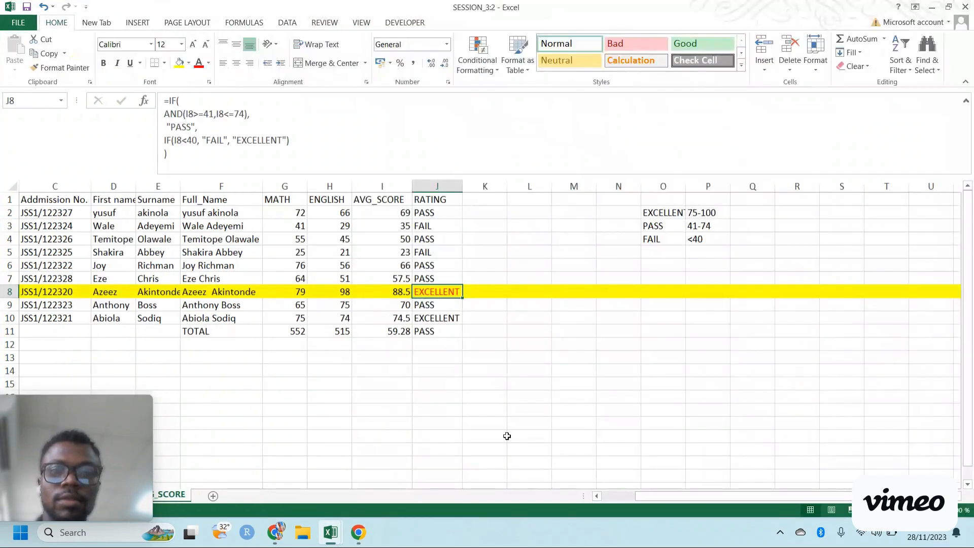
pyautogui.moveTo(126, 431)
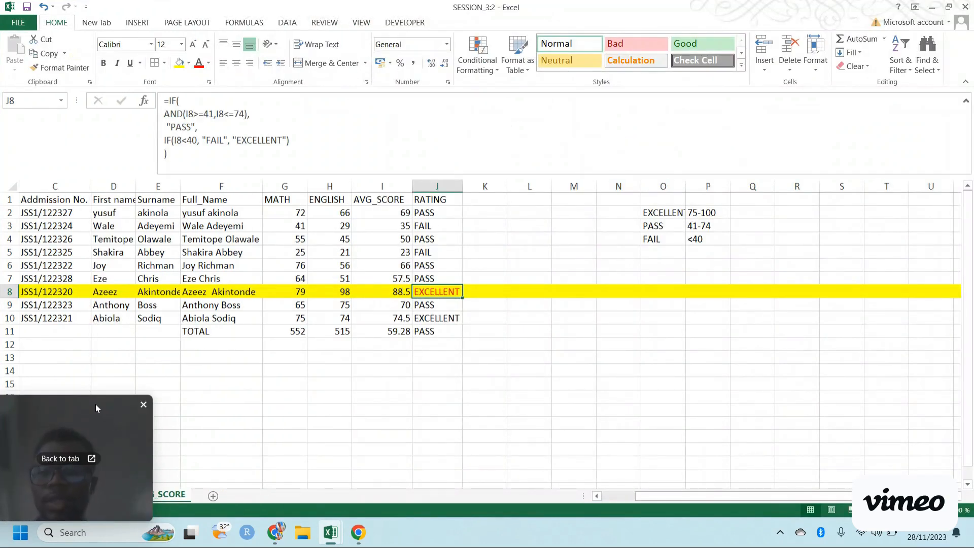
pyautogui.moveTo(92, 403); pyautogui.dragTo(930, 362)
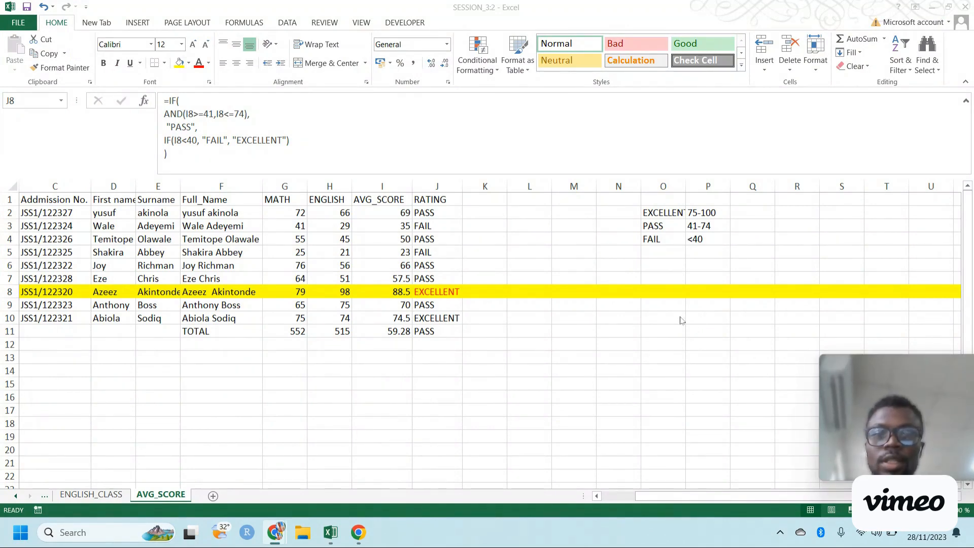
pyautogui.click(15, 496)
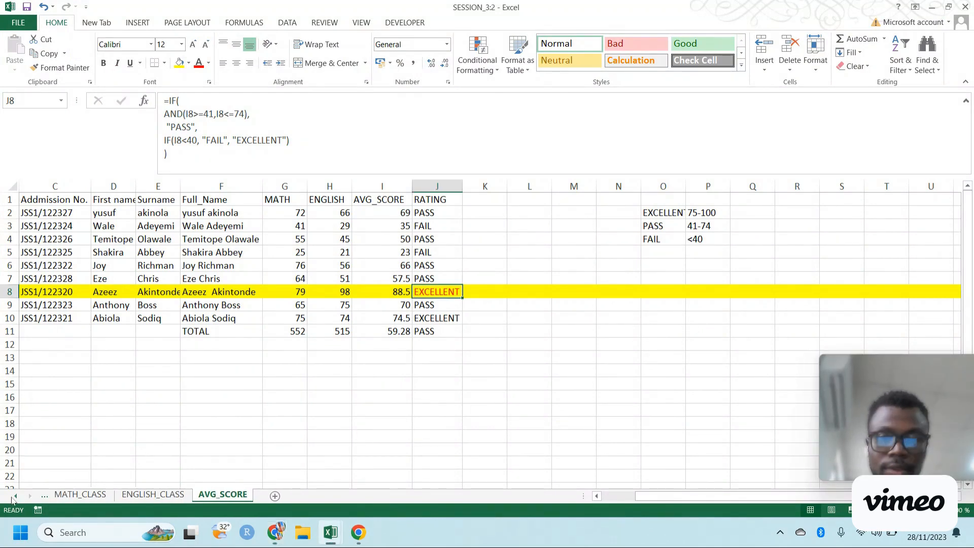
pyautogui.click(15, 496)
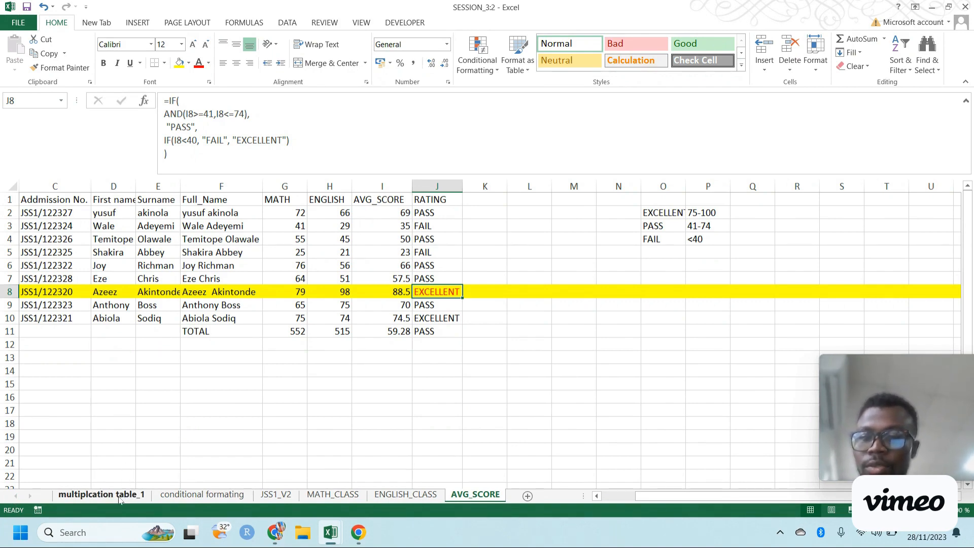
pyautogui.click(123, 496)
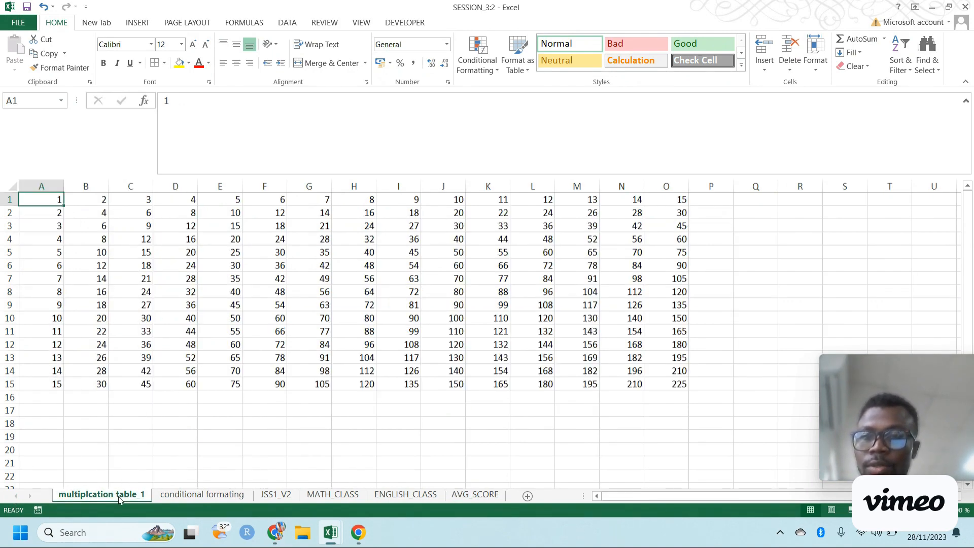
pyautogui.click(87, 212)
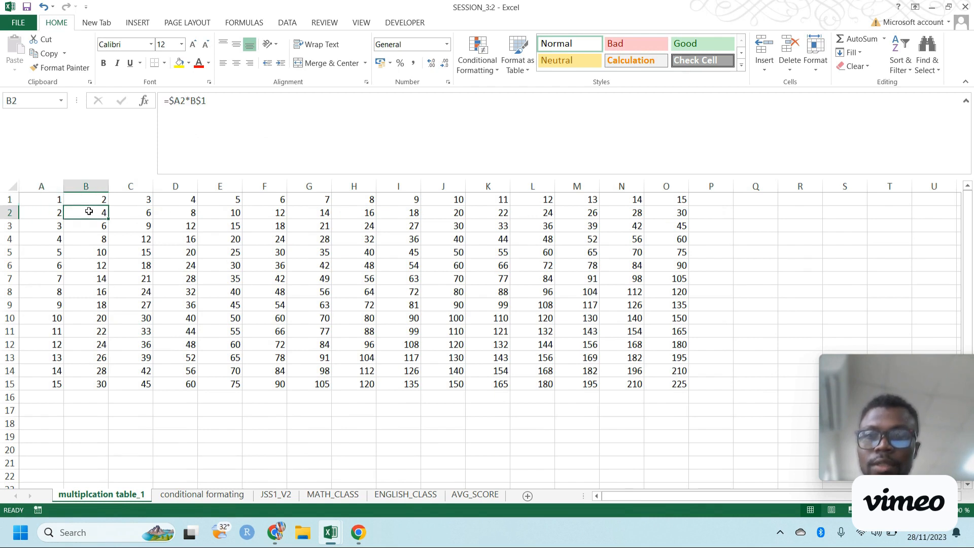
pyautogui.click(218, 103)
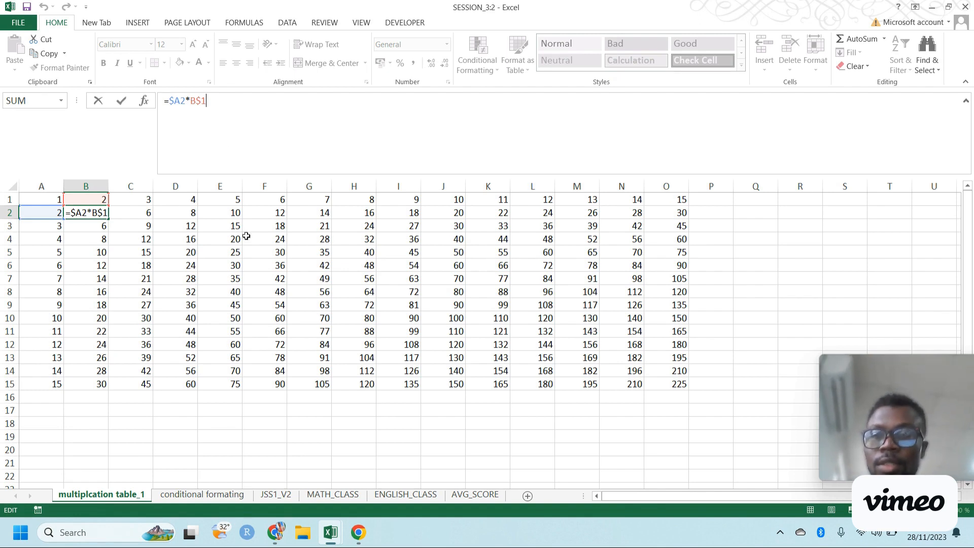
pyautogui.hotkey('ctrl', 'Return')
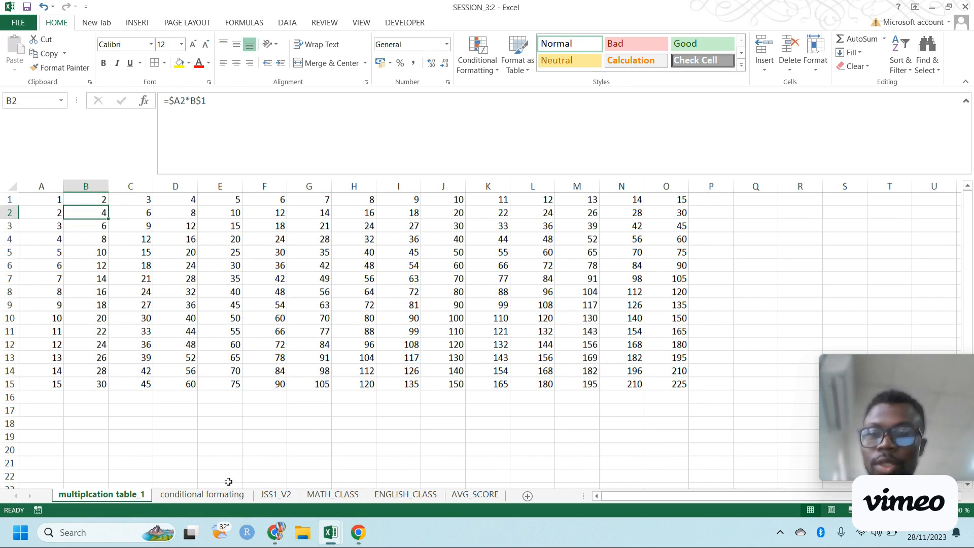
# On the conditional formating sheet, copy C3's formula down into C4
pyautogui.click(222, 496)
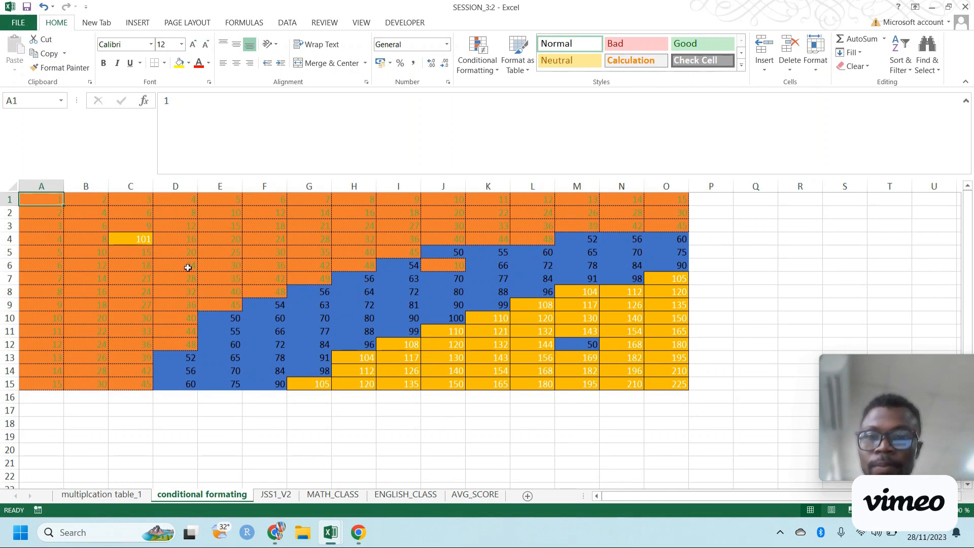
pyautogui.click(140, 226)
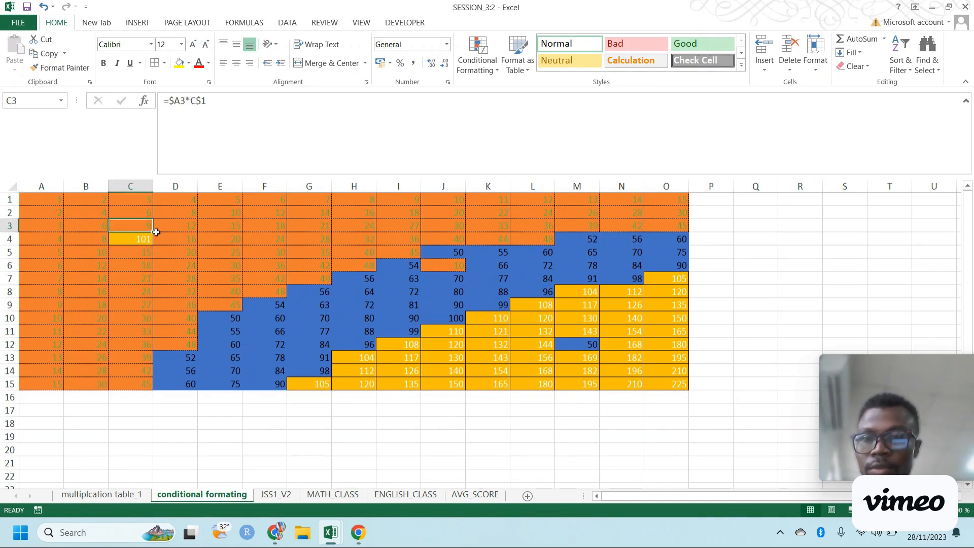
pyautogui.moveTo(152, 233); pyautogui.dragTo(153, 246)
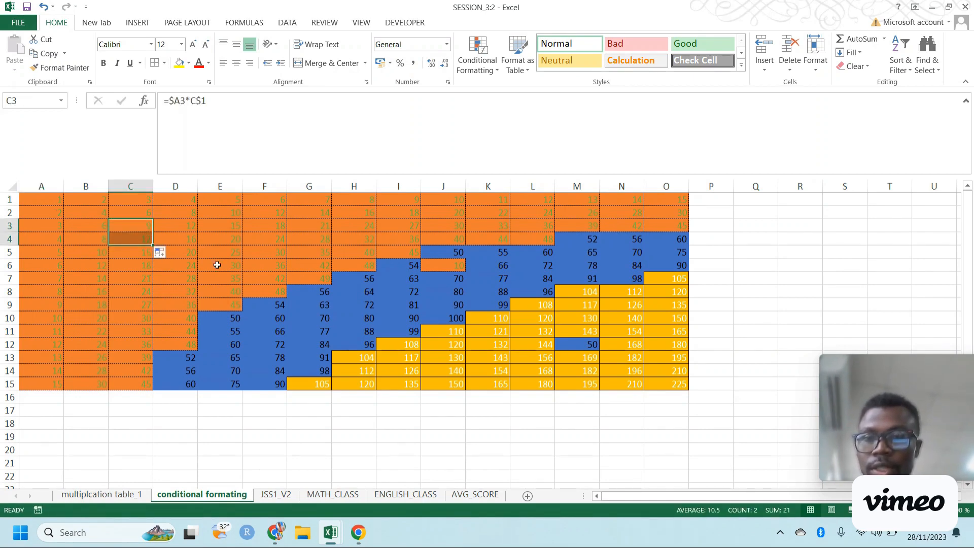
# Fill J5's formula down to J7 and M11's formula down to M13, then check K12
pyautogui.click(458, 254)
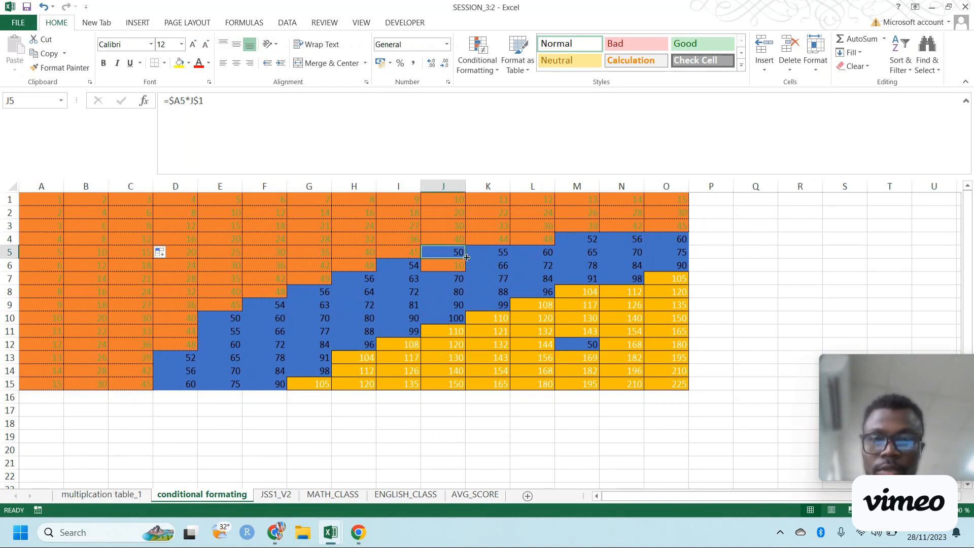
pyautogui.moveTo(464, 258); pyautogui.dragTo(464, 284)
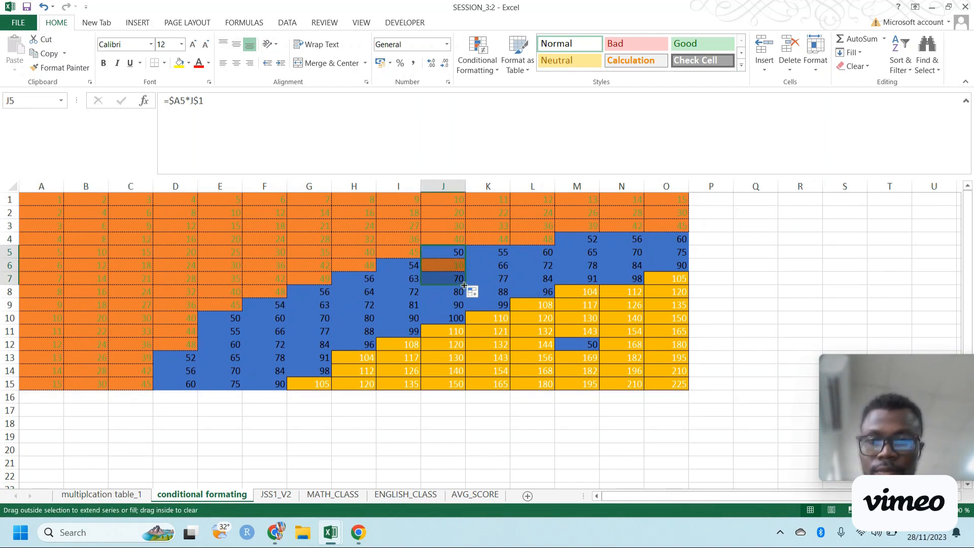
pyautogui.click(588, 331)
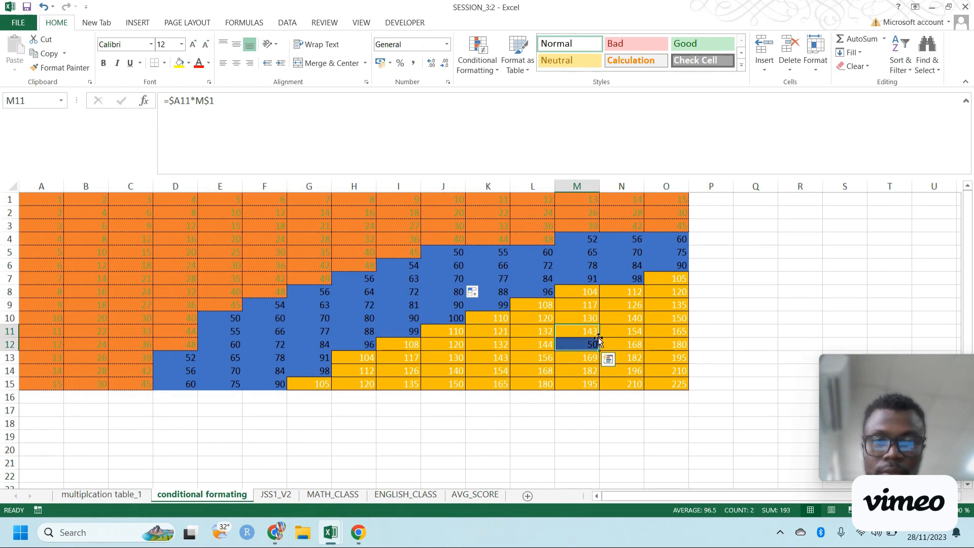
pyautogui.moveTo(594, 336); pyautogui.dragTo(595, 347)
pyautogui.hotkey('shift', 'Right')
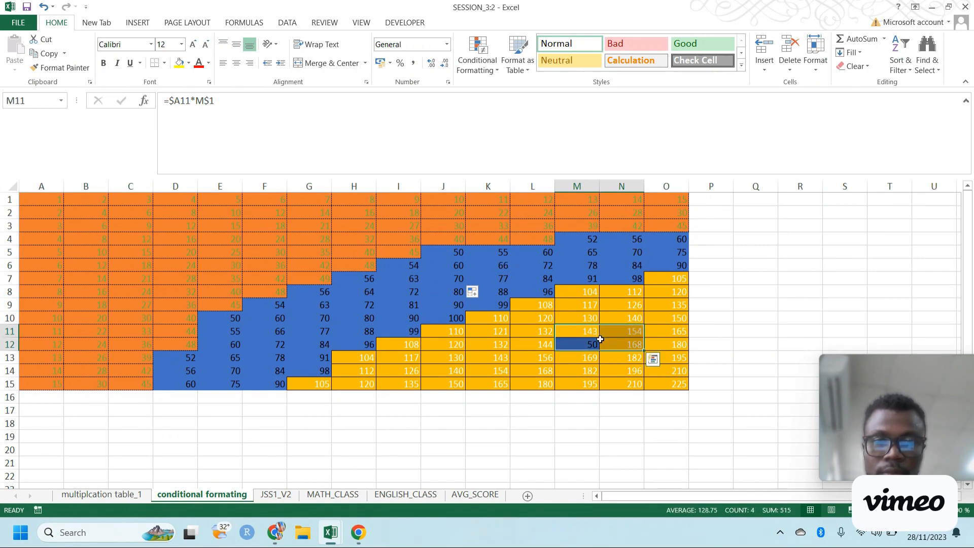
pyautogui.click(587, 334)
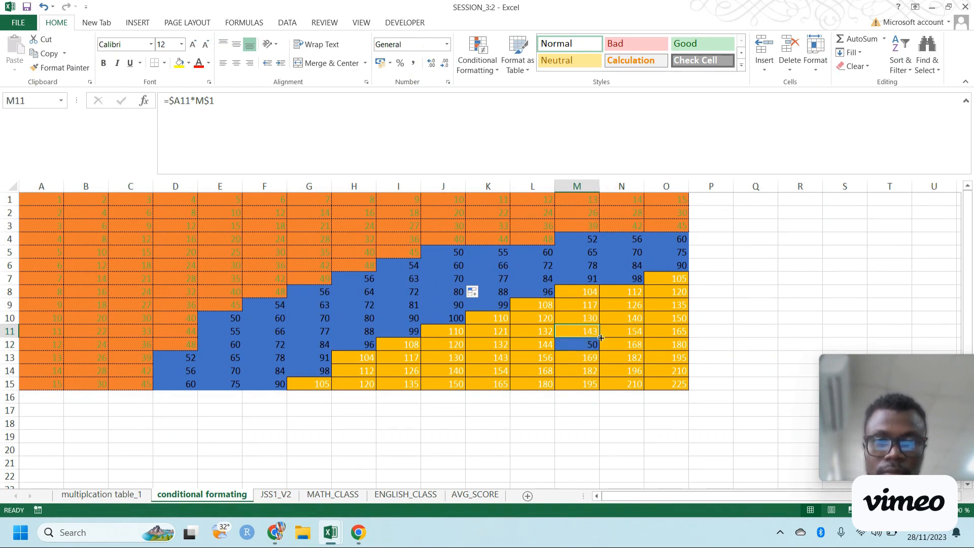
pyautogui.moveTo(601, 337); pyautogui.dragTo(601, 362)
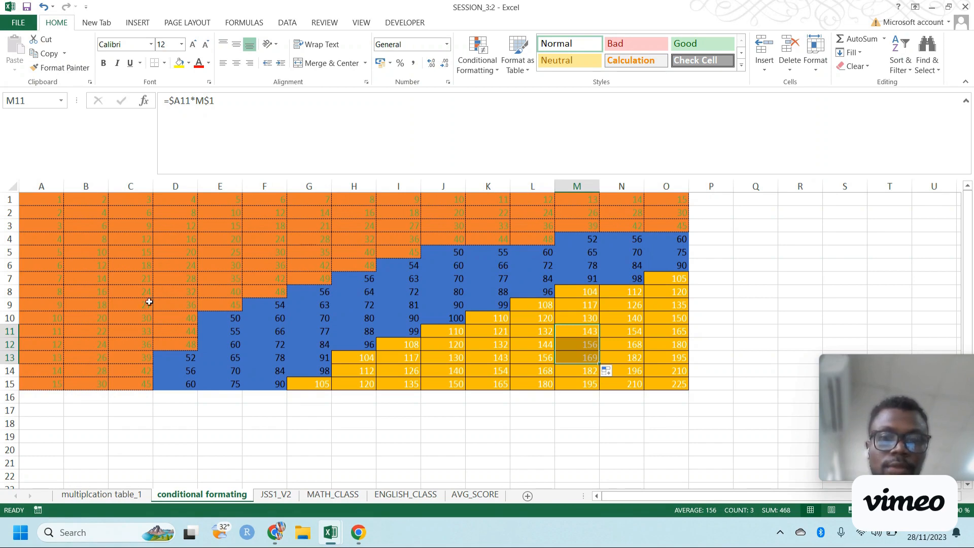
pyautogui.click(487, 344)
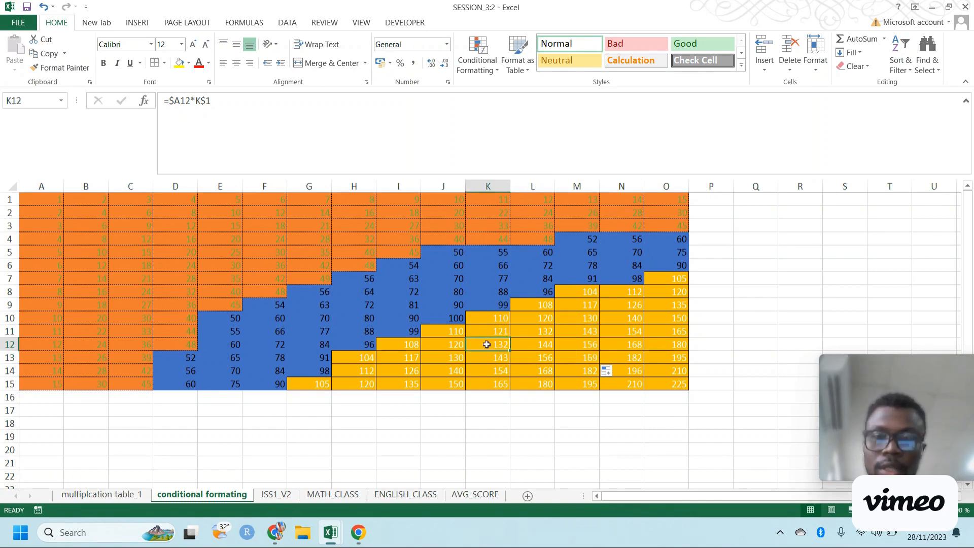
# Review the Full_Name, uppercase, lowercase and proper-case formulas in JSS1_V2's F2:I2, then go to MATH_CLASS
pyautogui.click(276, 494)
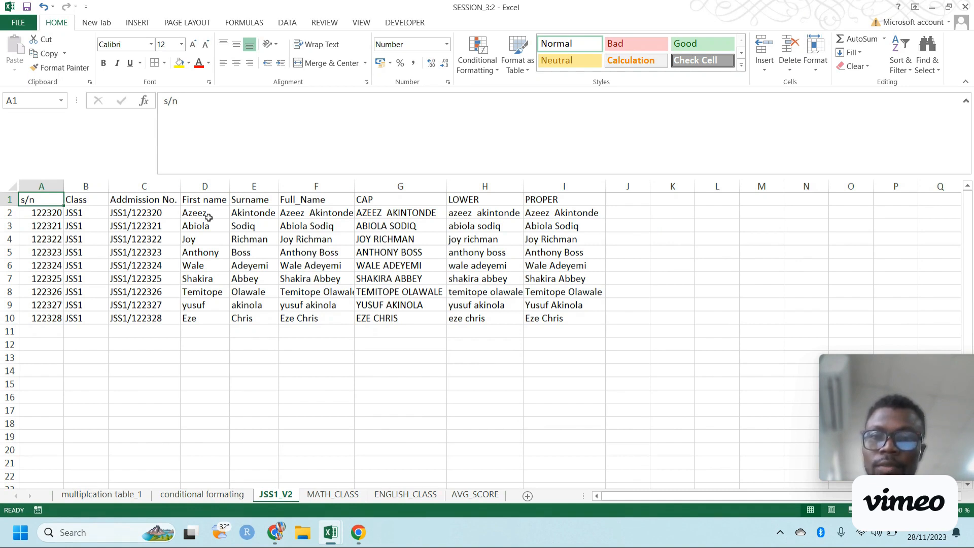
pyautogui.click(294, 217)
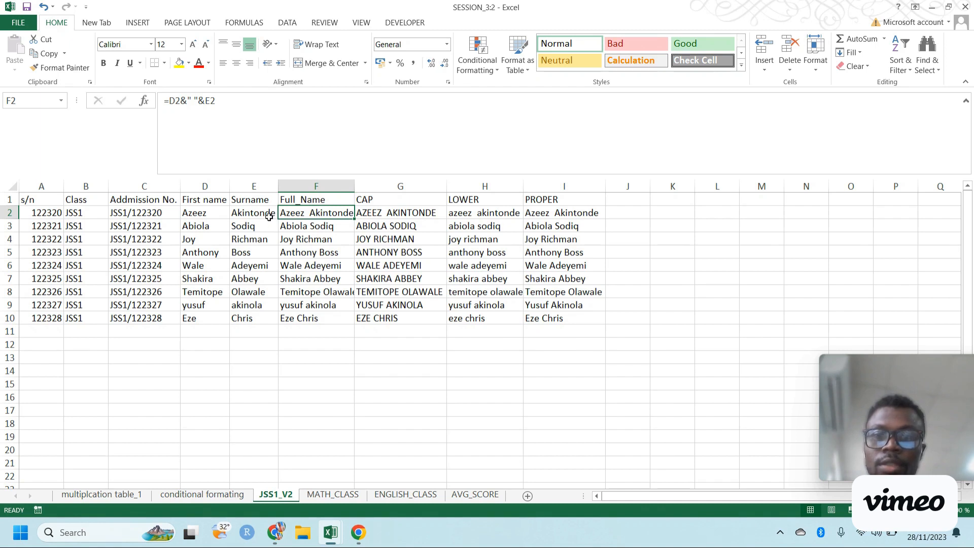
pyautogui.click(390, 216)
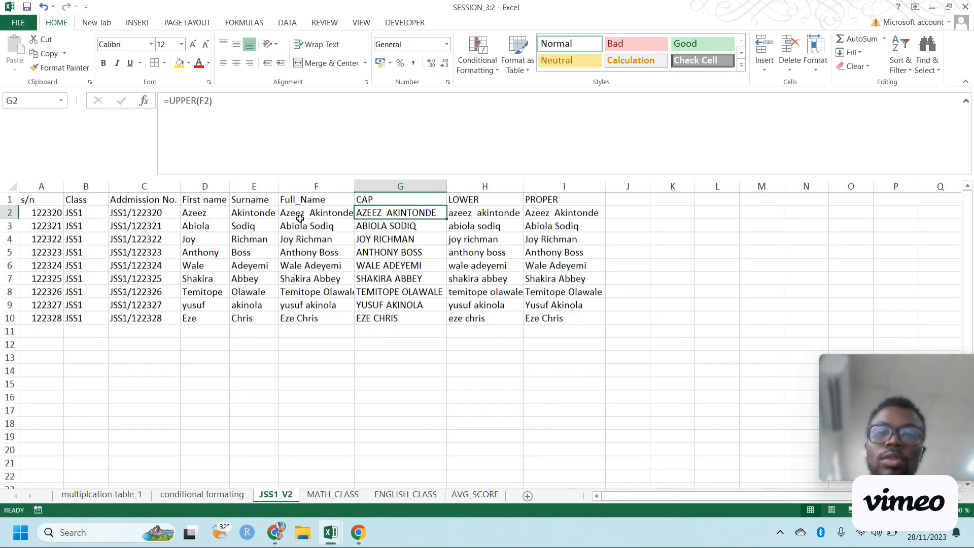
pyautogui.click(462, 217)
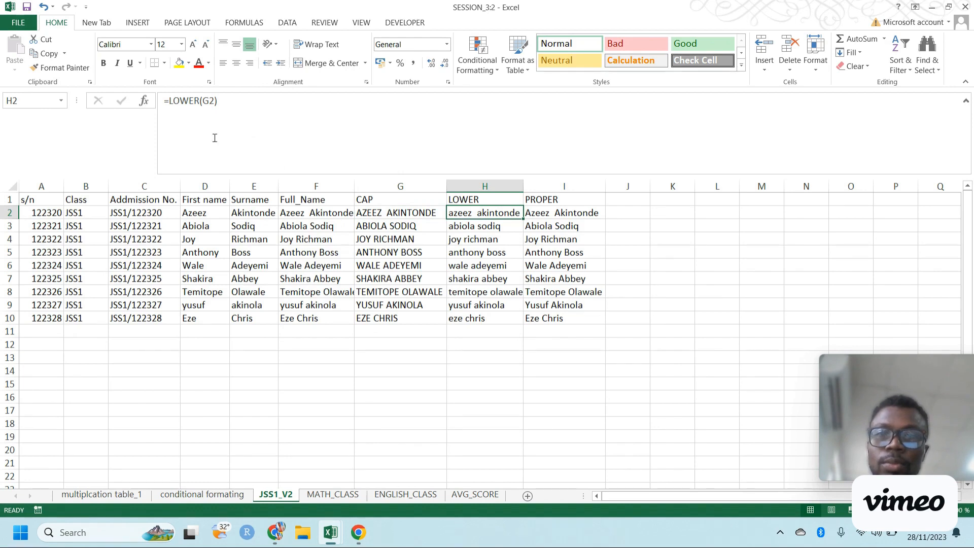
pyautogui.click(555, 217)
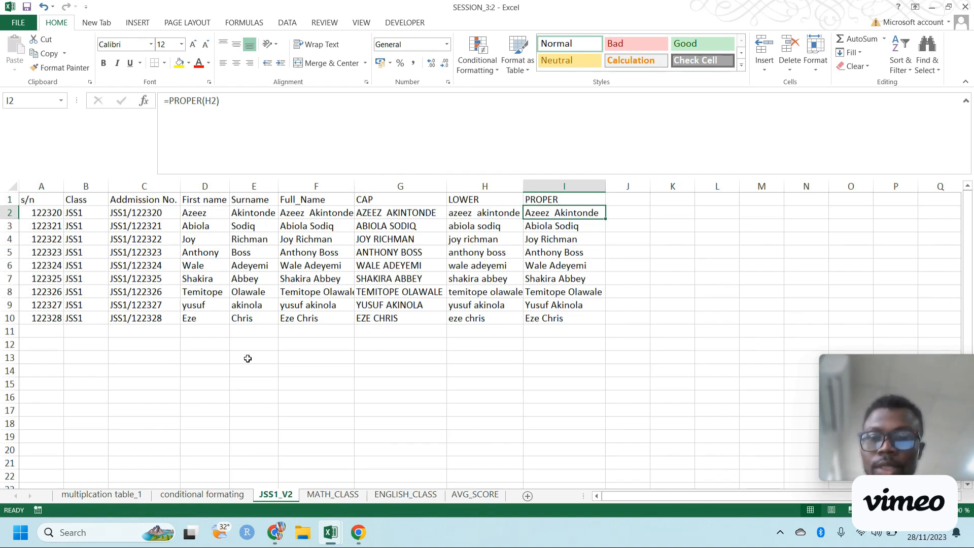
pyautogui.click(331, 496)
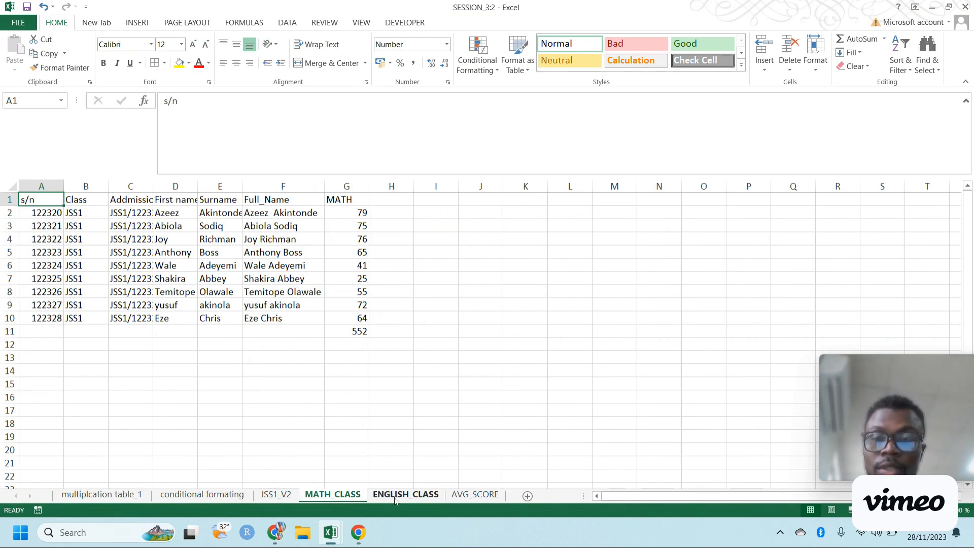
# Check the G11 total, then the AVG_SCORE sheet's I2 average and G2 VLOOKUP formulas
pyautogui.click(354, 333)
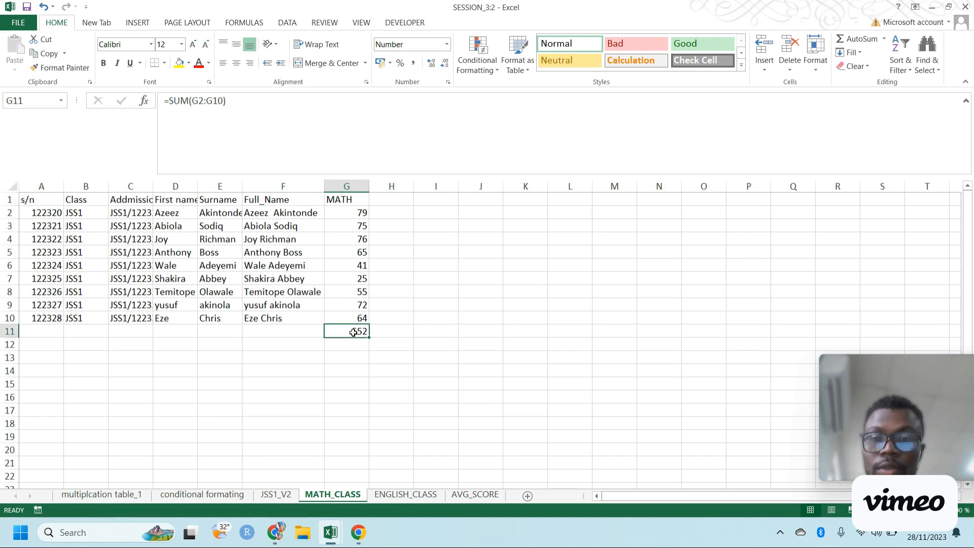
pyautogui.click(406, 496)
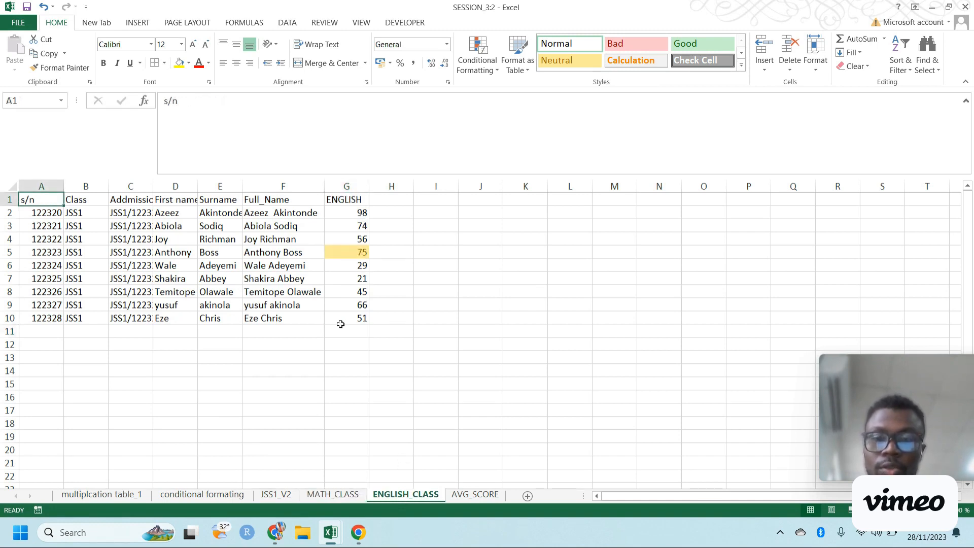
pyautogui.click(475, 495)
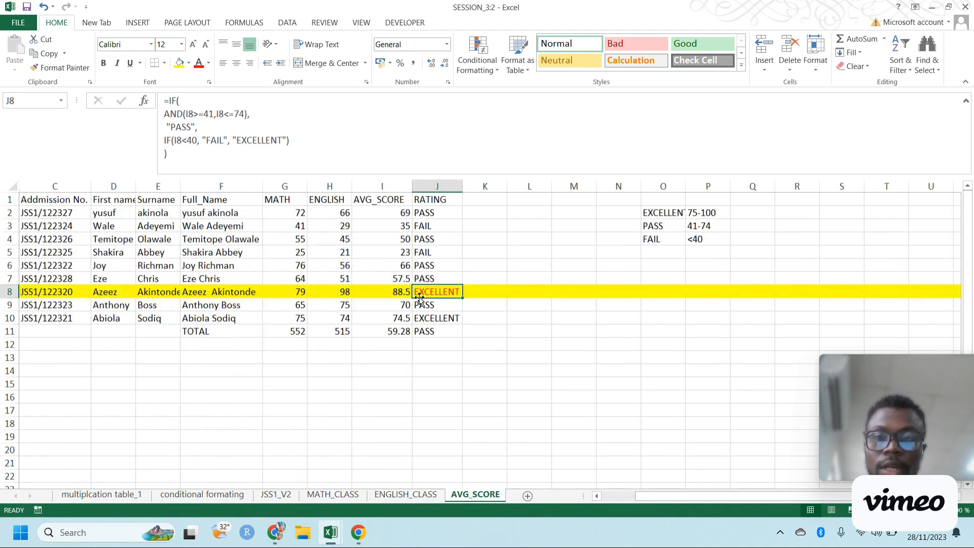
pyautogui.click(385, 212)
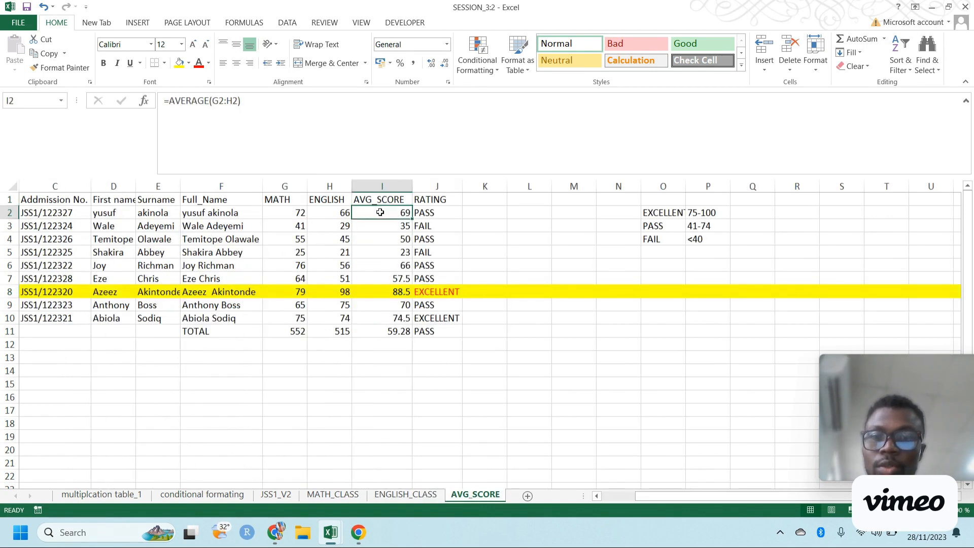
pyautogui.click(297, 214)
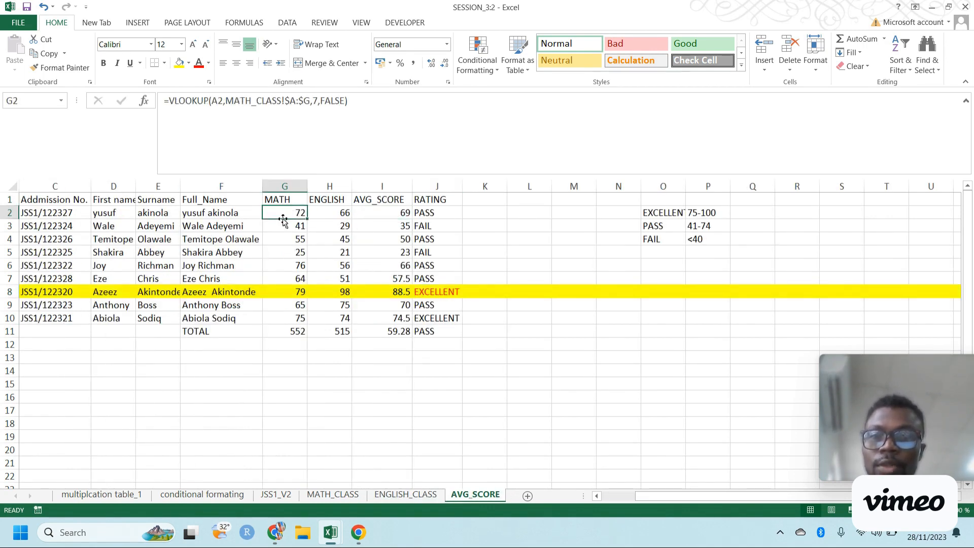
pyautogui.hscroll(-2, 277, 227)
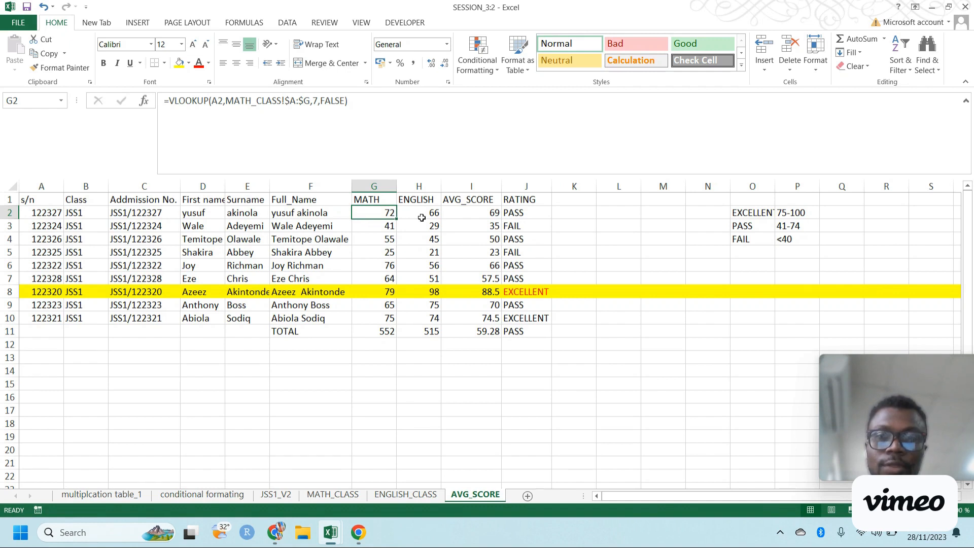
# Re-confirm AVG_SCORE's I2 formula, check J2's rating, and return to the conditional formating sheet
pyautogui.click(473, 214)
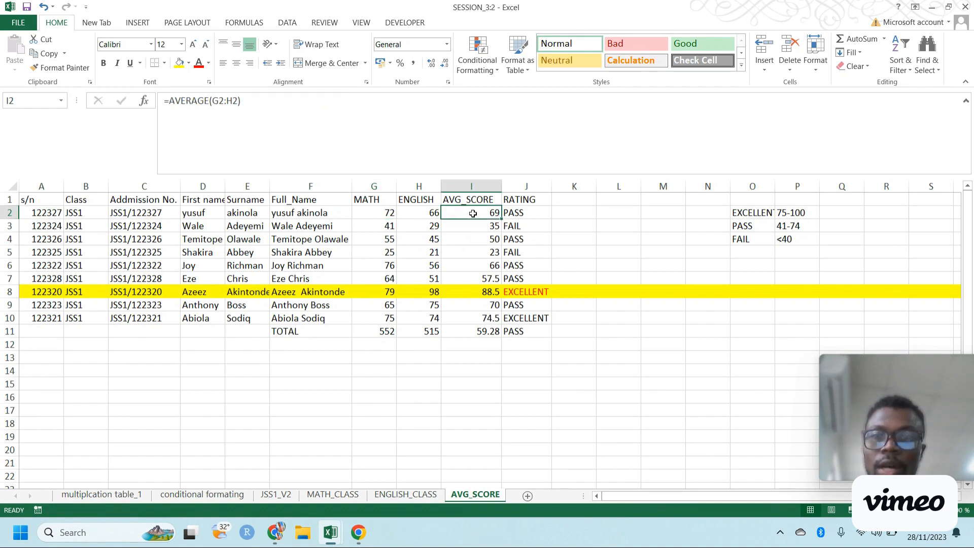
pyautogui.click(259, 103)
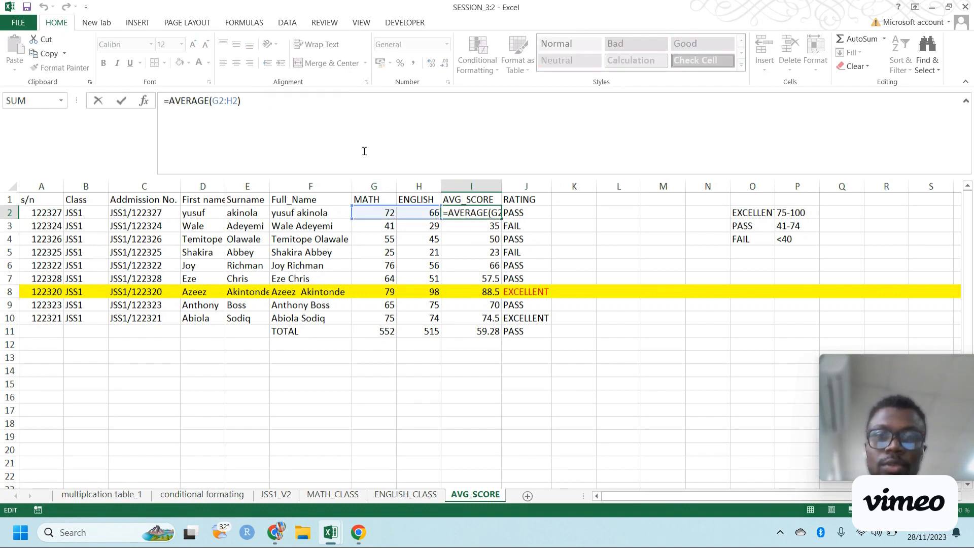
pyautogui.hotkey('ctrl', 'Return')
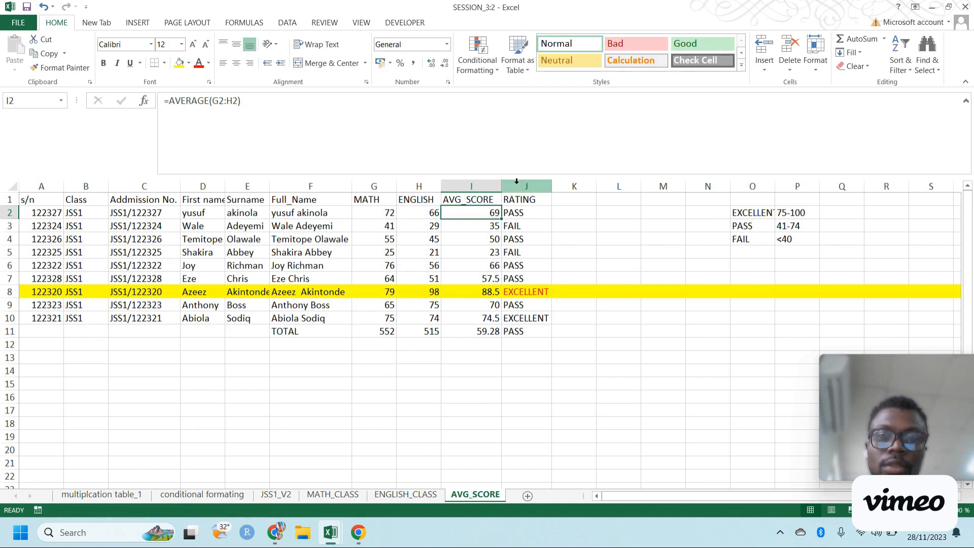
pyautogui.click(527, 216)
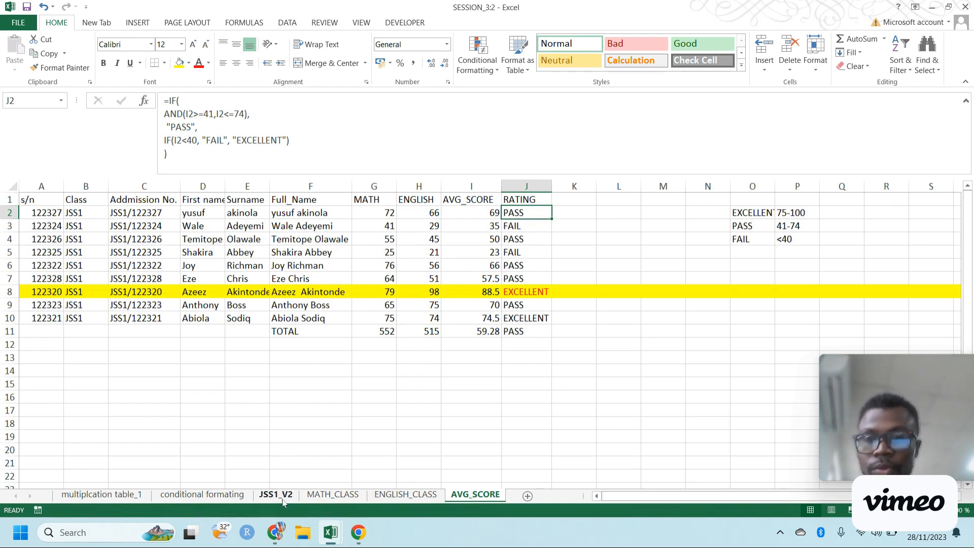
pyautogui.click(136, 496)
pyautogui.click(197, 496)
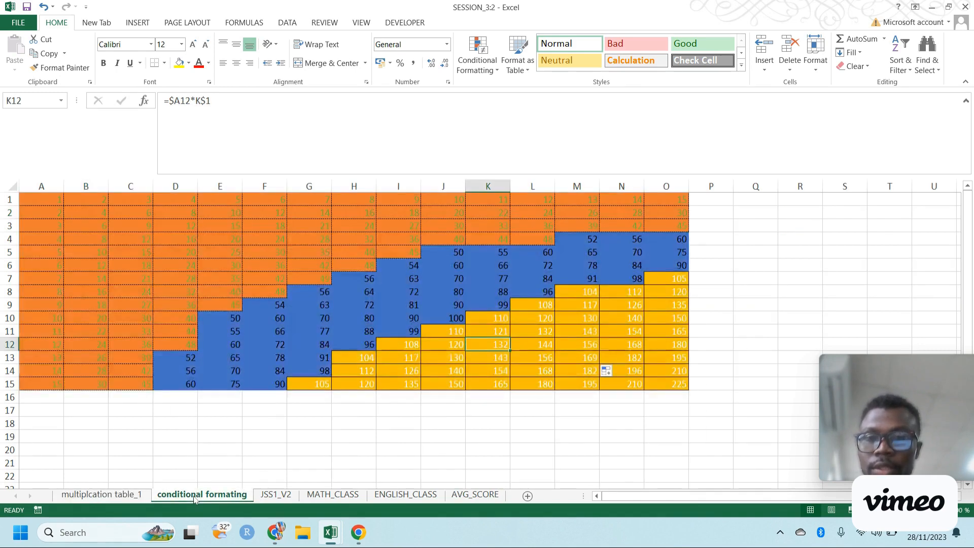
# Insert five empty rows above the multiplication table
pyautogui.click(4, 199)
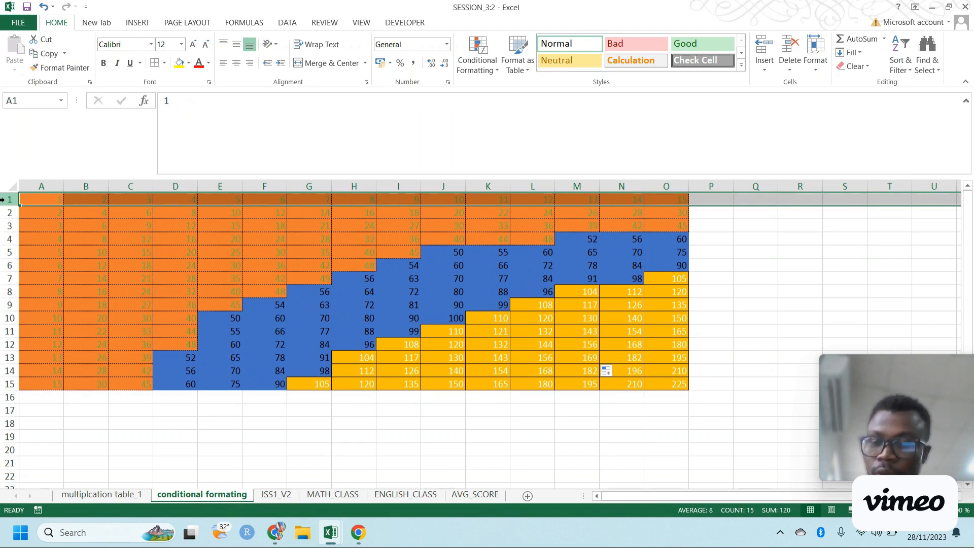
pyautogui.hotkey('ctrl', 'shift', '+')
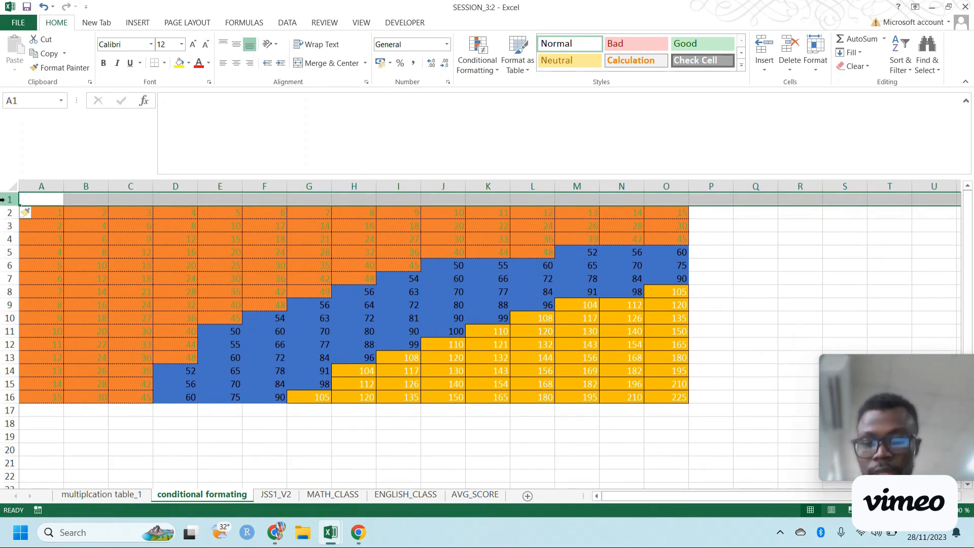
pyautogui.hotkey('ctrl', 'shift', '+')
pyautogui.hotkey('ctrl', 'shift', '+')
pyautogui.hotkey('ctrl', 'shift', '+')
pyautogui.hotkey('ctrl', 'shift', '+')
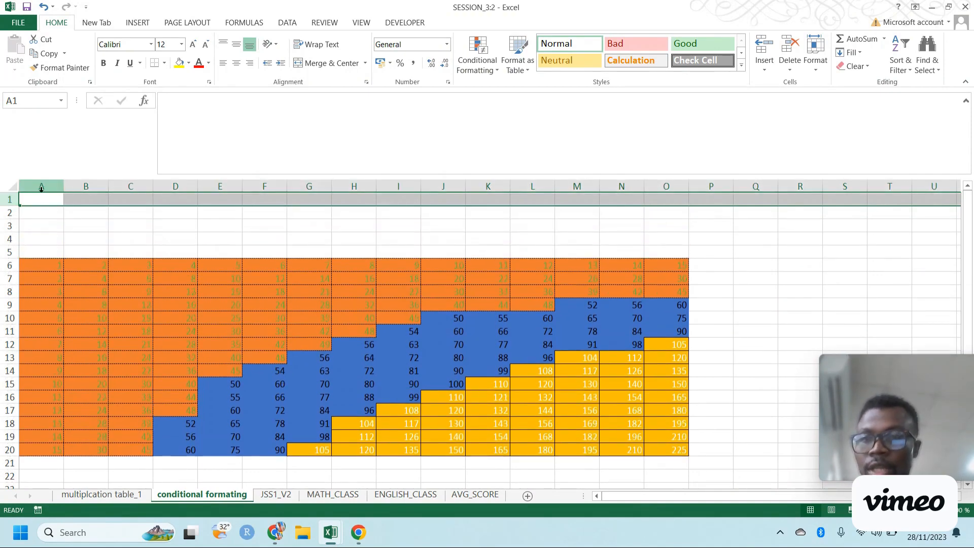
# Add one empty column left of the table and hide column A
pyautogui.click(52, 185)
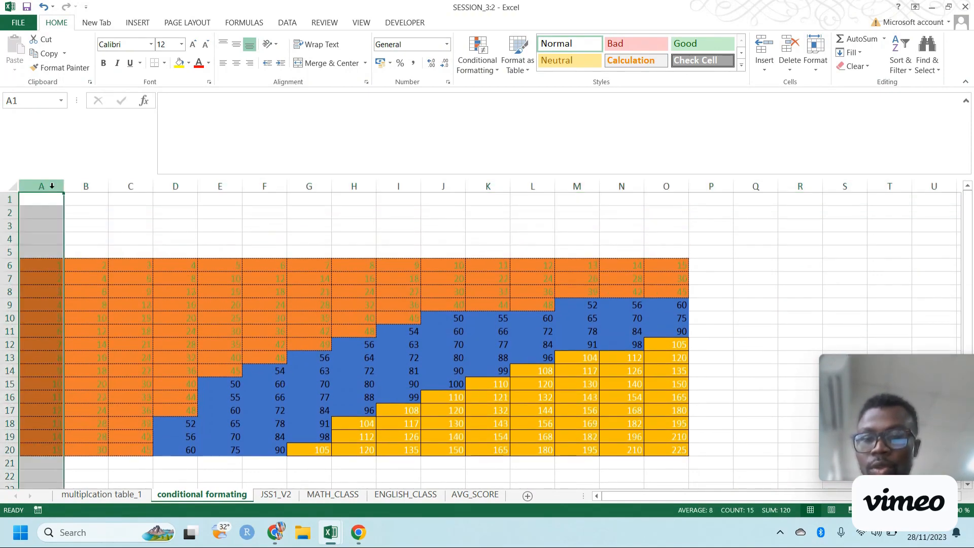
pyautogui.hotkey('ctrl', 'shift', '+')
pyautogui.hotkey('ctrl', 'shift', '+')
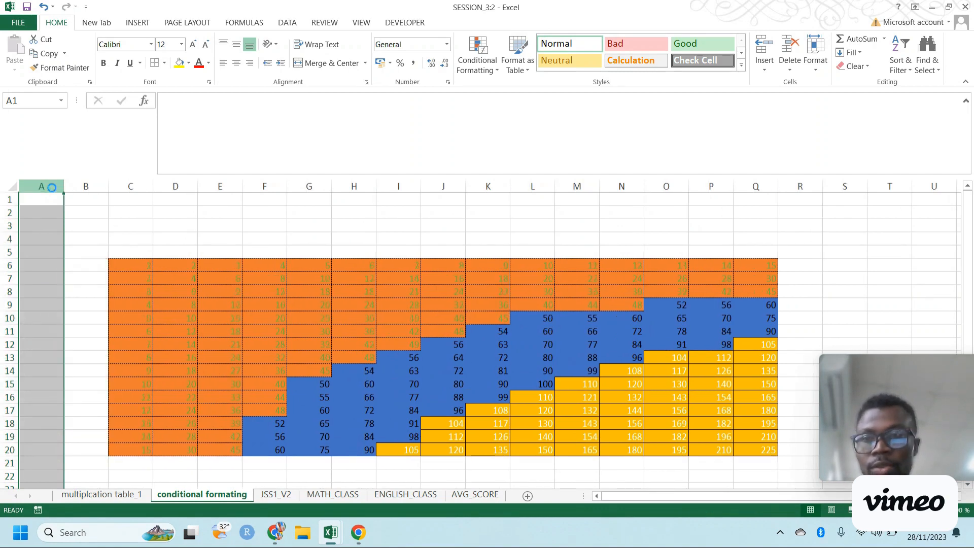
pyautogui.hotkey('ctrl', '-')
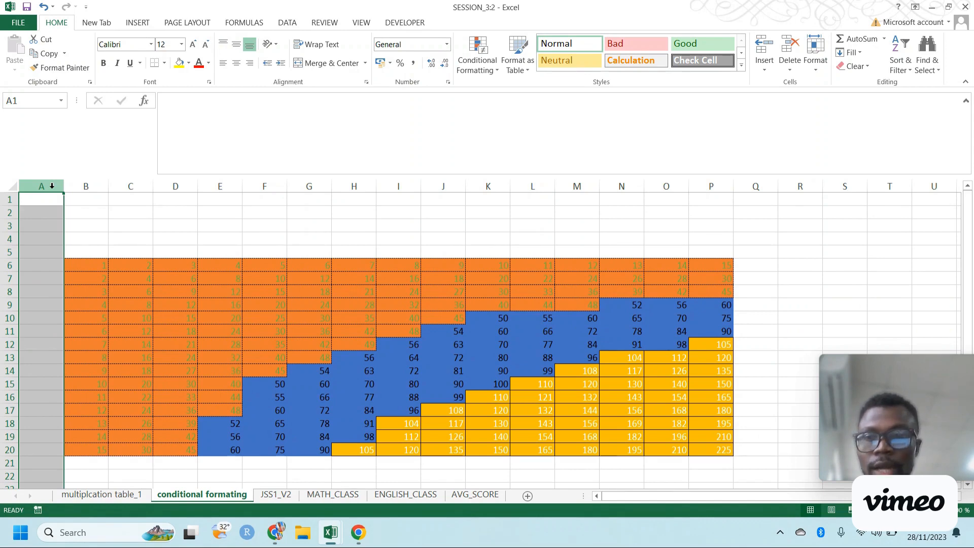
pyautogui.hotkey('ctrl', '0')
pyautogui.hotkey('ctrl', 'z')
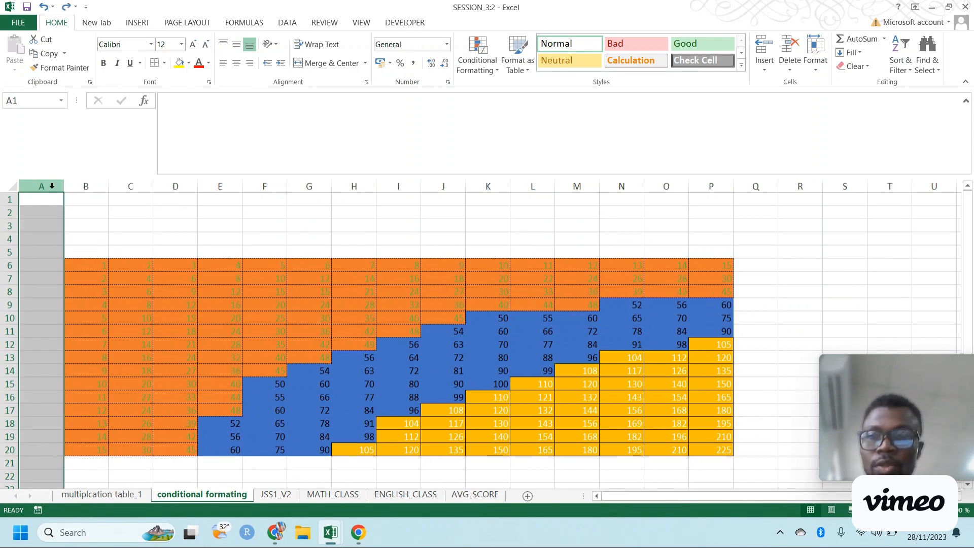
pyautogui.hotkey('ctrl', 'y')
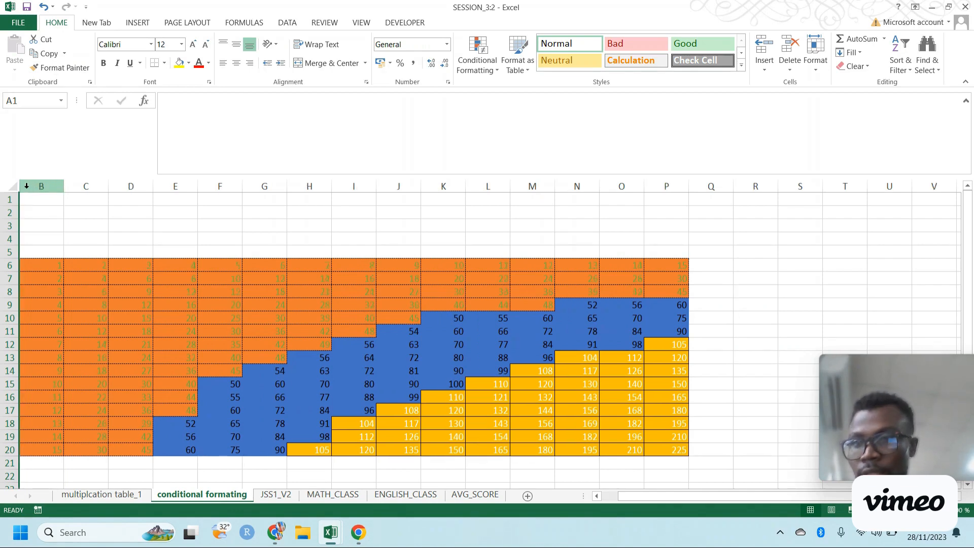
# Autofit column B to the width of its numbers
pyautogui.moveTo(31, 187); pyautogui.dragTo(7, 186)
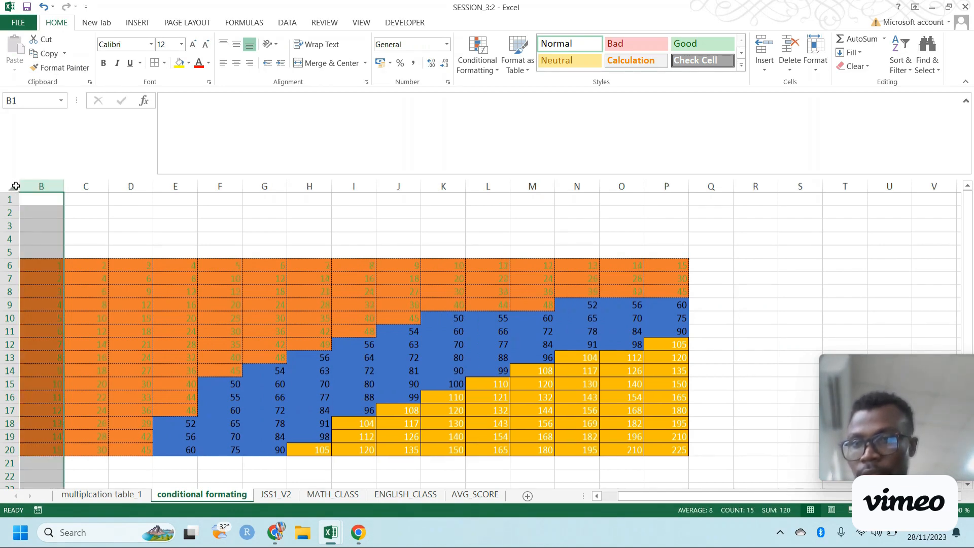
pyautogui.doubleClick(20, 186)
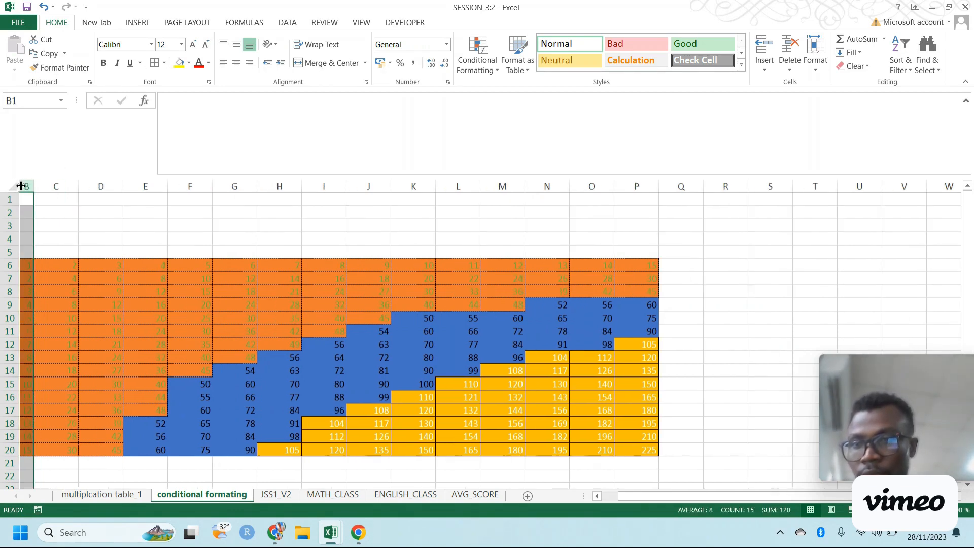
pyautogui.click(131, 316)
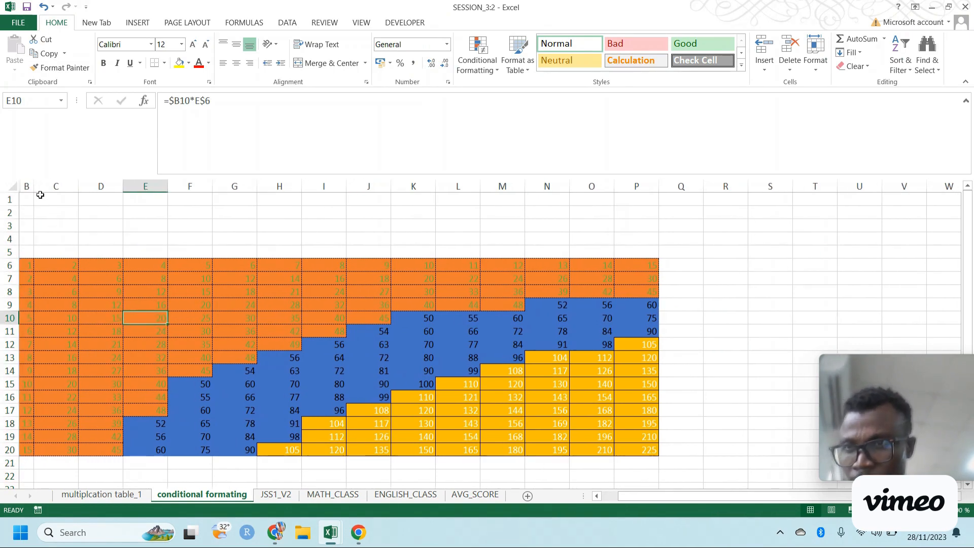
# Unhide column A and widen columns A and B to equal width
pyautogui.click(25, 186)
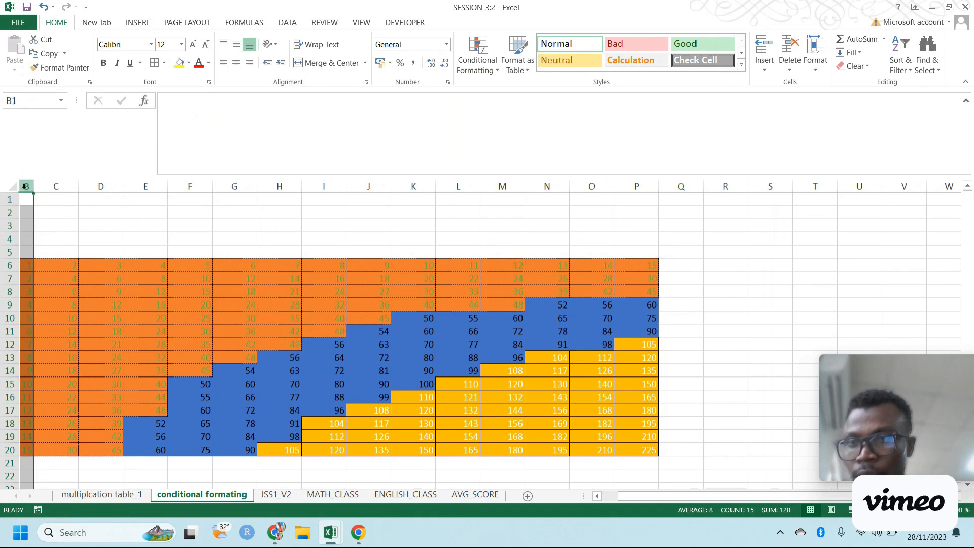
pyautogui.rightClick(20, 188)
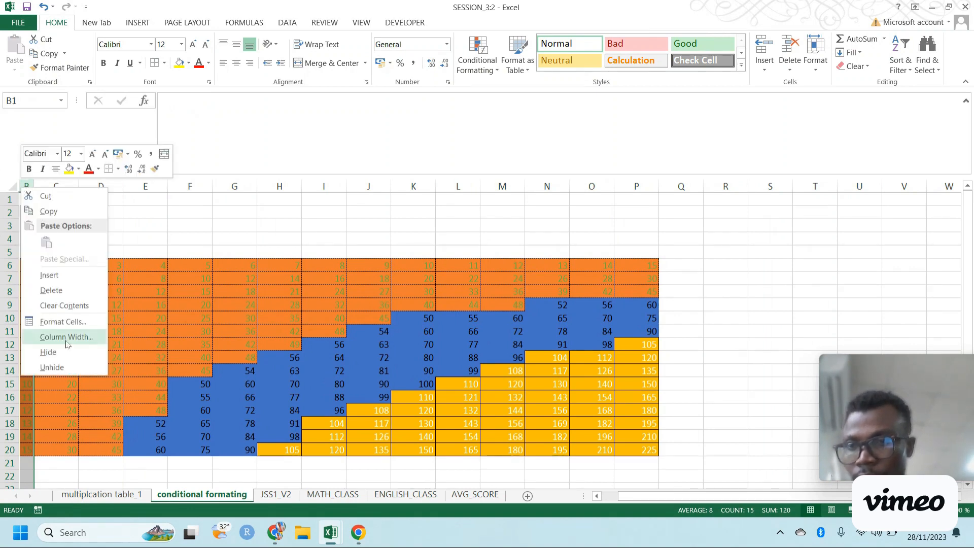
pyautogui.click(69, 369)
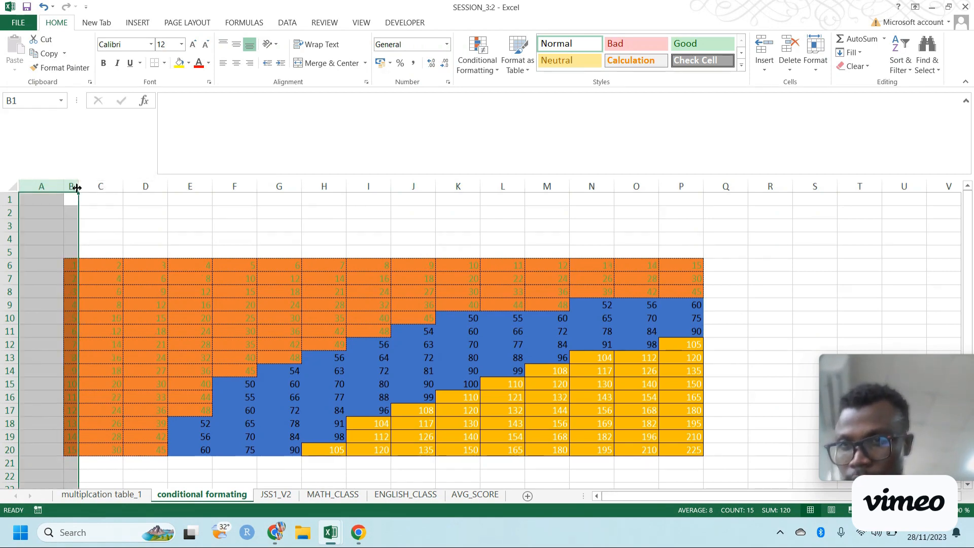
pyautogui.moveTo(77, 188); pyautogui.dragTo(115, 201)
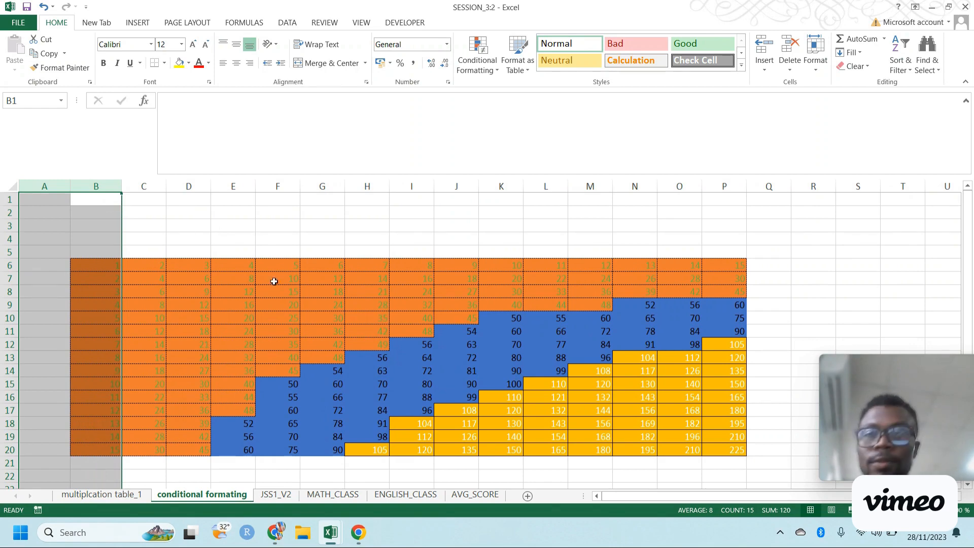
# Enter 'MULTIPLICATION TABLE' in cell B5
pyautogui.click(116, 252)
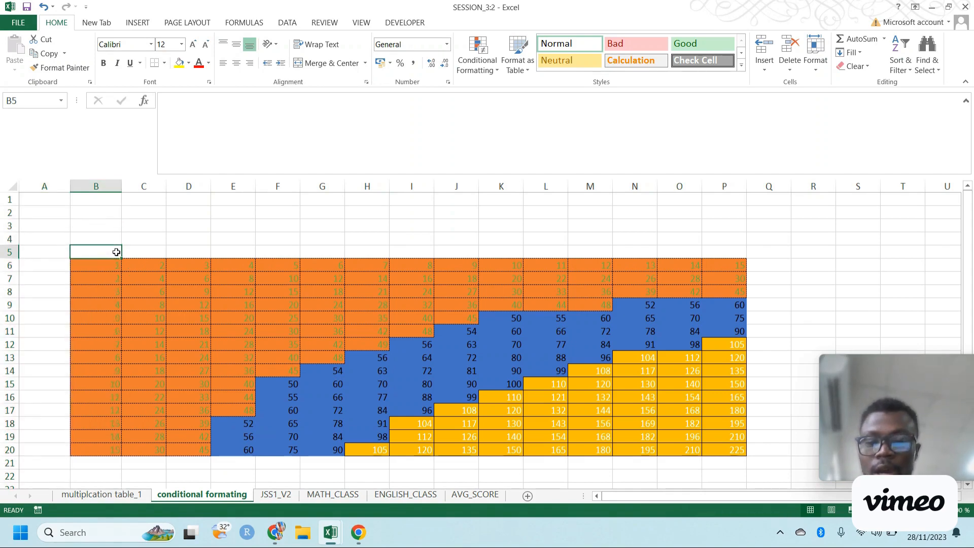
pyautogui.write('MULTIP')
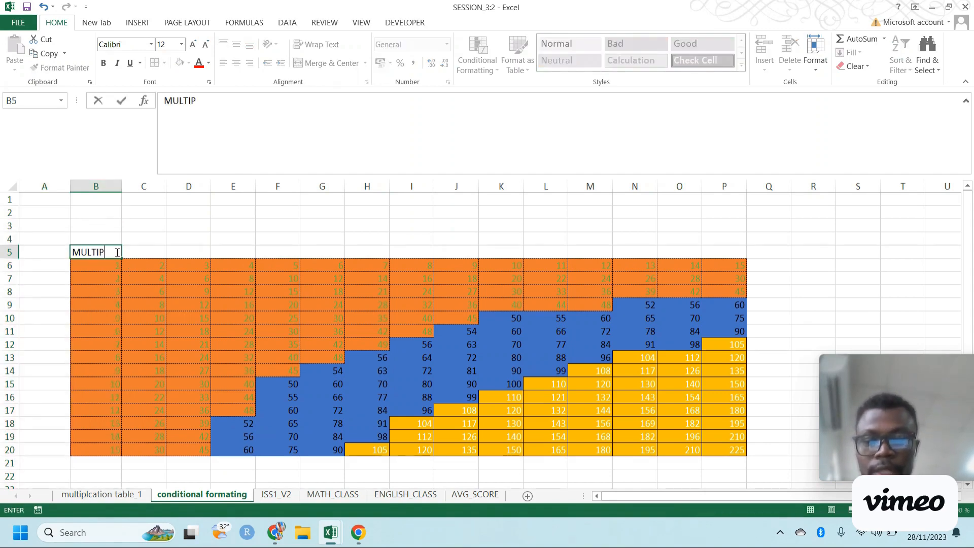
pyautogui.write('LICATION')
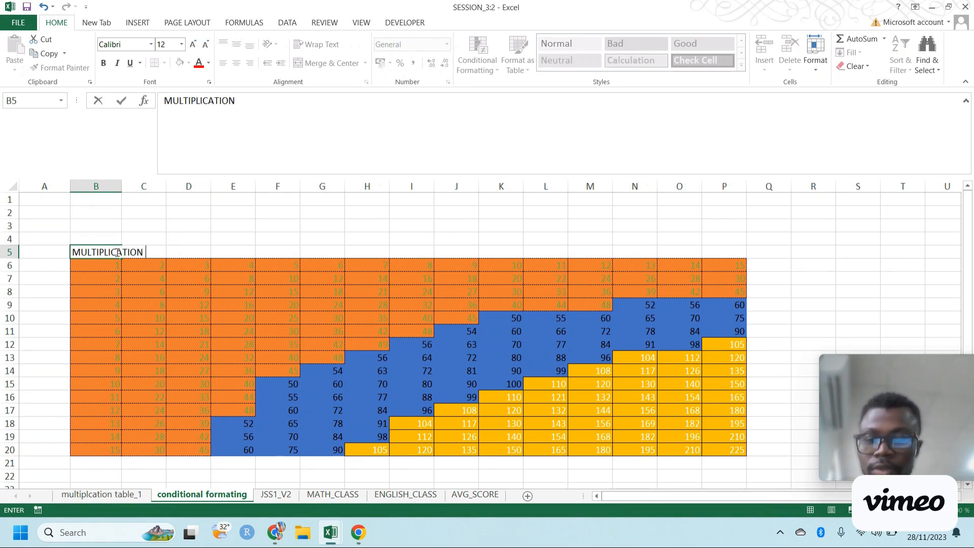
pyautogui.write(' TABLE')
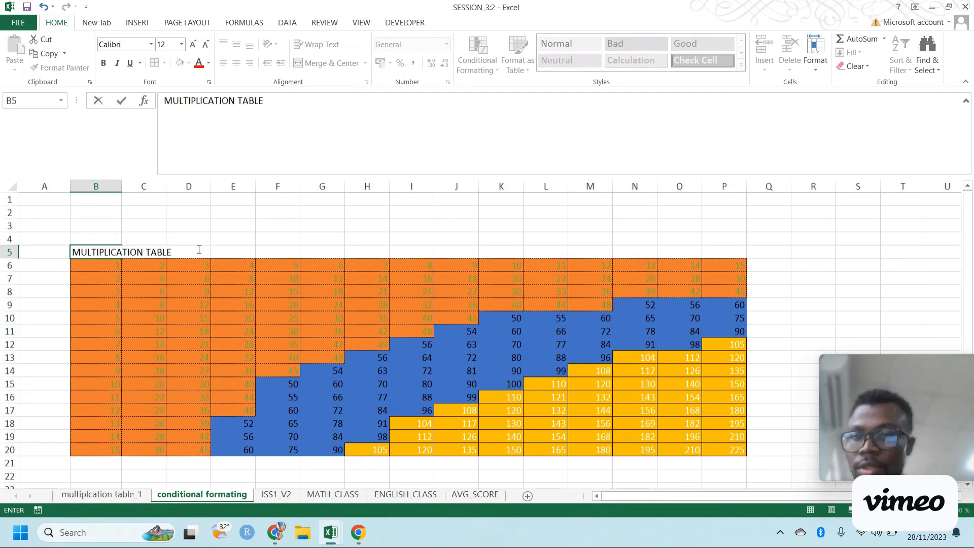
pyautogui.click(148, 228)
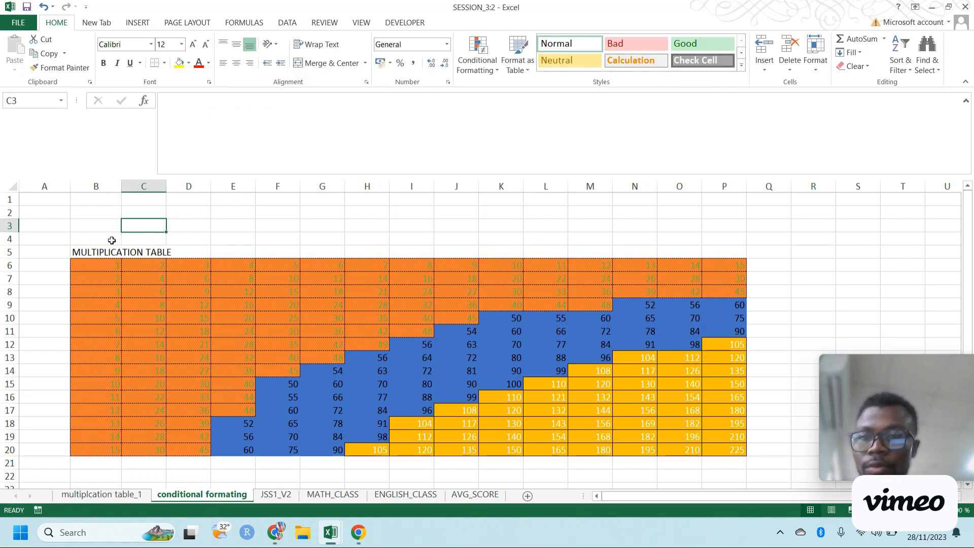
# Format B4:P5 as bold 26-point Arial Black
pyautogui.moveTo(93, 240); pyautogui.dragTo(728, 248)
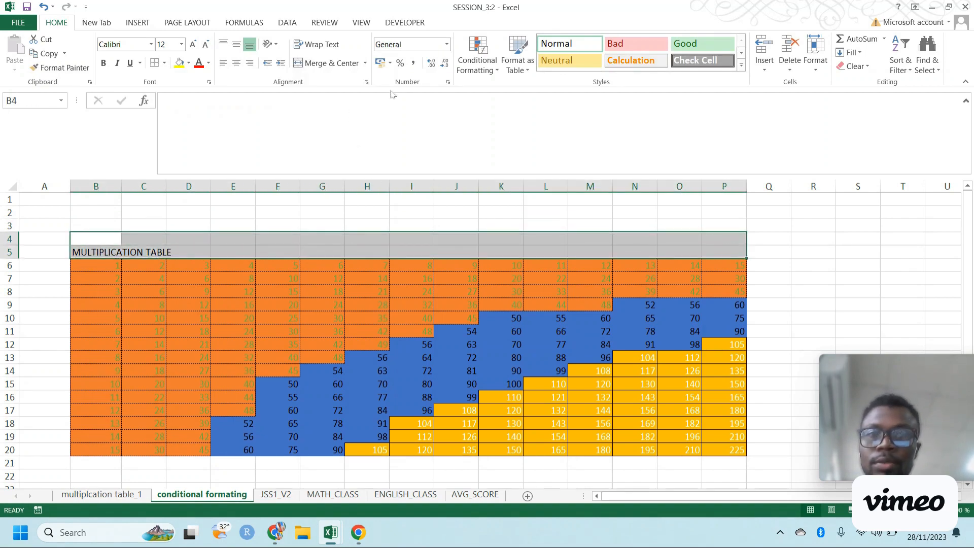
pyautogui.click(194, 44)
pyautogui.click(193, 45)
pyautogui.click(193, 44)
pyautogui.click(194, 44)
pyautogui.click(193, 45)
pyautogui.click(193, 45)
pyautogui.click(193, 45)
pyautogui.click(193, 45)
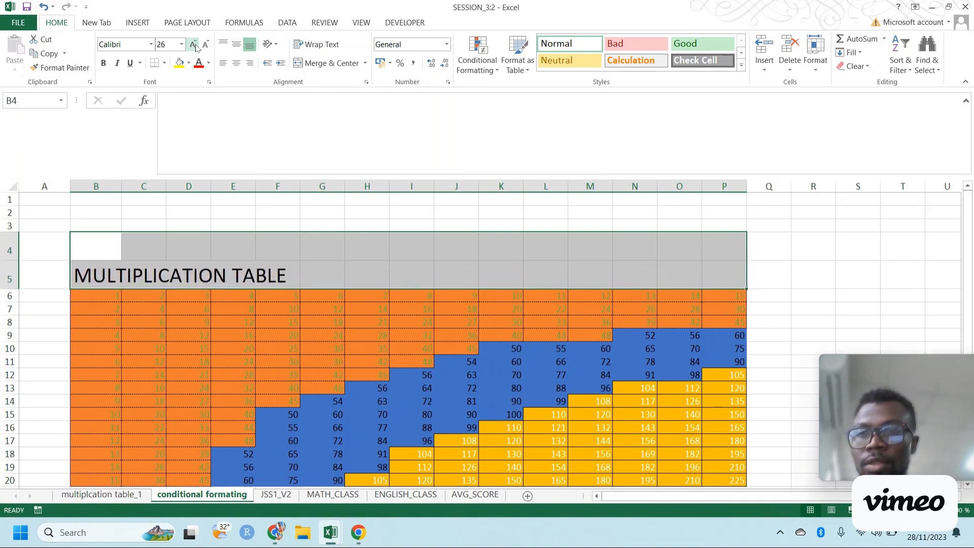
pyautogui.click(194, 44)
pyautogui.click(194, 45)
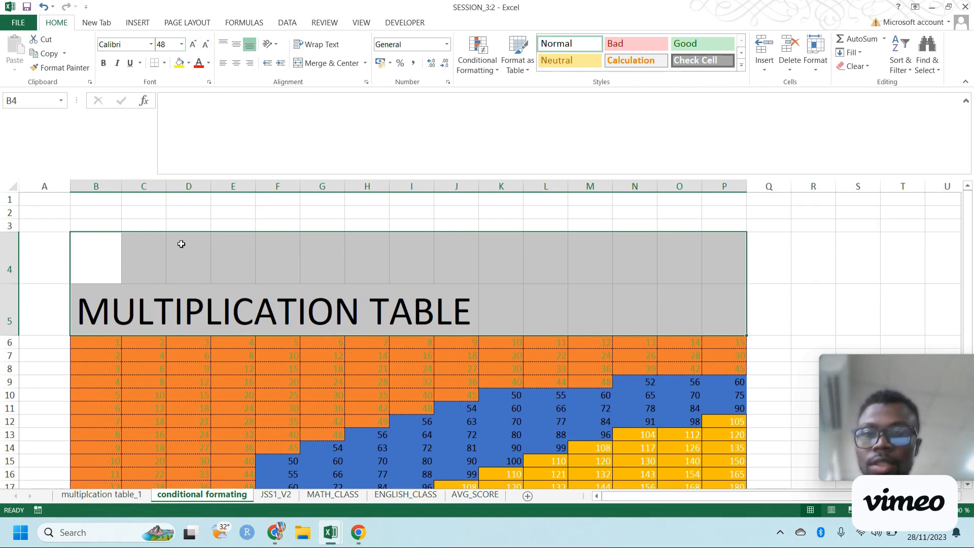
pyautogui.click(205, 45)
pyautogui.click(206, 45)
pyautogui.click(205, 44)
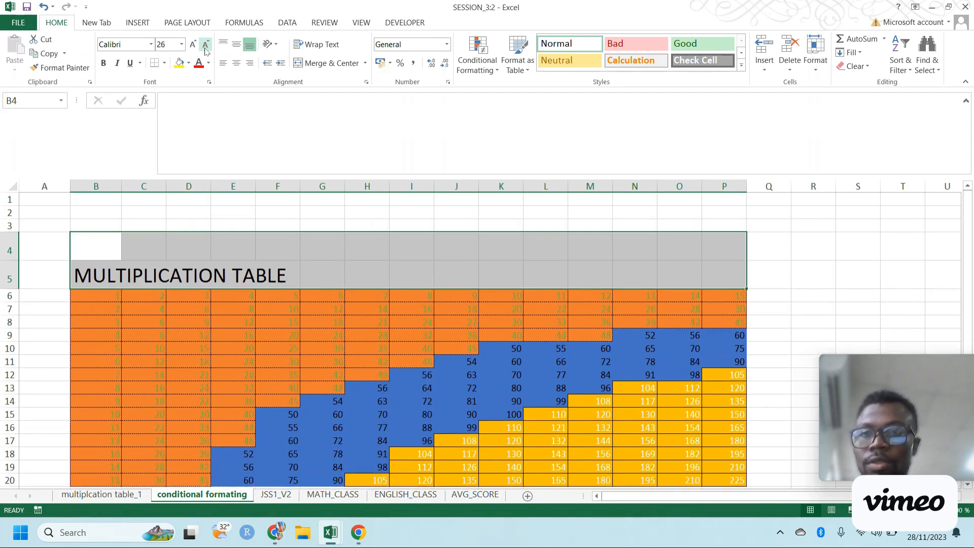
pyautogui.click(103, 63)
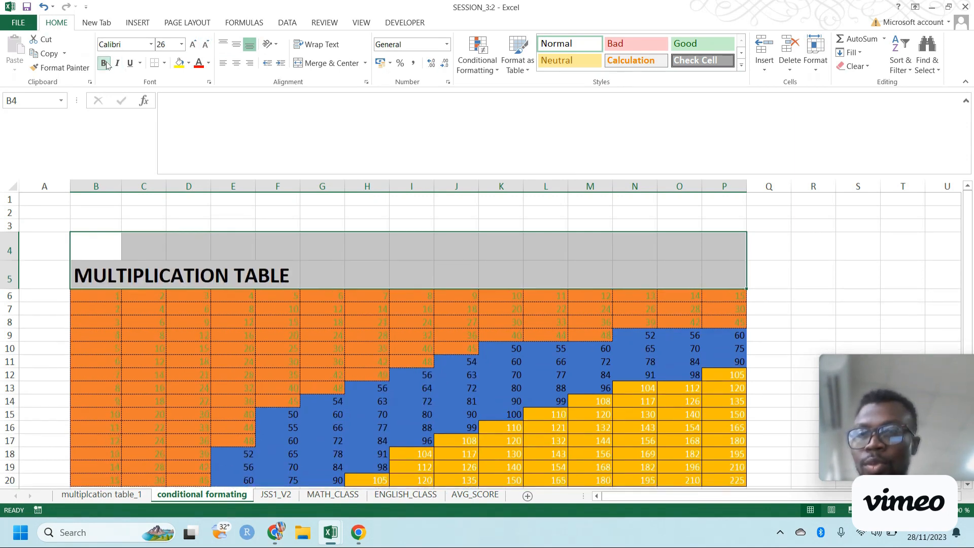
pyautogui.click(151, 45)
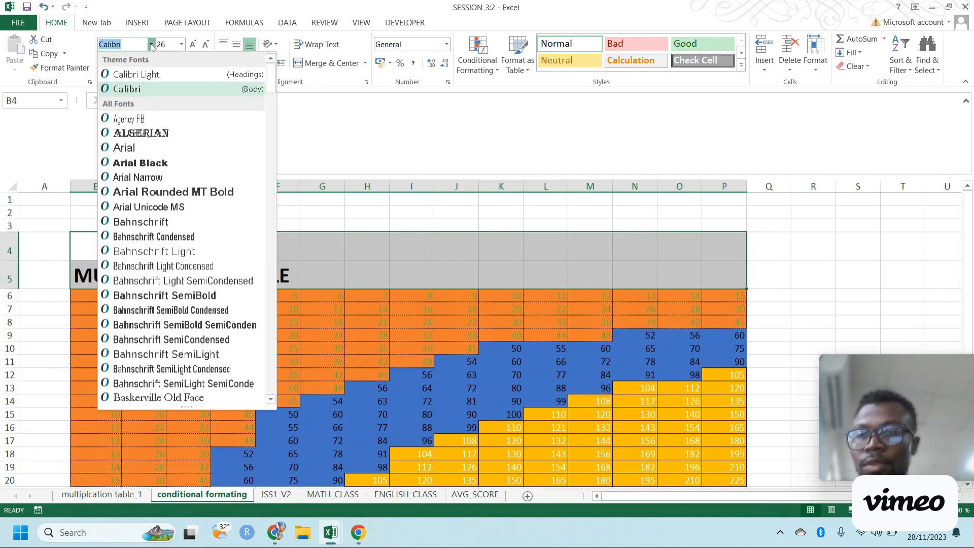
pyautogui.click(163, 163)
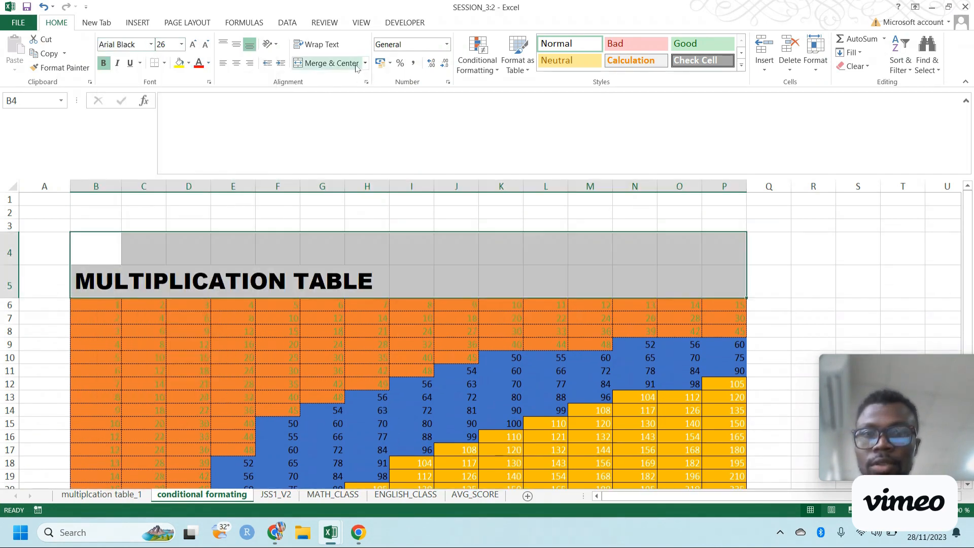
# Merge and centre B4:P5 and fill the banner green
pyautogui.click(329, 63)
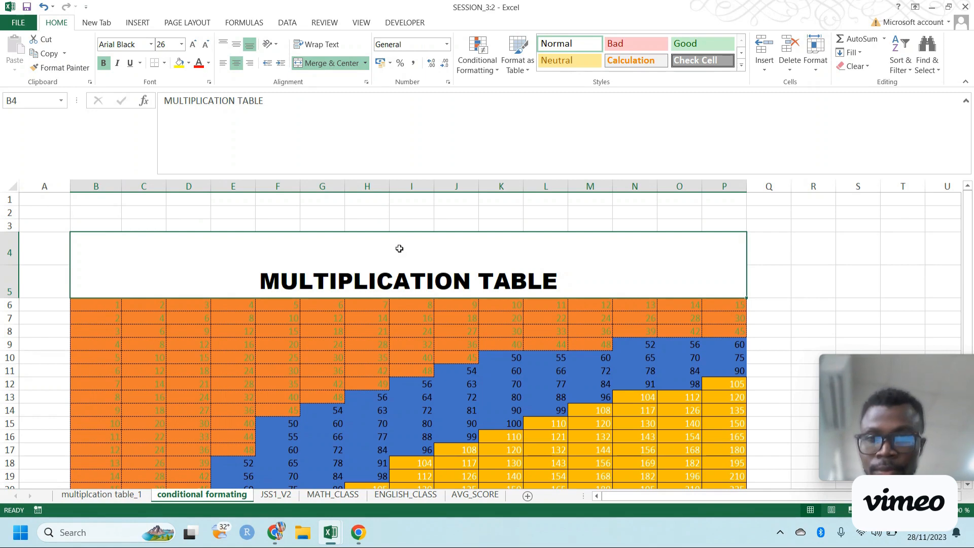
pyautogui.click(187, 63)
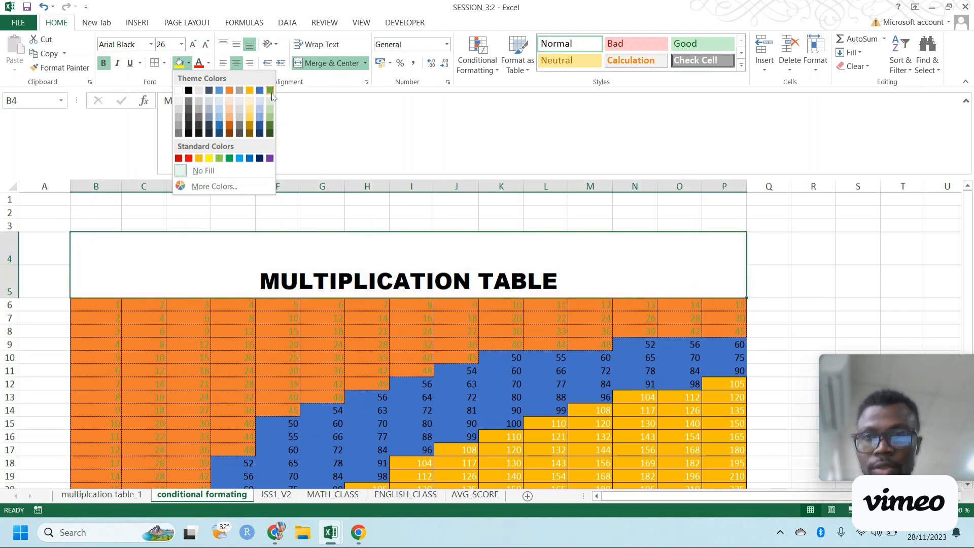
pyautogui.click(270, 90)
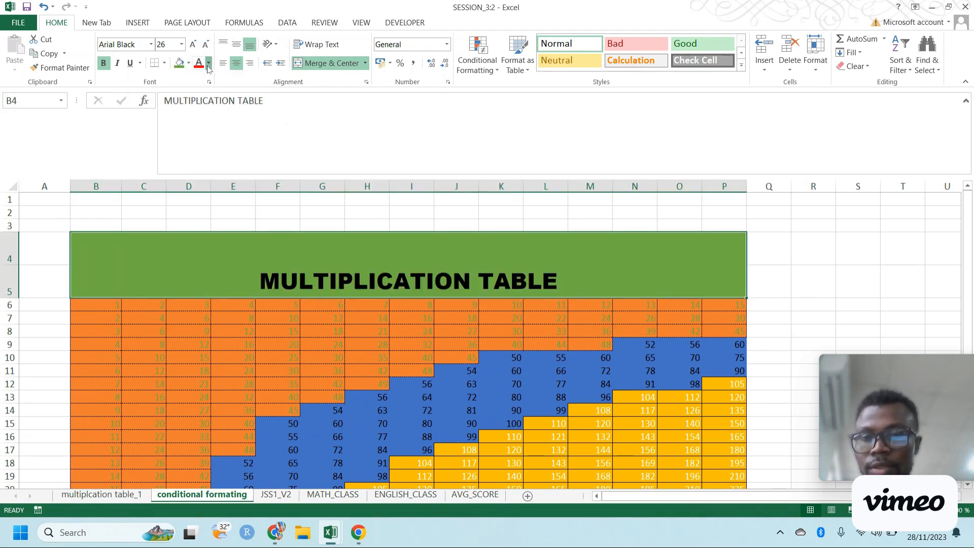
# Make the title text white, italic and underlined
pyautogui.click(208, 63)
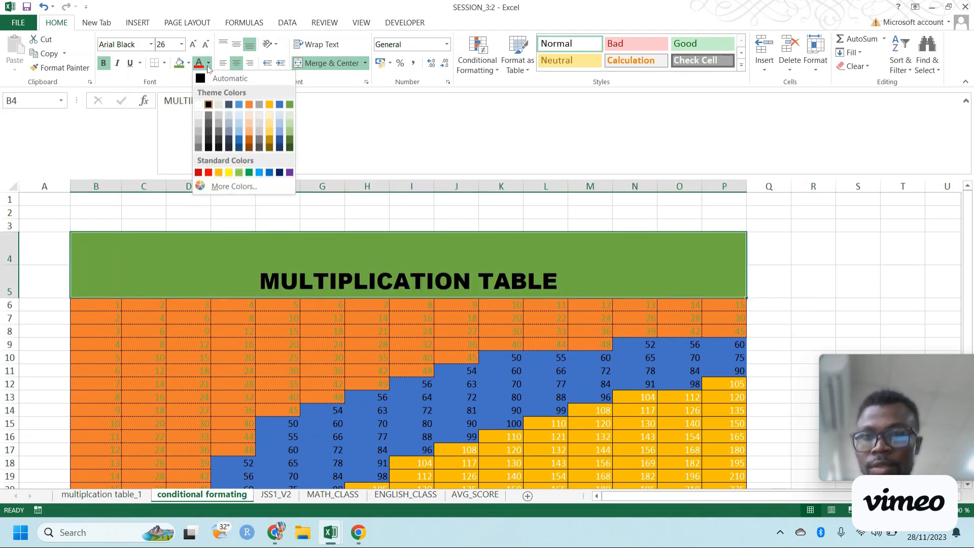
pyautogui.click(198, 105)
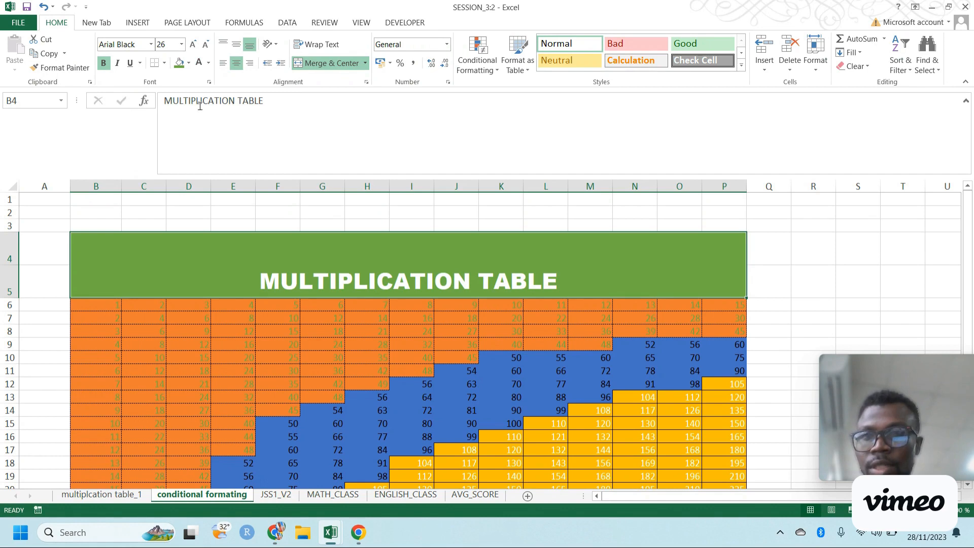
pyautogui.click(117, 63)
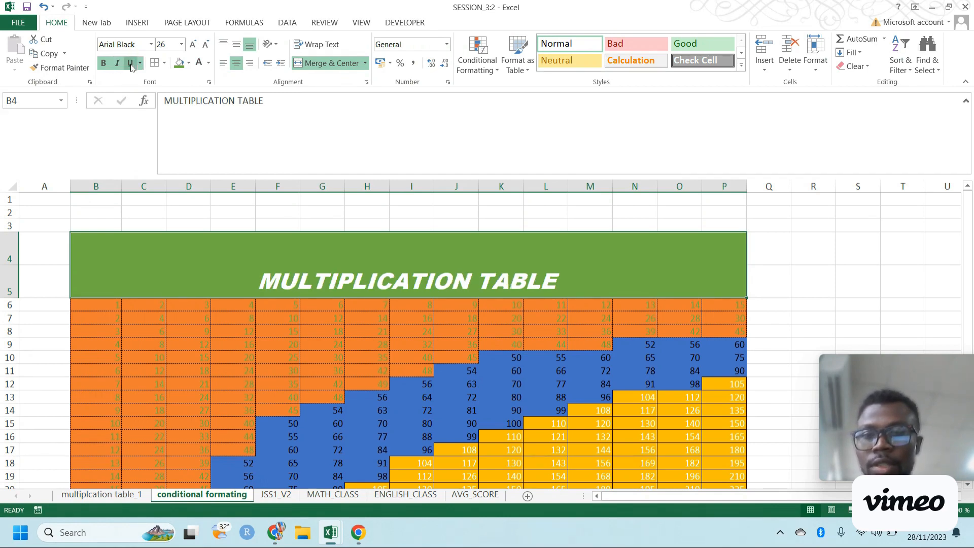
pyautogui.click(130, 62)
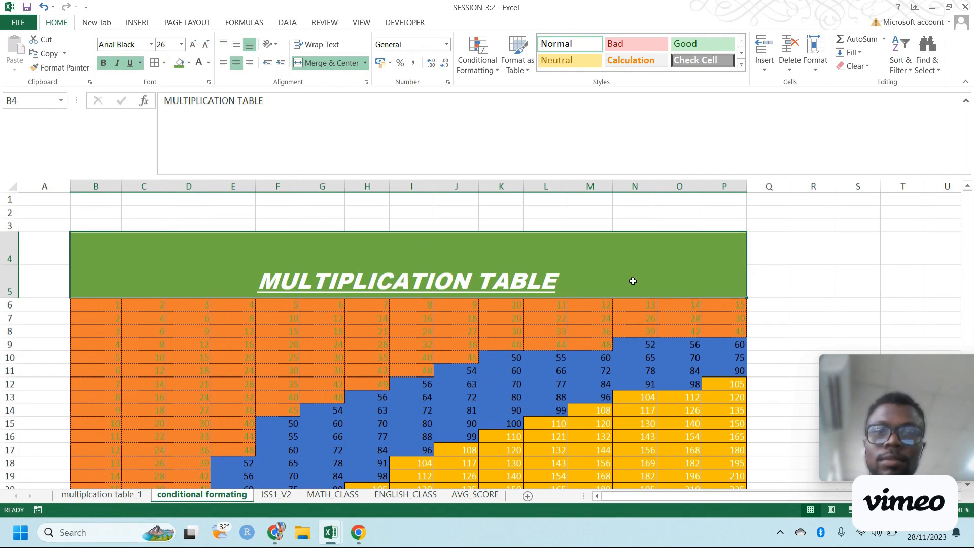
pyautogui.click(648, 366)
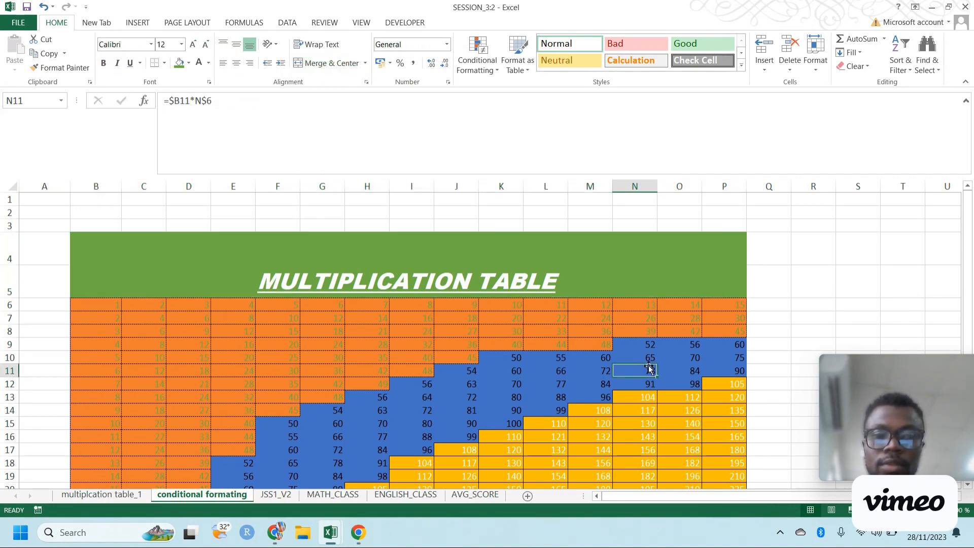
# Switch from Excel to the Vimeo Recording window in Chrome
pyautogui.scroll(-1, 648, 365)
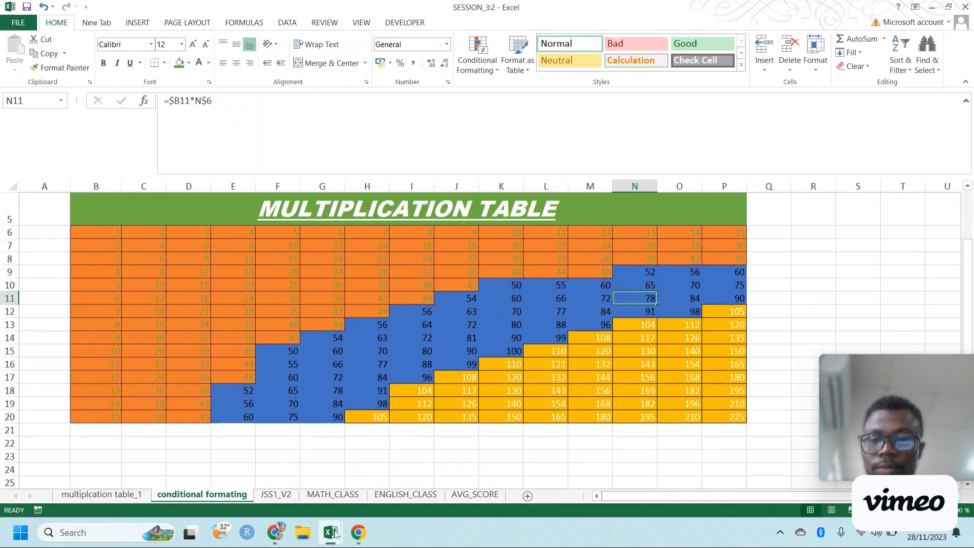
pyautogui.moveTo(333, 534)
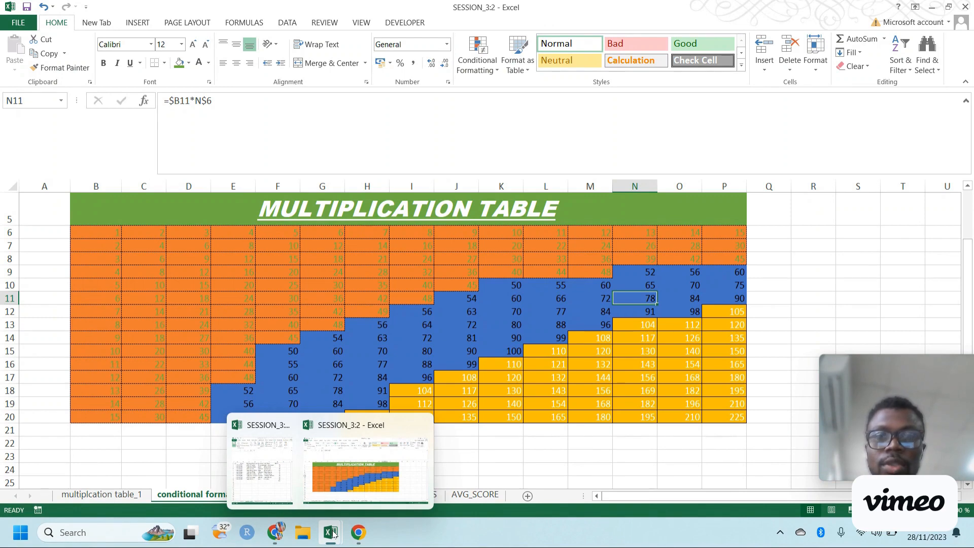
pyautogui.click(433, 351)
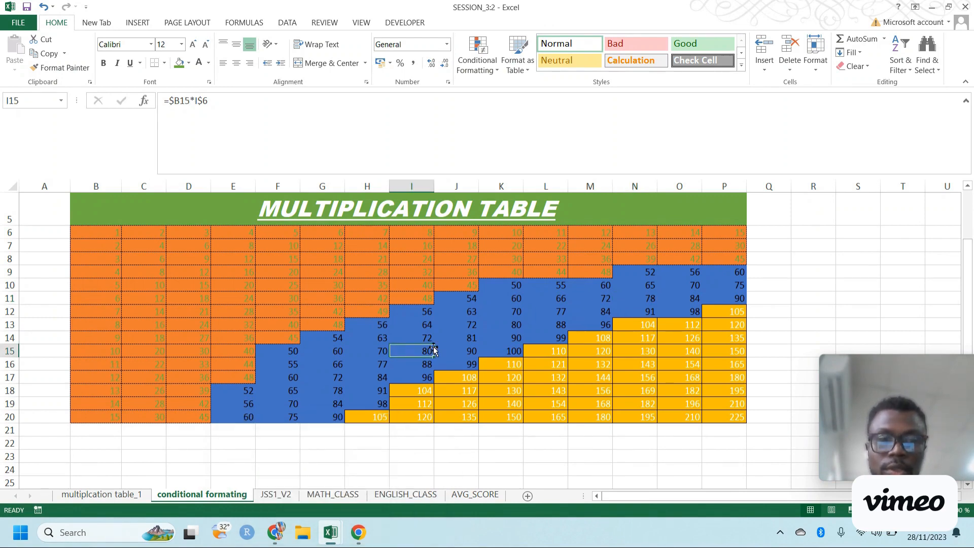
pyautogui.scroll(1, 433, 349)
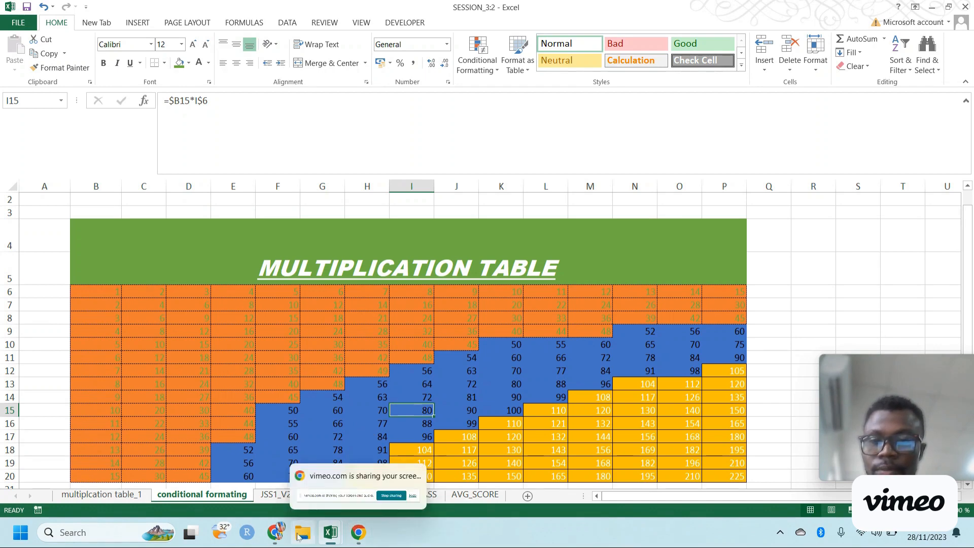
pyautogui.moveTo(275, 533)
pyautogui.click(224, 470)
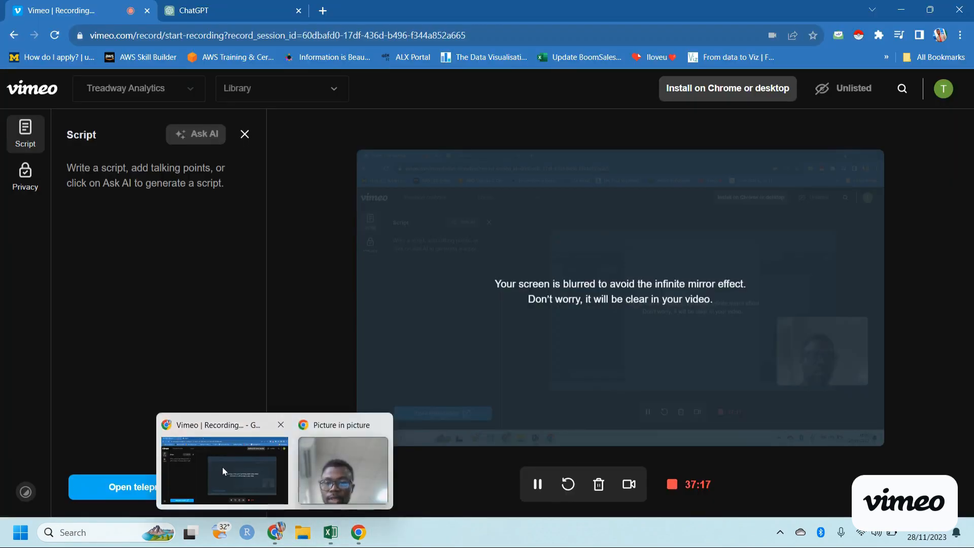